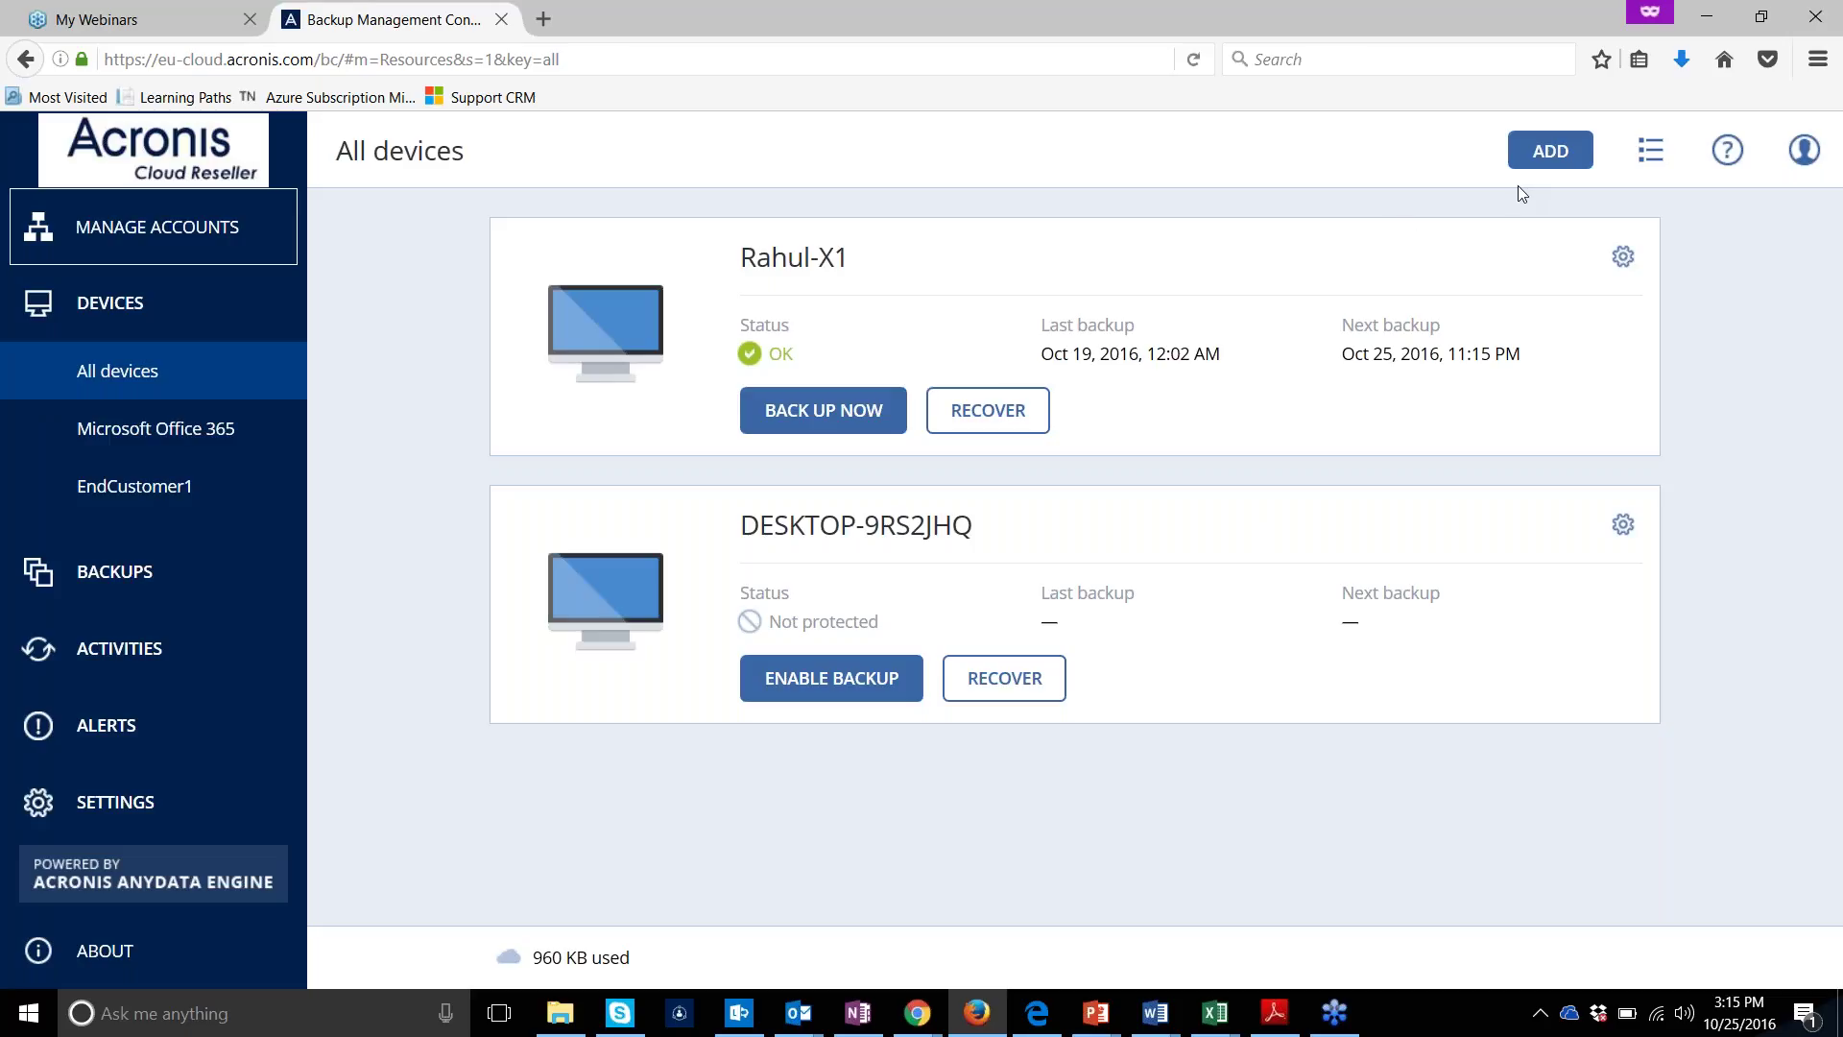
From Add devices > Applications, save the Microsoft Office 365 installer Backup_Agent_for_Office_365_web.exe (13.7 MB)
{"action": "left_click", "coordinate": [1579, 152]}
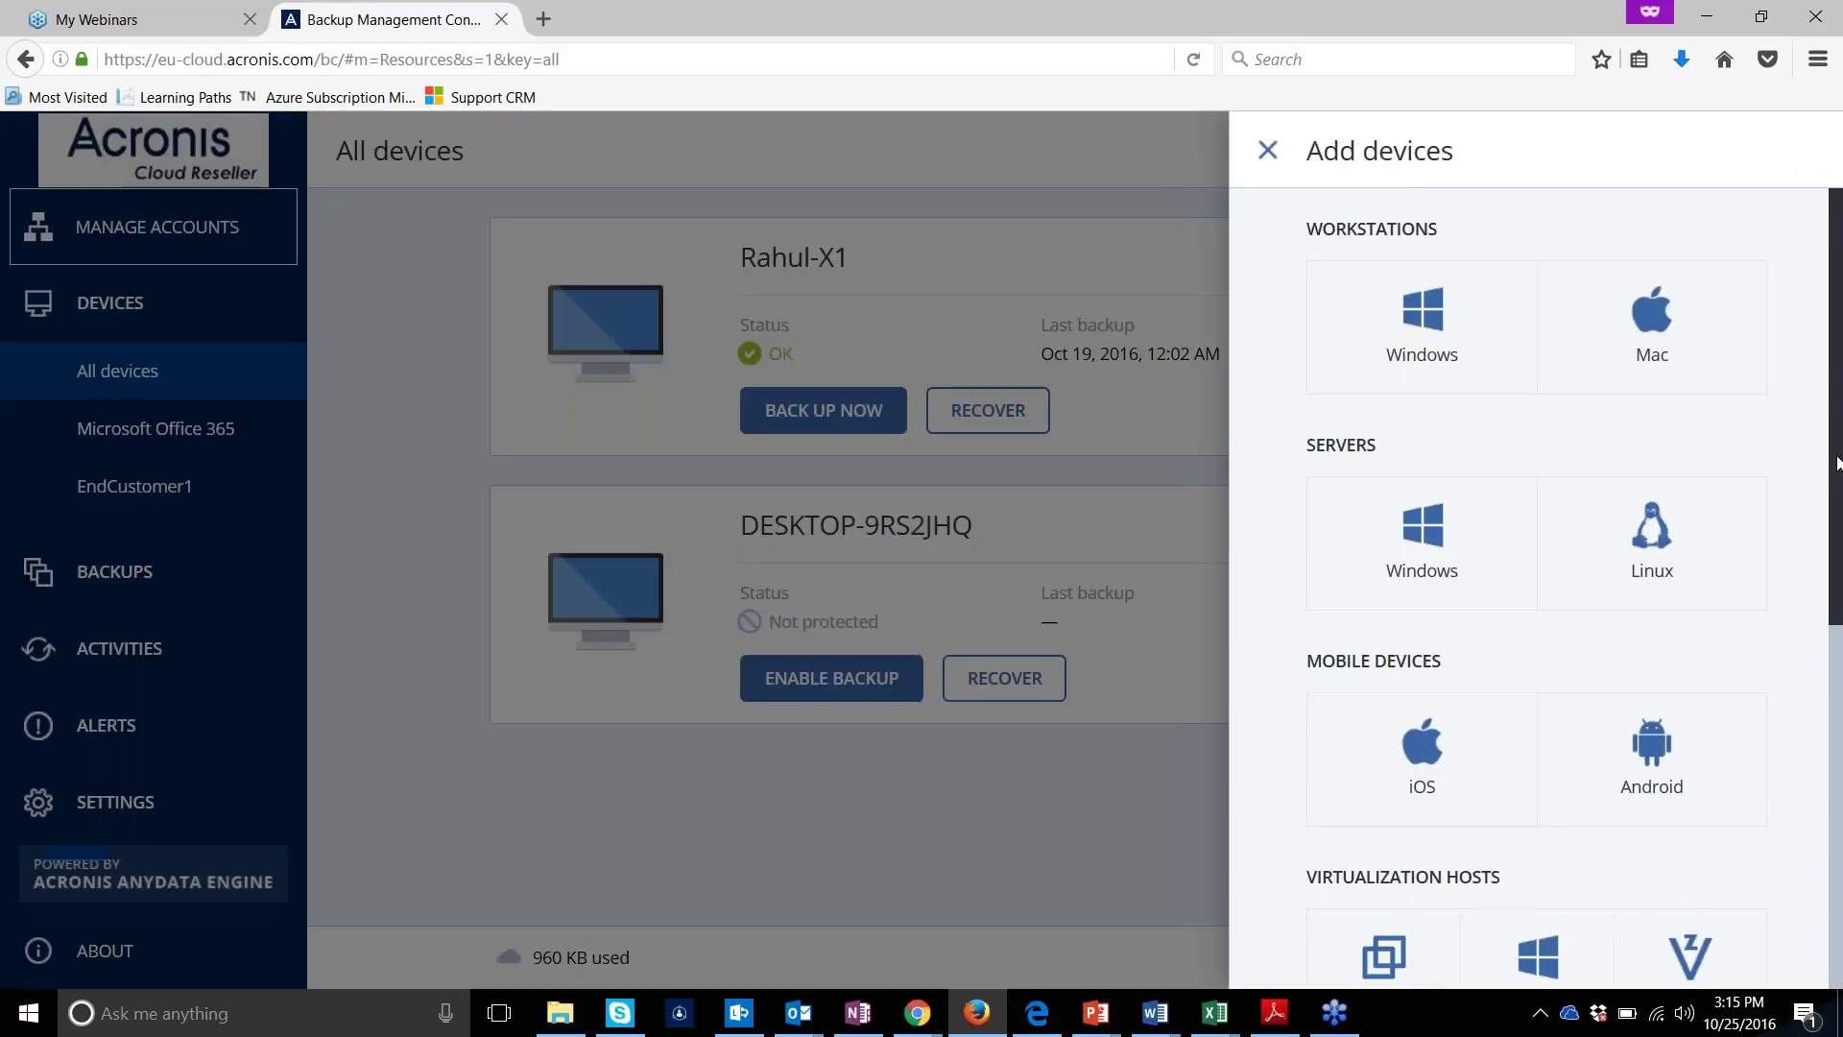
{"action": "scroll", "coordinate": [1536, 576], "scroll_direction": "down", "scroll_amount": 3}
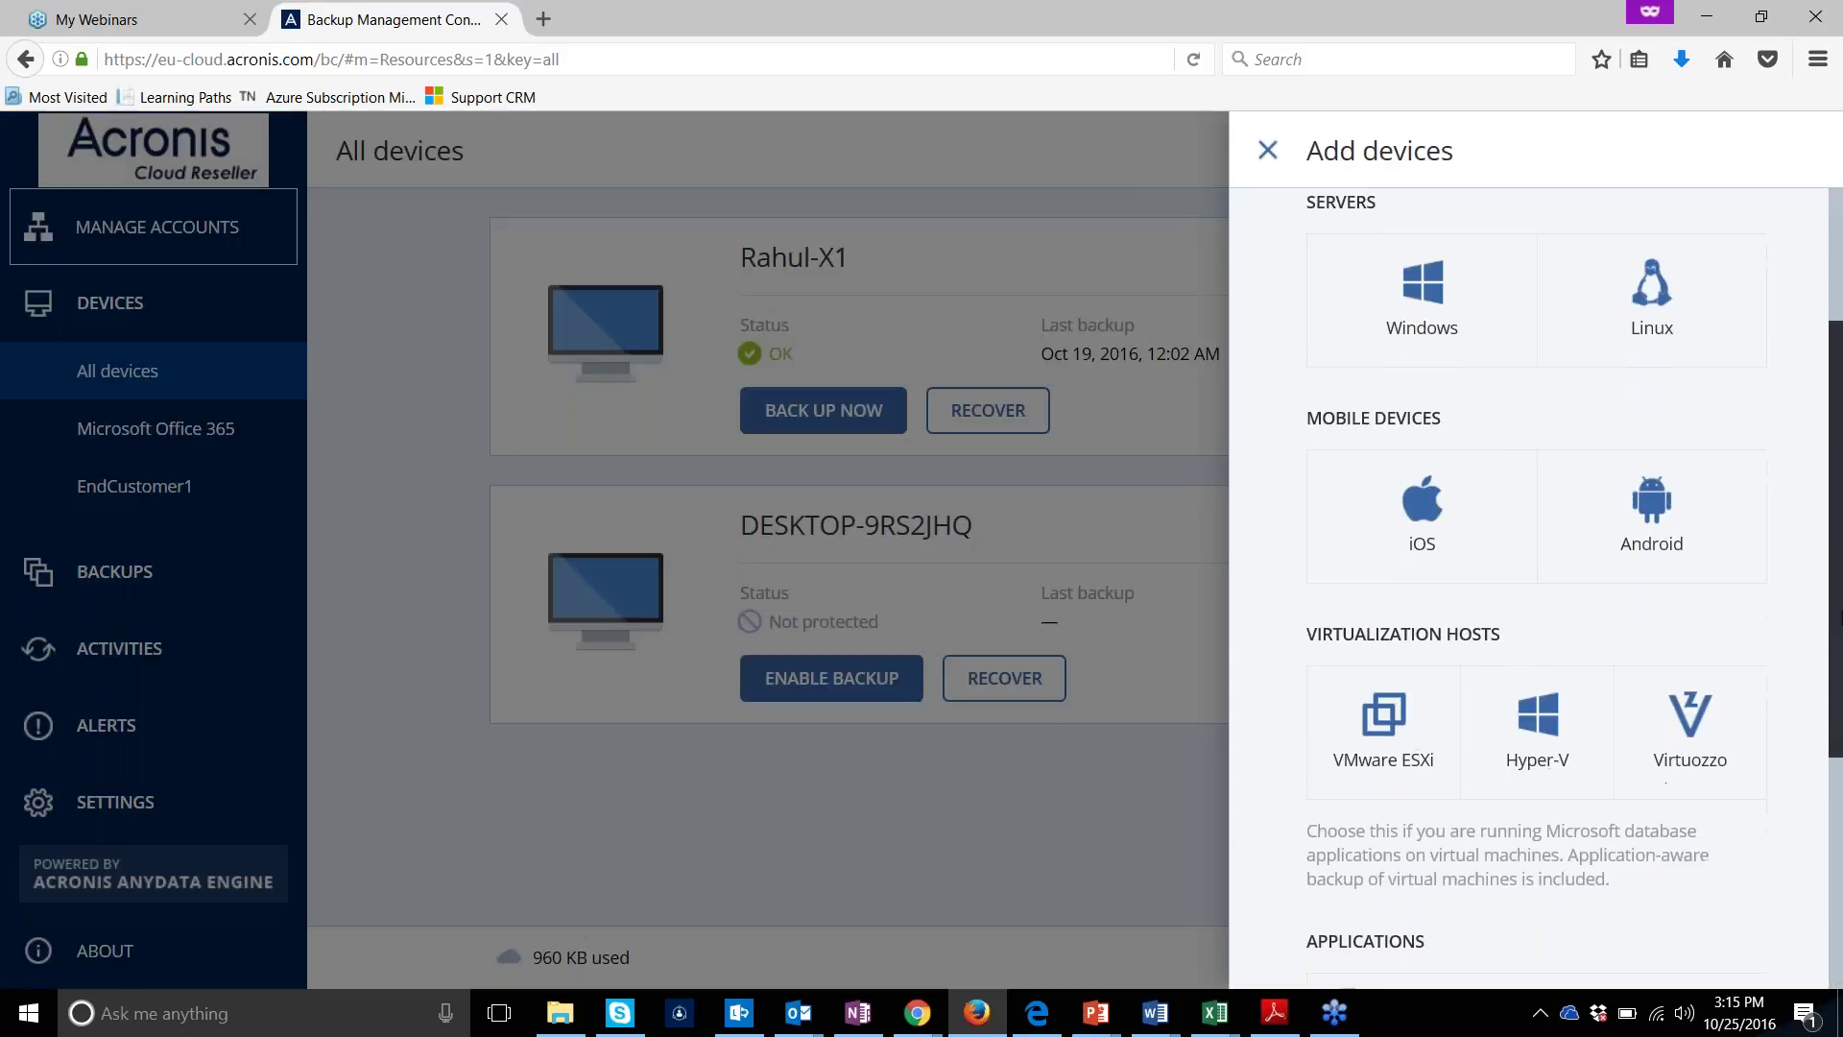
{"action": "scroll", "coordinate": [1827, 828], "scroll_direction": "down", "scroll_amount": 3}
{"action": "scroll", "coordinate": [1827, 828], "scroll_direction": "down", "scroll_amount": 1}
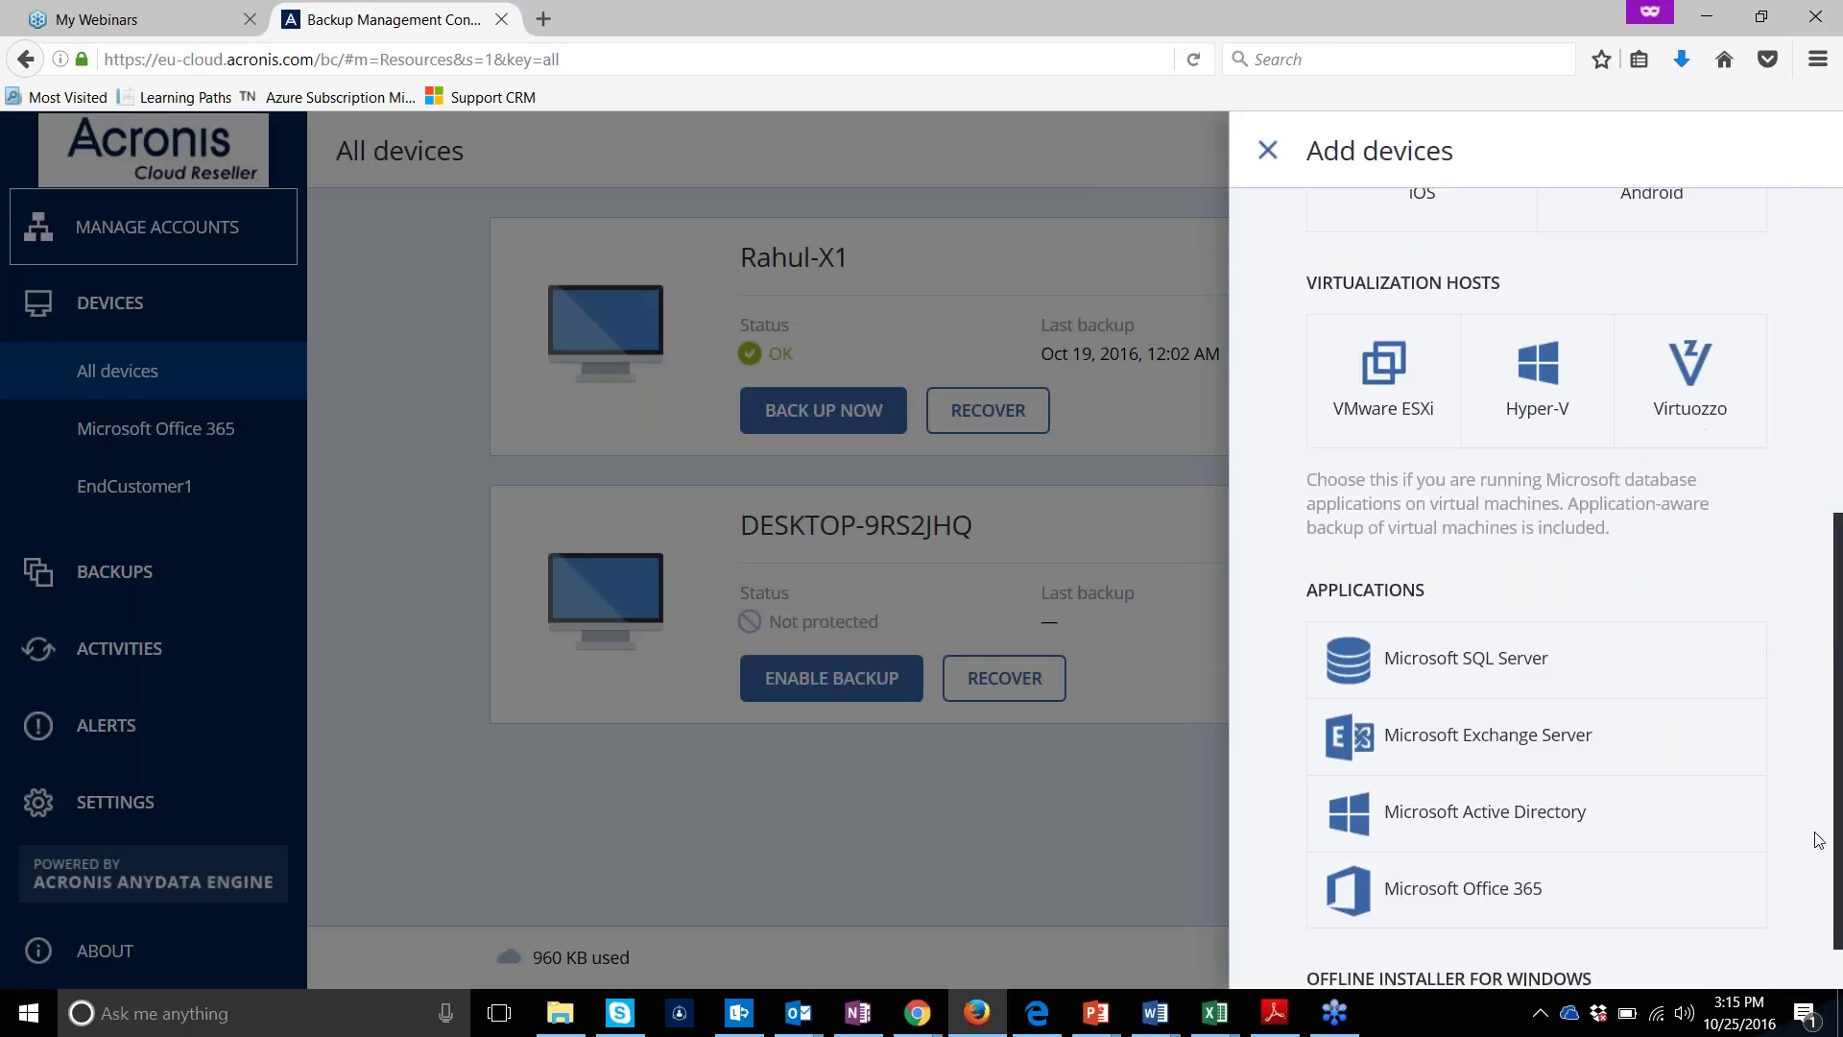
{"action": "left_click", "coordinate": [1586, 905]}
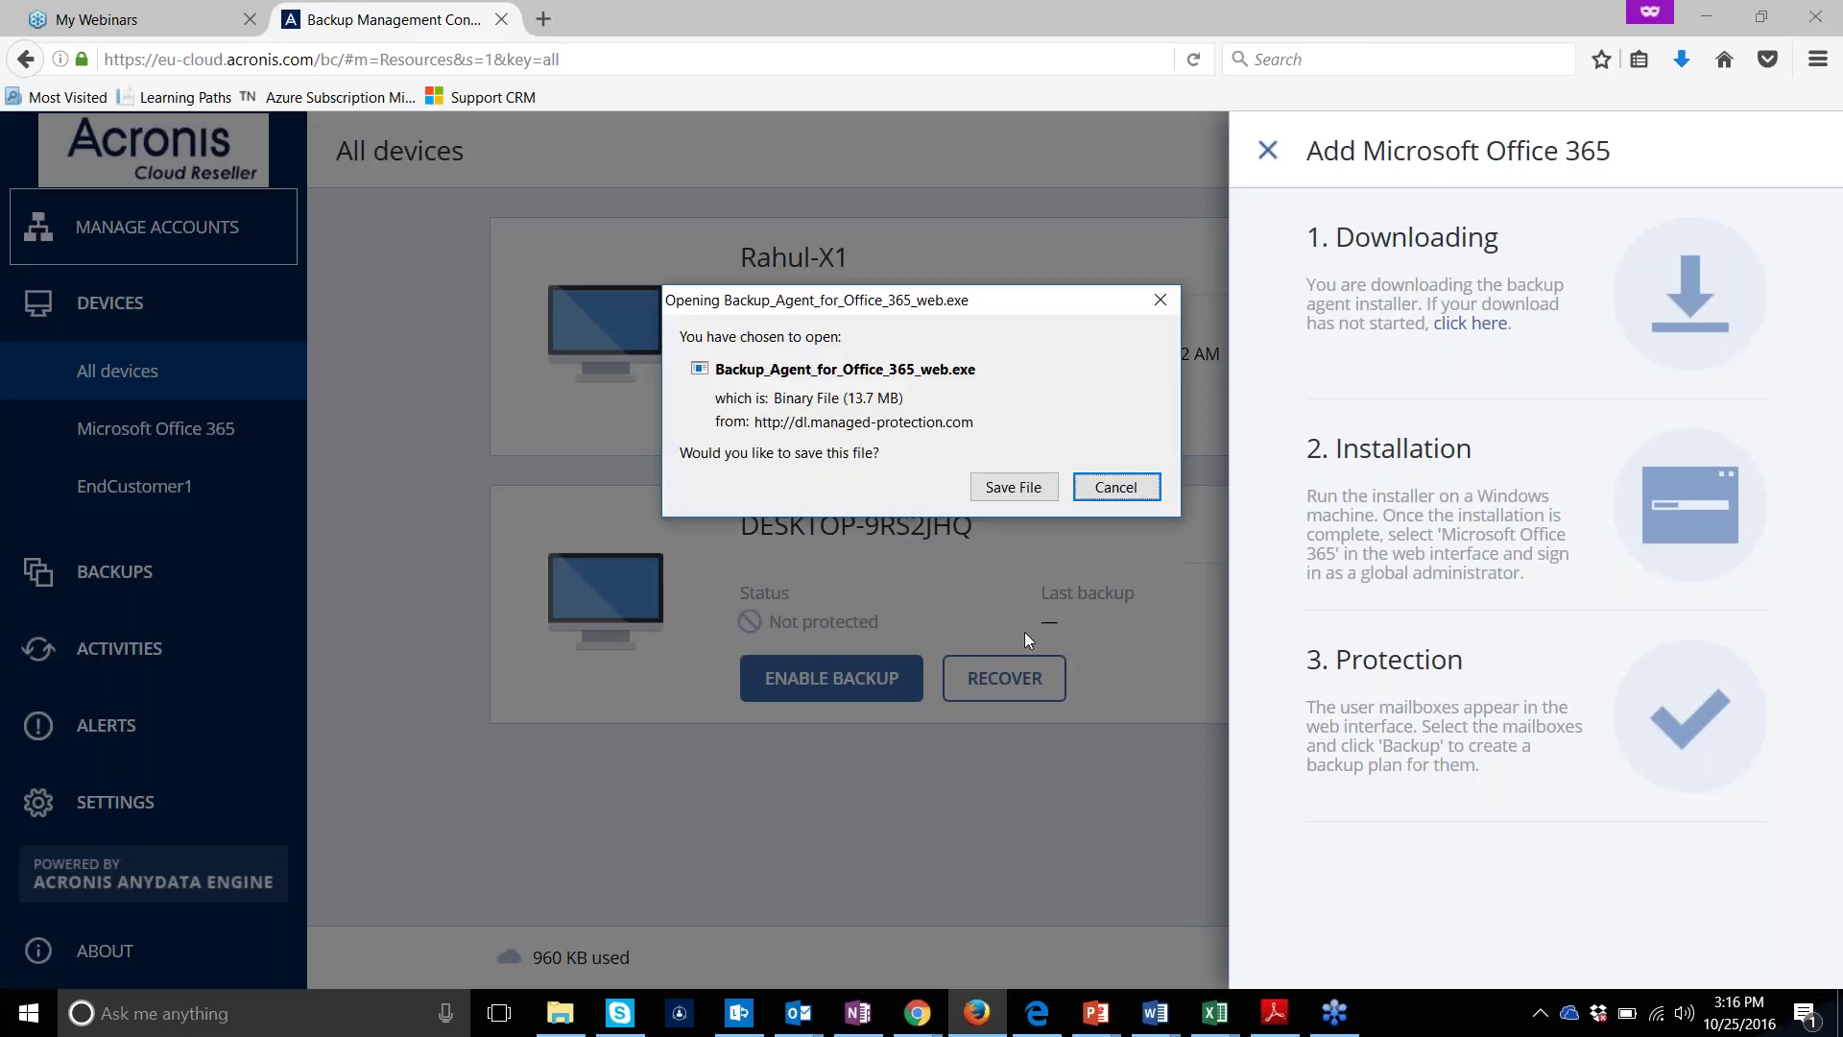
{"action": "left_click", "coordinate": [992, 495]}
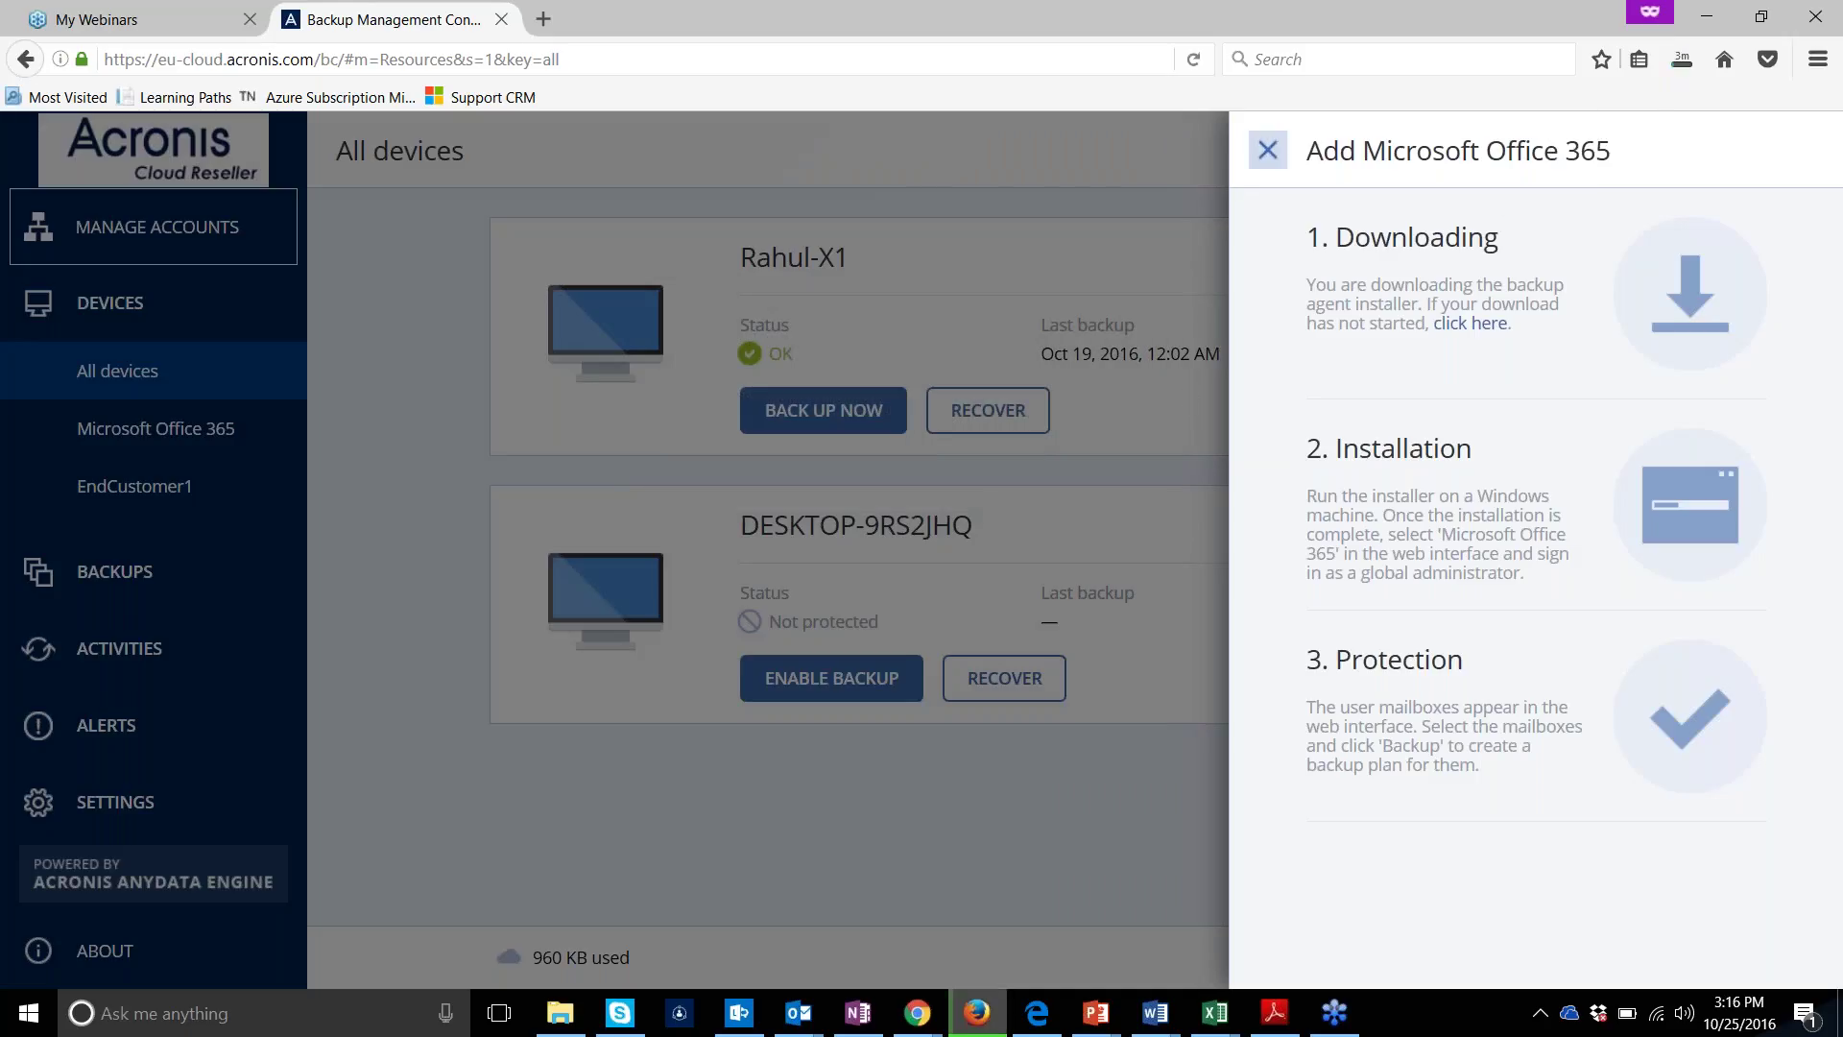
Close Add devices, cancel the Backup_Agent_for_Office_365_web(1).exe download, and show the Office 365 mailboxes
{"action": "left_click", "coordinate": [1267, 150]}
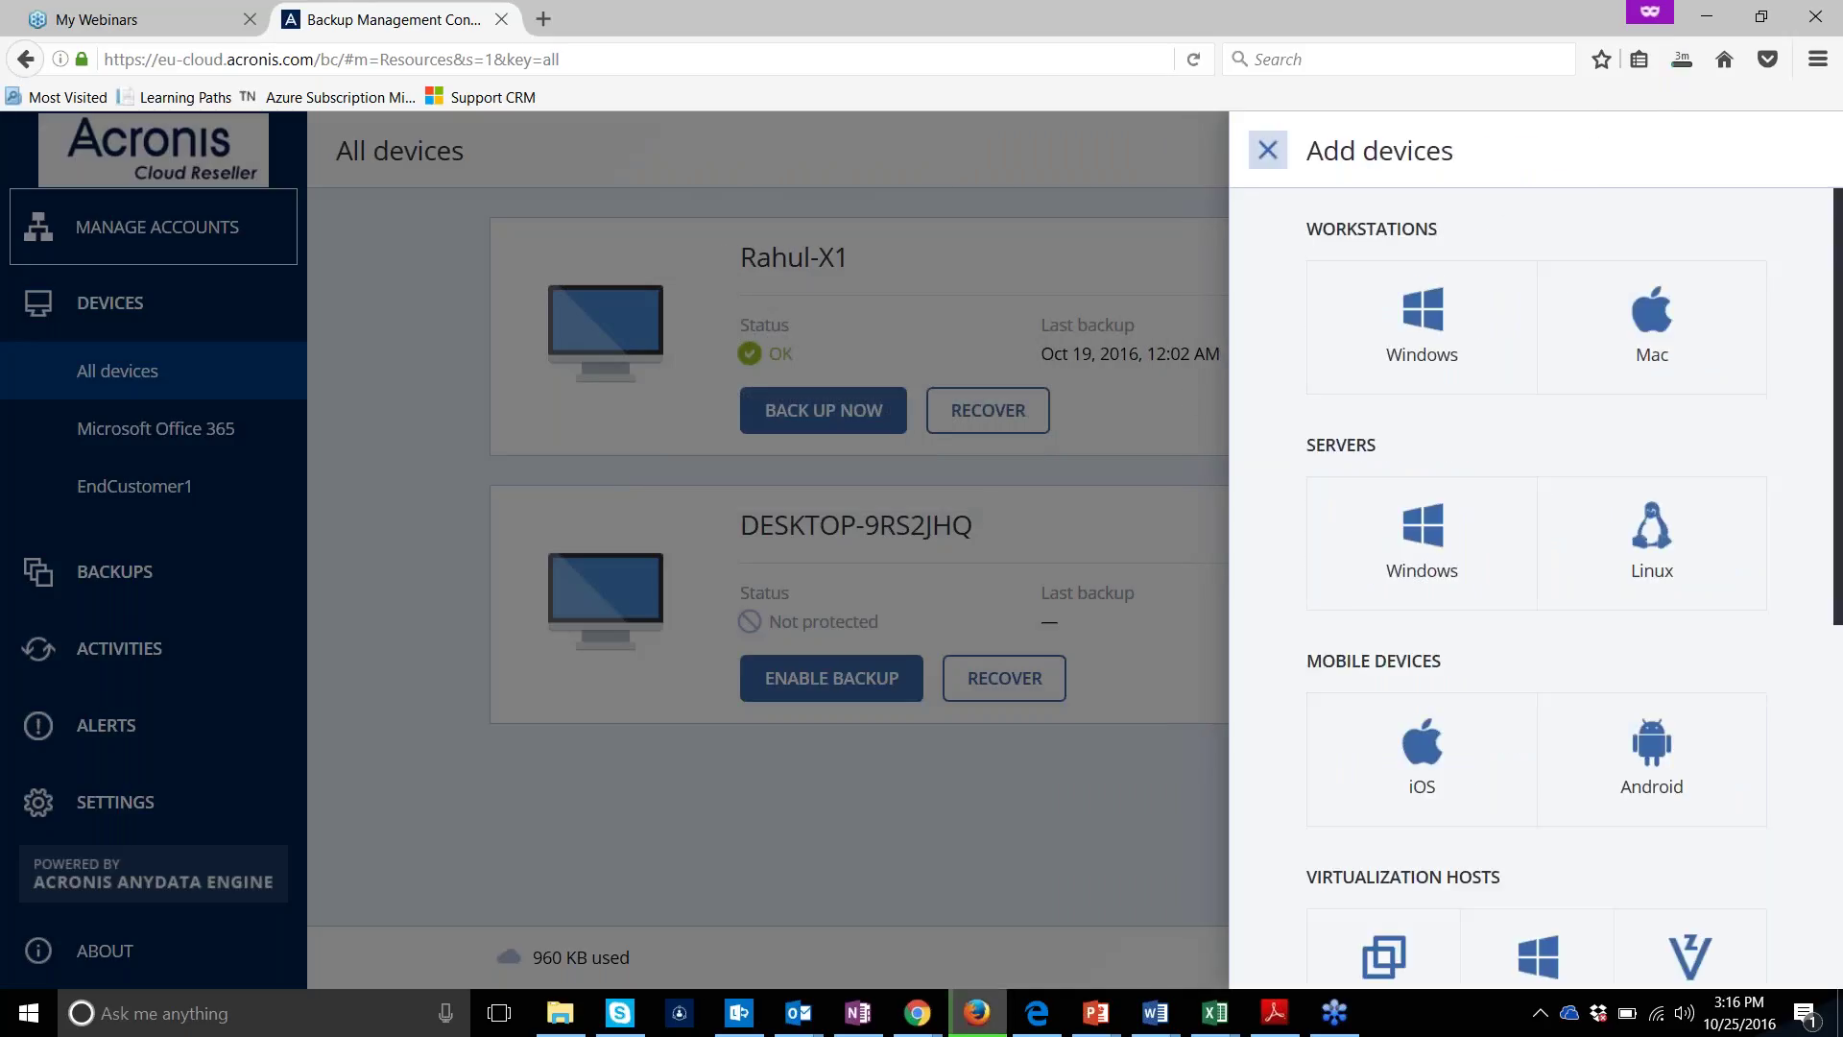
{"action": "left_click", "coordinate": [1267, 149]}
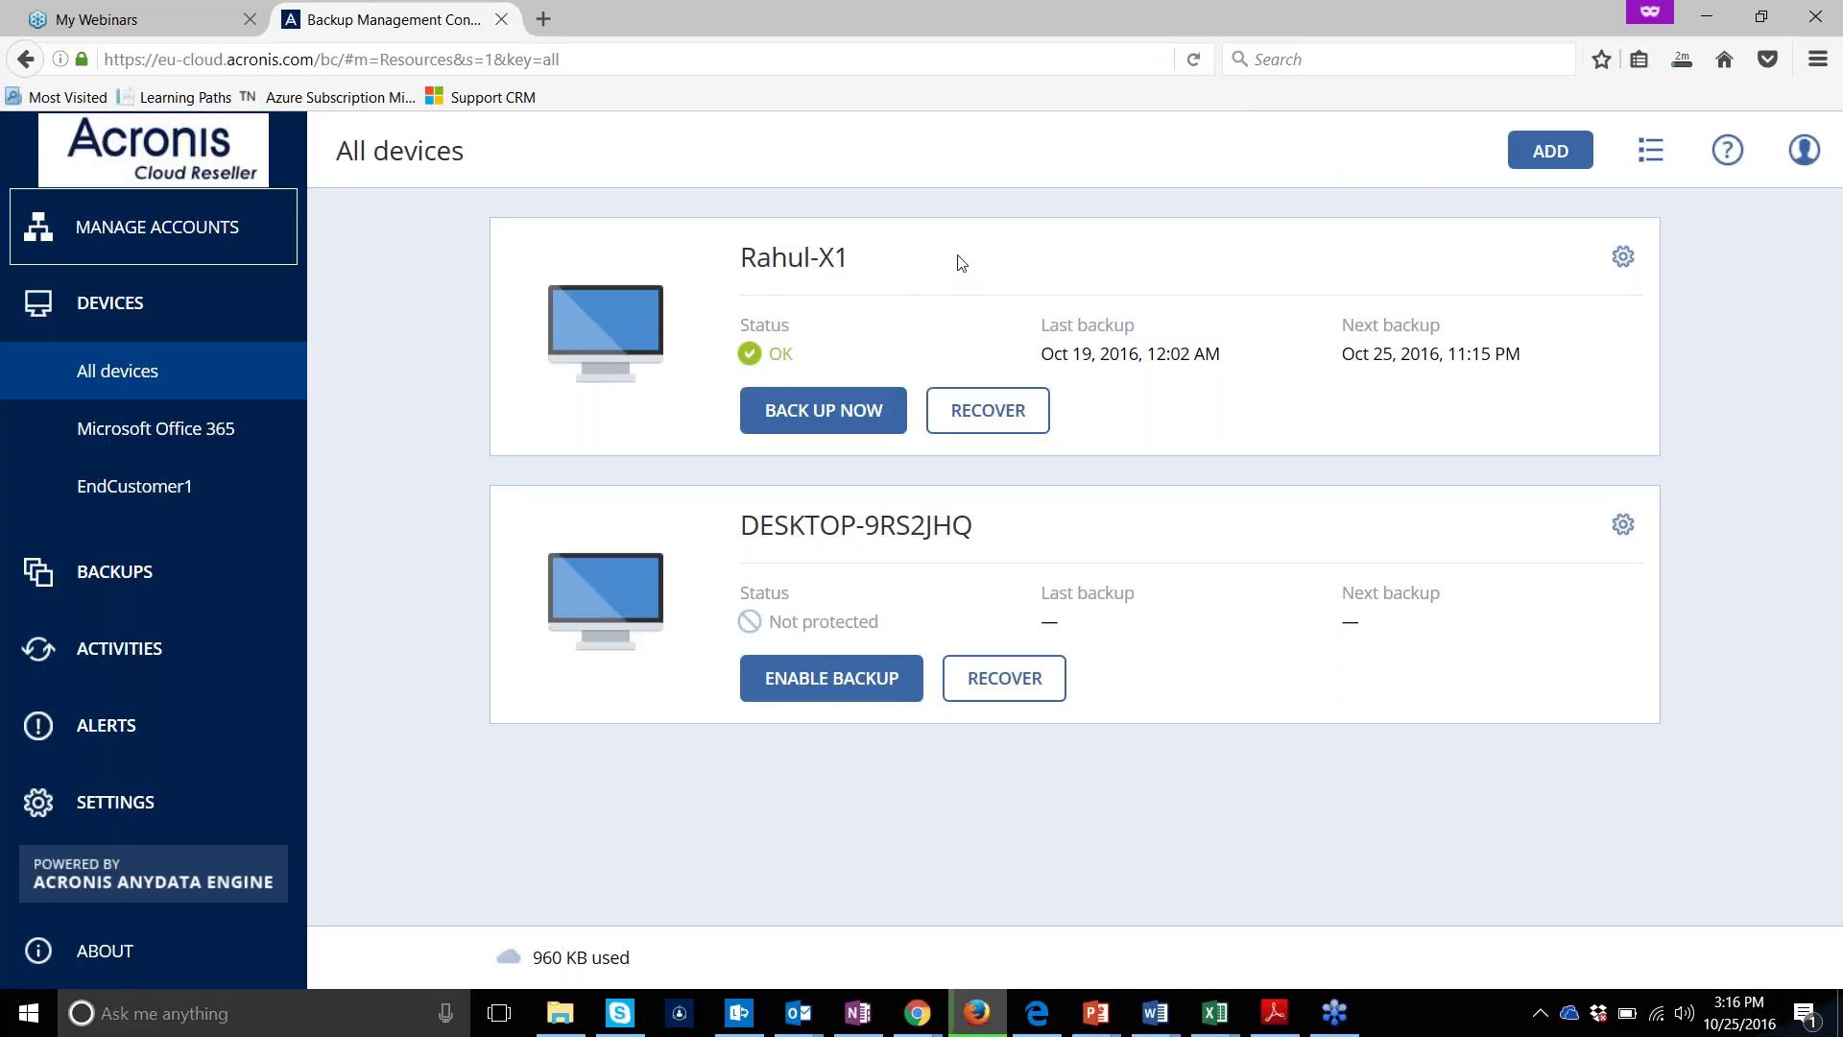
{"action": "left_click", "coordinate": [1681, 59]}
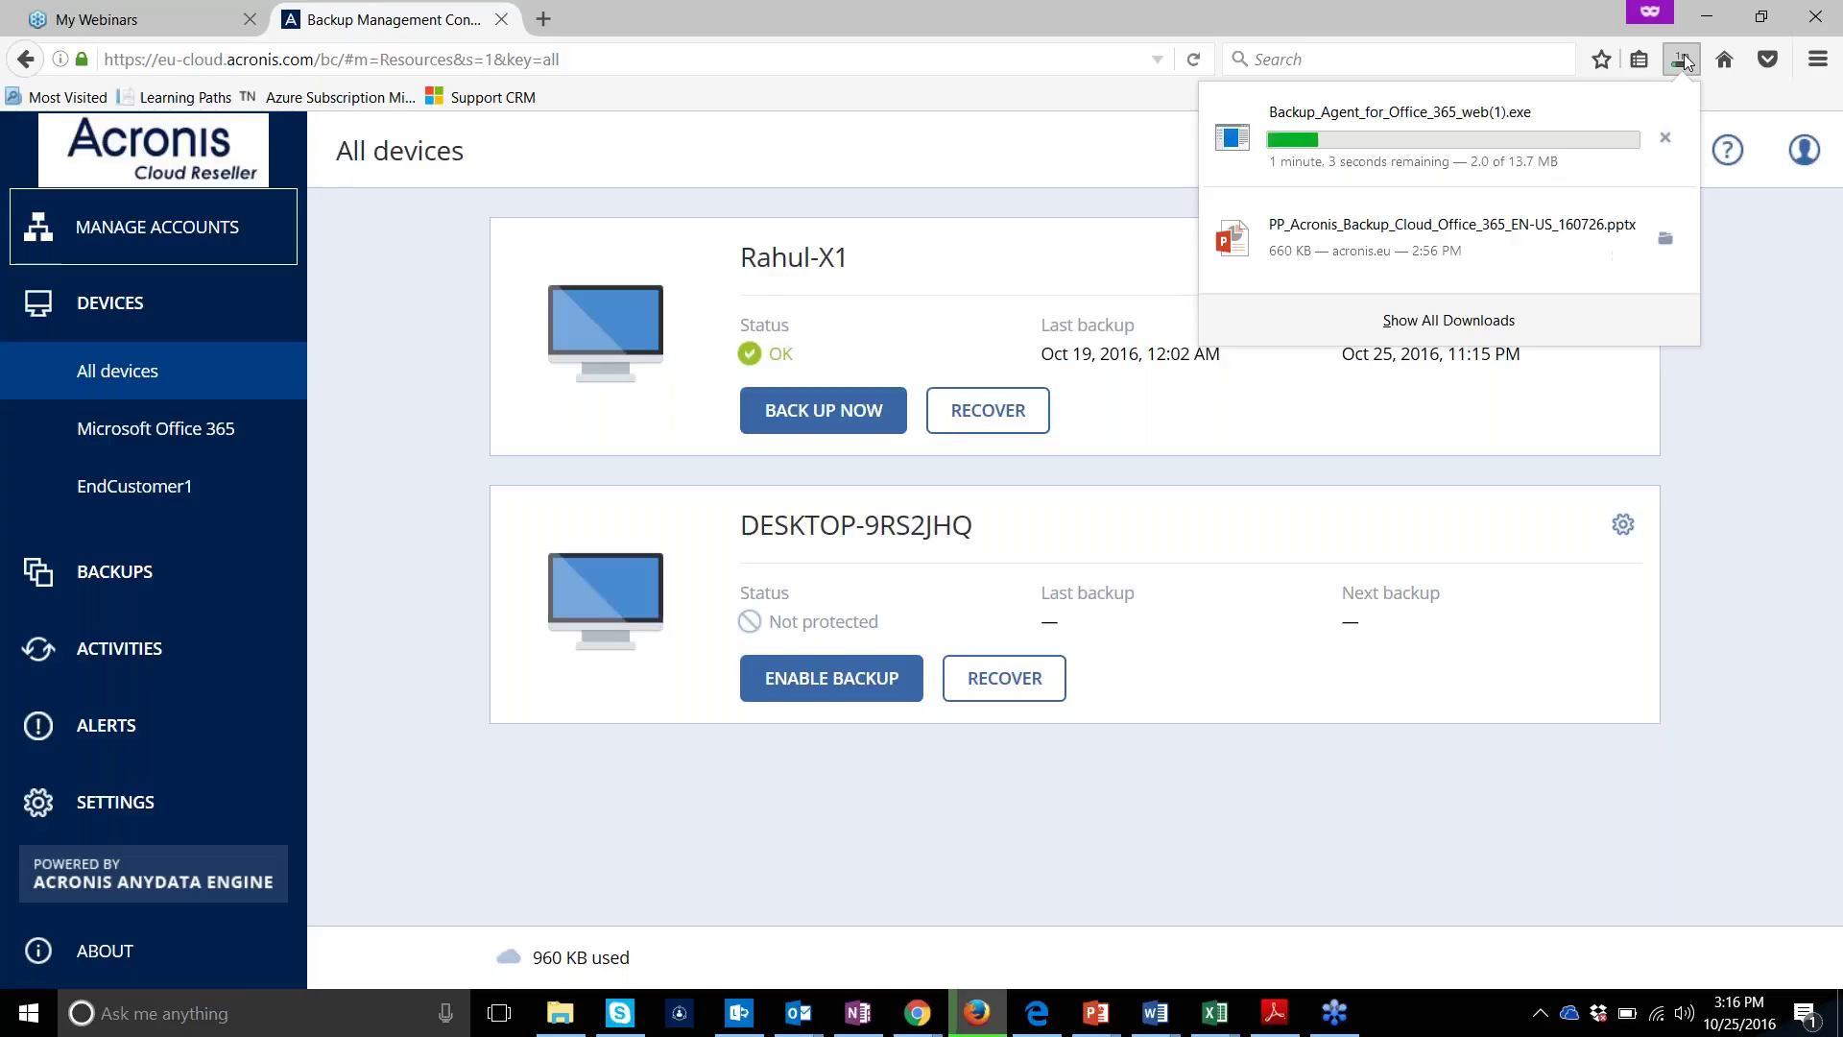
{"action": "left_click", "coordinate": [1658, 142]}
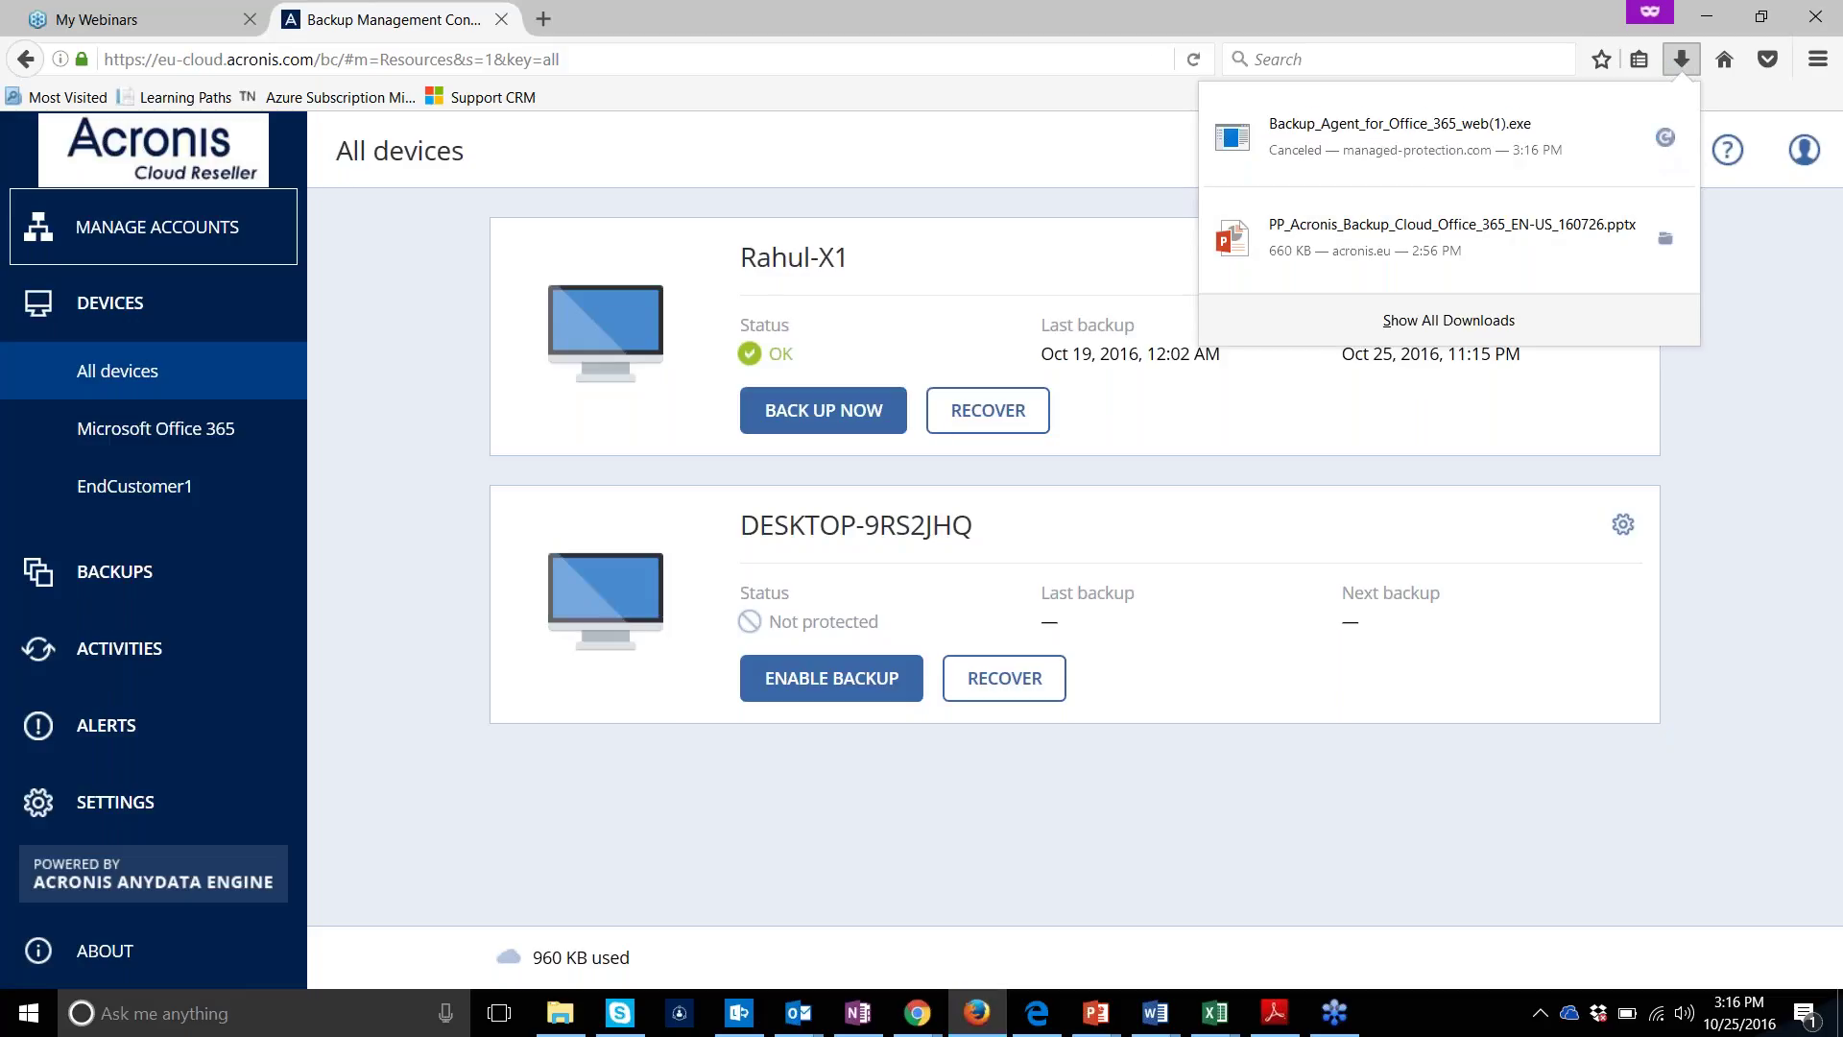
{"action": "left_click", "coordinate": [1718, 428]}
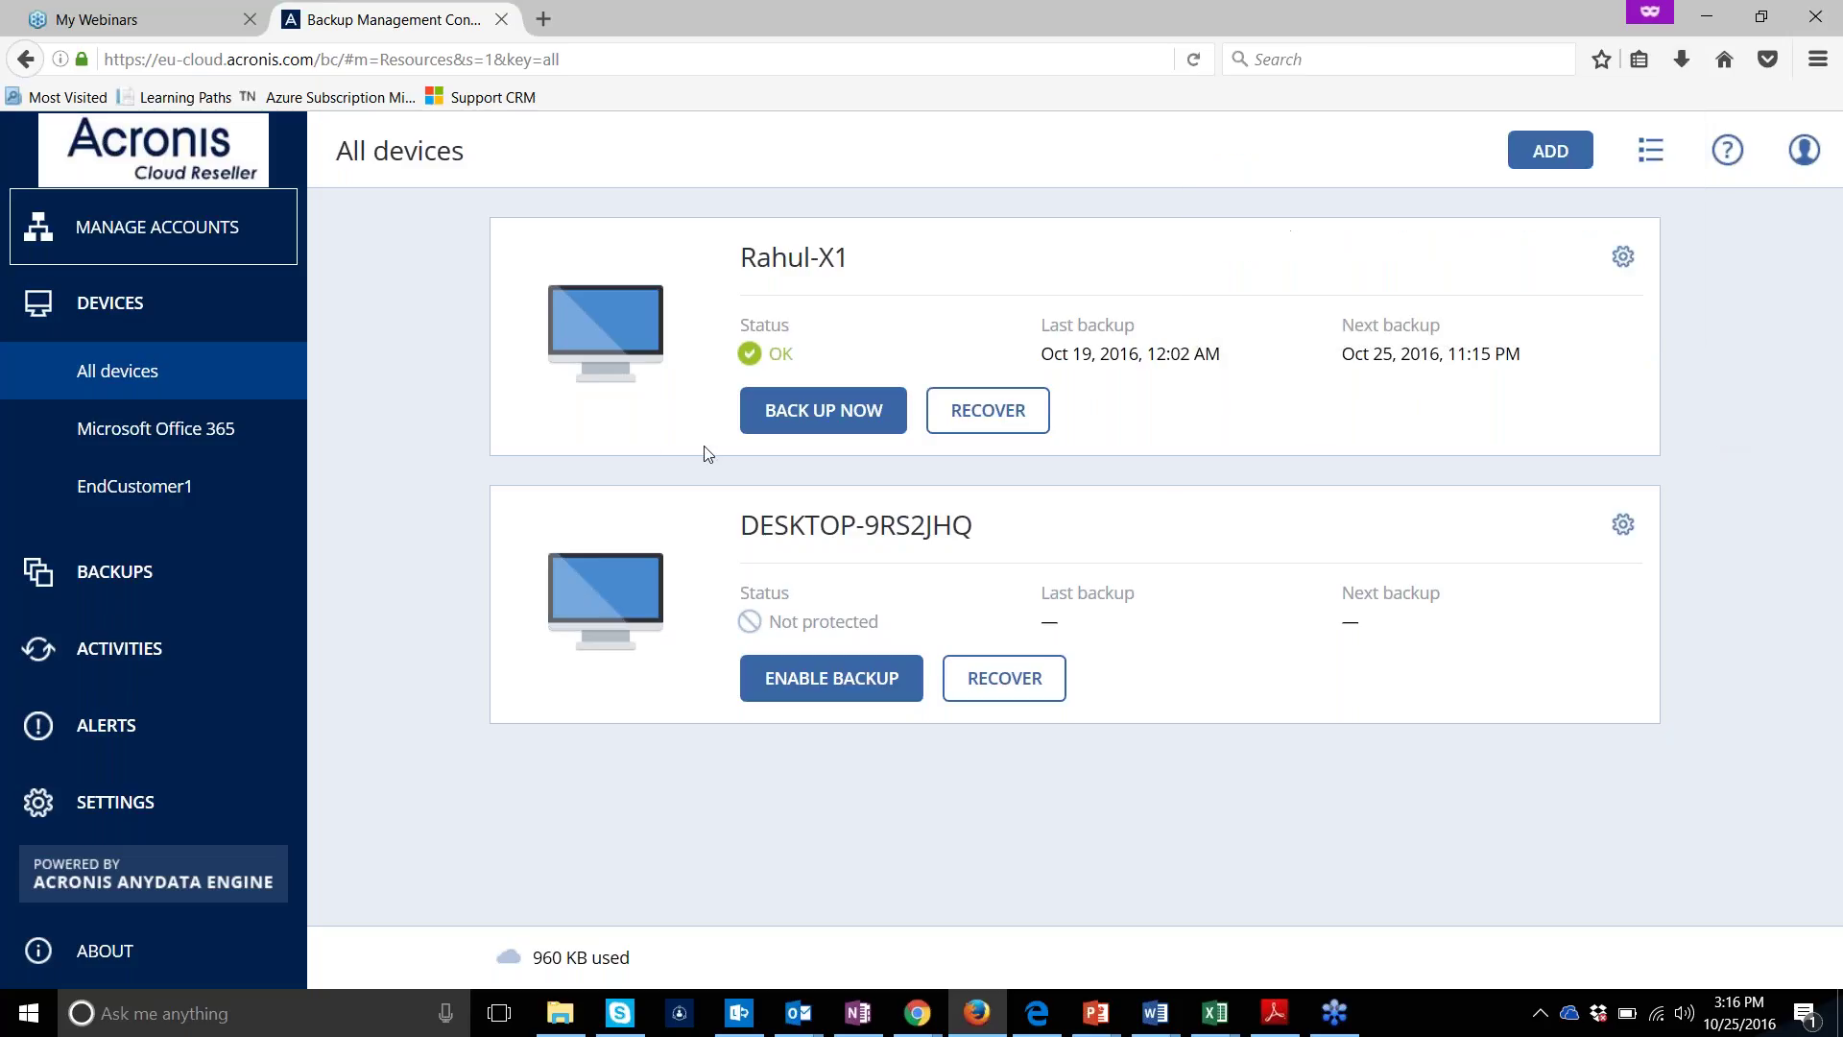
{"action": "left_click", "coordinate": [222, 434]}
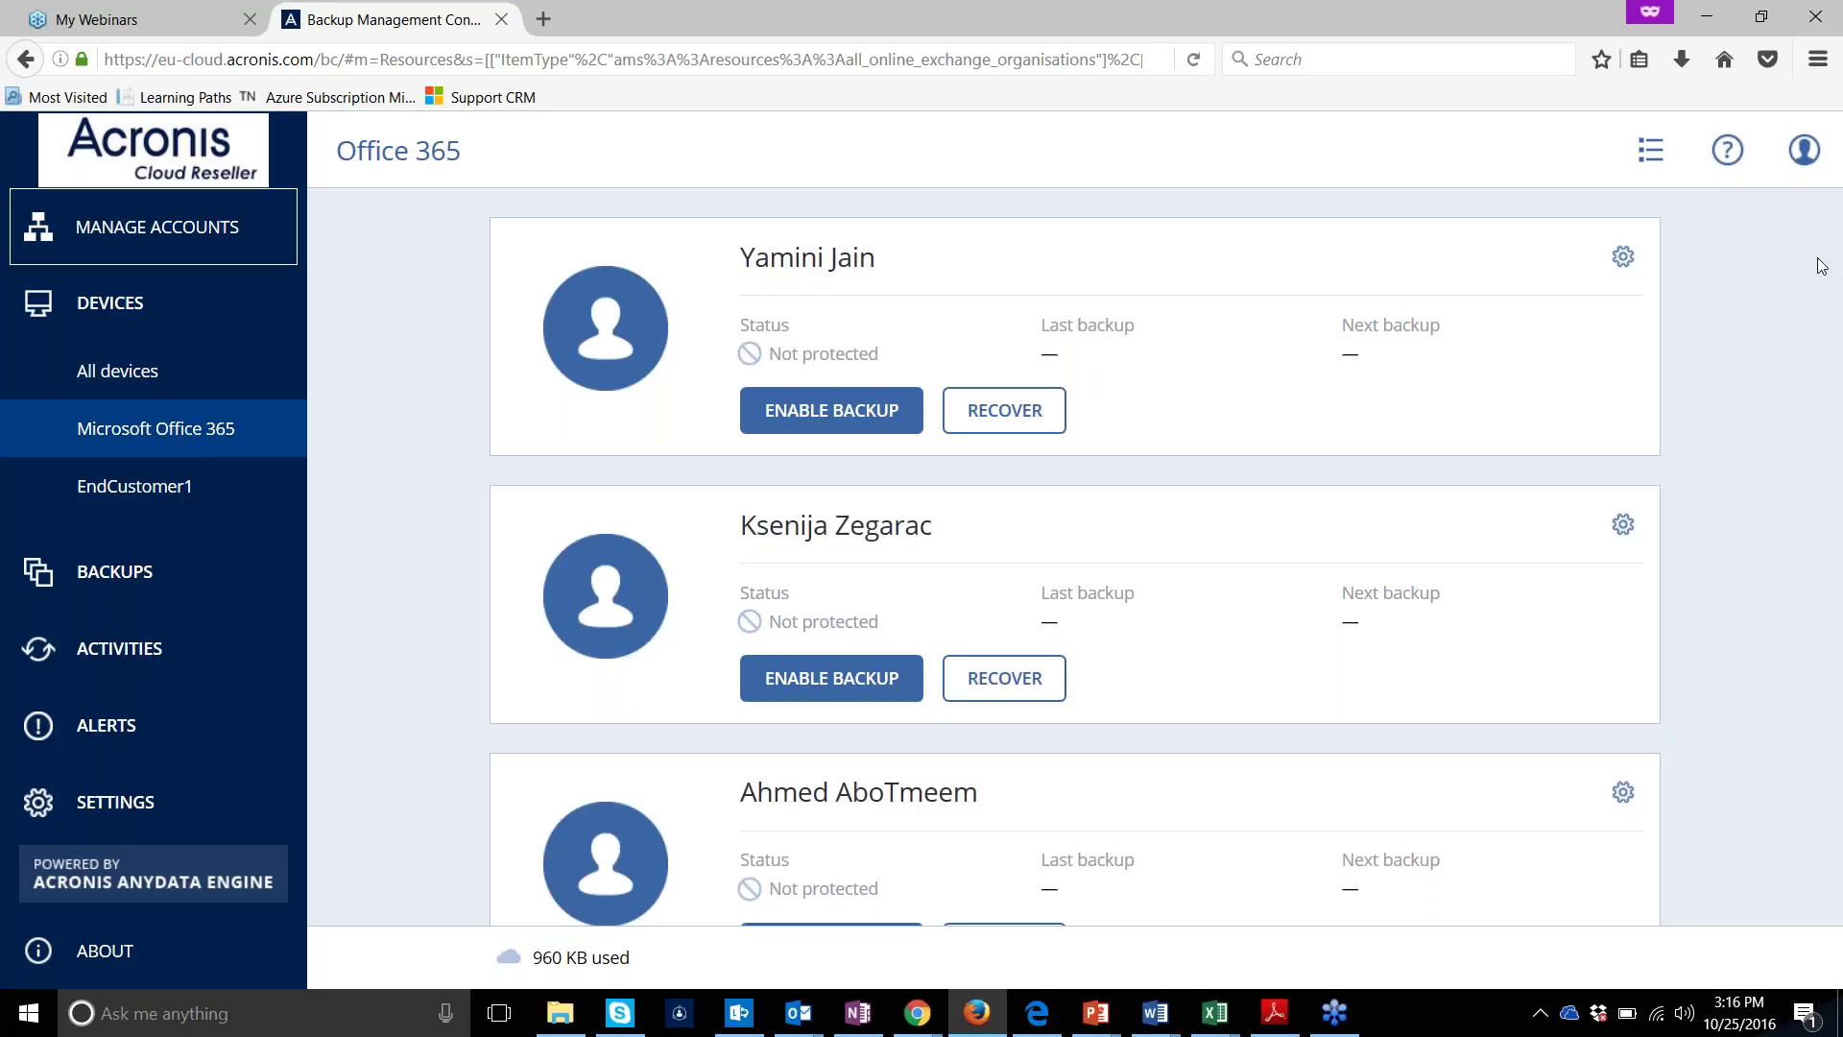
Scroll through the unprotected Office 365 mailbox cards, opening and dismissing the account menu without logging out
{"action": "scroll", "coordinate": [1839, 299], "scroll_direction": "down", "scroll_amount": 1}
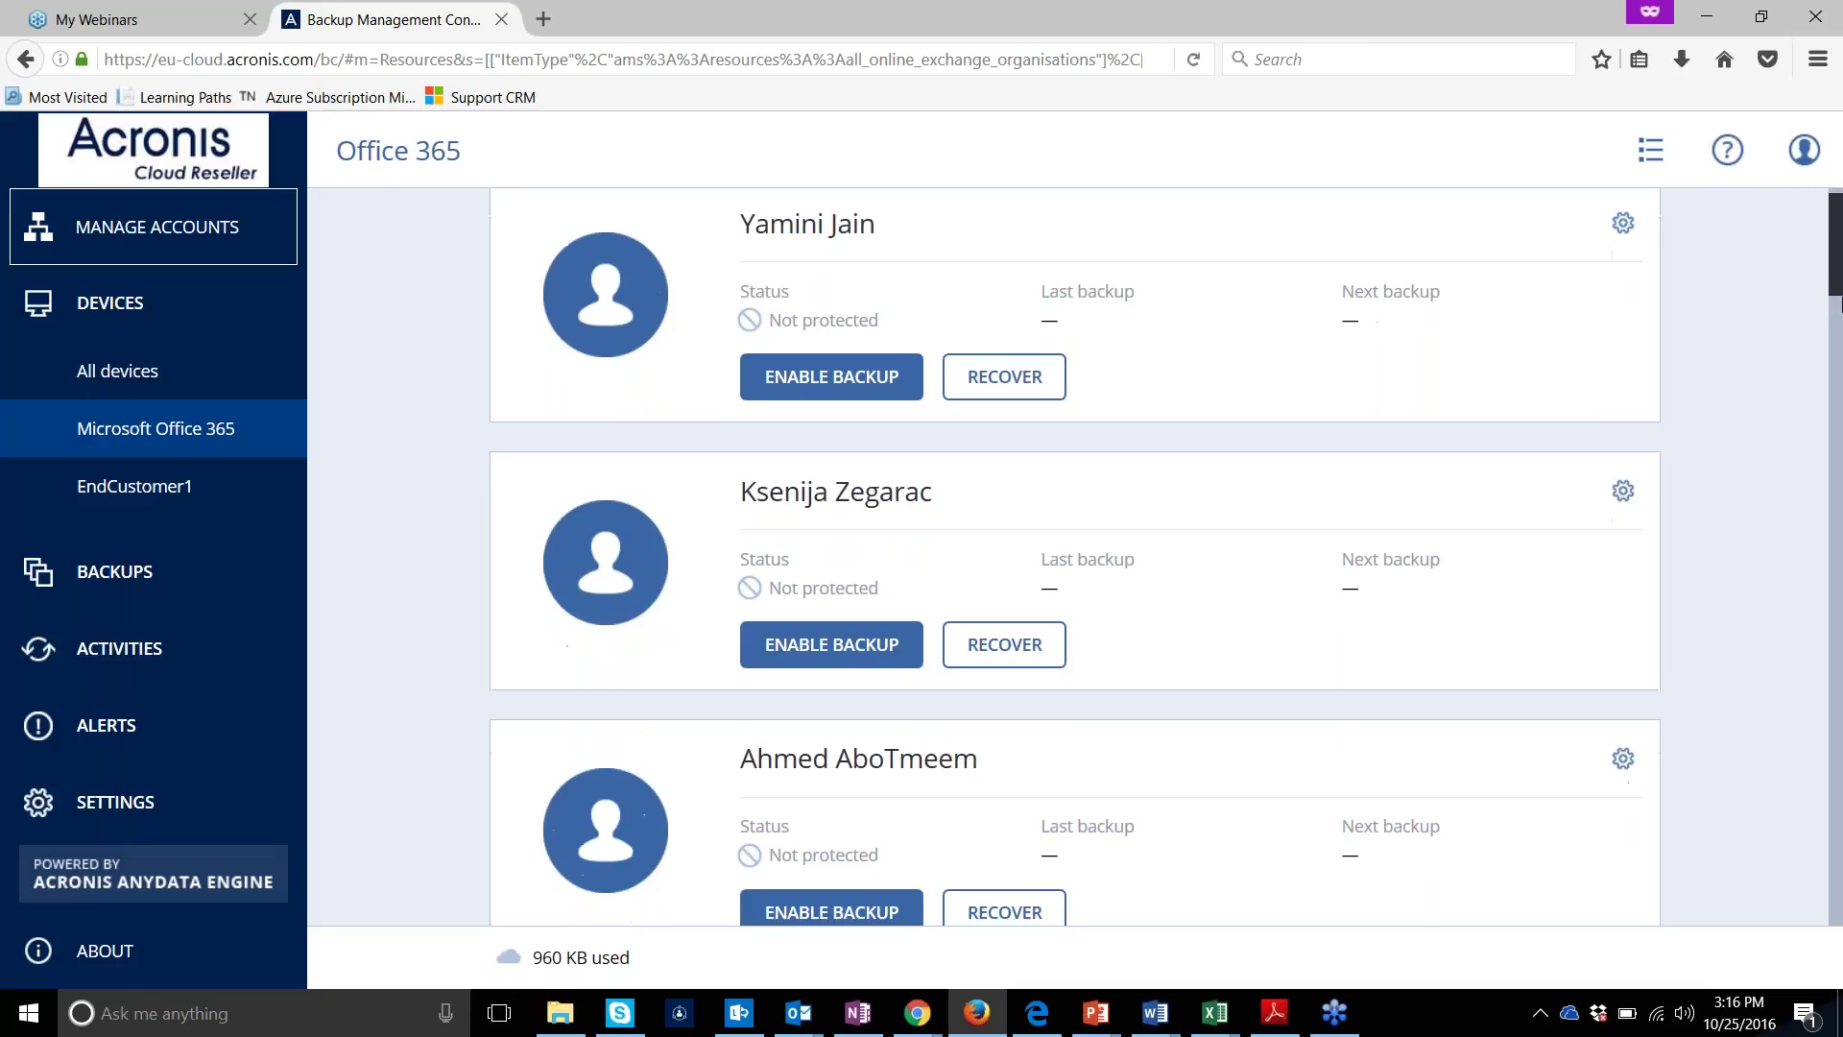
{"action": "scroll", "coordinate": [1839, 336], "scroll_direction": "down", "scroll_amount": 4}
{"action": "scroll", "coordinate": [1840, 389], "scroll_direction": "down", "scroll_amount": 5}
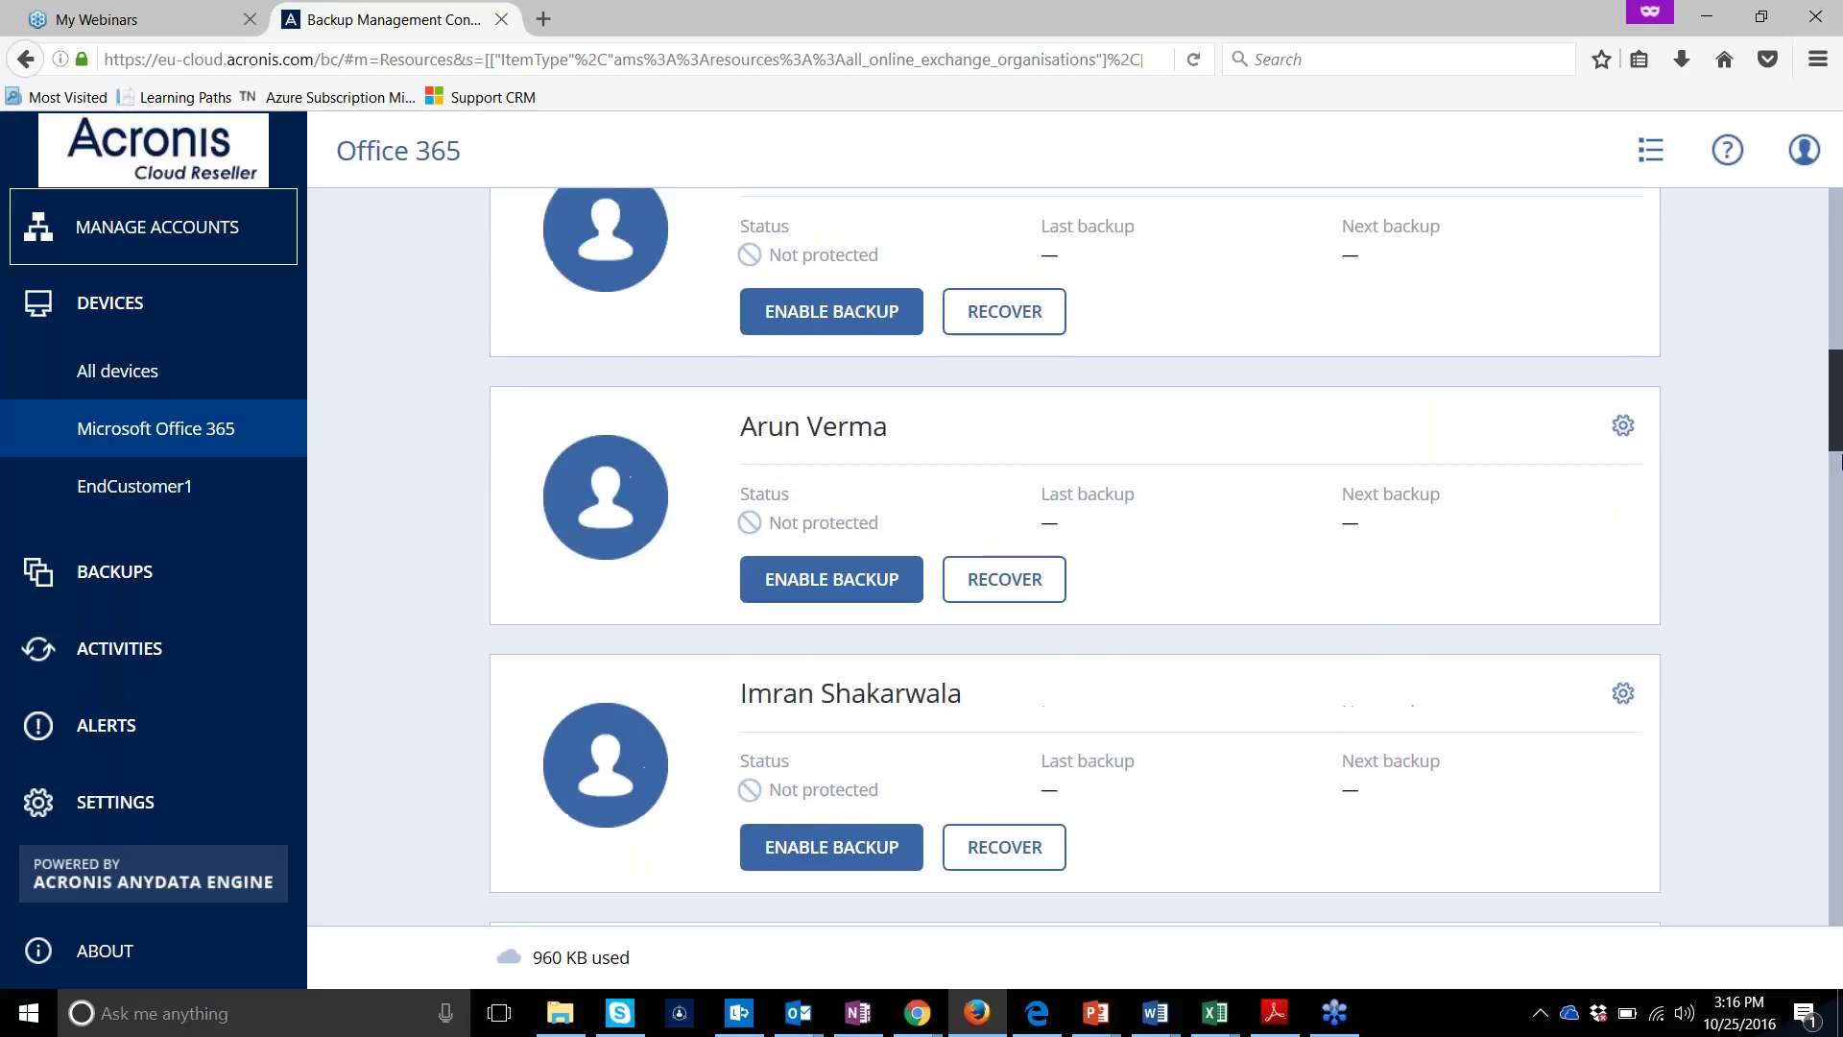
{"action": "scroll", "coordinate": [1834, 356], "scroll_direction": "up", "scroll_amount": 6}
{"action": "scroll", "coordinate": [1831, 346], "scroll_direction": "up", "scroll_amount": 3}
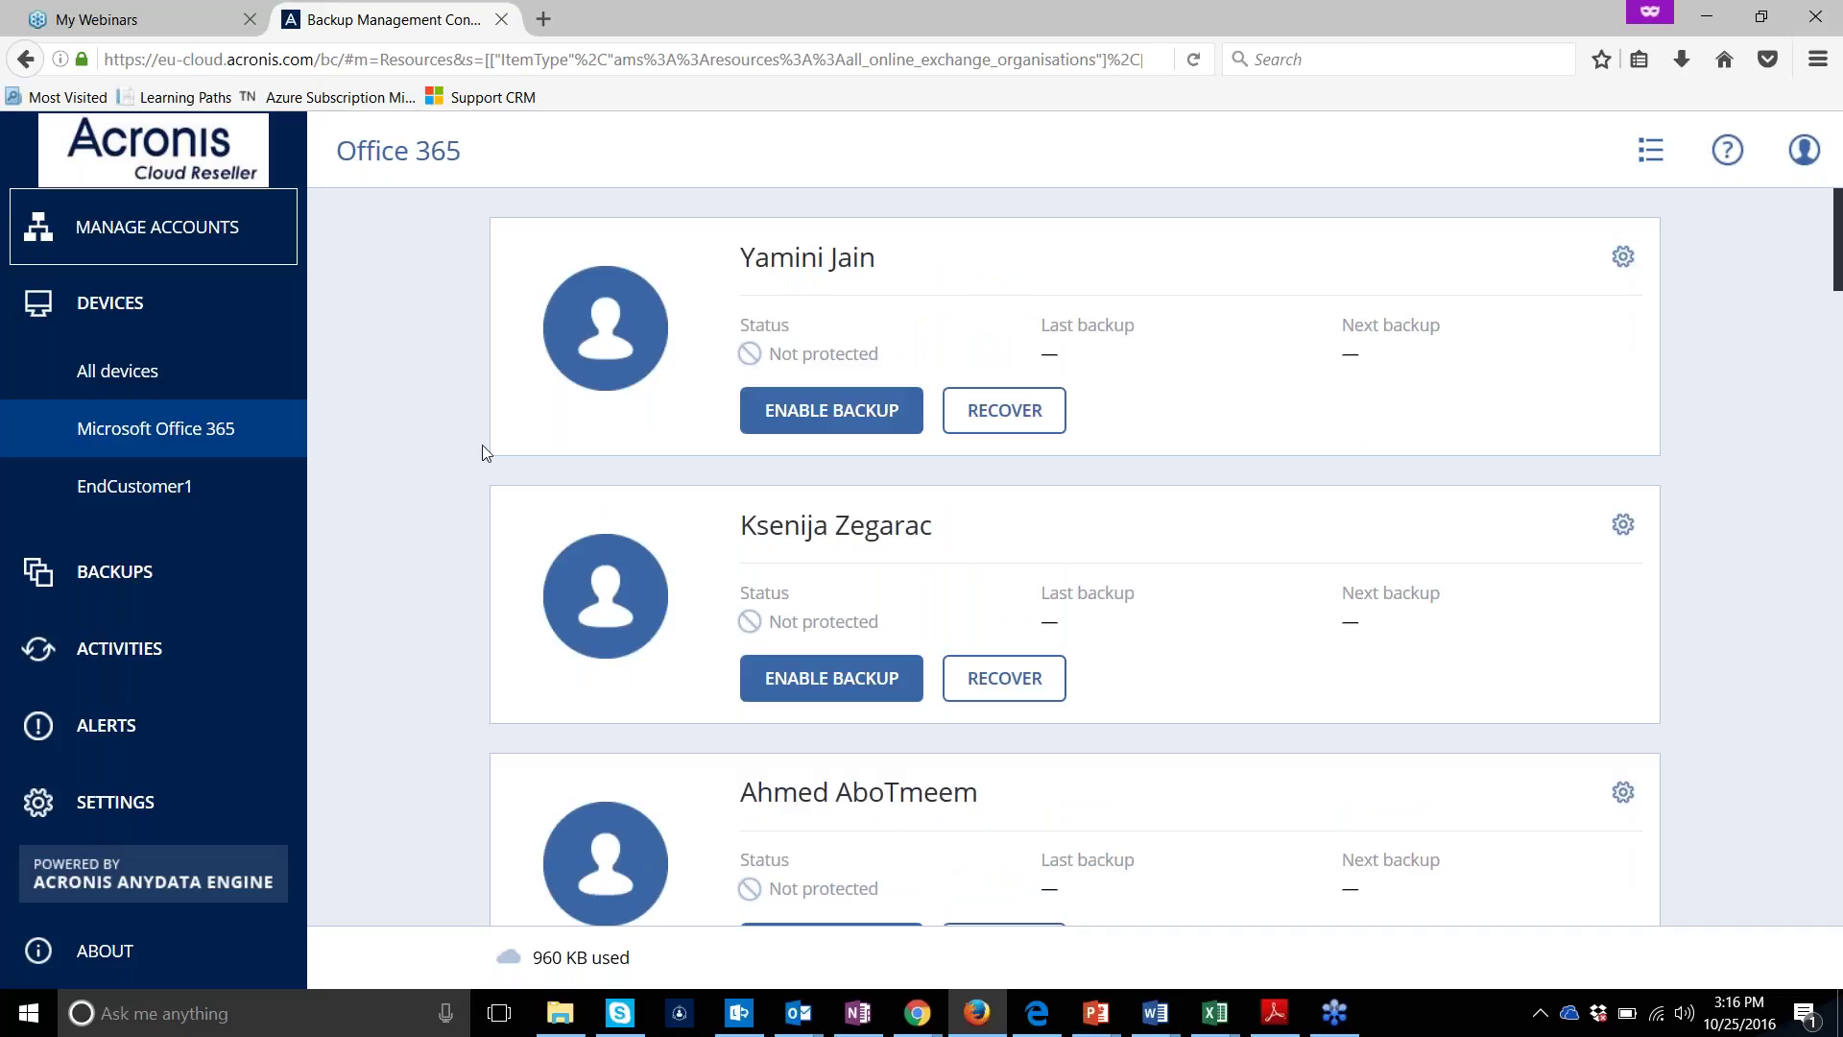
{"action": "left_click", "coordinate": [1791, 154]}
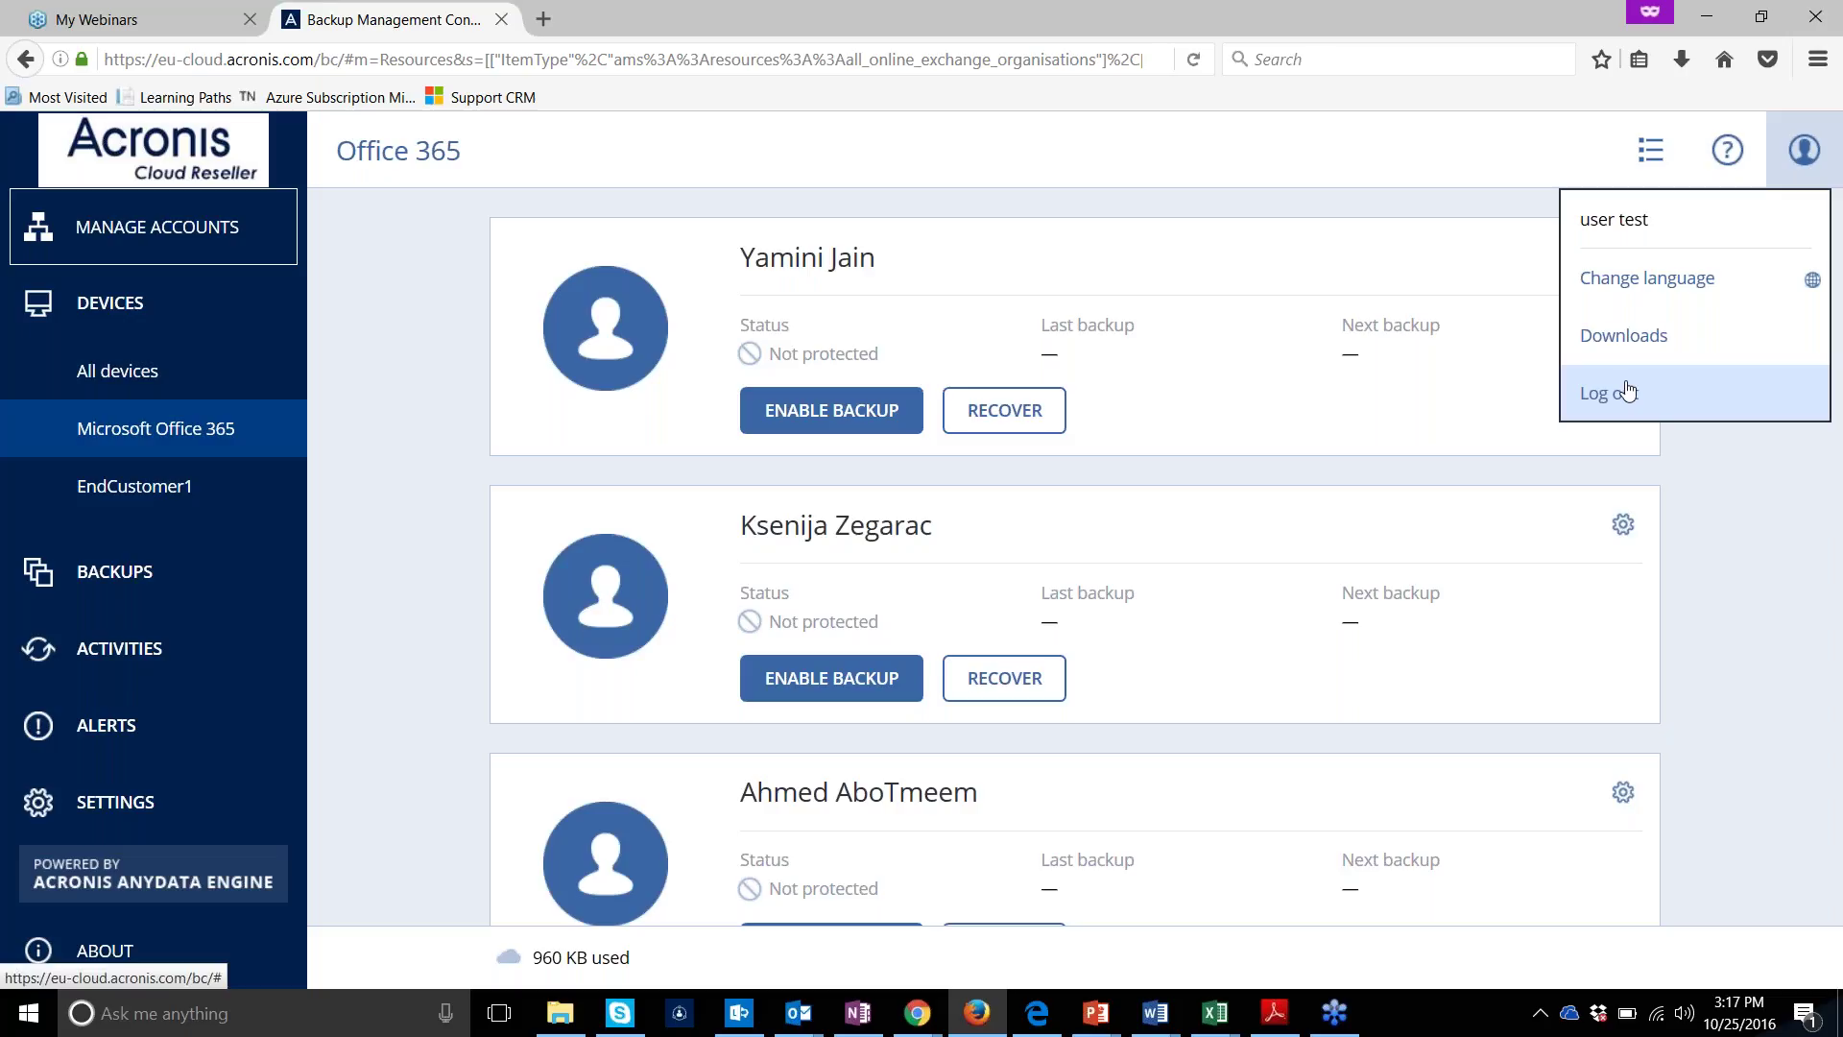
{"action": "left_click", "coordinate": [1103, 220]}
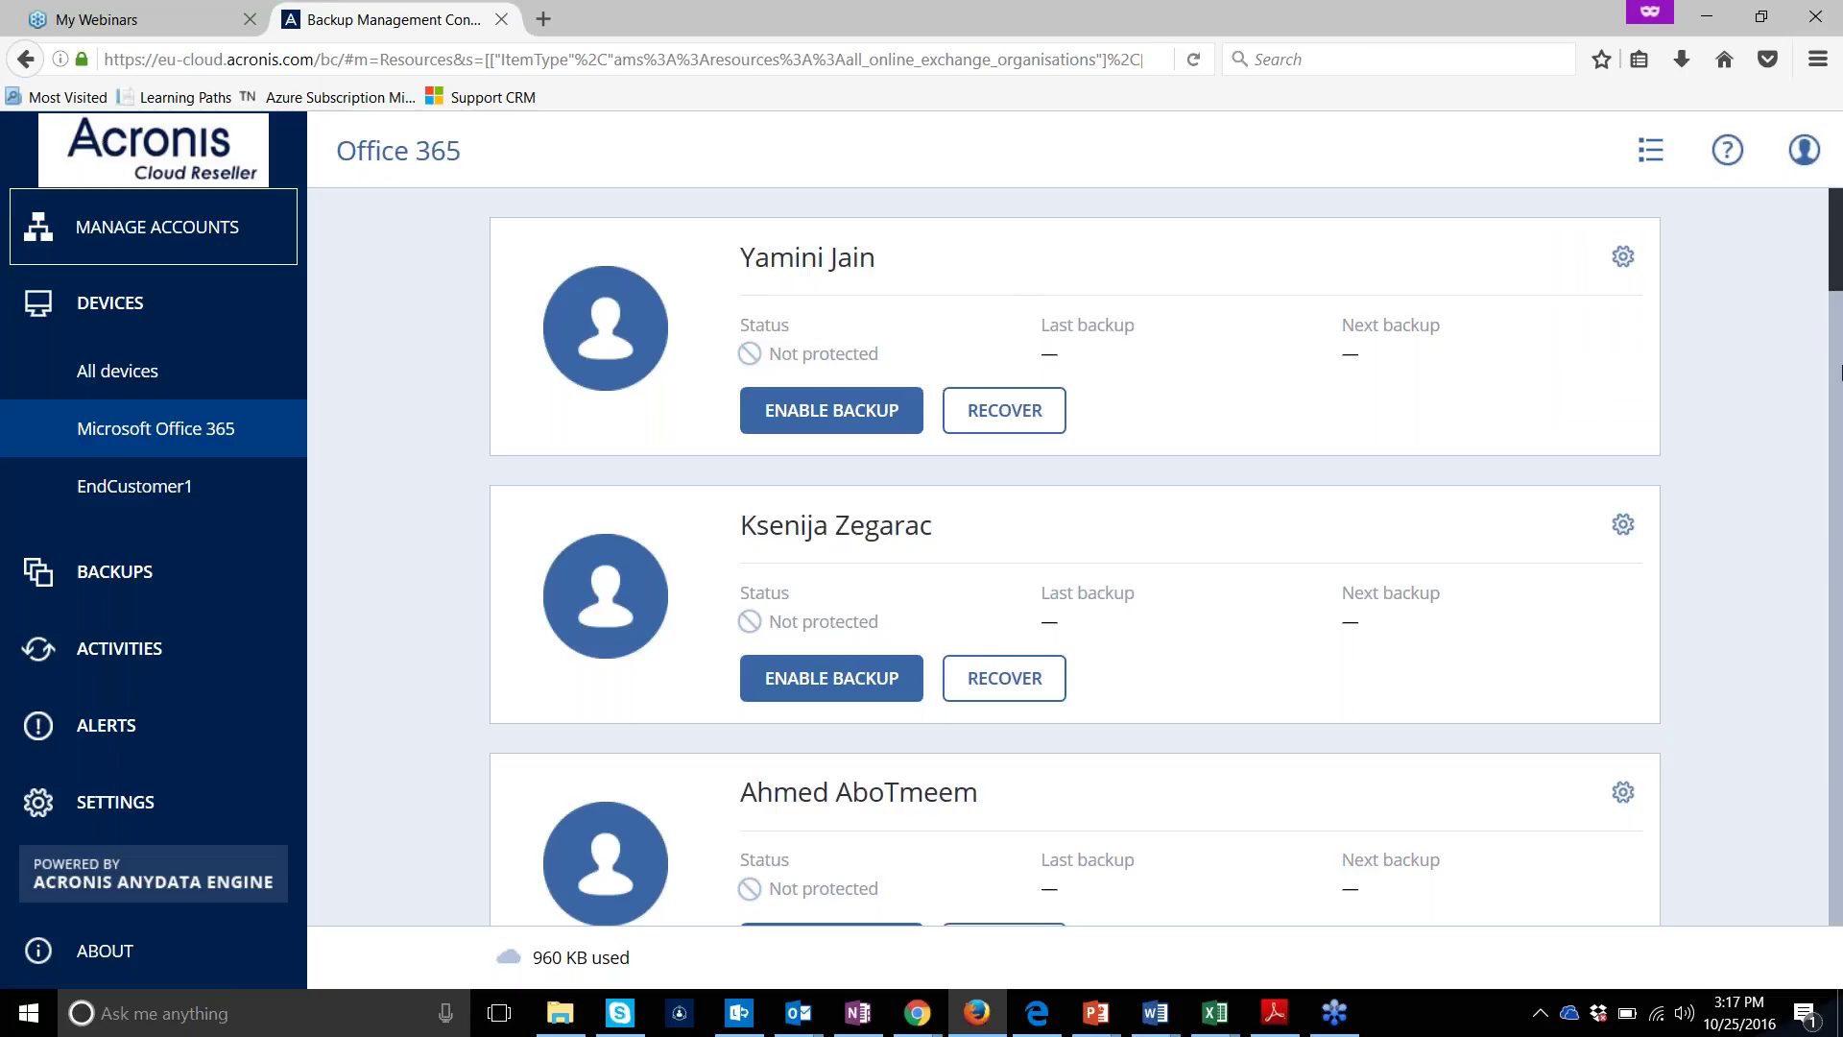
{"action": "left_click_drag", "start_coordinate": [1831, 285], "coordinate": [1839, 706]}
Switch the Office 365 user list to table view and hide the Account column
{"action": "left_click", "coordinate": [1648, 146]}
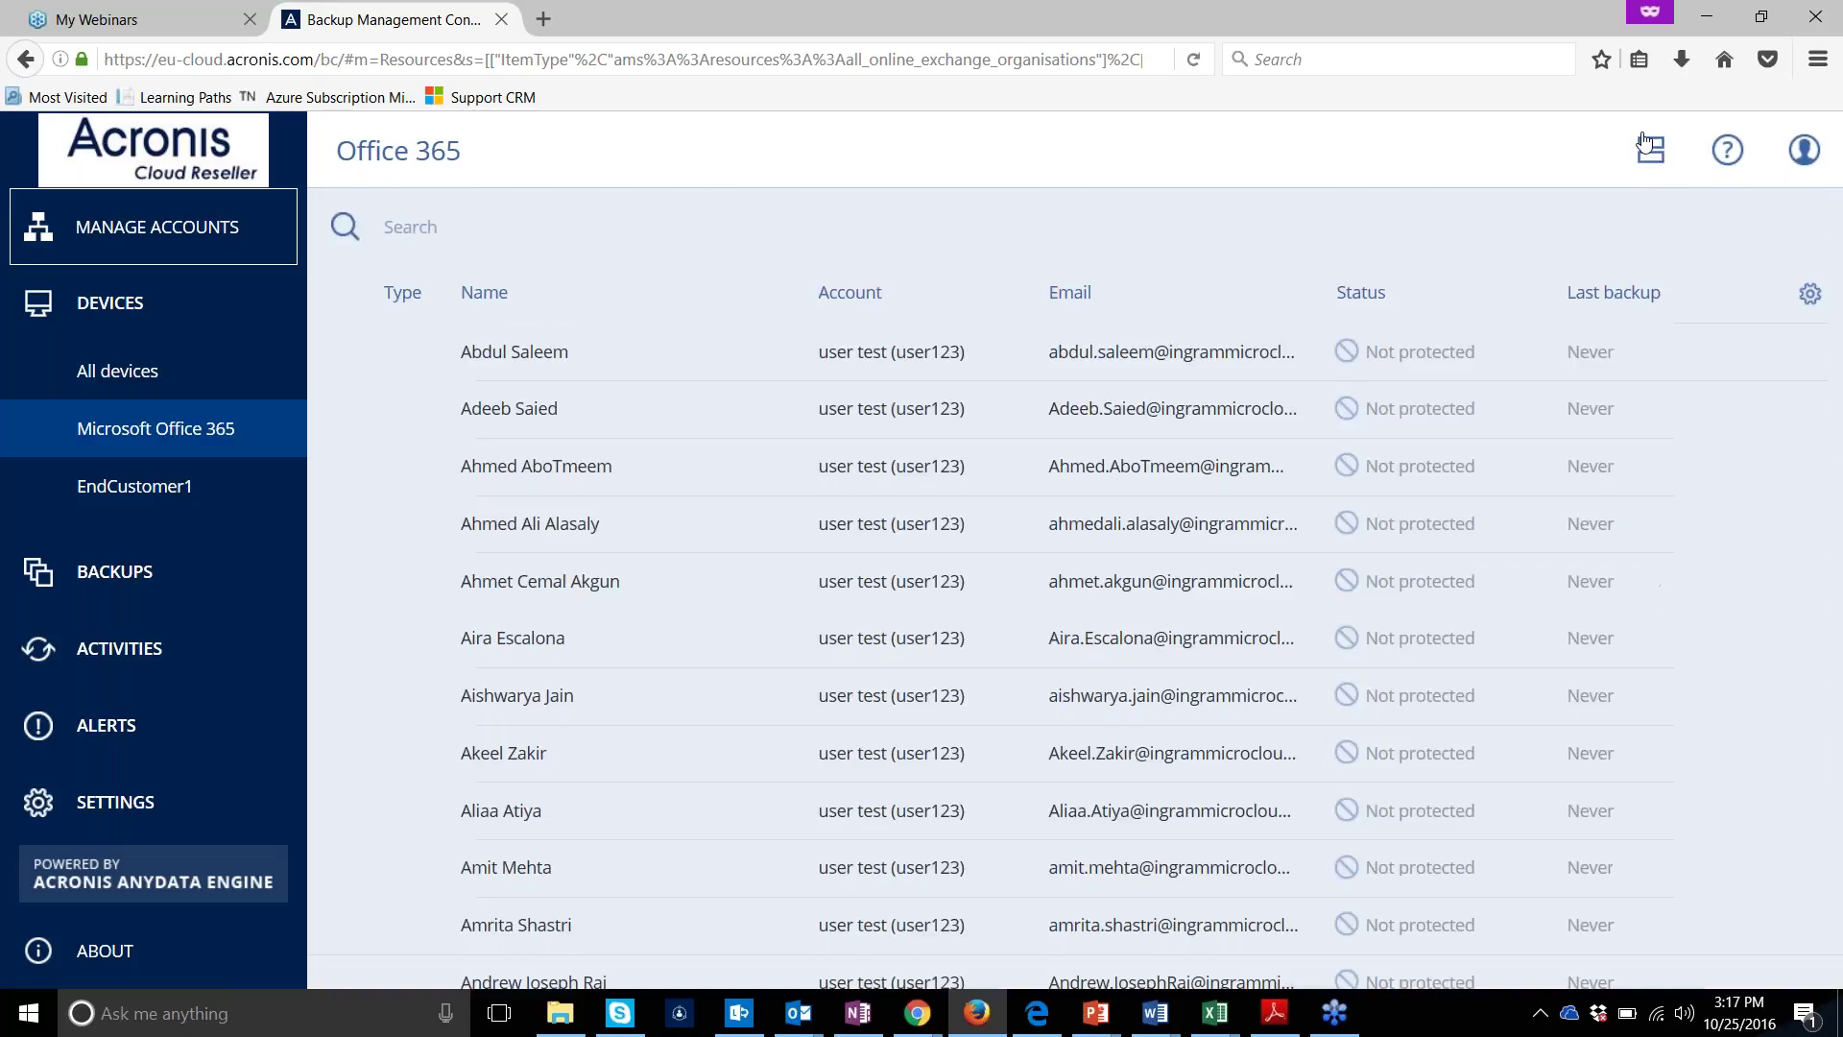
{"action": "left_click", "coordinate": [1810, 293]}
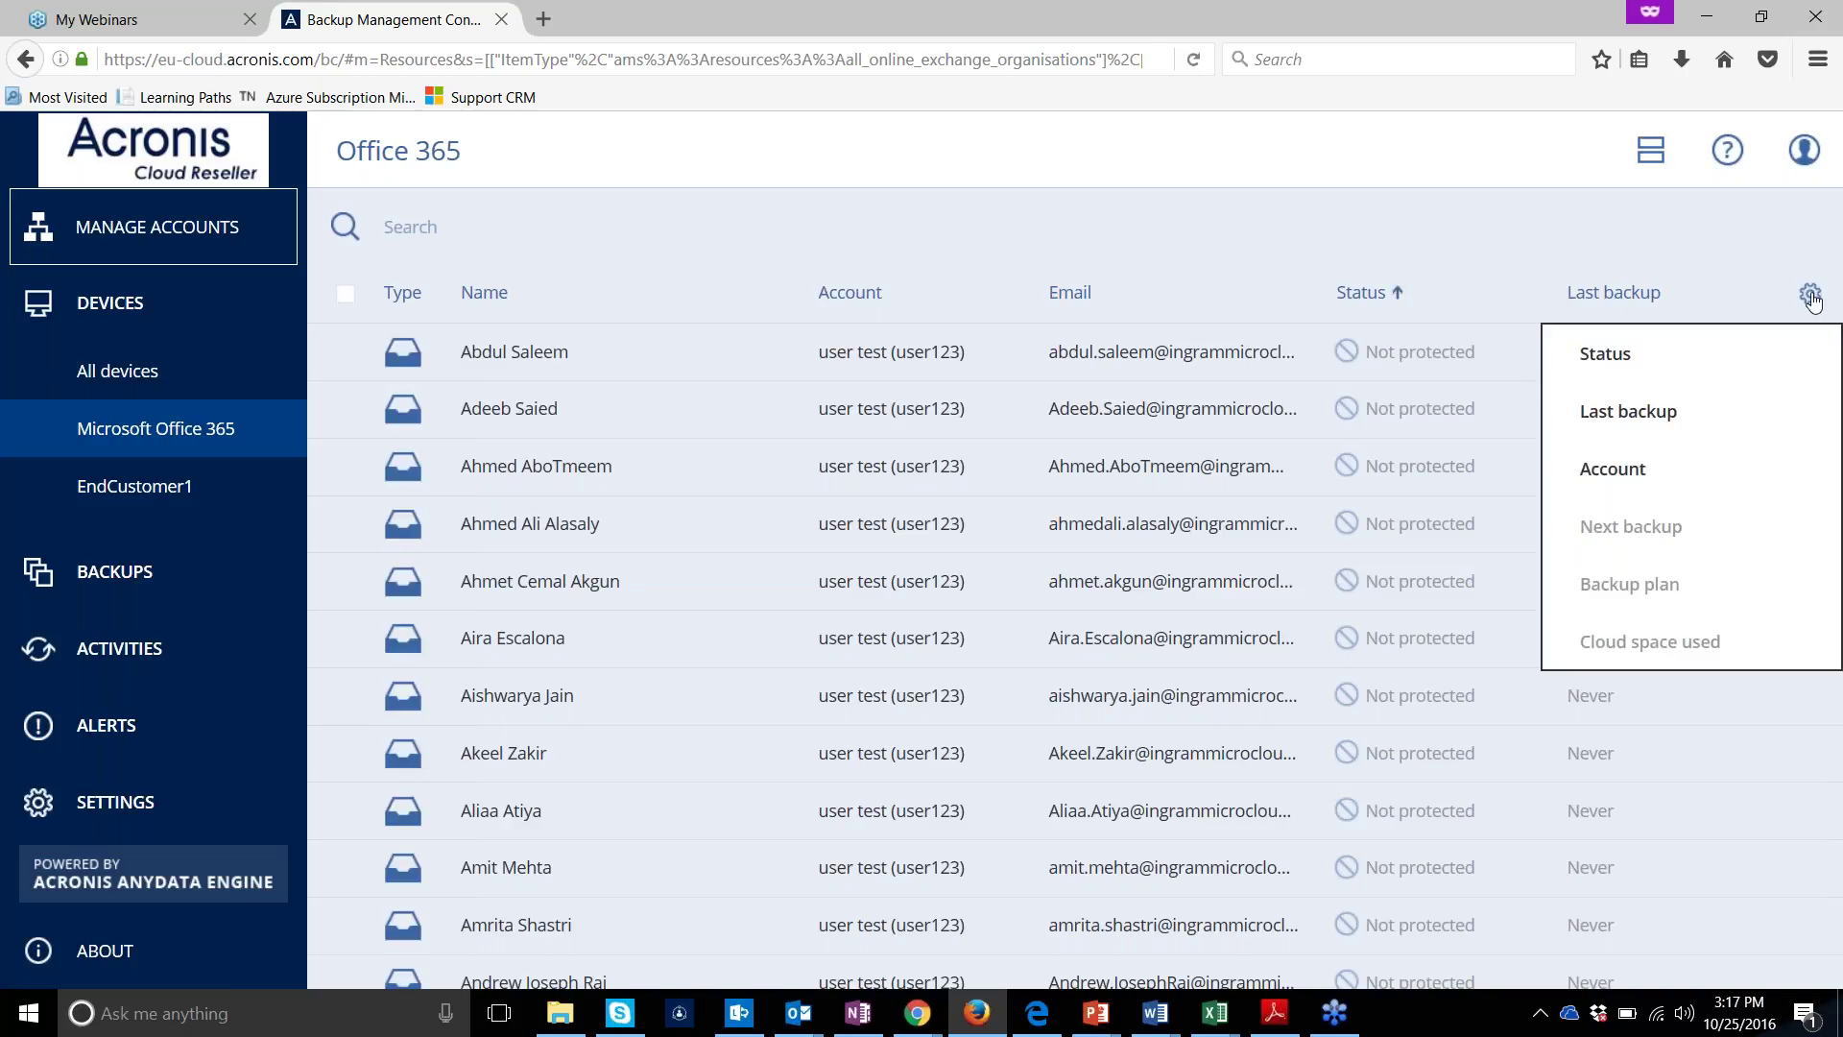
{"action": "left_click", "coordinate": [1707, 490]}
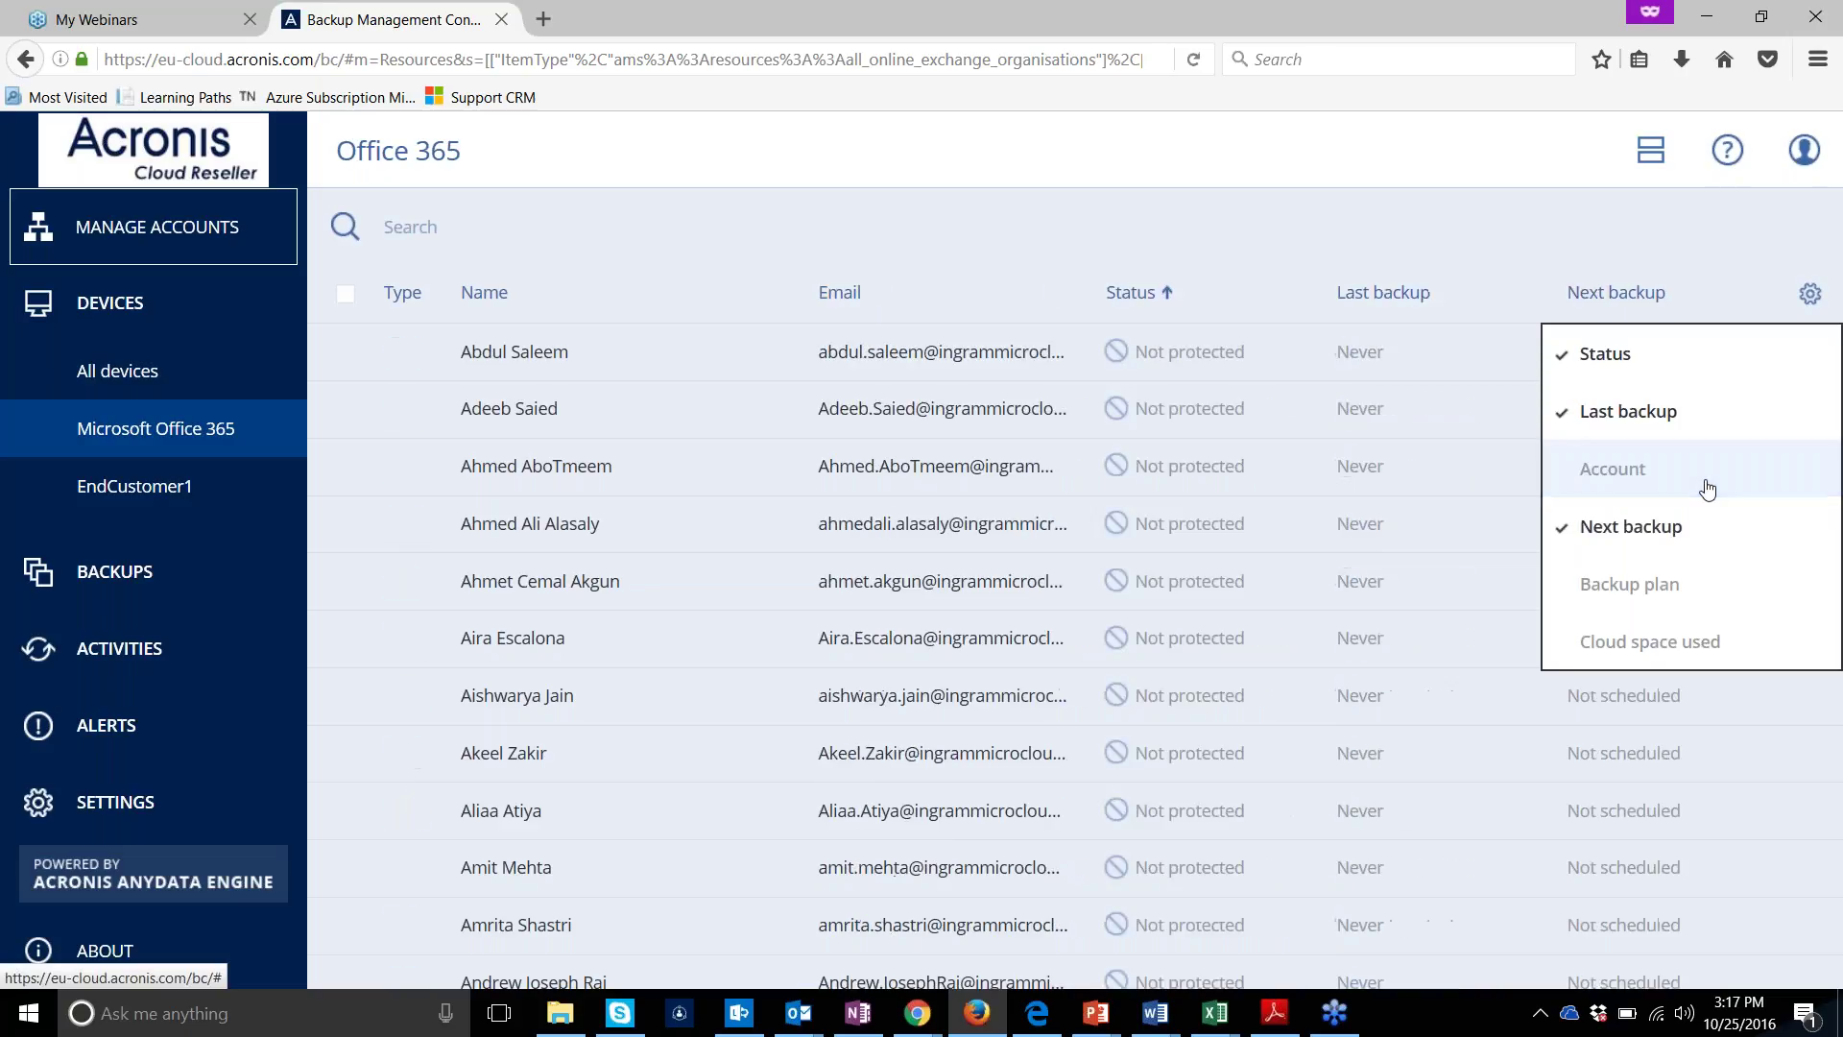
{"action": "left_click", "coordinate": [1718, 233]}
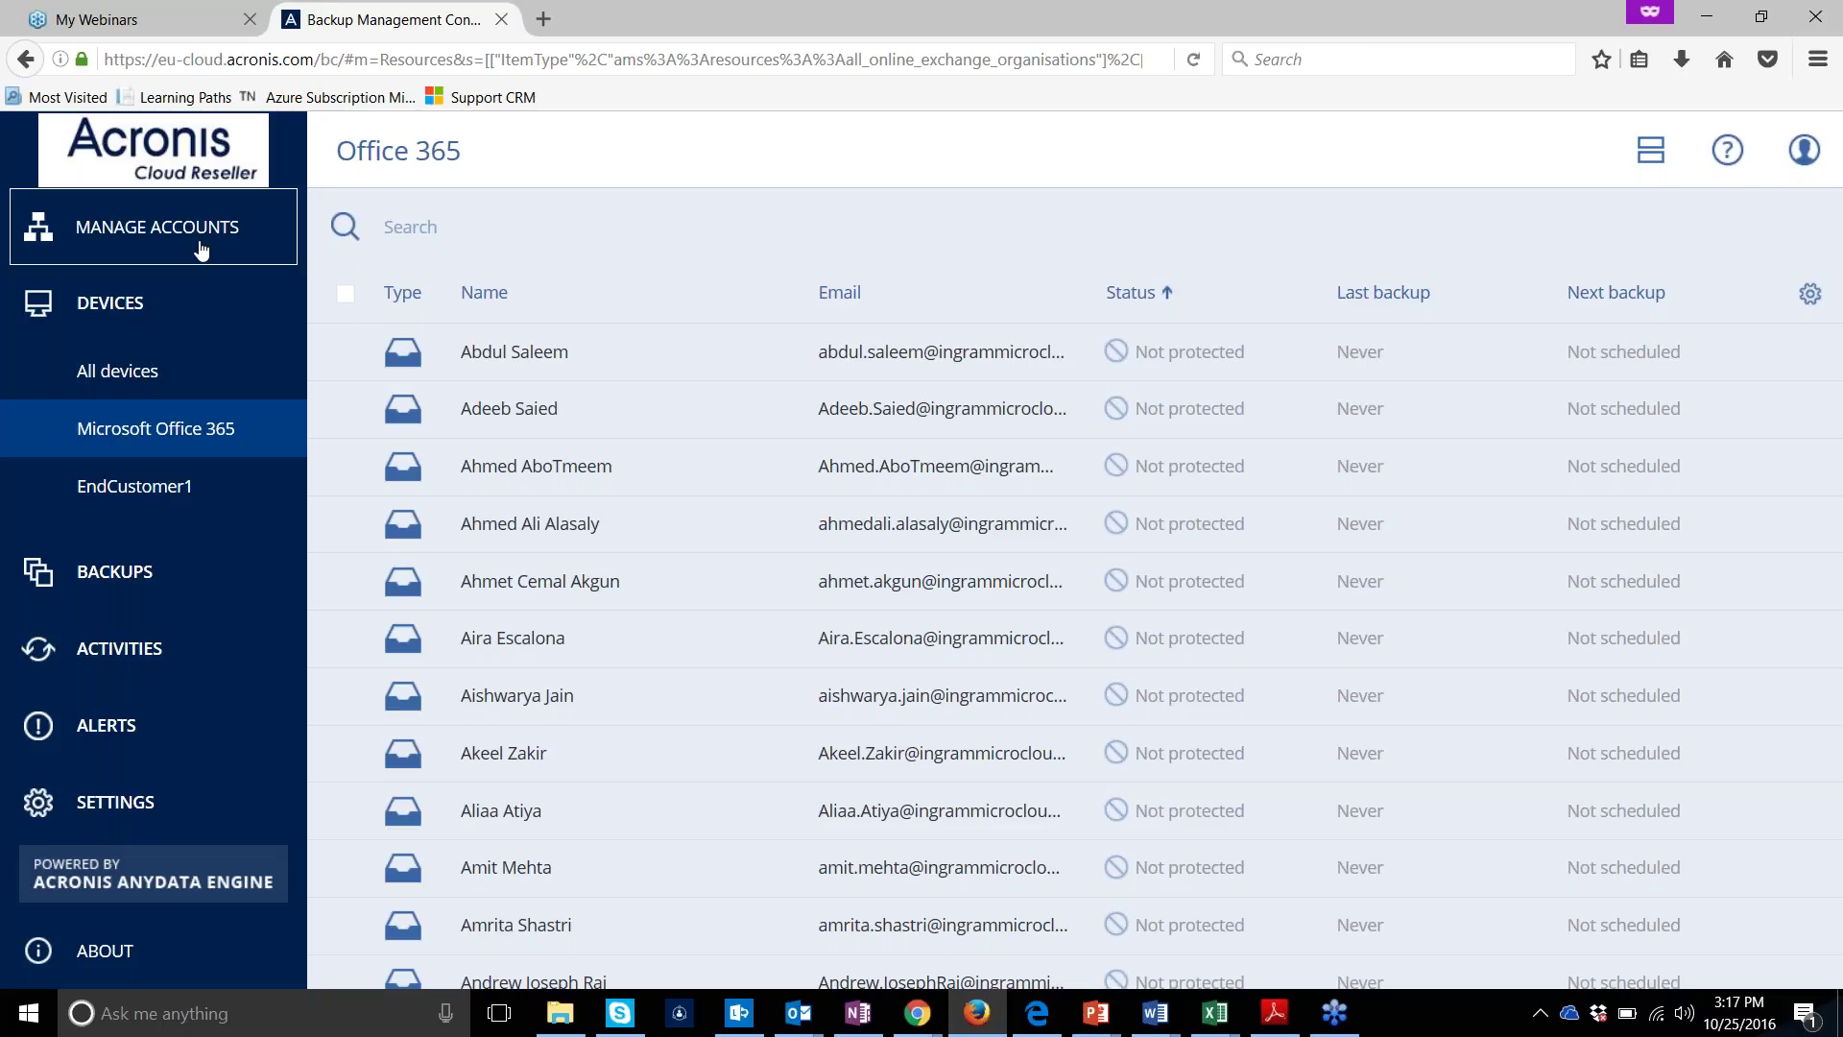
Look at the EndCustomer1 devices, then return to the Microsoft Office 365 mailbox list
{"action": "left_click", "coordinate": [201, 250]}
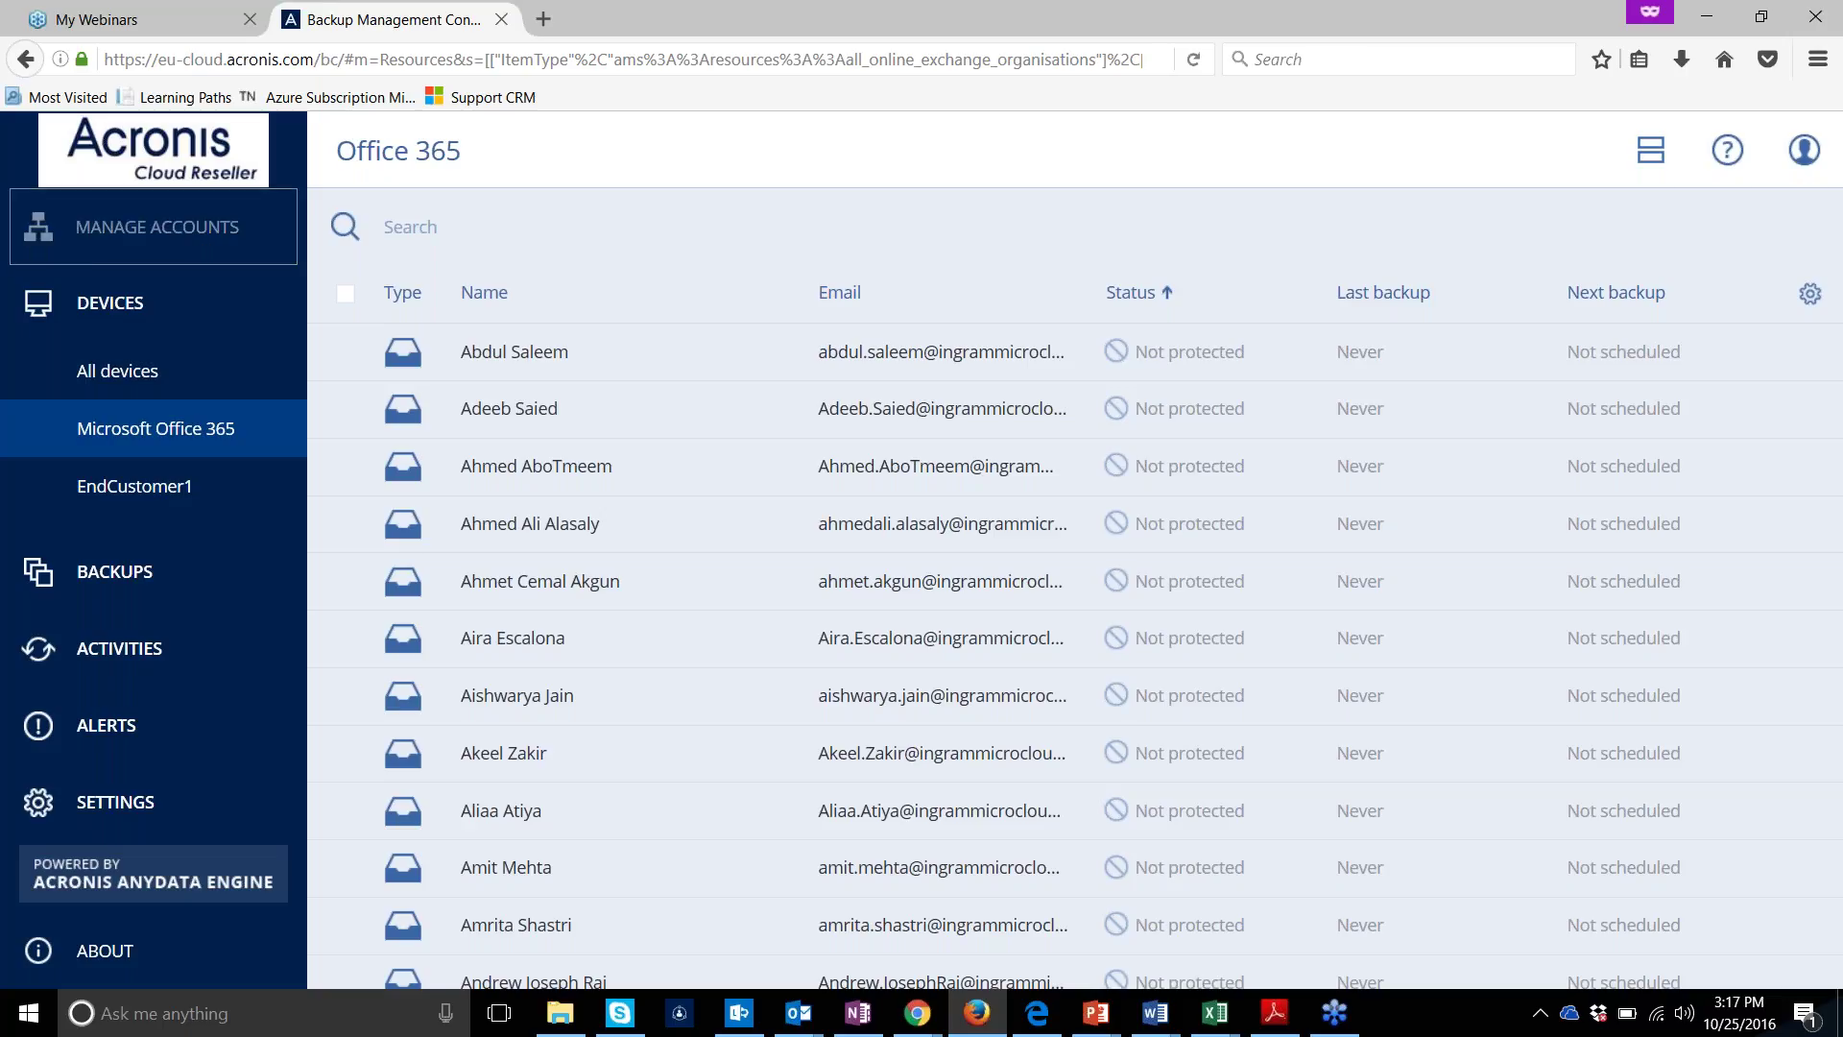
{"action": "left_click", "coordinate": [173, 475]}
{"action": "left_click", "coordinate": [175, 443]}
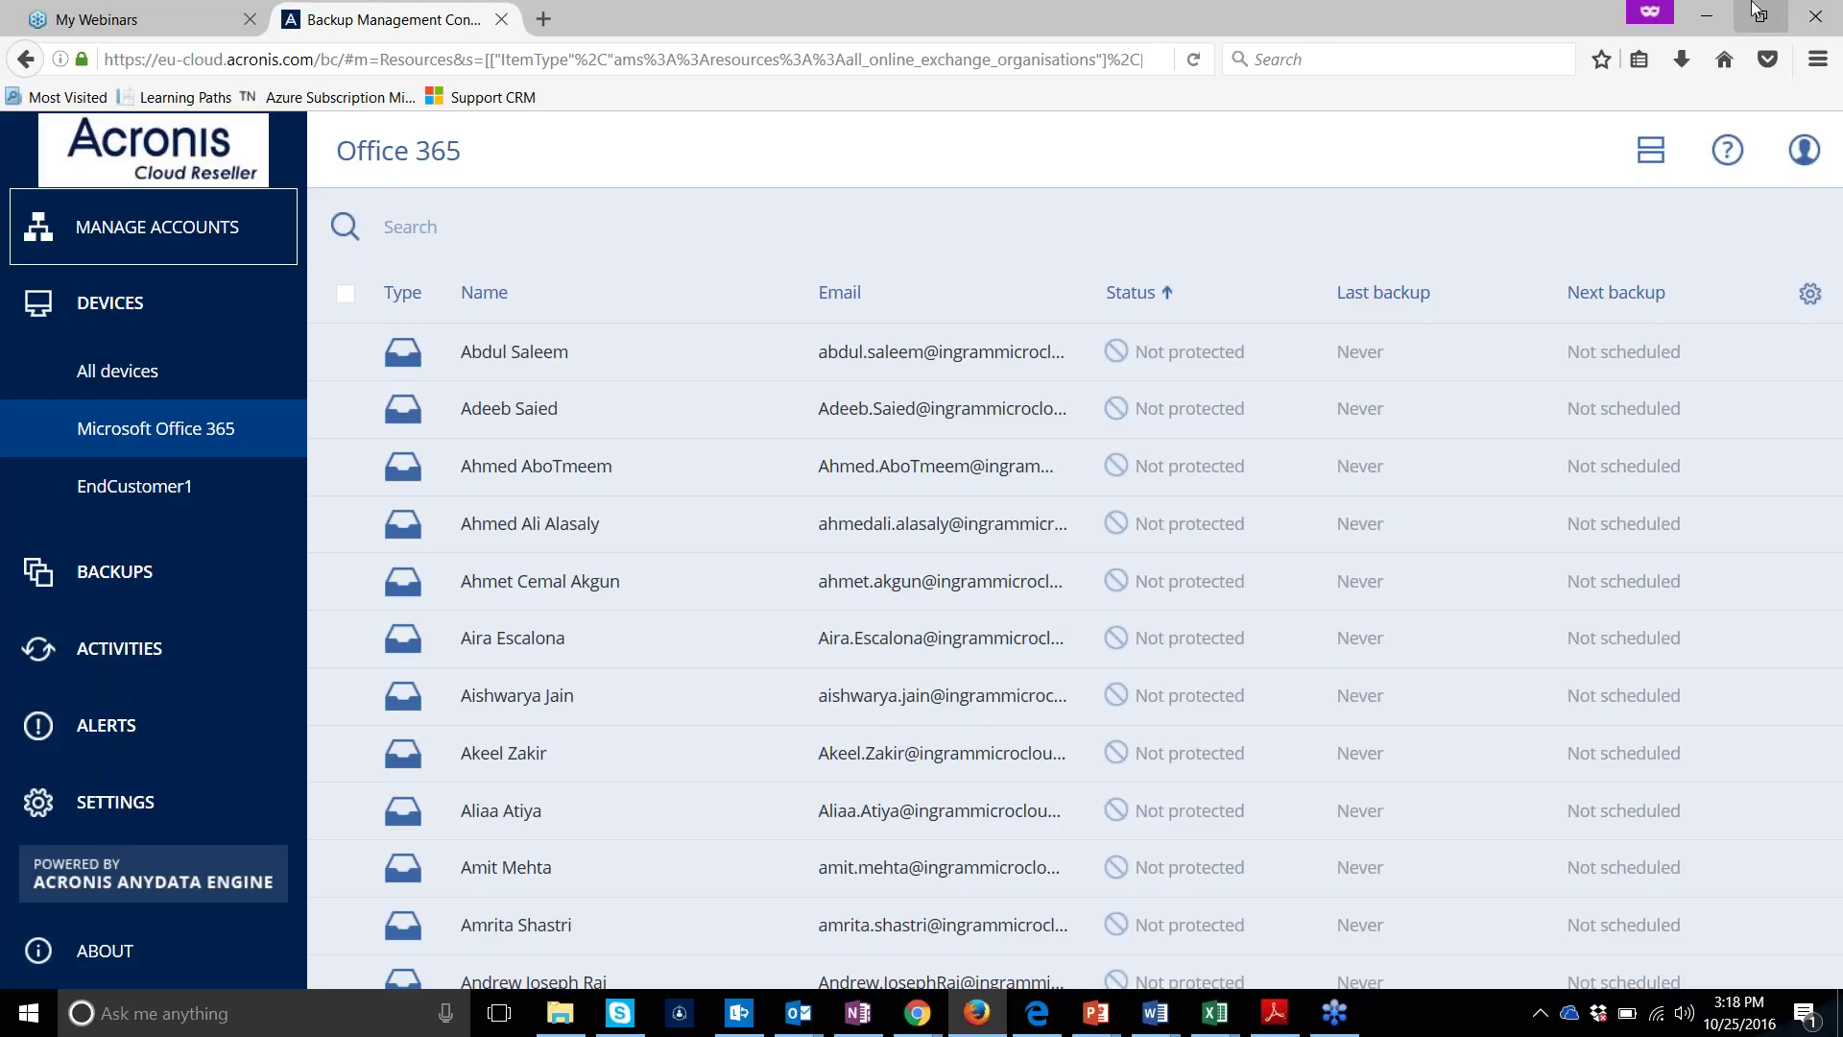
{"action": "left_click", "coordinate": [1797, 154]}
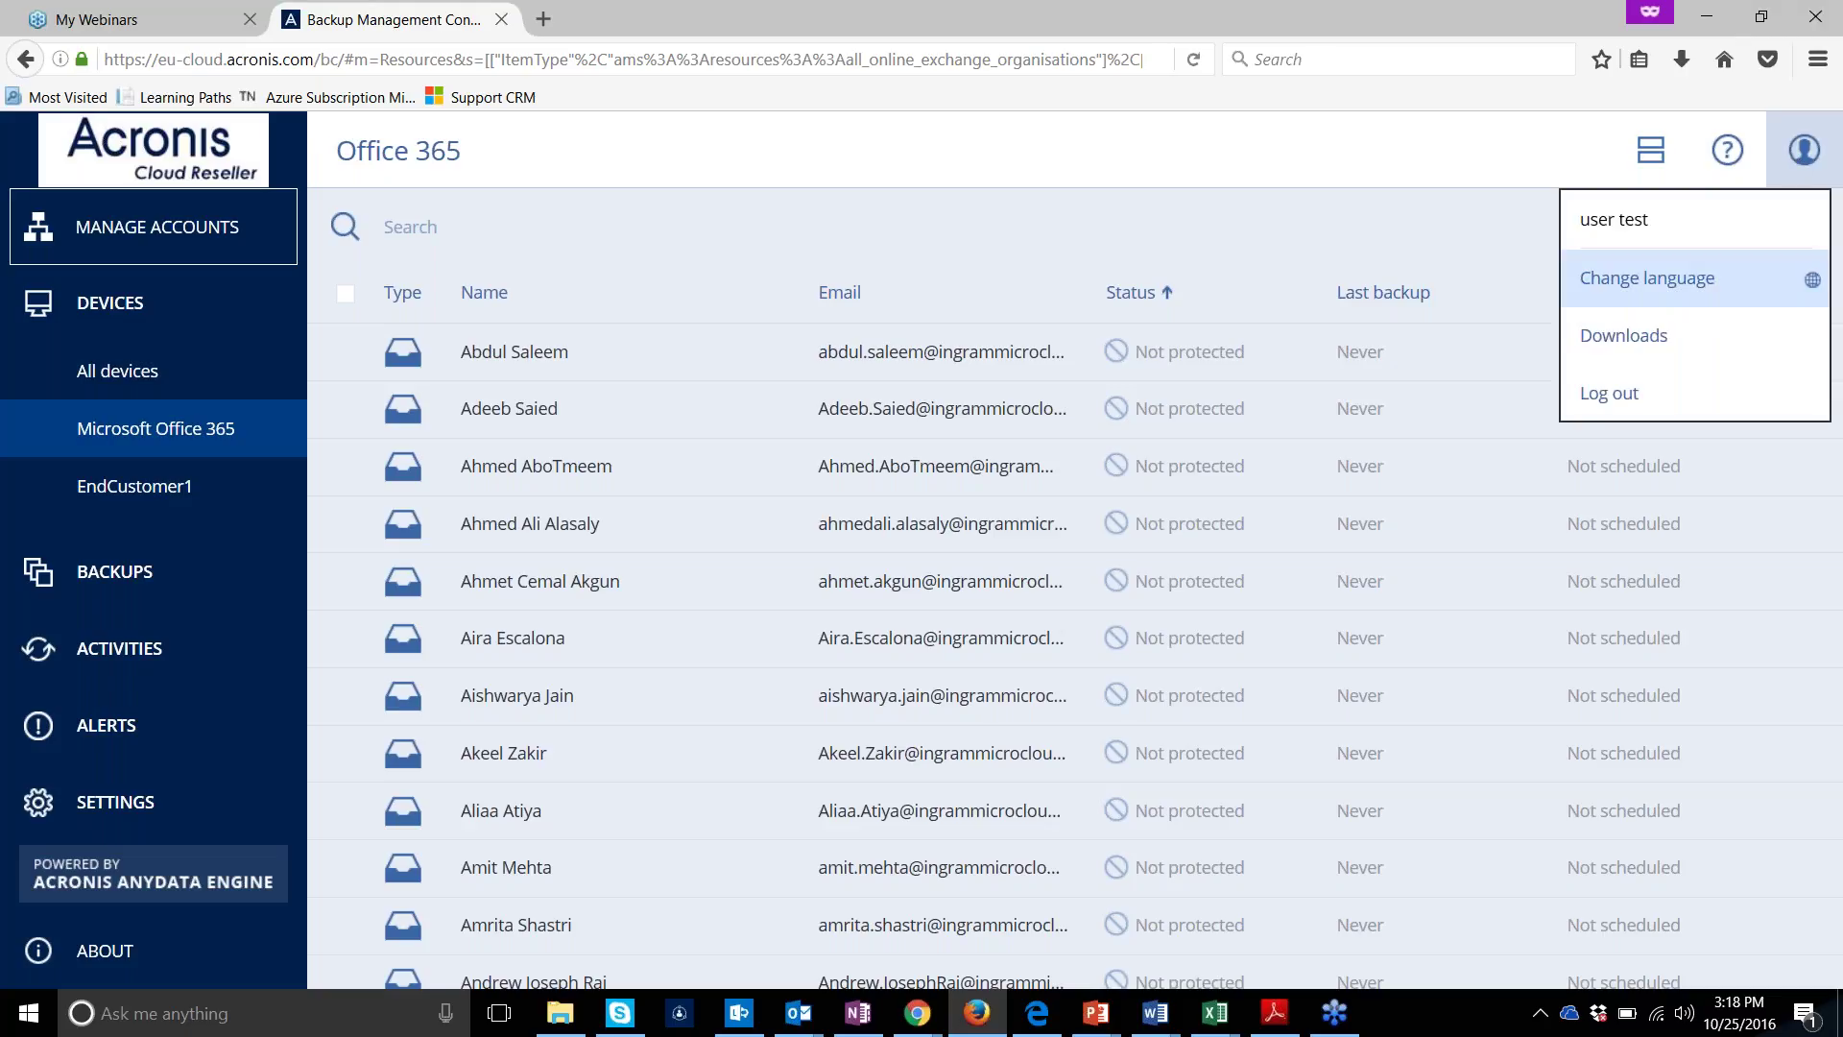
Log out and sign back in with the account's login name and password
{"action": "left_click", "coordinate": [1611, 395]}
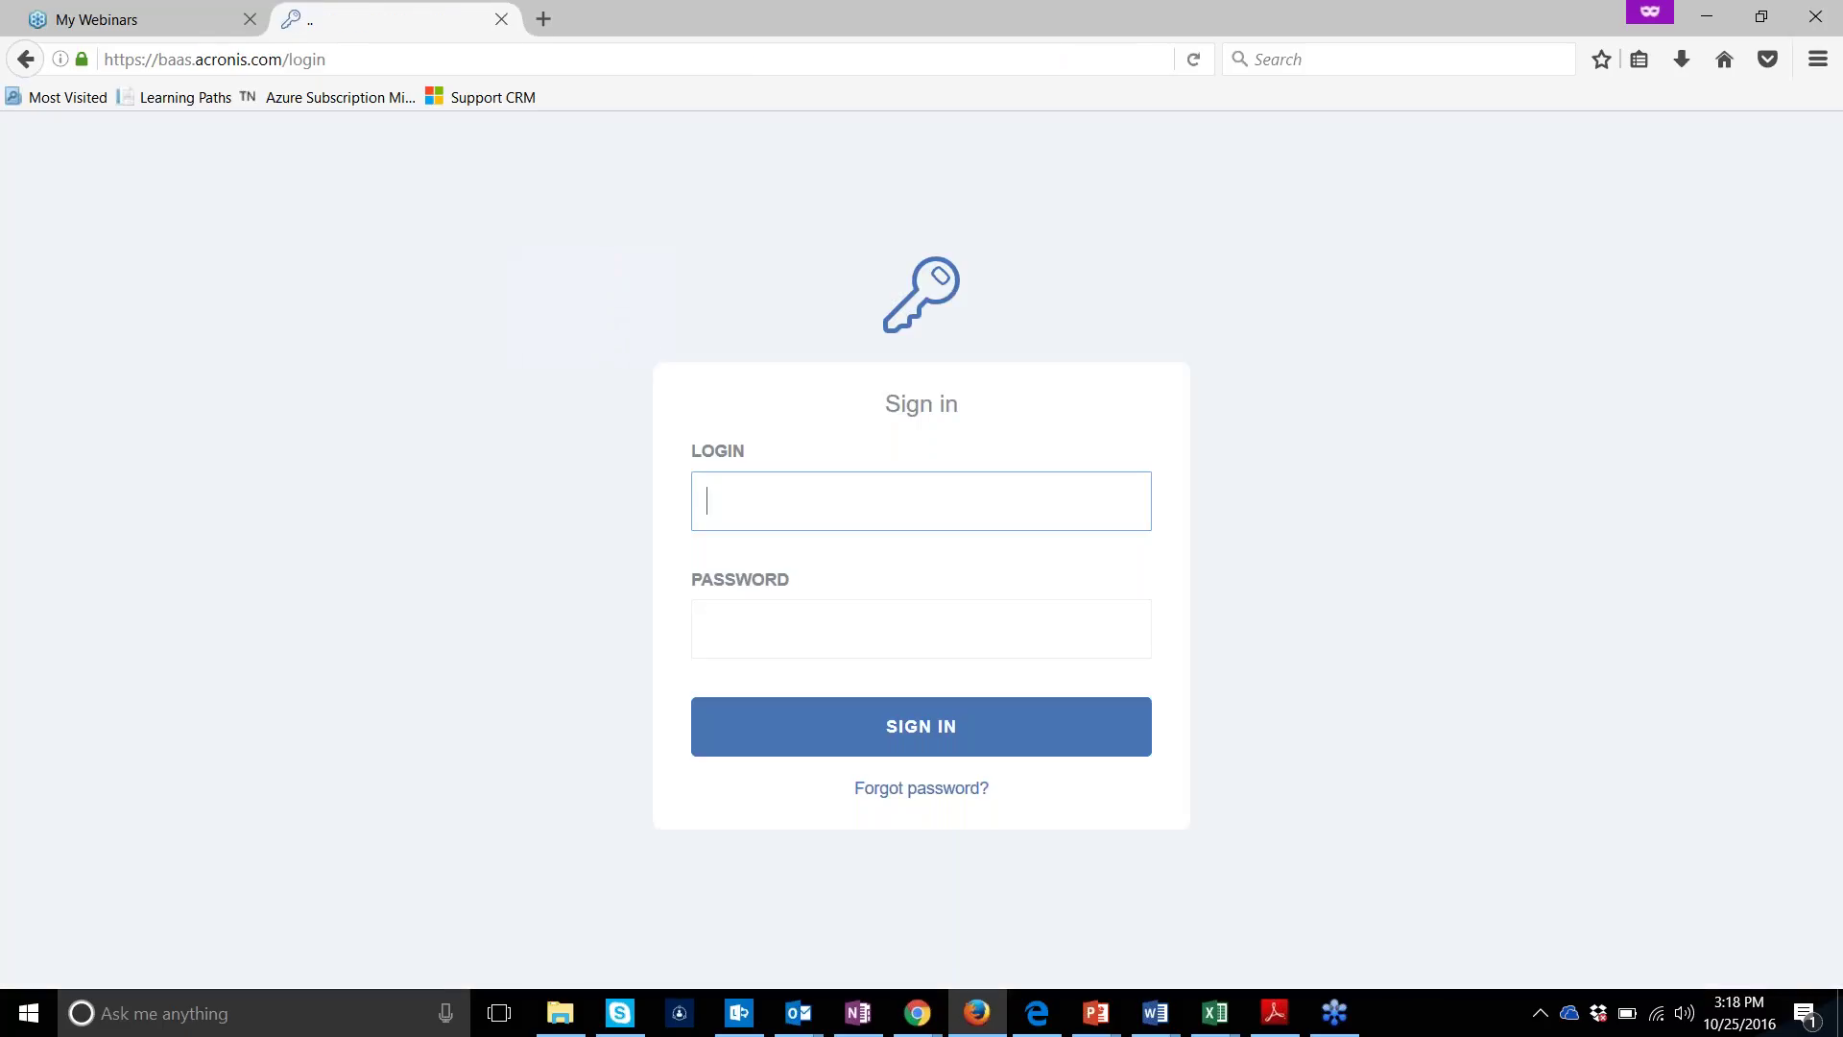
{"action": "type", "text": "user123"}
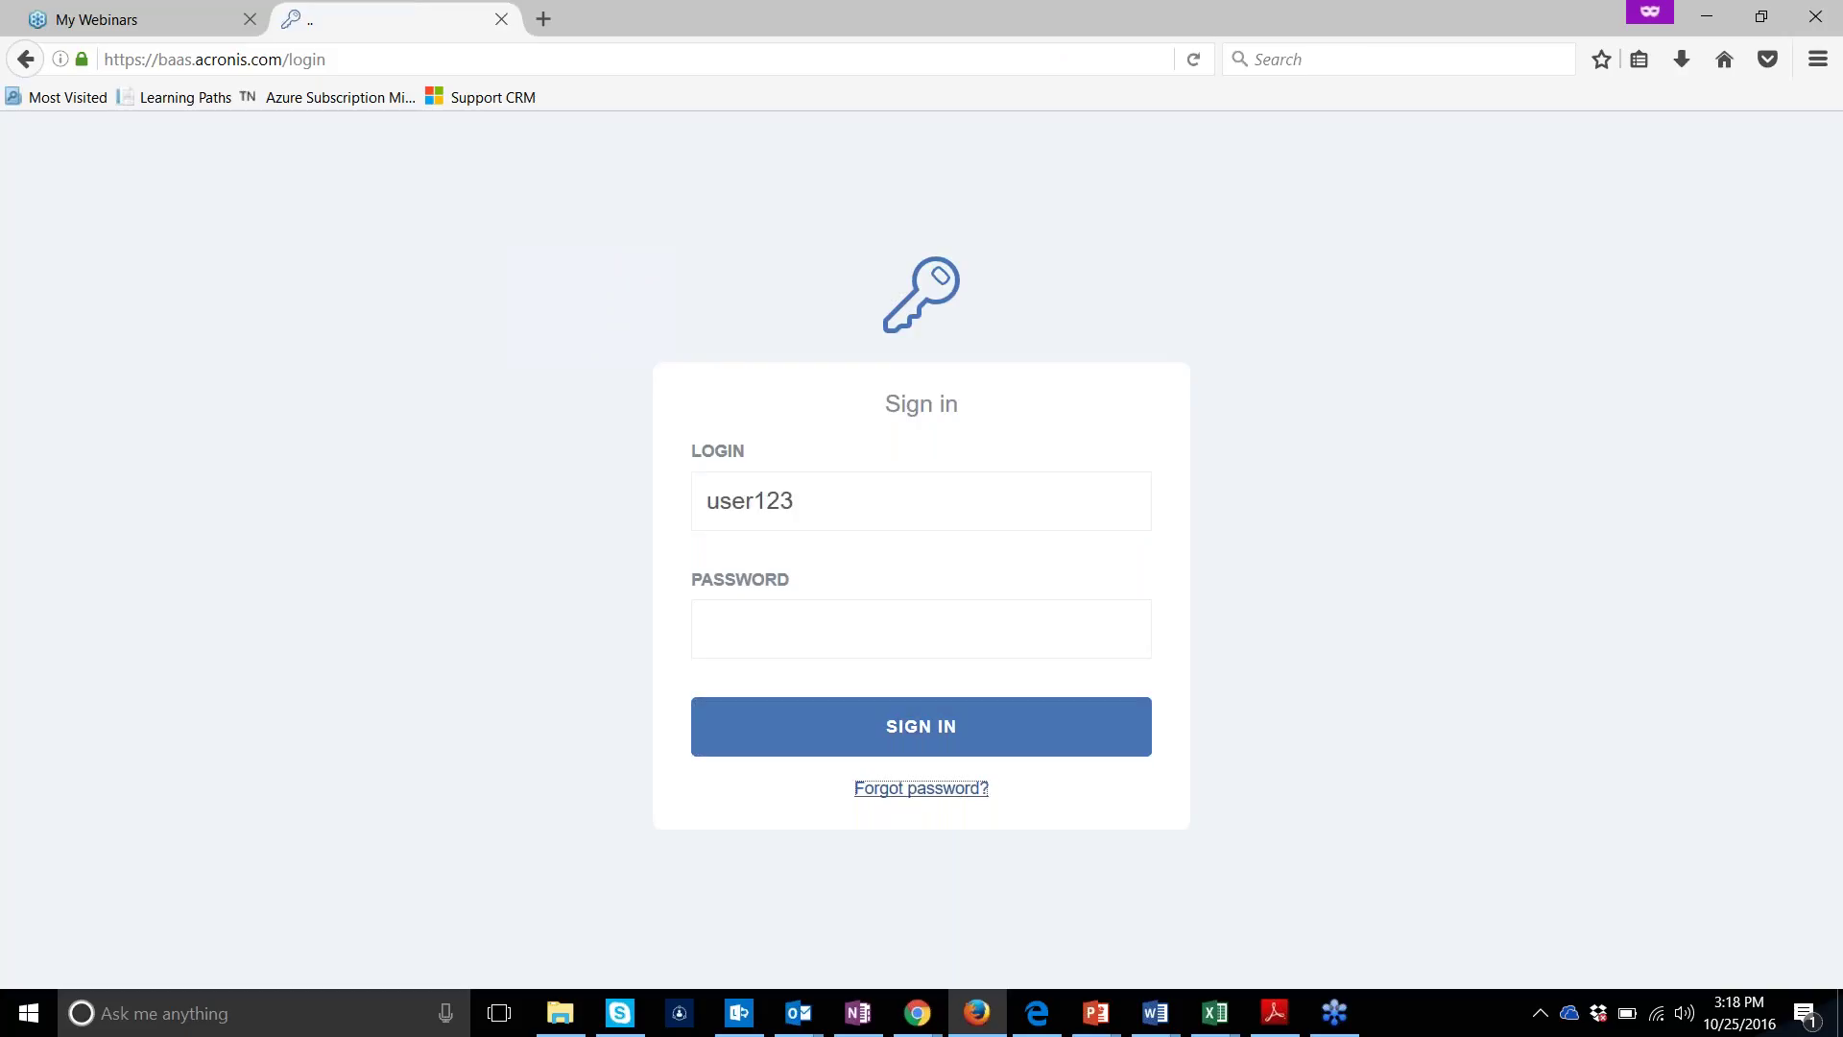
{"action": "key", "text": "Tab"}
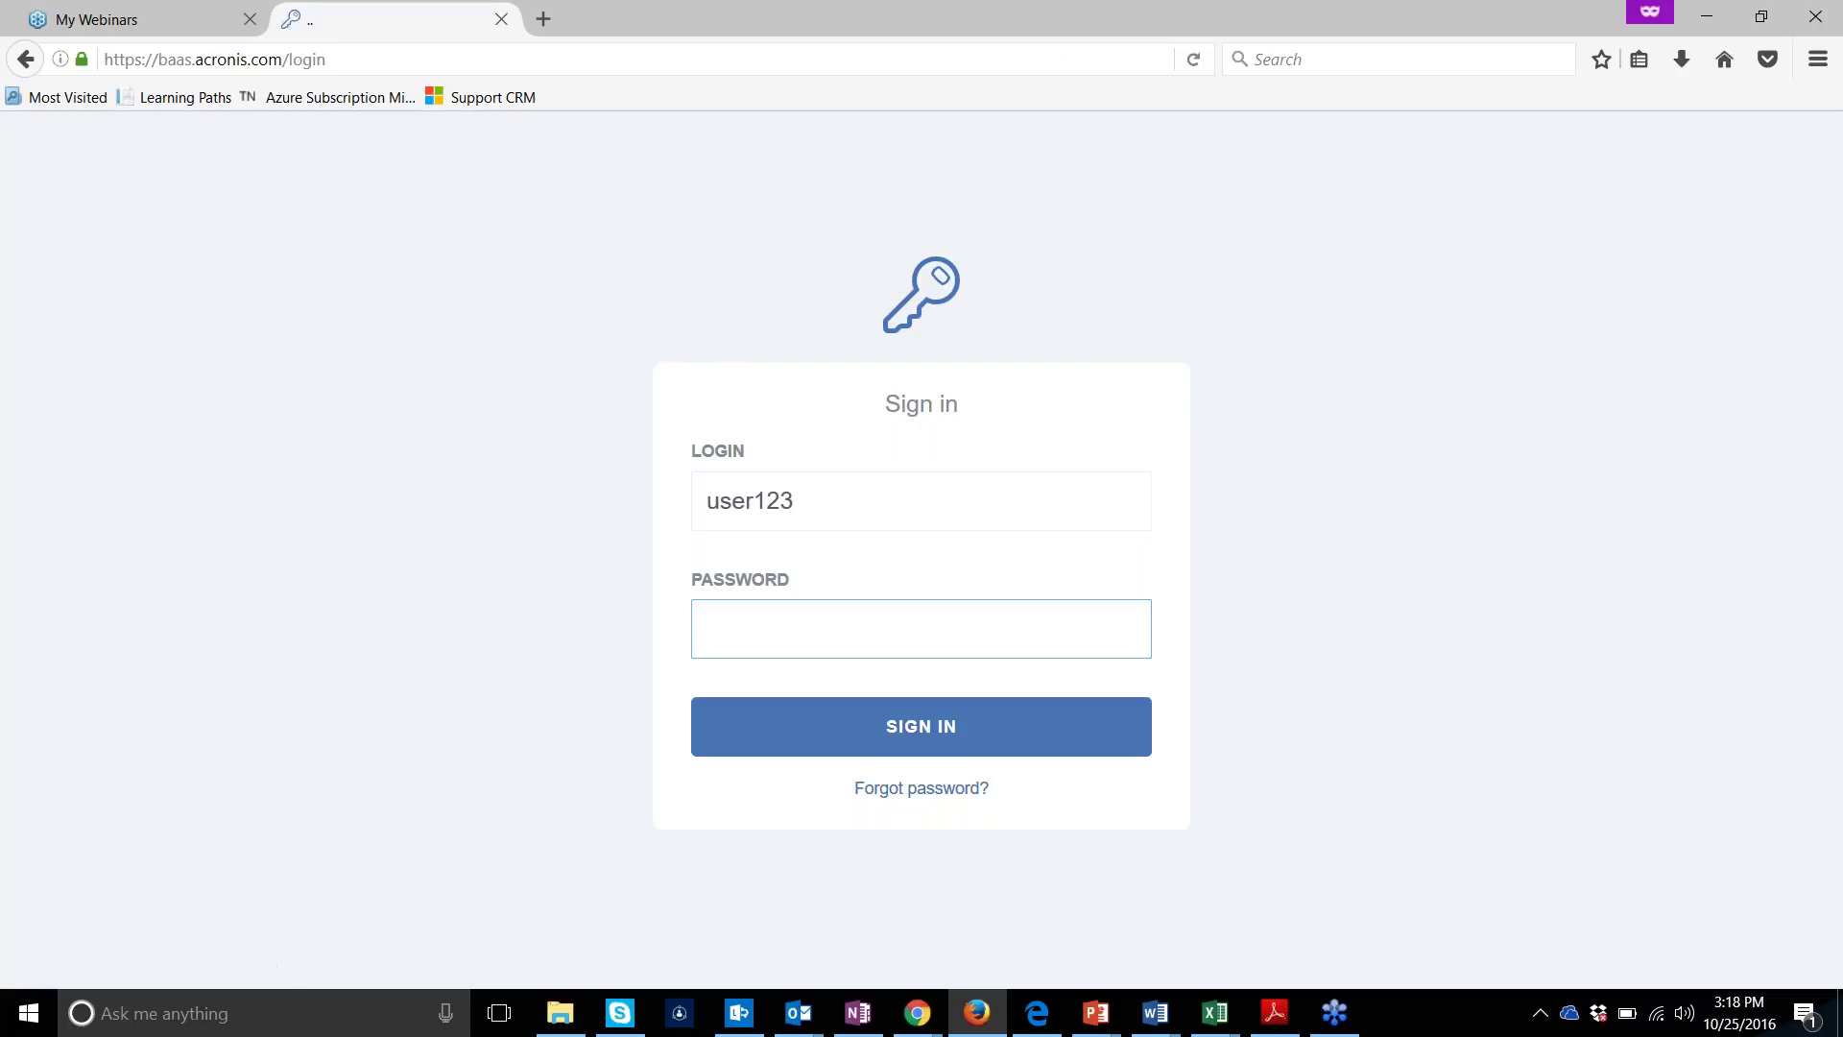
{"action": "type", "text": "******"}
{"action": "key", "text": "BackSpace"}
{"action": "key", "text": "BackSpace"}
{"action": "key", "text": "BackSpace"}
{"action": "key", "text": "BackSpace"}
{"action": "key", "text": "BackSpace"}
{"action": "key", "text": "BackSpace"}
{"action": "type", "text": "*"}
{"action": "key", "text": "BackSpace"}
{"action": "type", "text": "********"}
{"action": "left_click", "coordinate": [794, 500]}
{"action": "key", "text": "Return"}
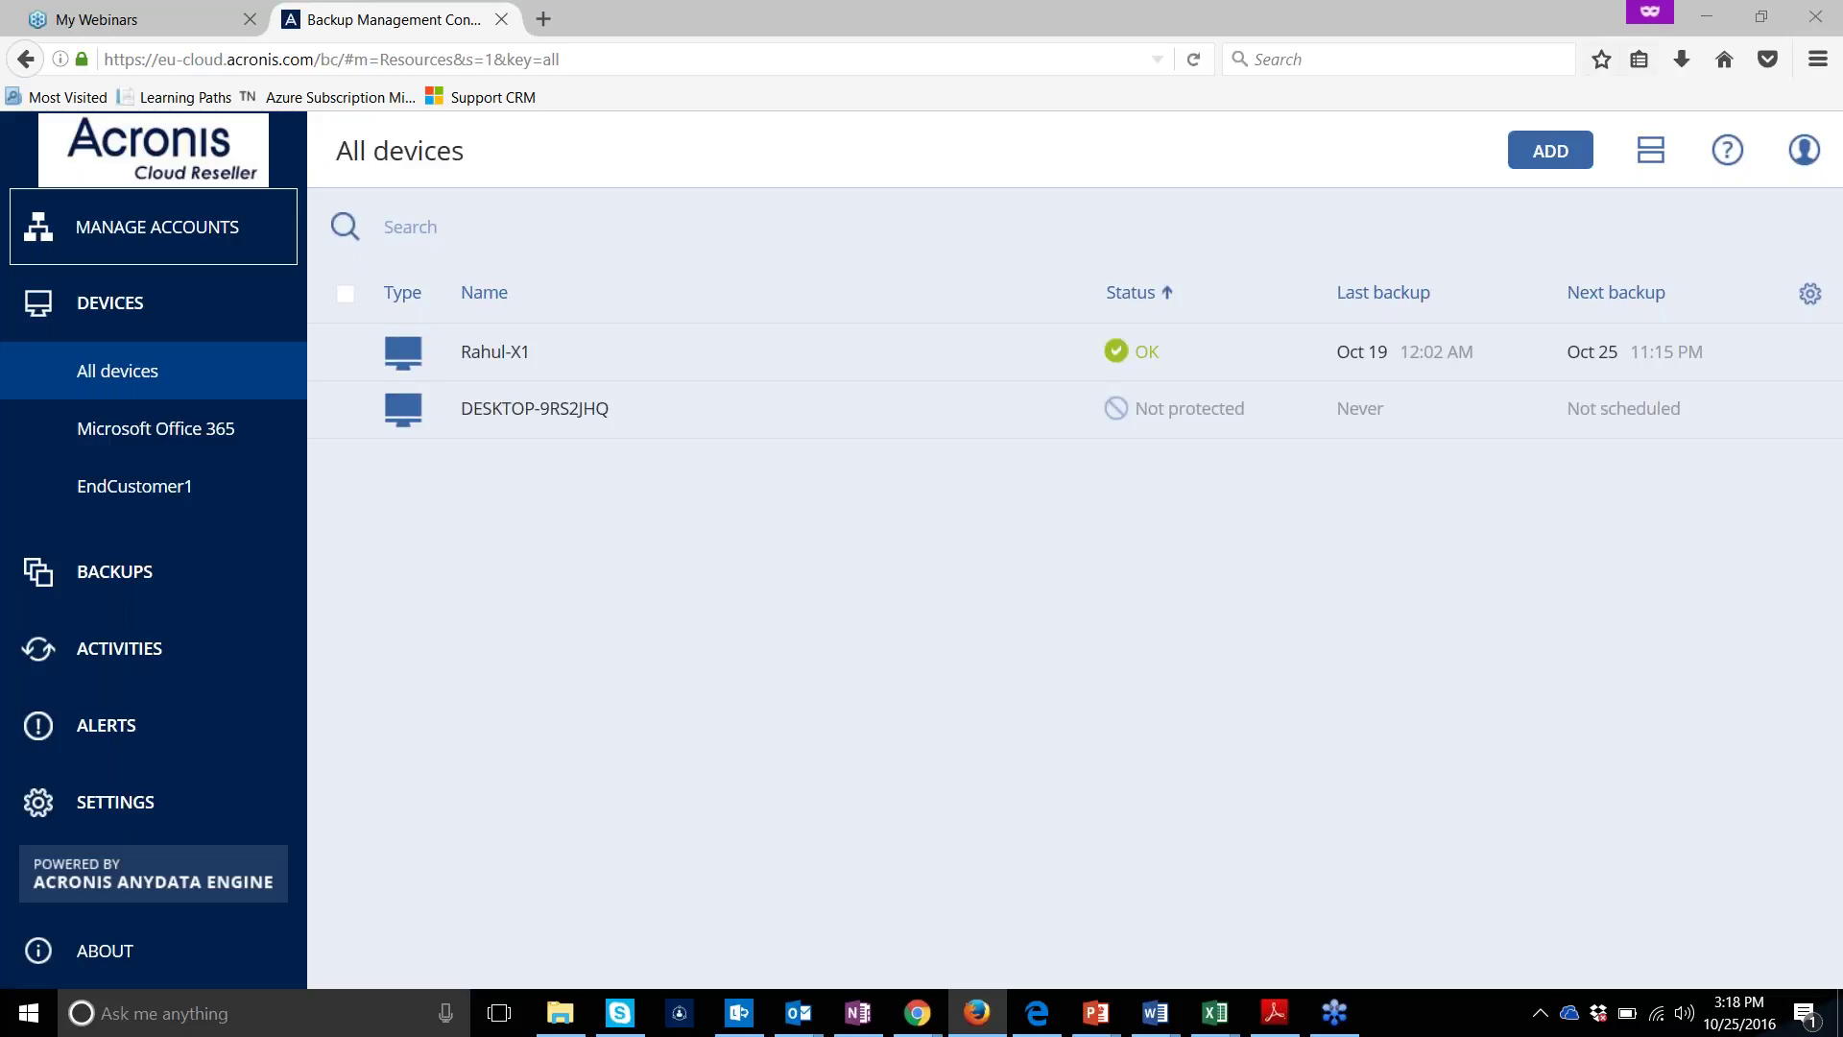
Save Backup_Agent_for_Office_365_web.exe again via Add devices > Microsoft Office 365, then return to device types
{"action": "left_click", "coordinate": [1575, 156]}
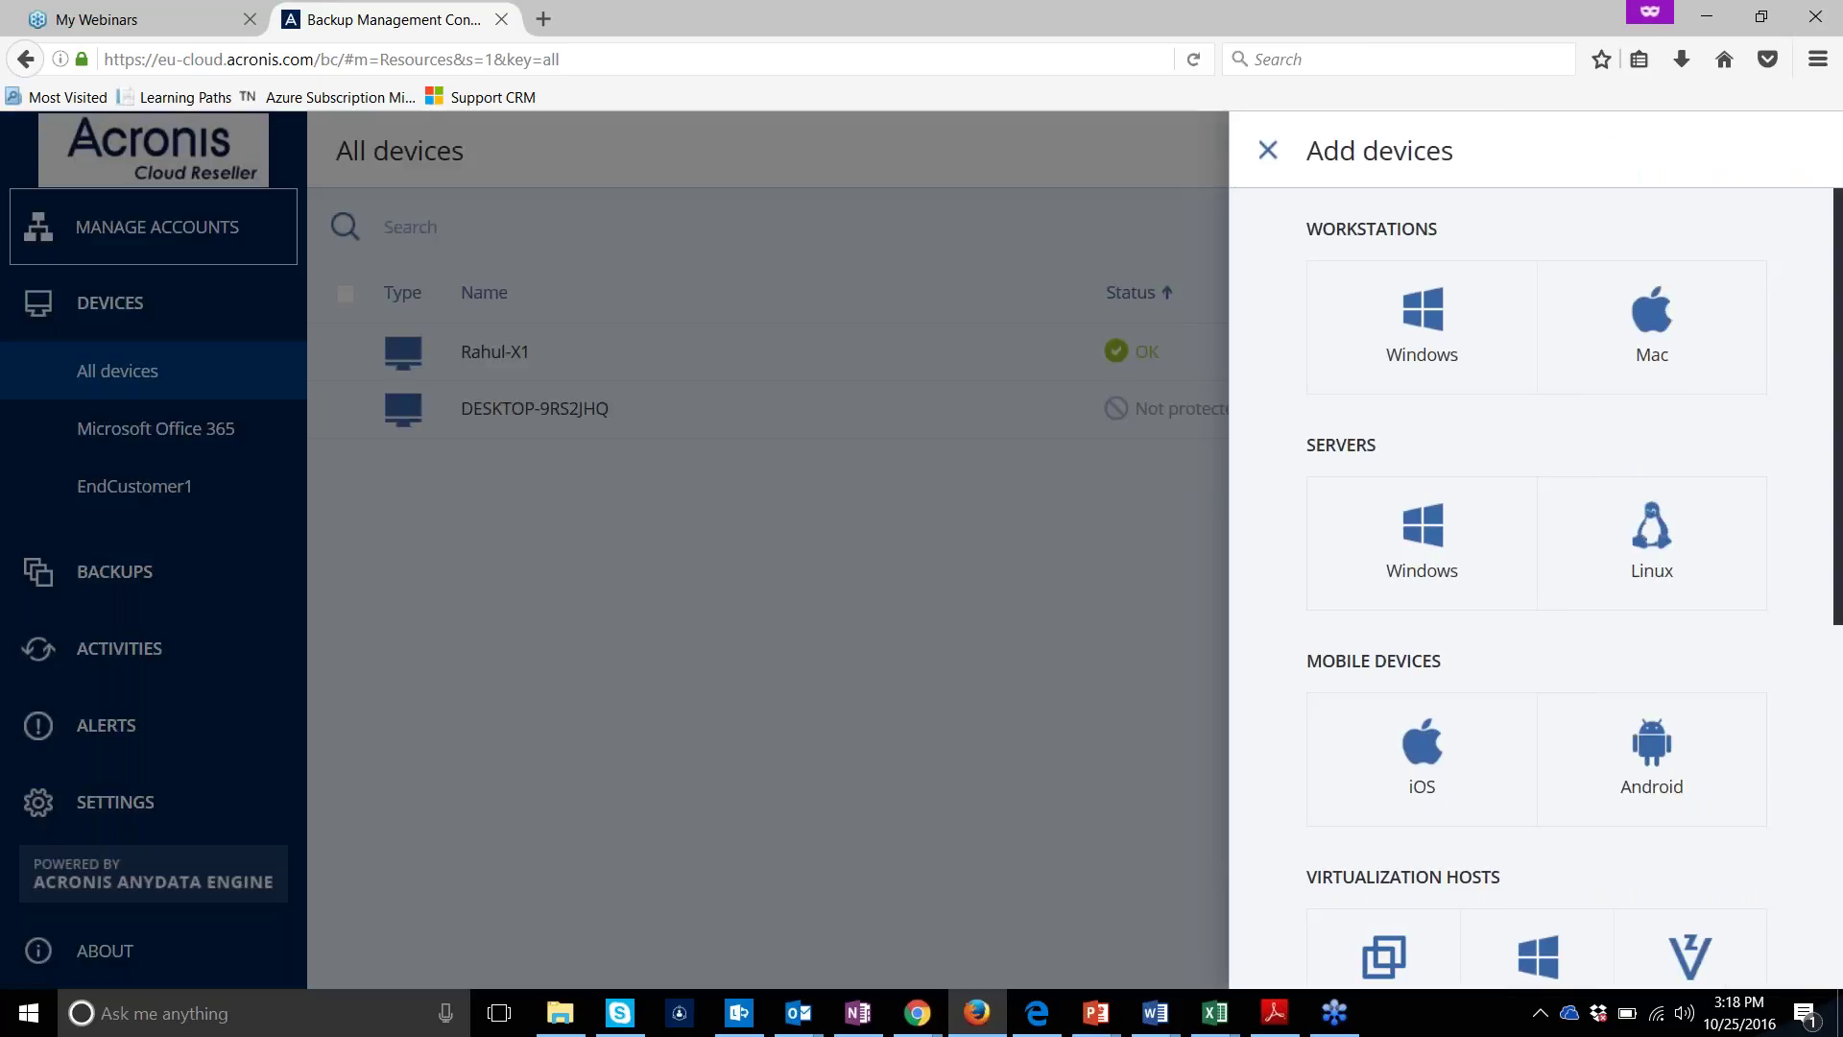
{"action": "scroll", "coordinate": [1386, 442], "scroll_direction": "down", "scroll_amount": 7}
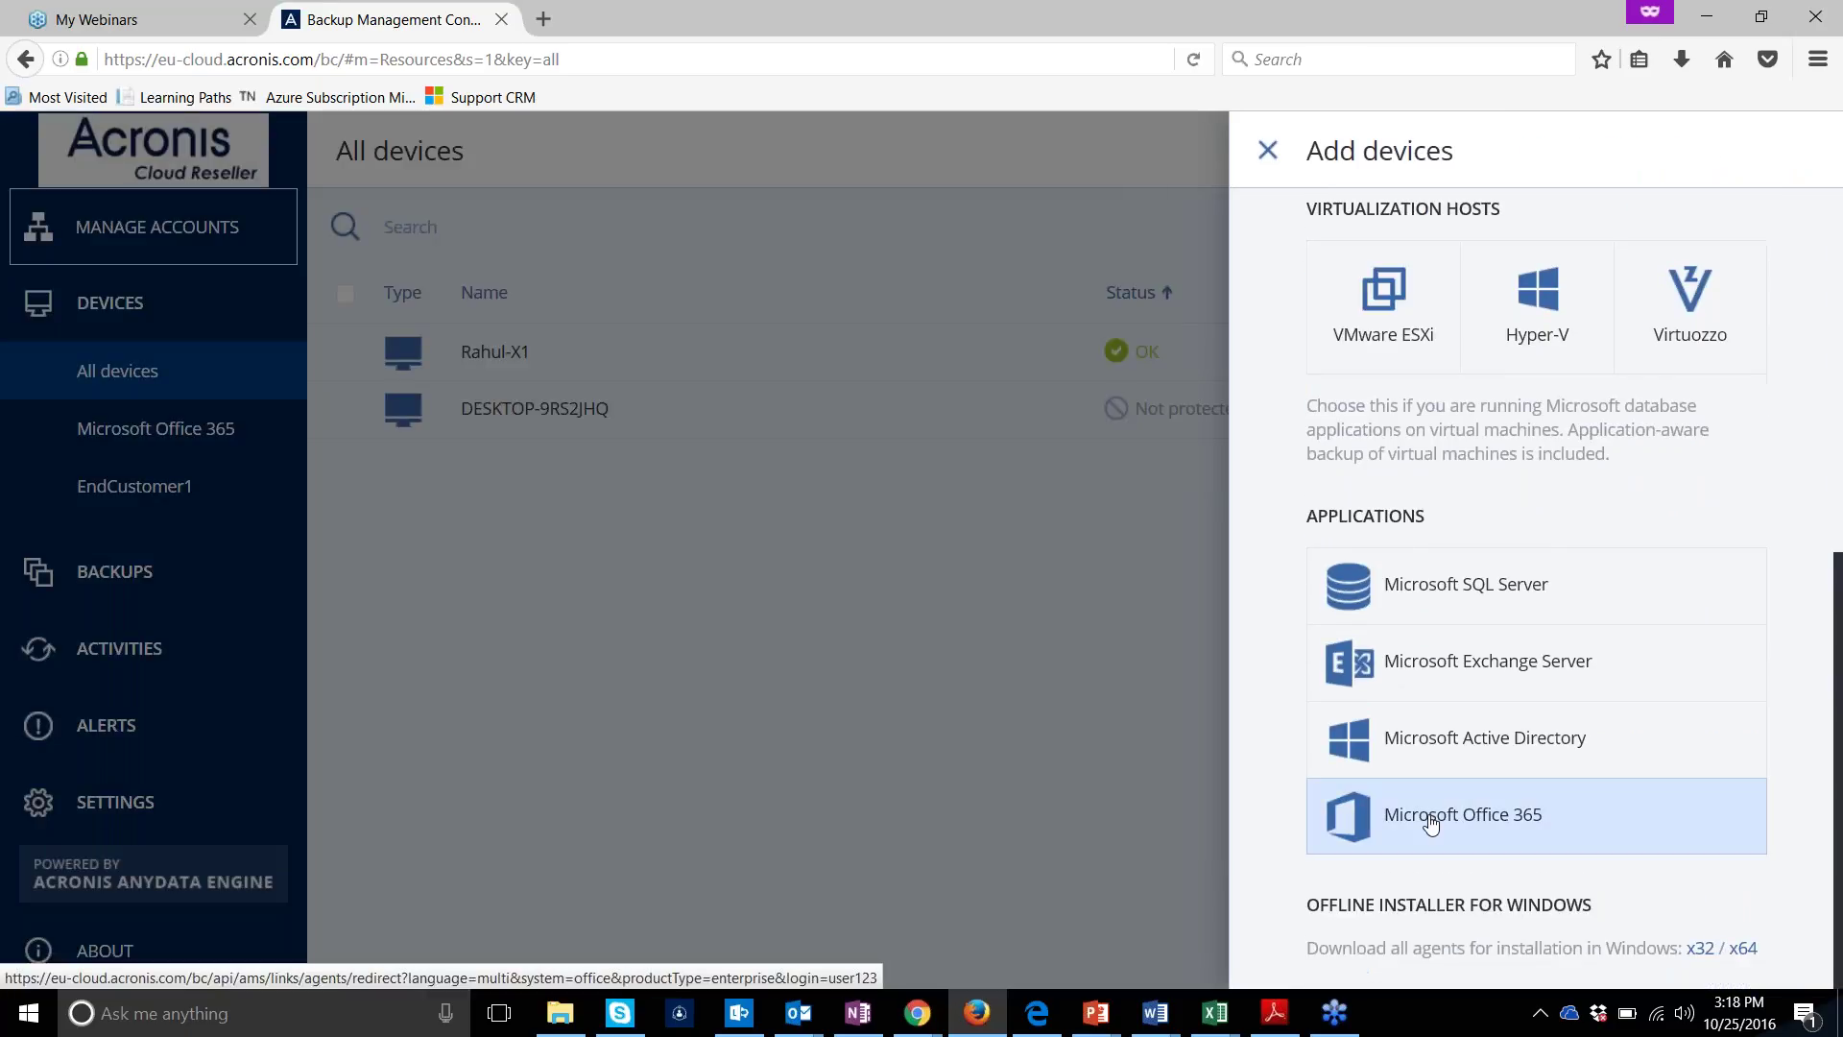
{"action": "left_click", "coordinate": [1430, 824]}
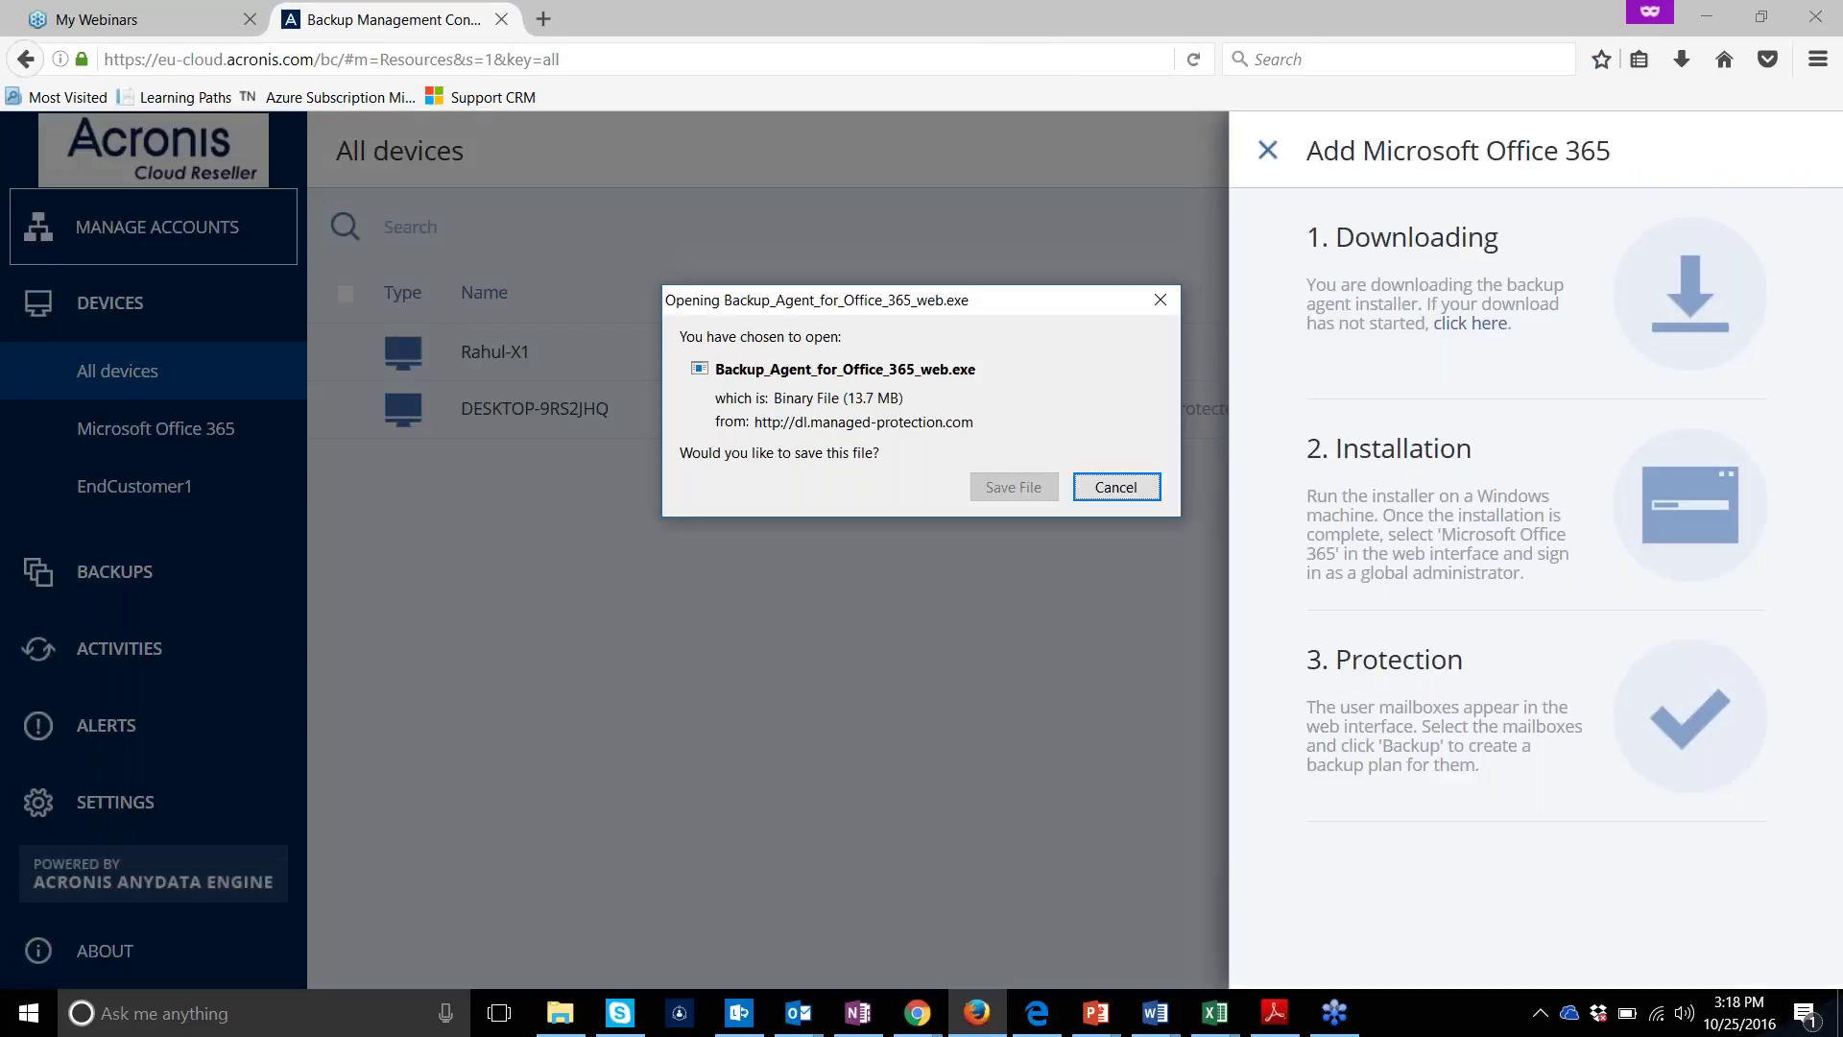
{"action": "left_click", "coordinate": [1005, 489]}
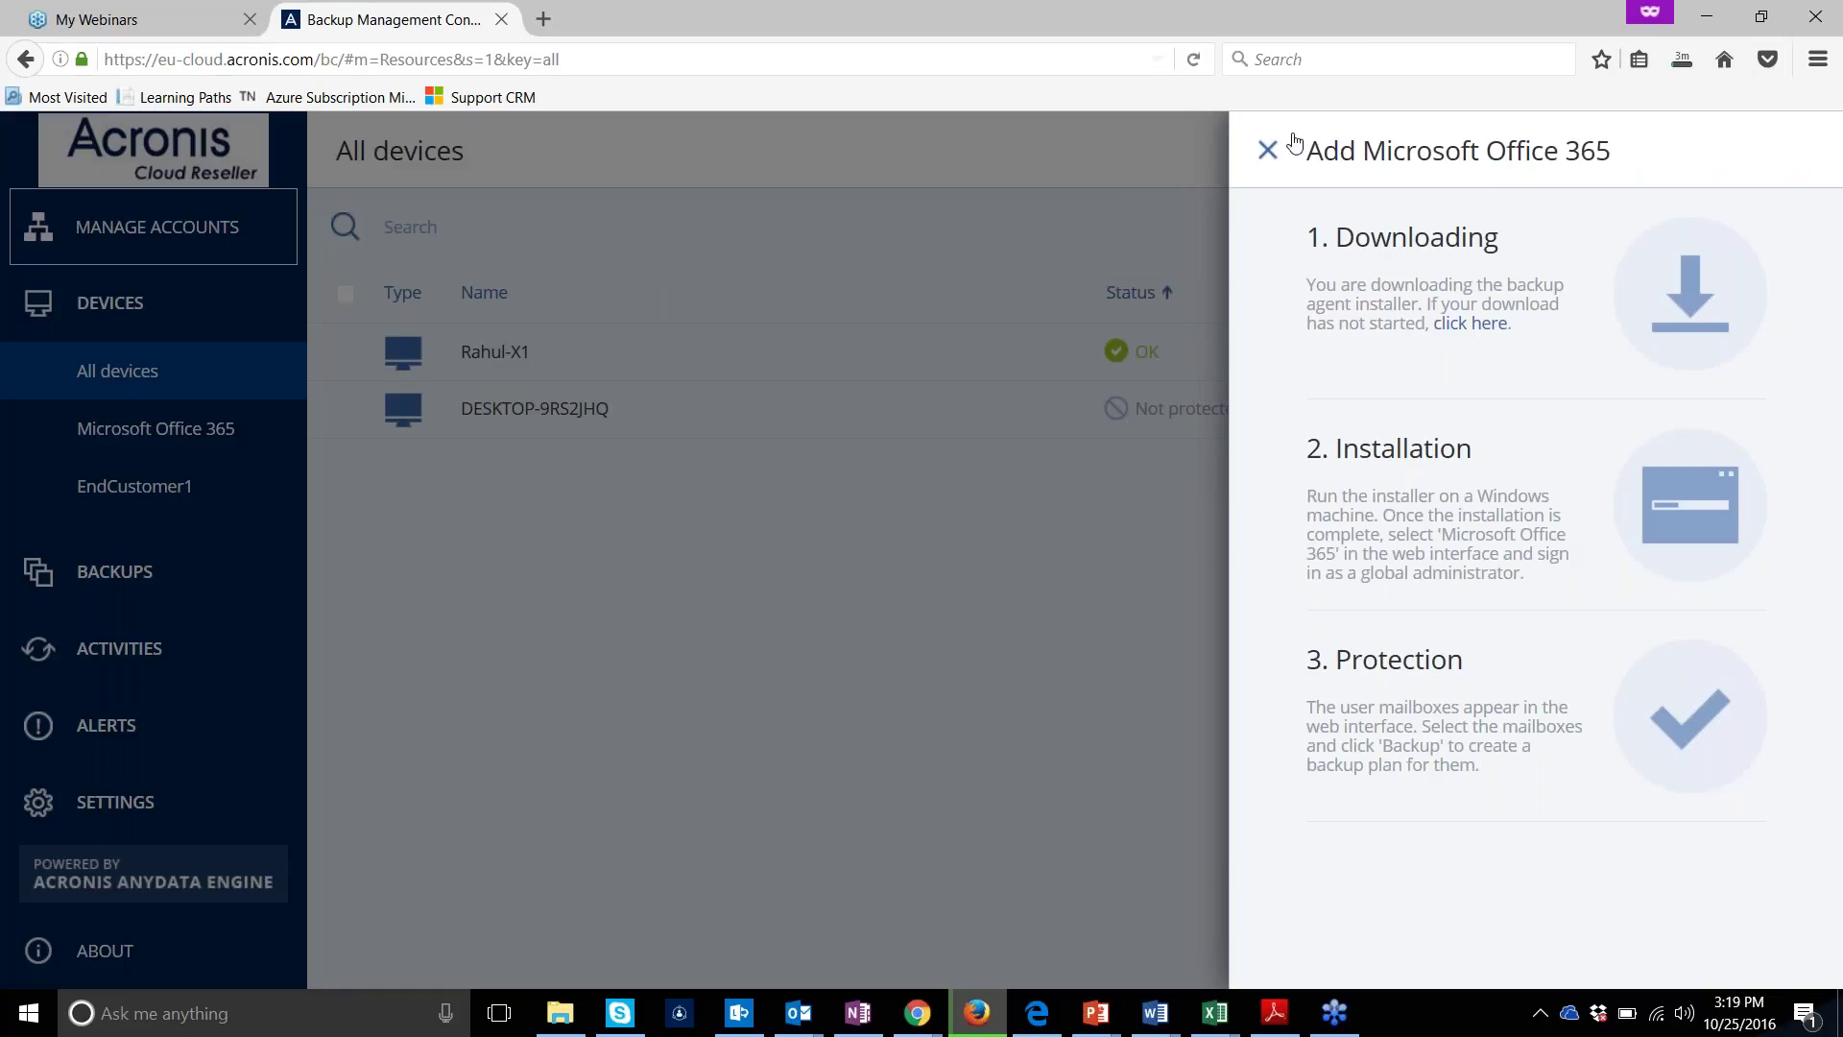
{"action": "left_click", "coordinate": [1267, 150]}
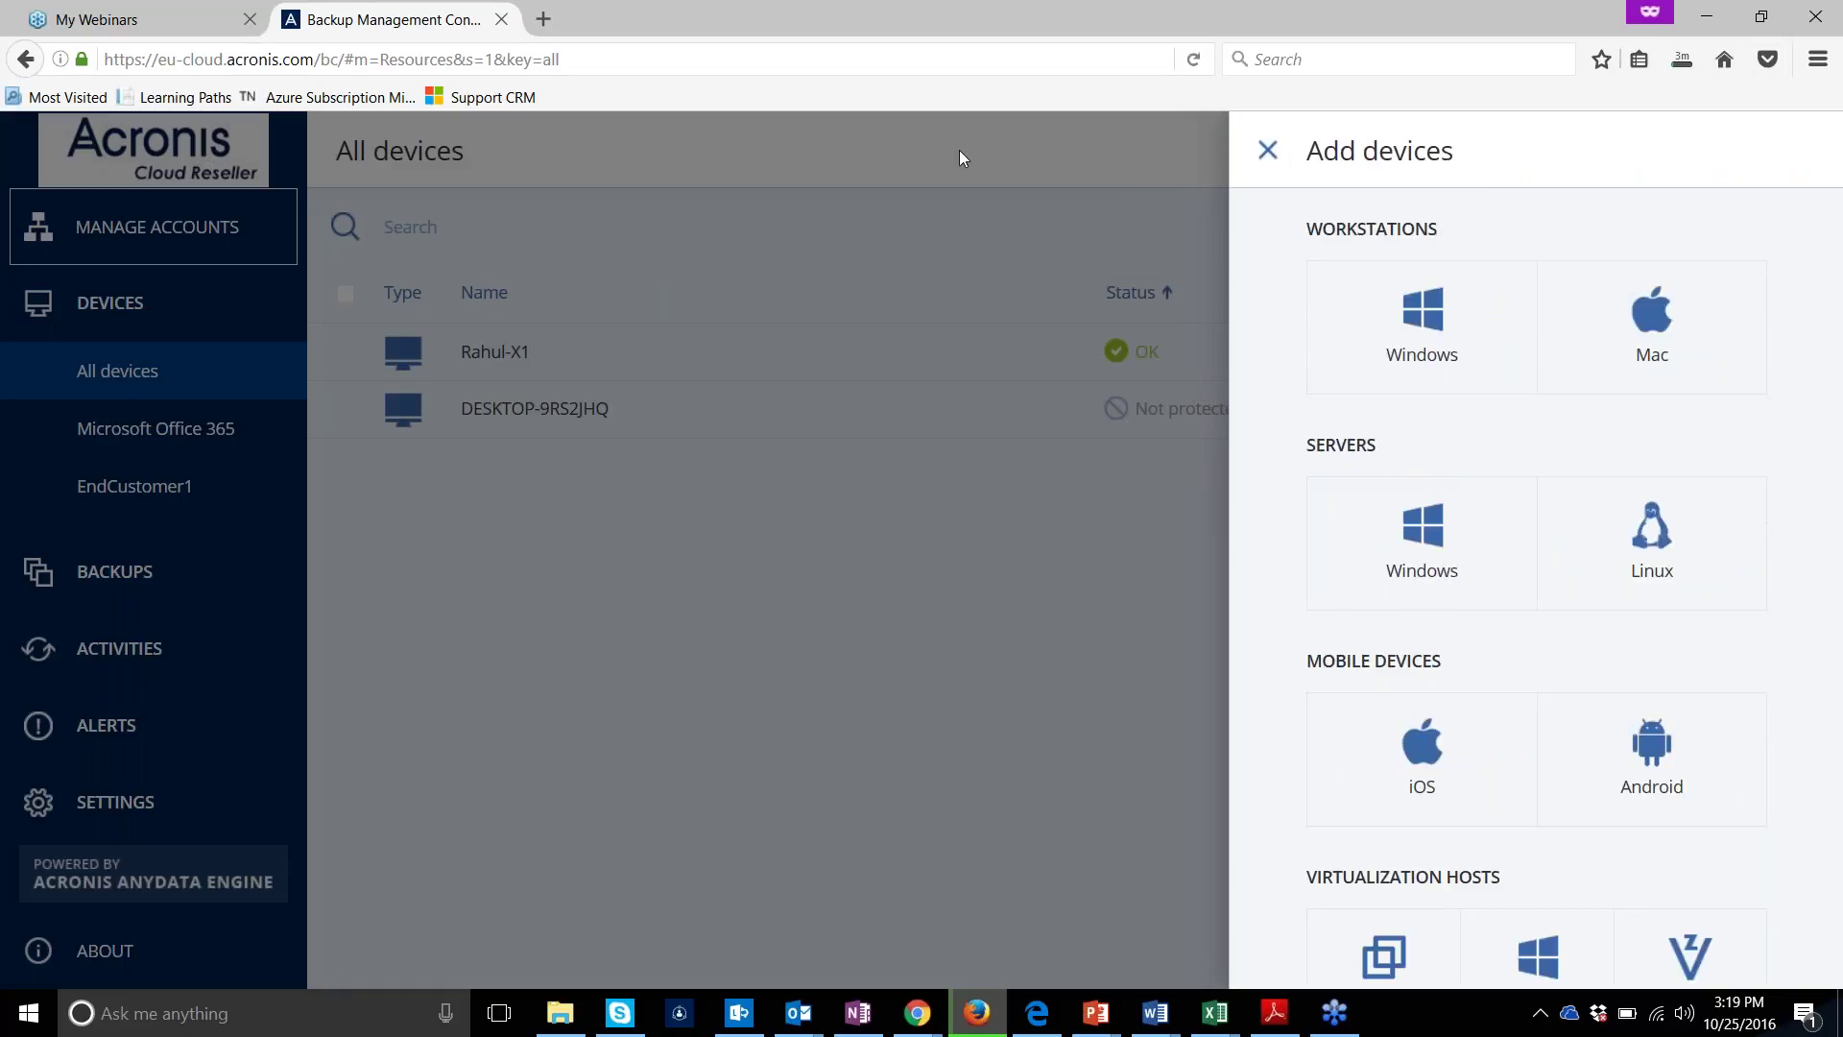
Close Add devices, show the Office 365 mailboxes, then view Settings > Agents for DESKTOP-9RS2JHQ and Rahul-X1
{"action": "left_click", "coordinate": [1267, 150]}
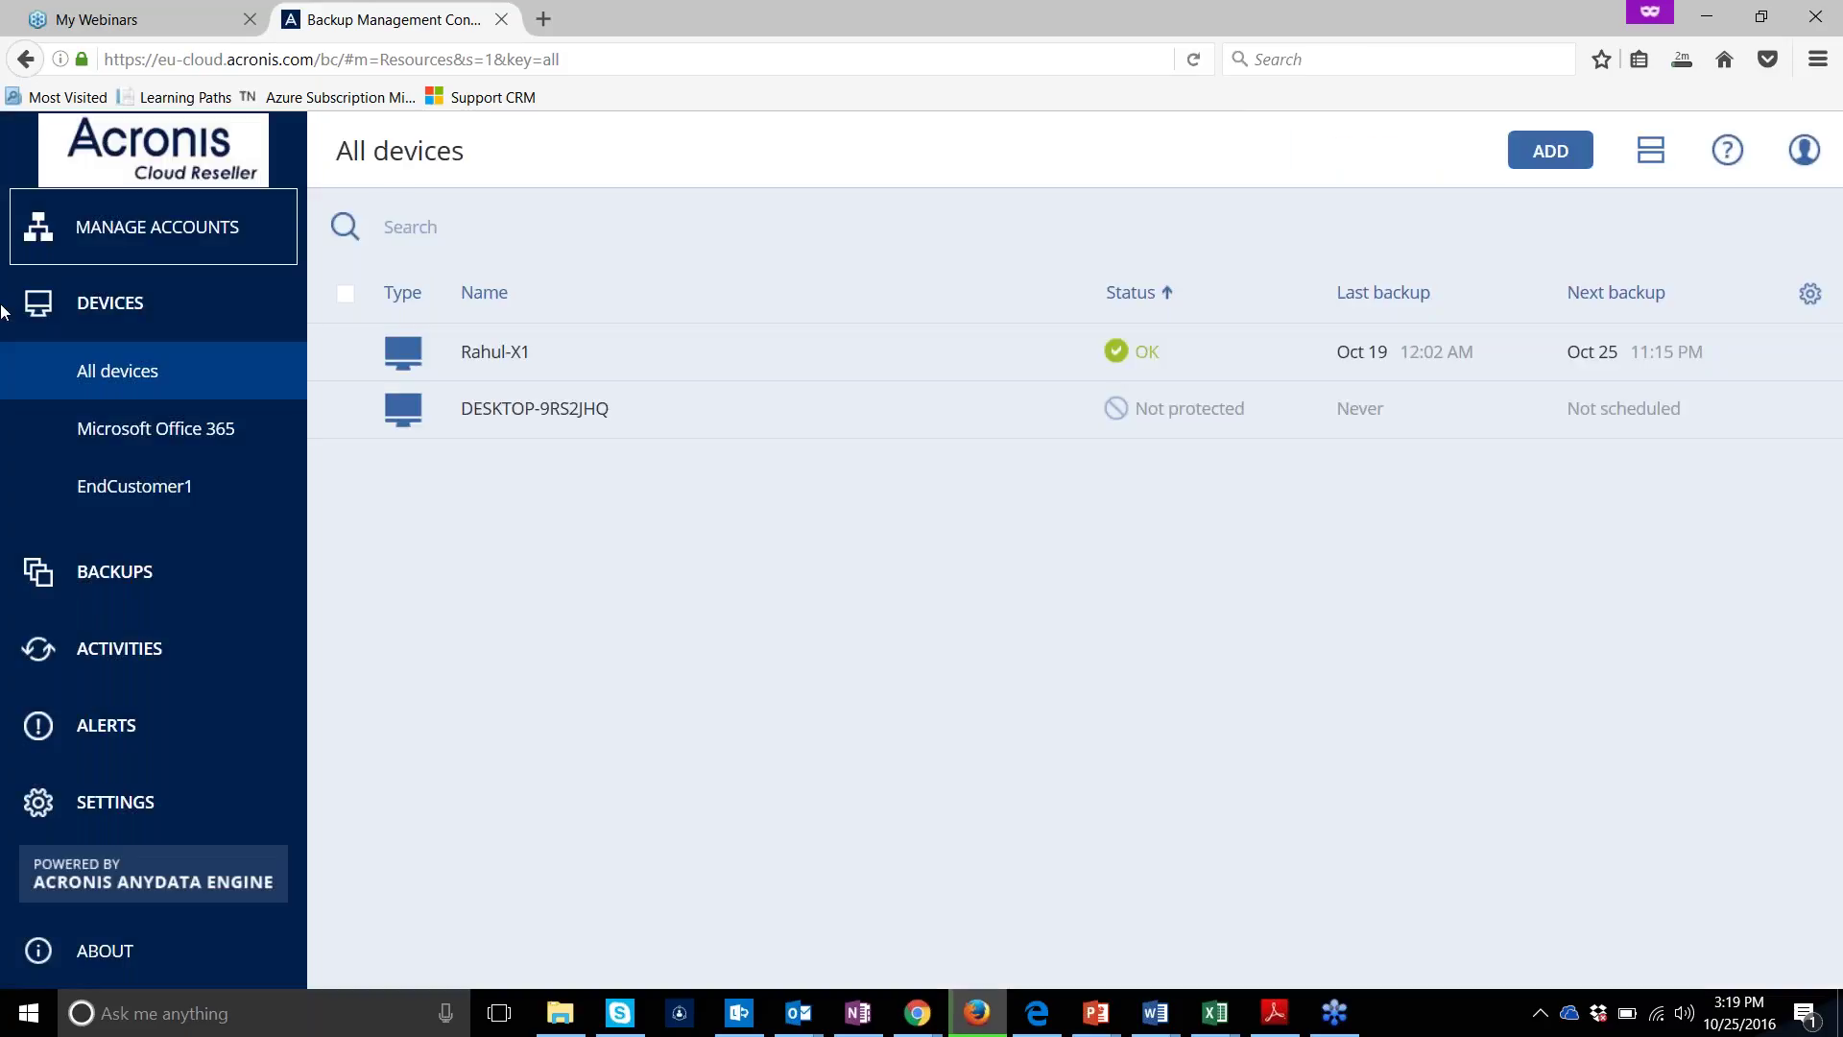
{"action": "left_click", "coordinate": [165, 431]}
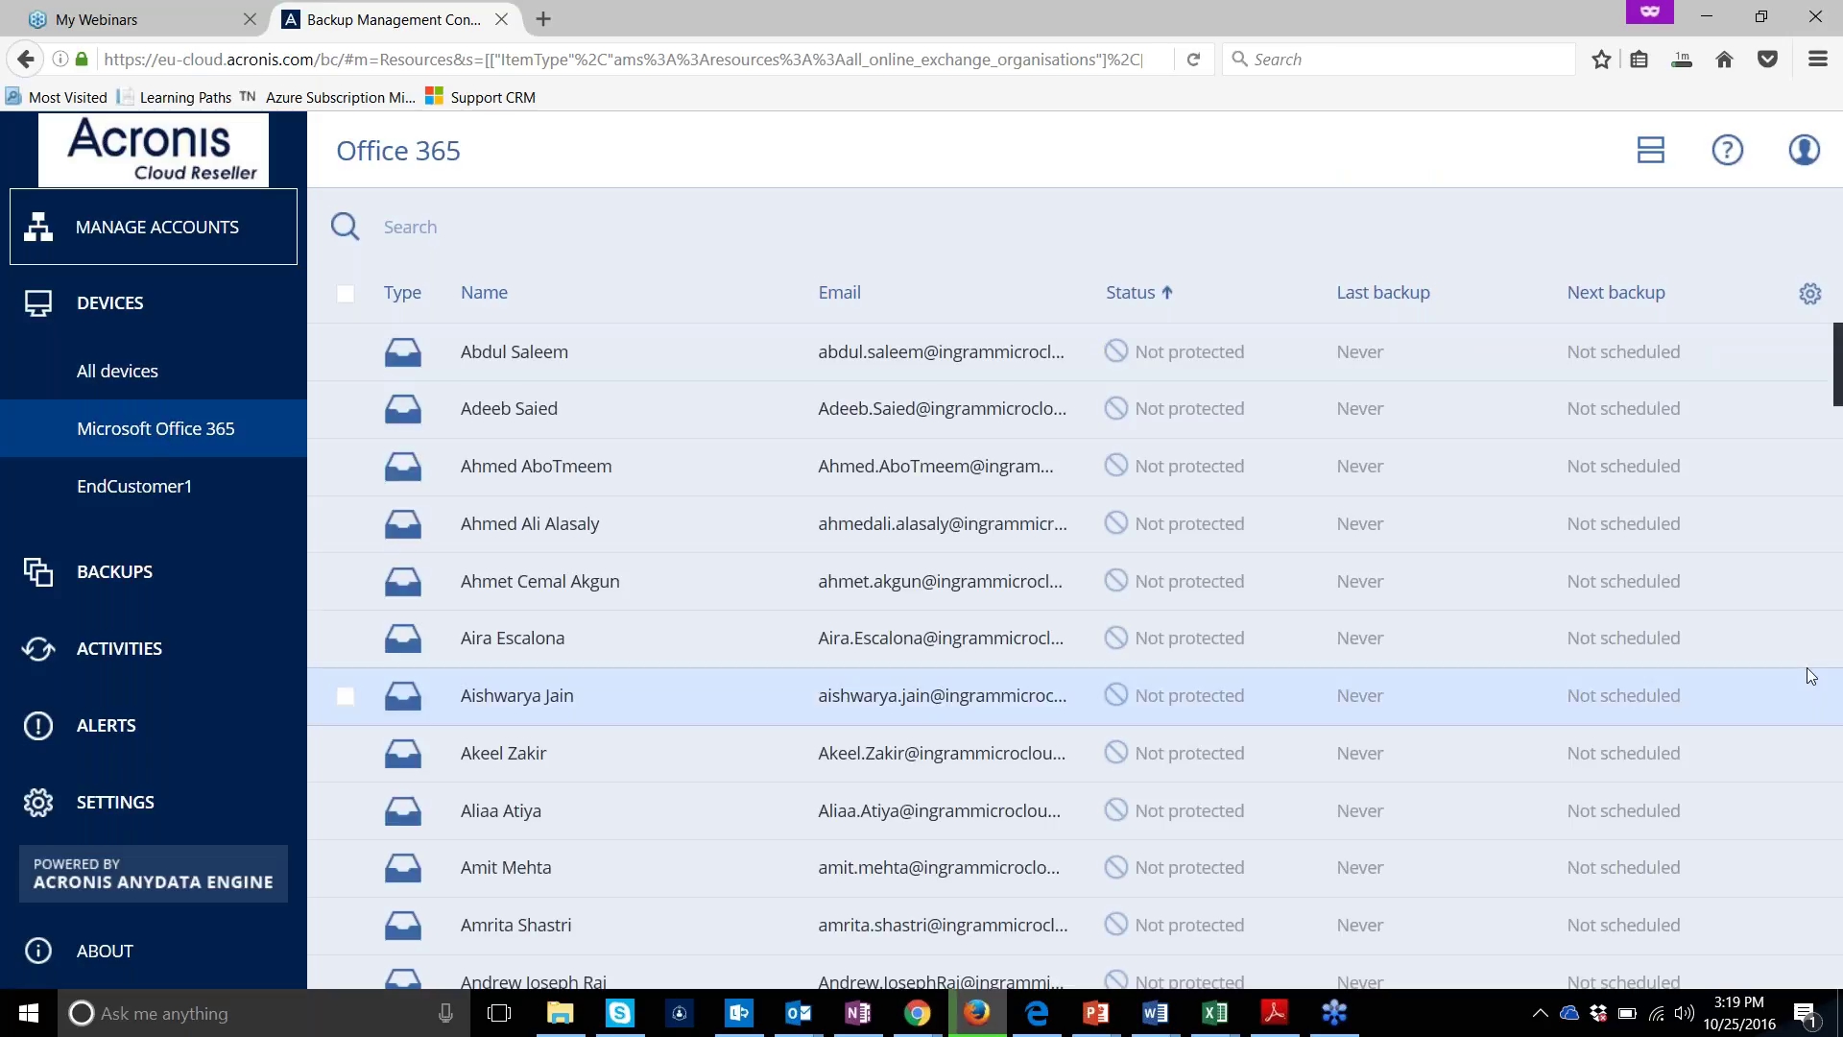
{"action": "left_click", "coordinate": [150, 814]}
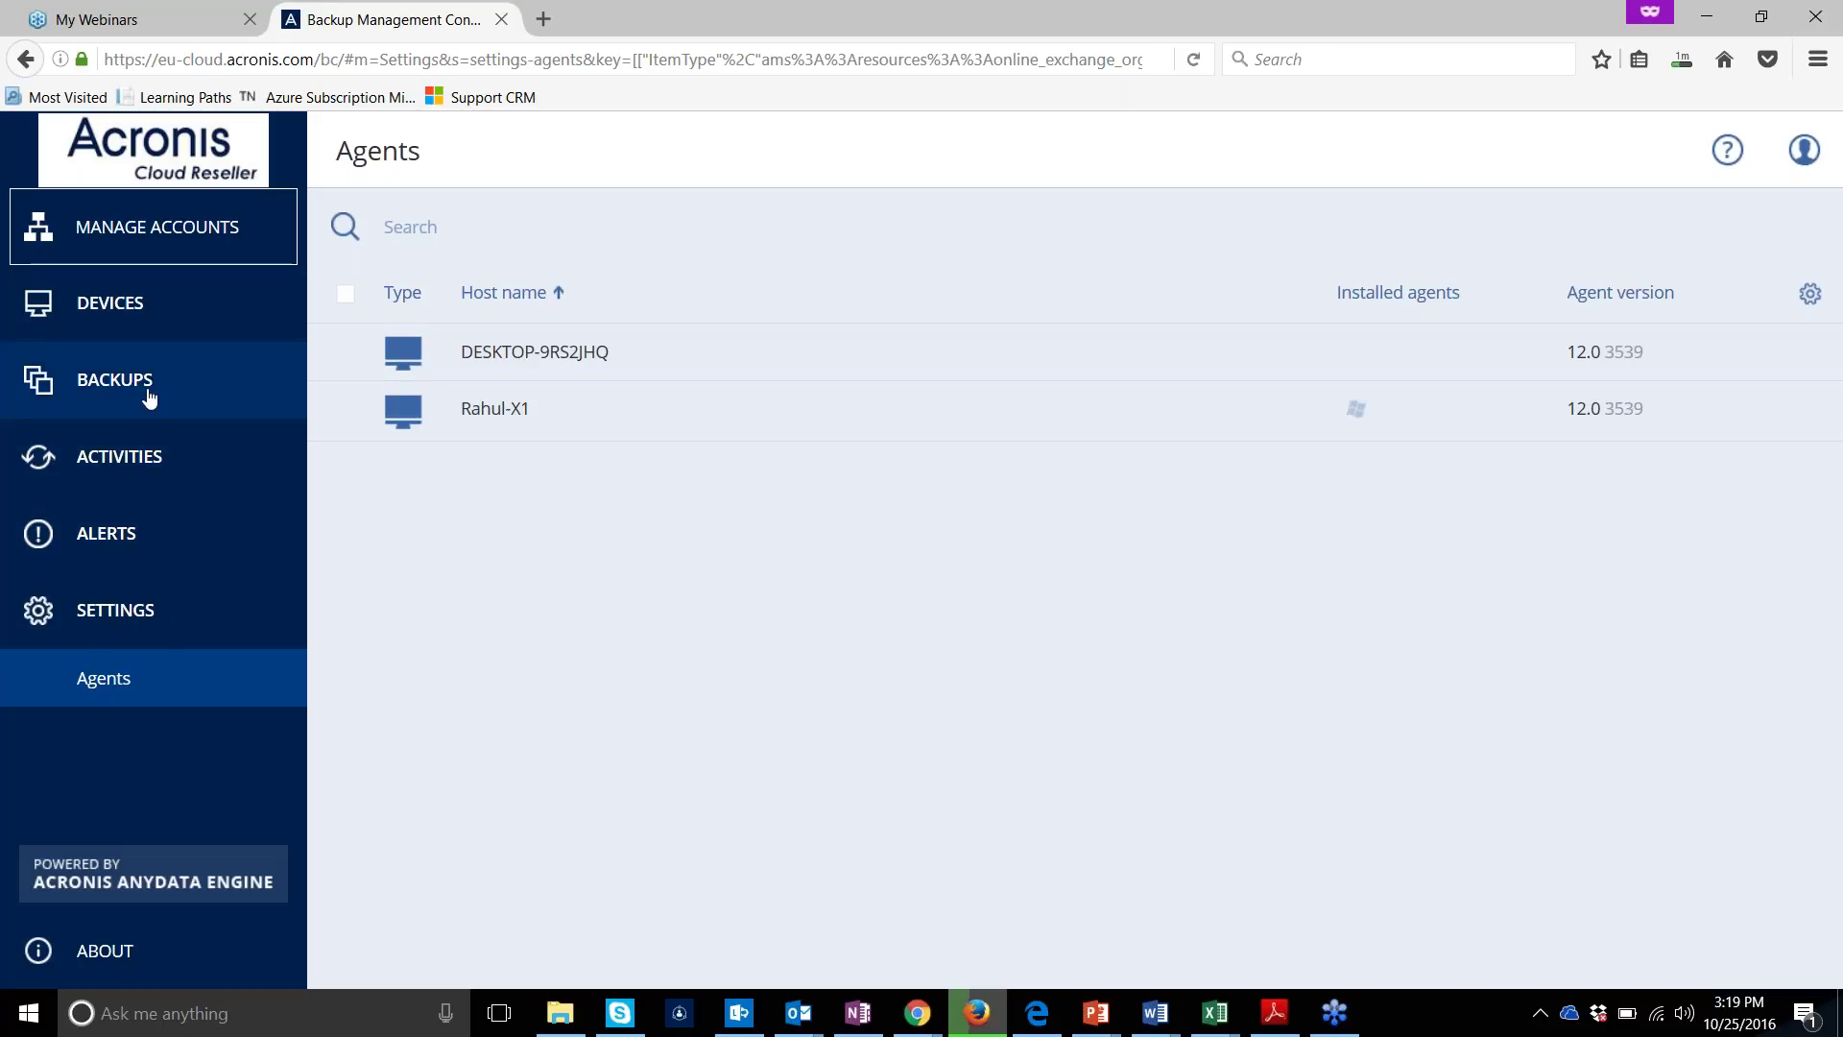
Go back to Devices and scroll the Office 365 mailbox table, leaving the column choices unchanged
{"action": "left_click", "coordinate": [154, 328]}
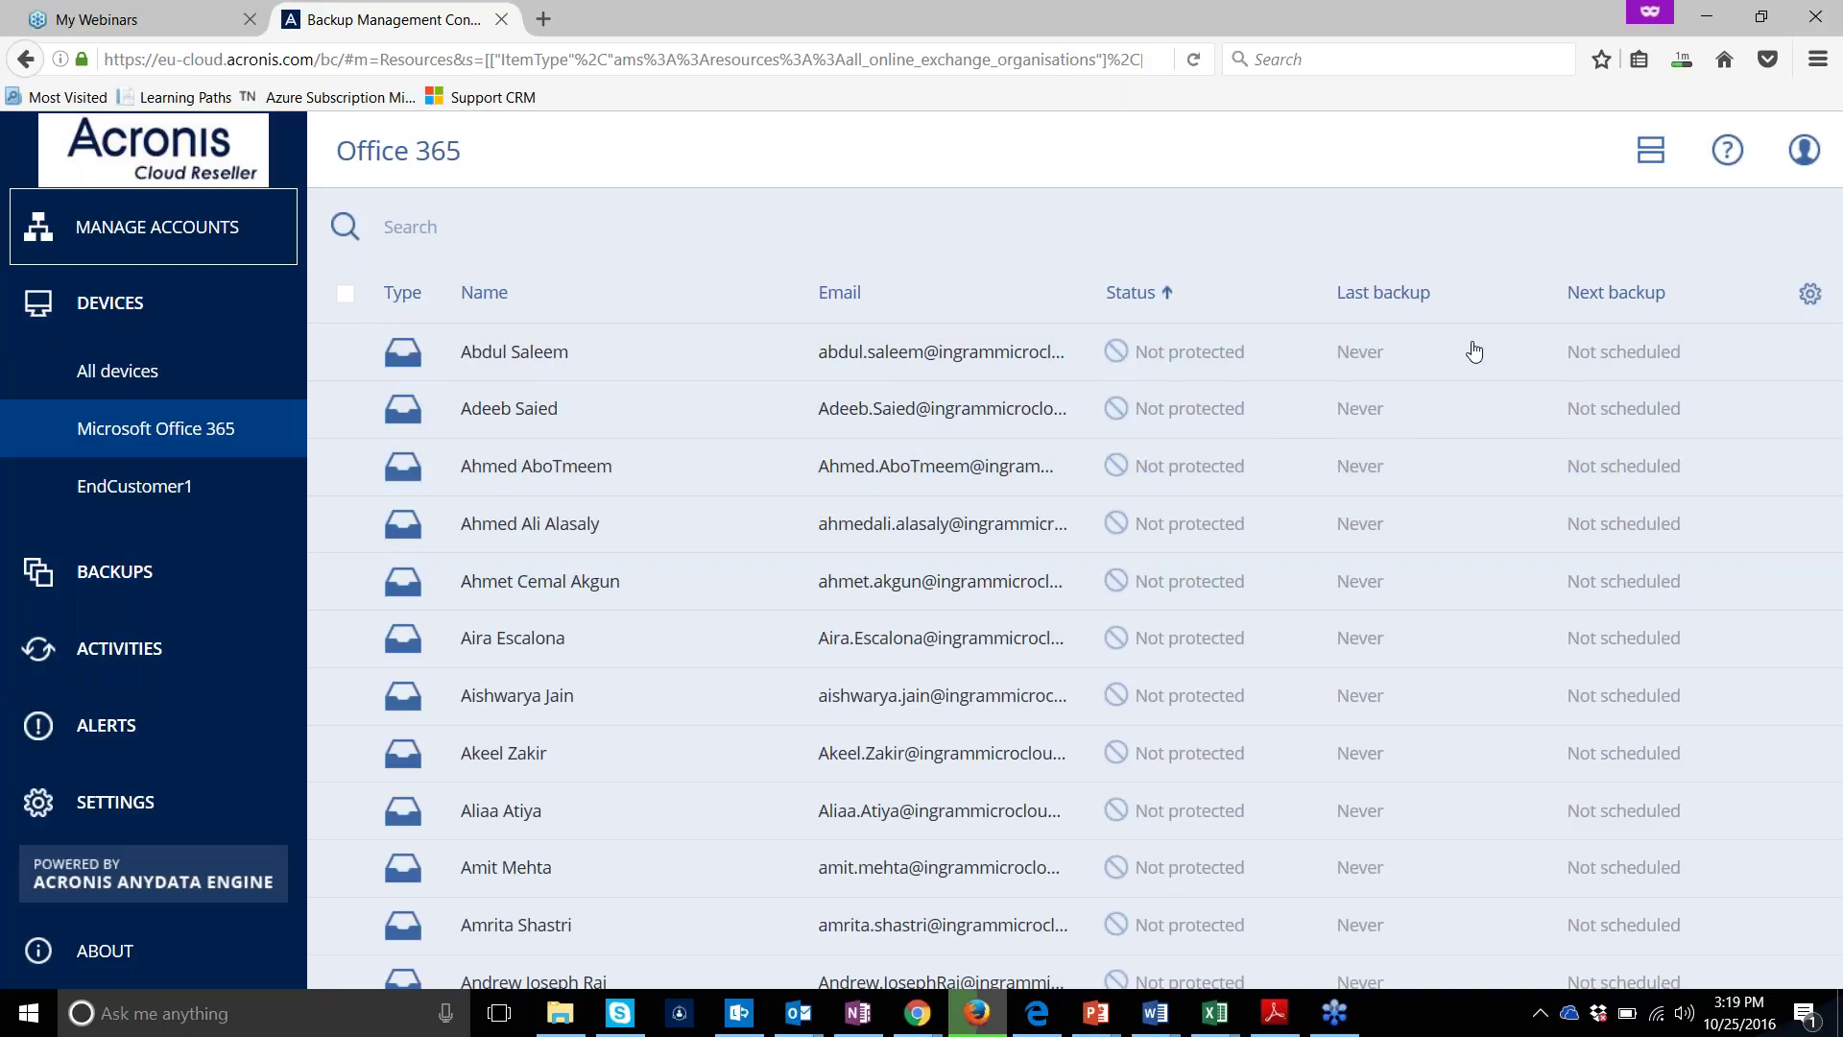
{"action": "left_click", "coordinate": [1810, 294]}
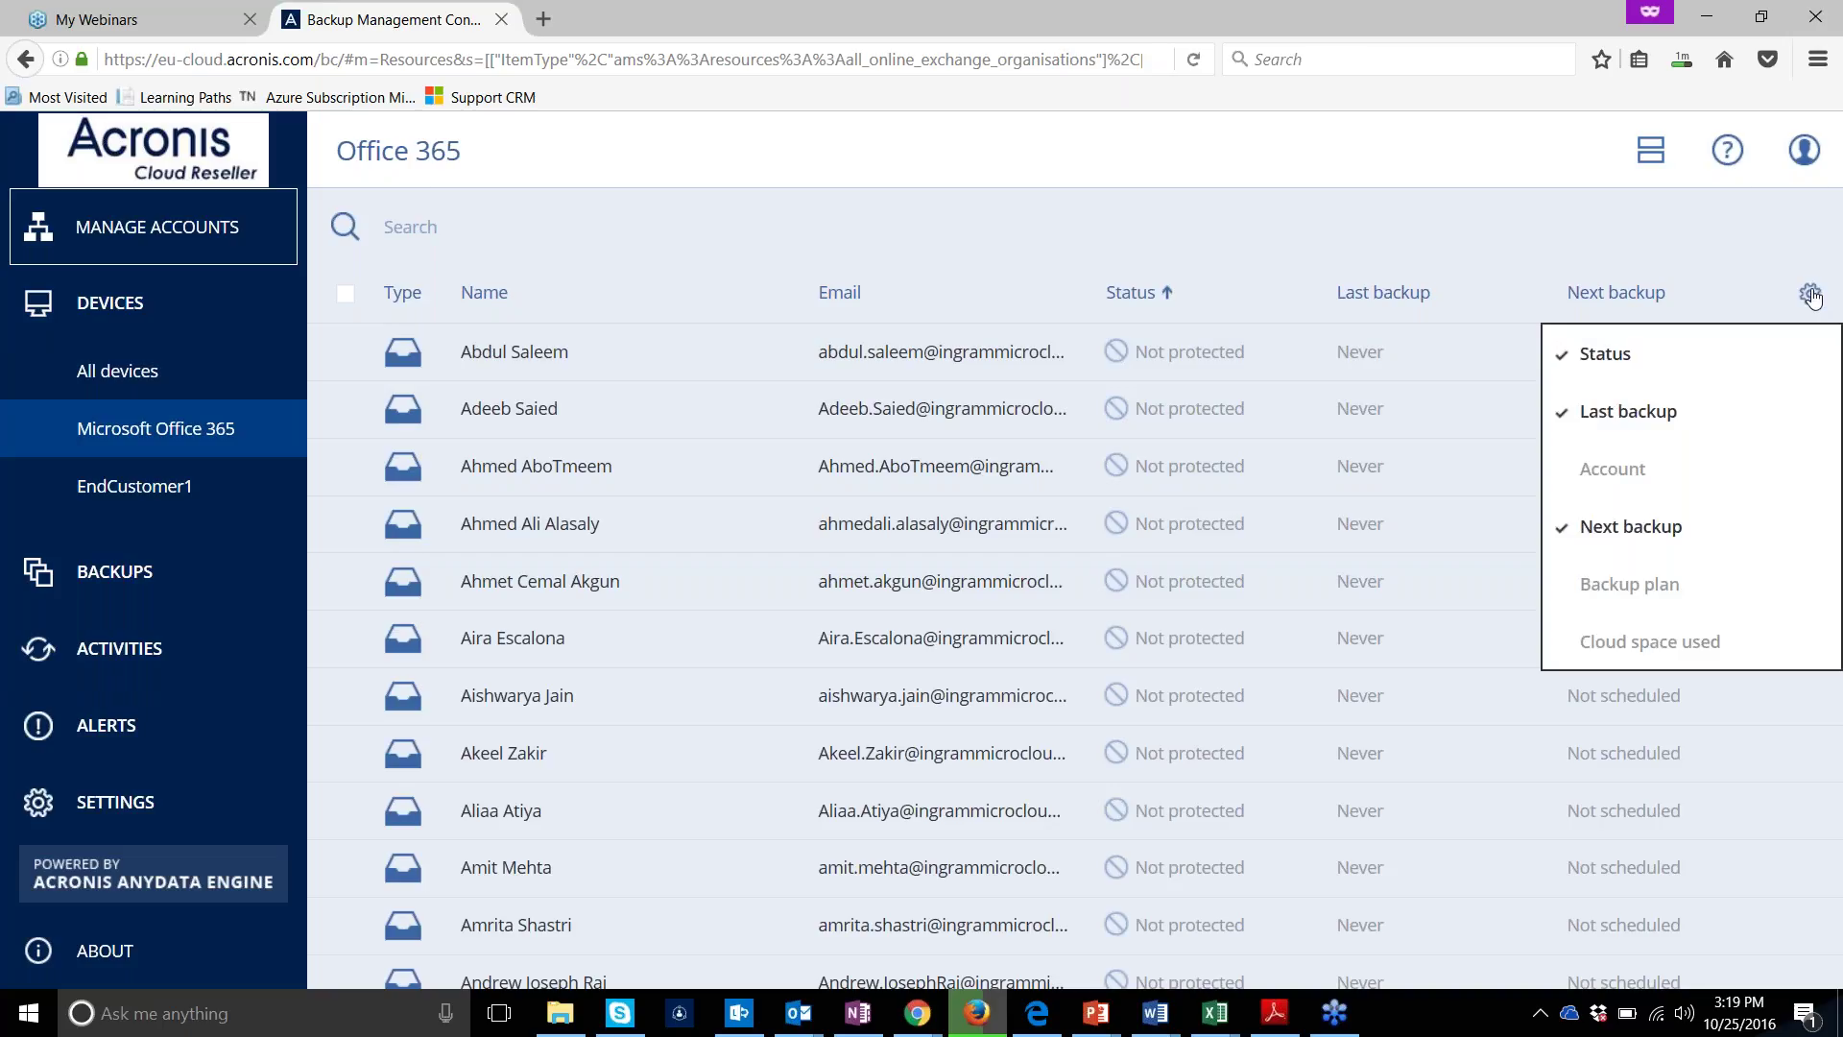
{"action": "left_click", "coordinate": [1679, 200]}
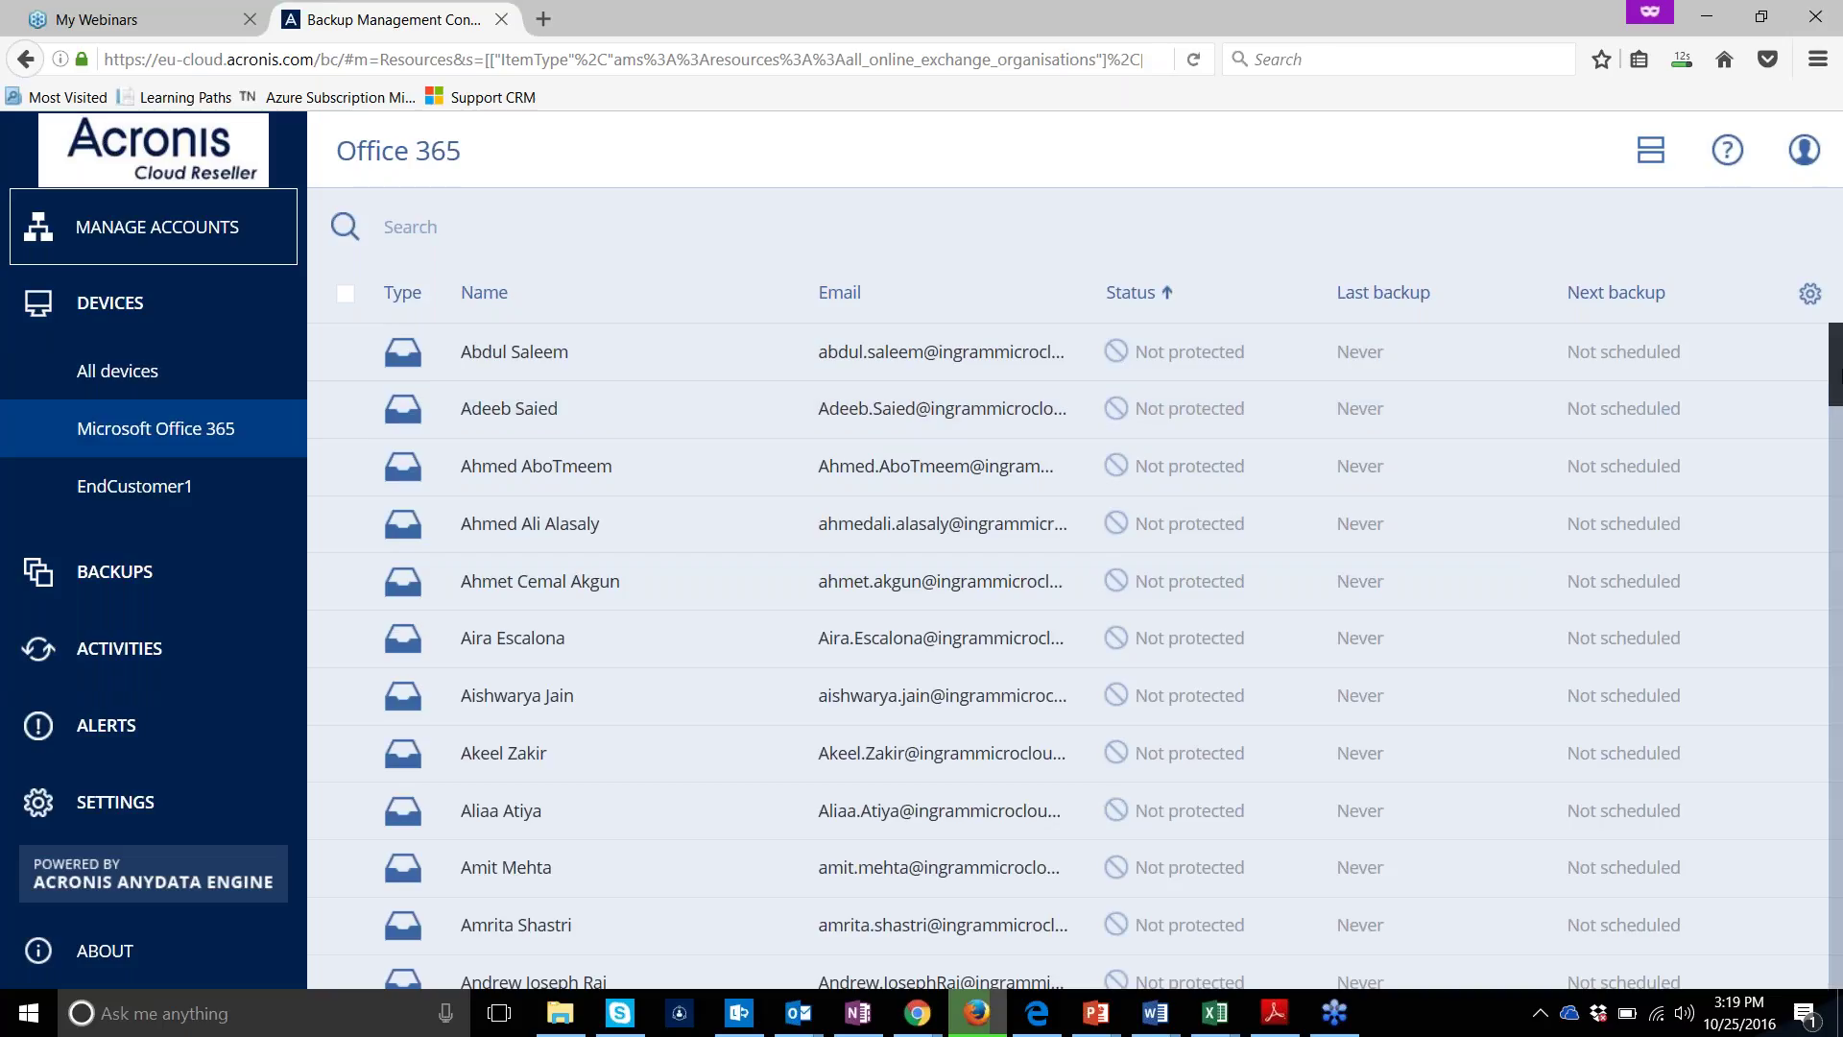
{"action": "left_click_drag", "start_coordinate": [1834, 338], "coordinate": [1838, 403]}
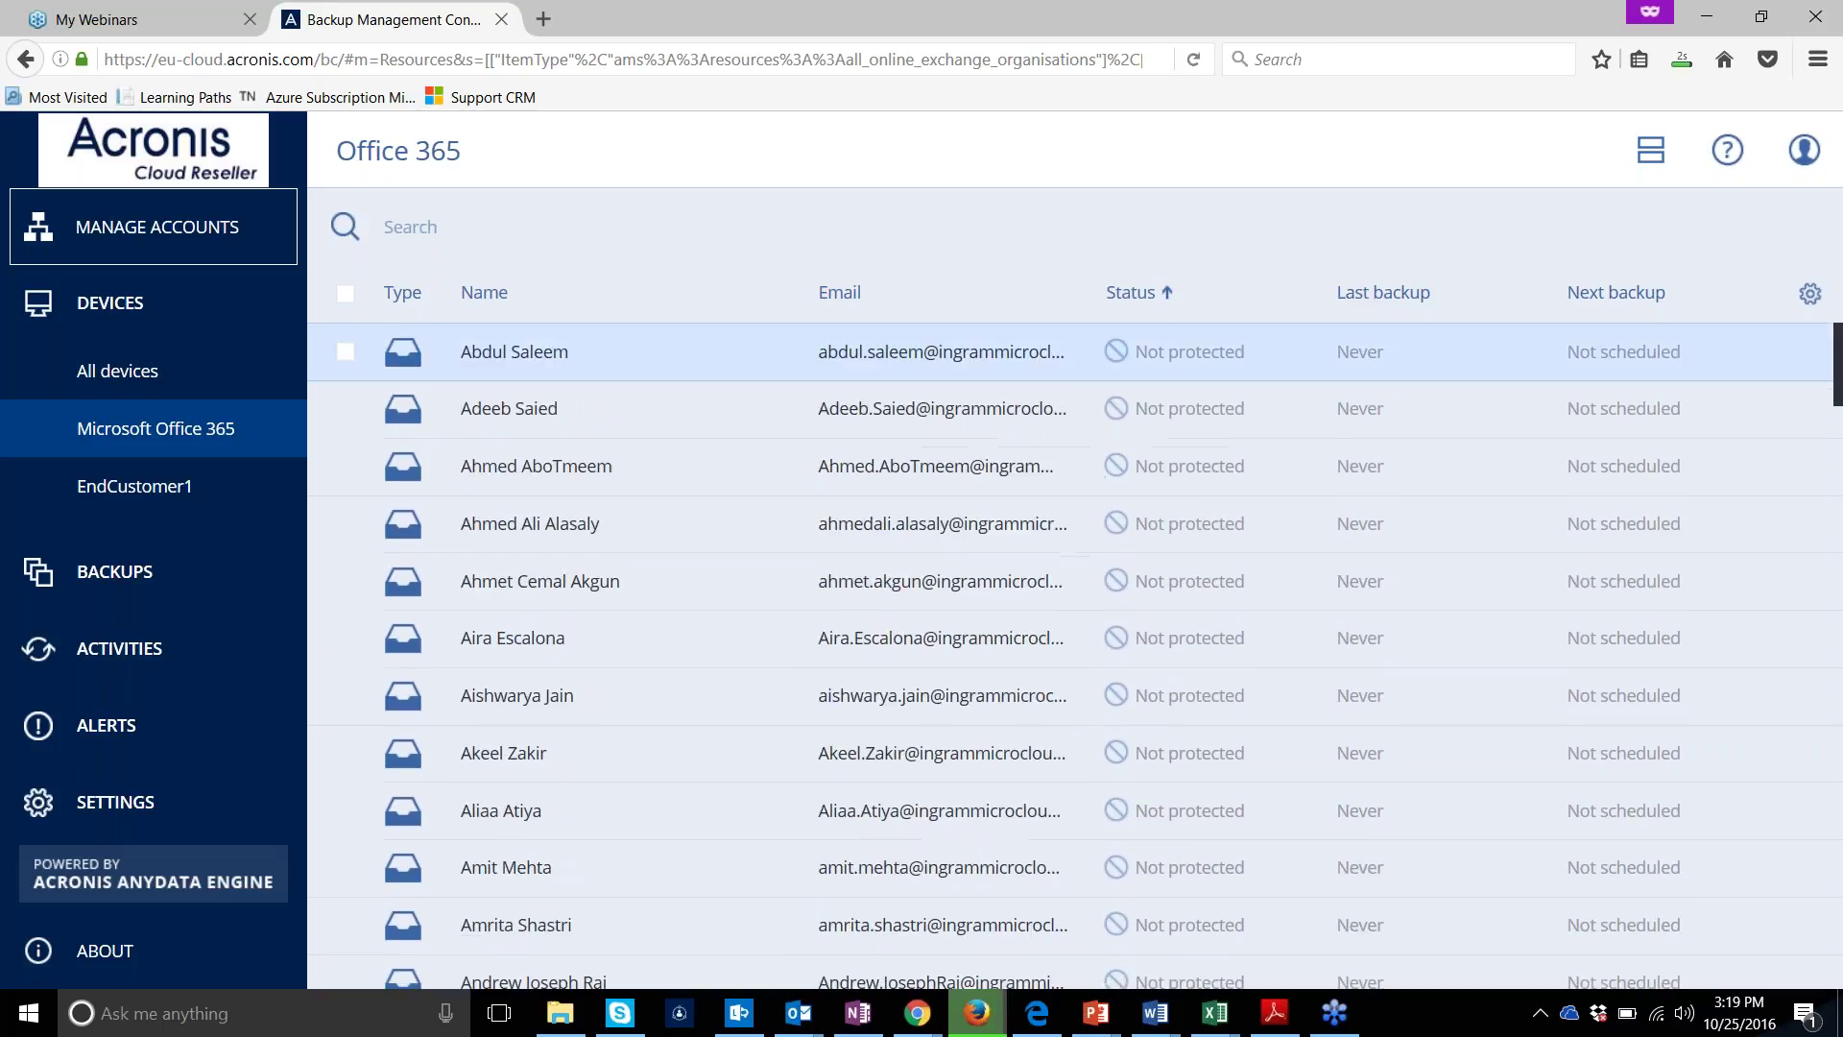
Check the first mailbox's applied backup plan and Overview, then open Manage Accounts for EndCustomer1
{"action": "left_click", "coordinate": [528, 355]}
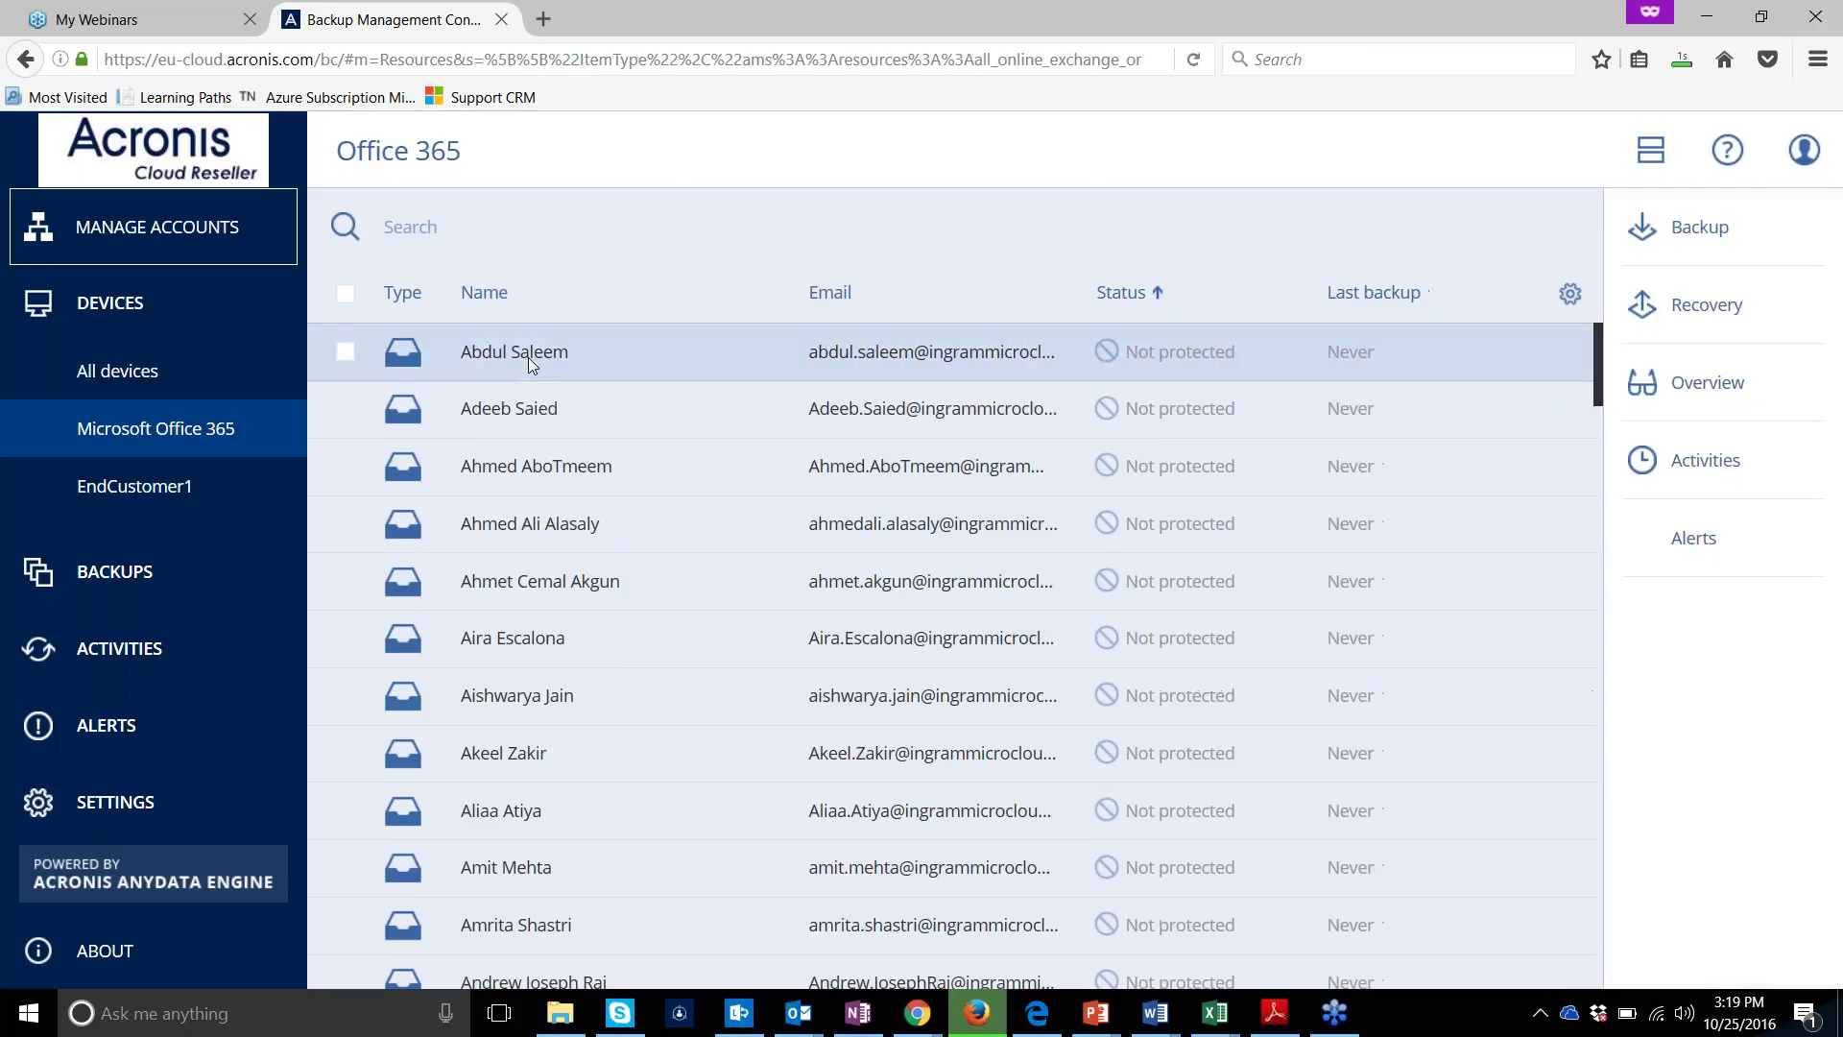
{"action": "left_click", "coordinate": [528, 357]}
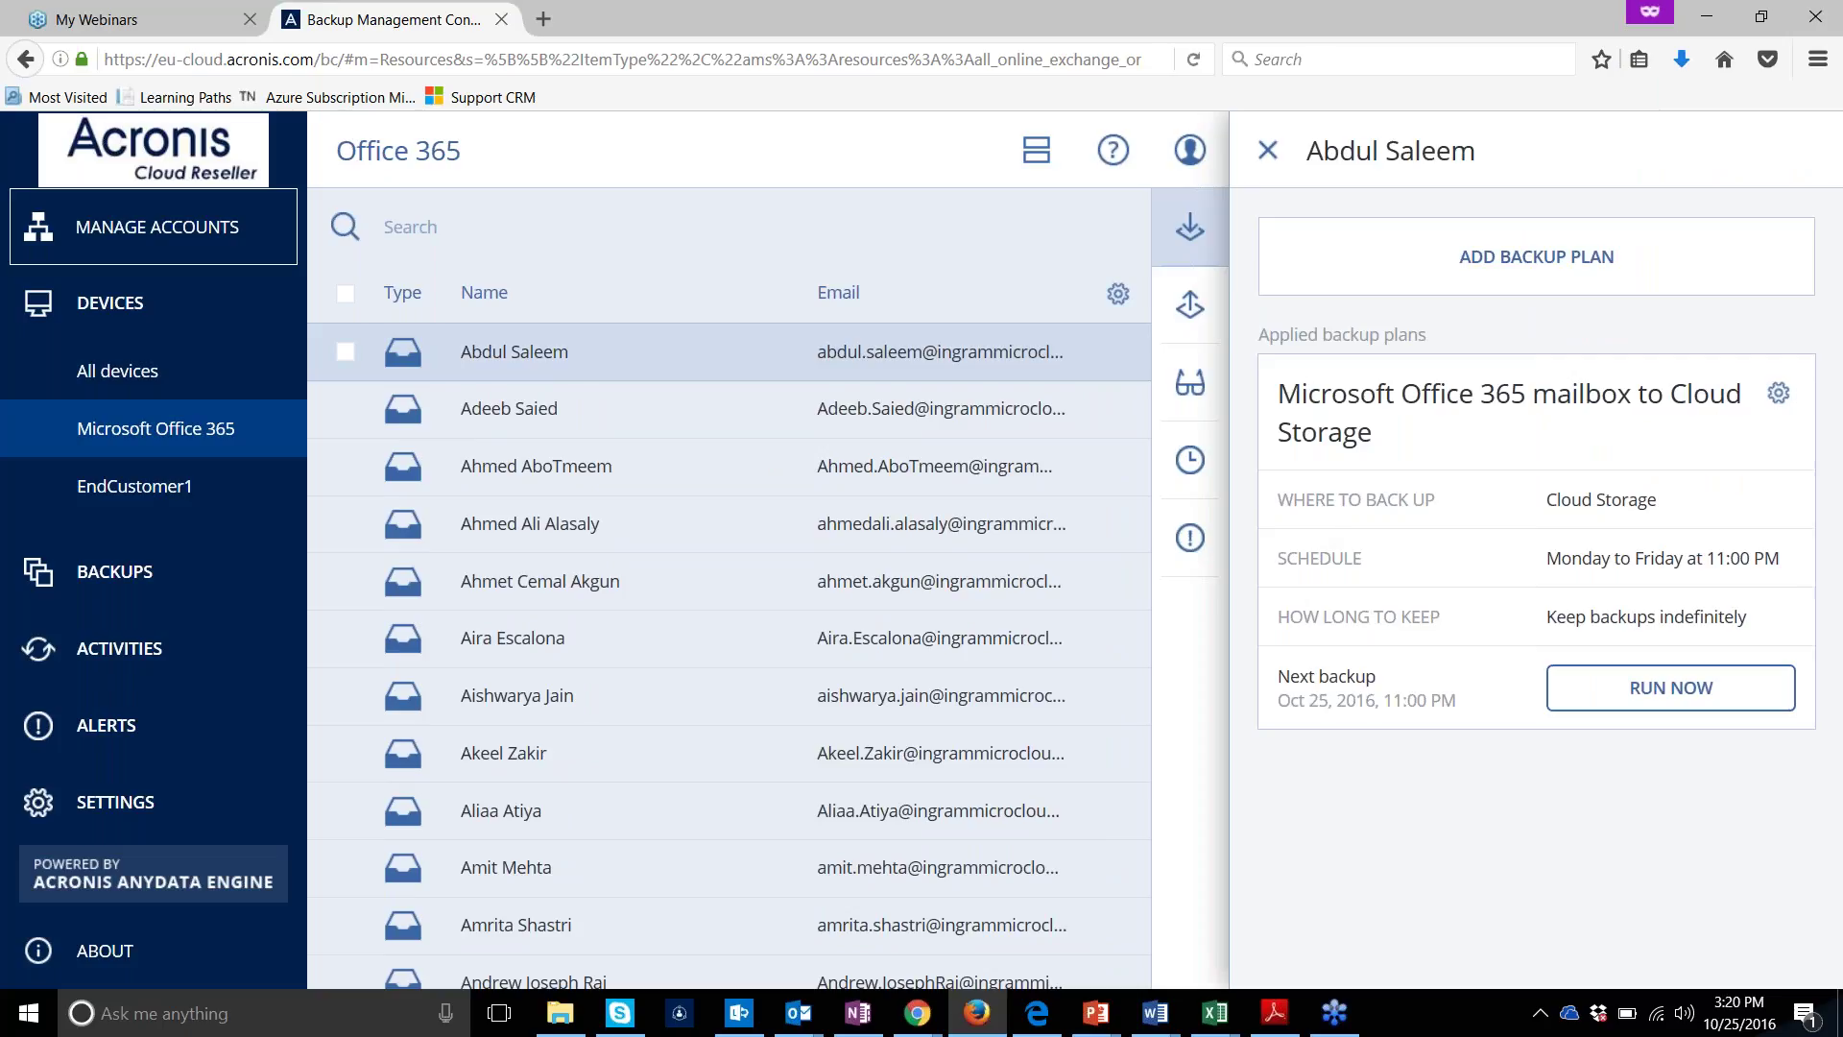
{"action": "left_click", "coordinate": [1778, 393]}
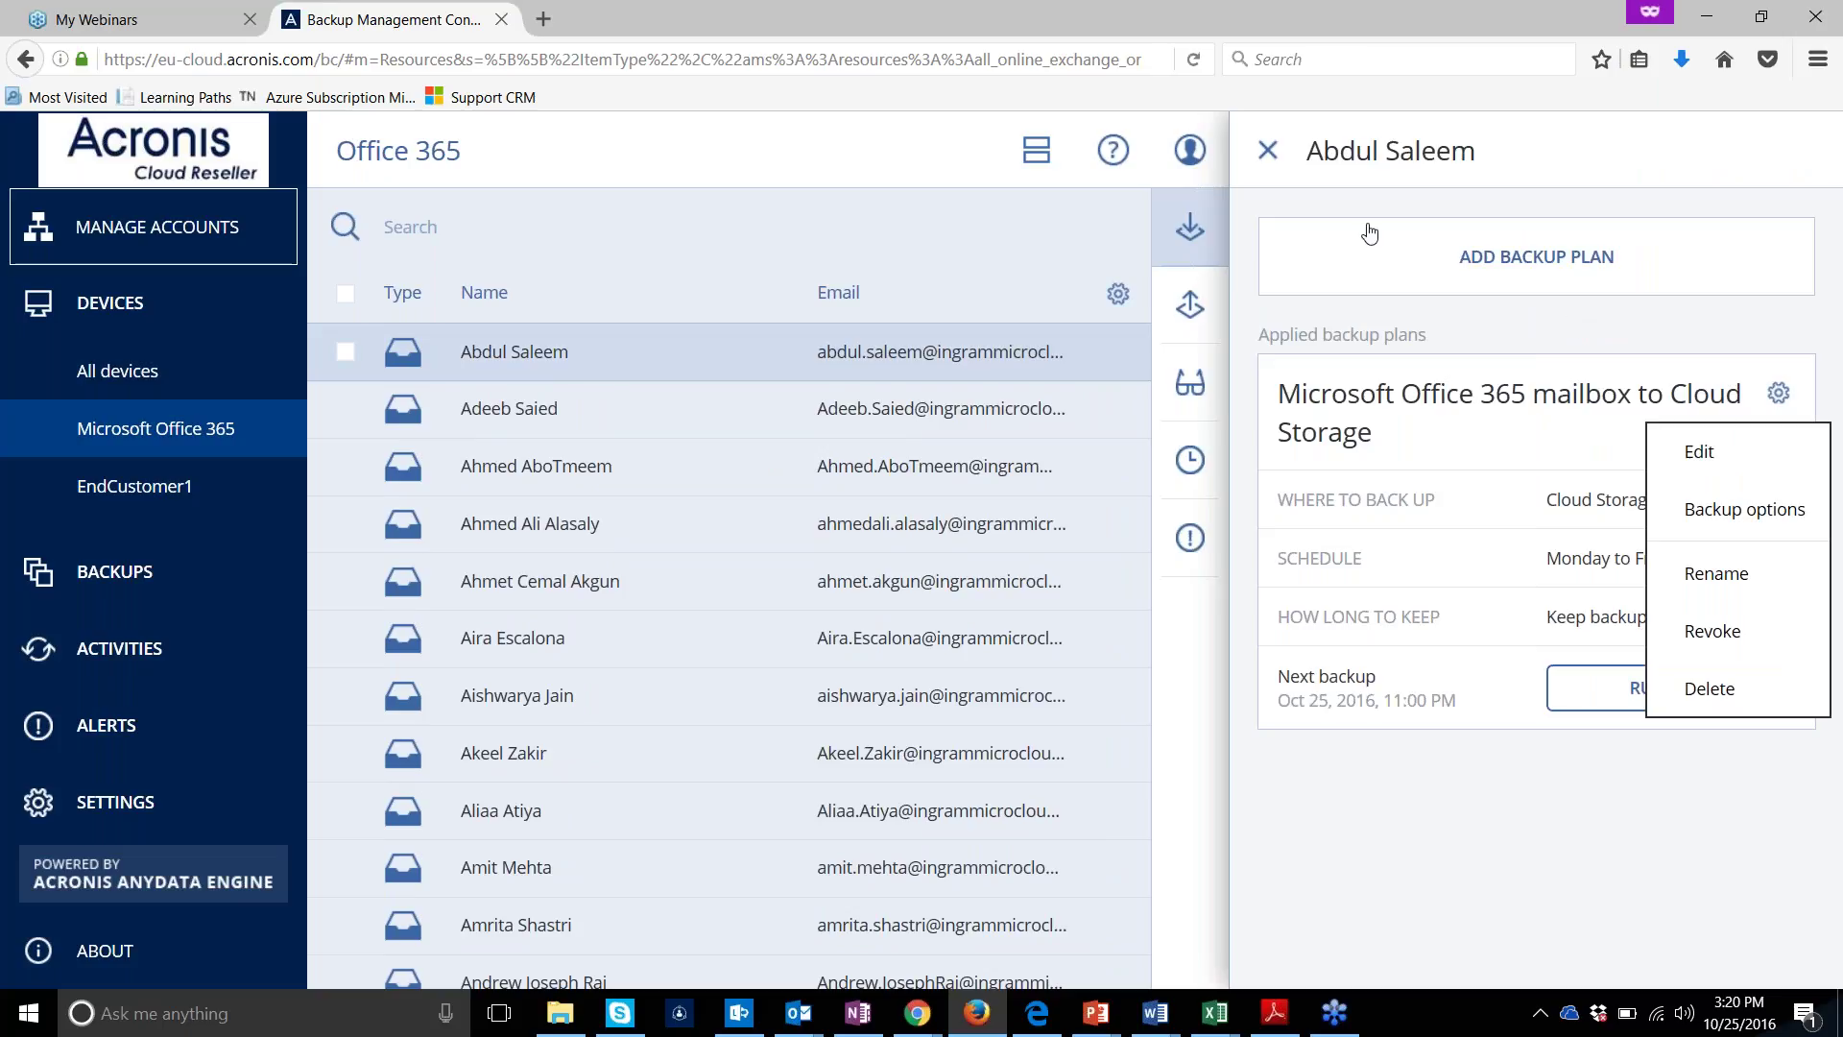
{"action": "left_click", "coordinate": [1191, 376]}
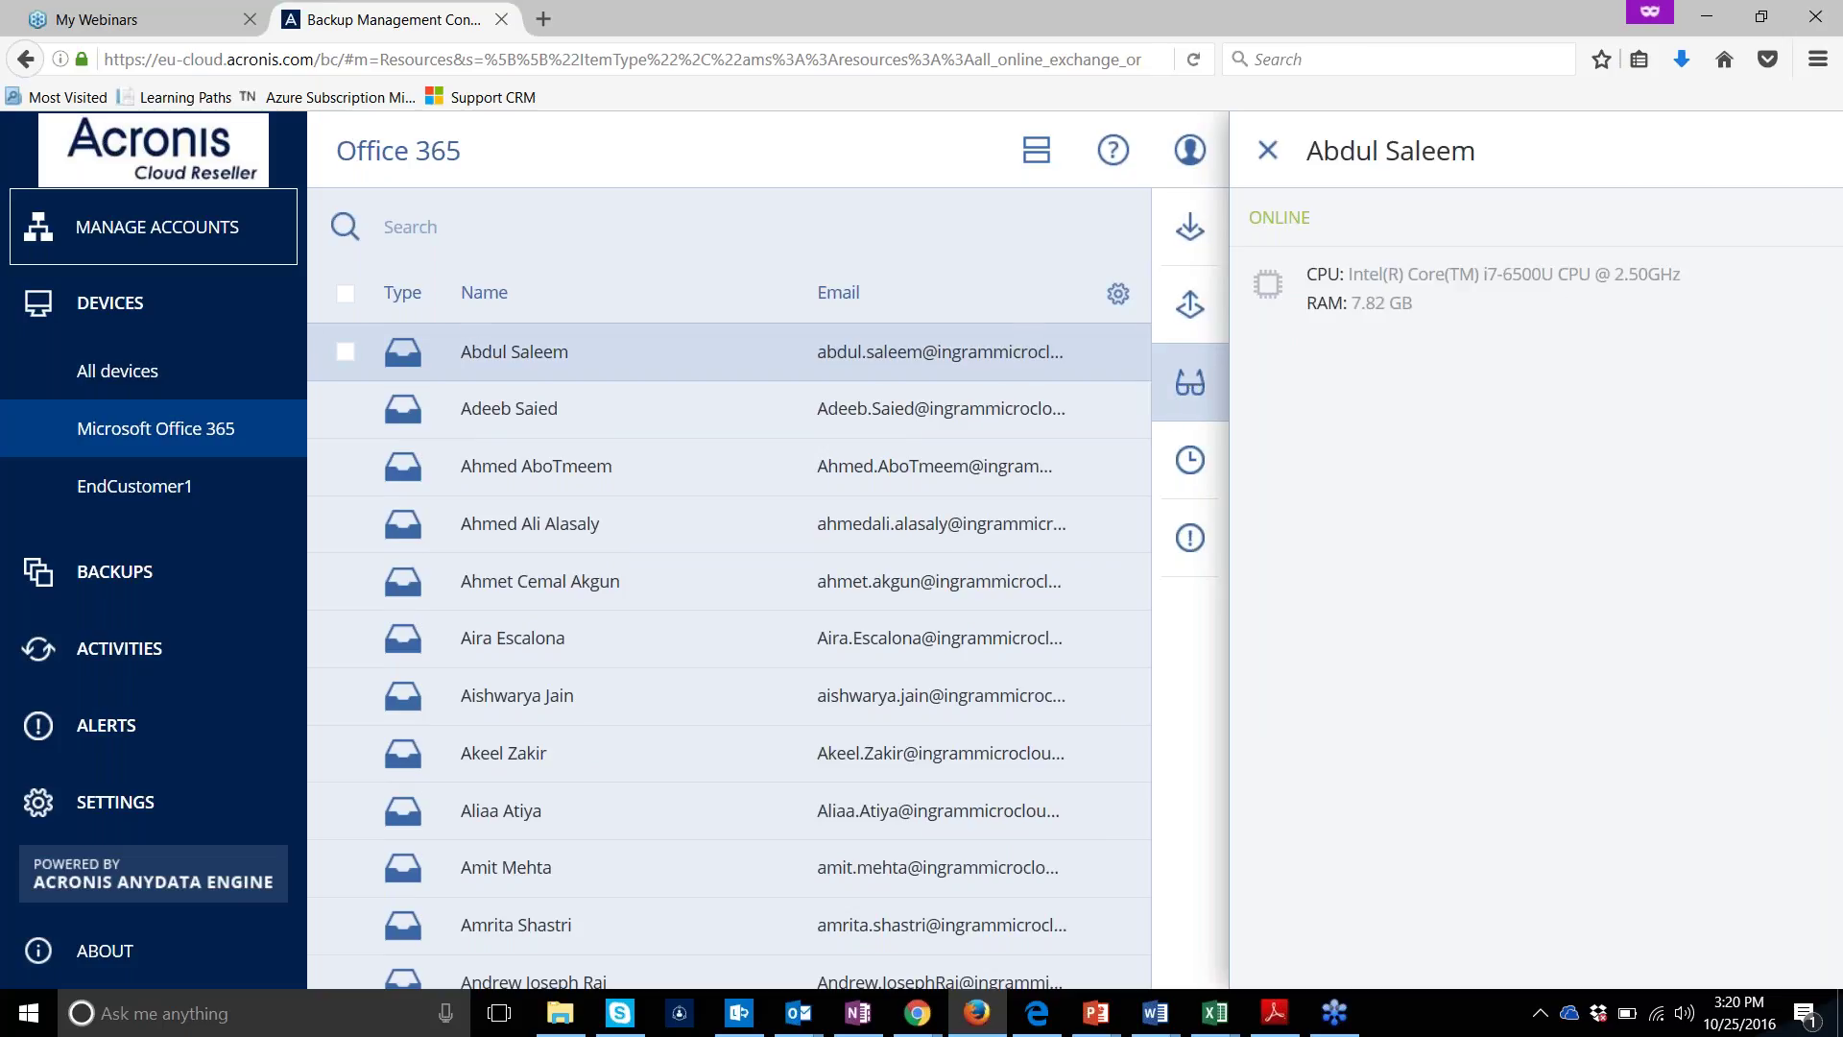
{"action": "left_click", "coordinate": [254, 252]}
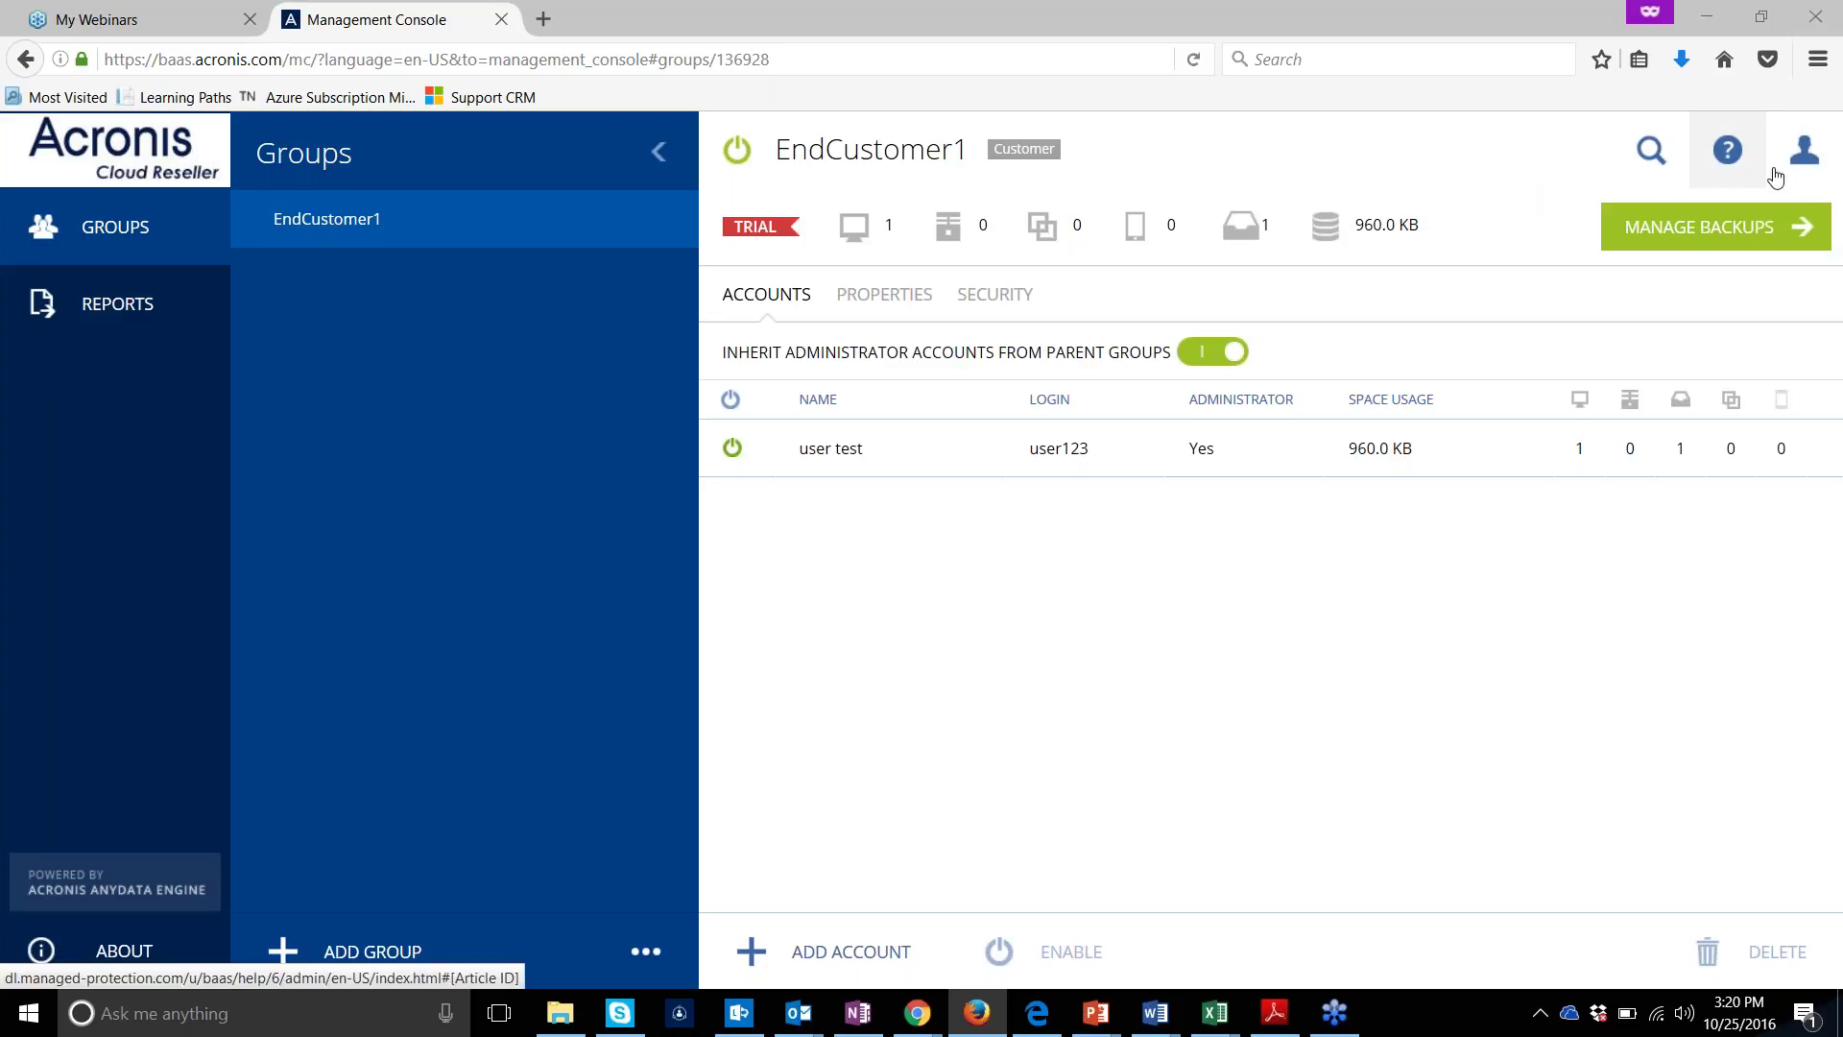
Sign out, sign back in with the reseller login and password, then go from EndCustomer1 to Aptec
{"action": "left_click", "coordinate": [1804, 150]}
{"action": "left_click", "coordinate": [1773, 331]}
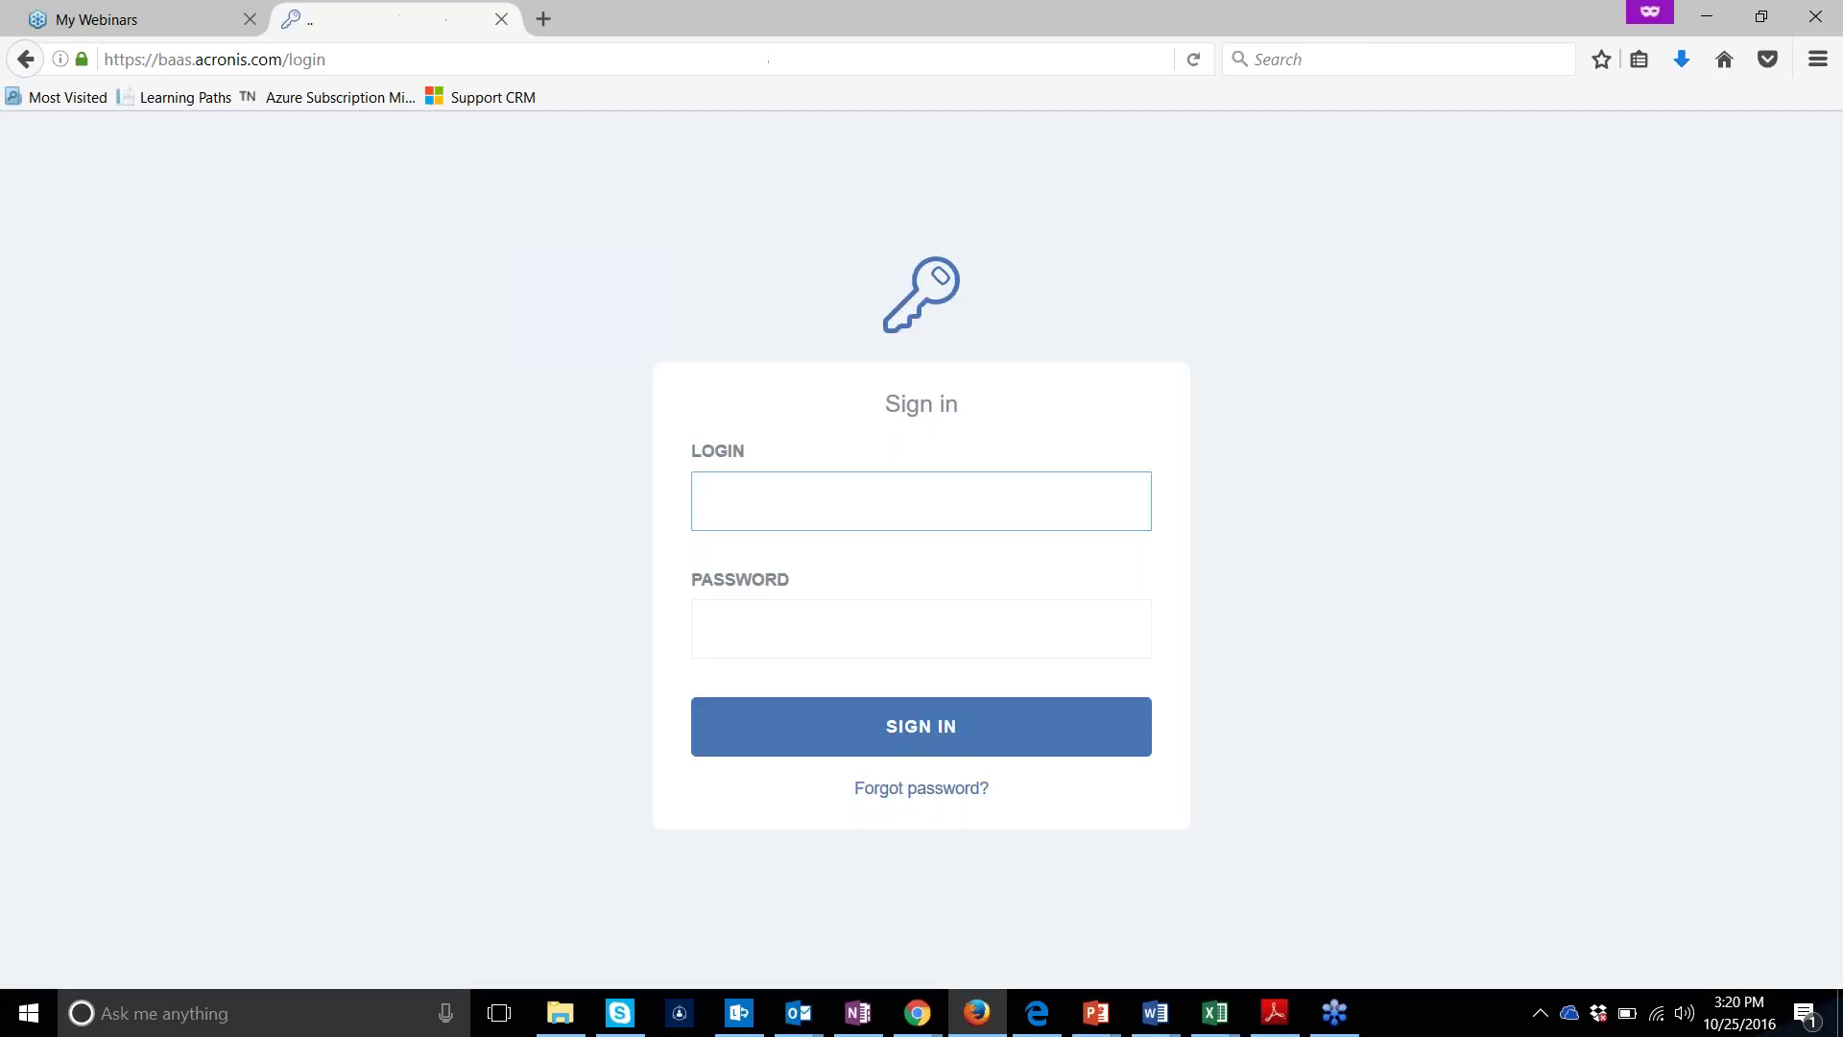
{"action": "key", "text": "Tab"}
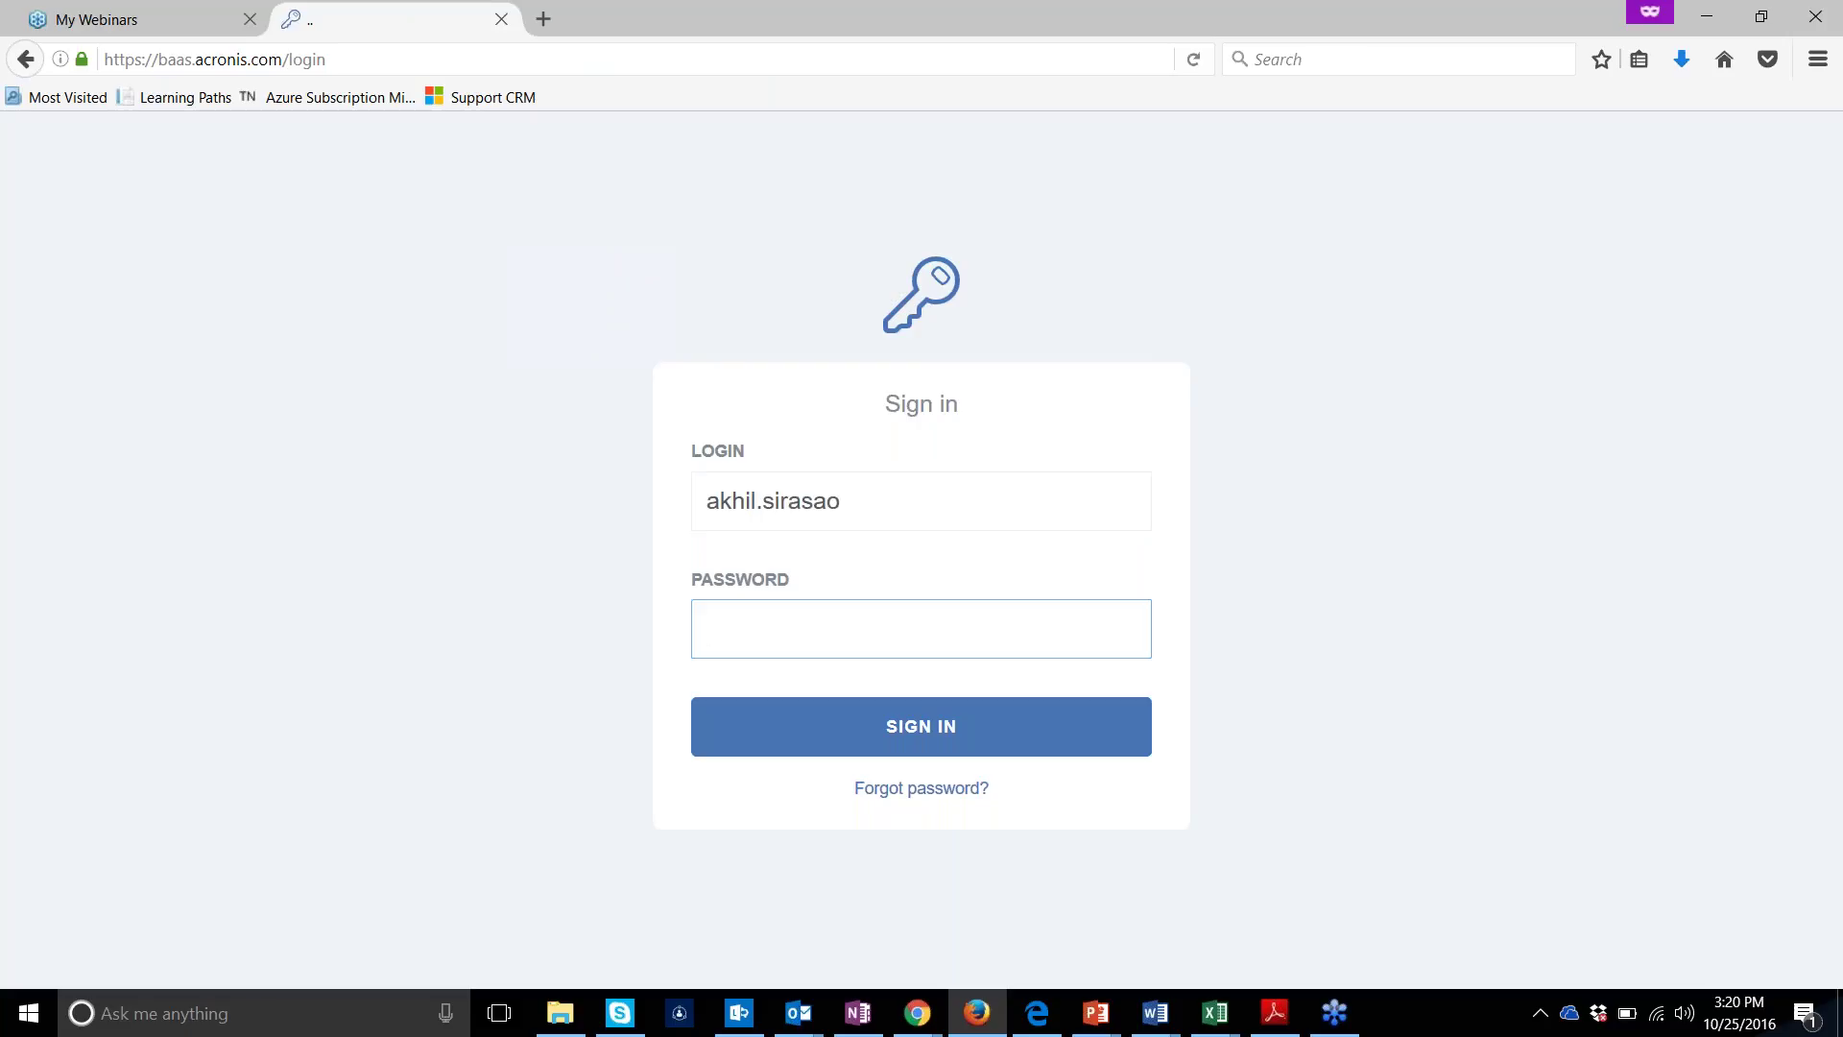
{"action": "type", "text": "********"}
{"action": "left_click", "coordinate": [841, 501]}
{"action": "key", "text": "Return"}
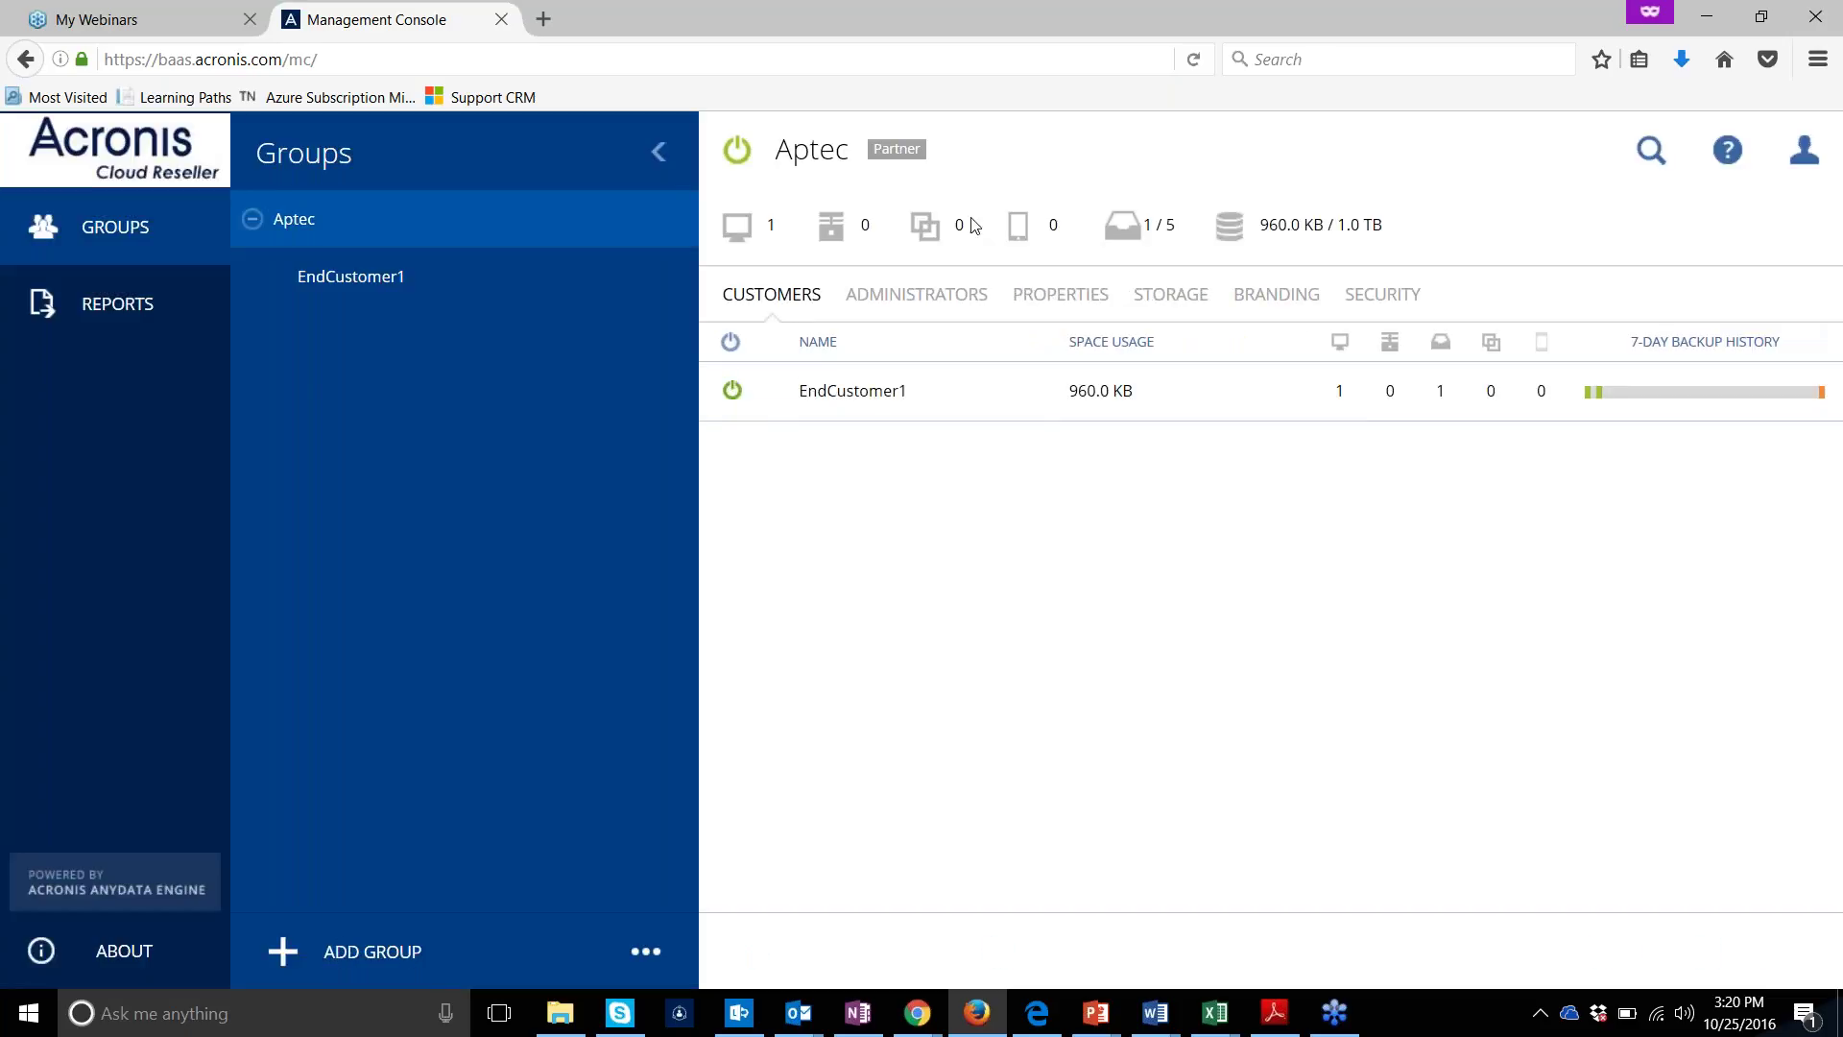
{"action": "left_click", "coordinate": [555, 279]}
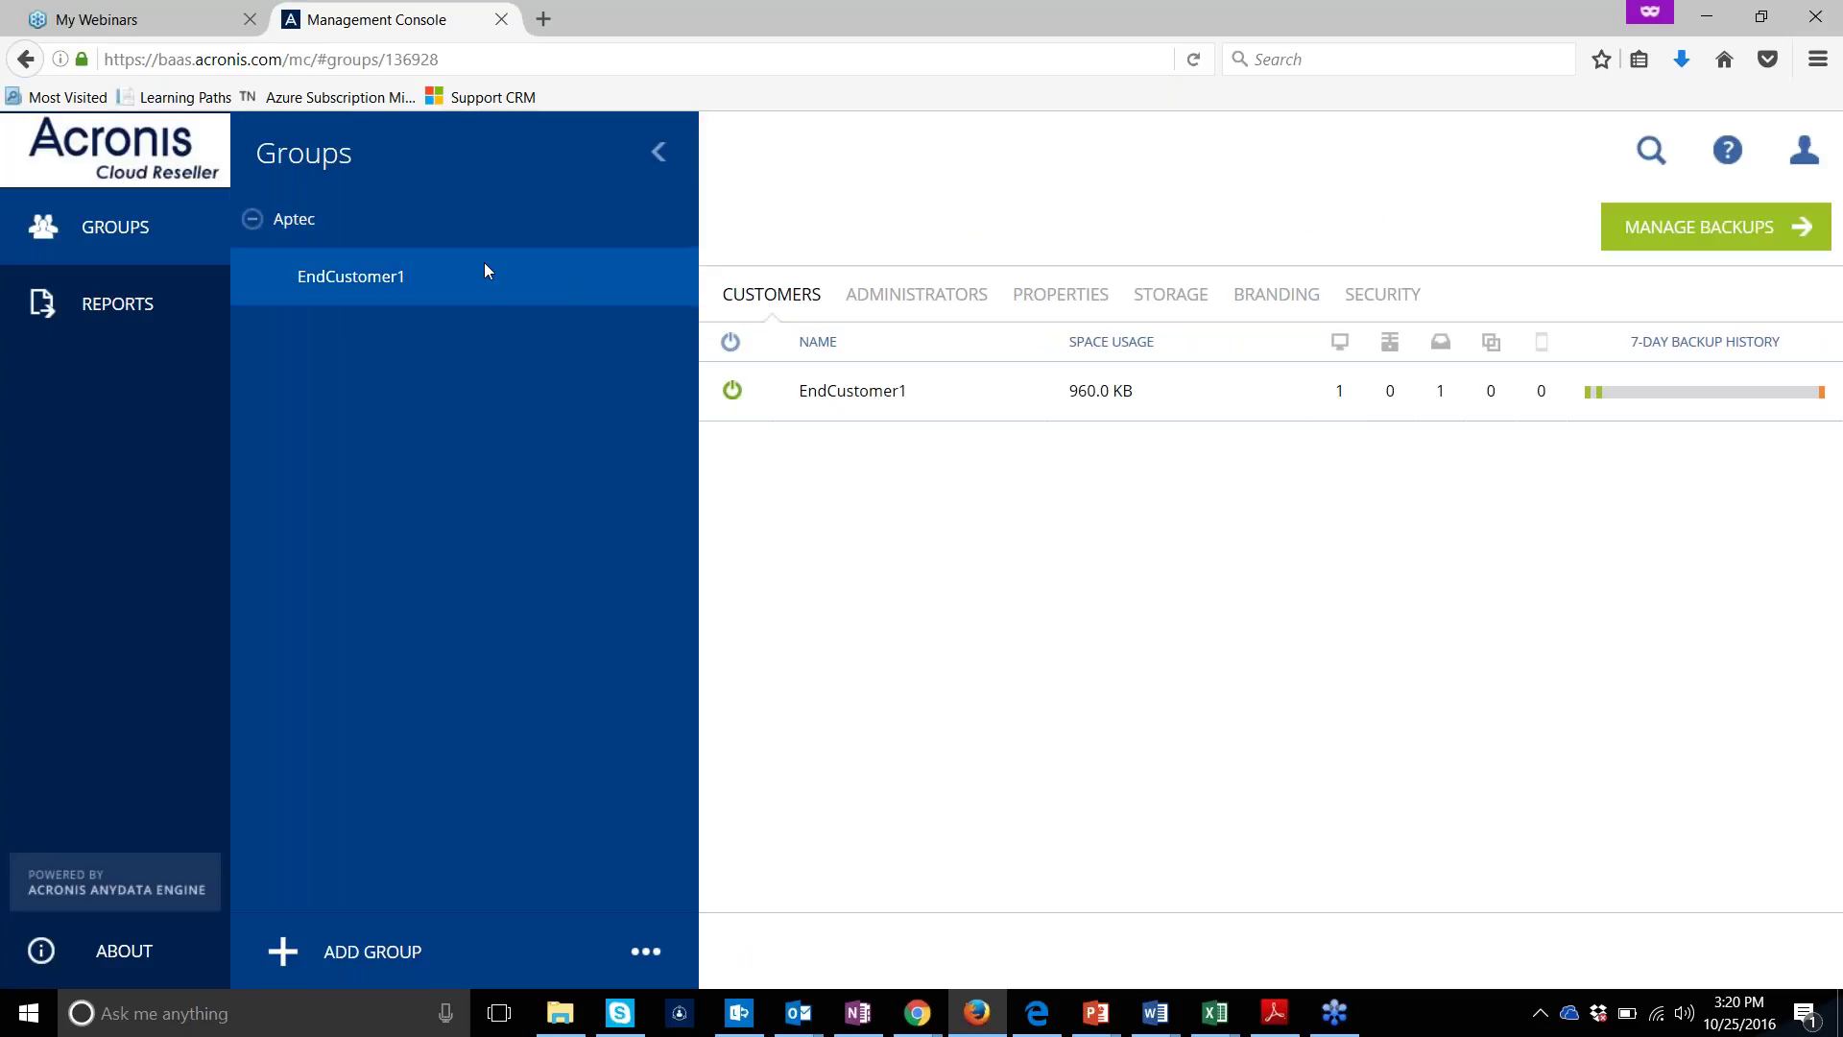
{"action": "left_click", "coordinate": [466, 223]}
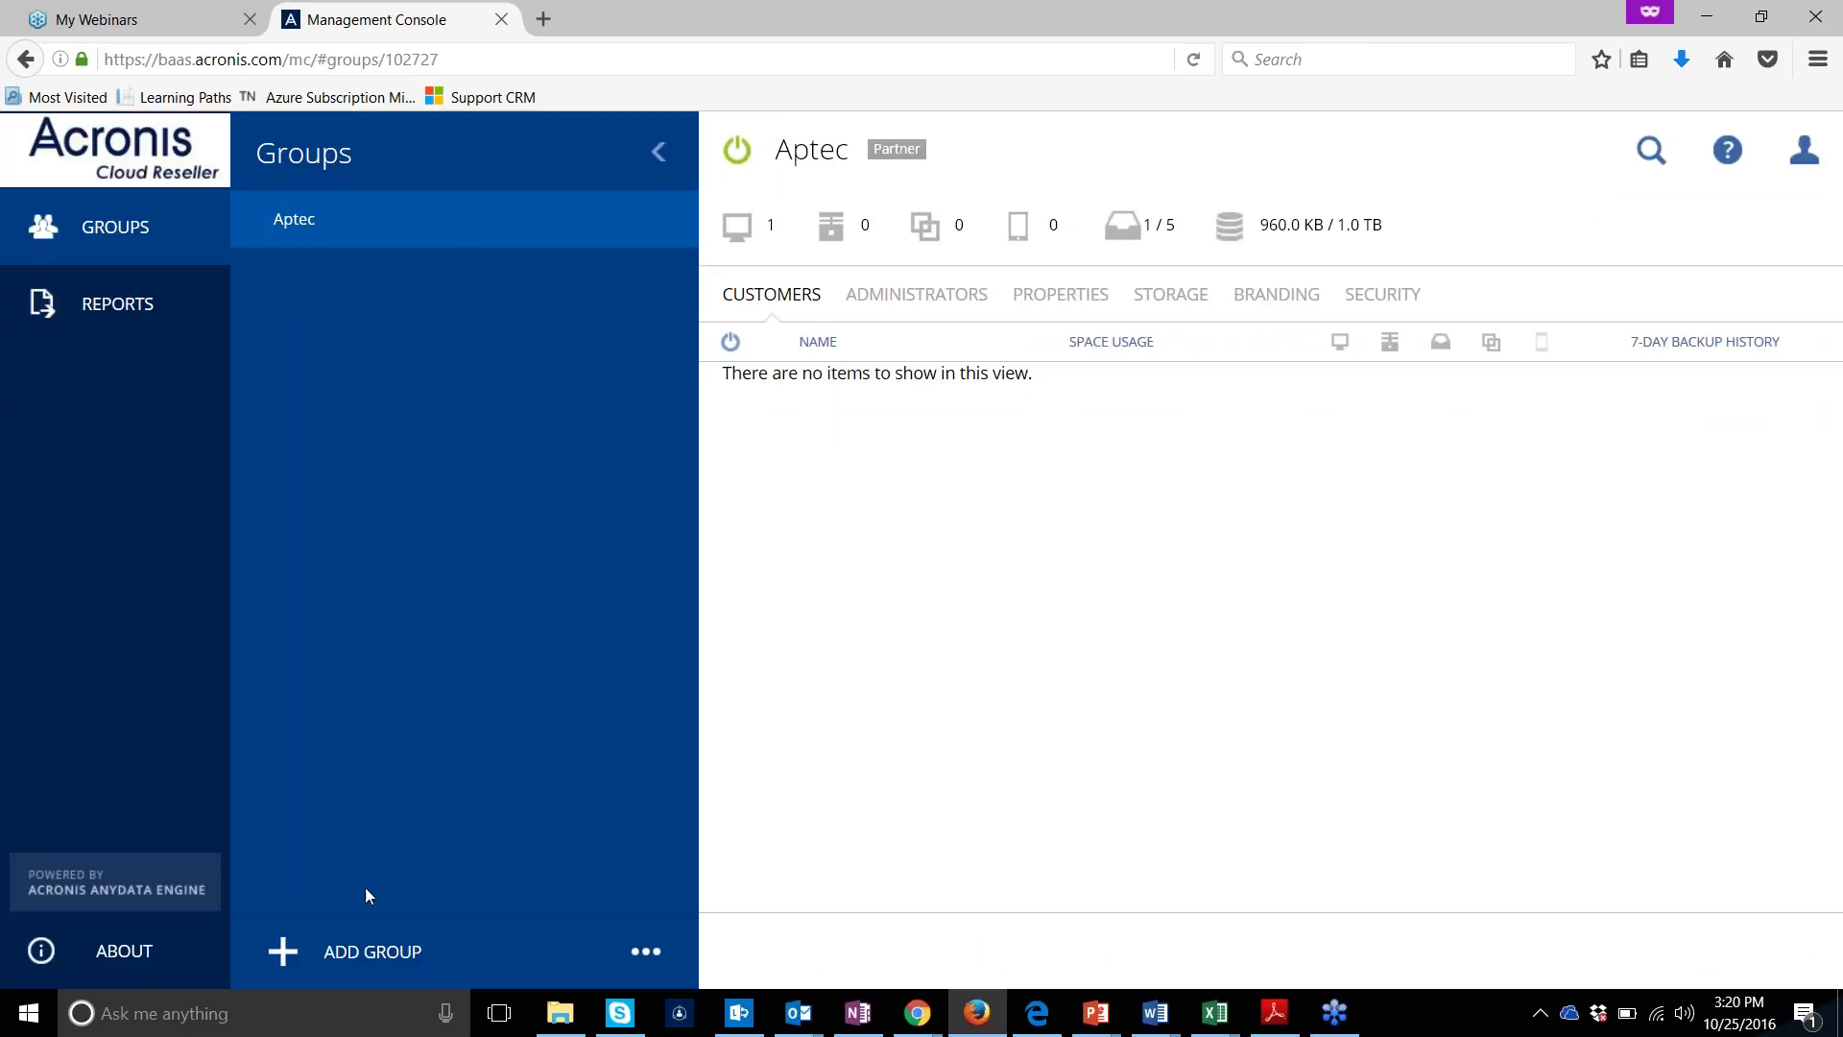
Start a new group named 'end customer2' with identifier user222 and type Customer
{"action": "left_click", "coordinate": [361, 961]}
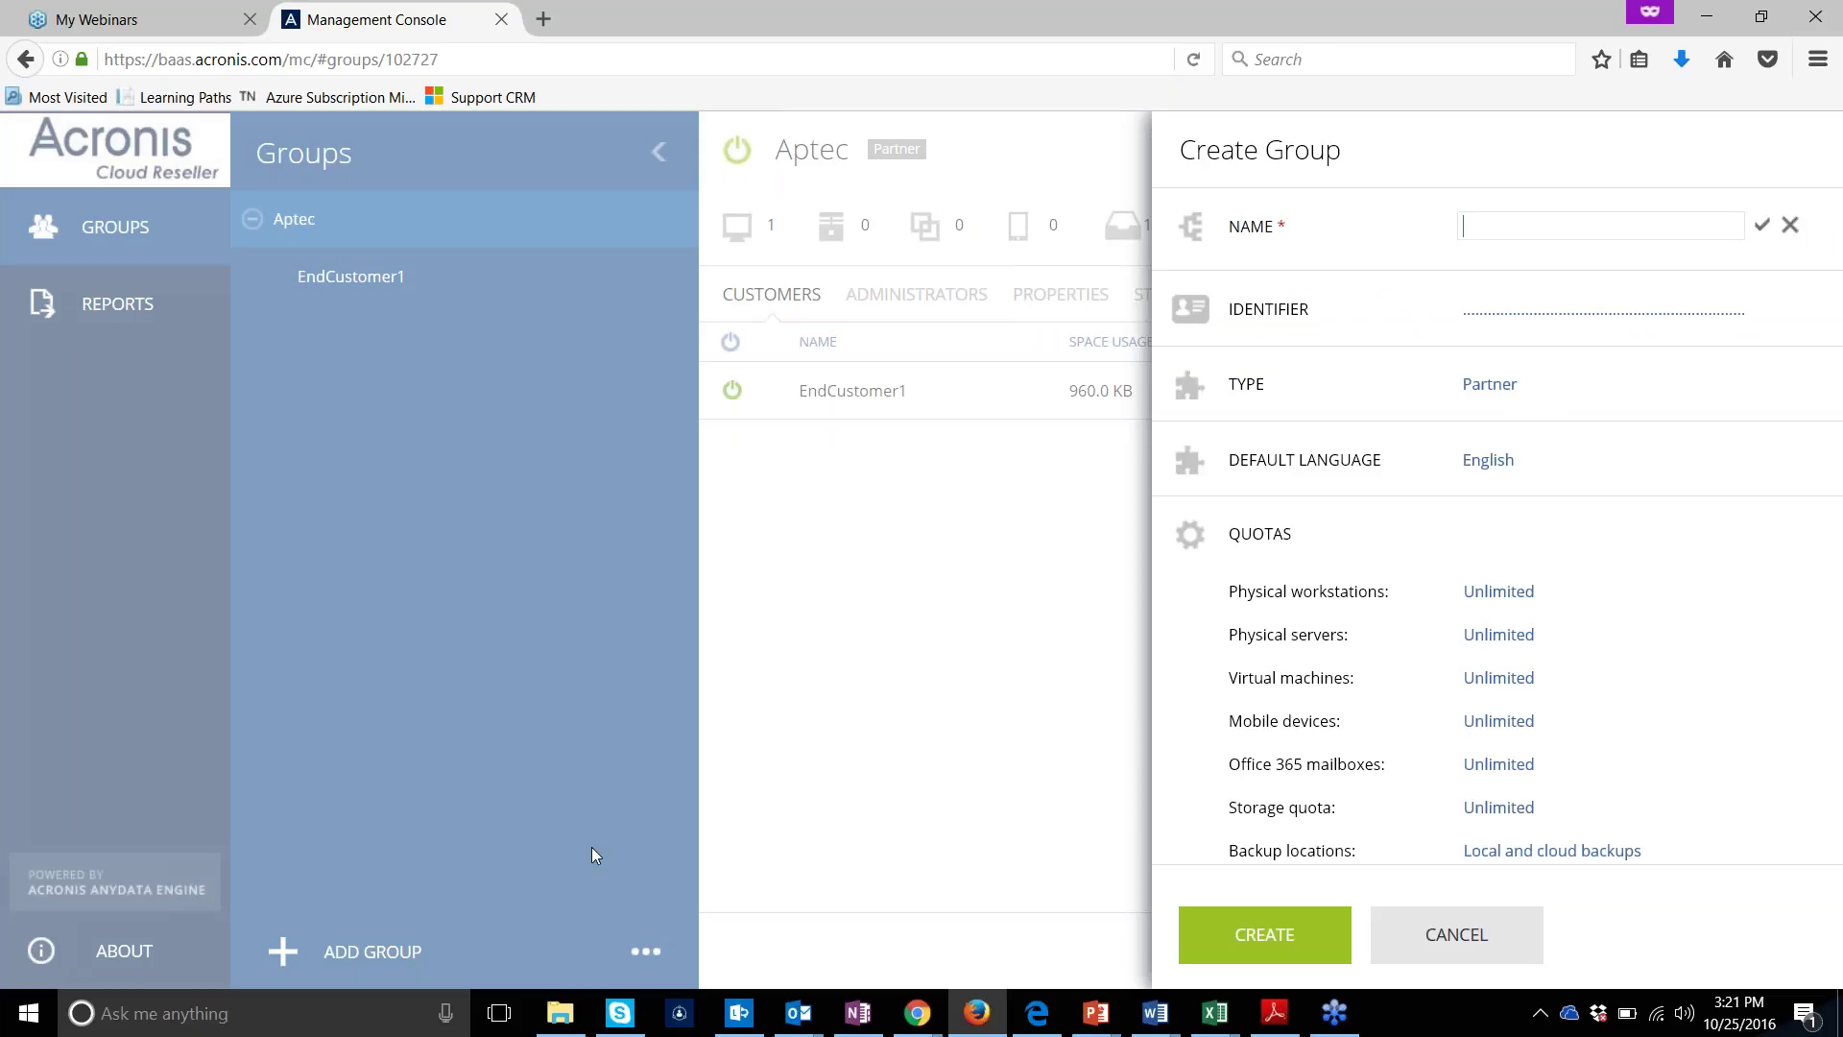
{"action": "type", "text": "end customer2"}
{"action": "key", "text": "Tab"}
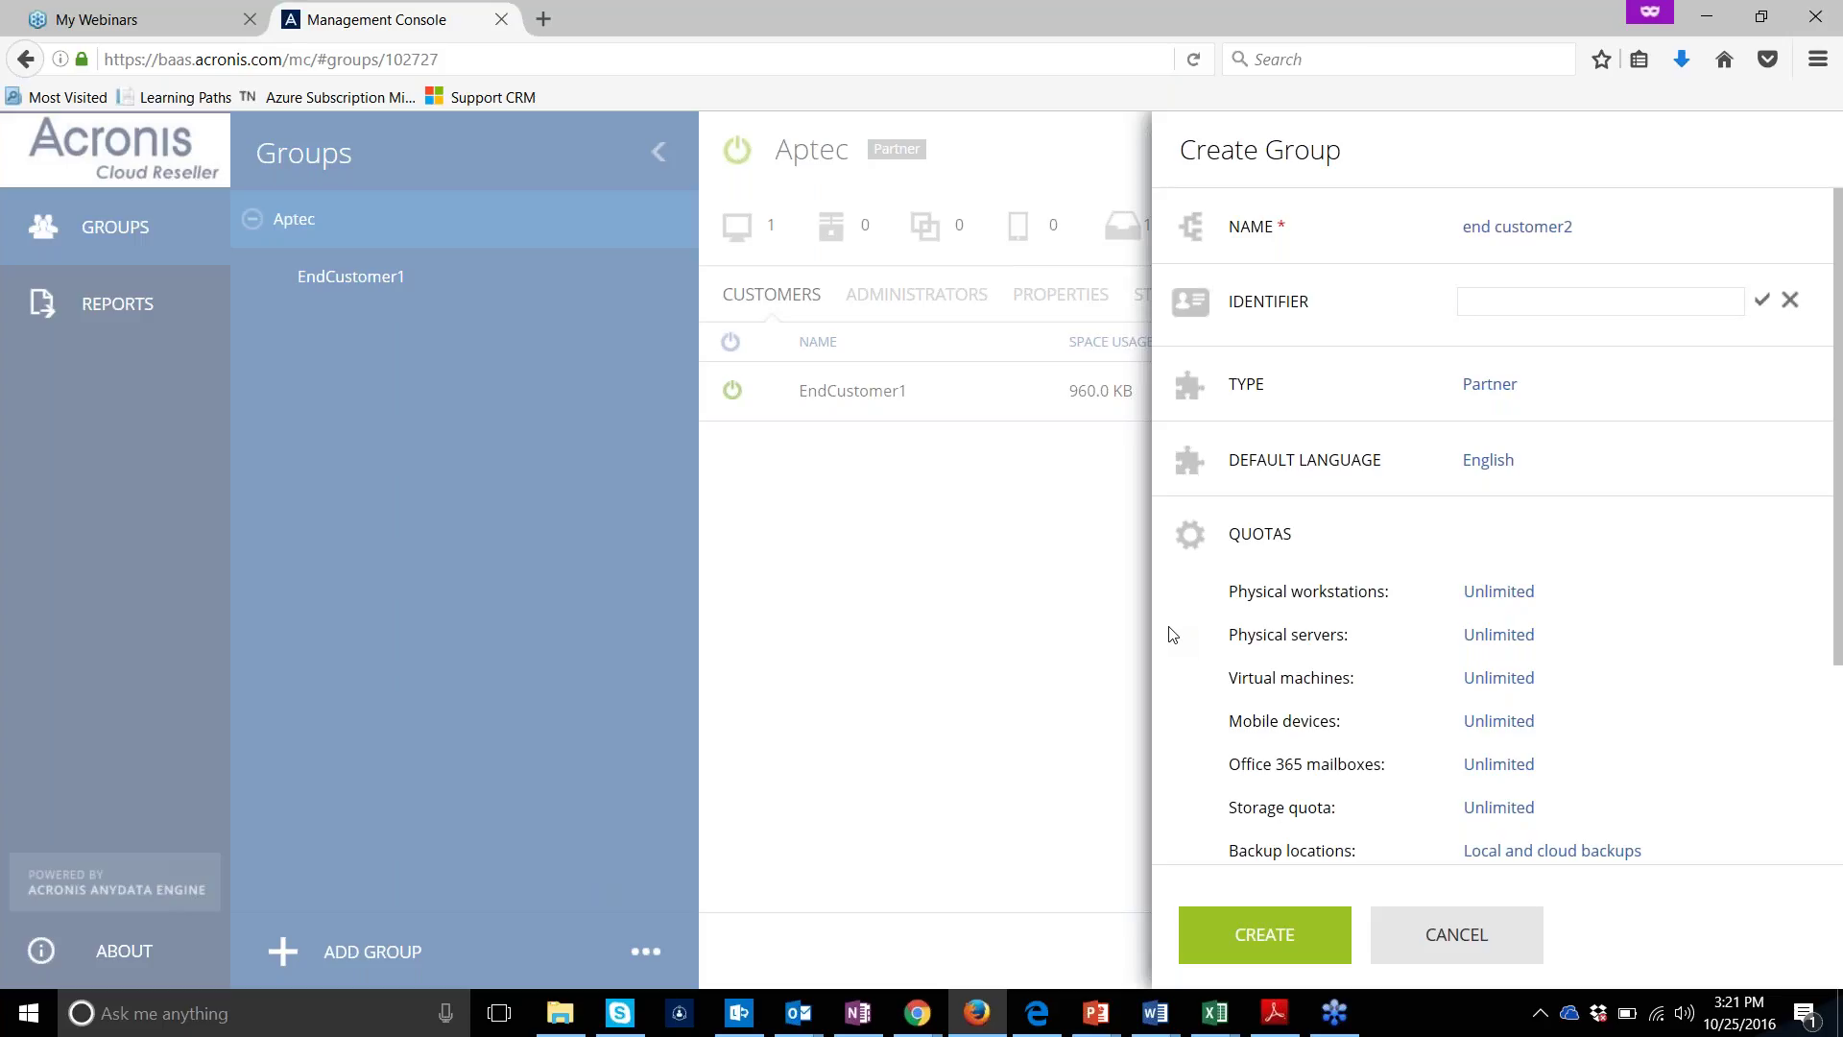
{"action": "type", "text": "user222"}
{"action": "key", "text": "Tab"}
{"action": "key", "text": "alt+Down"}
{"action": "key", "text": "Down"}
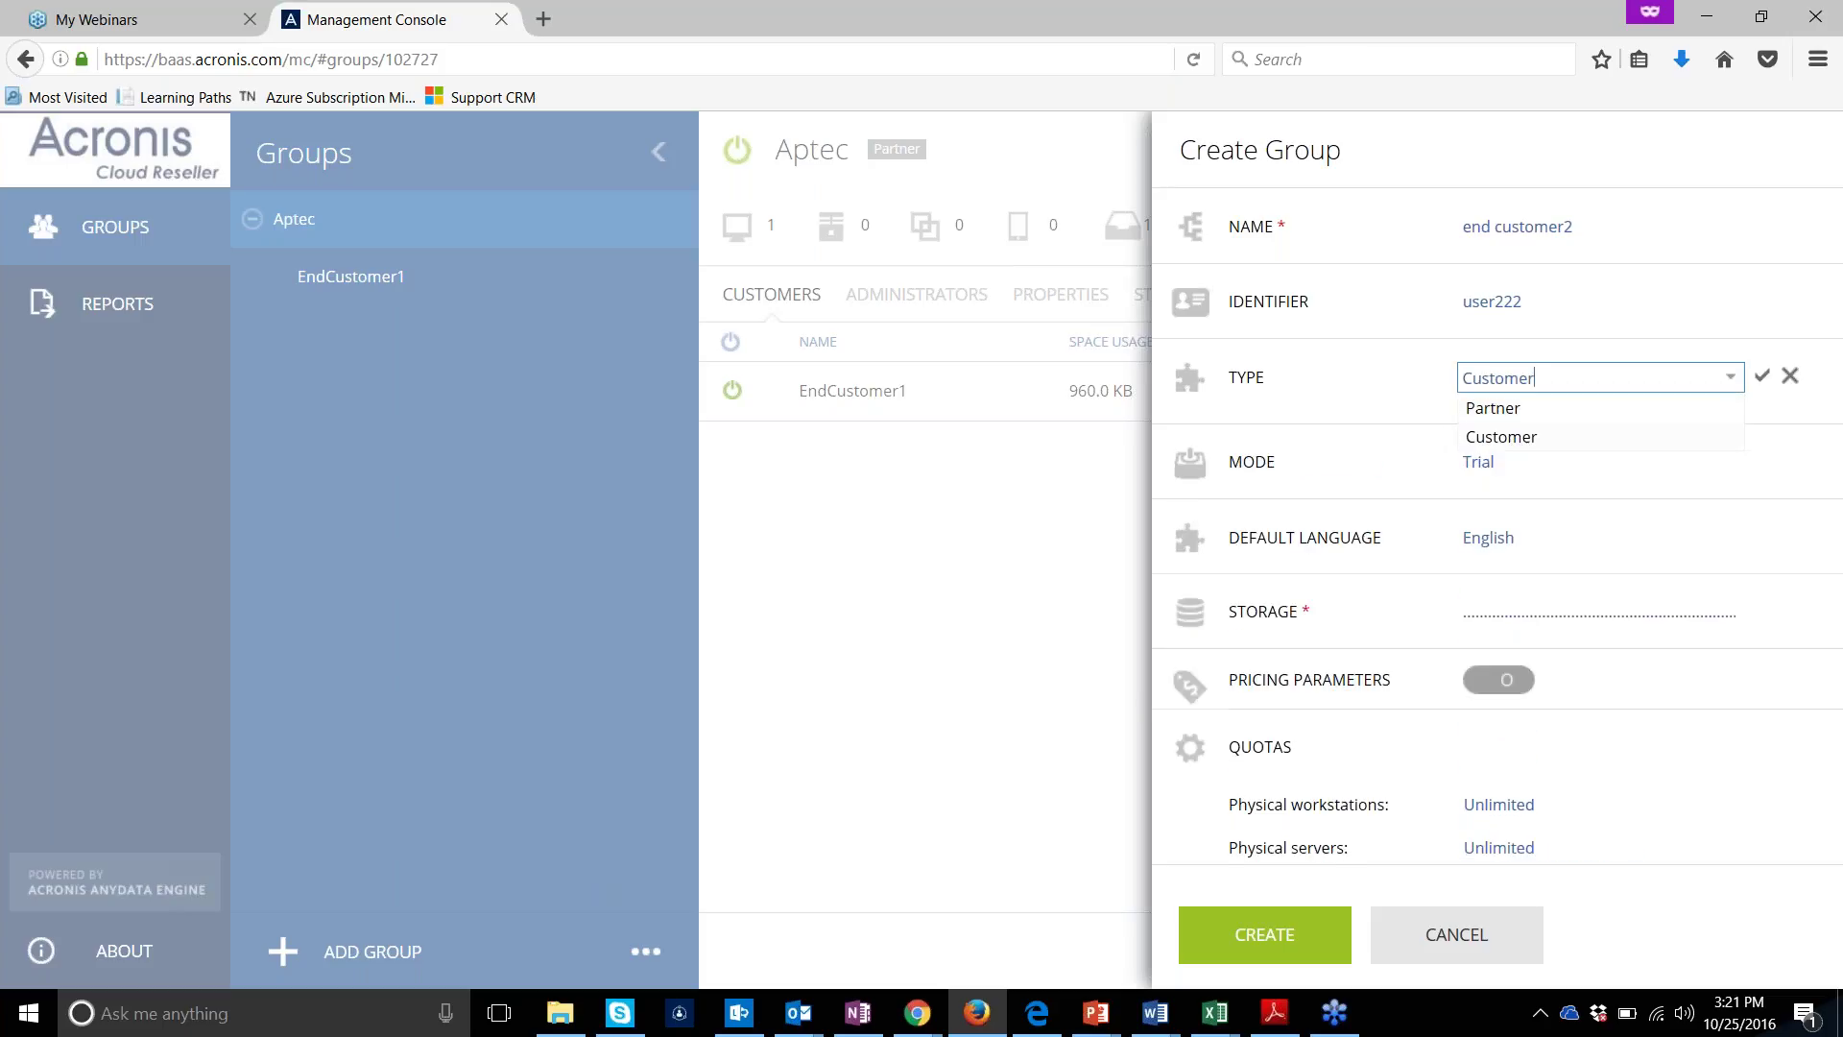
{"action": "key", "text": "Return"}
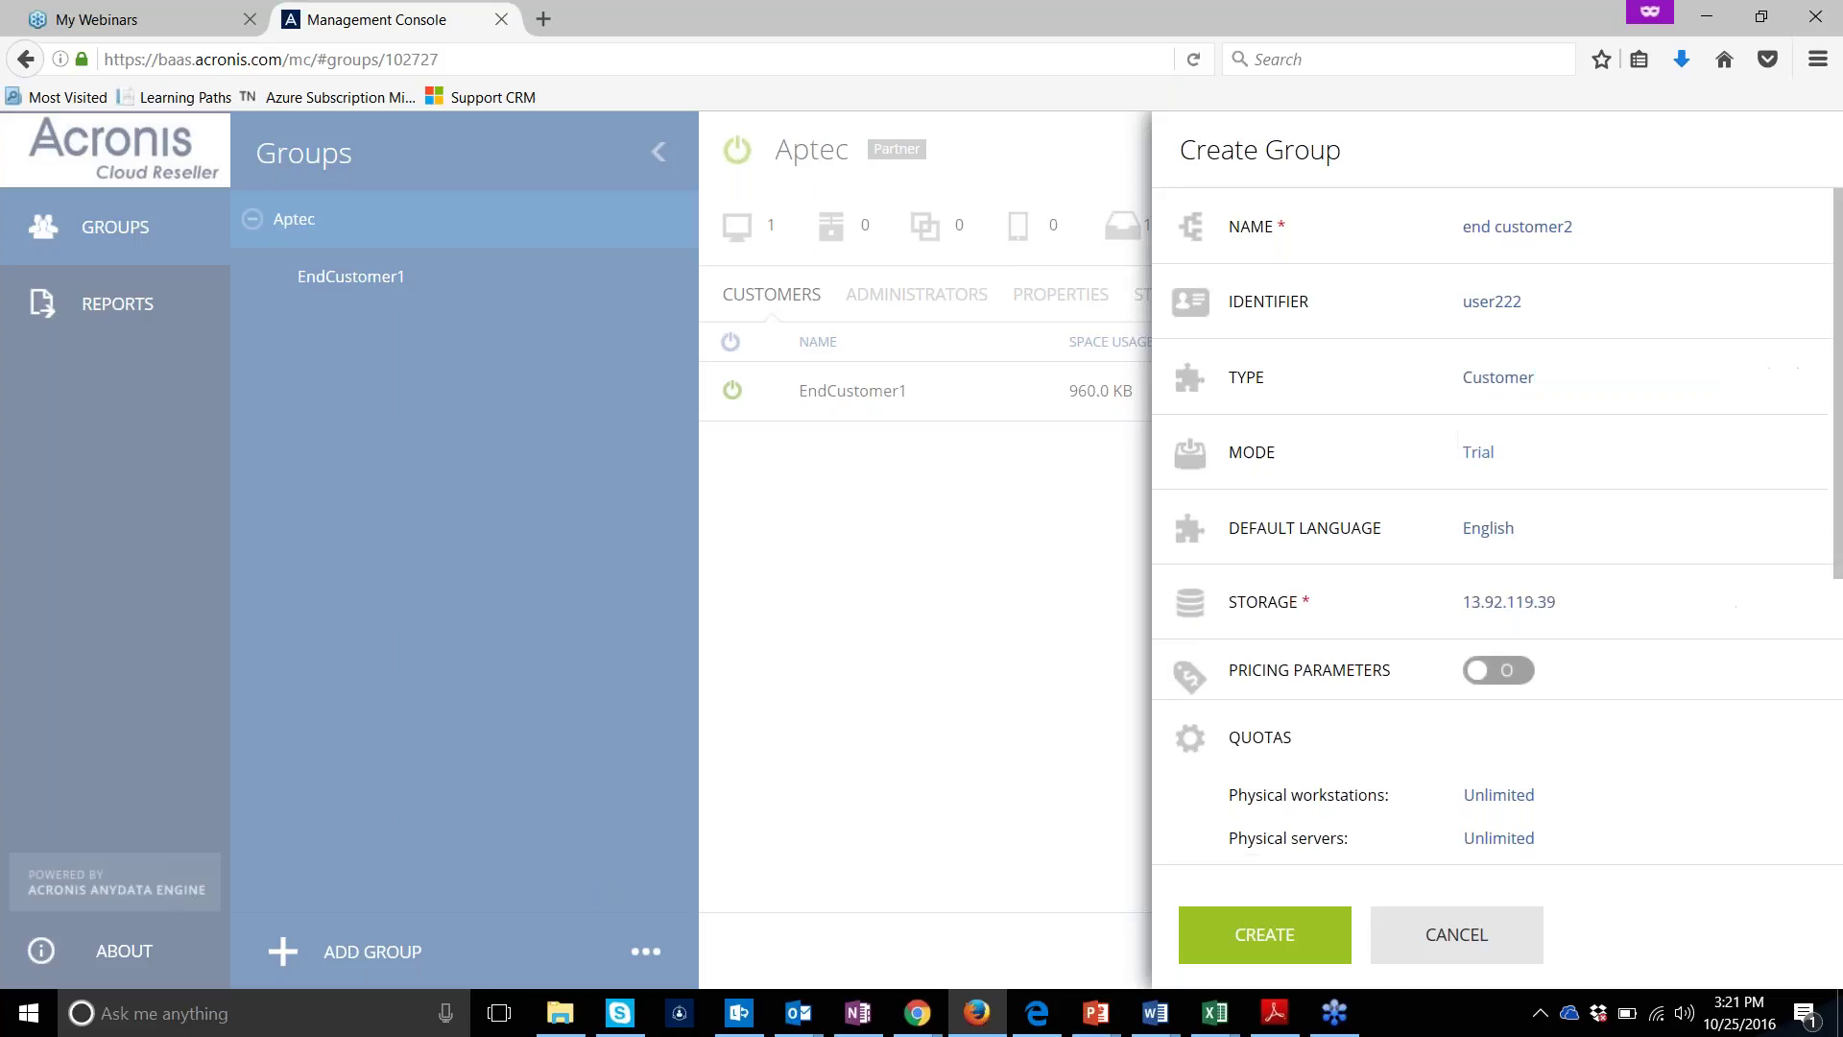
Set the group's storage to fes-baas.acronis.com and create the group
{"action": "left_click", "coordinate": [1511, 602]}
{"action": "key", "text": "alt+Down"}
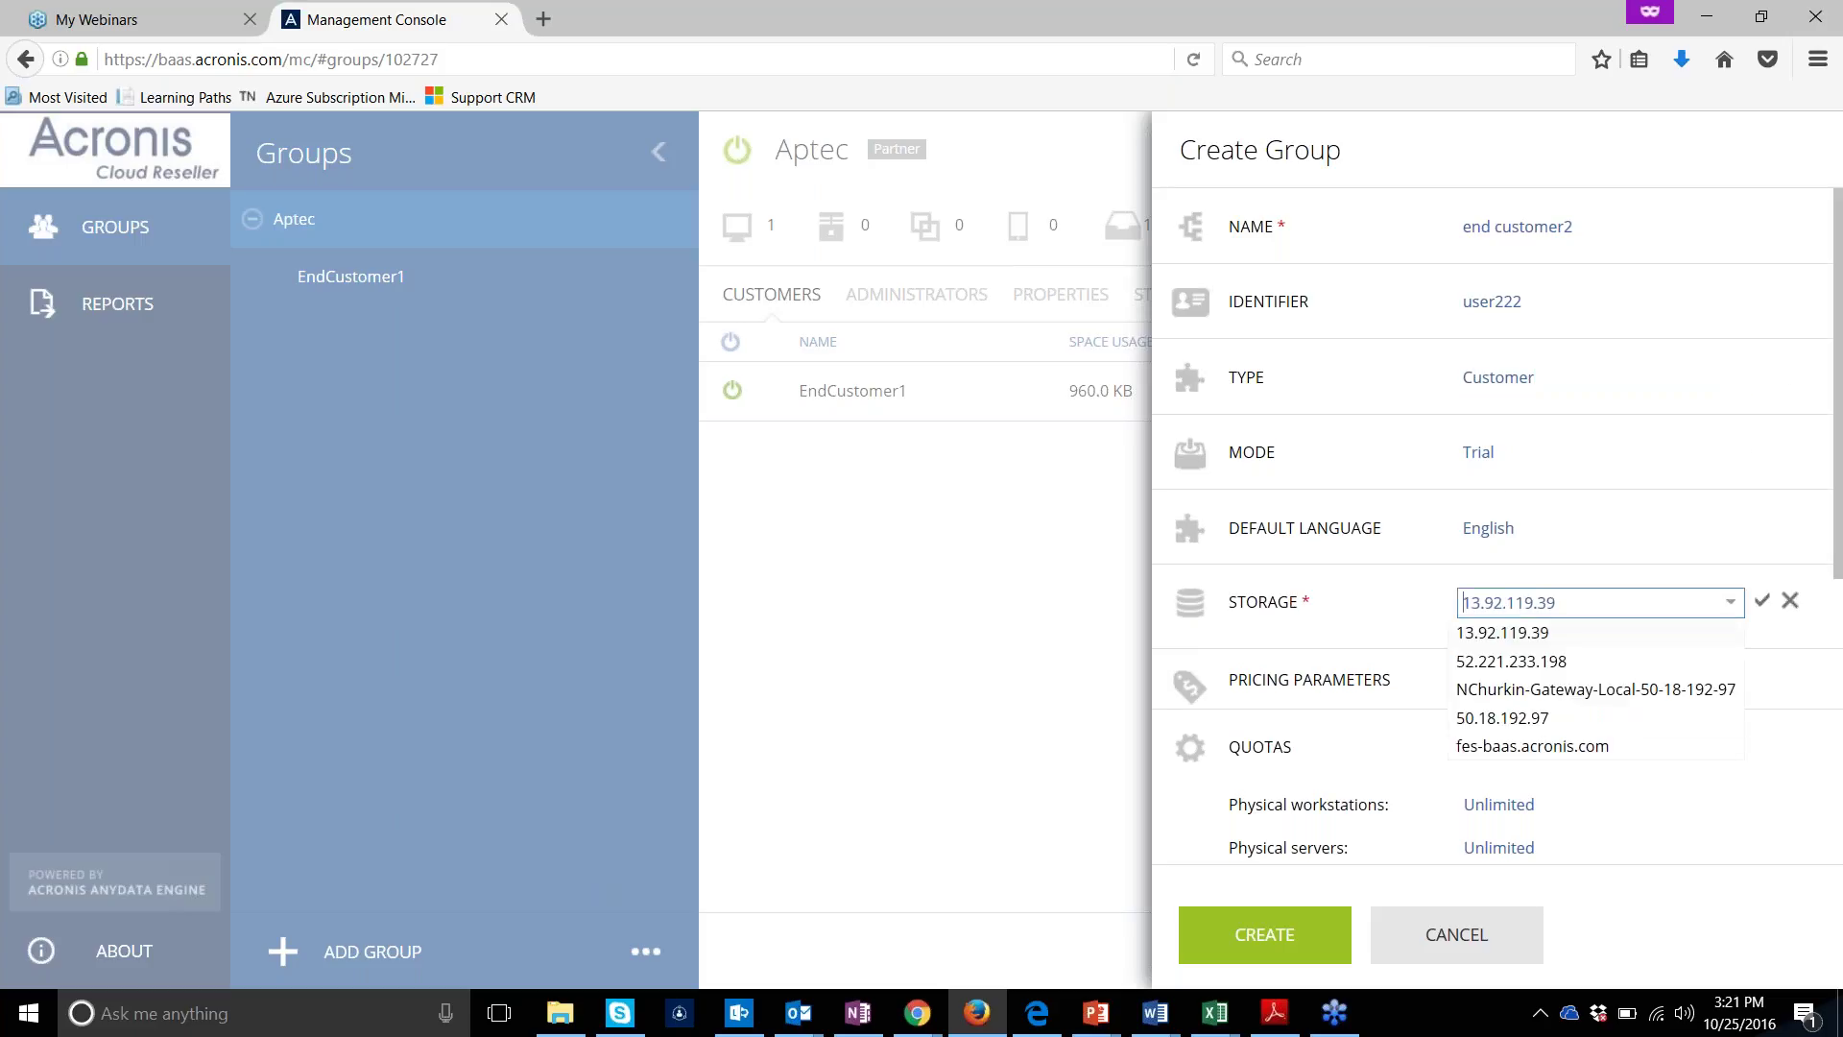
{"action": "left_click", "coordinate": [1547, 748]}
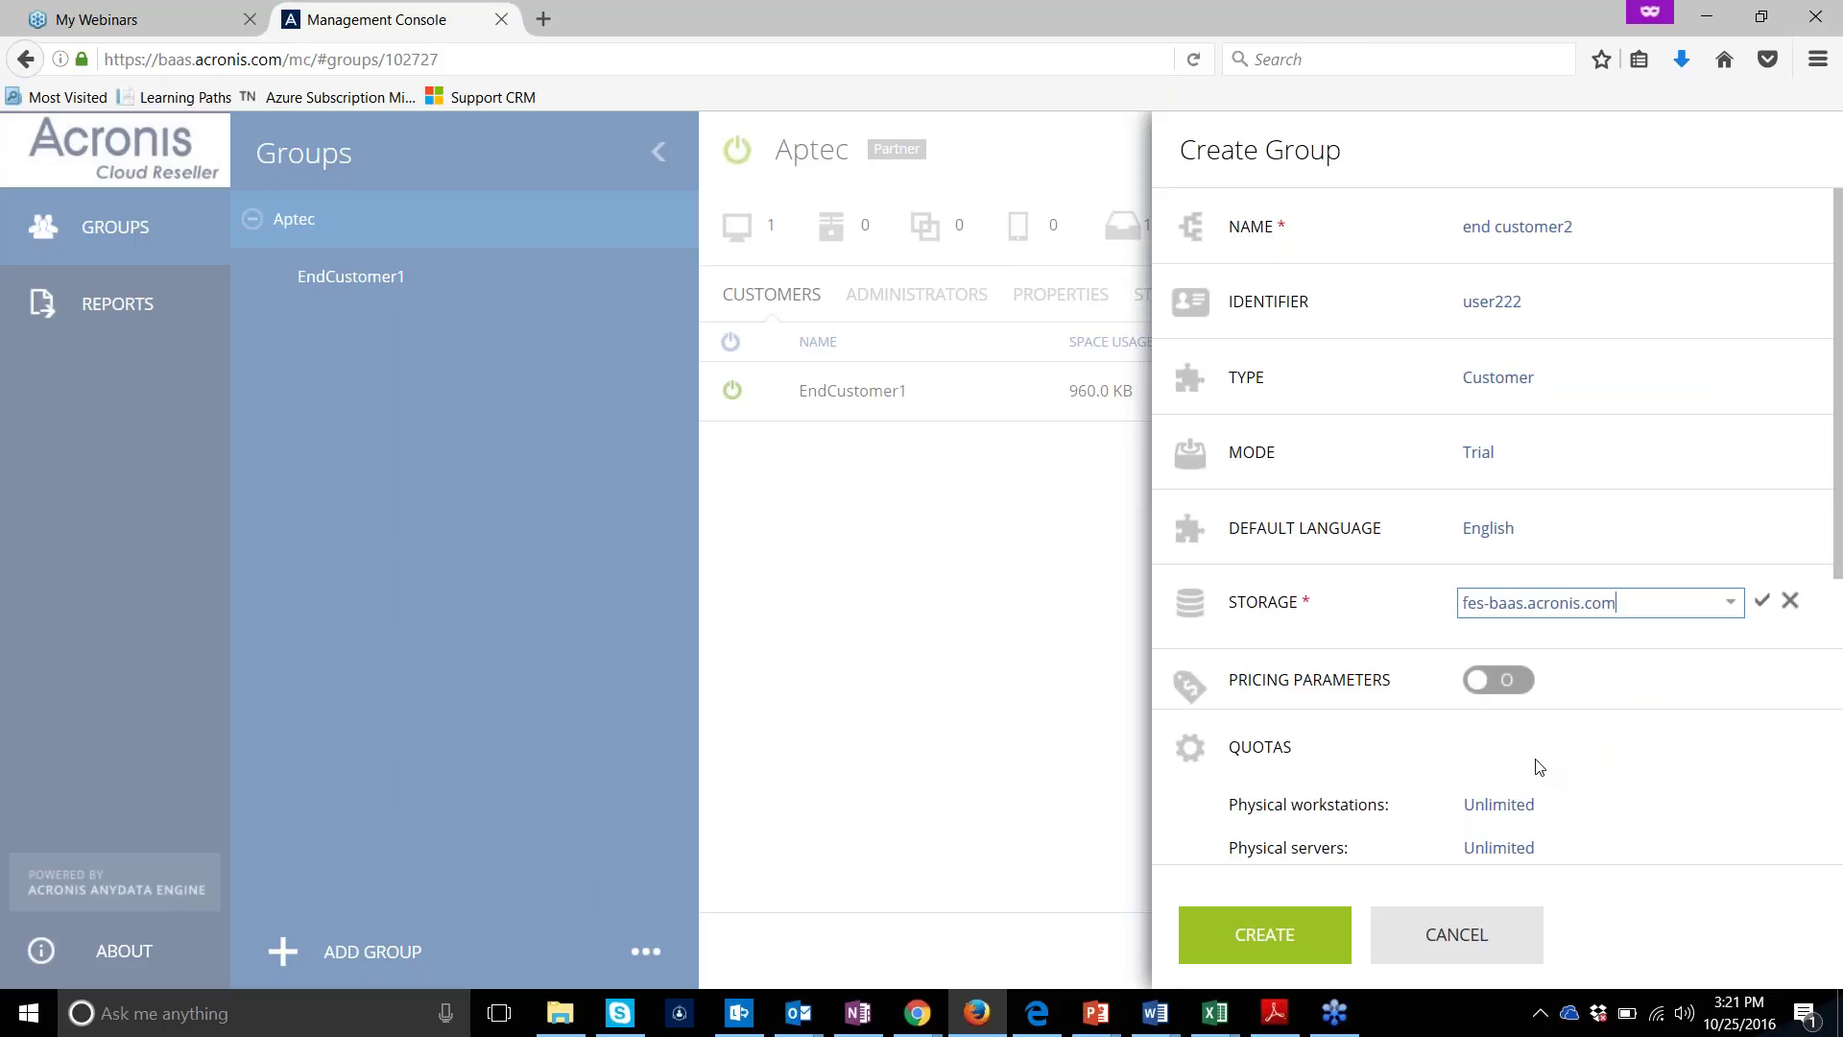
{"action": "left_click_drag", "start_coordinate": [1837, 568], "coordinate": [1837, 936]}
{"action": "left_click", "coordinate": [1406, 926]}
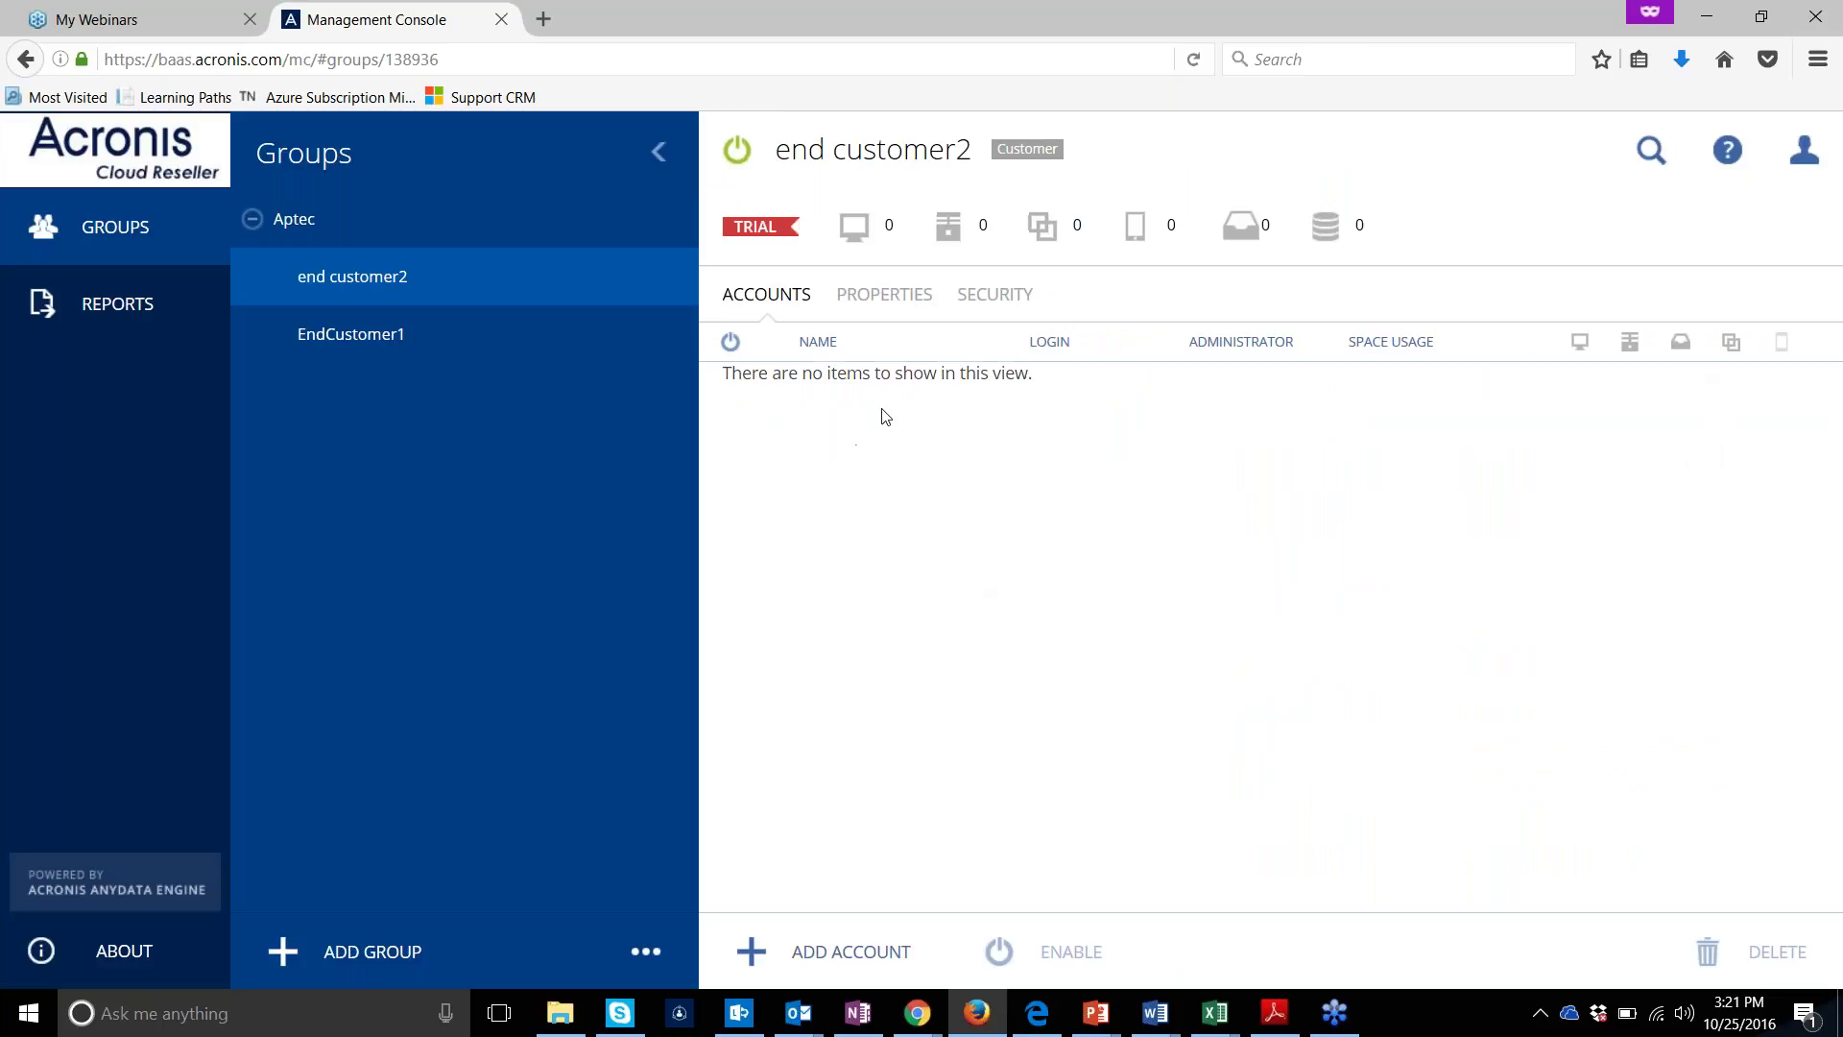
Start a new account with login user222, the customer's e-mail and first name user222
{"action": "left_click", "coordinate": [847, 980]}
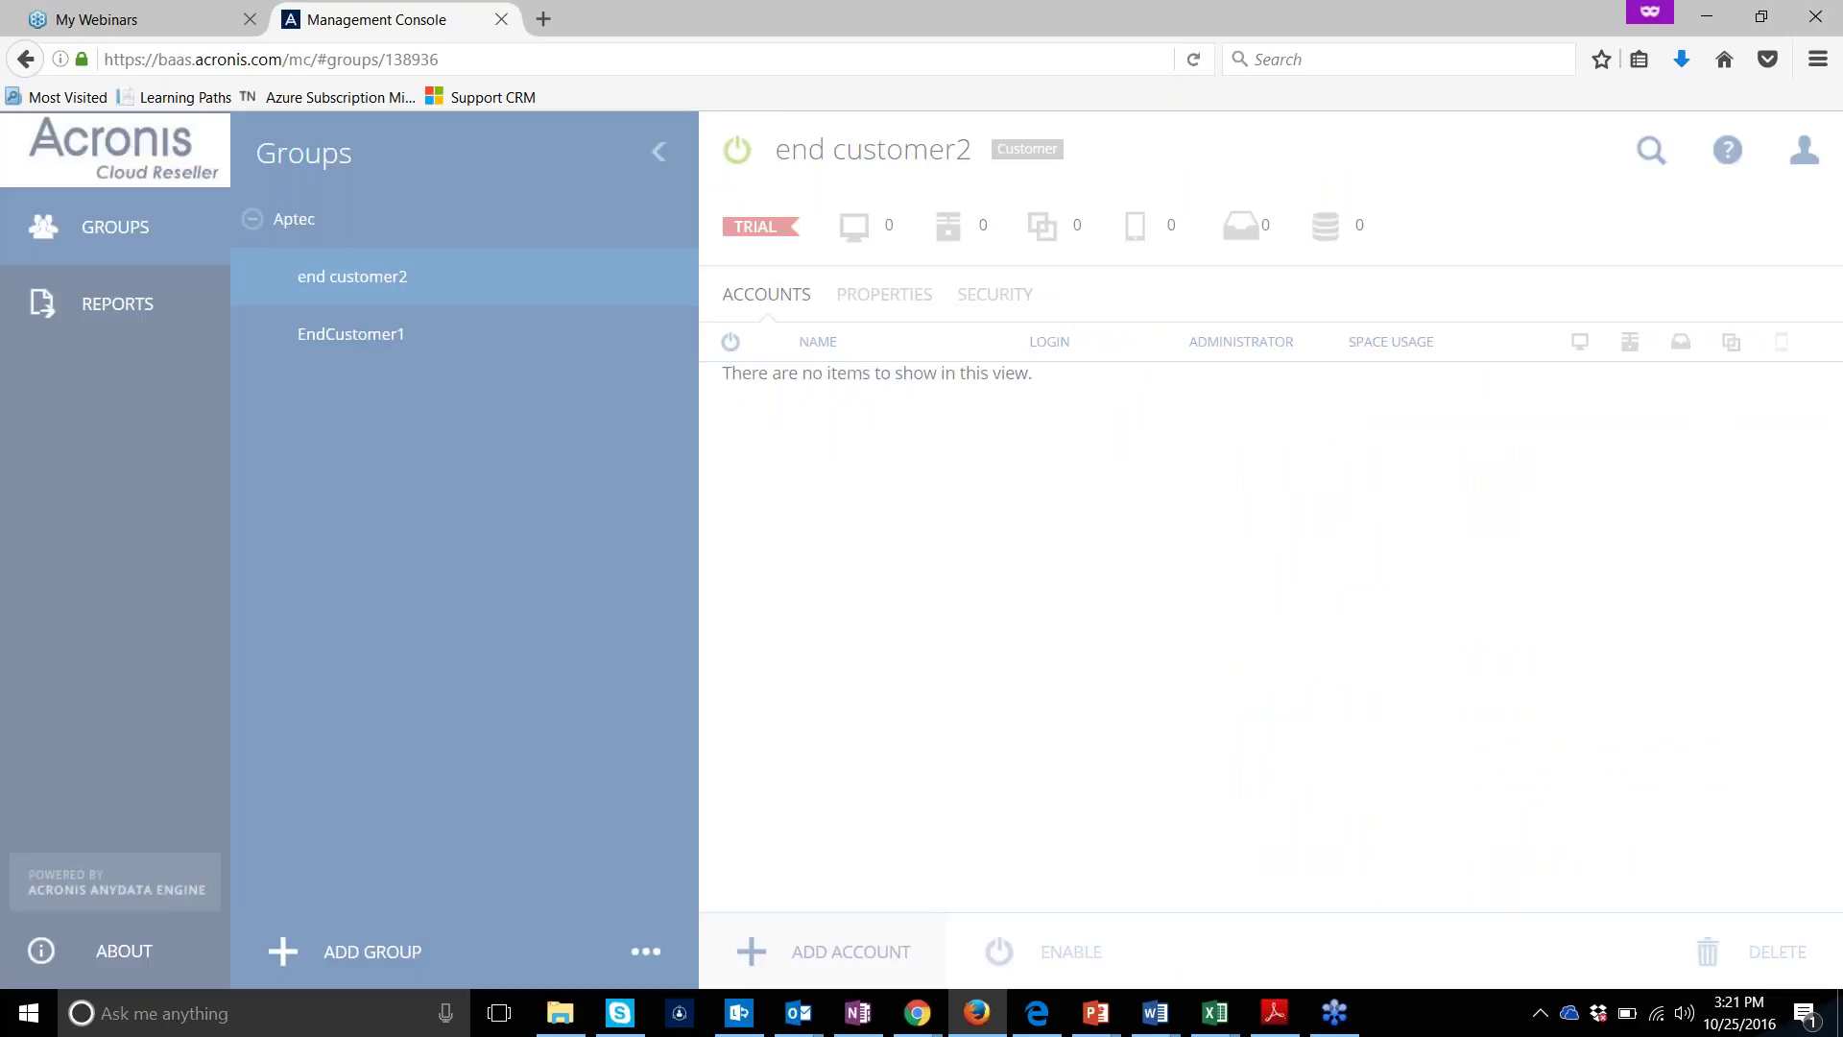
{"action": "type", "text": "user222"}
{"action": "key", "text": "Tab"}
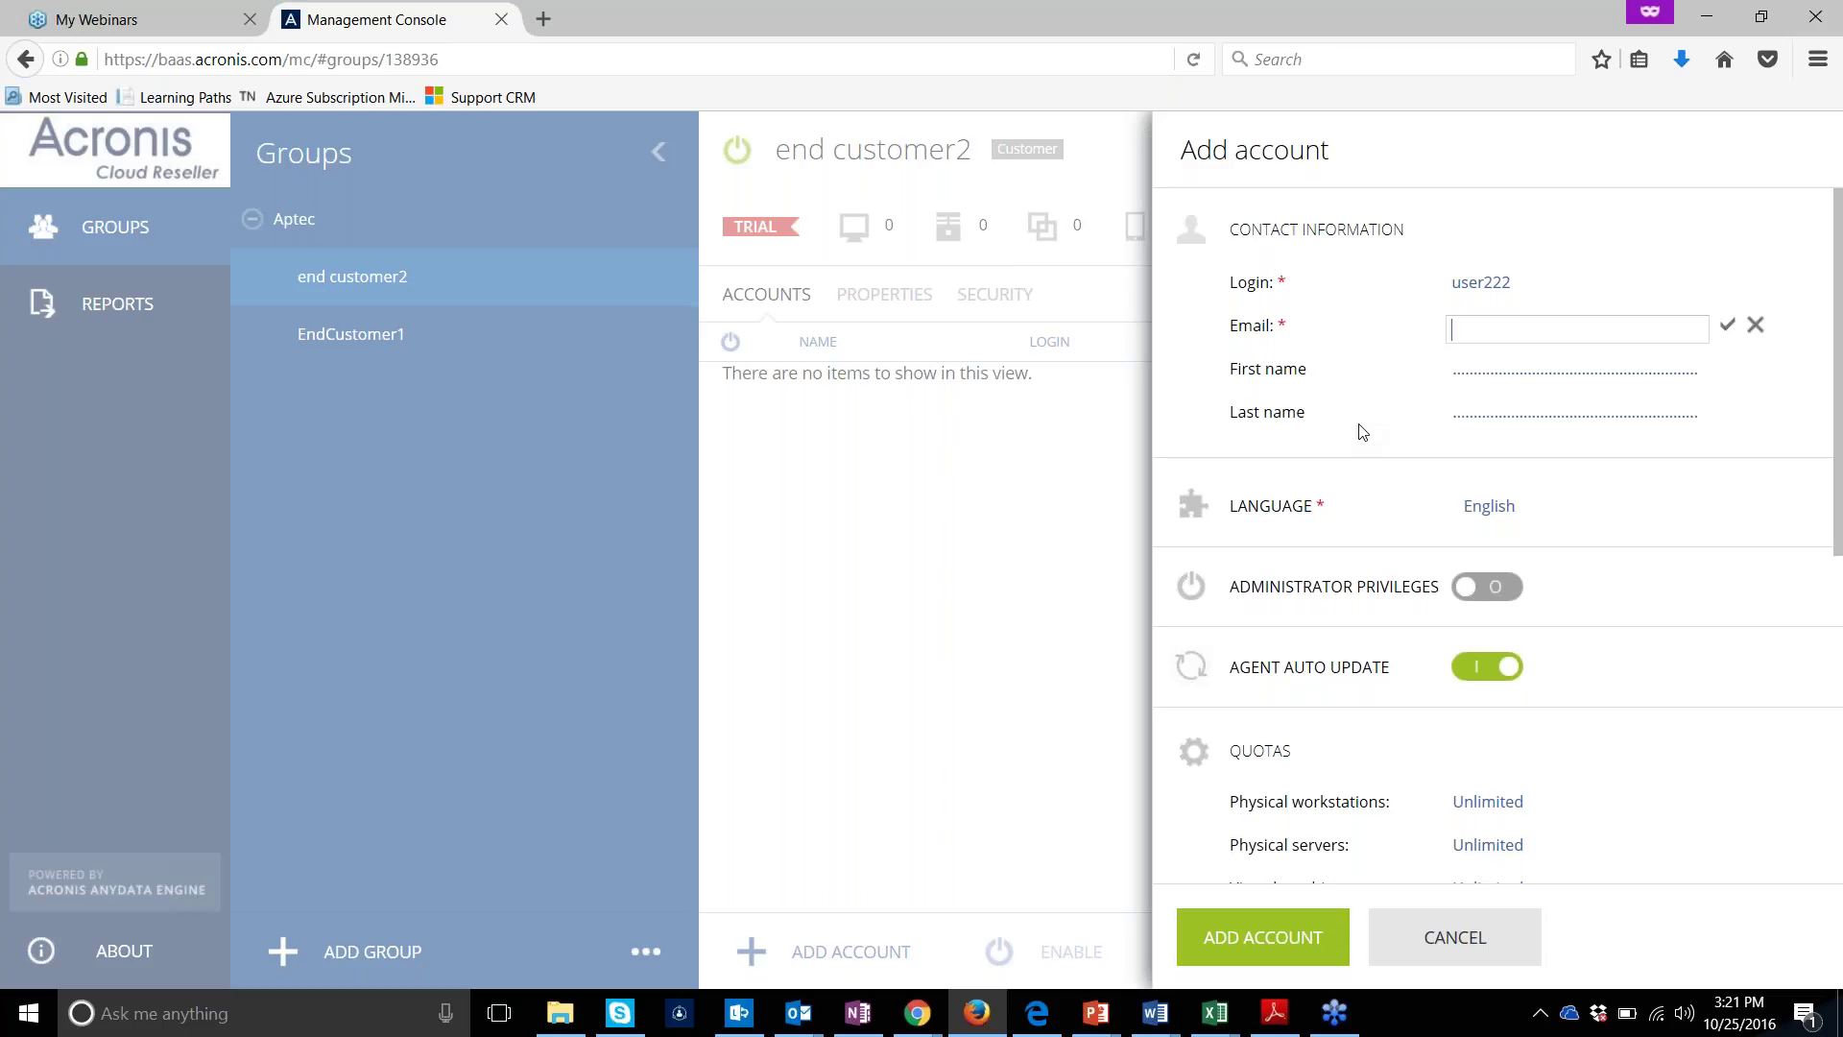
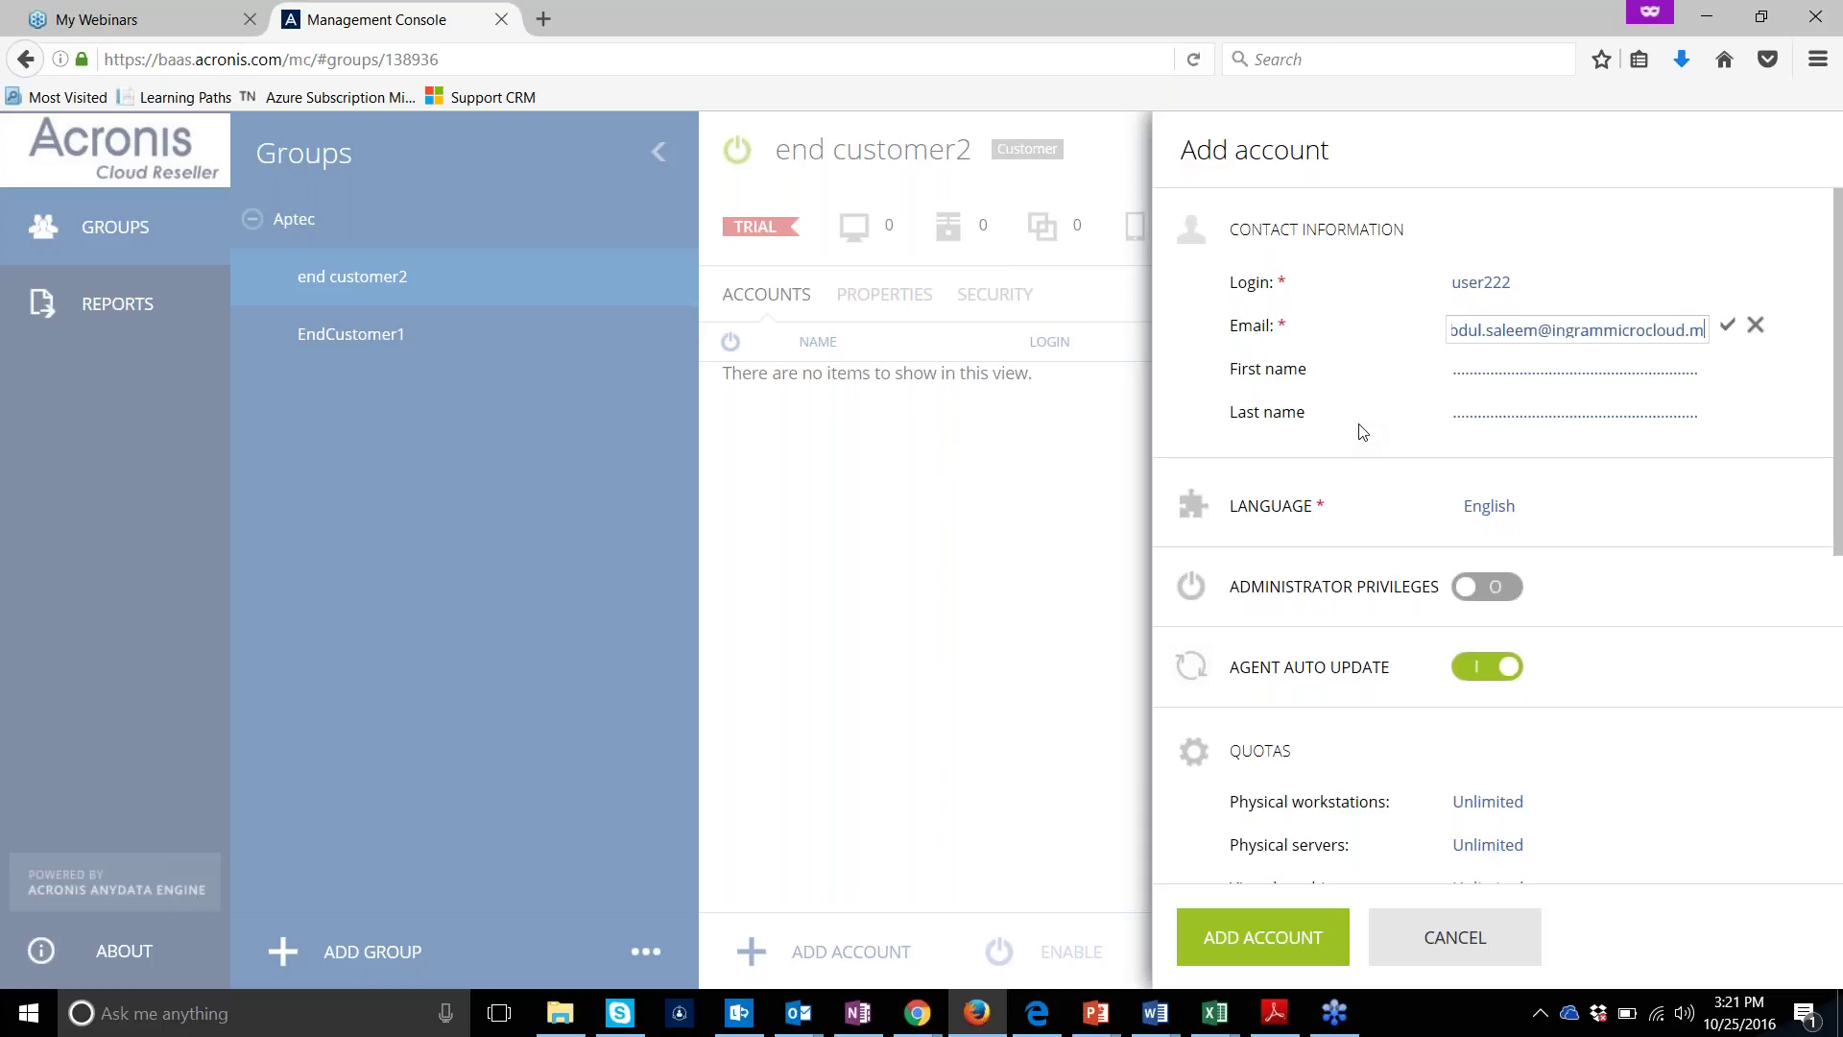
{"action": "key", "text": "Tab"}
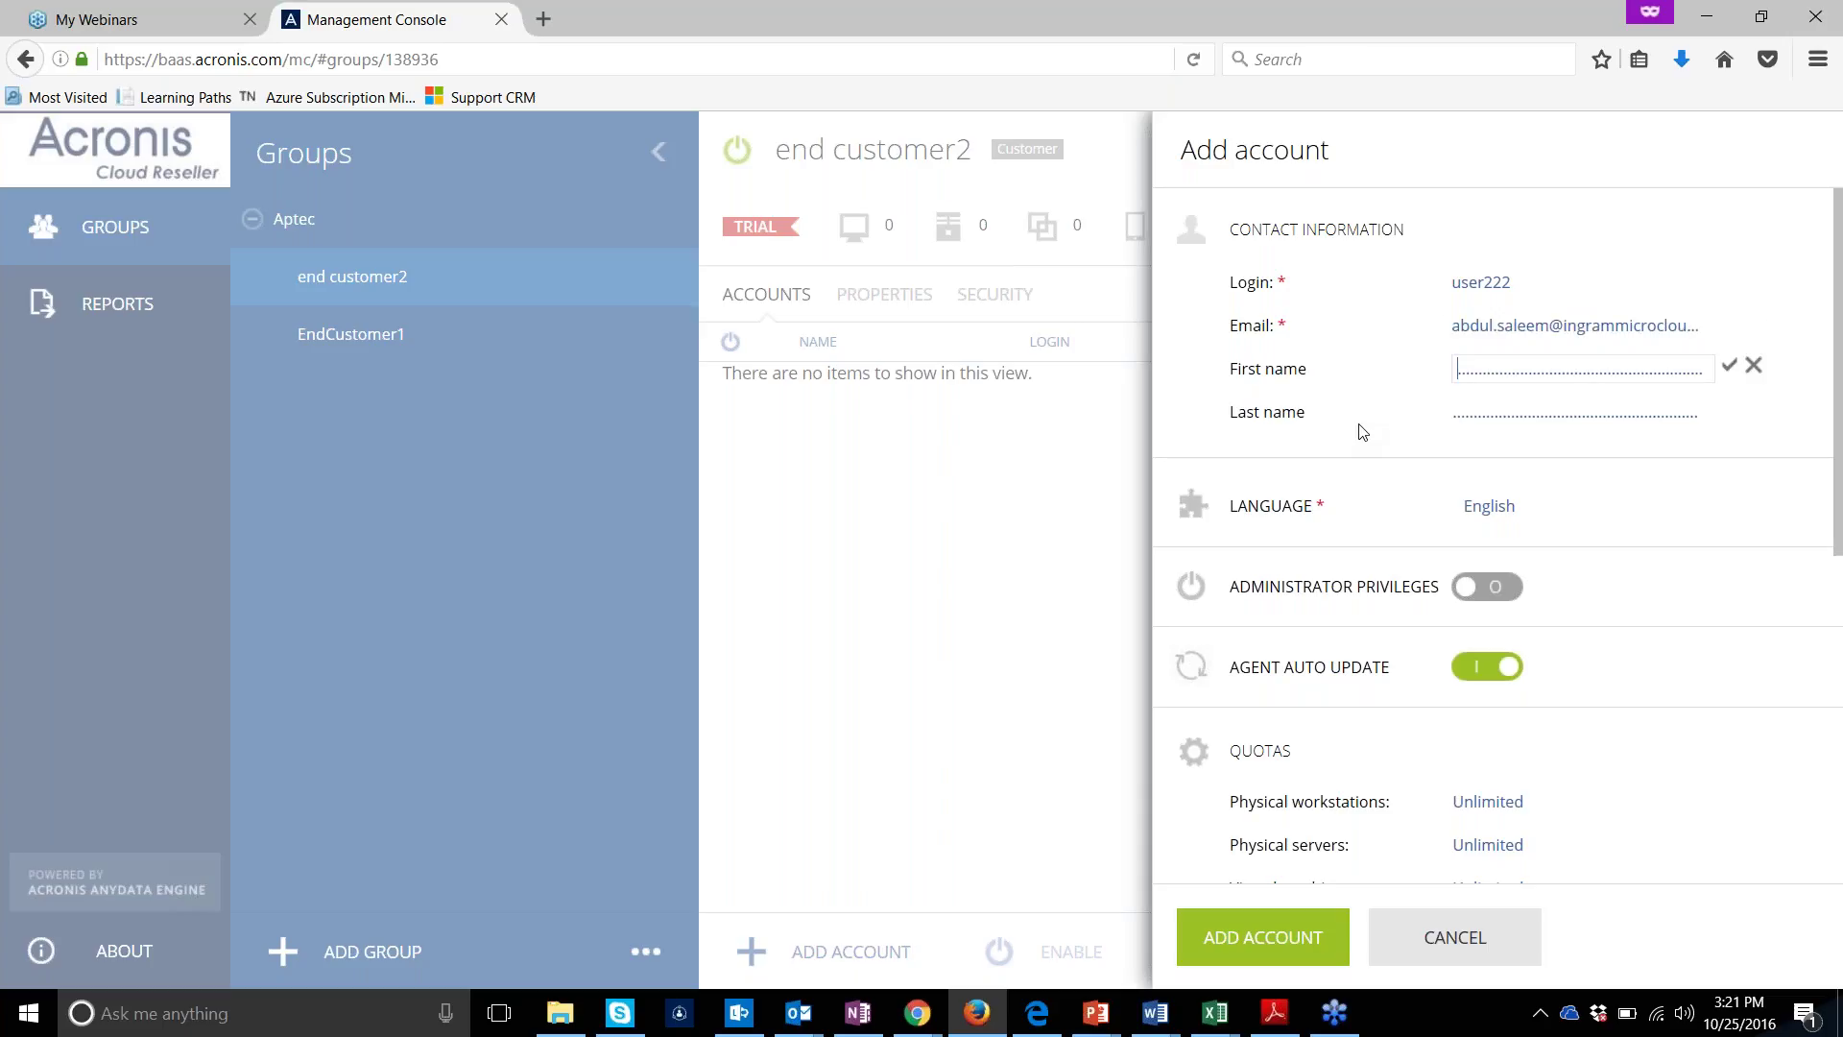
{"action": "type", "text": "Abdul"}
{"action": "key", "text": "ctrl+a"}
{"action": "type", "text": "user222"}
{"action": "key", "text": "Tab"}
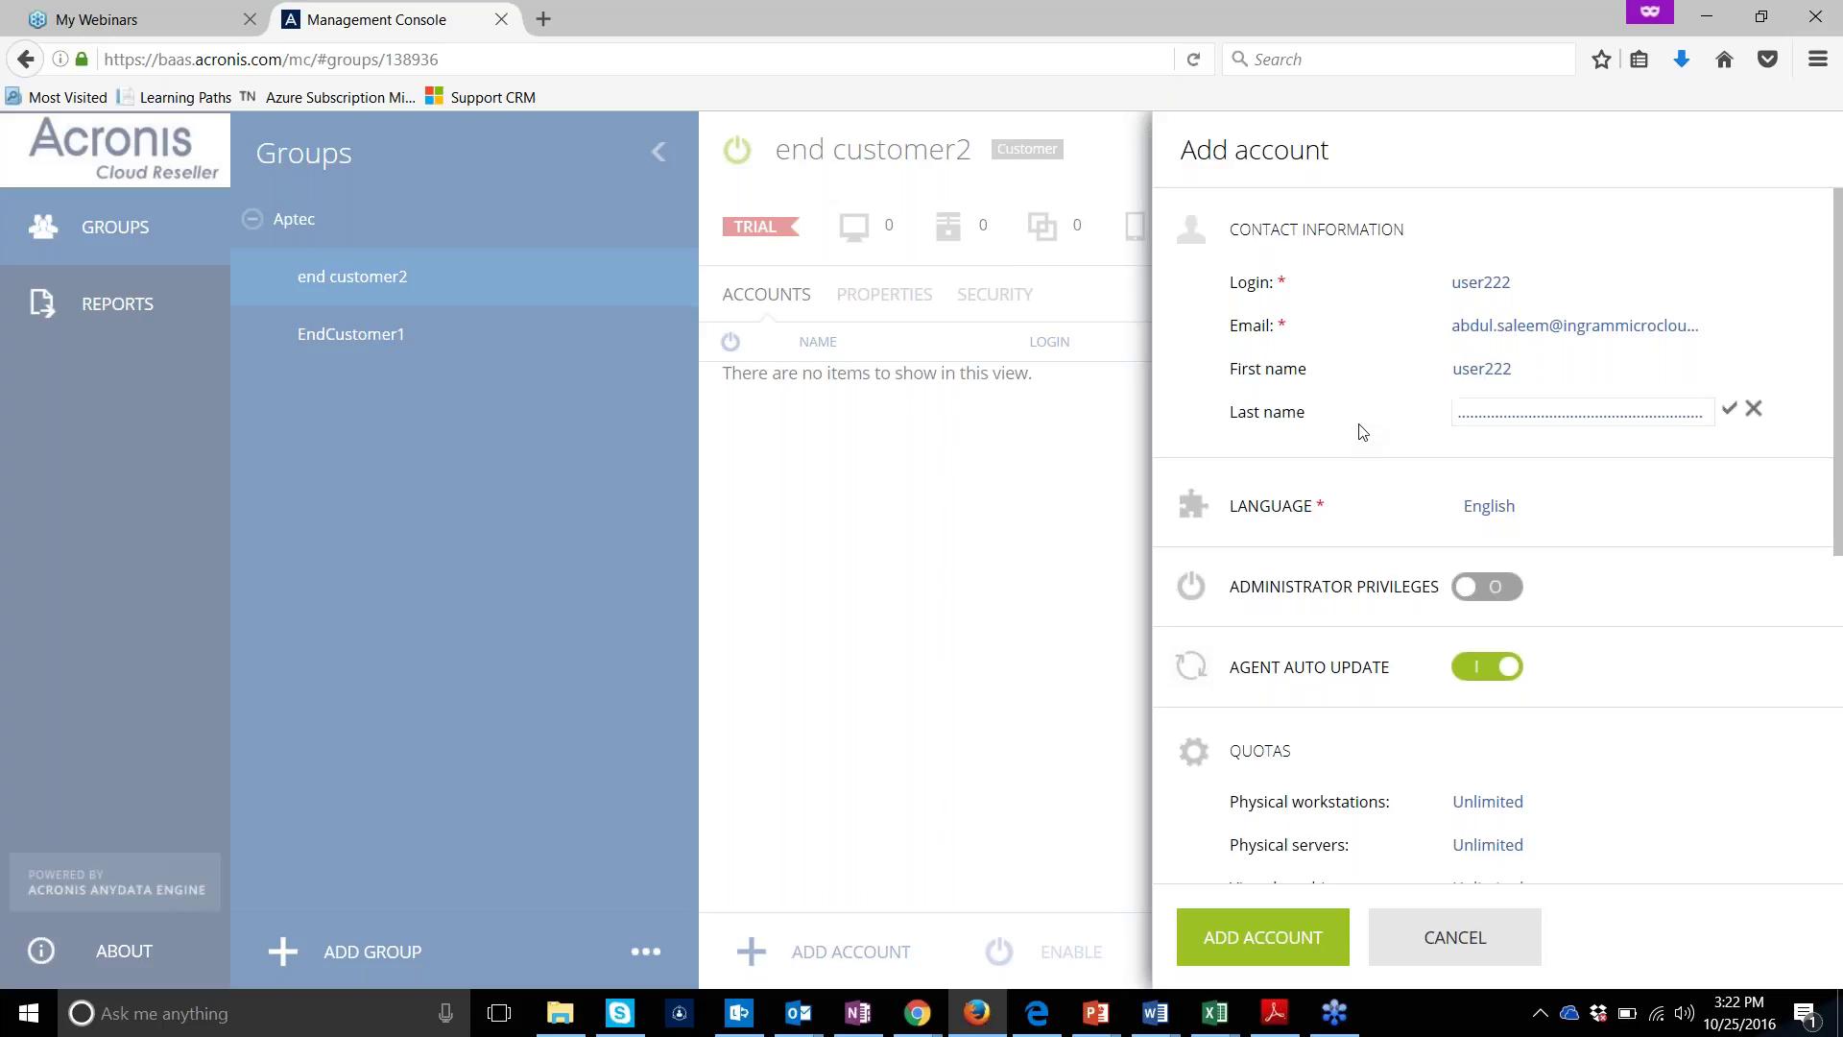
Grant the account Administrator Privileges and add it to end customer2
{"action": "left_click", "coordinate": [1492, 592]}
{"action": "scroll", "coordinate": [1838, 696], "scroll_direction": "down", "scroll_amount": 2}
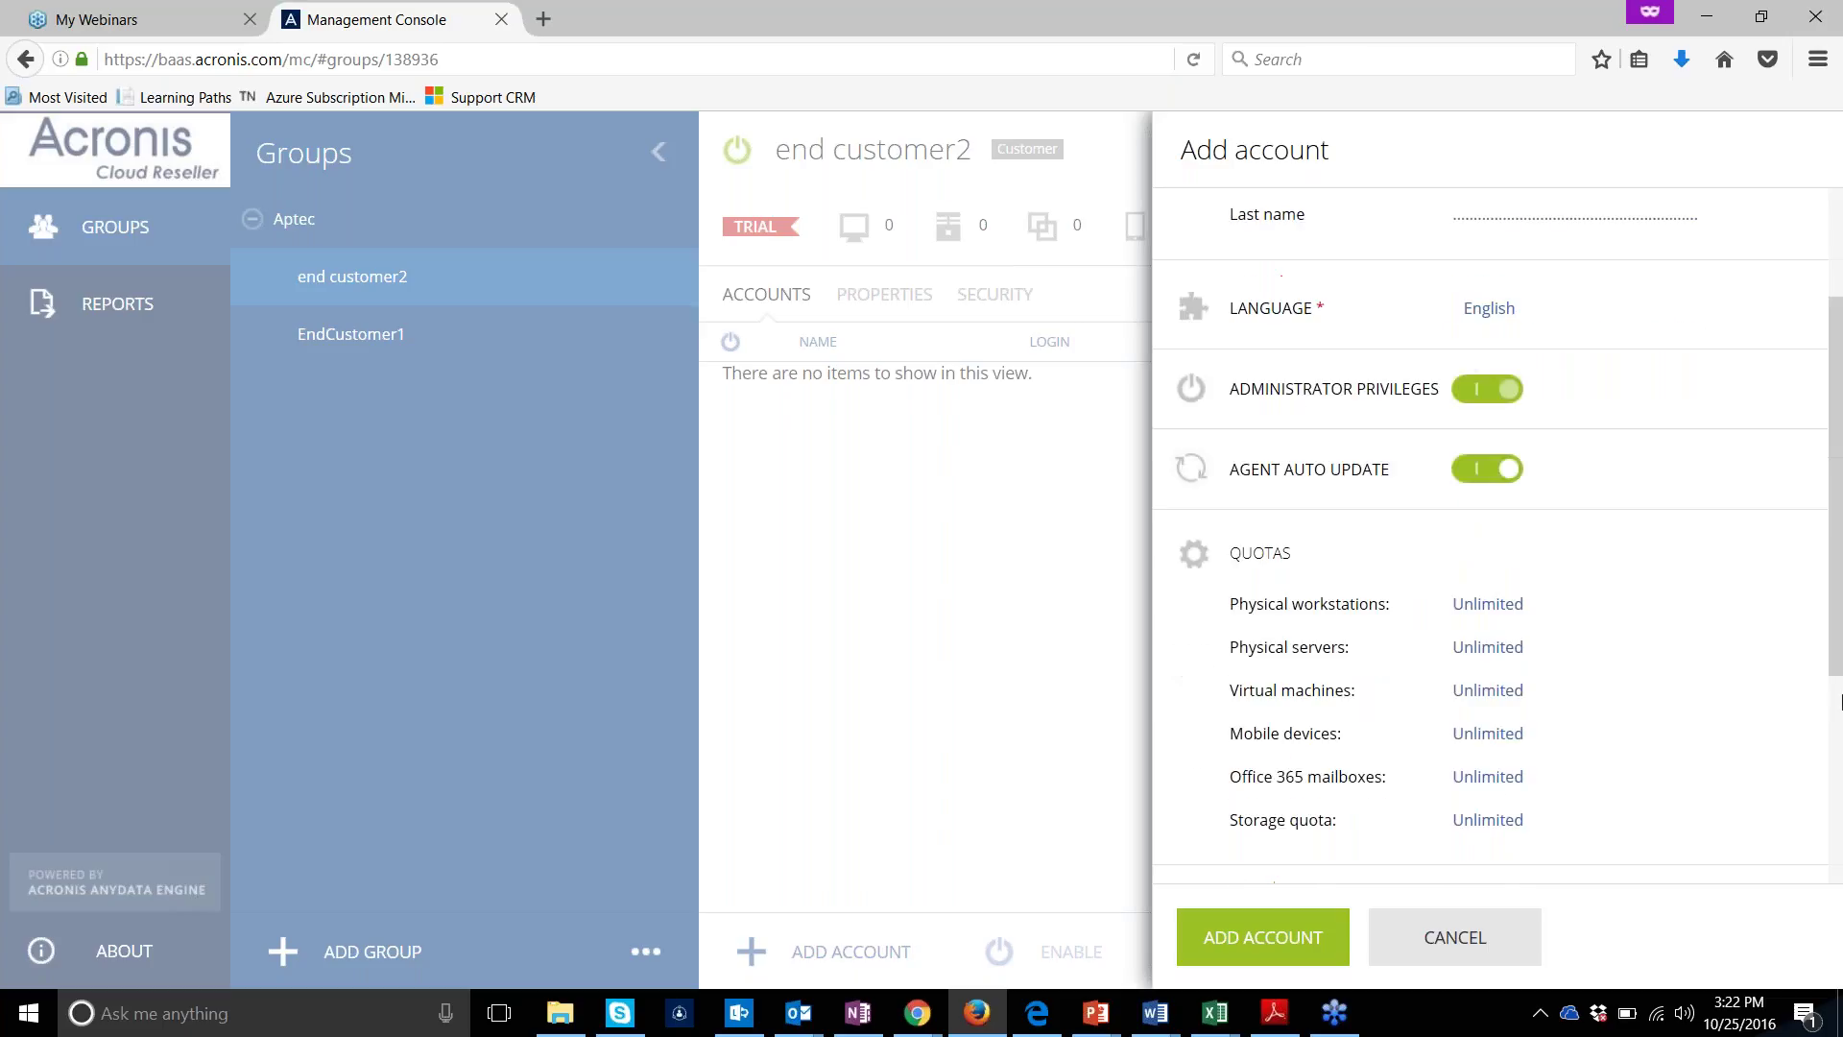
{"action": "scroll", "coordinate": [1838, 701], "scroll_direction": "down", "scroll_amount": 2}
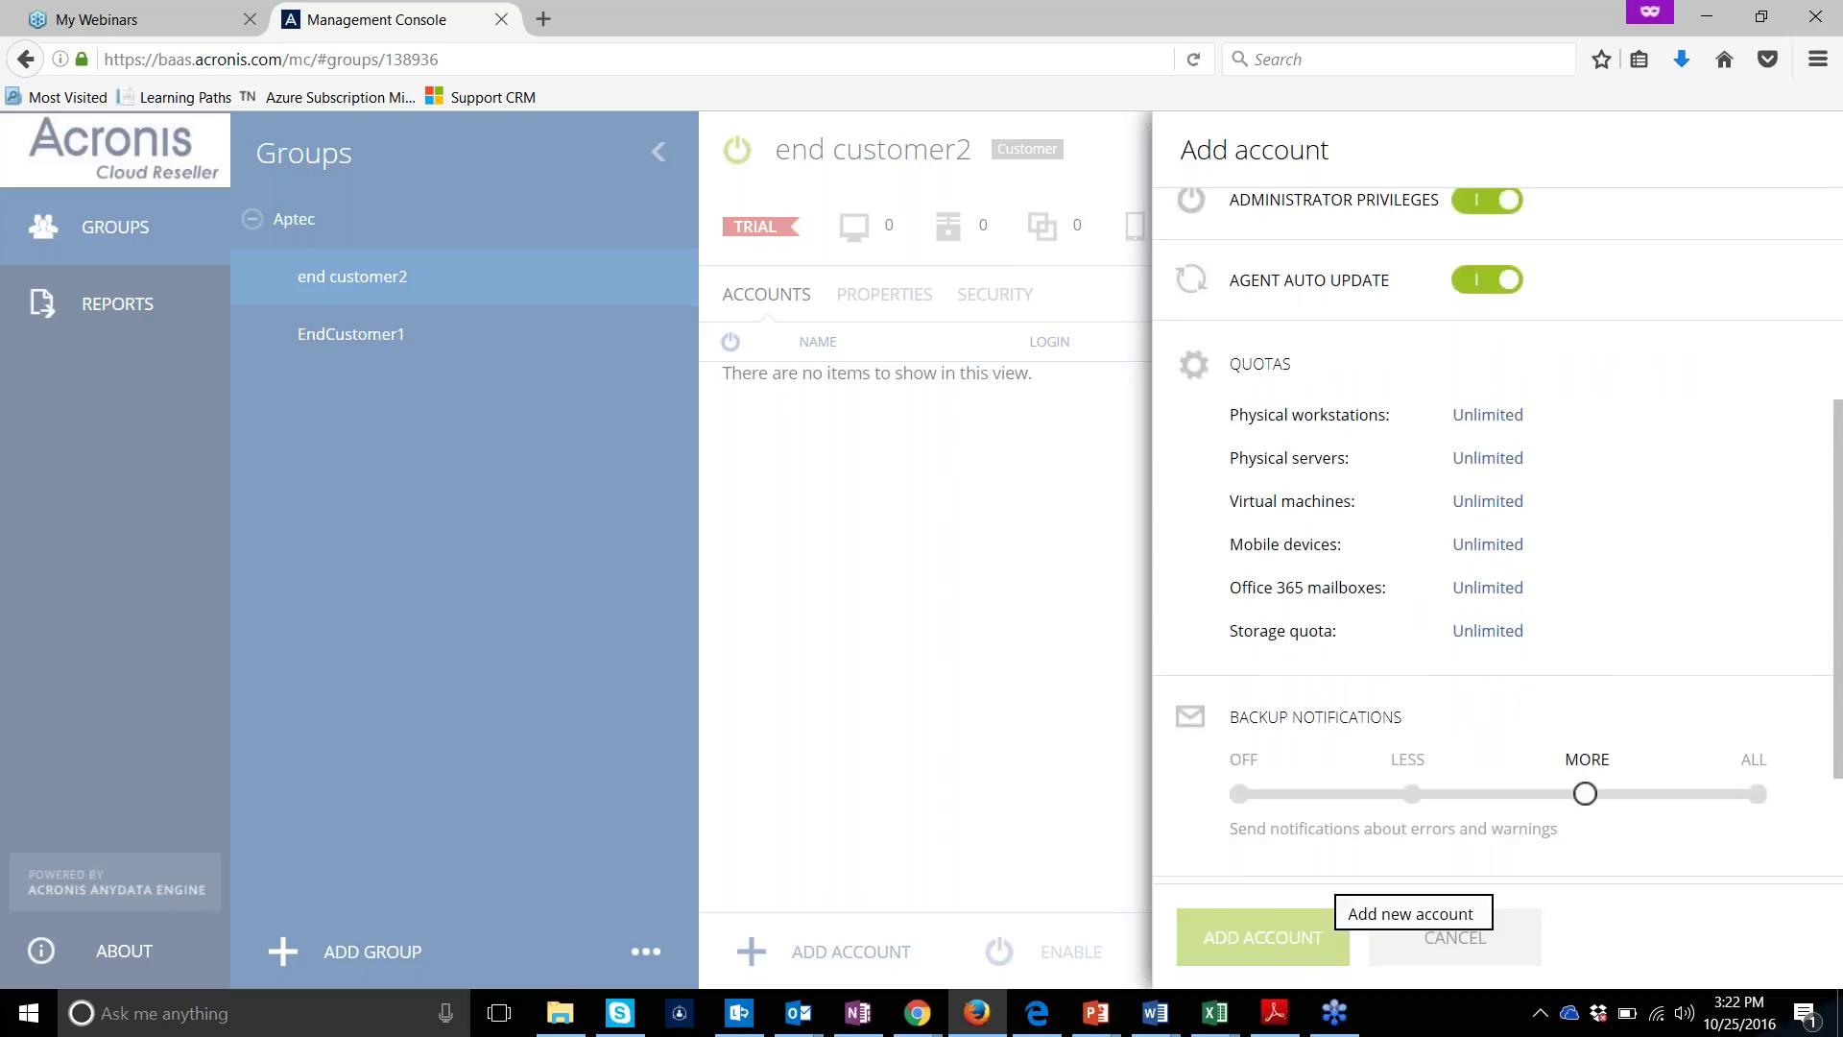
{"action": "left_click", "coordinate": [1324, 936]}
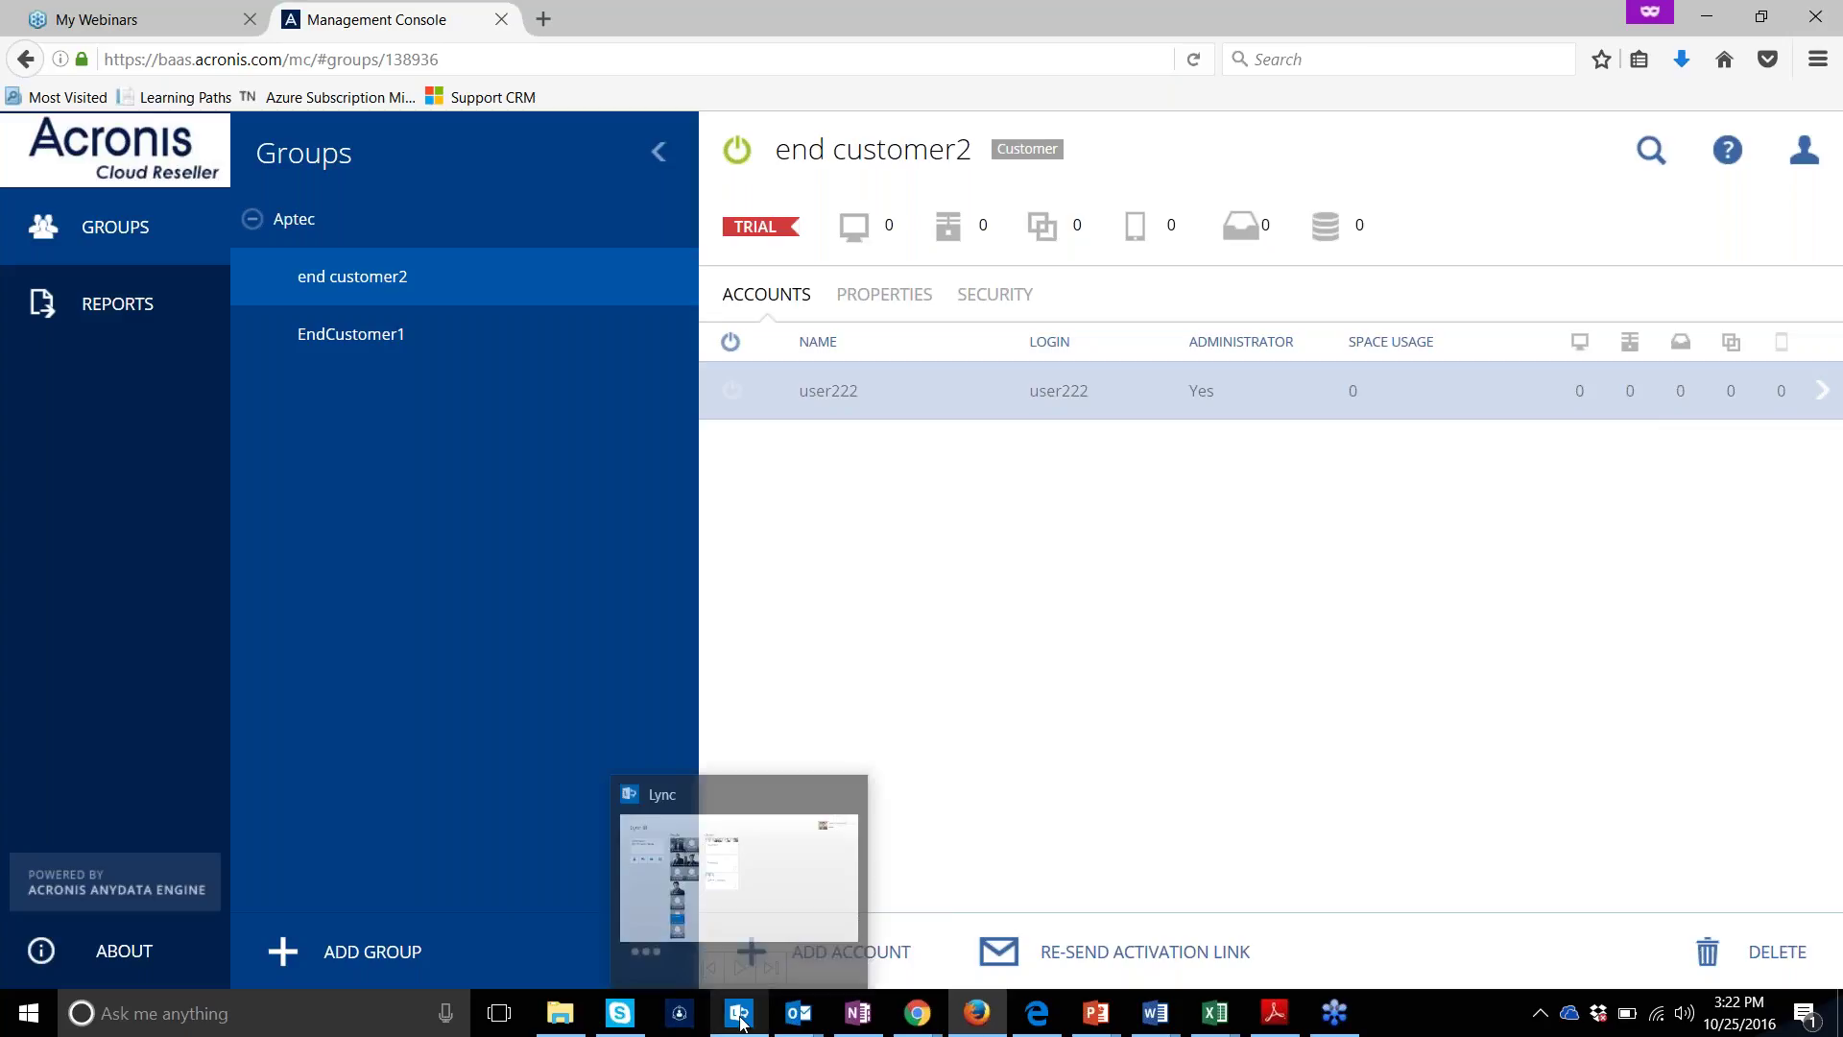
{"action": "mouse_move", "coordinate": [796, 1014]}
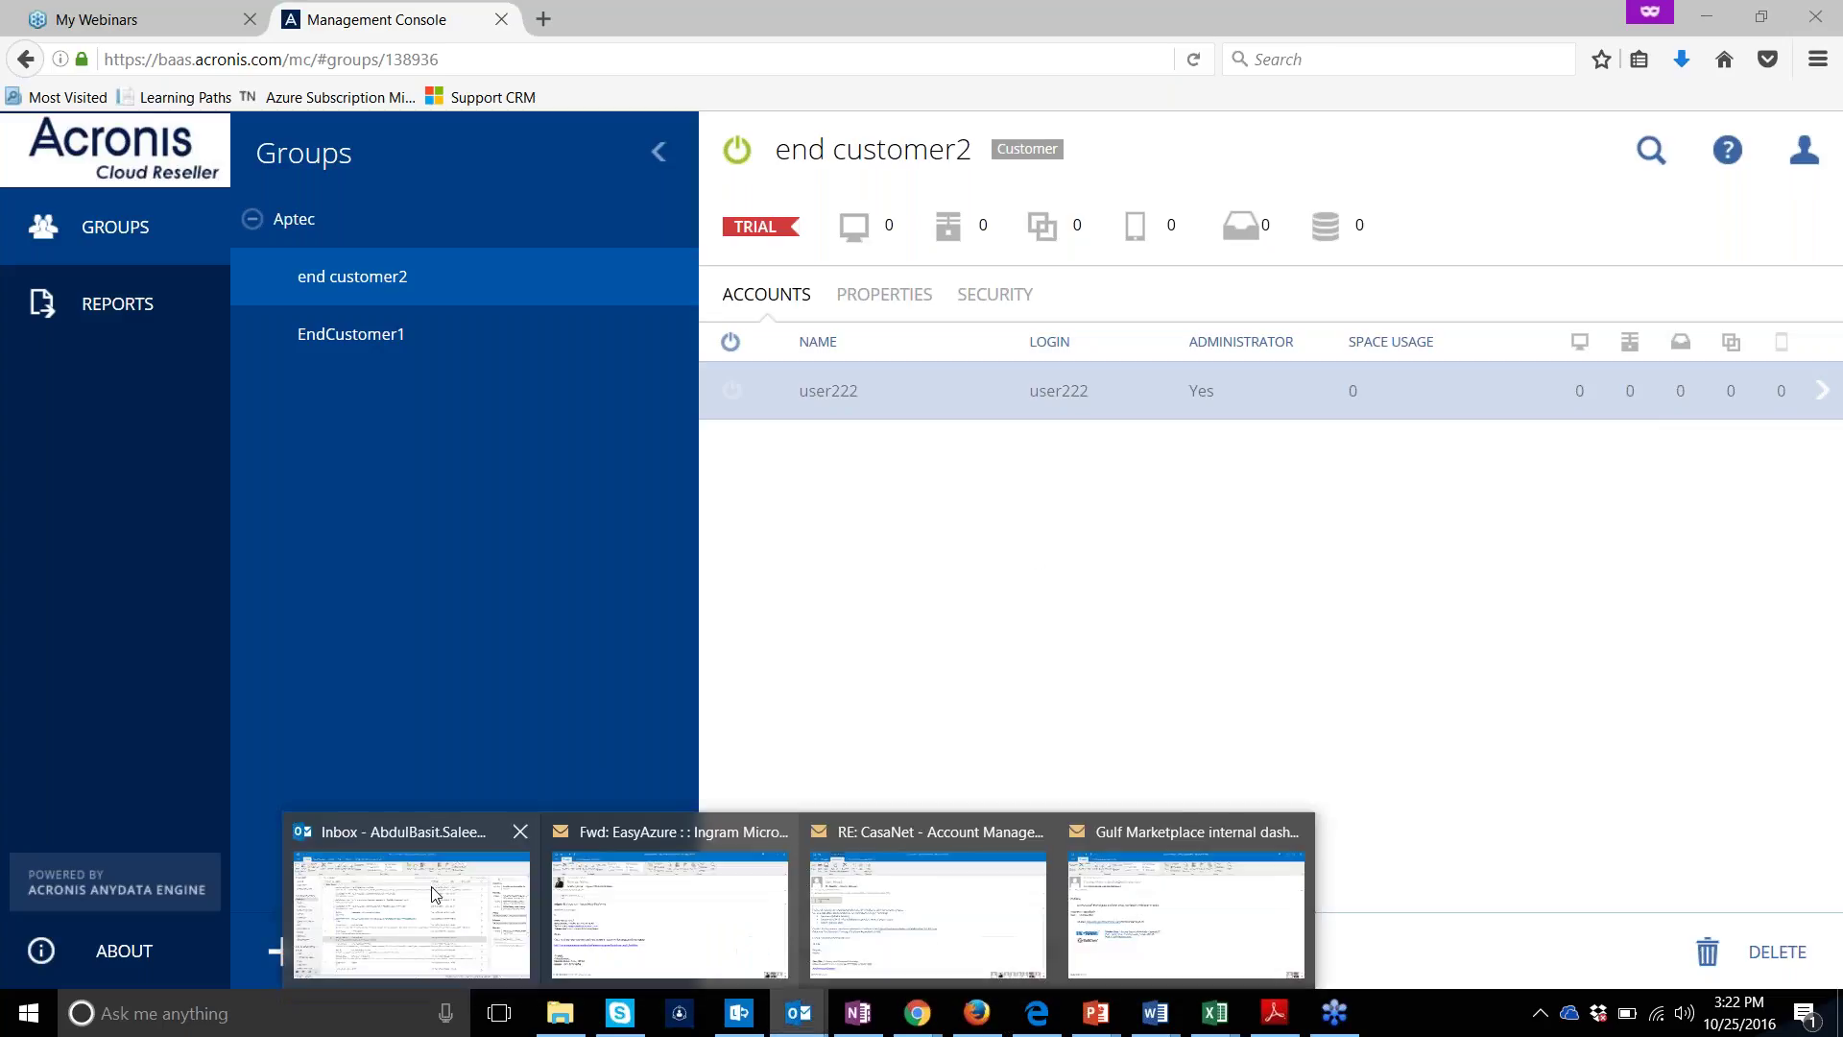
Open the Acronis 'Activate account' e-mail in Outlook and follow its activation link
{"action": "mouse_move", "coordinate": [392, 885]}
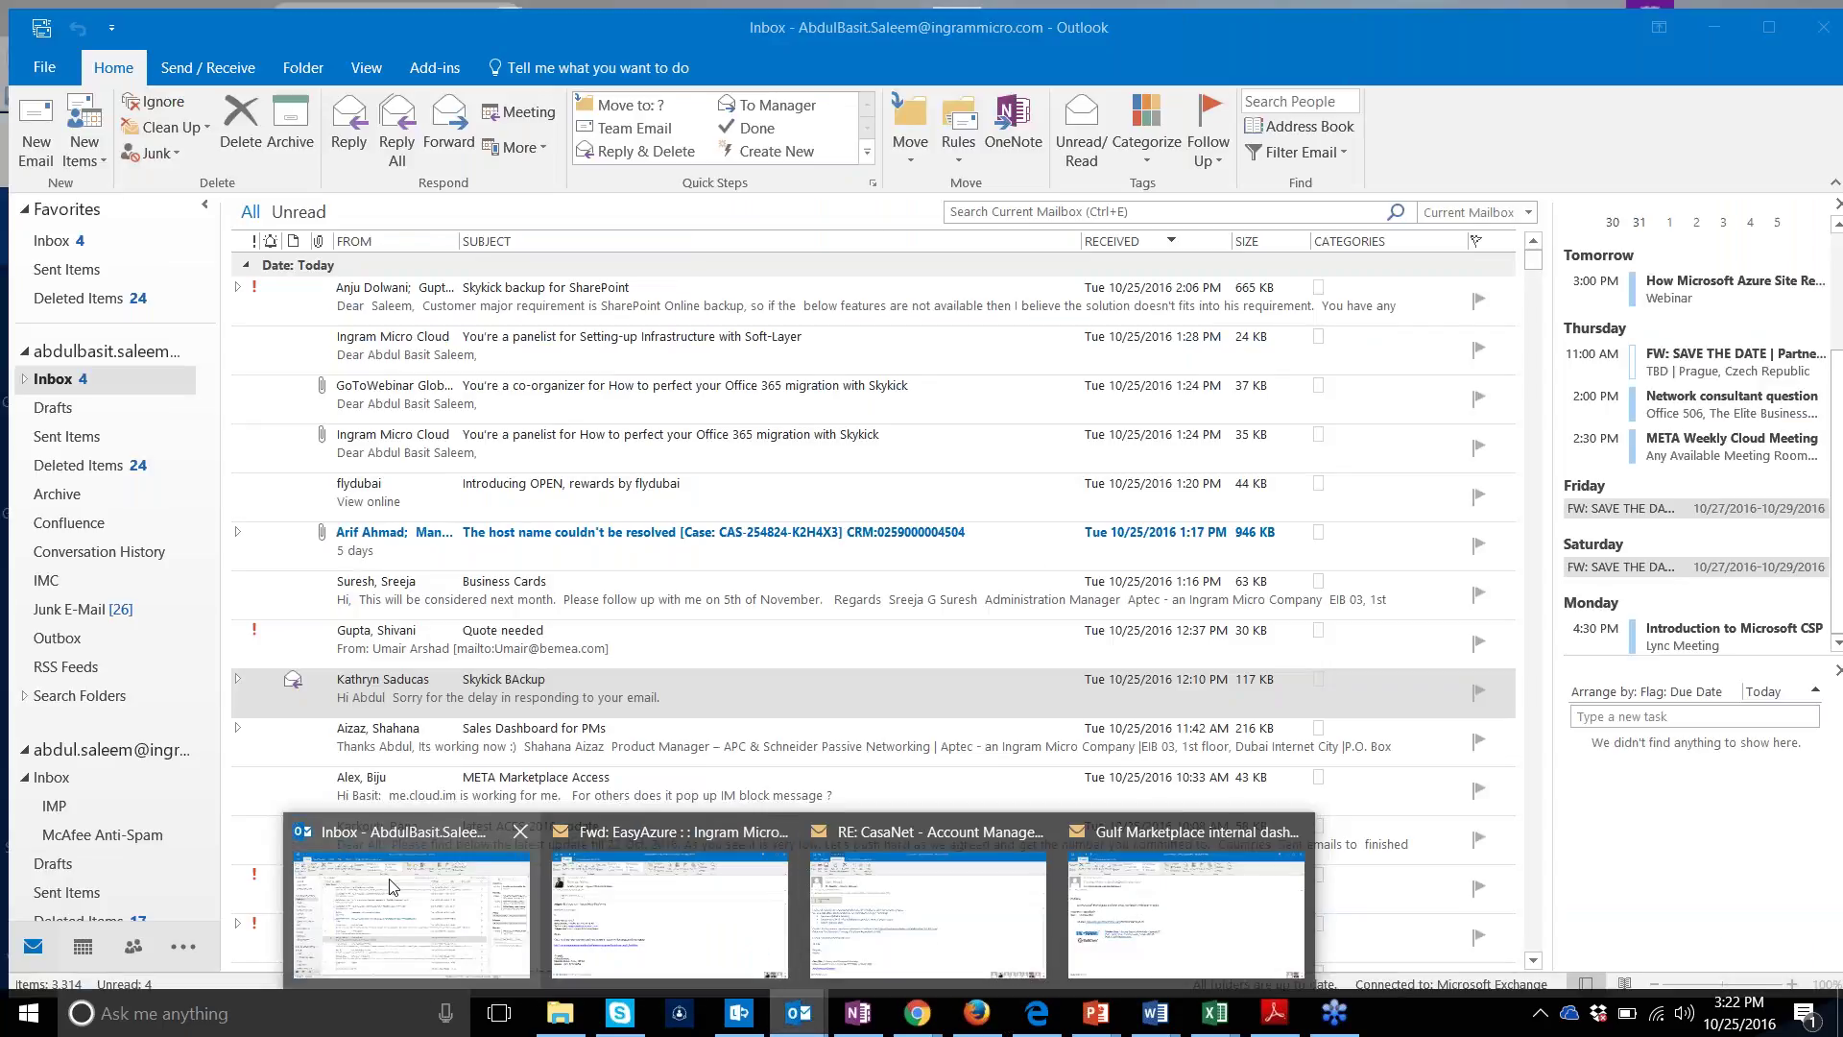
{"action": "left_click", "coordinate": [392, 885]}
{"action": "left_click_drag", "start_coordinate": [46, 797], "coordinate": [62, 773]}
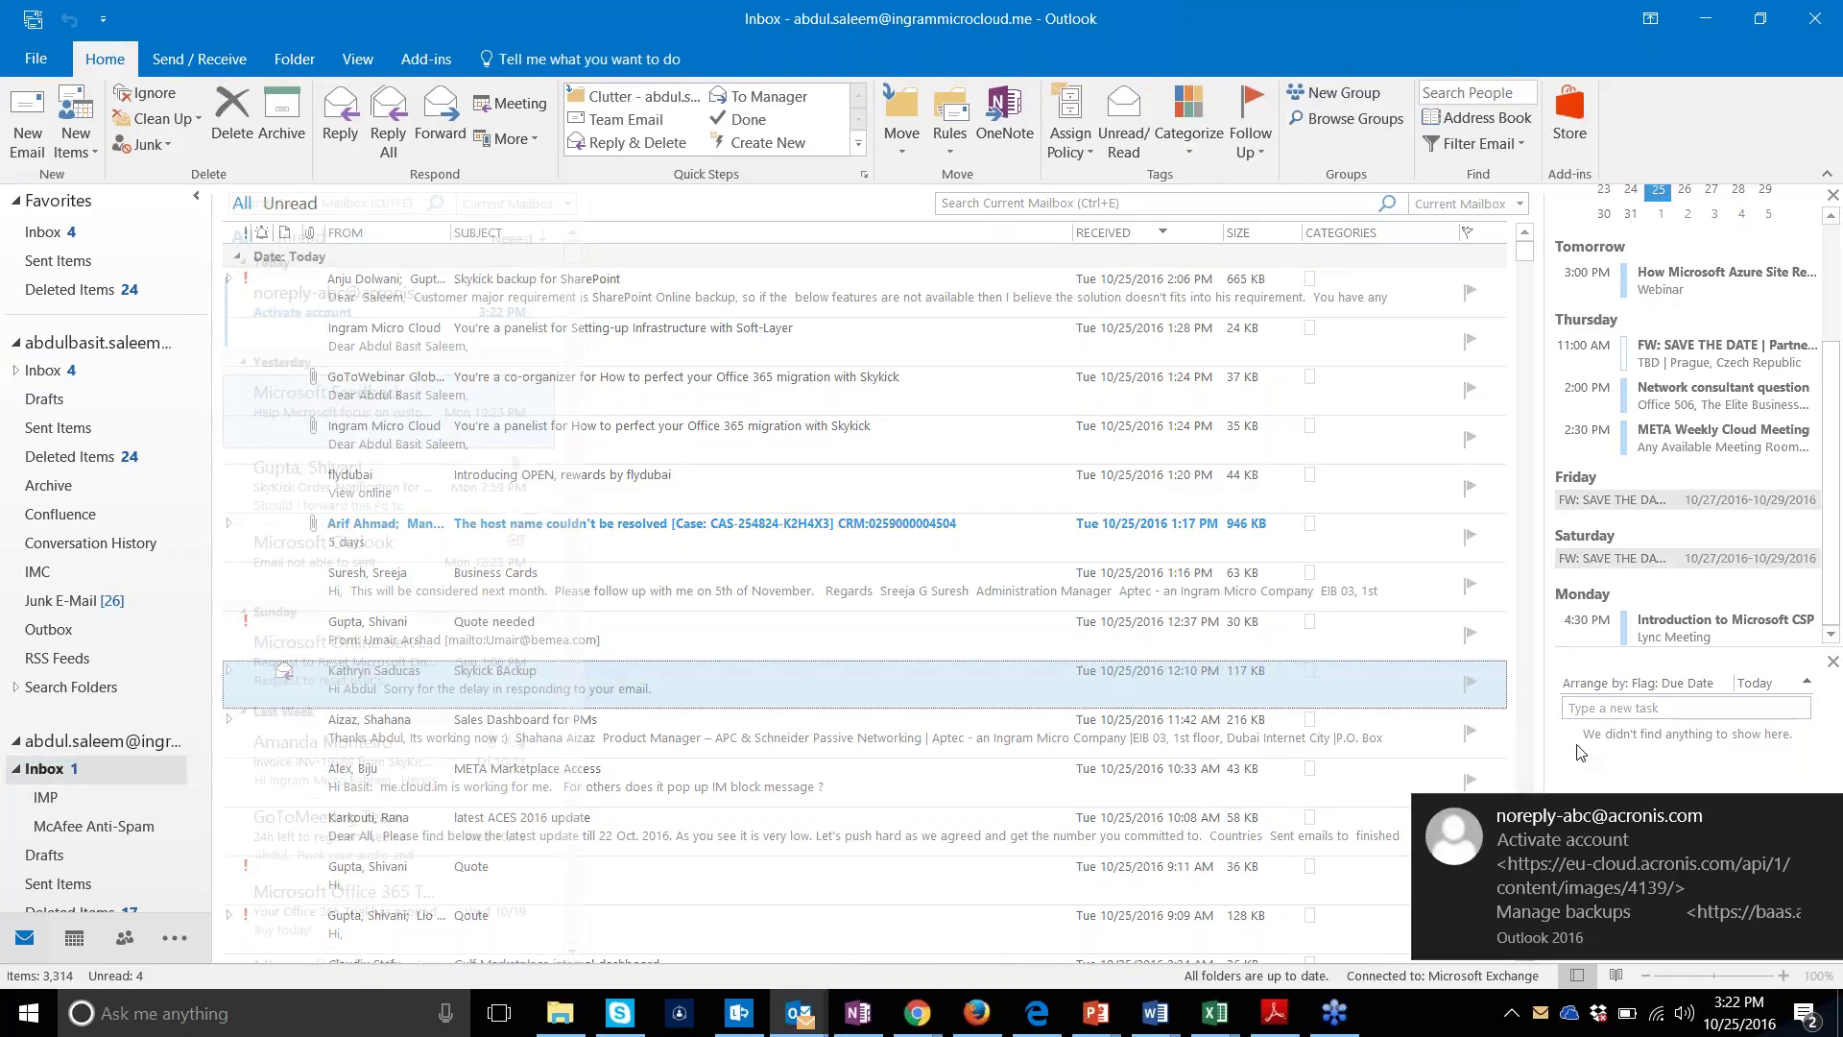
{"action": "left_click", "coordinate": [1598, 835]}
{"action": "scroll", "coordinate": [864, 768], "scroll_direction": "down", "scroll_amount": 5}
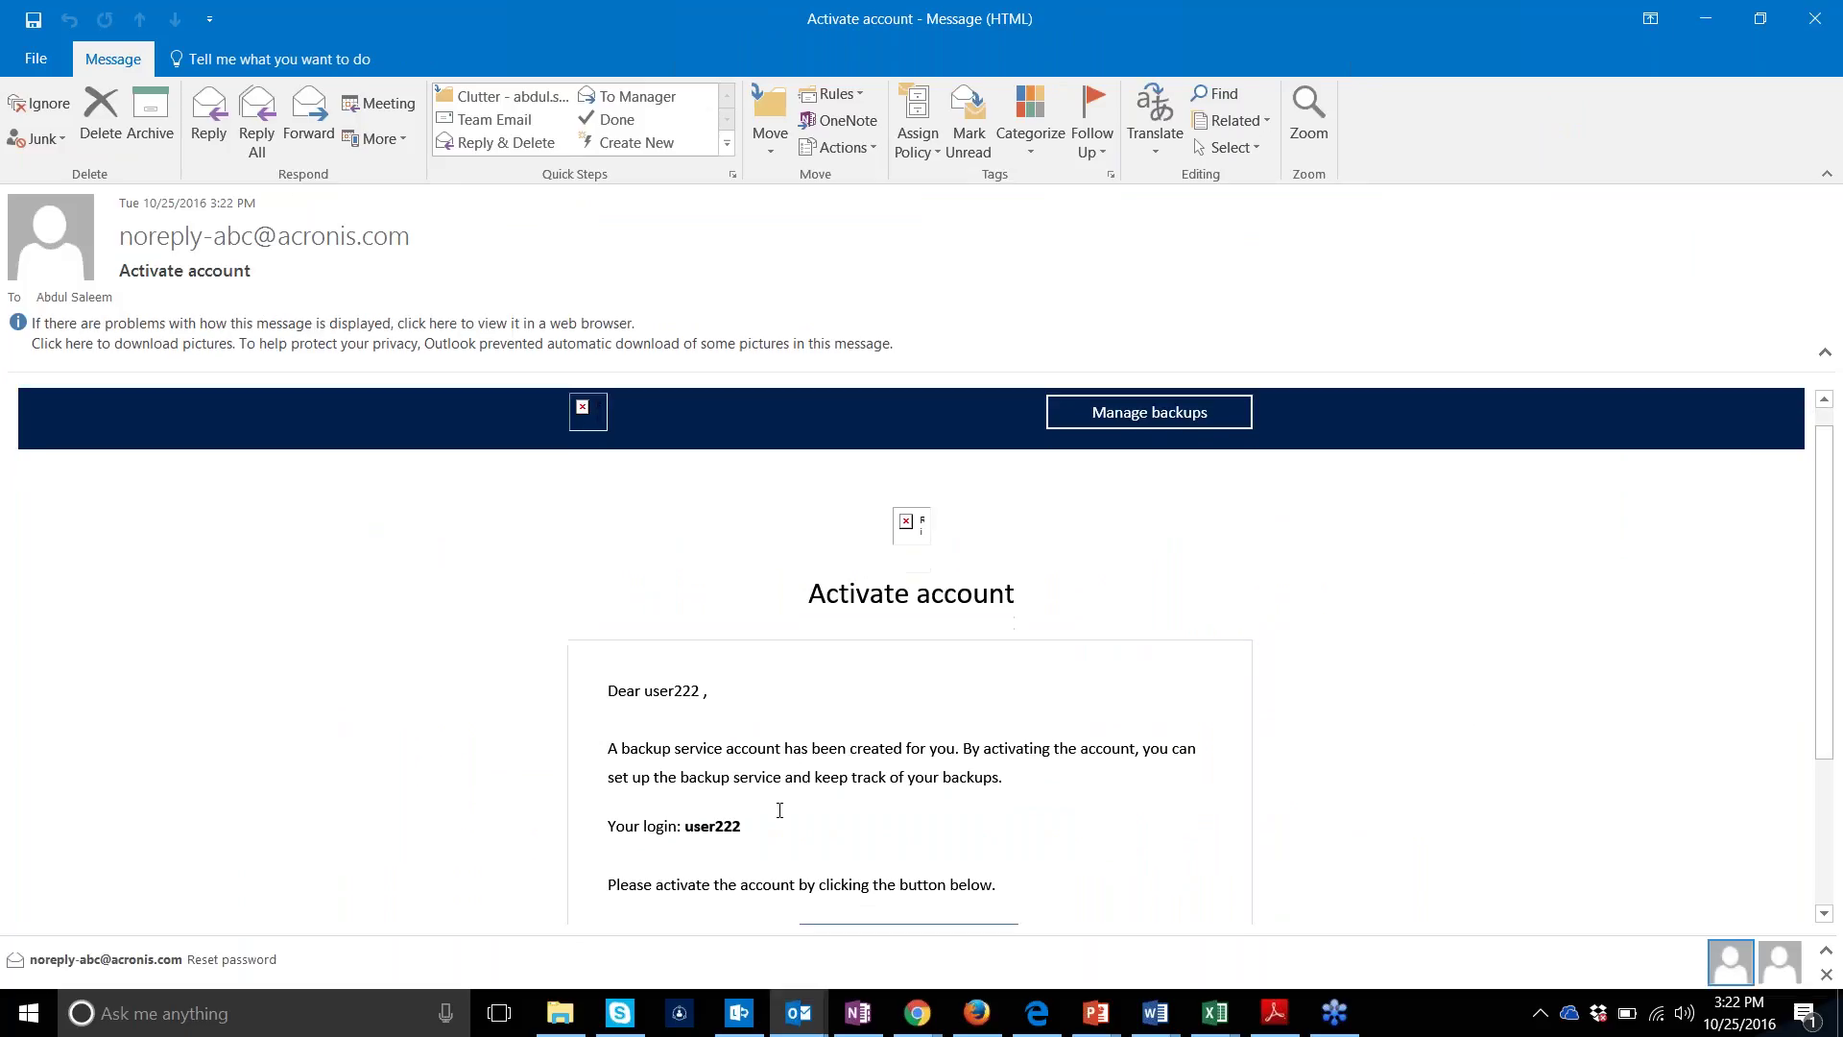
{"action": "left_click", "coordinate": [861, 757]}
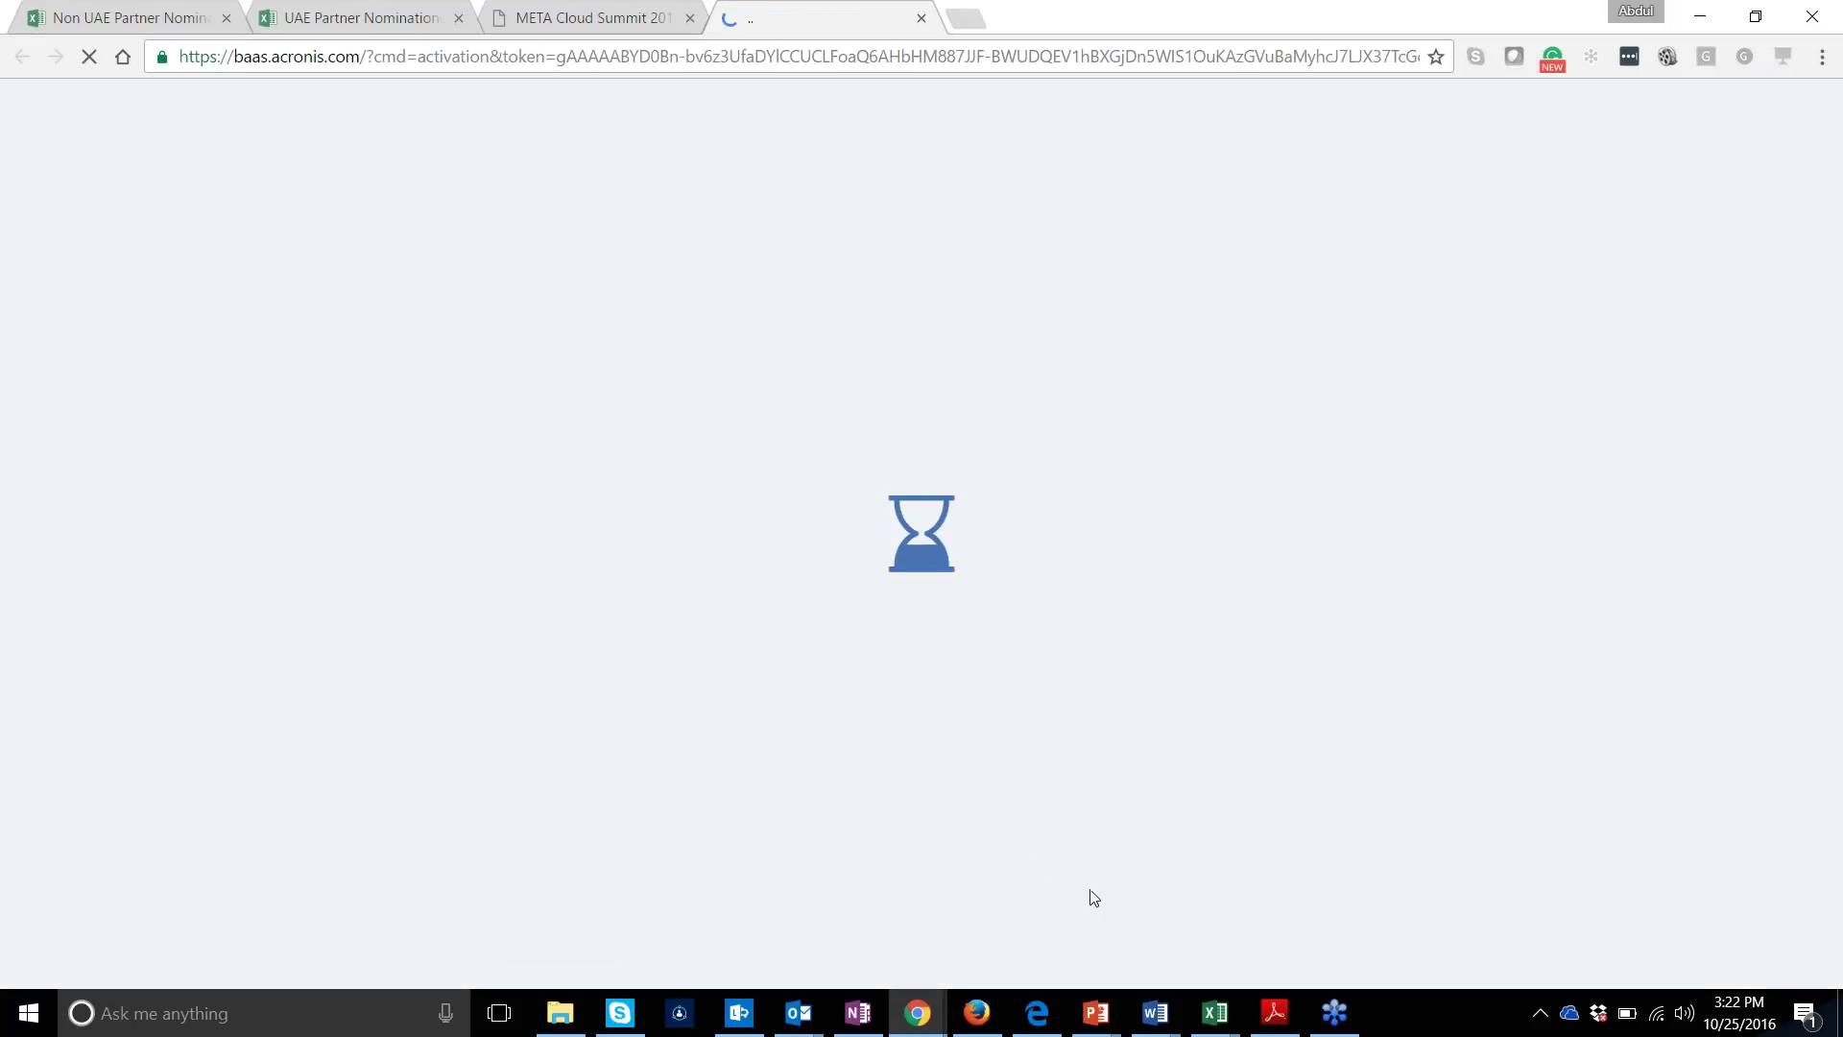
Enter and confirm a new password for user222, then activate the account
{"action": "mouse_move", "coordinate": [975, 1011]}
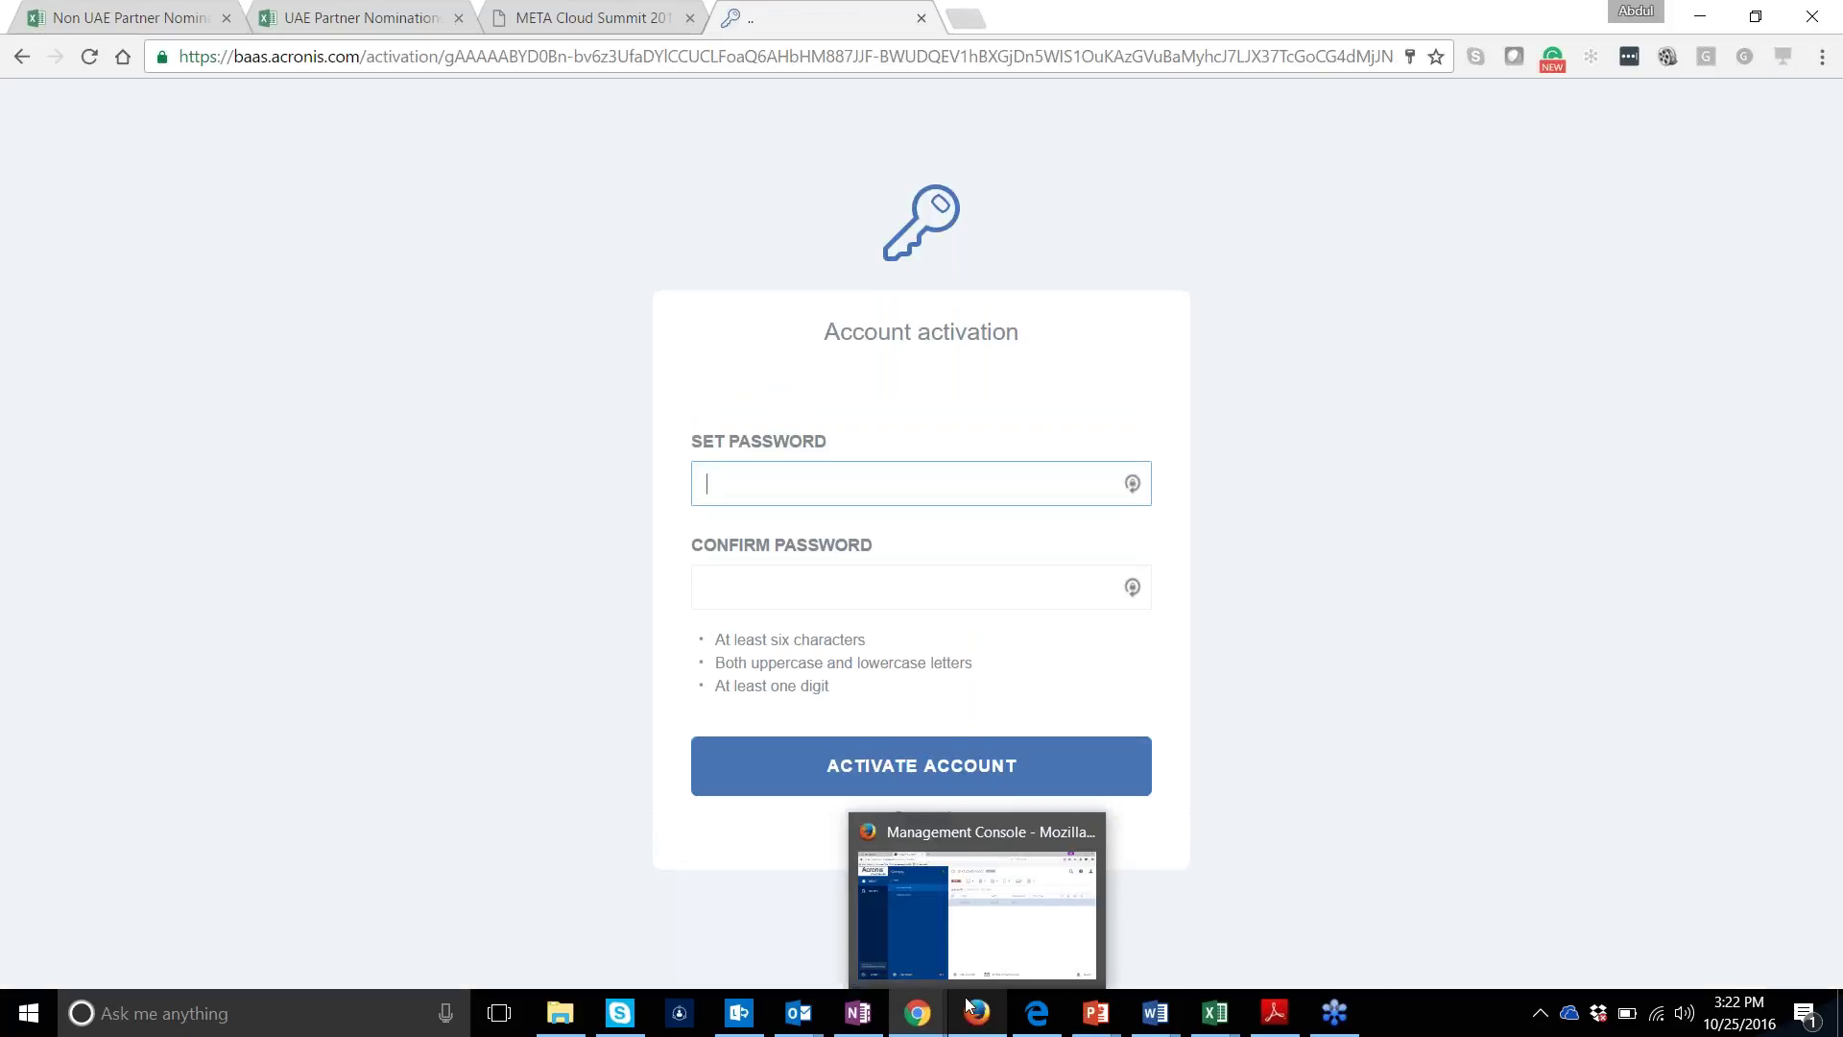
{"action": "type", "text": "••••••••"}
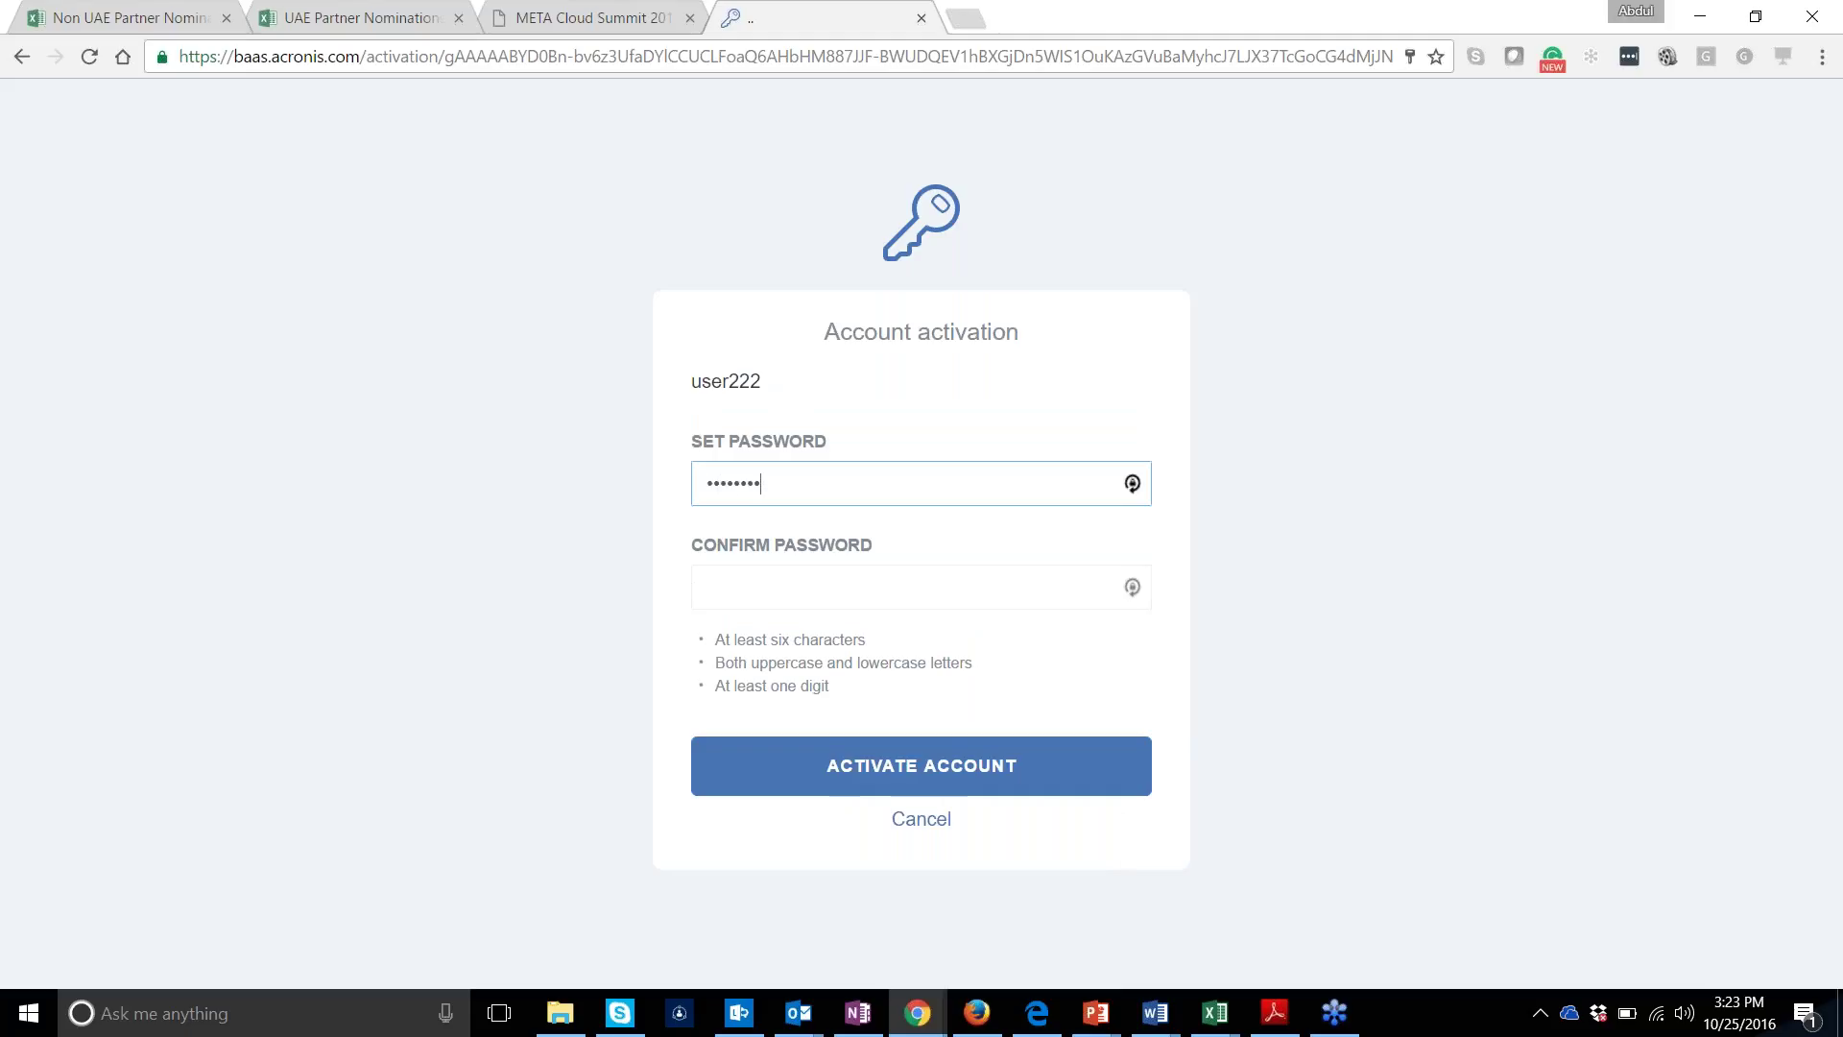
{"action": "left_click", "coordinate": [707, 586]}
{"action": "type", "text": "•••••••"}
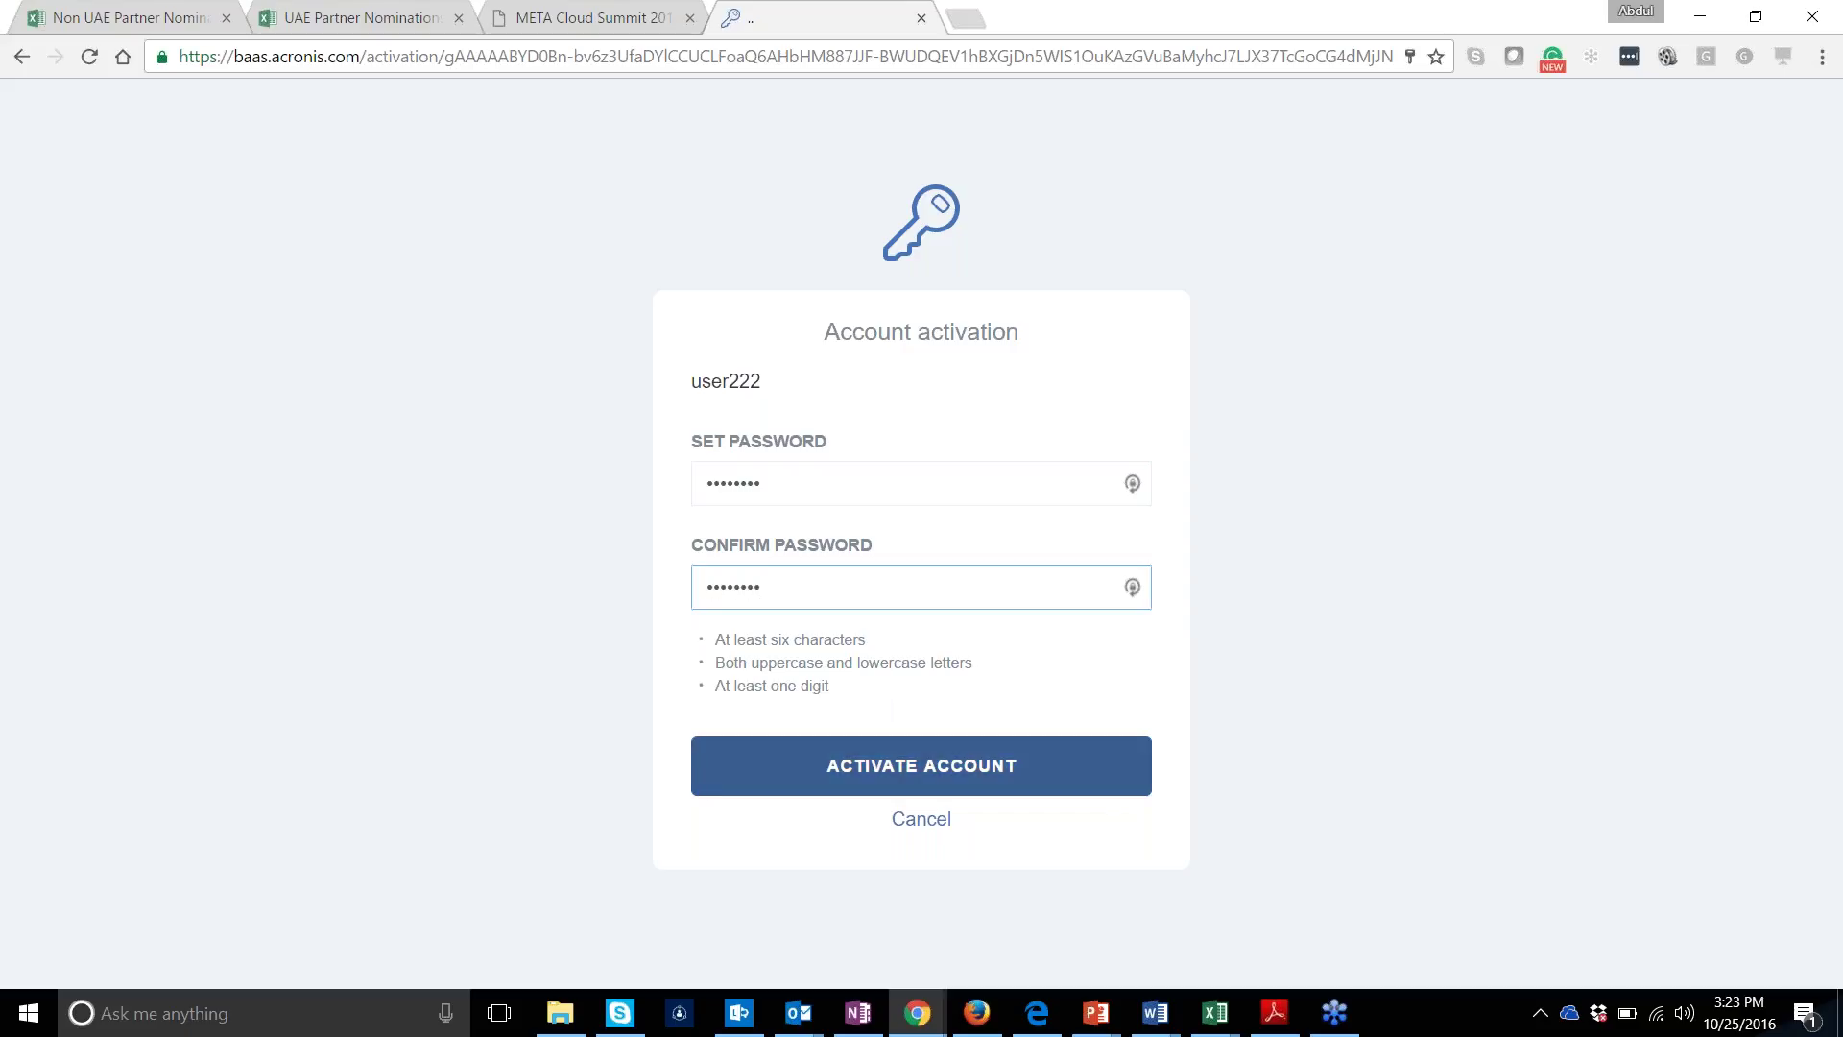
{"action": "left_click", "coordinate": [921, 765]}
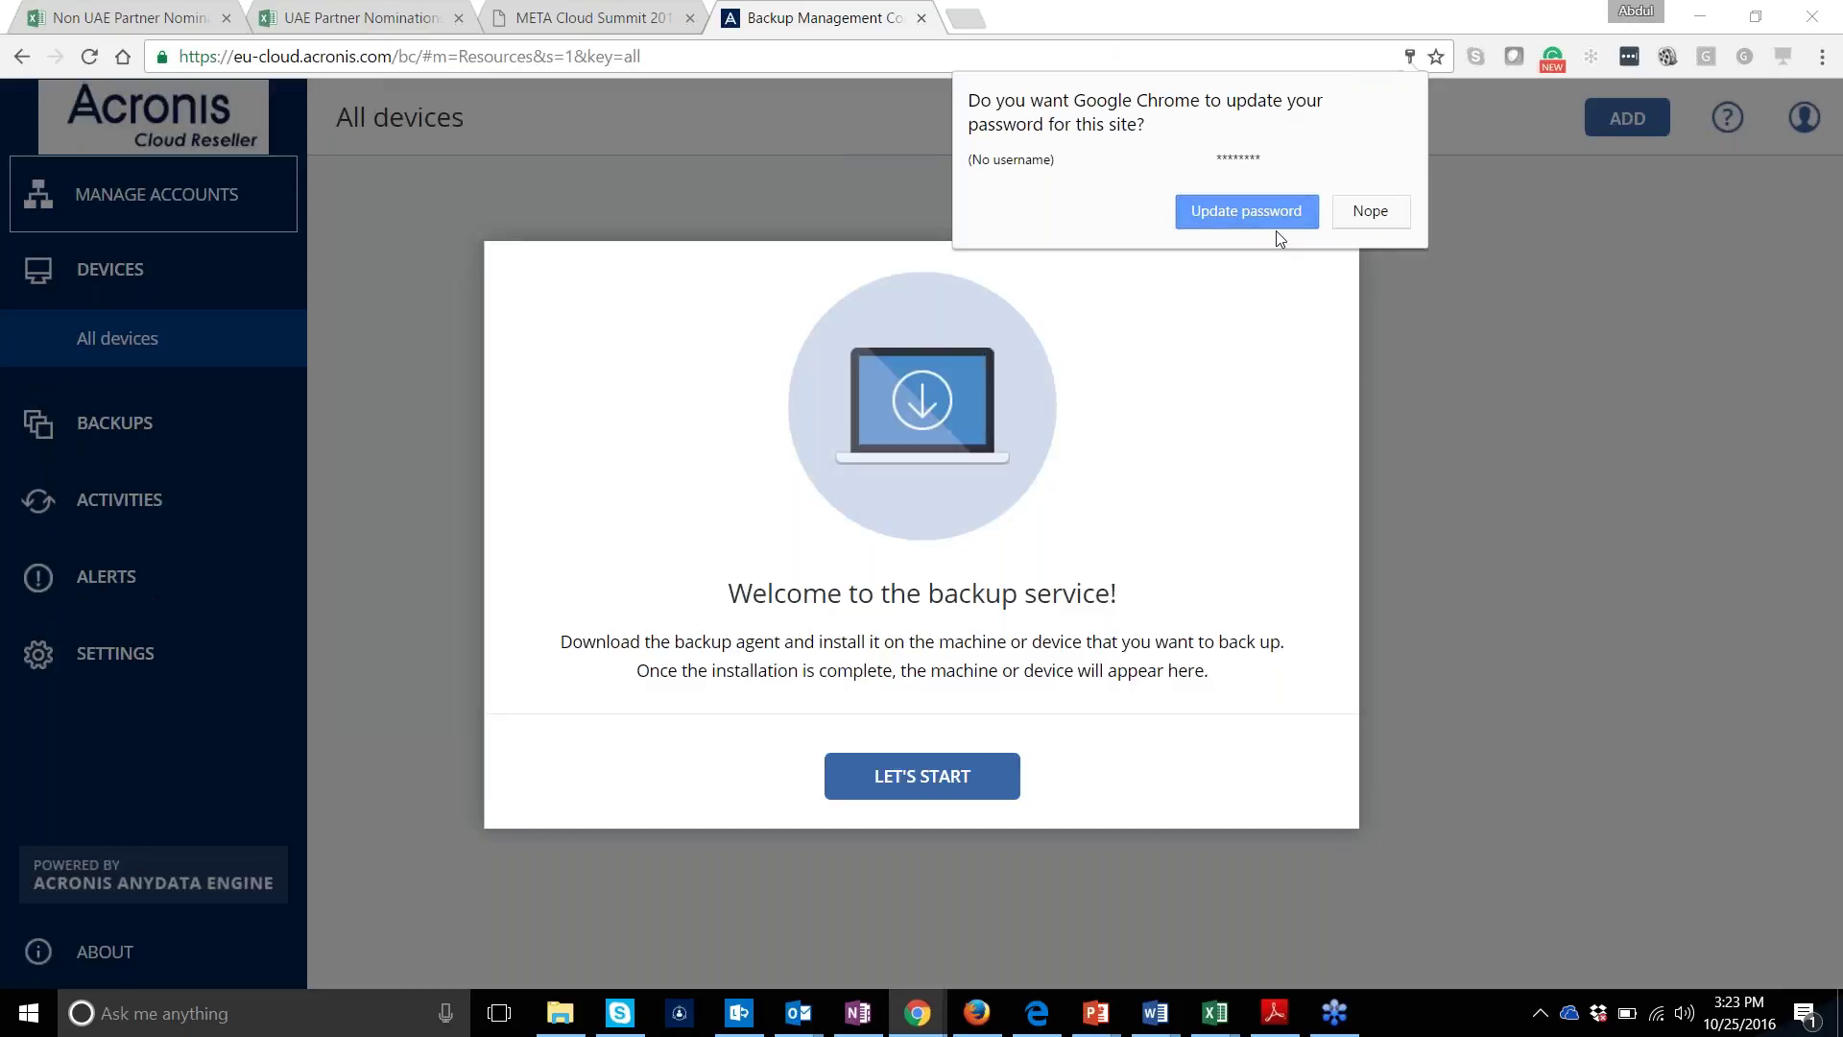
Save the password in the browser, dismiss the welcome and Add devices panels, and return to Firefox
{"action": "left_click", "coordinate": [1275, 209]}
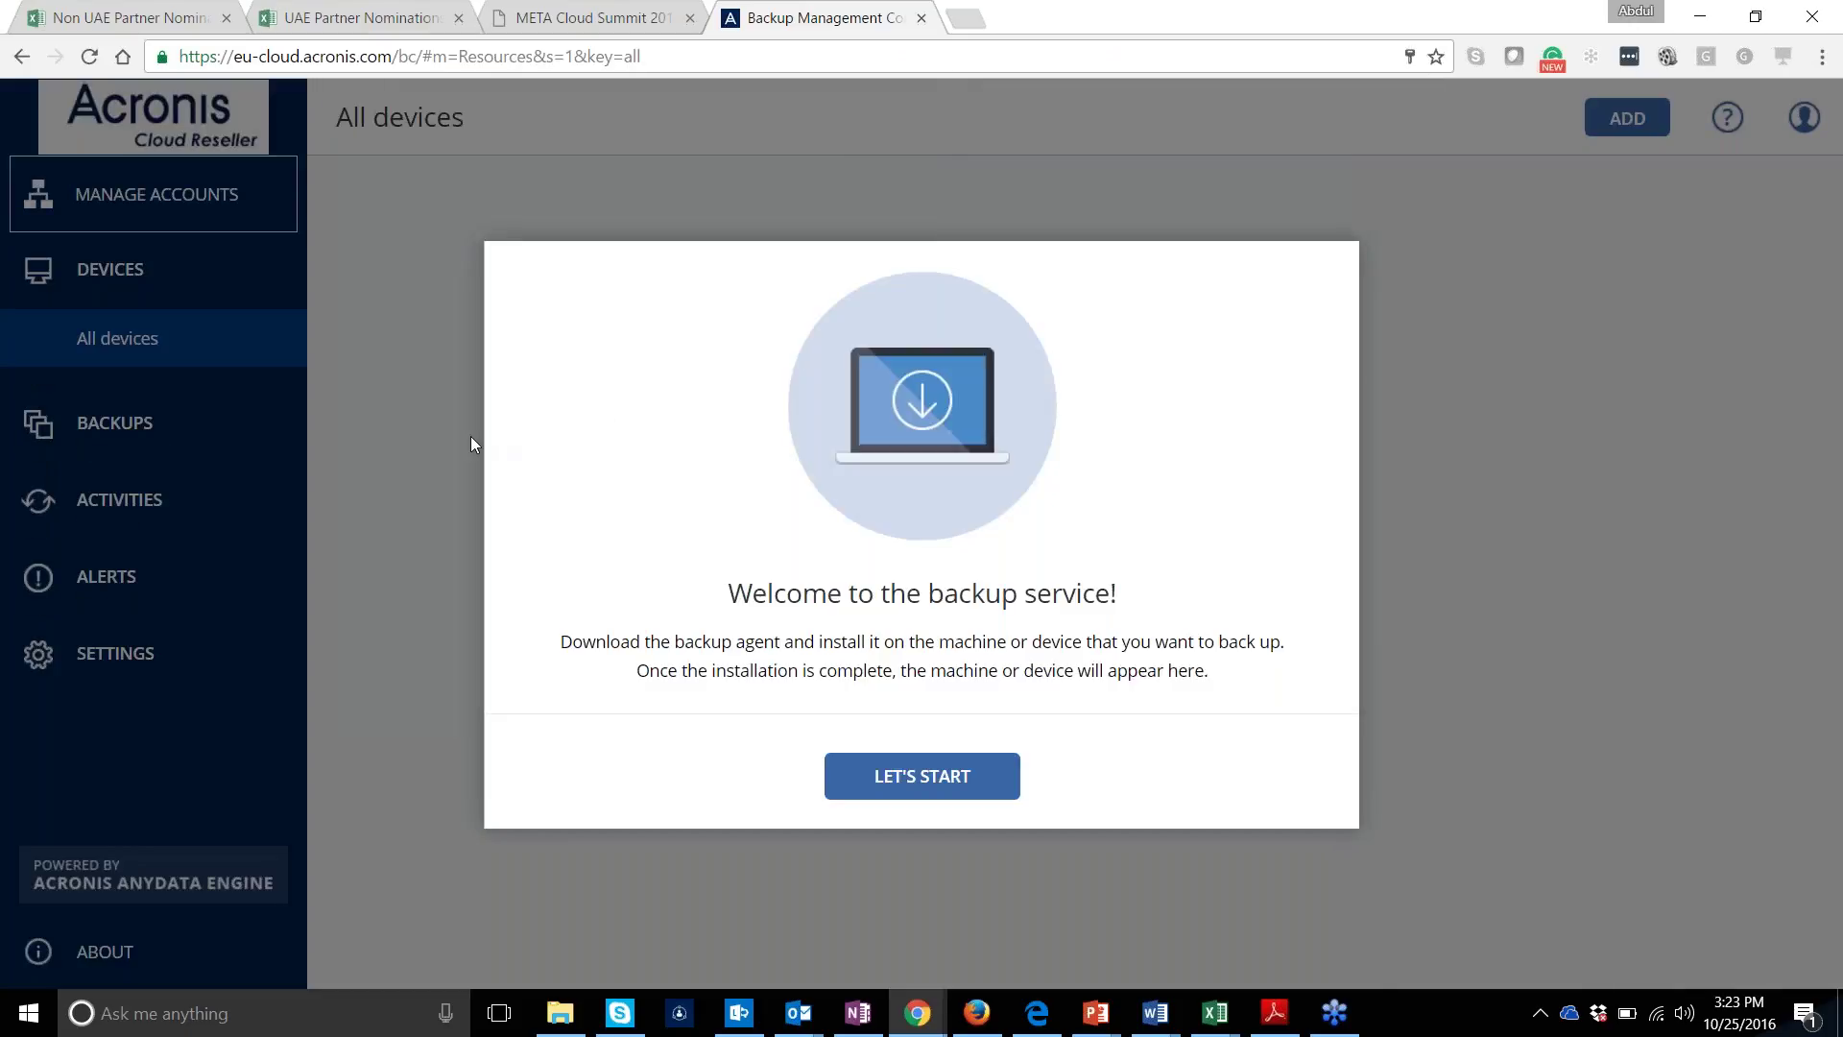
{"action": "left_click", "coordinate": [873, 792]}
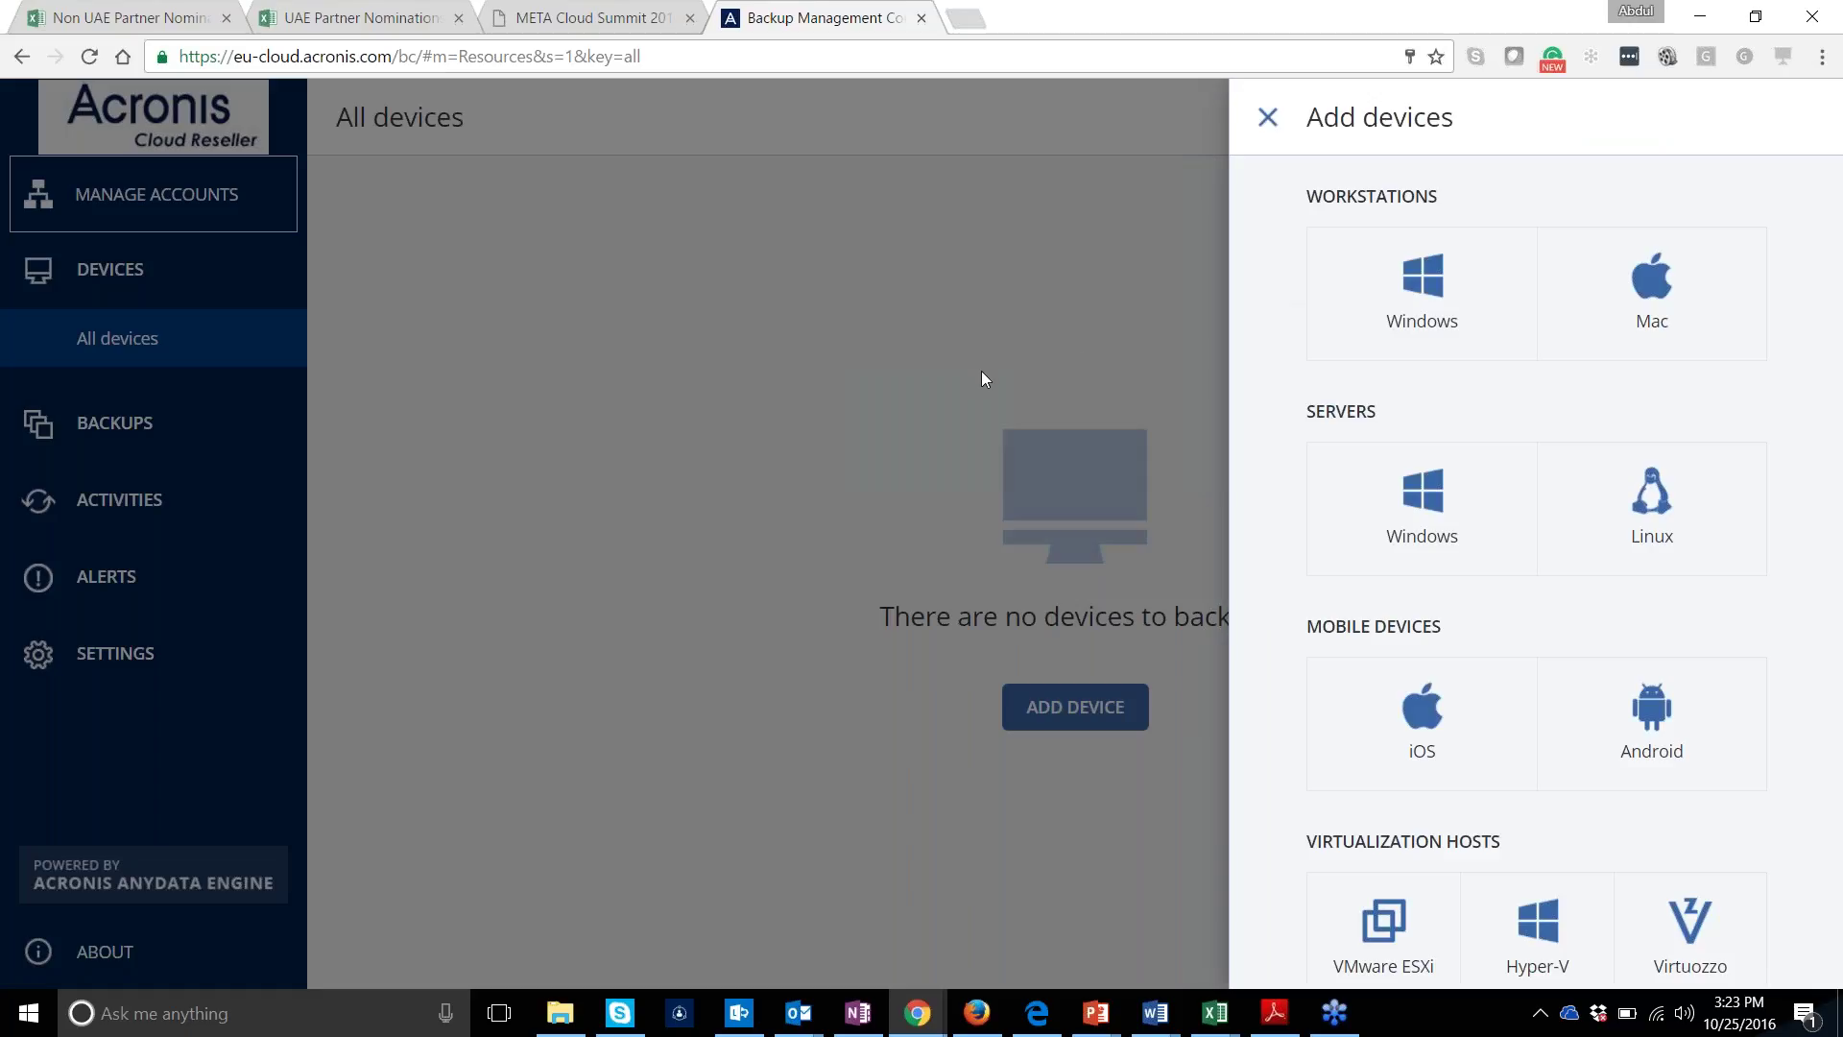
{"action": "left_click", "coordinate": [938, 482]}
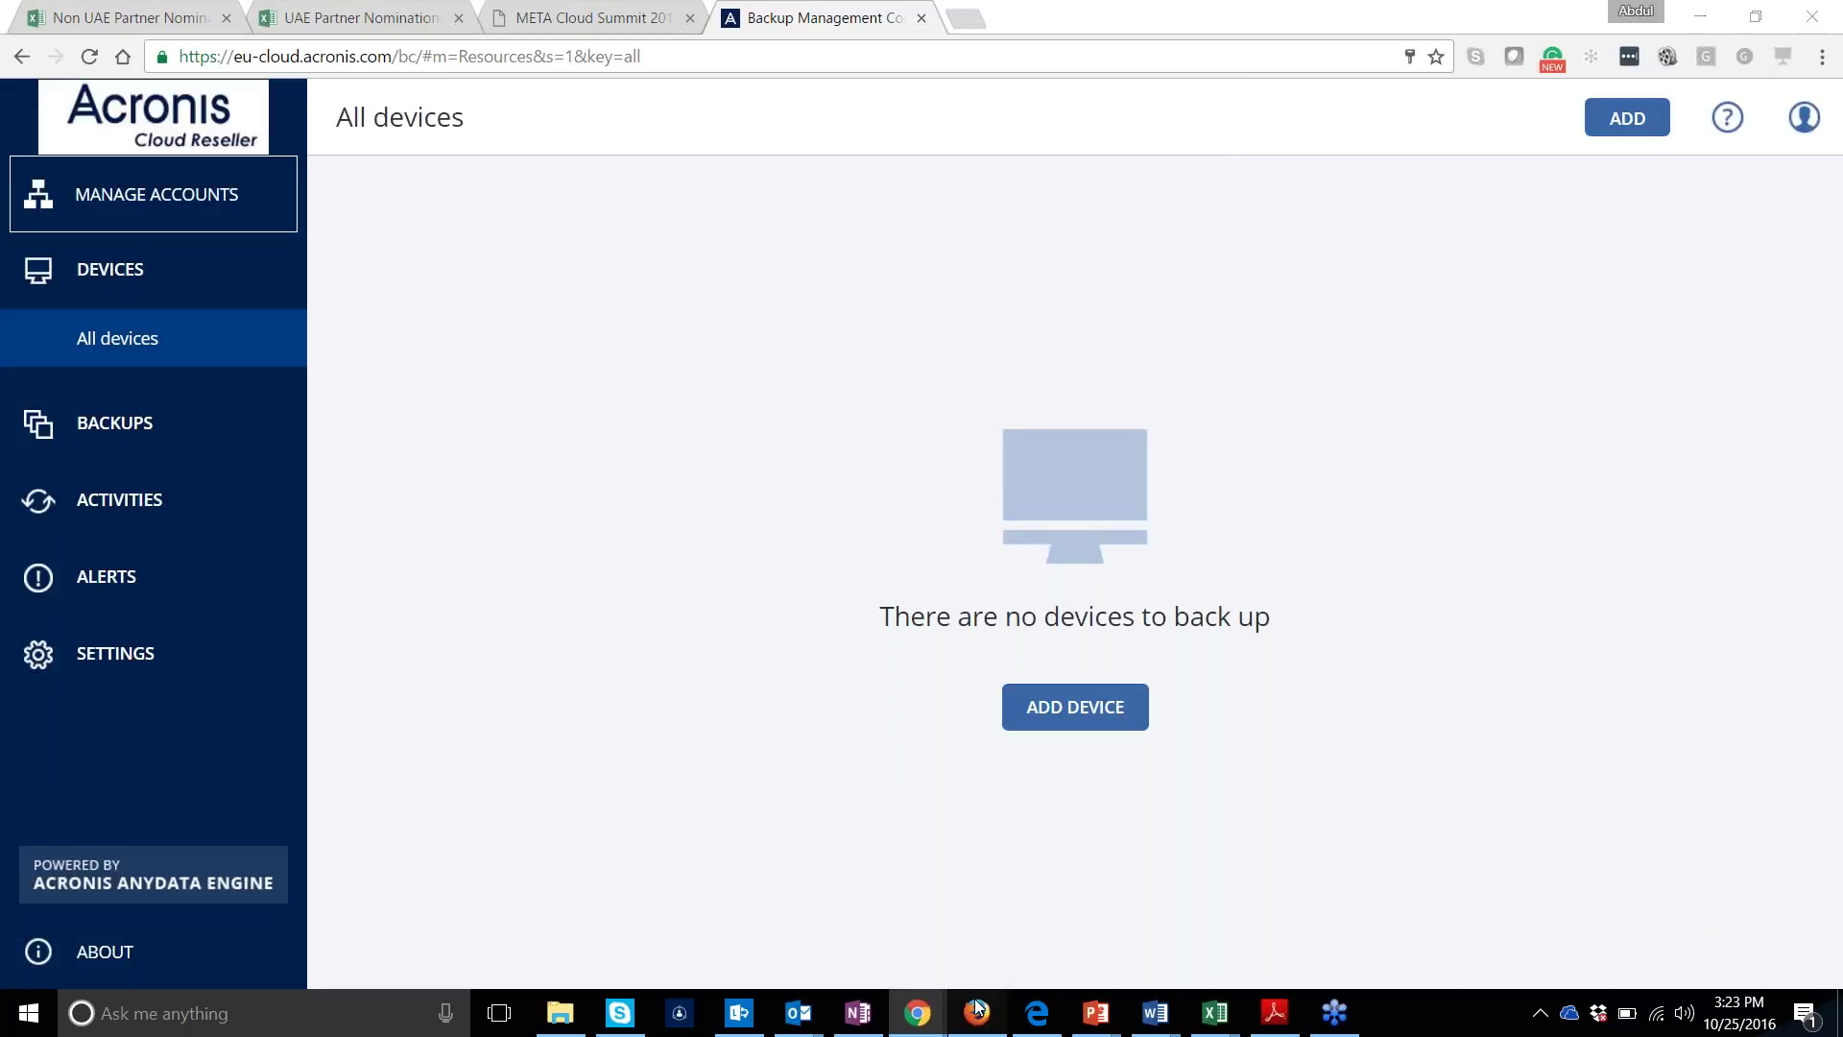
{"action": "left_click", "coordinate": [977, 1010]}
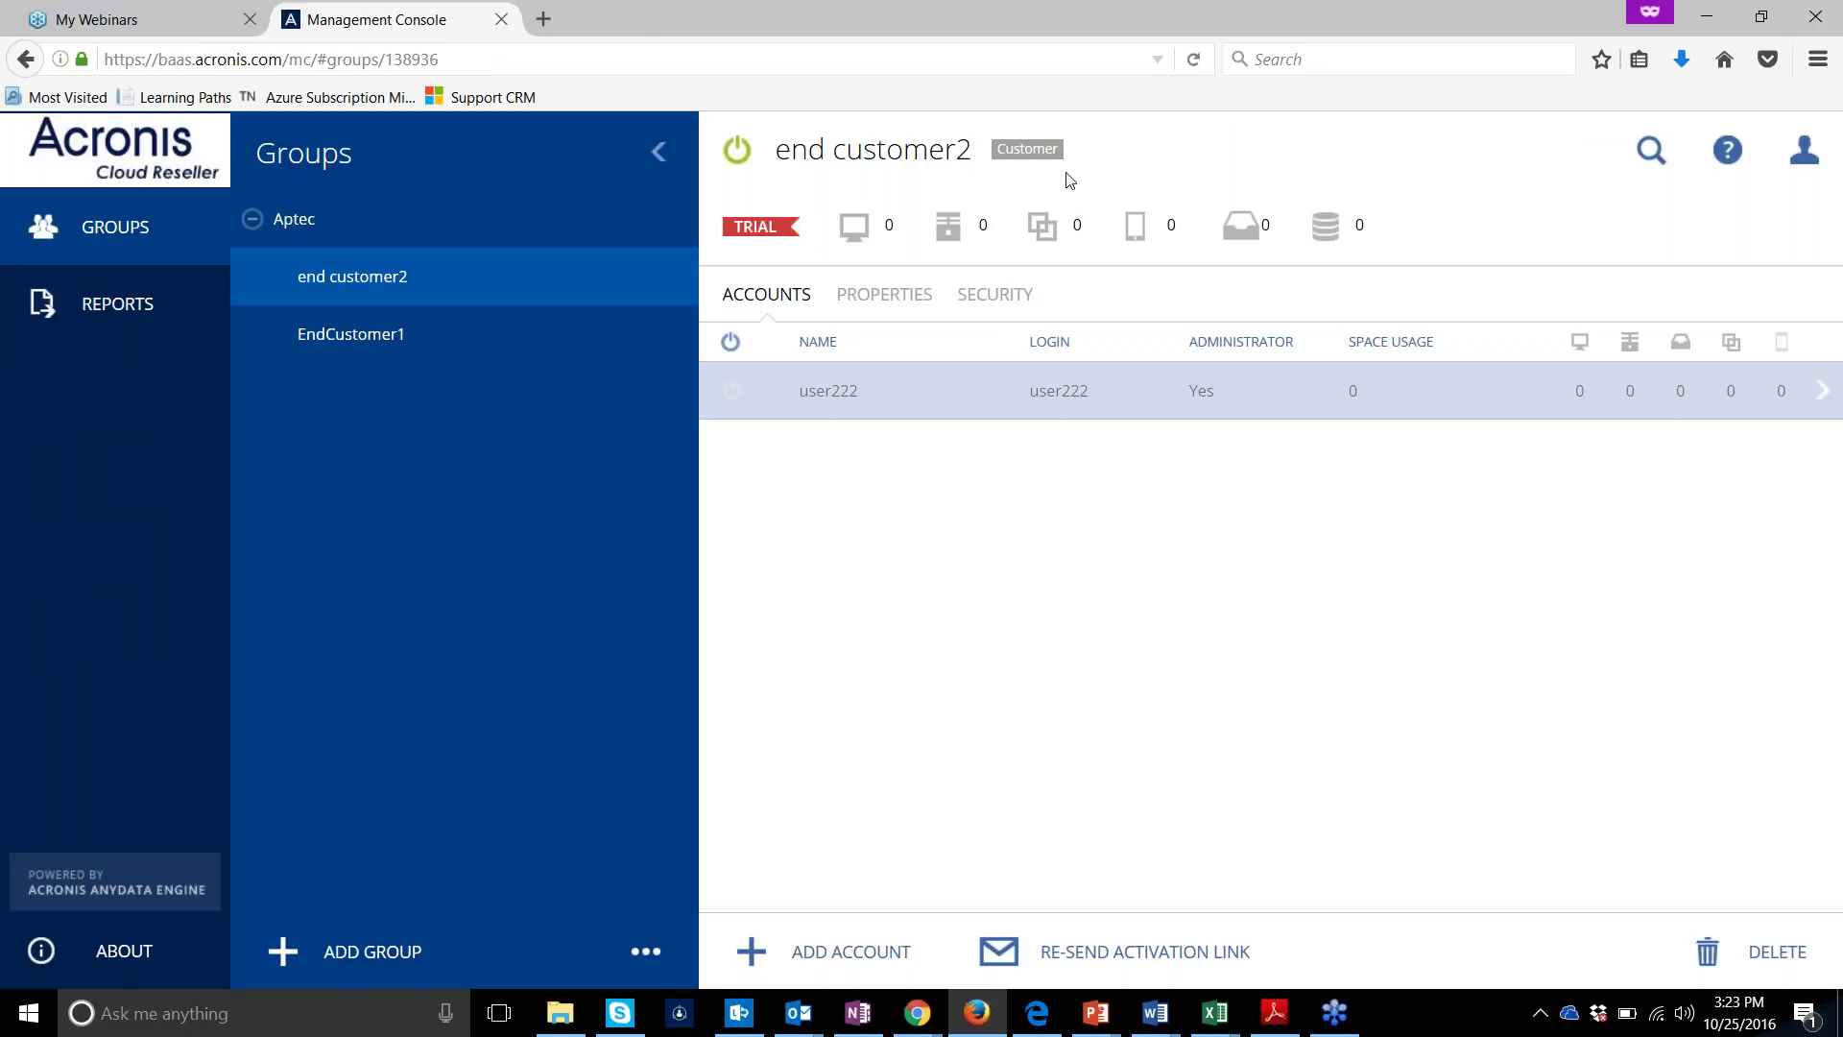
Open the installer's folder from Firefox's downloads list and log out of the Management Console
{"action": "left_click", "coordinate": [1690, 44]}
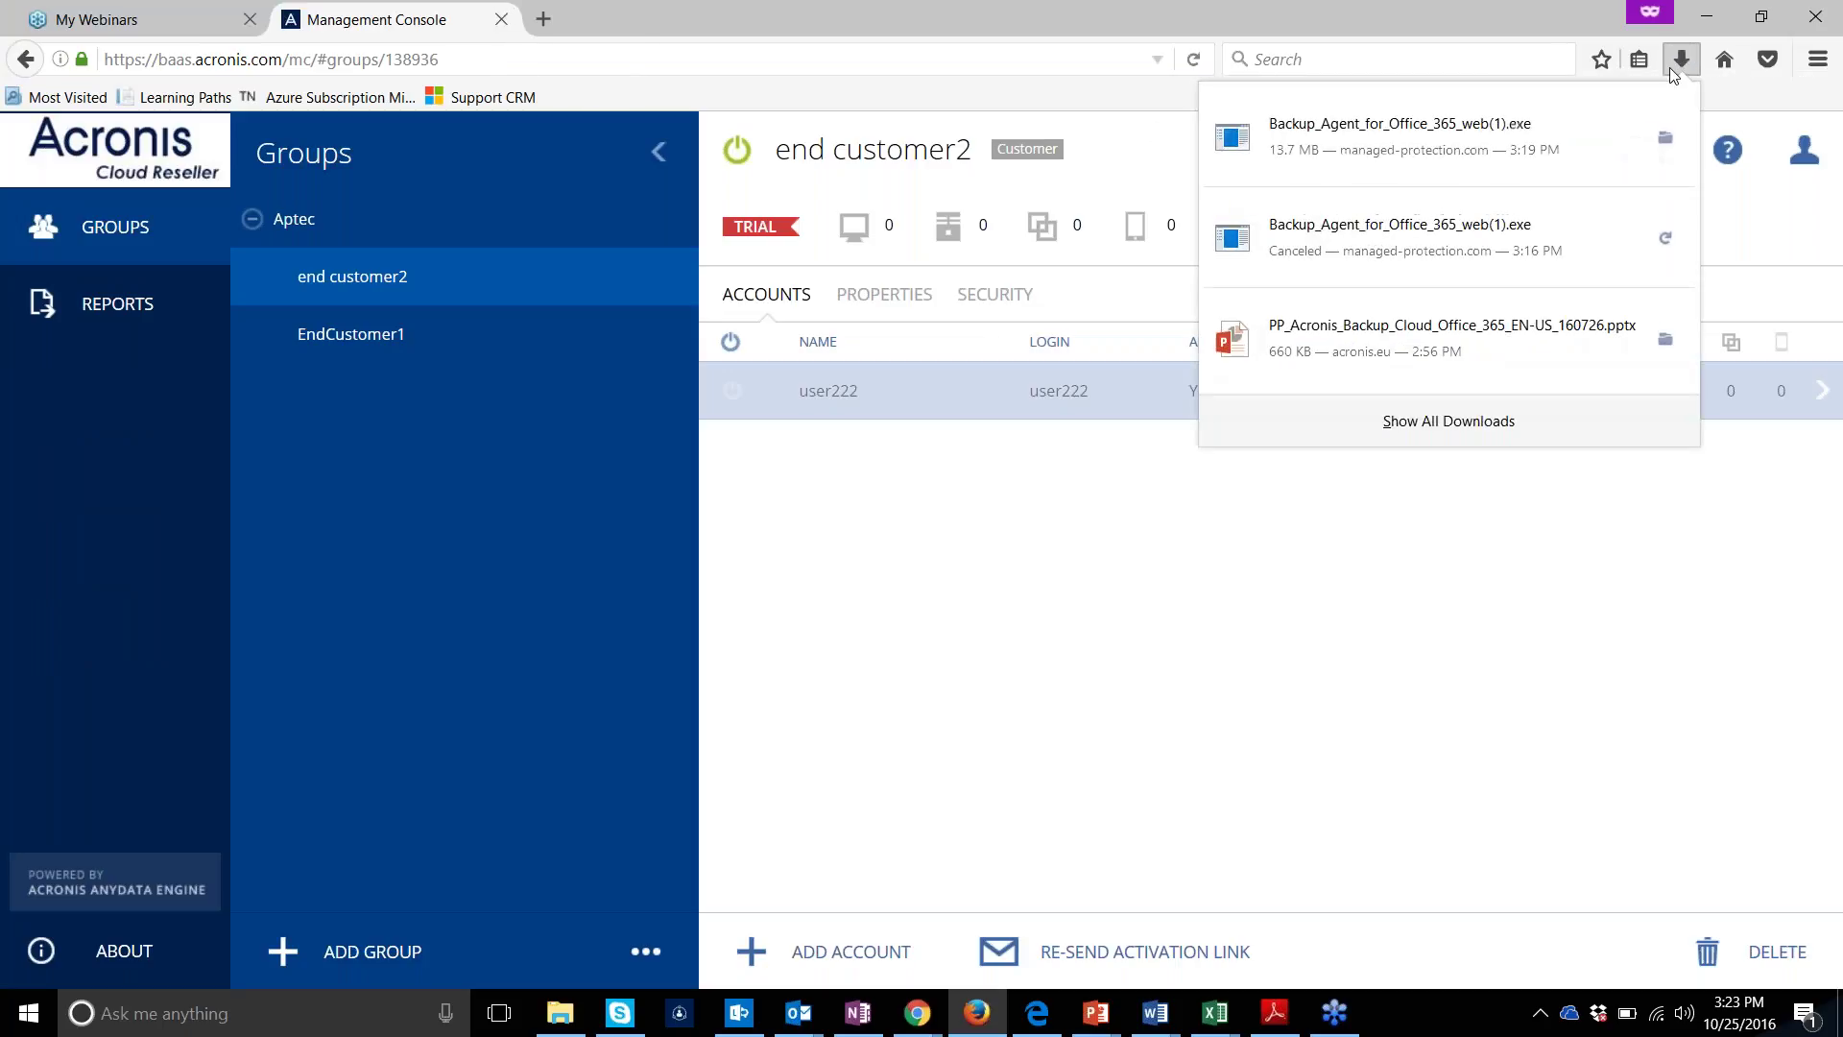
{"action": "left_click", "coordinate": [1660, 146]}
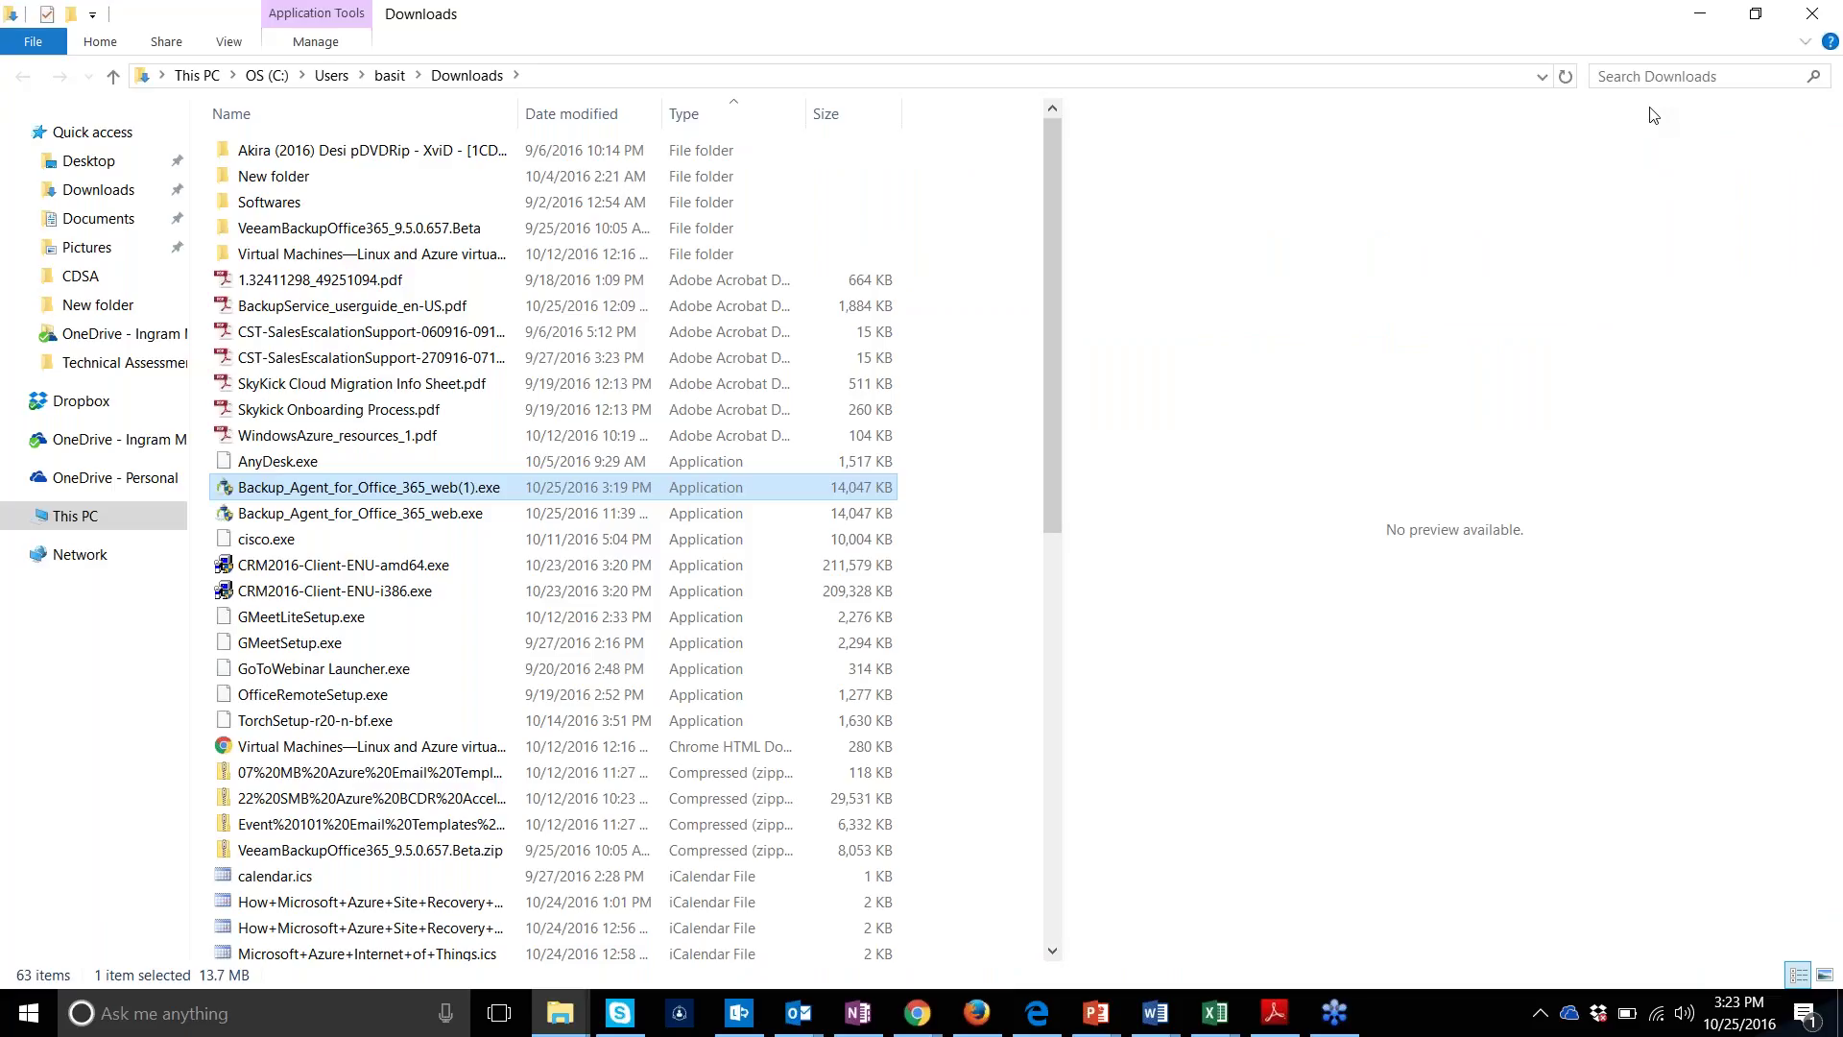
{"action": "key", "text": "alt+Tab"}
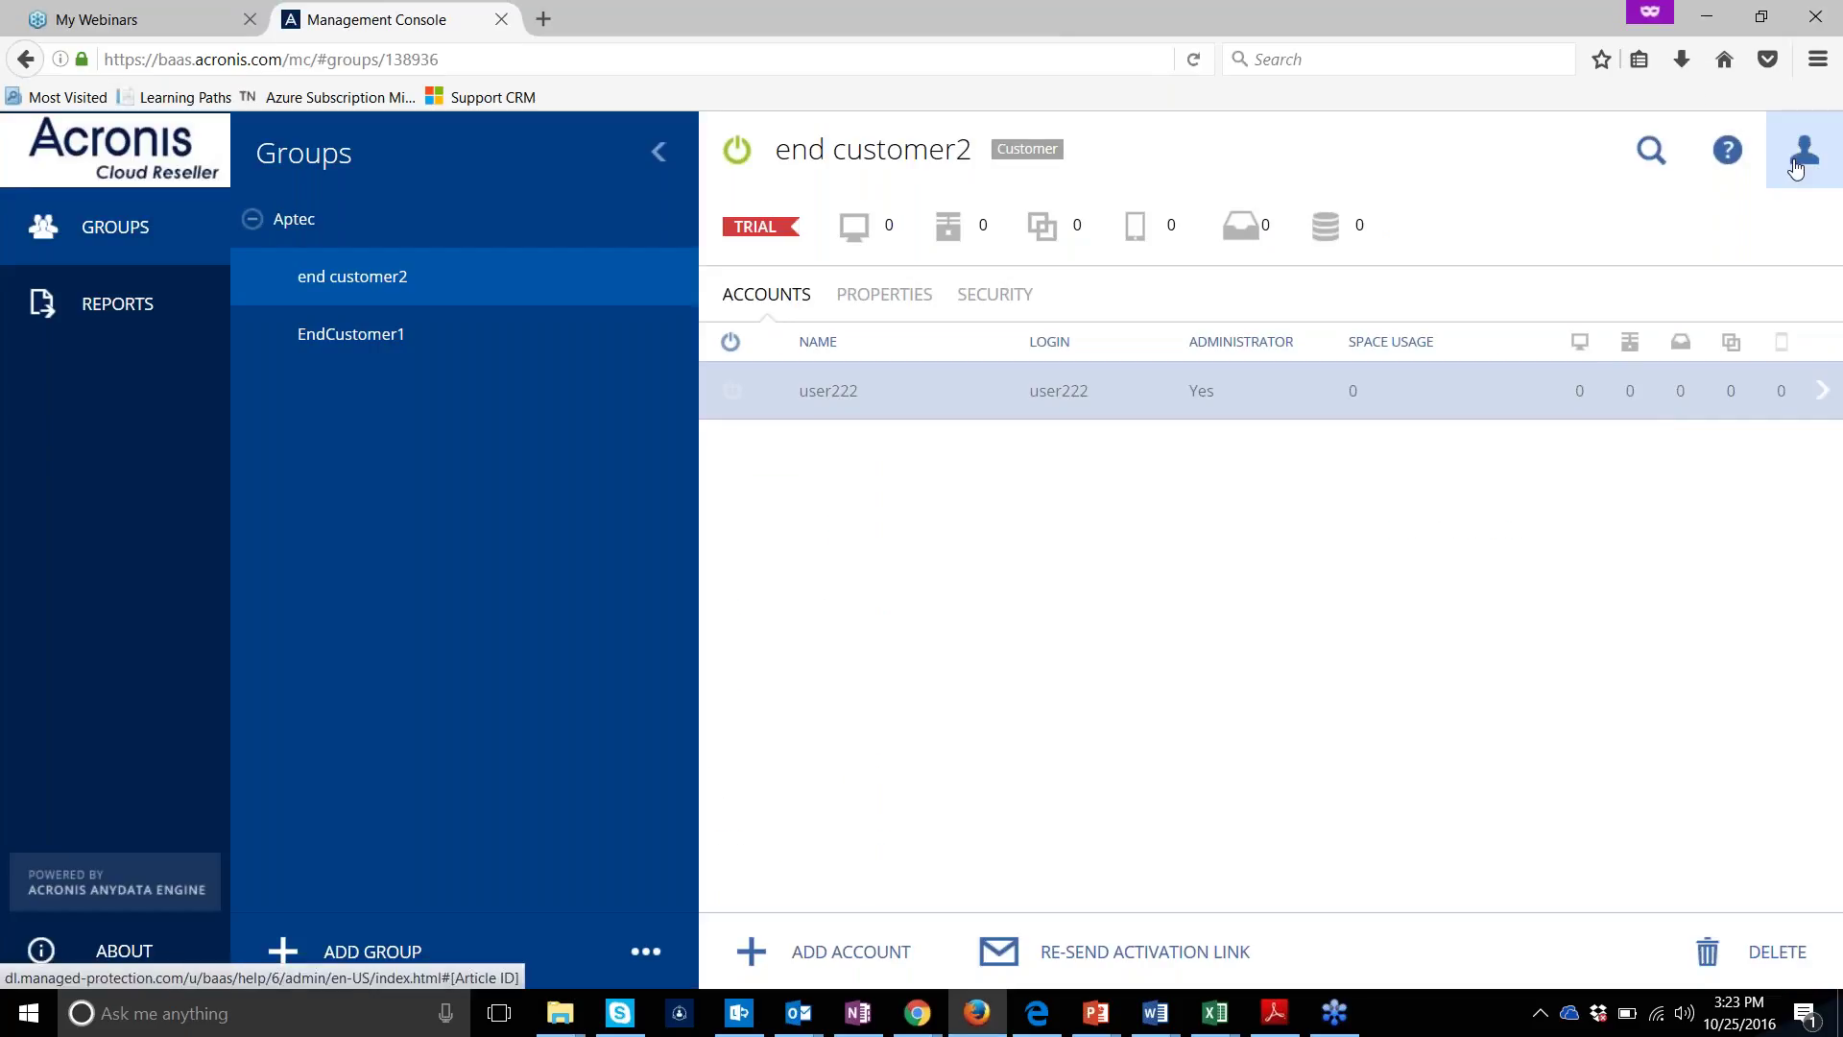
{"action": "left_click", "coordinate": [1795, 163]}
{"action": "left_click", "coordinate": [1718, 347]}
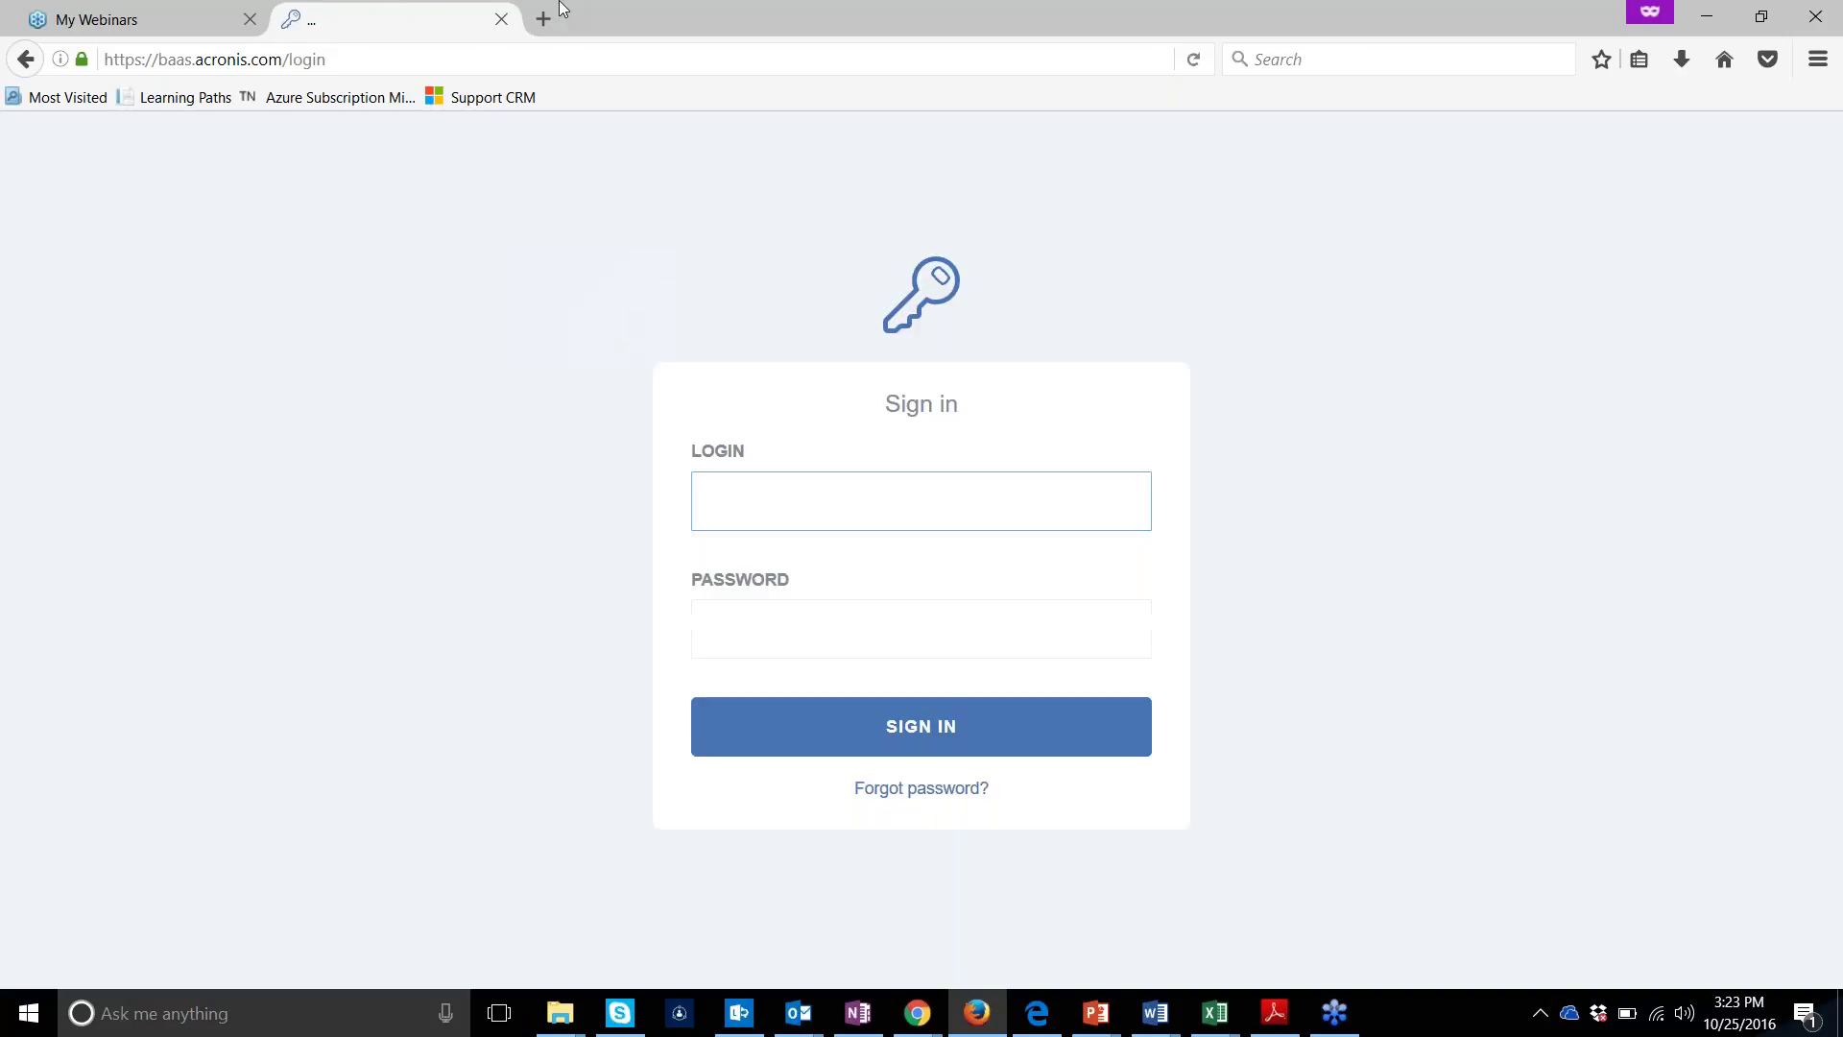
Close the Acronis sign-in tab and bring the Downloads folder window forward
{"action": "left_click", "coordinate": [500, 20]}
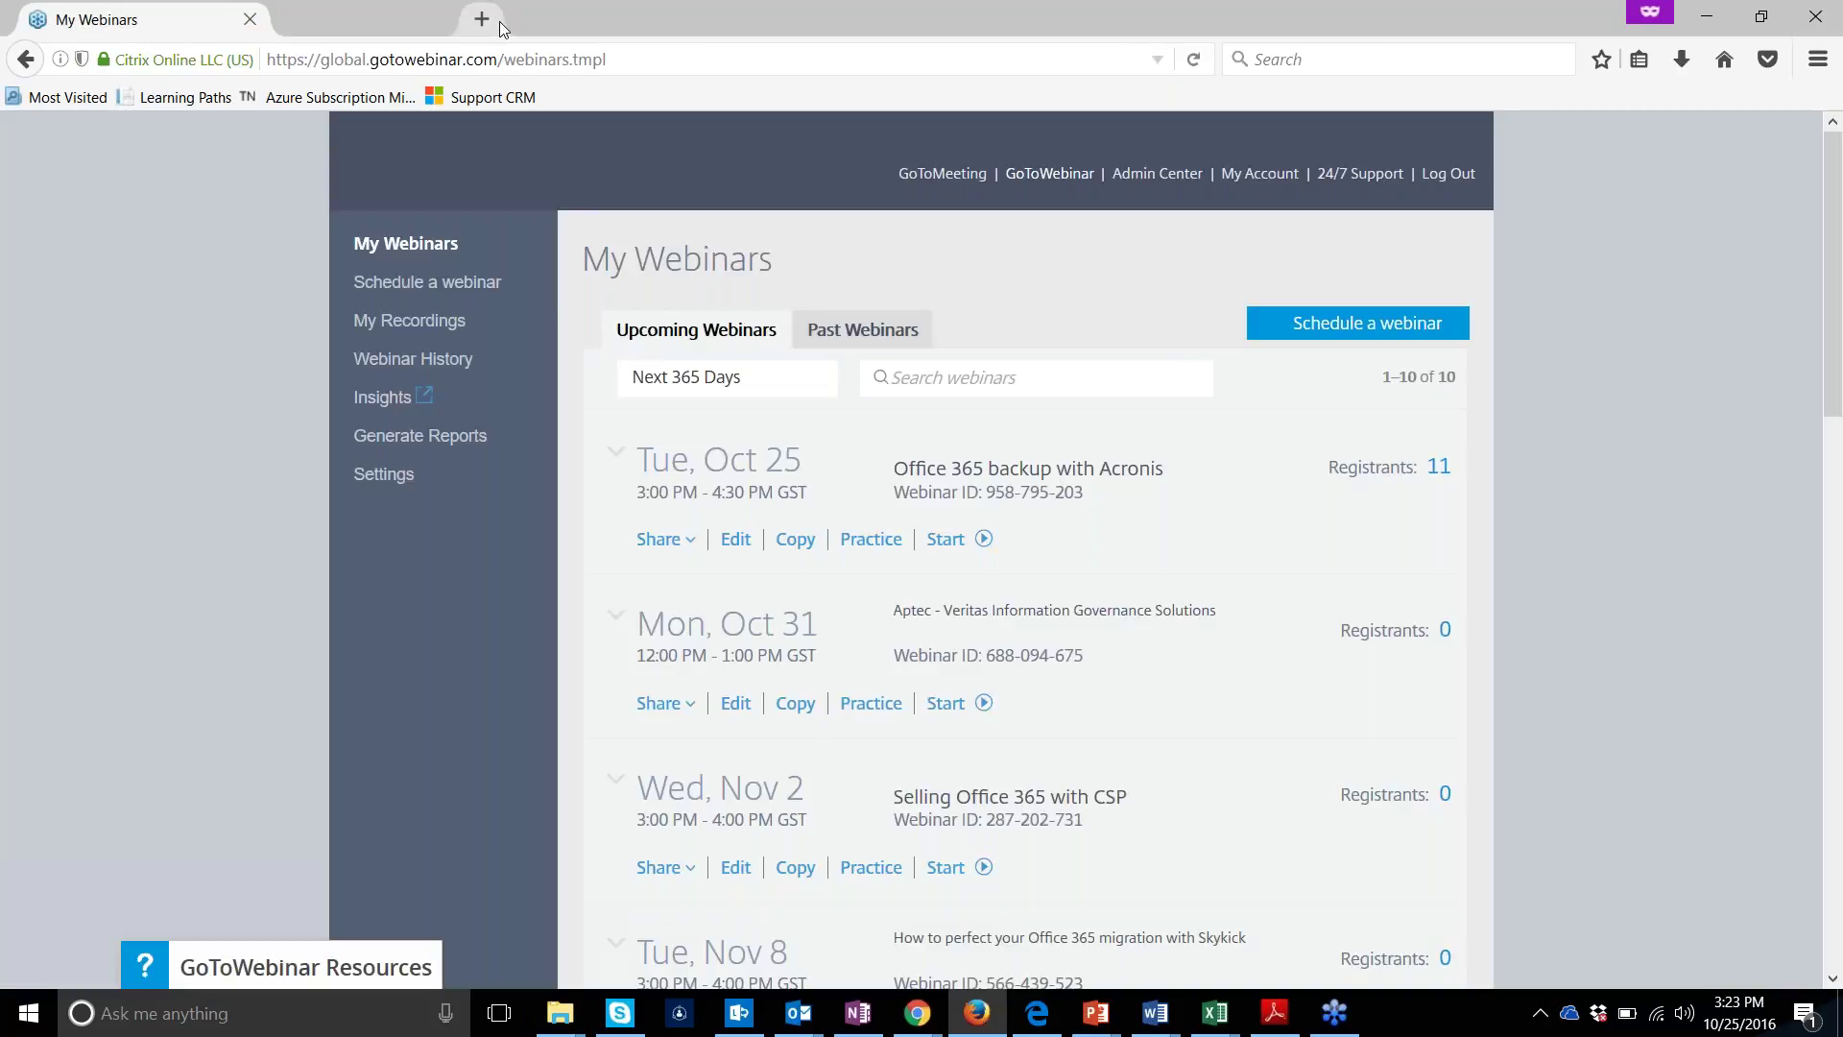
{"action": "mouse_move", "coordinate": [552, 1027]}
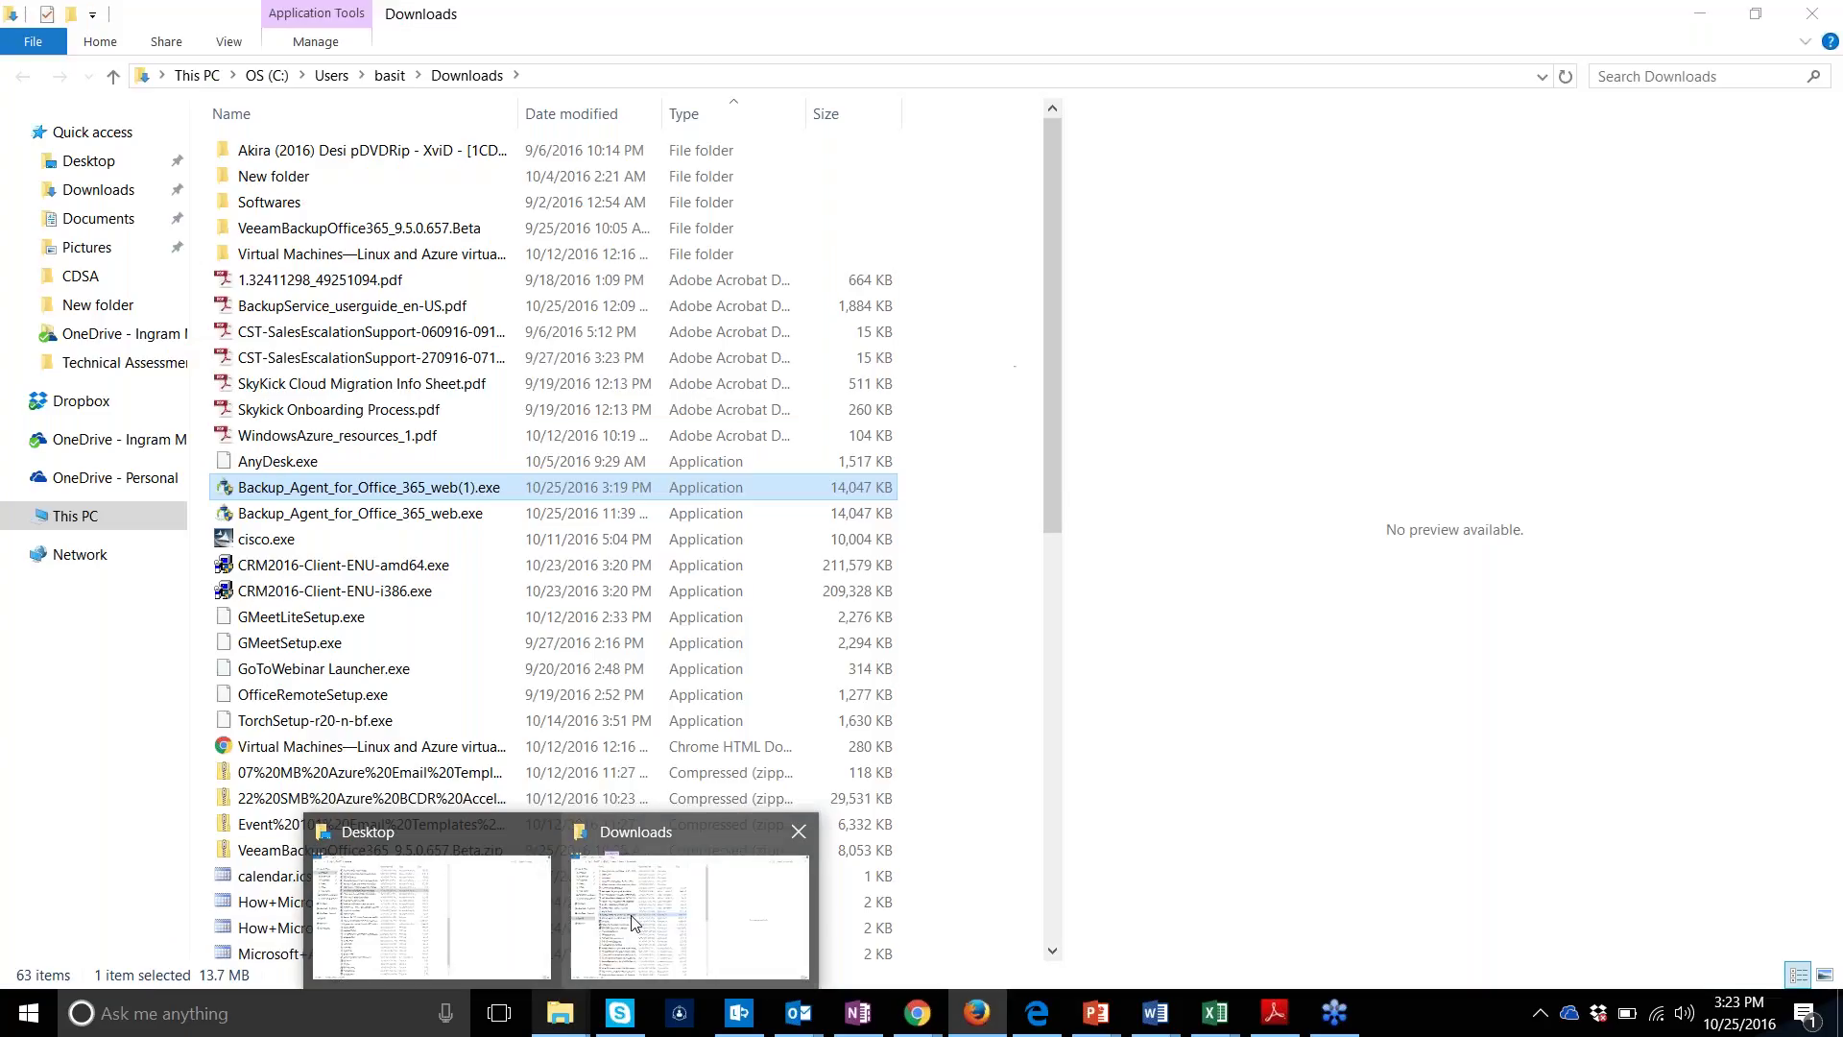
{"action": "left_click", "coordinate": [635, 919]}
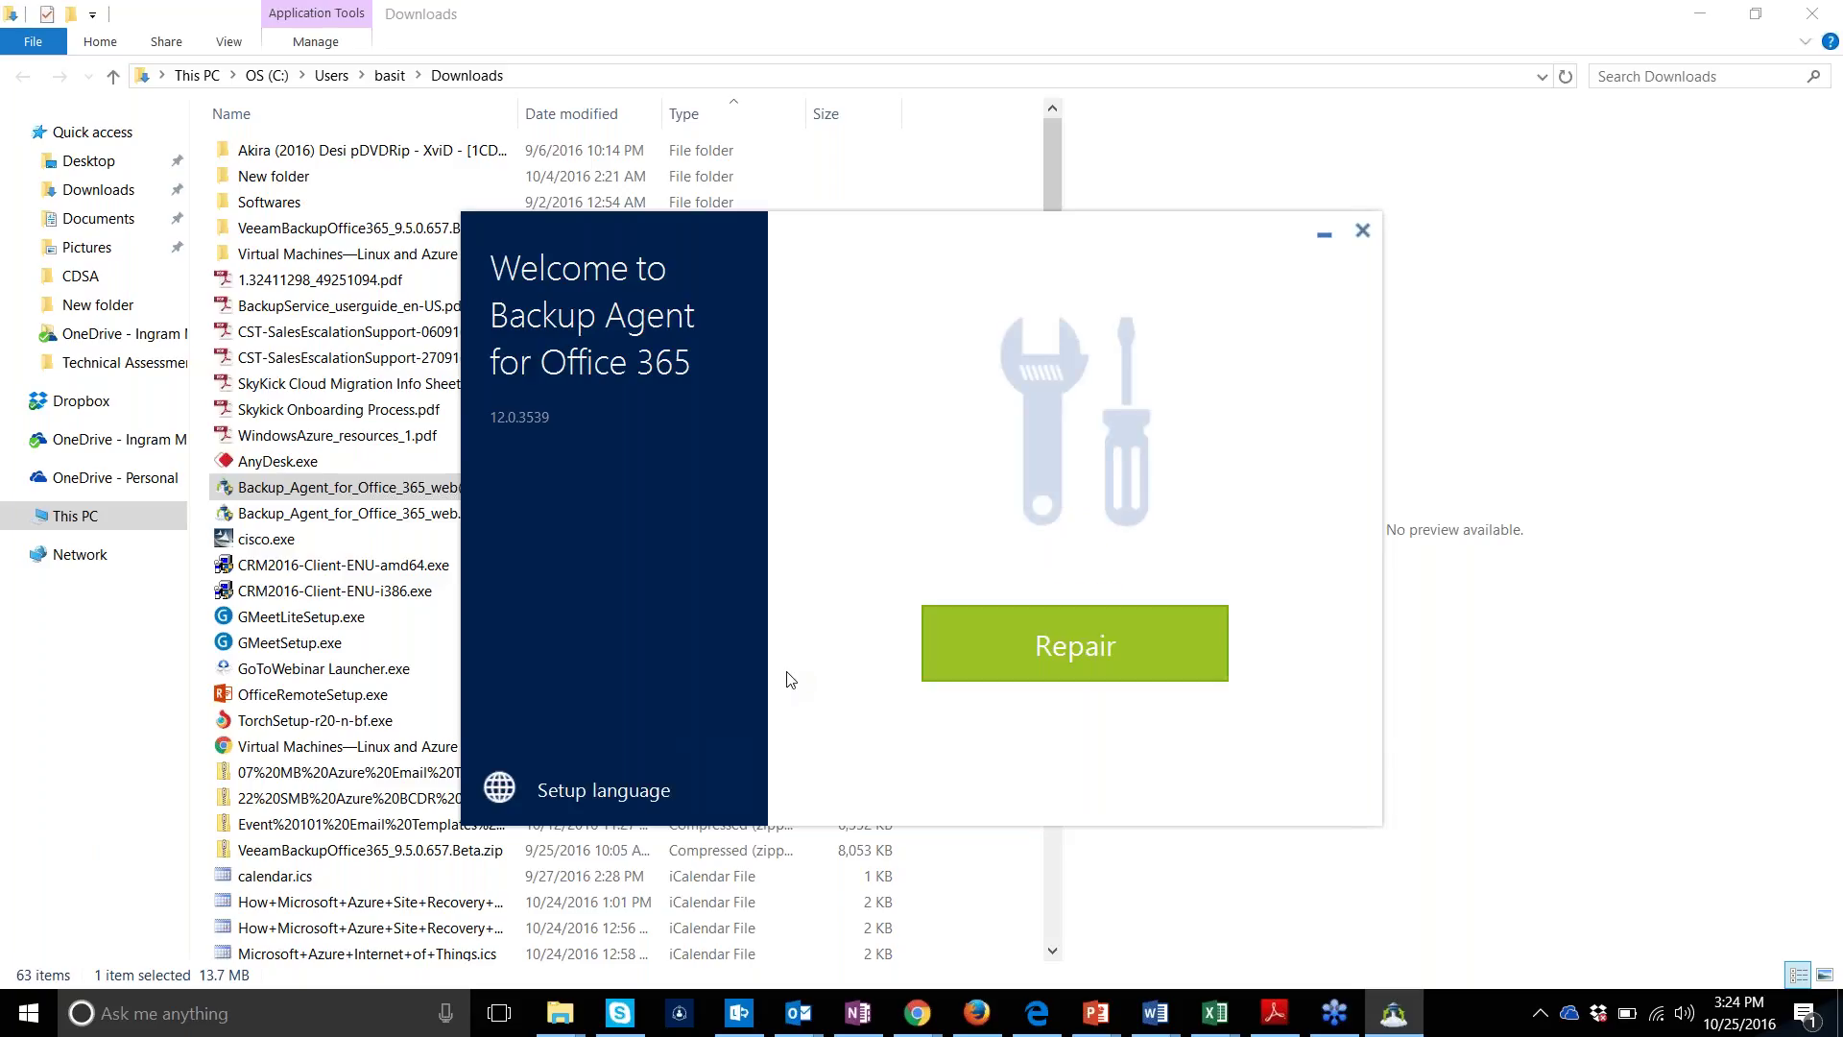
Start a Repair, cancel it with confirmation, then quit the installer
{"action": "left_click", "coordinate": [936, 646]}
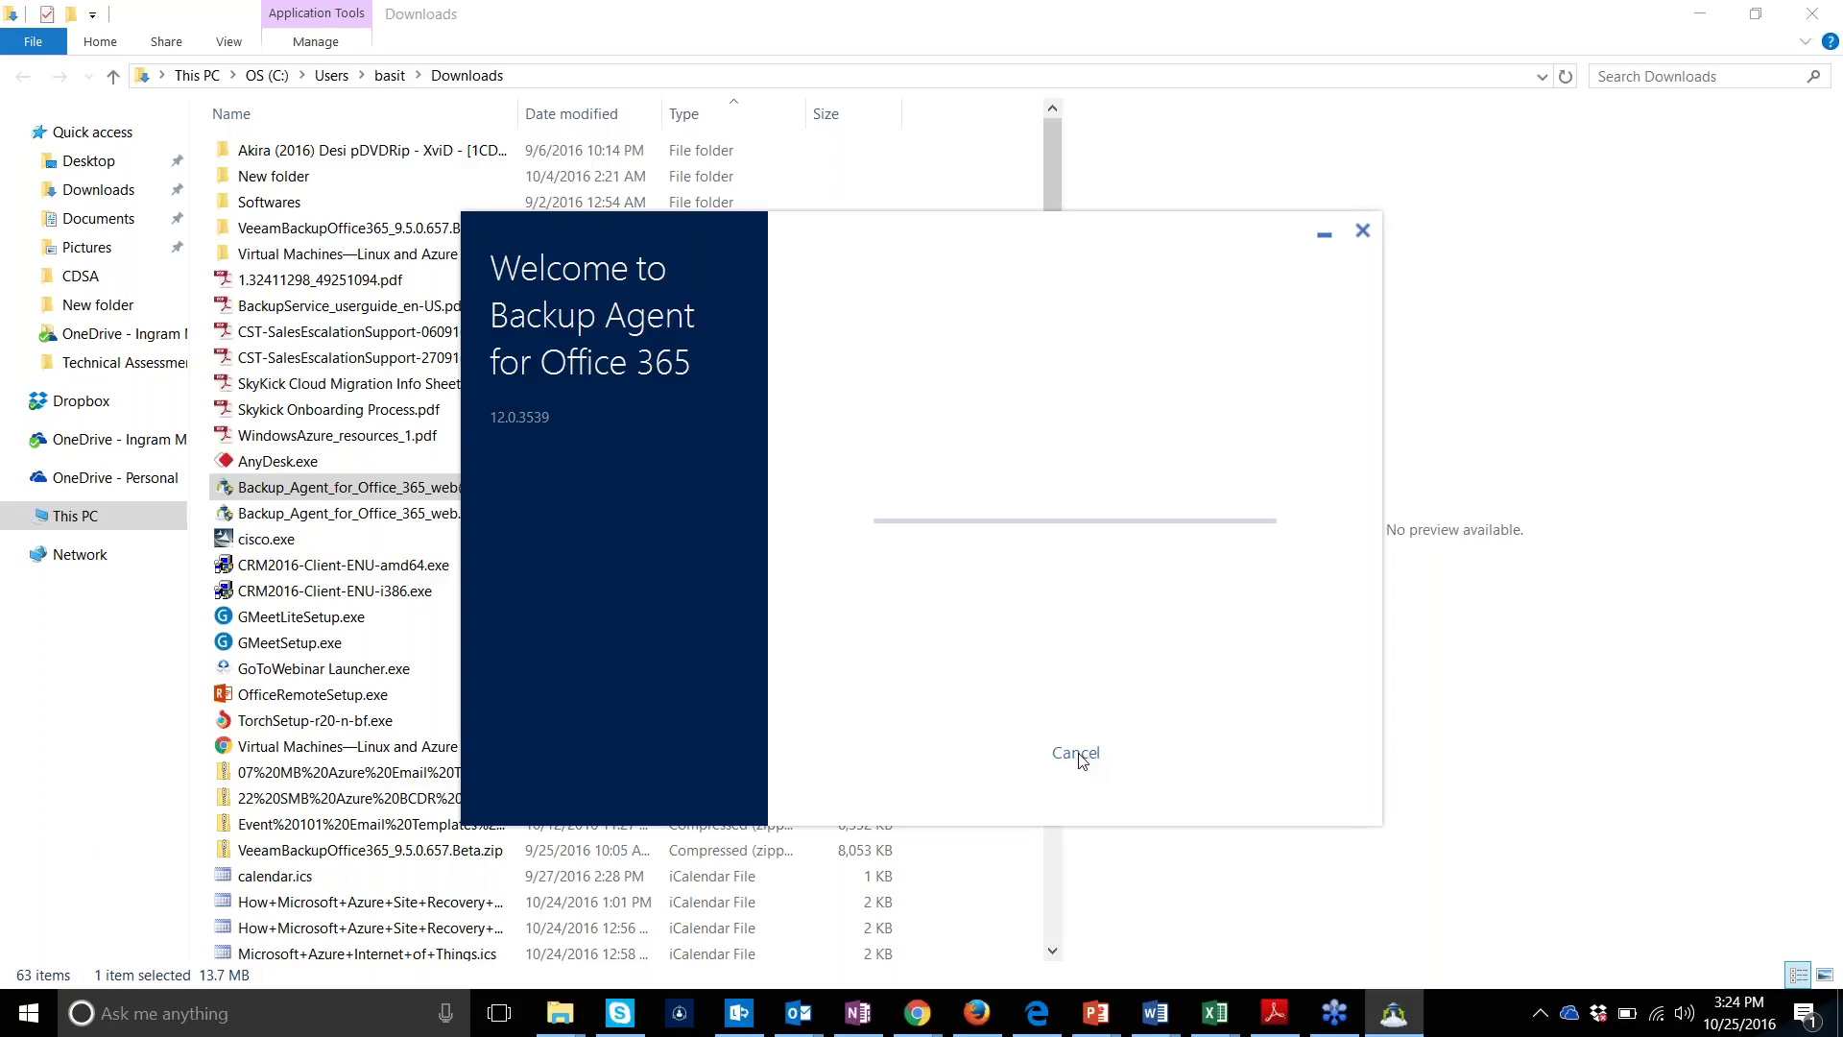
{"action": "left_click", "coordinate": [1077, 753]}
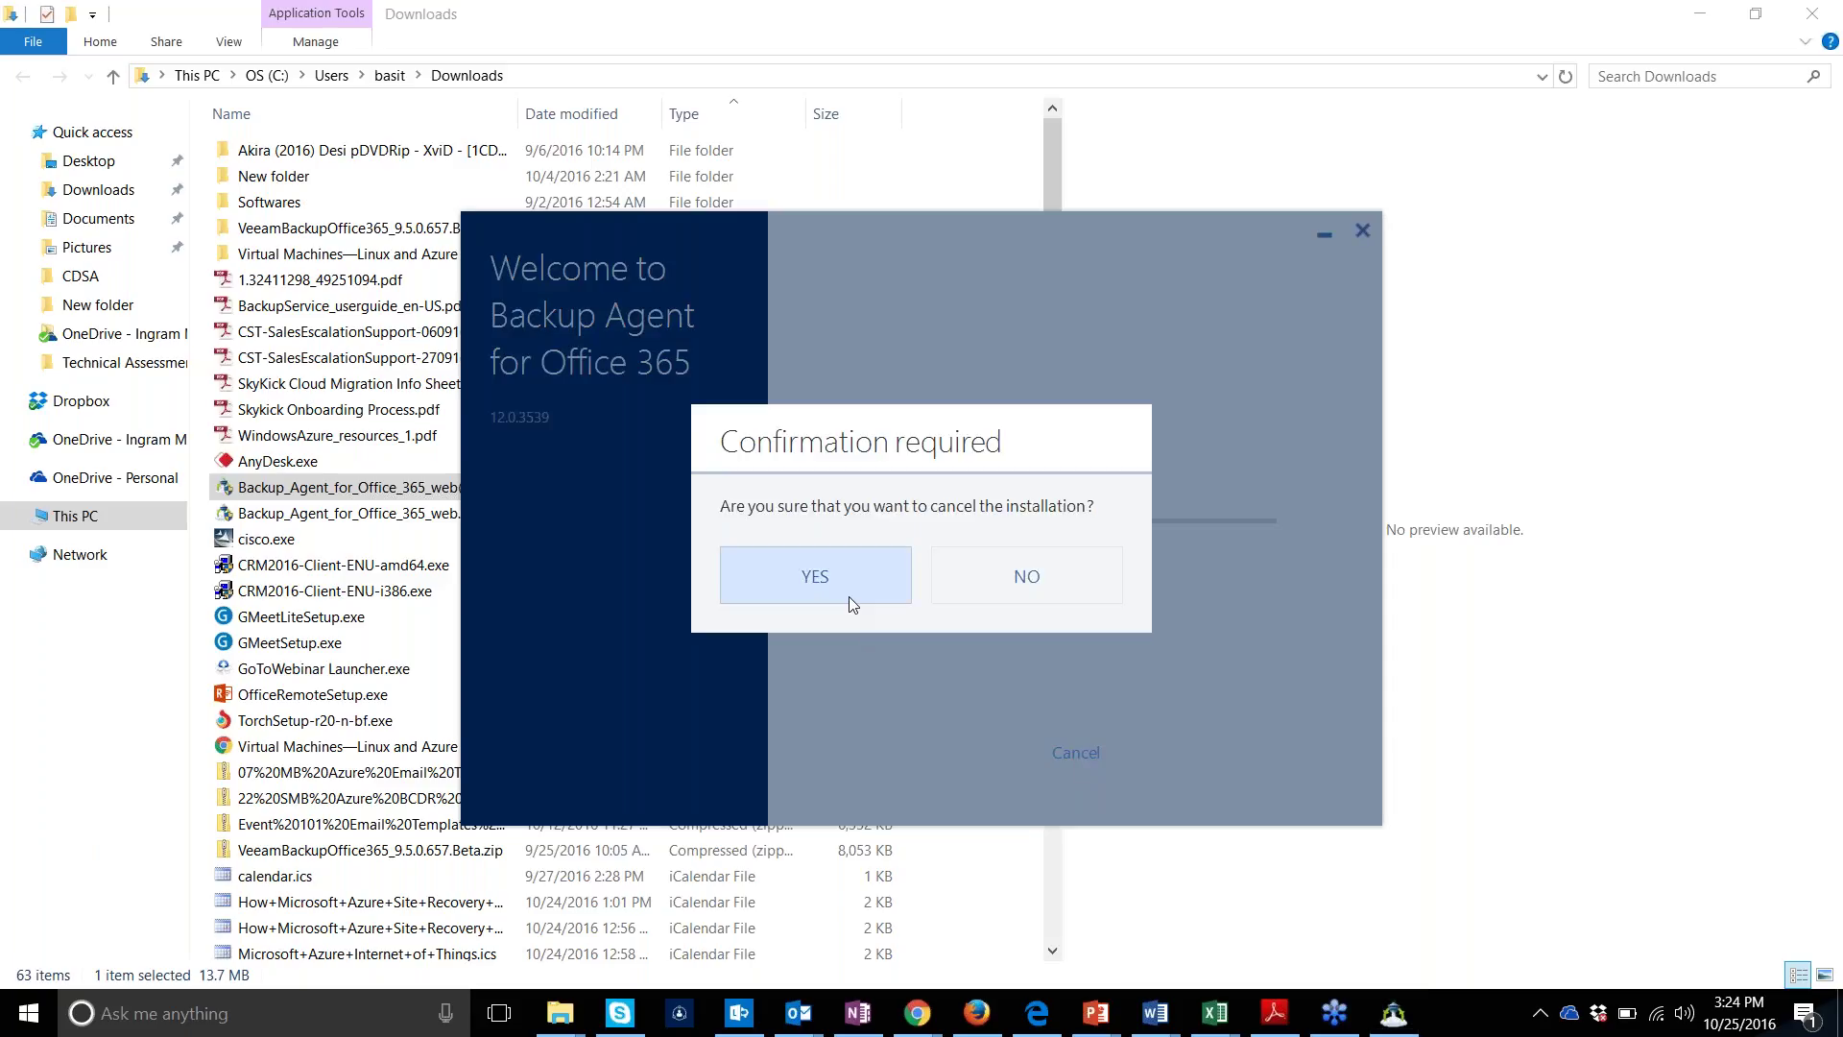
{"action": "left_click", "coordinate": [839, 573]}
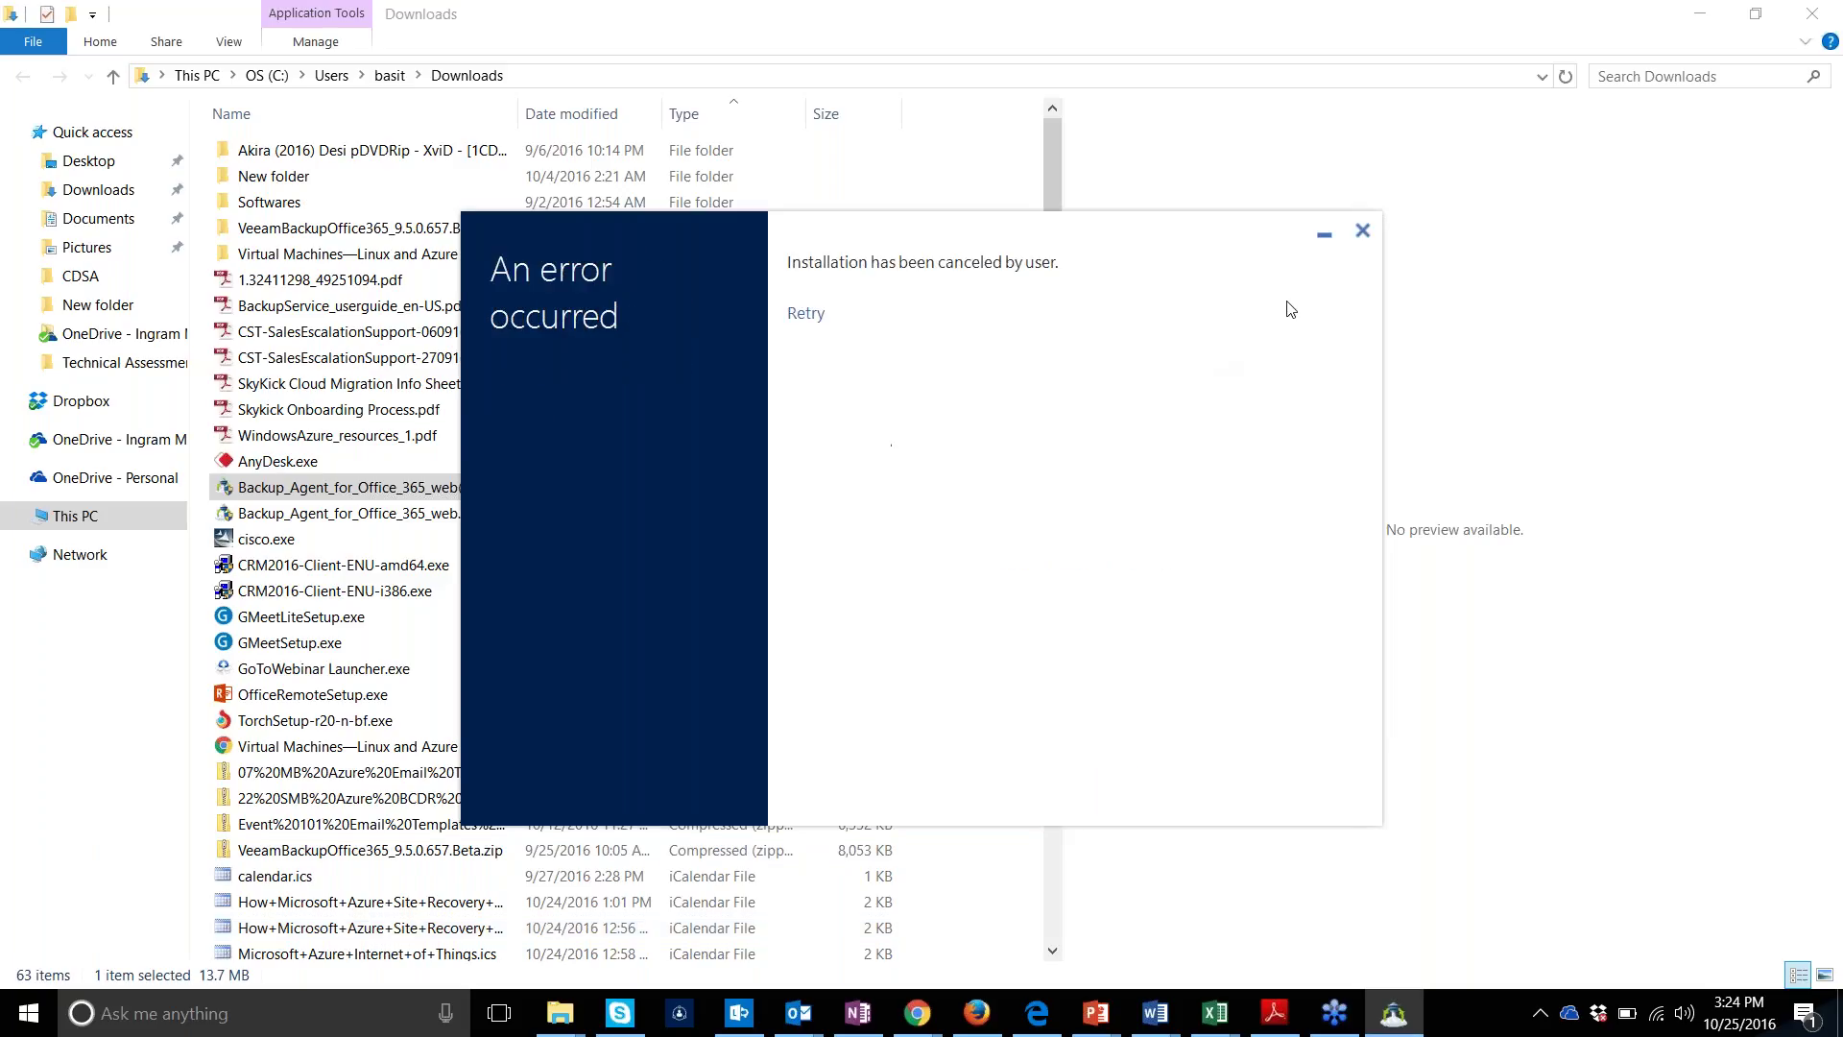
{"action": "left_click", "coordinate": [1362, 230]}
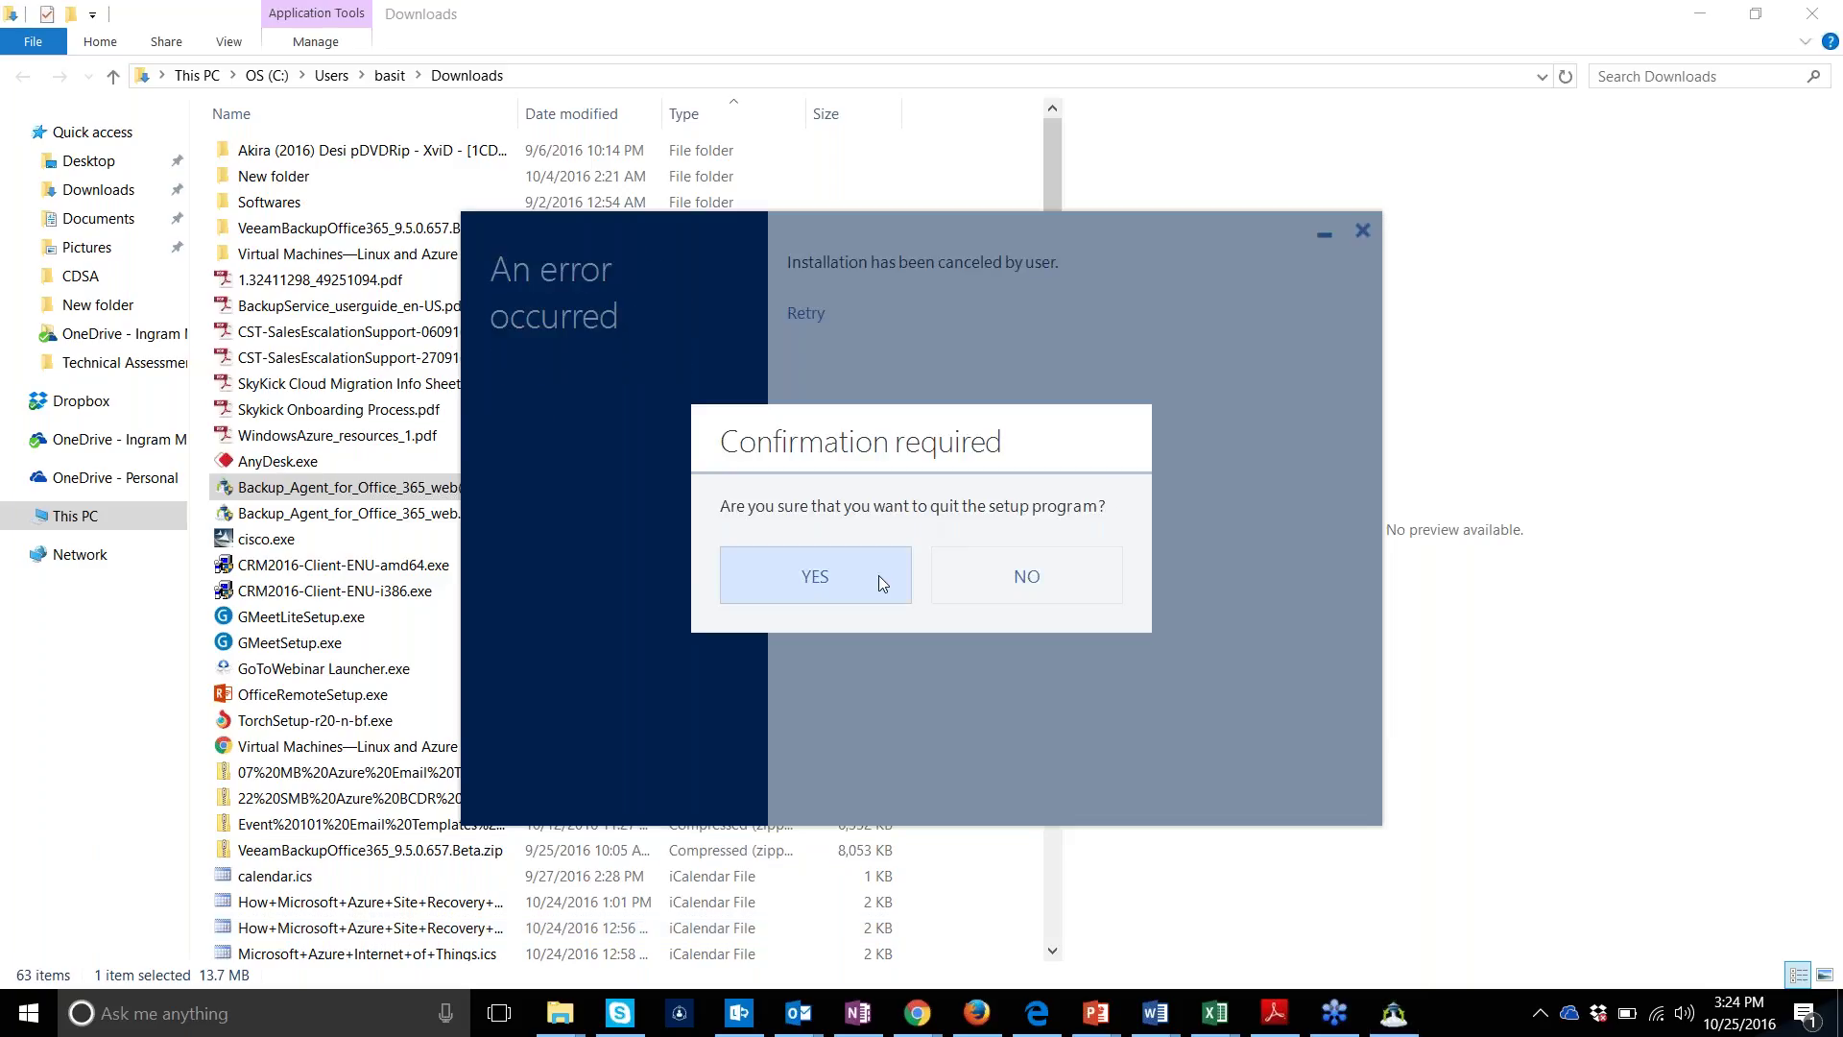
{"action": "left_click", "coordinate": [878, 572]}
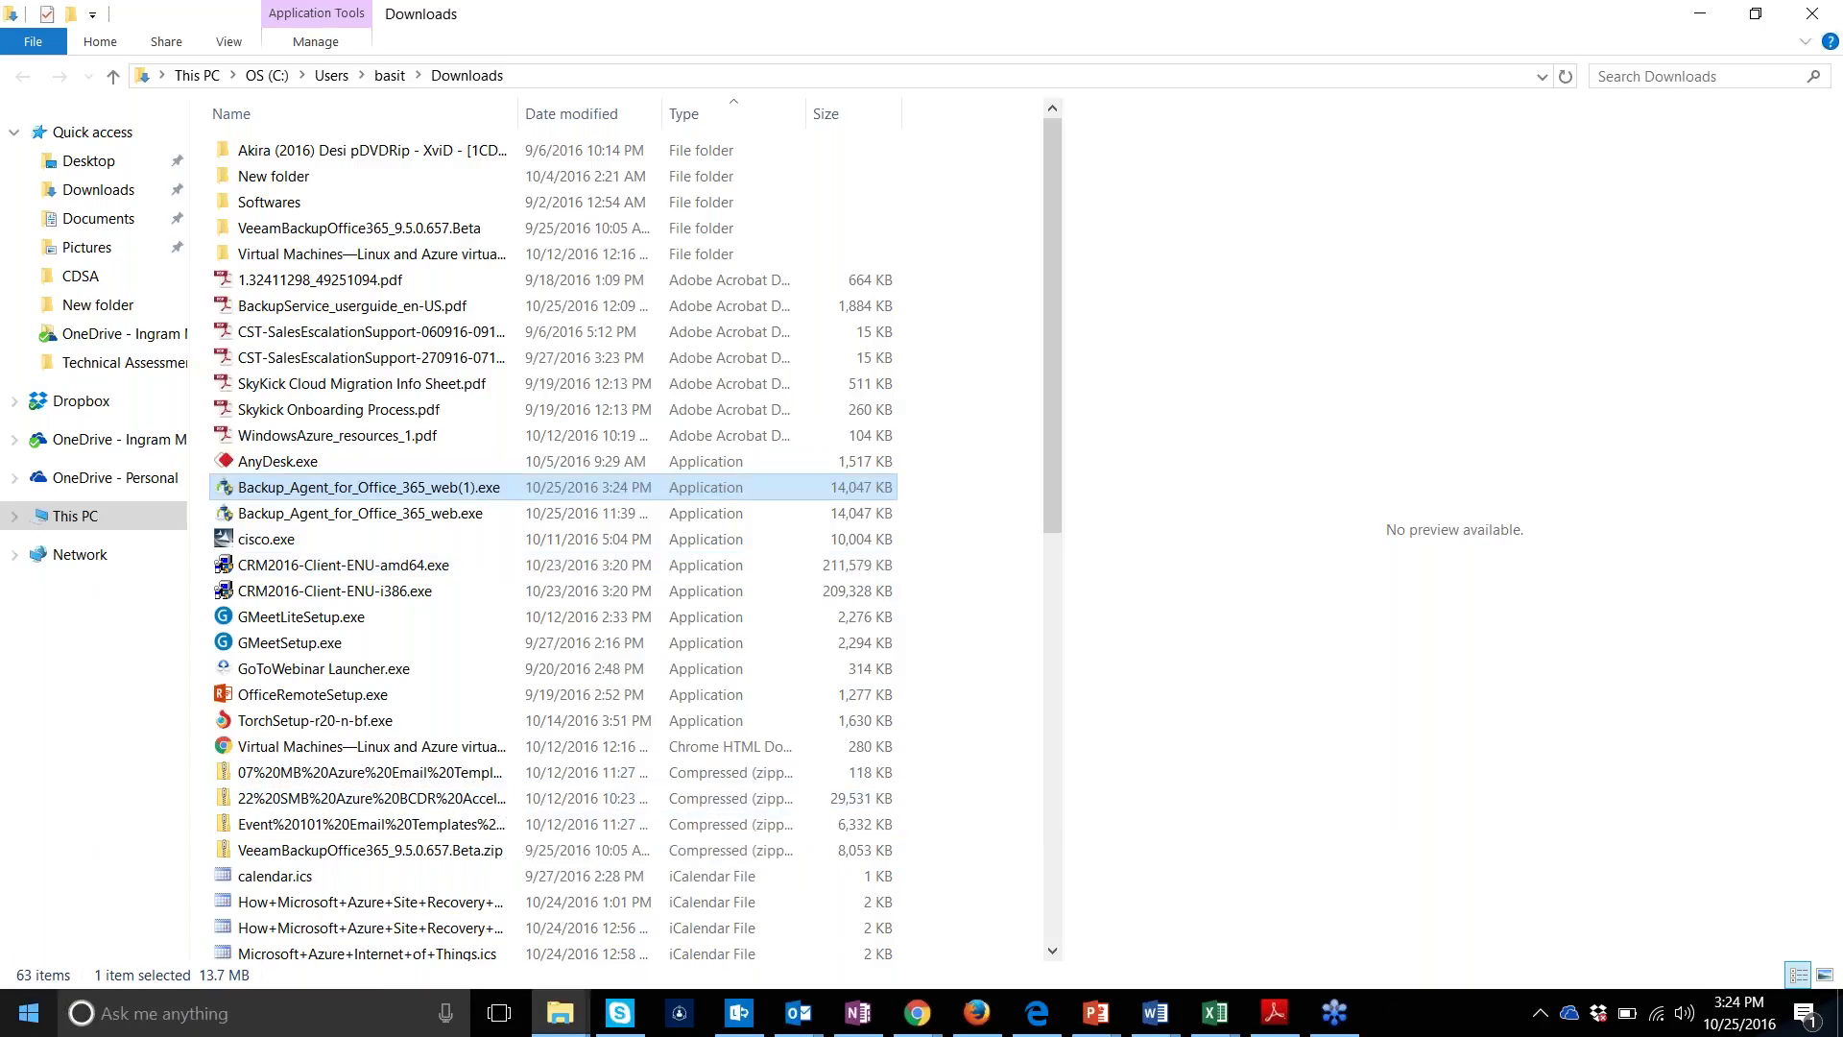
Search 'progra' to reach Programs and Features and start uninstalling Acronis Backup Agent
{"action": "key", "text": "super"}
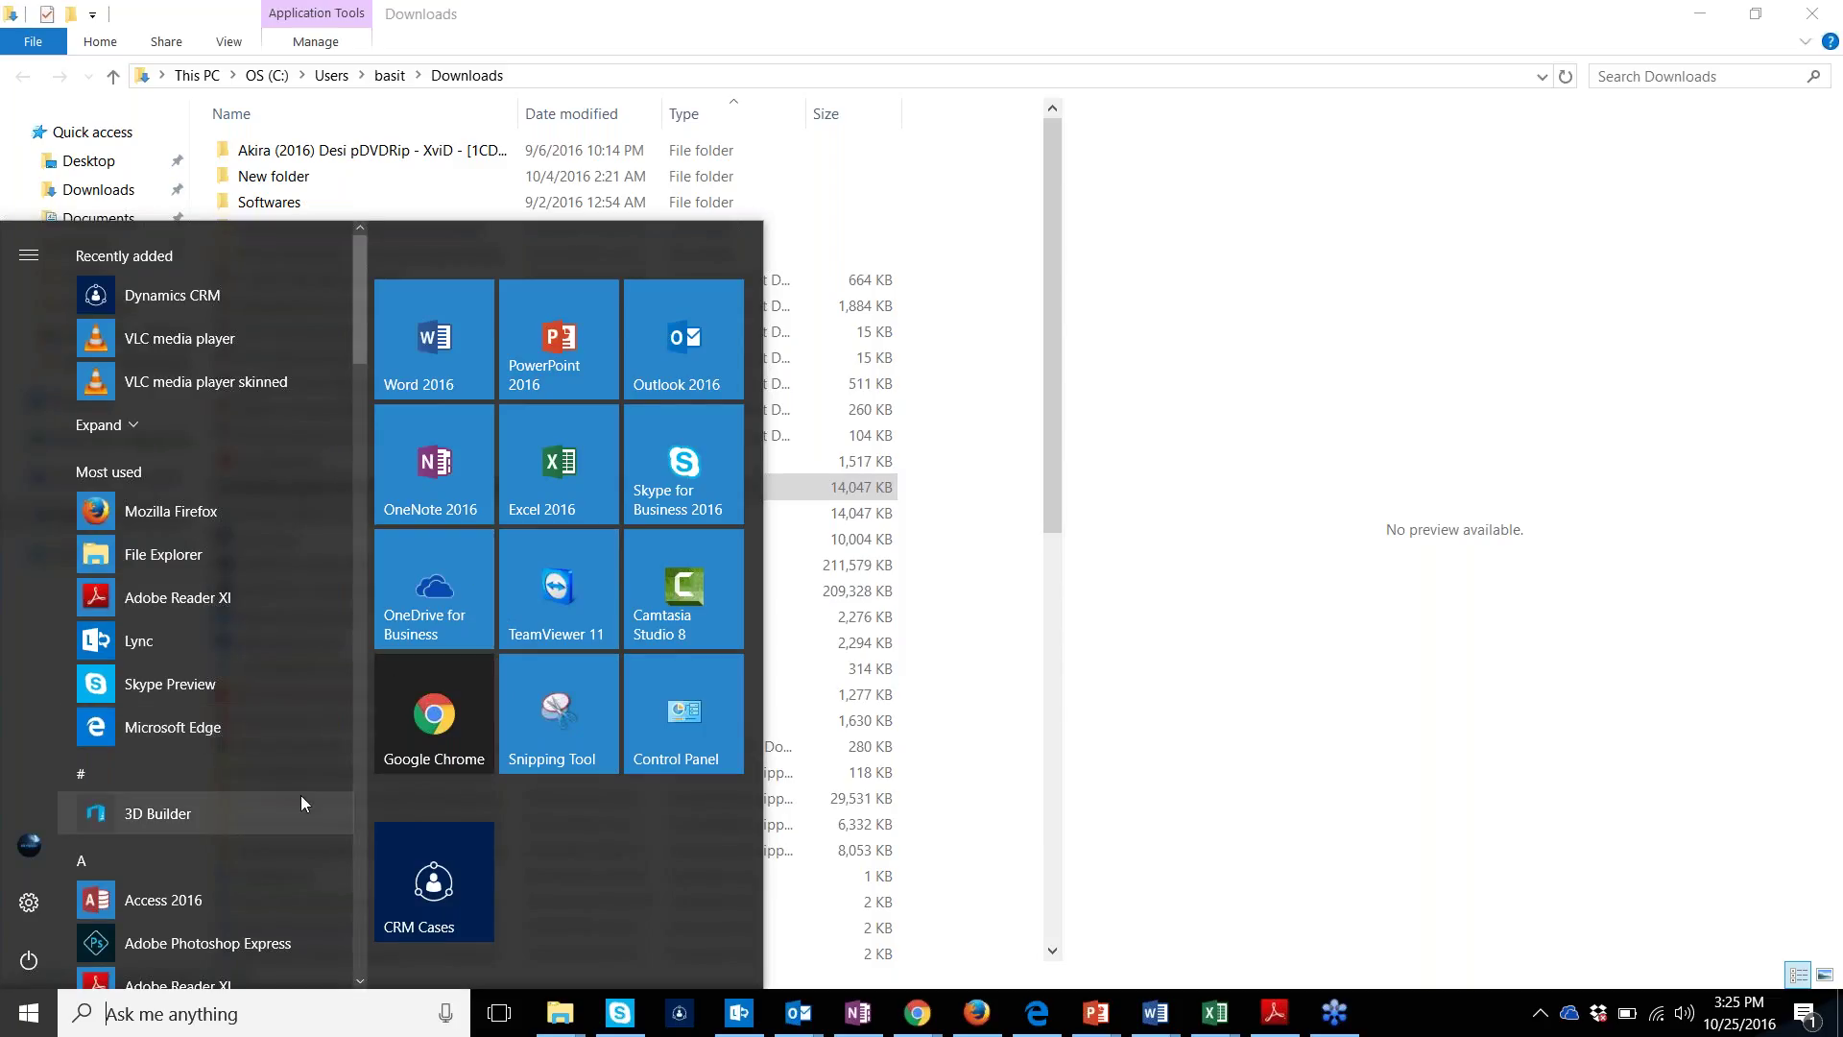
{"action": "type", "text": "pro"}
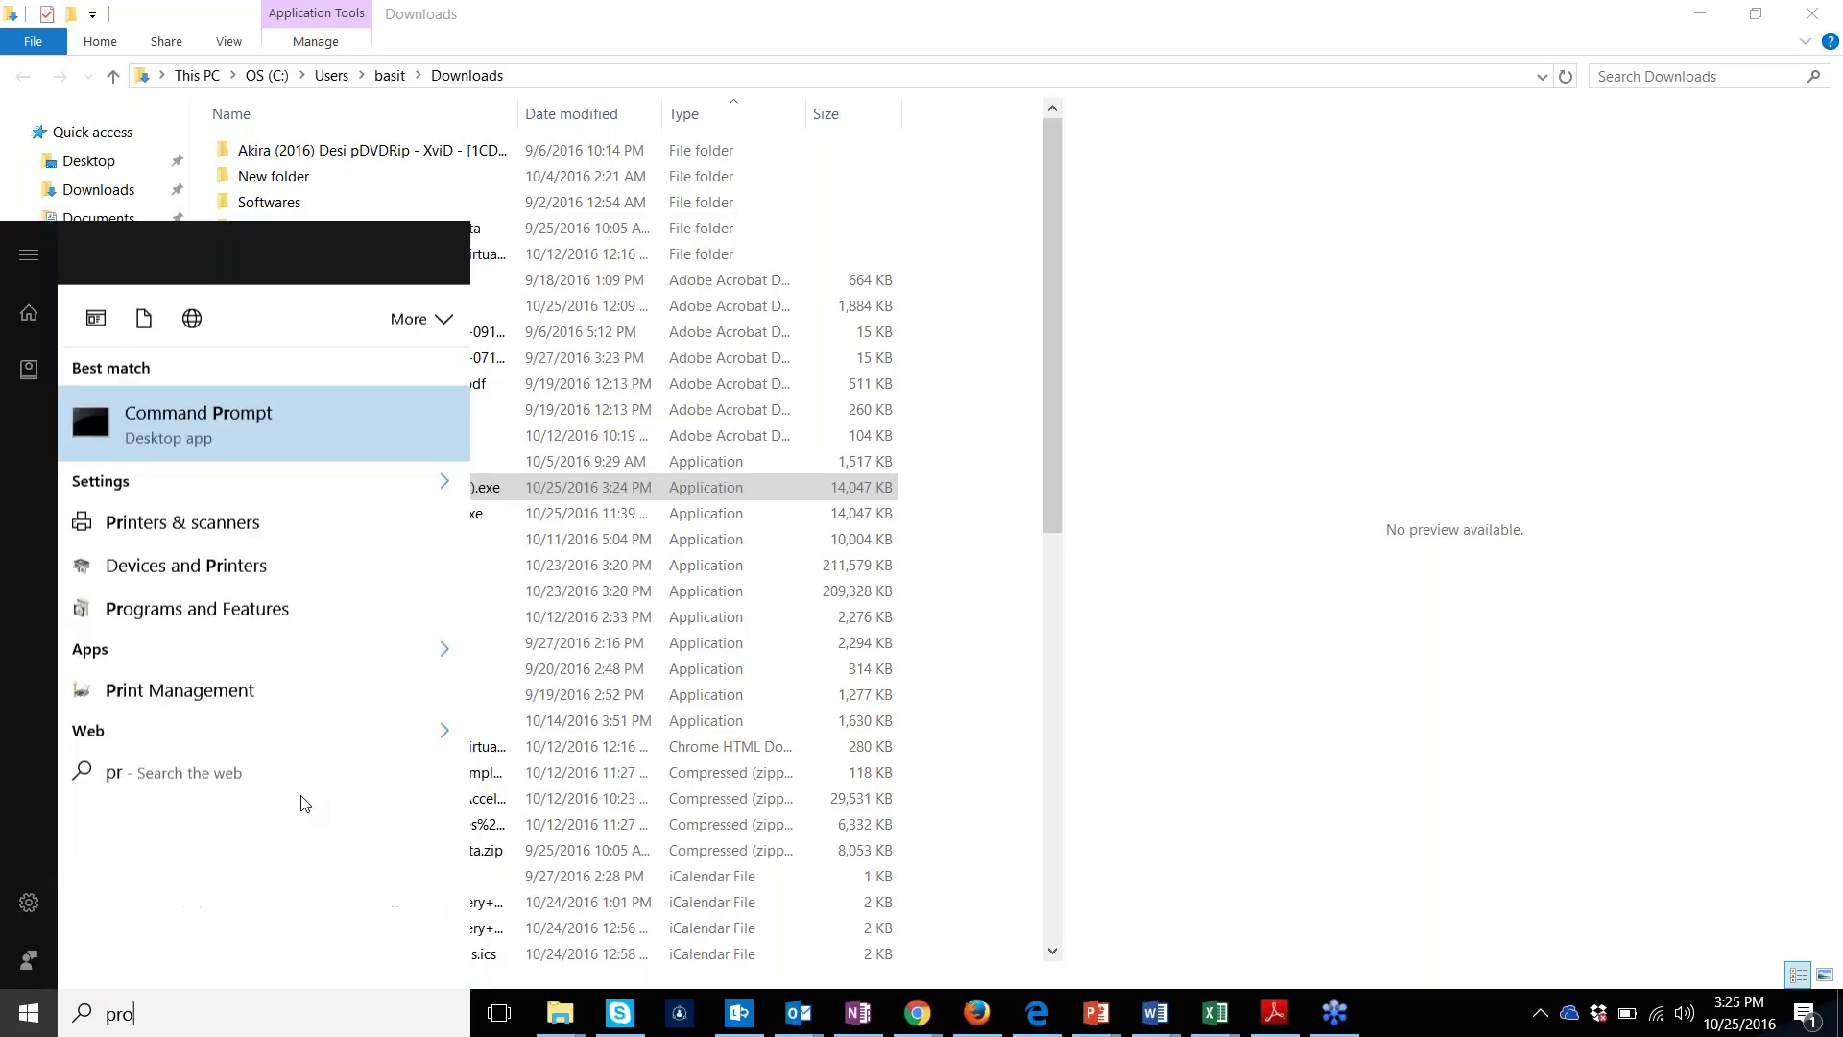
{"action": "type", "text": "gra"}
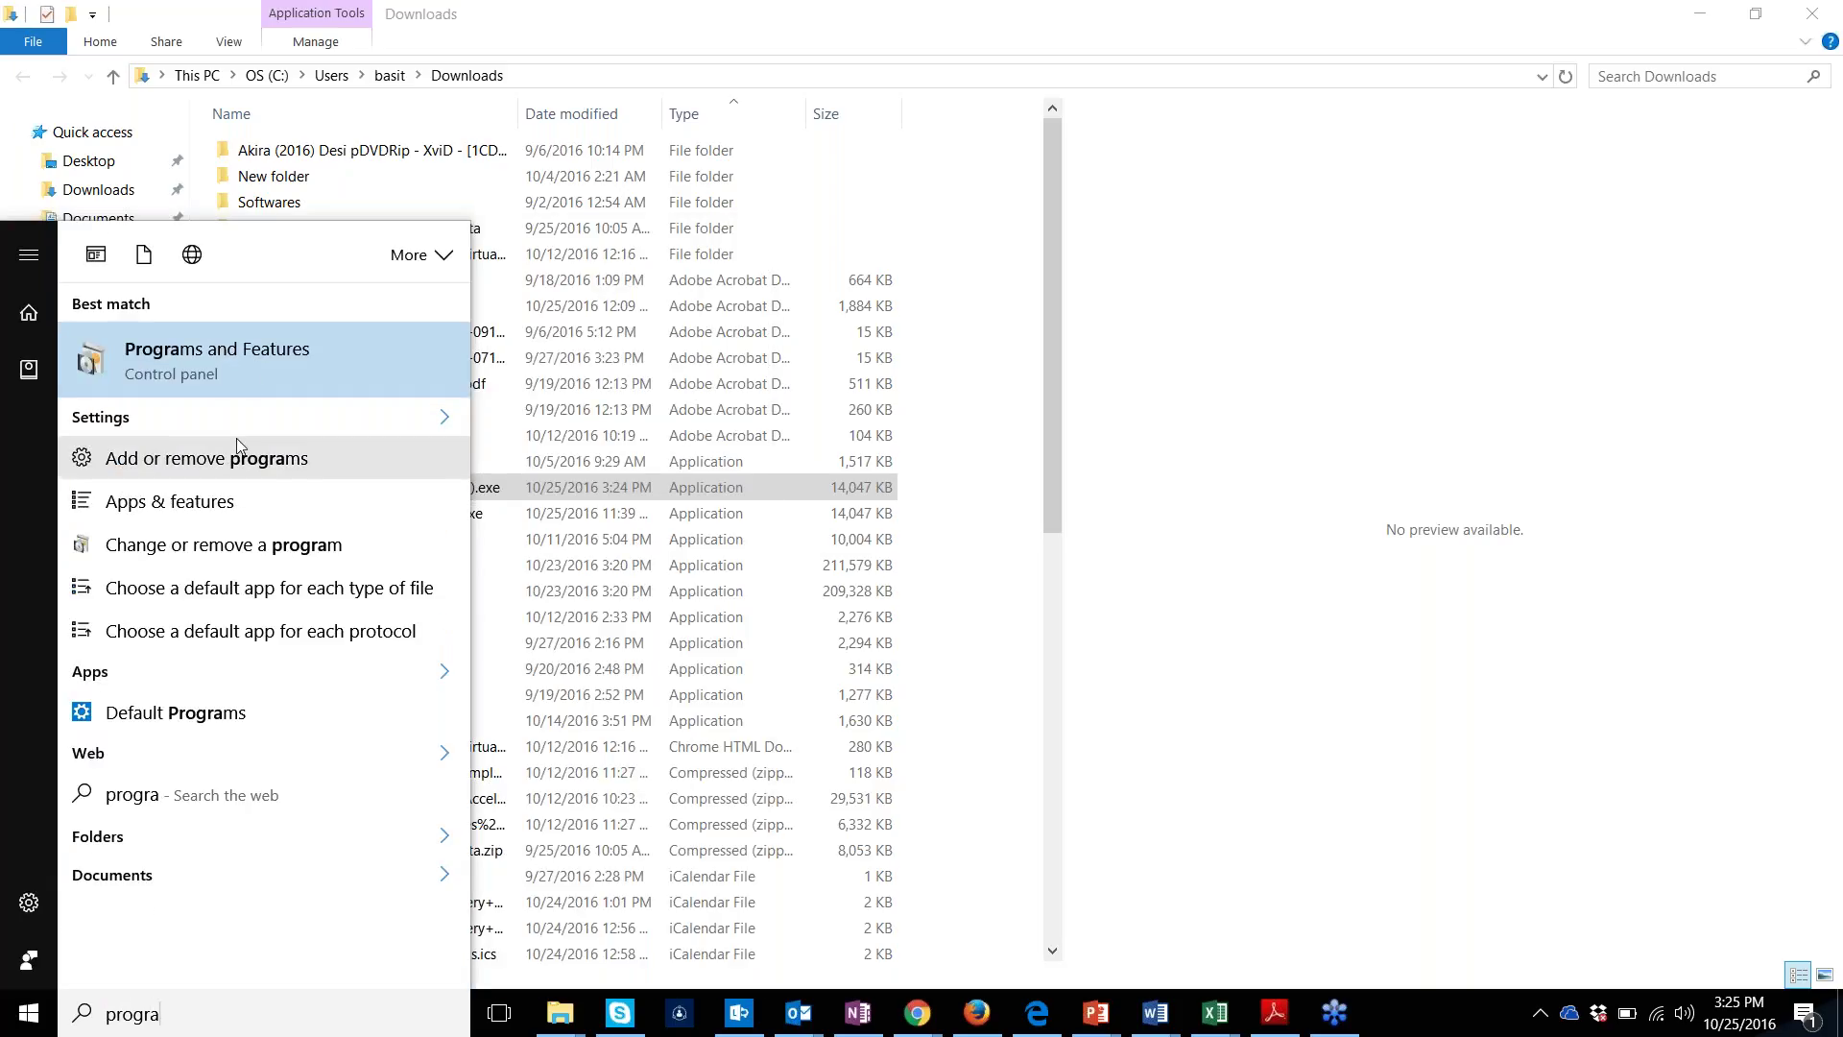
{"action": "left_click", "coordinate": [249, 382]}
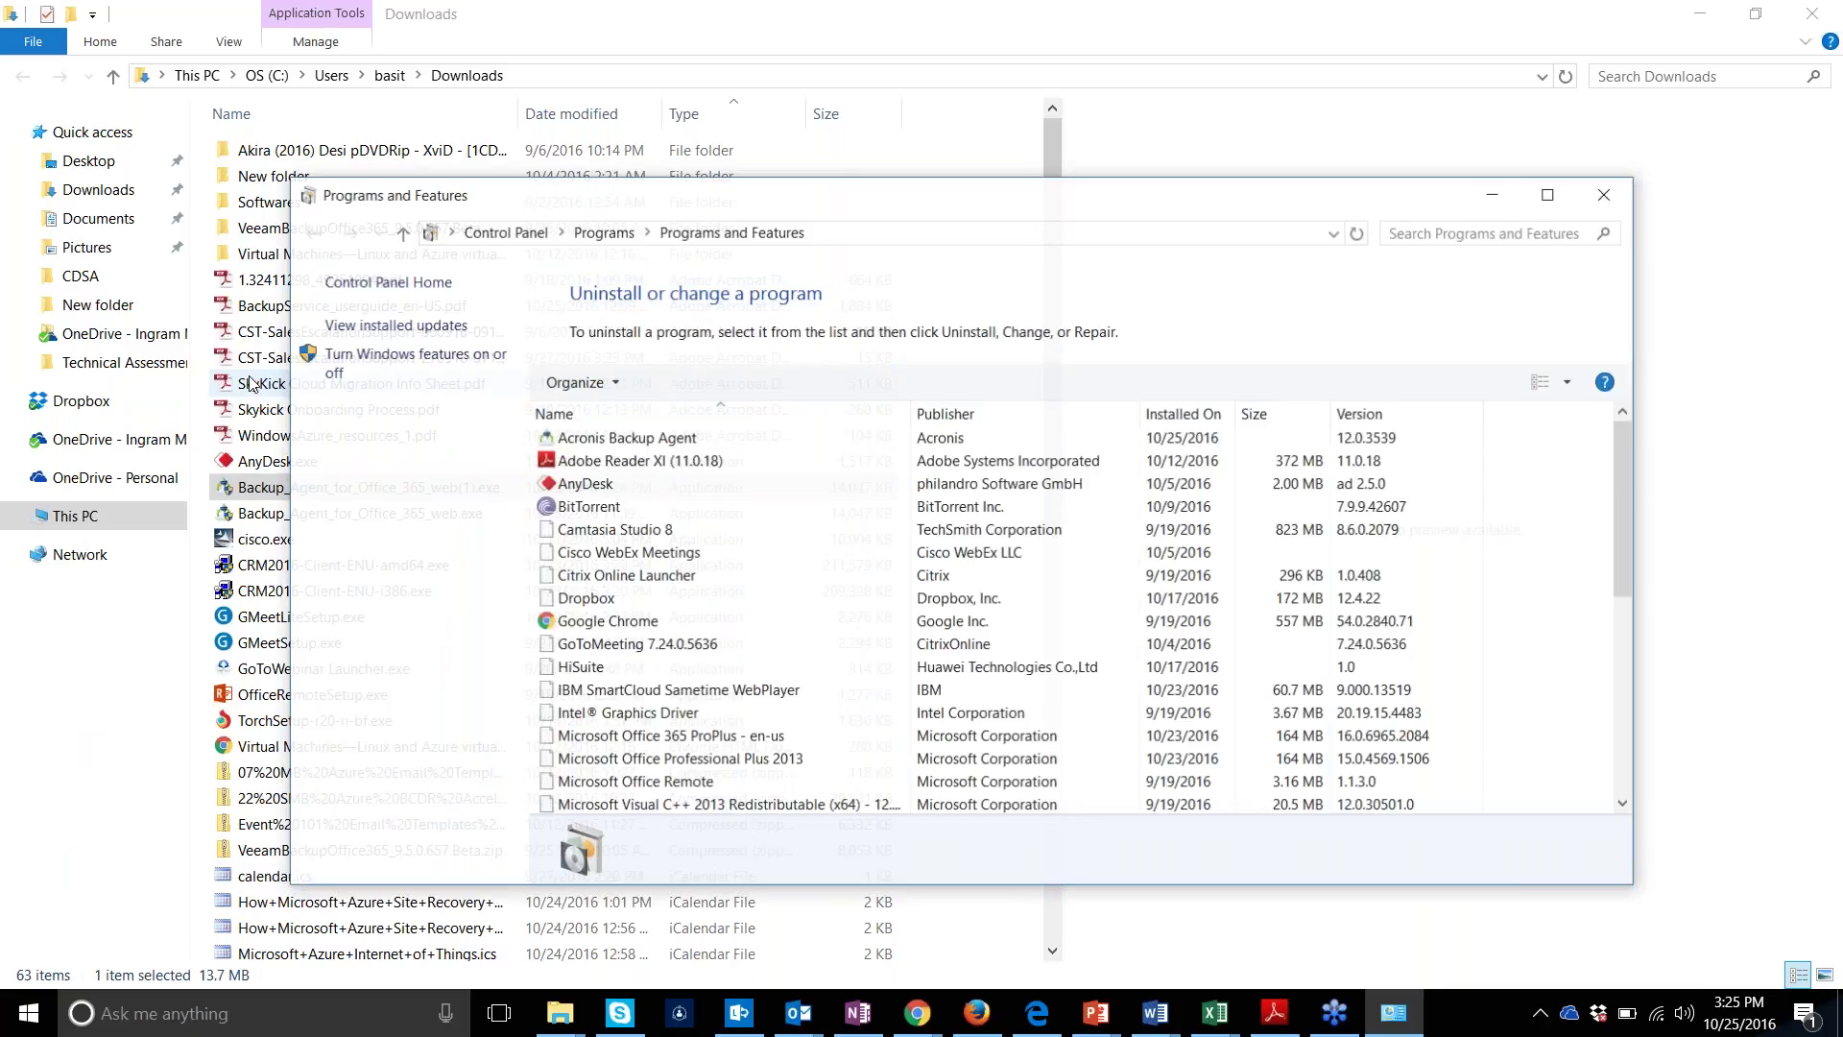
{"action": "left_click", "coordinate": [668, 381]}
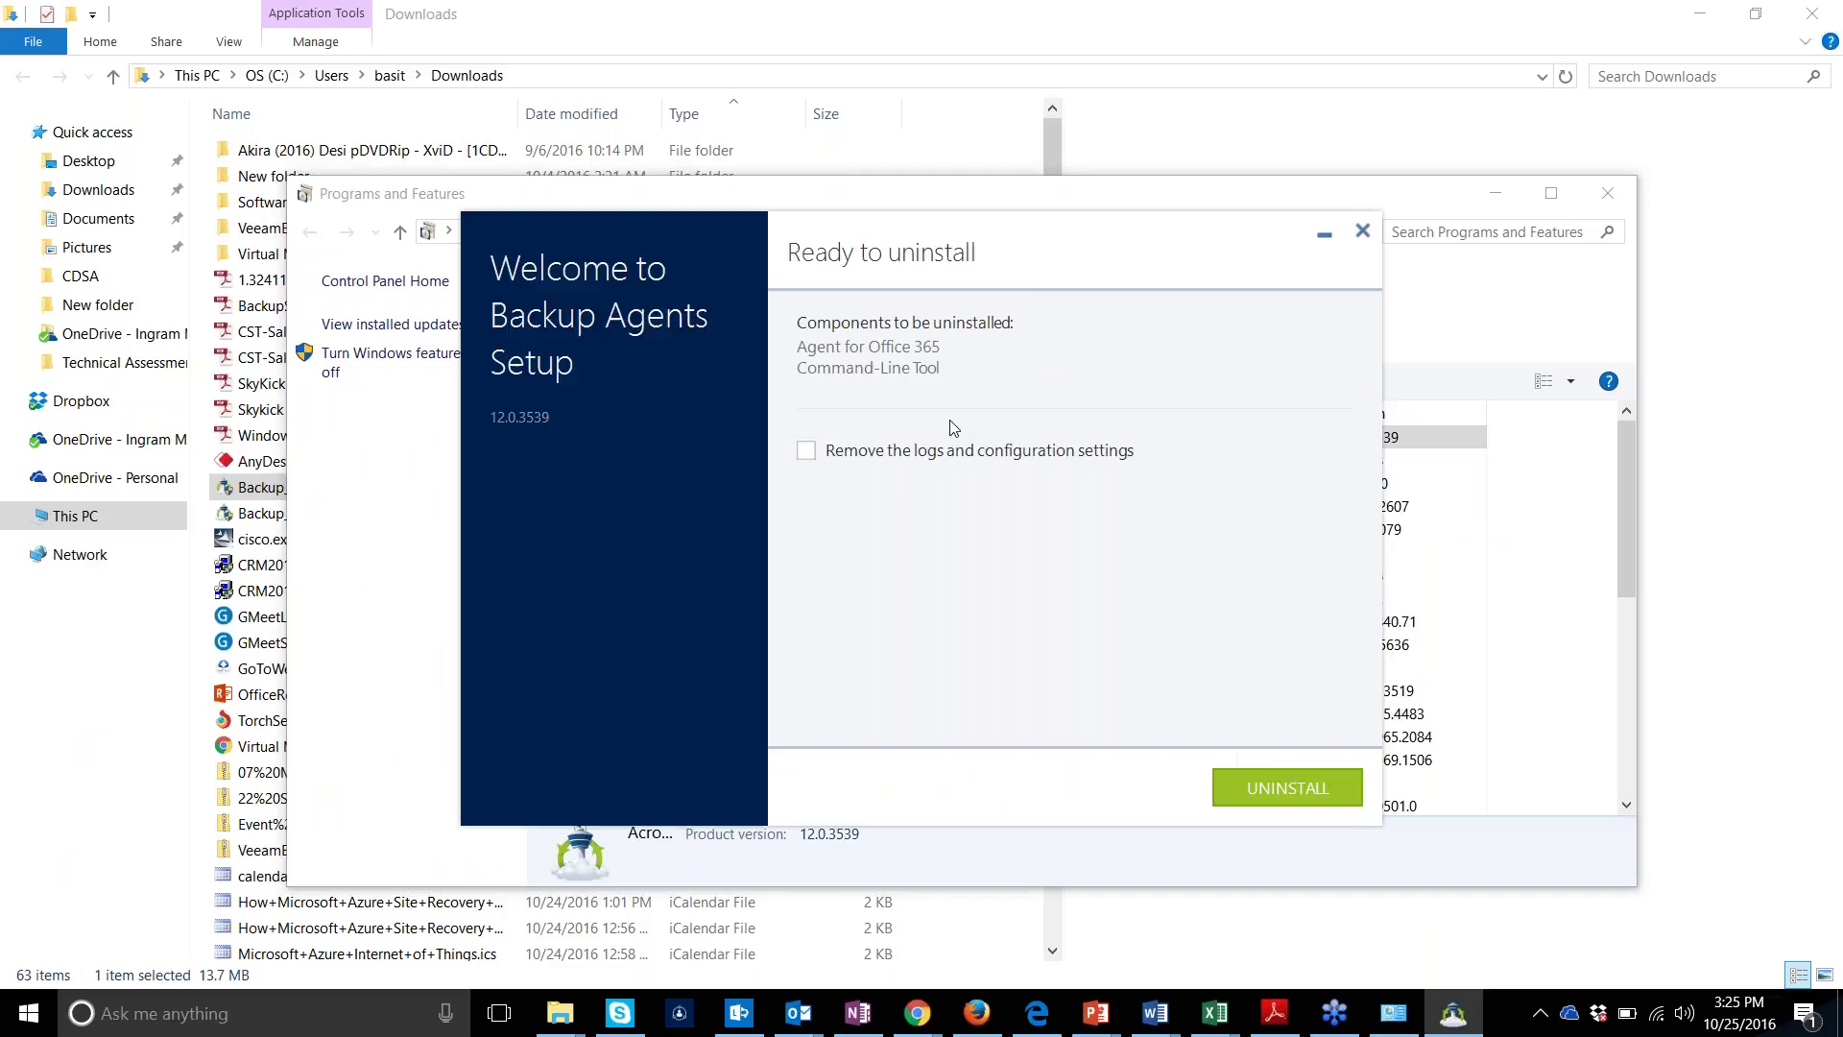
Uninstall the agents including logs and configuration settings, then close the finished setup
{"action": "left_click", "coordinate": [960, 451]}
{"action": "left_click", "coordinate": [1255, 785]}
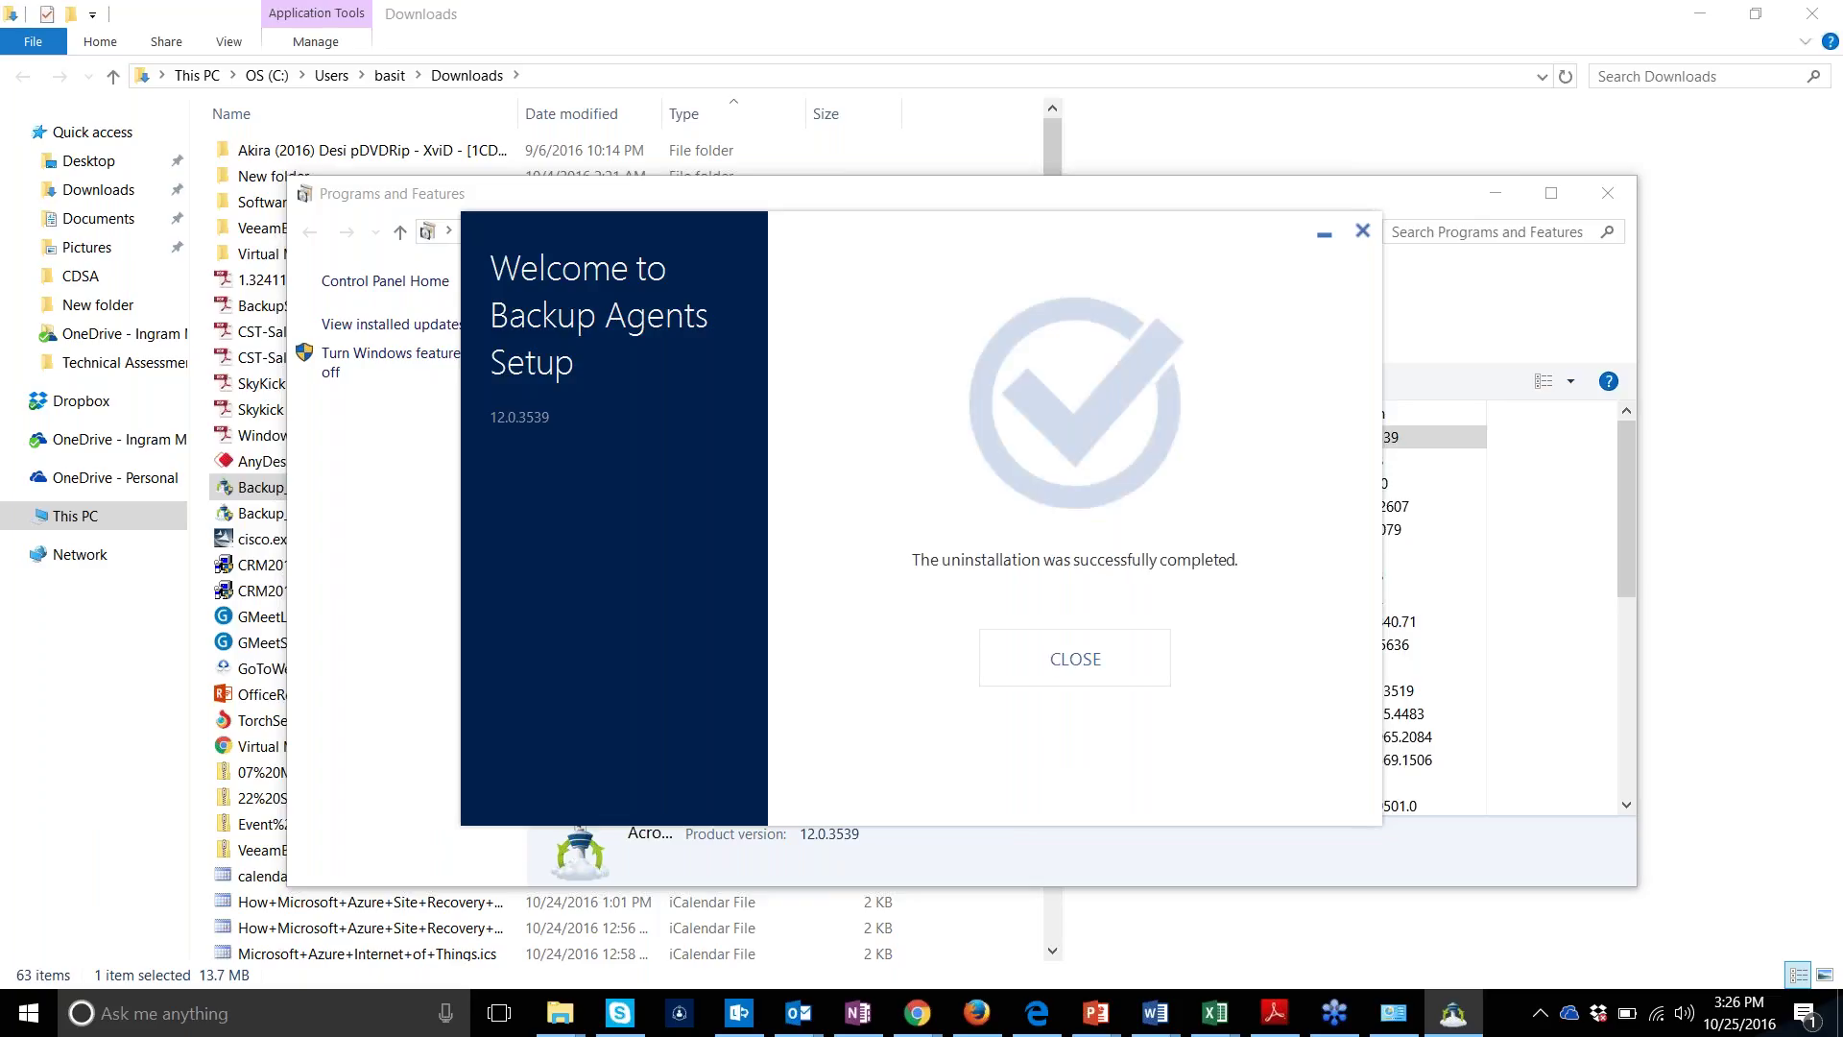
{"action": "left_click", "coordinate": [1087, 662]}
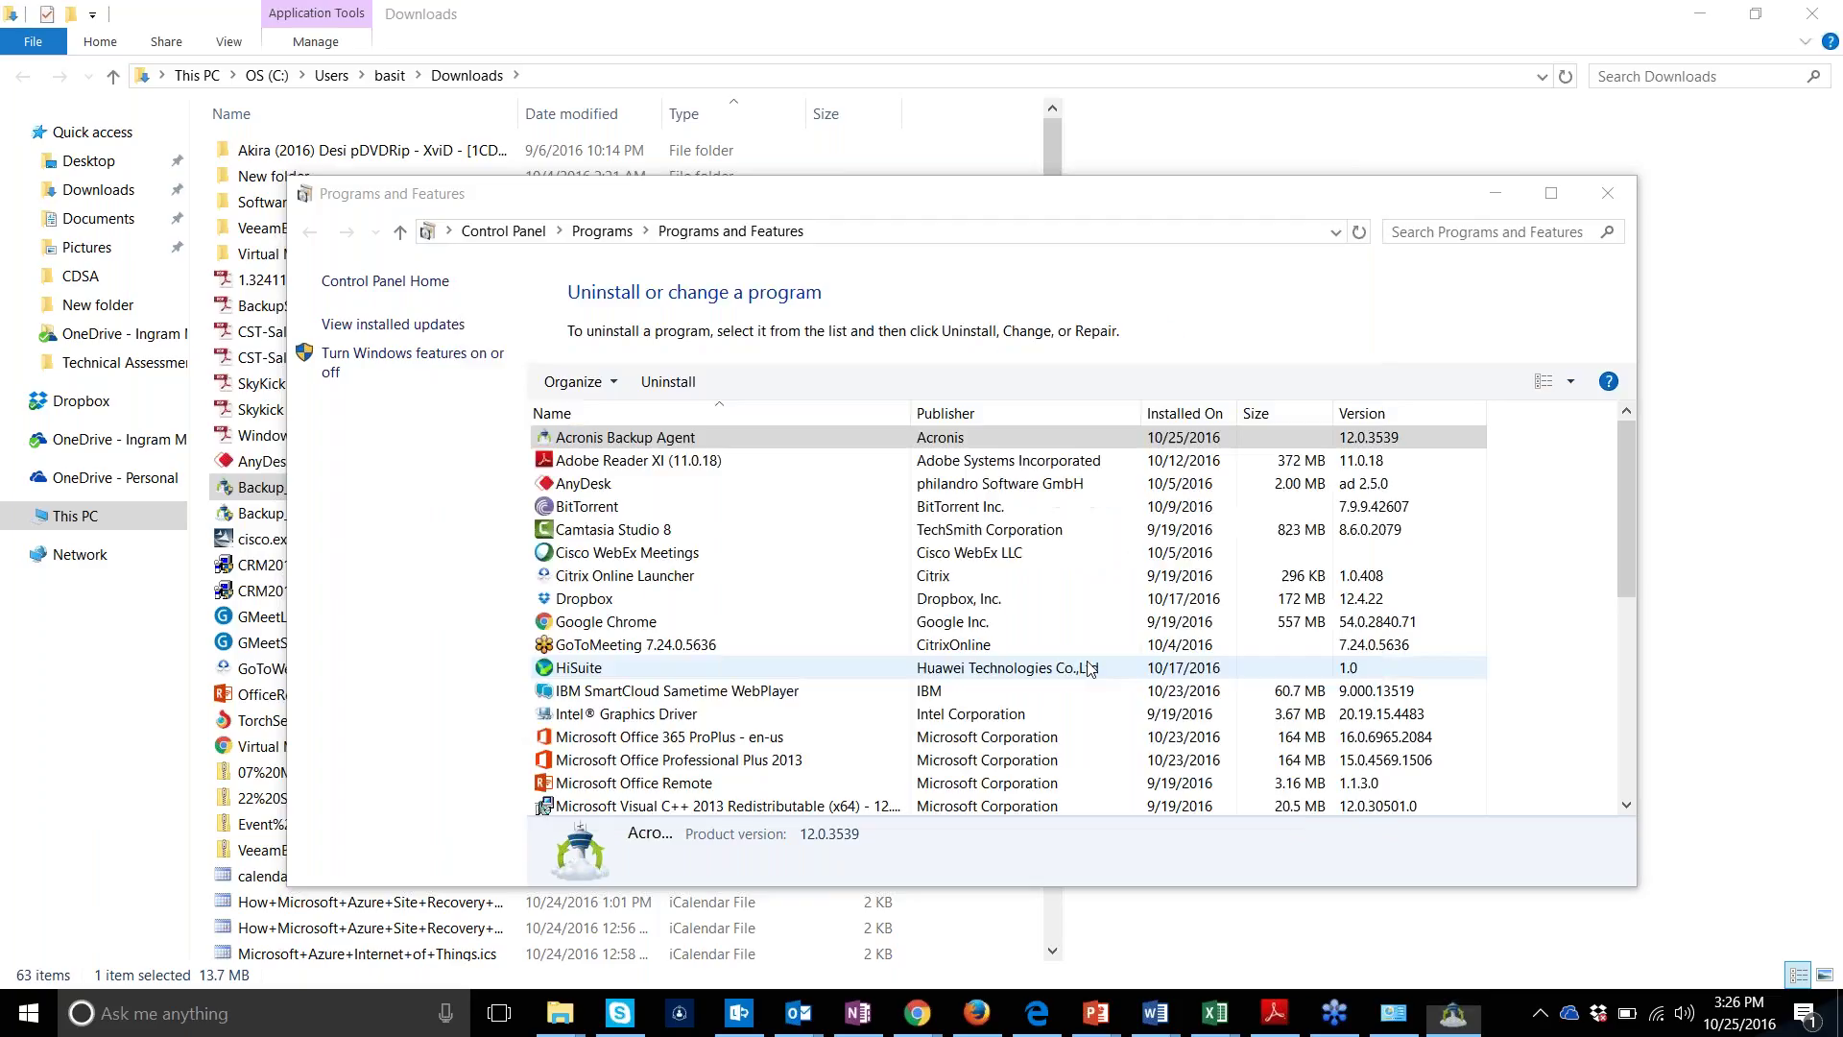
Close Programs and Features and launch Backup_Agent_for_Office_365_web(1).exe from Downloads
{"action": "left_click", "coordinate": [1605, 191]}
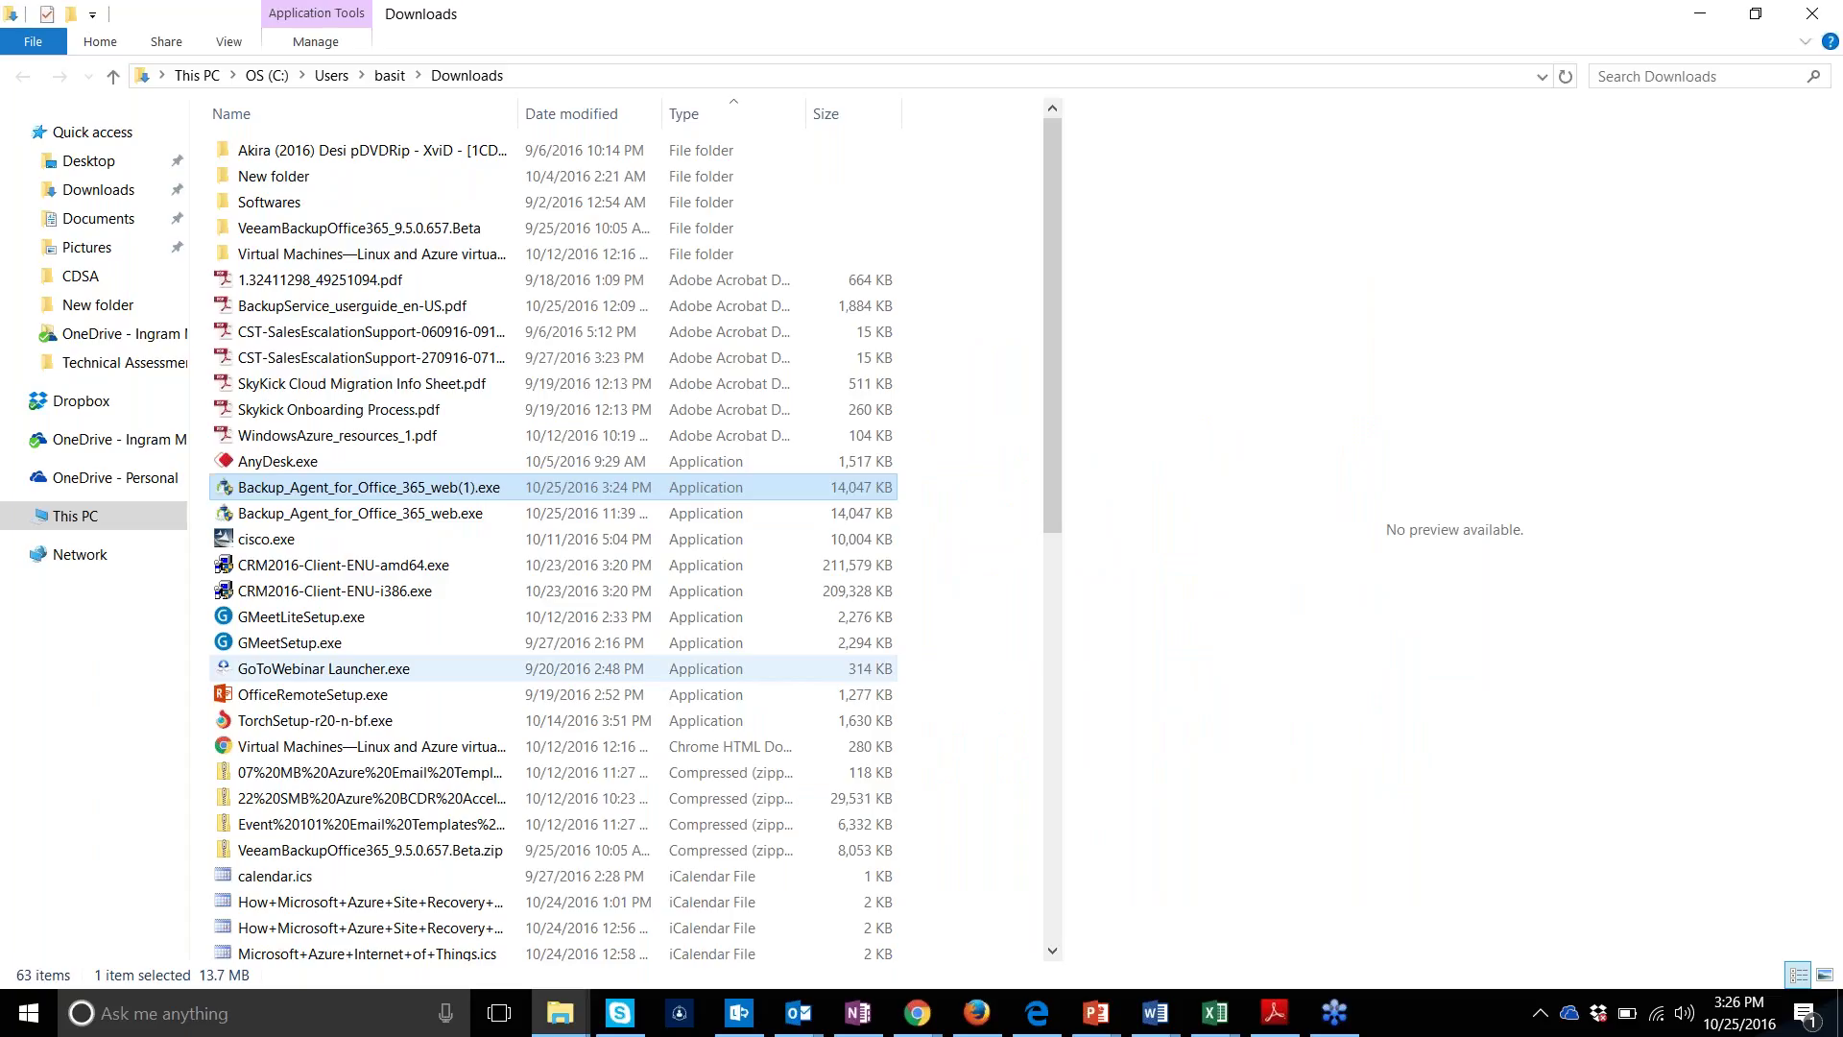
{"action": "key", "text": "Return"}
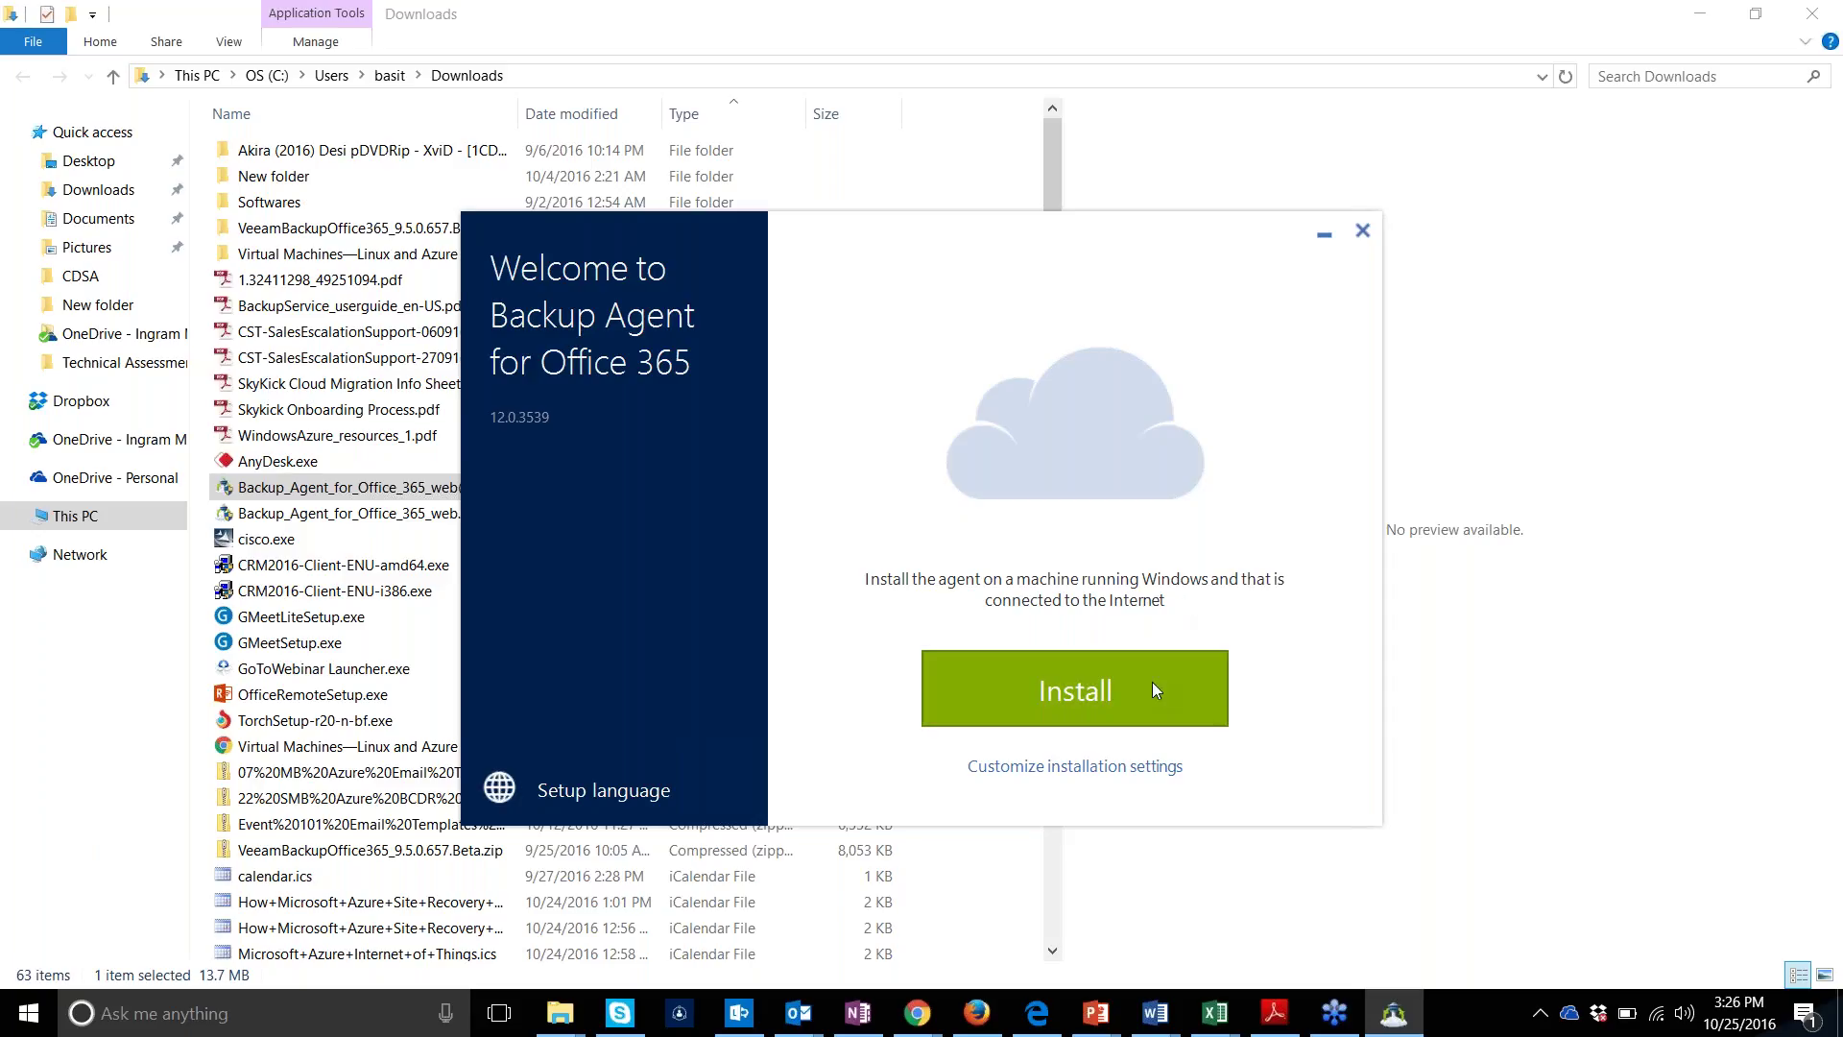
Choose customized installation settings and sign in with the account login and password
{"action": "left_click", "coordinate": [1111, 774]}
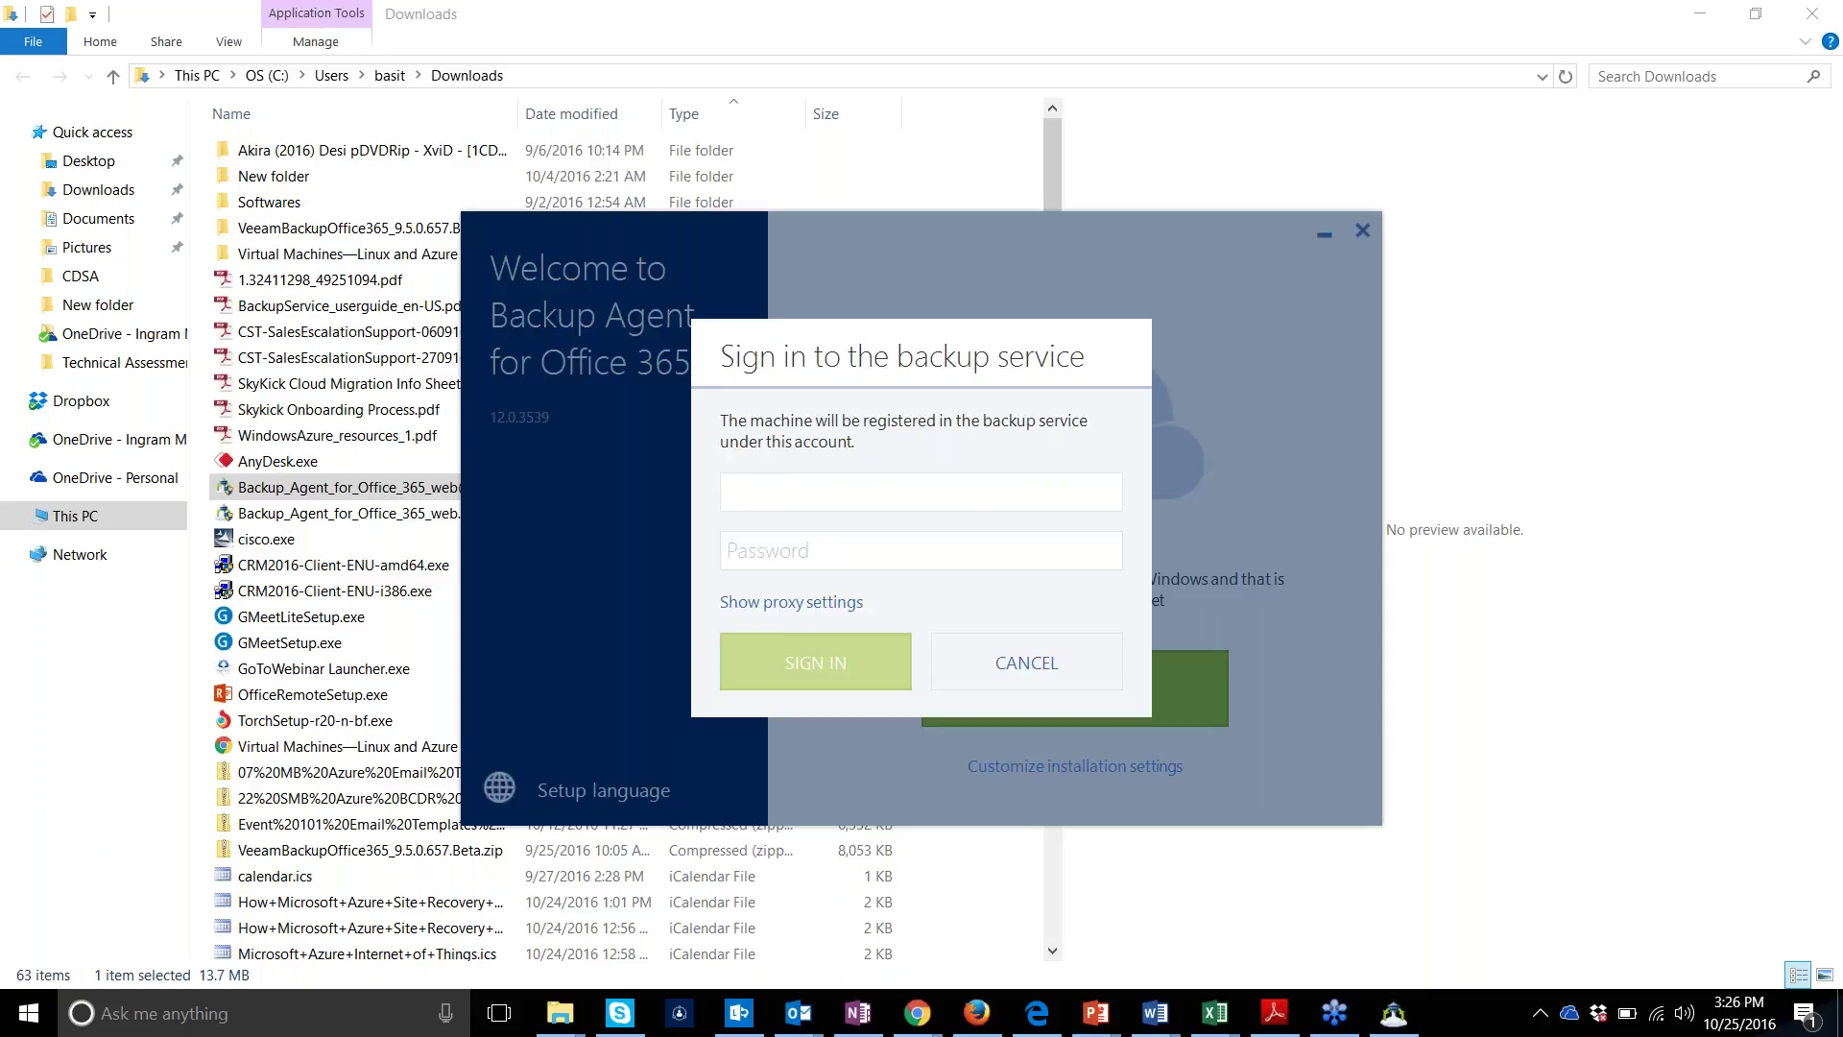
{"action": "type", "text": "user222"}
{"action": "key", "text": "Tab"}
{"action": "type", "text": "*******"}
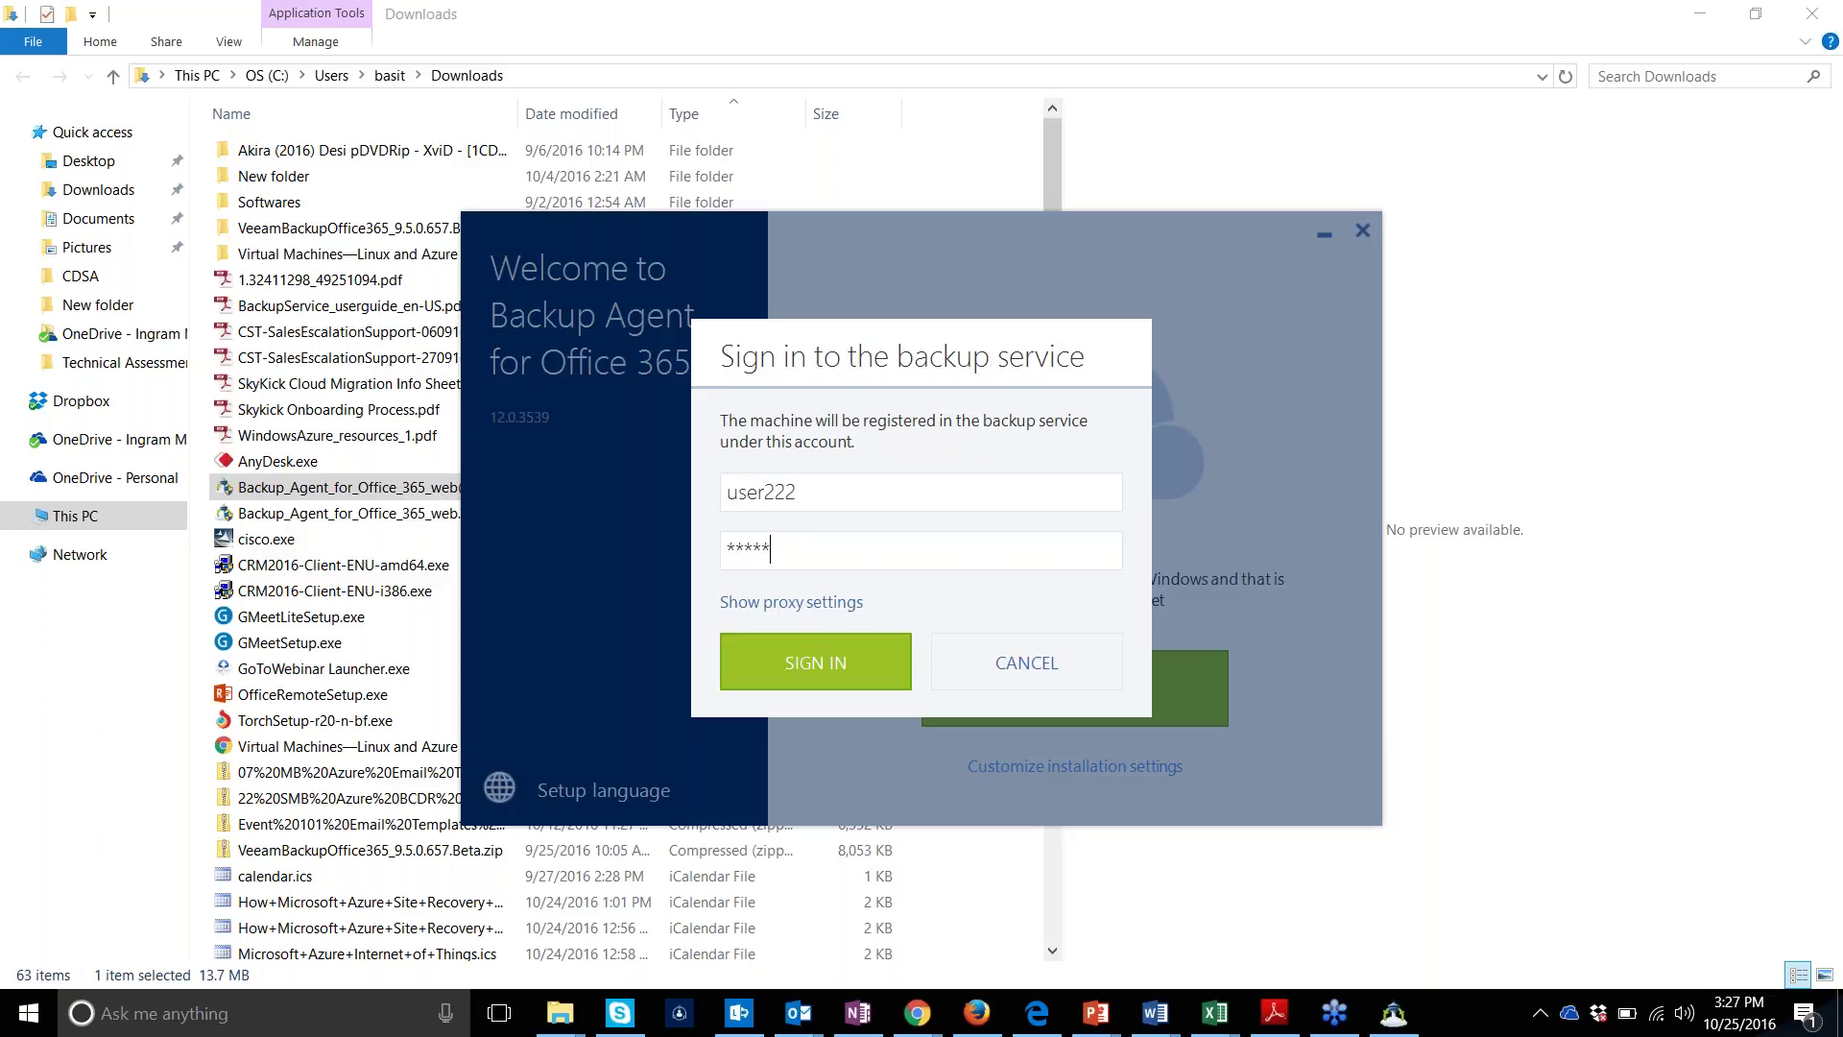
{"action": "type", "text": "*"}
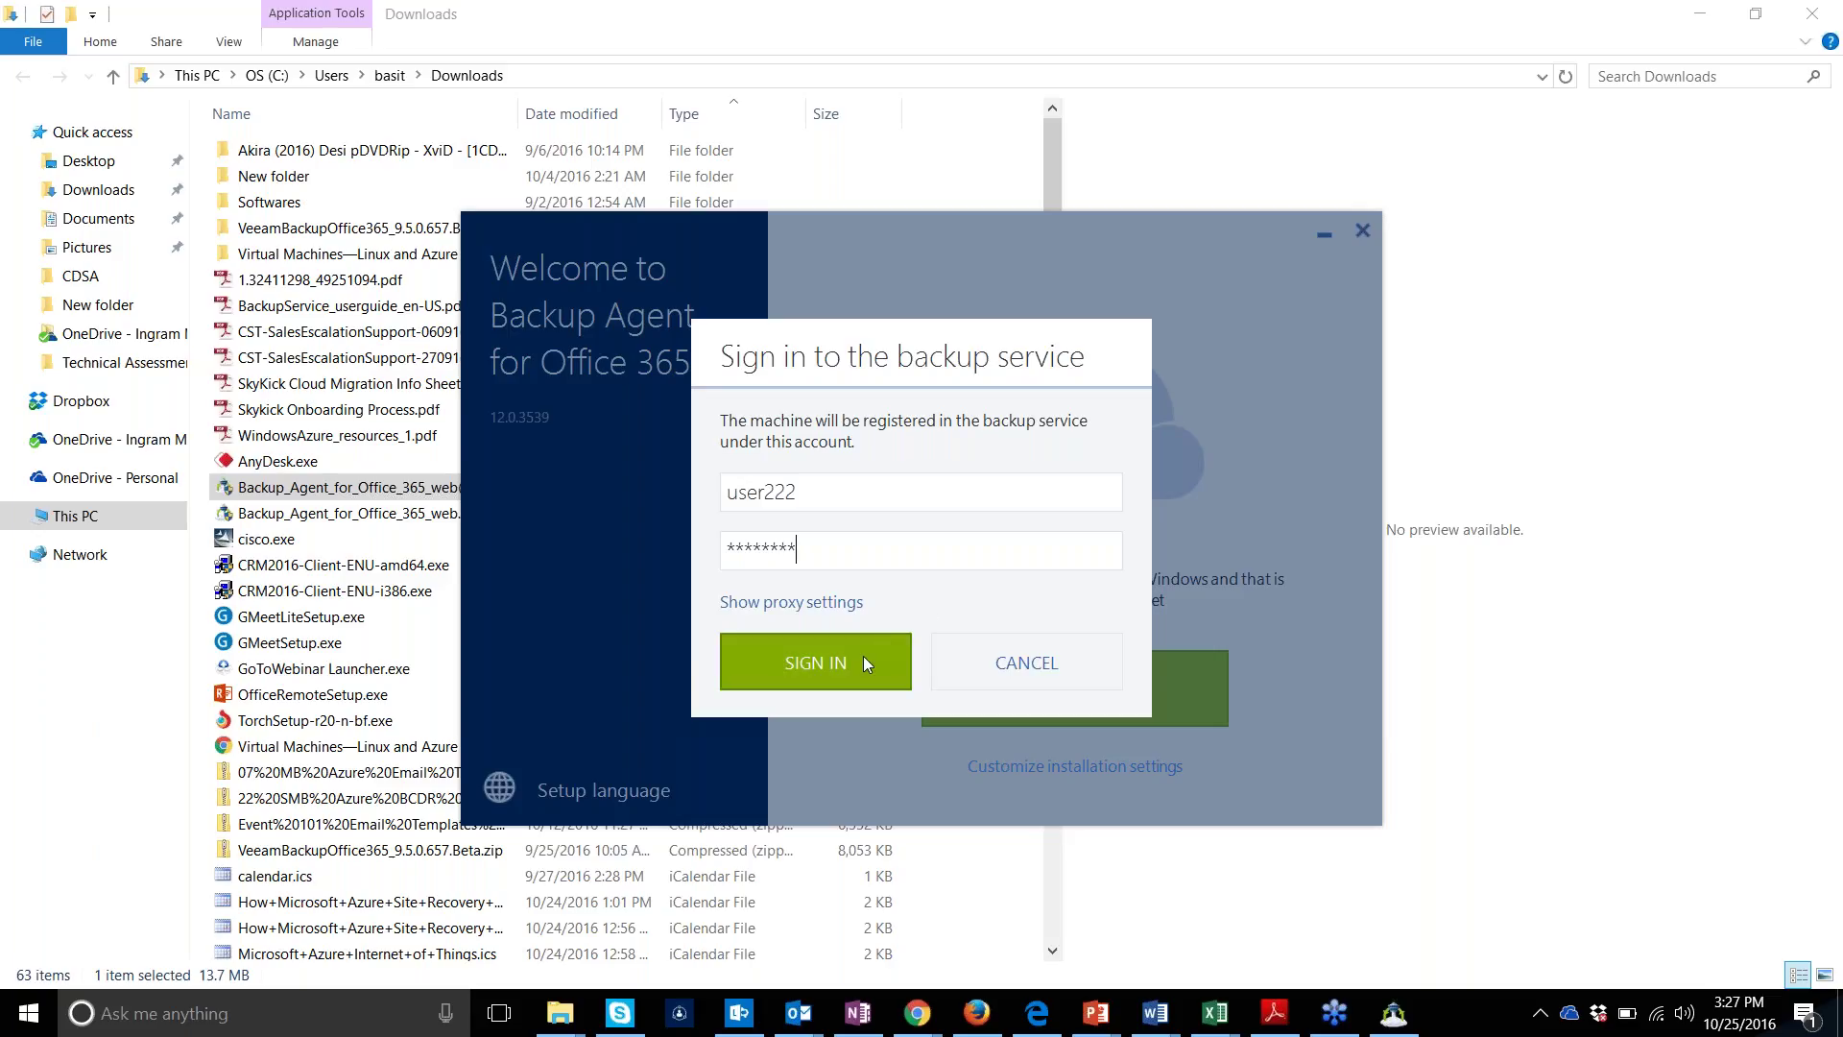
{"action": "left_click", "coordinate": [862, 659]}
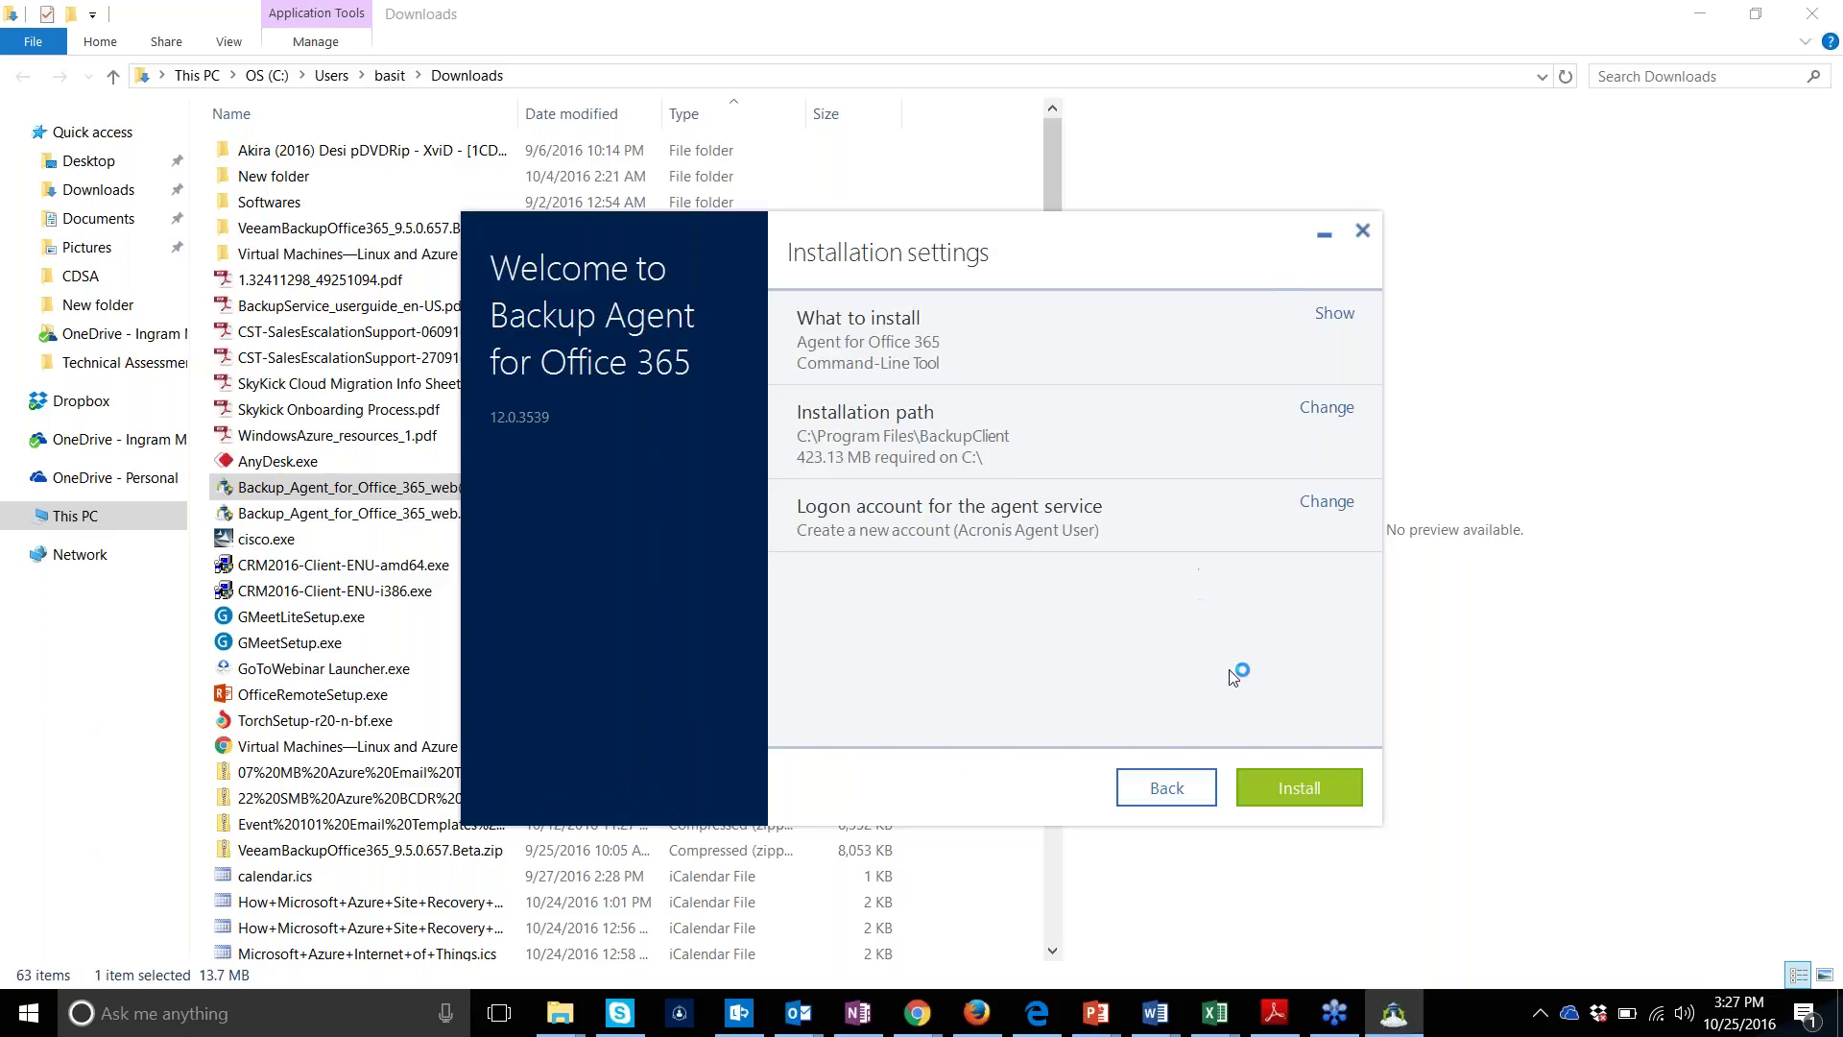
Start installing to C:\Program Files\BackupClient and wait while installation files prepare to 43%
{"action": "left_click", "coordinate": [1291, 787]}
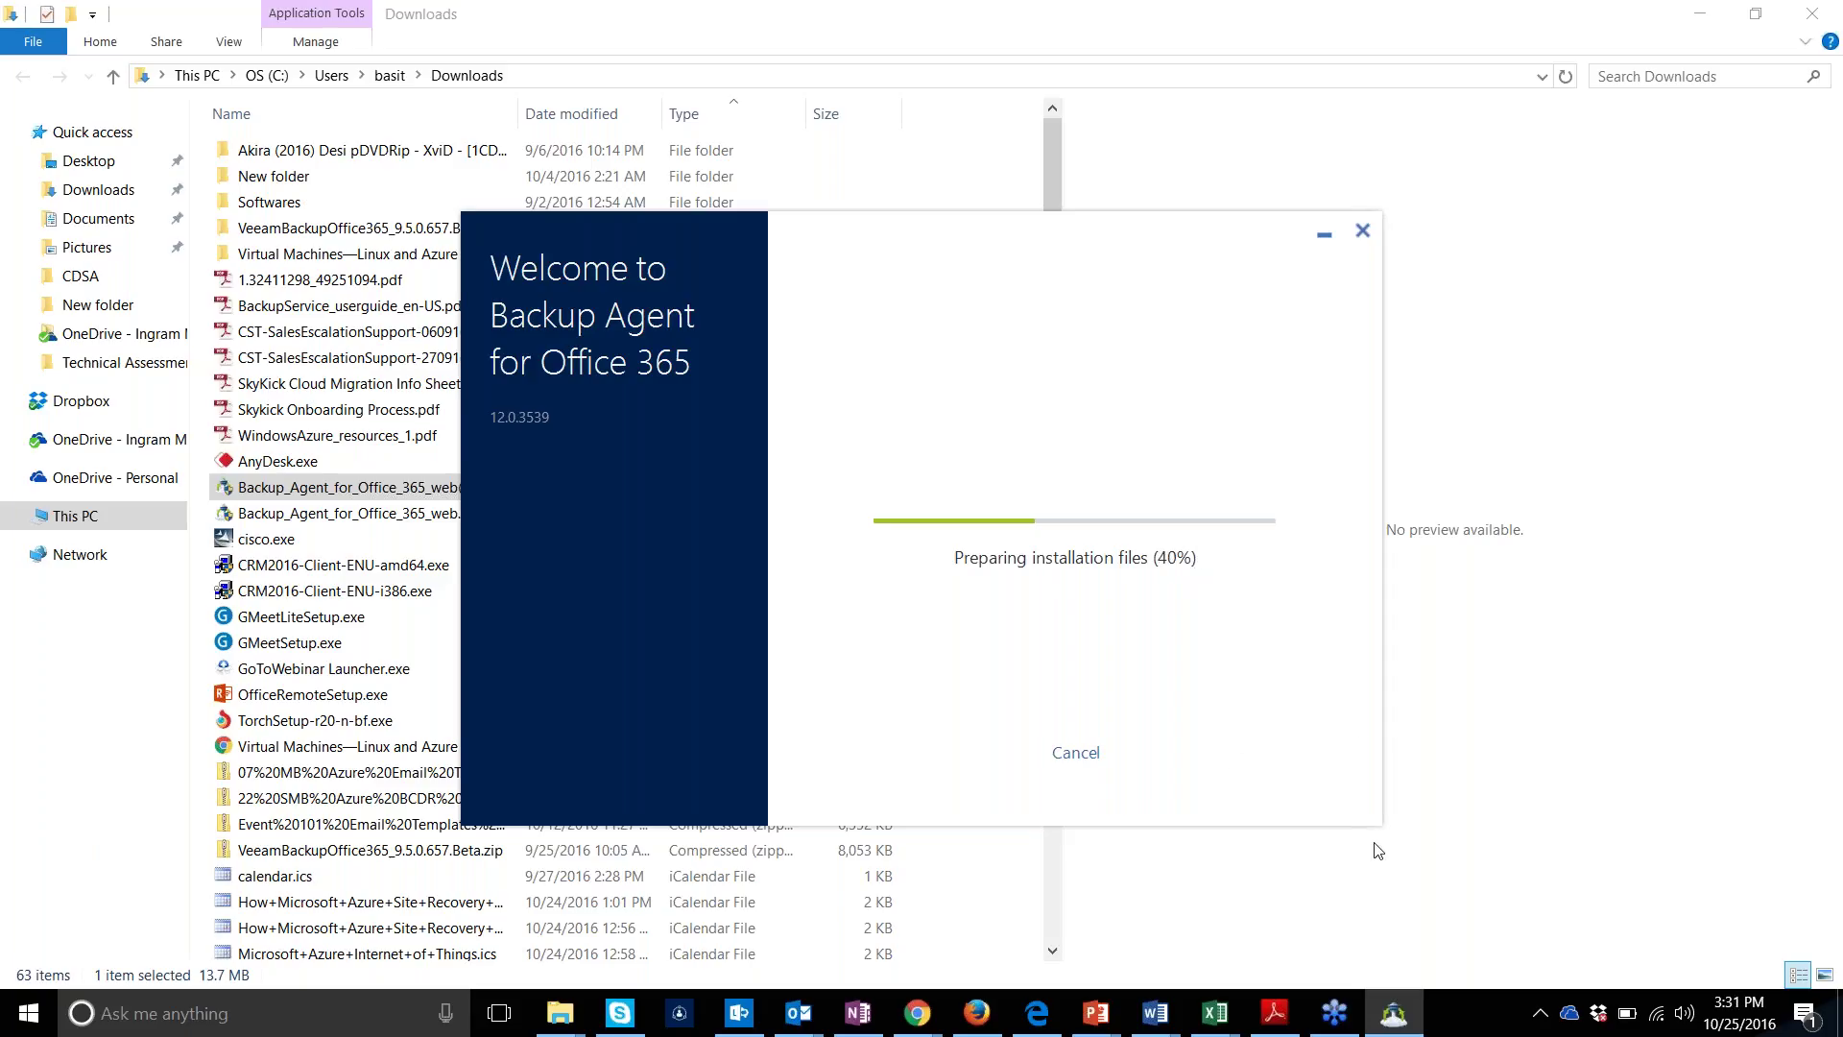
Bring Firefox forward and load the imcloud.me site in a new tab
{"action": "mouse_move", "coordinate": [1375, 1010]}
{"action": "mouse_move", "coordinate": [972, 1027]}
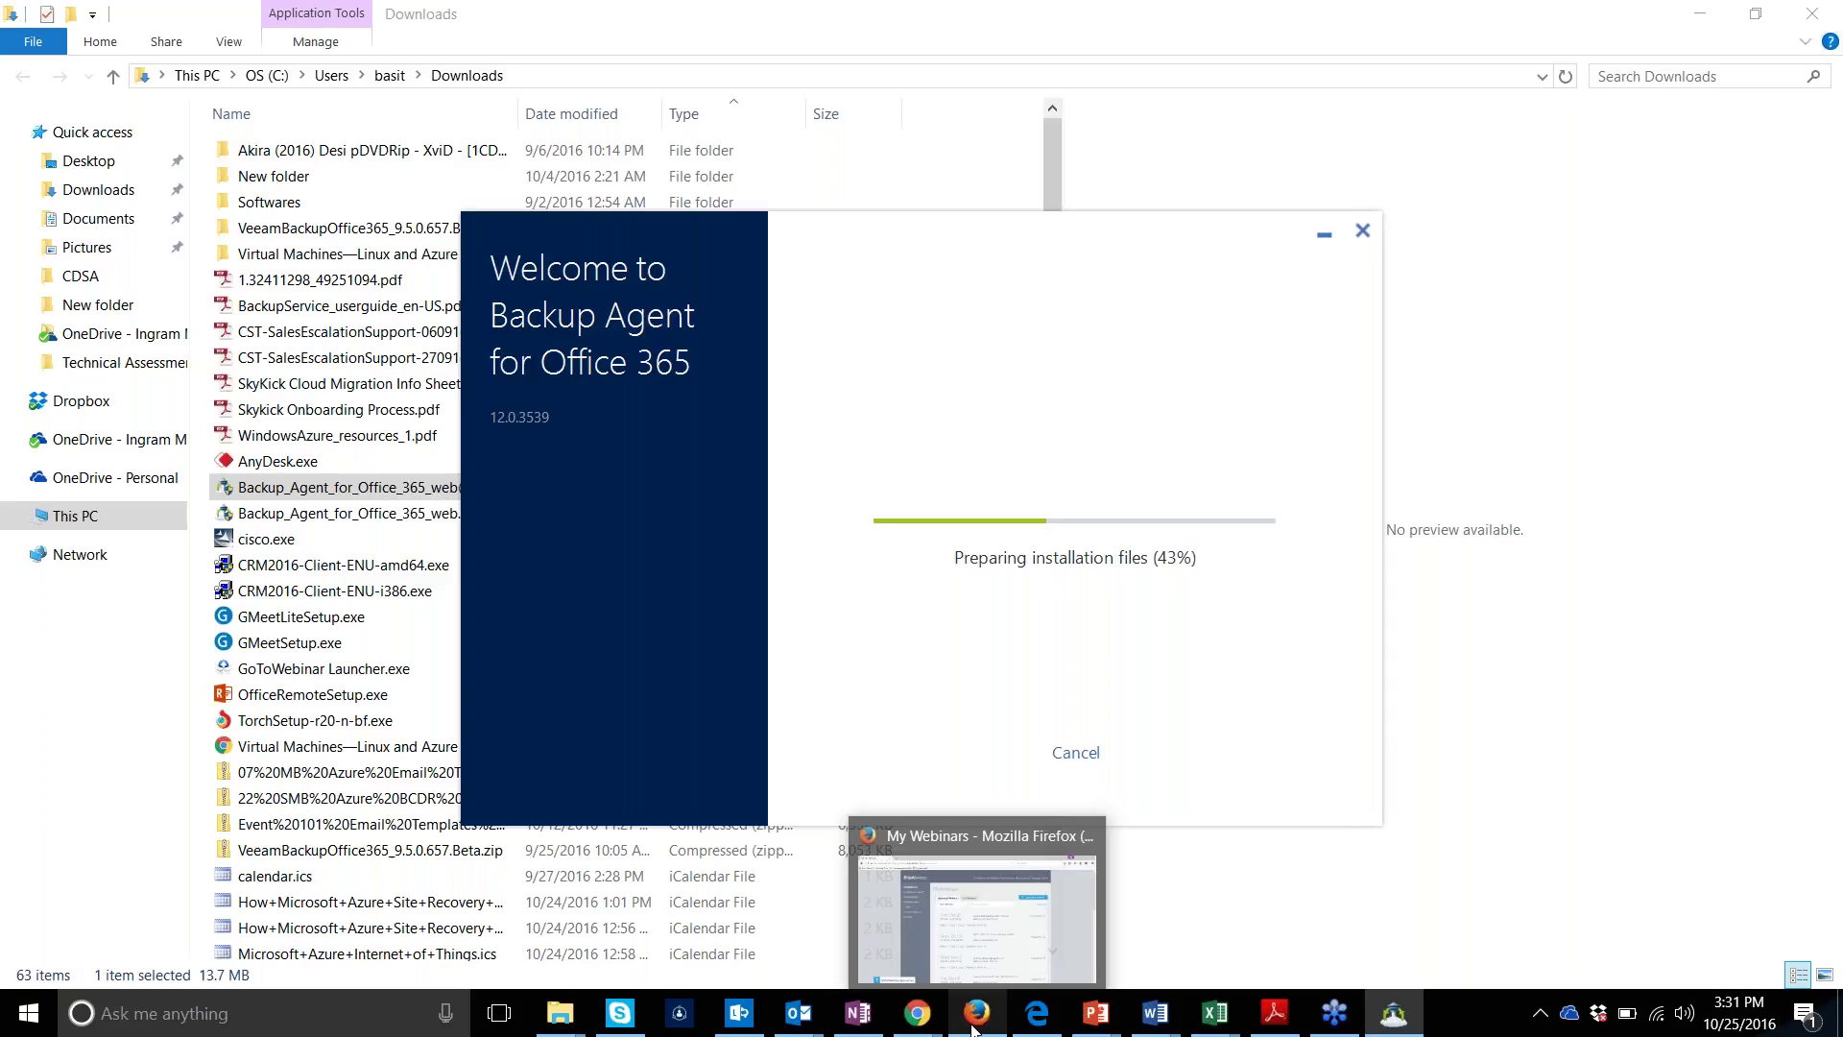
{"action": "left_click", "coordinate": [969, 954]}
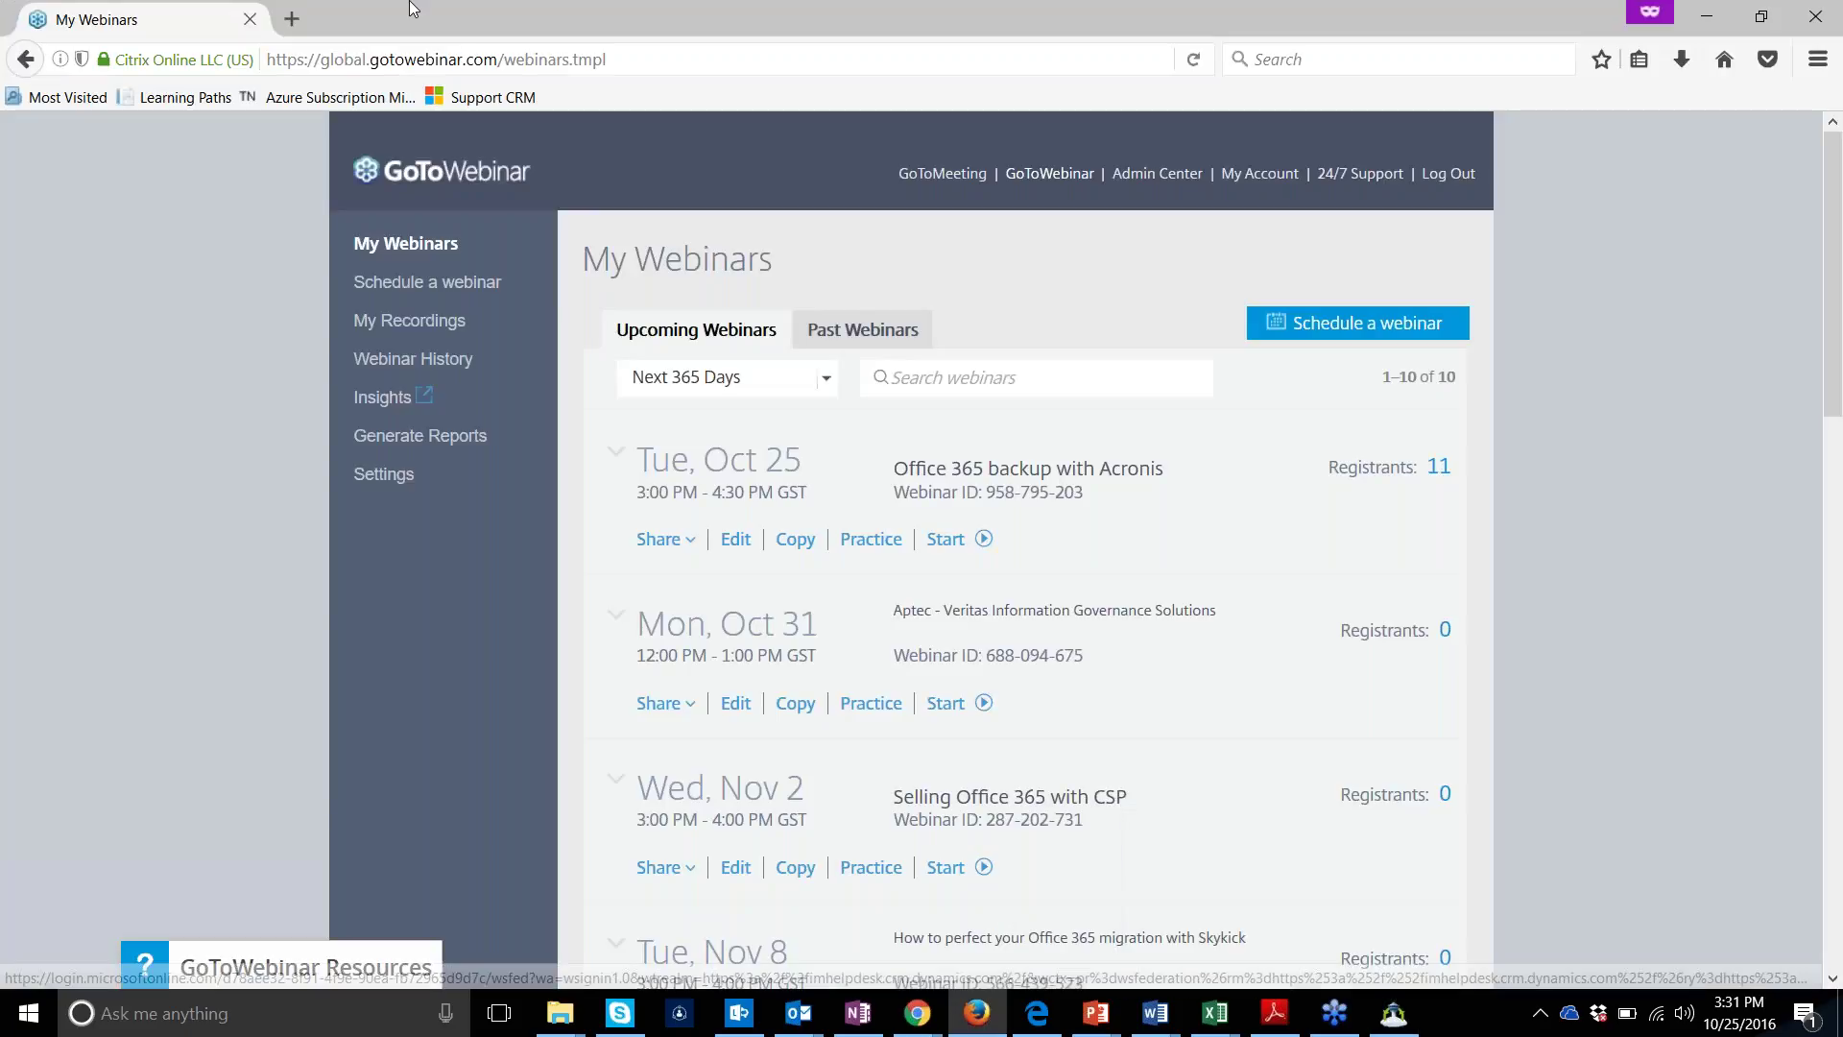
{"action": "key", "text": "ctrl+t"}
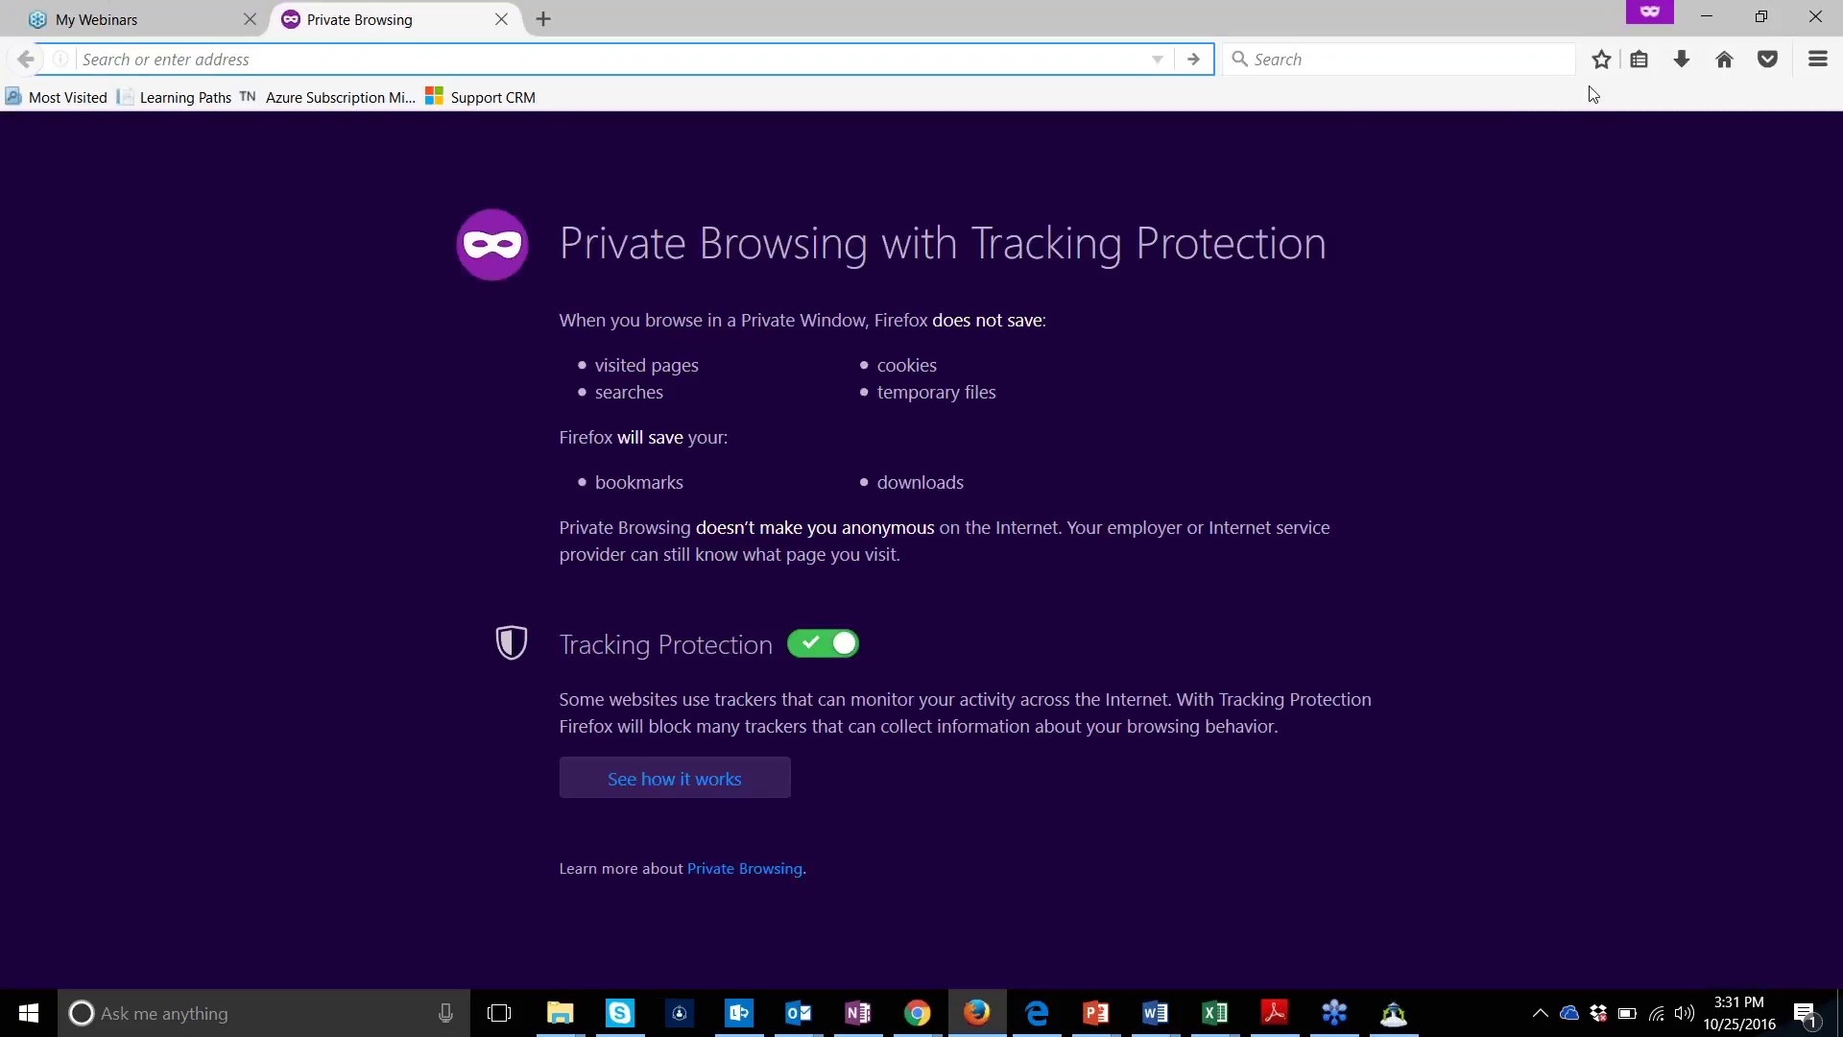
{"action": "left_click", "coordinate": [1064, 52]}
{"action": "type", "text": "im"}
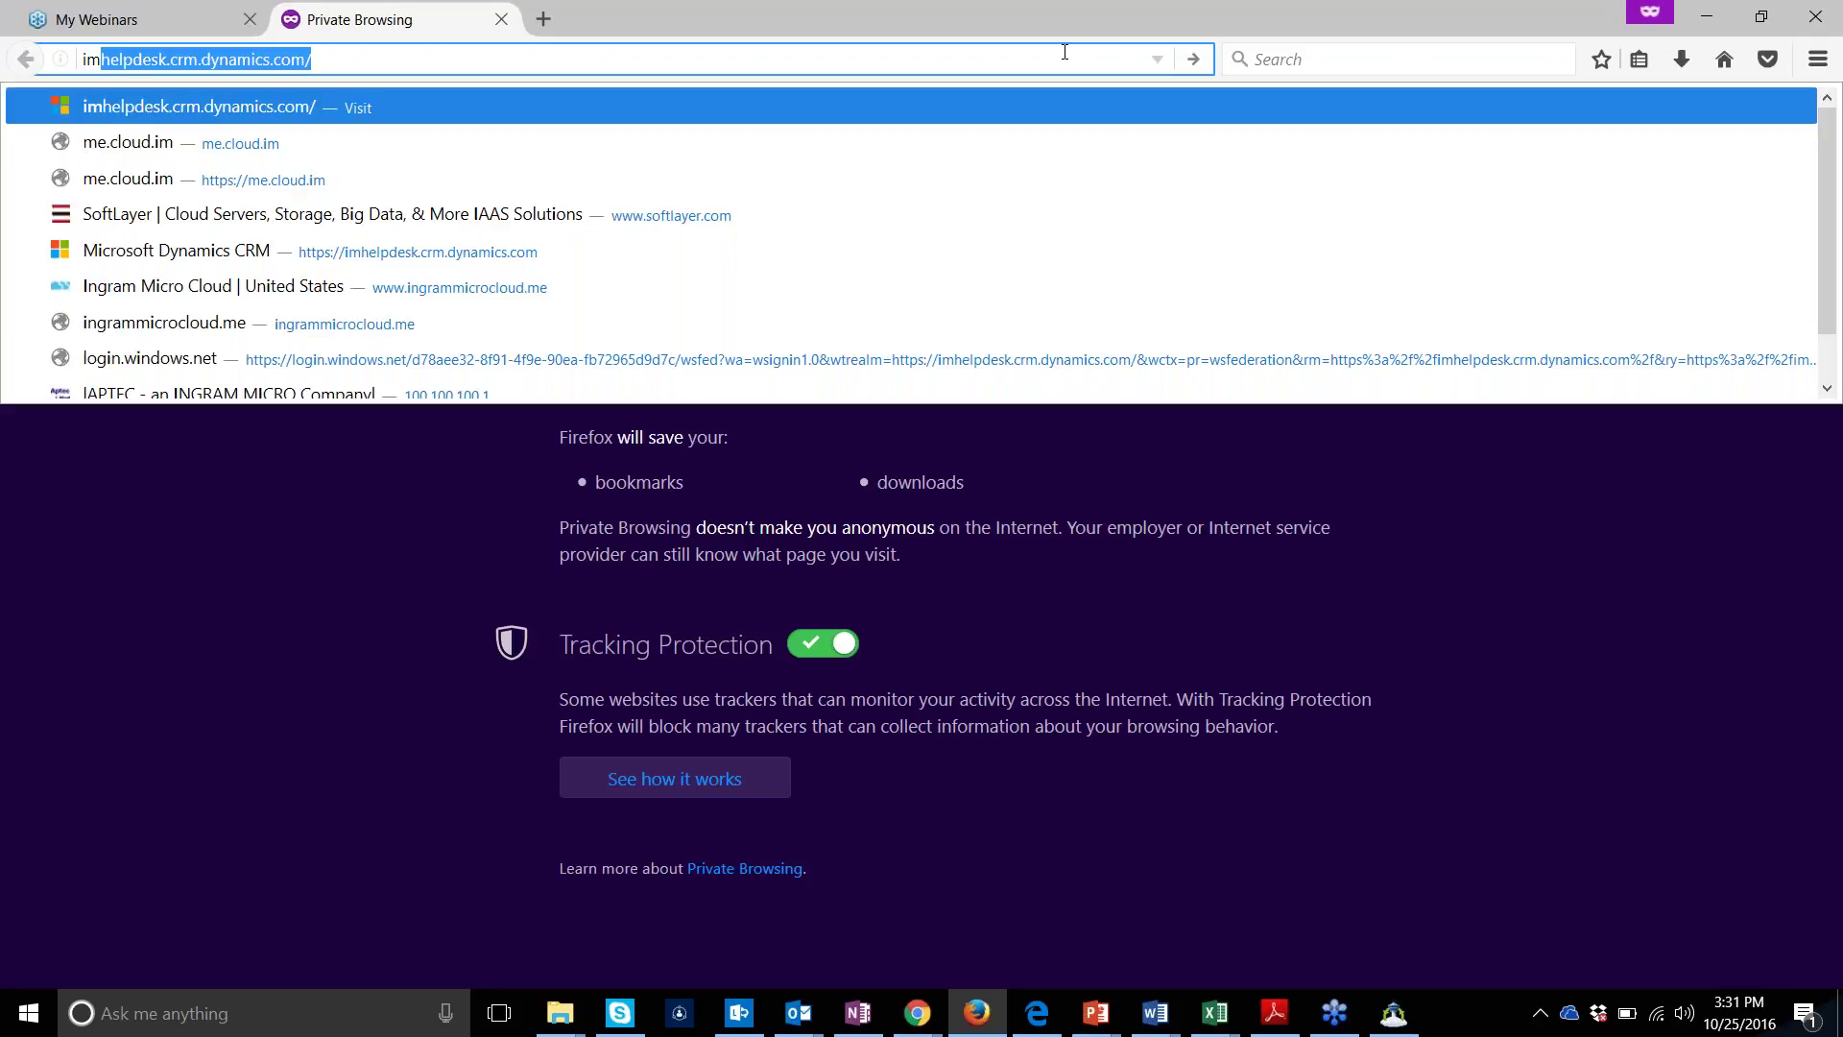
{"action": "type", "text": "clo"}
{"action": "key", "text": "Return"}
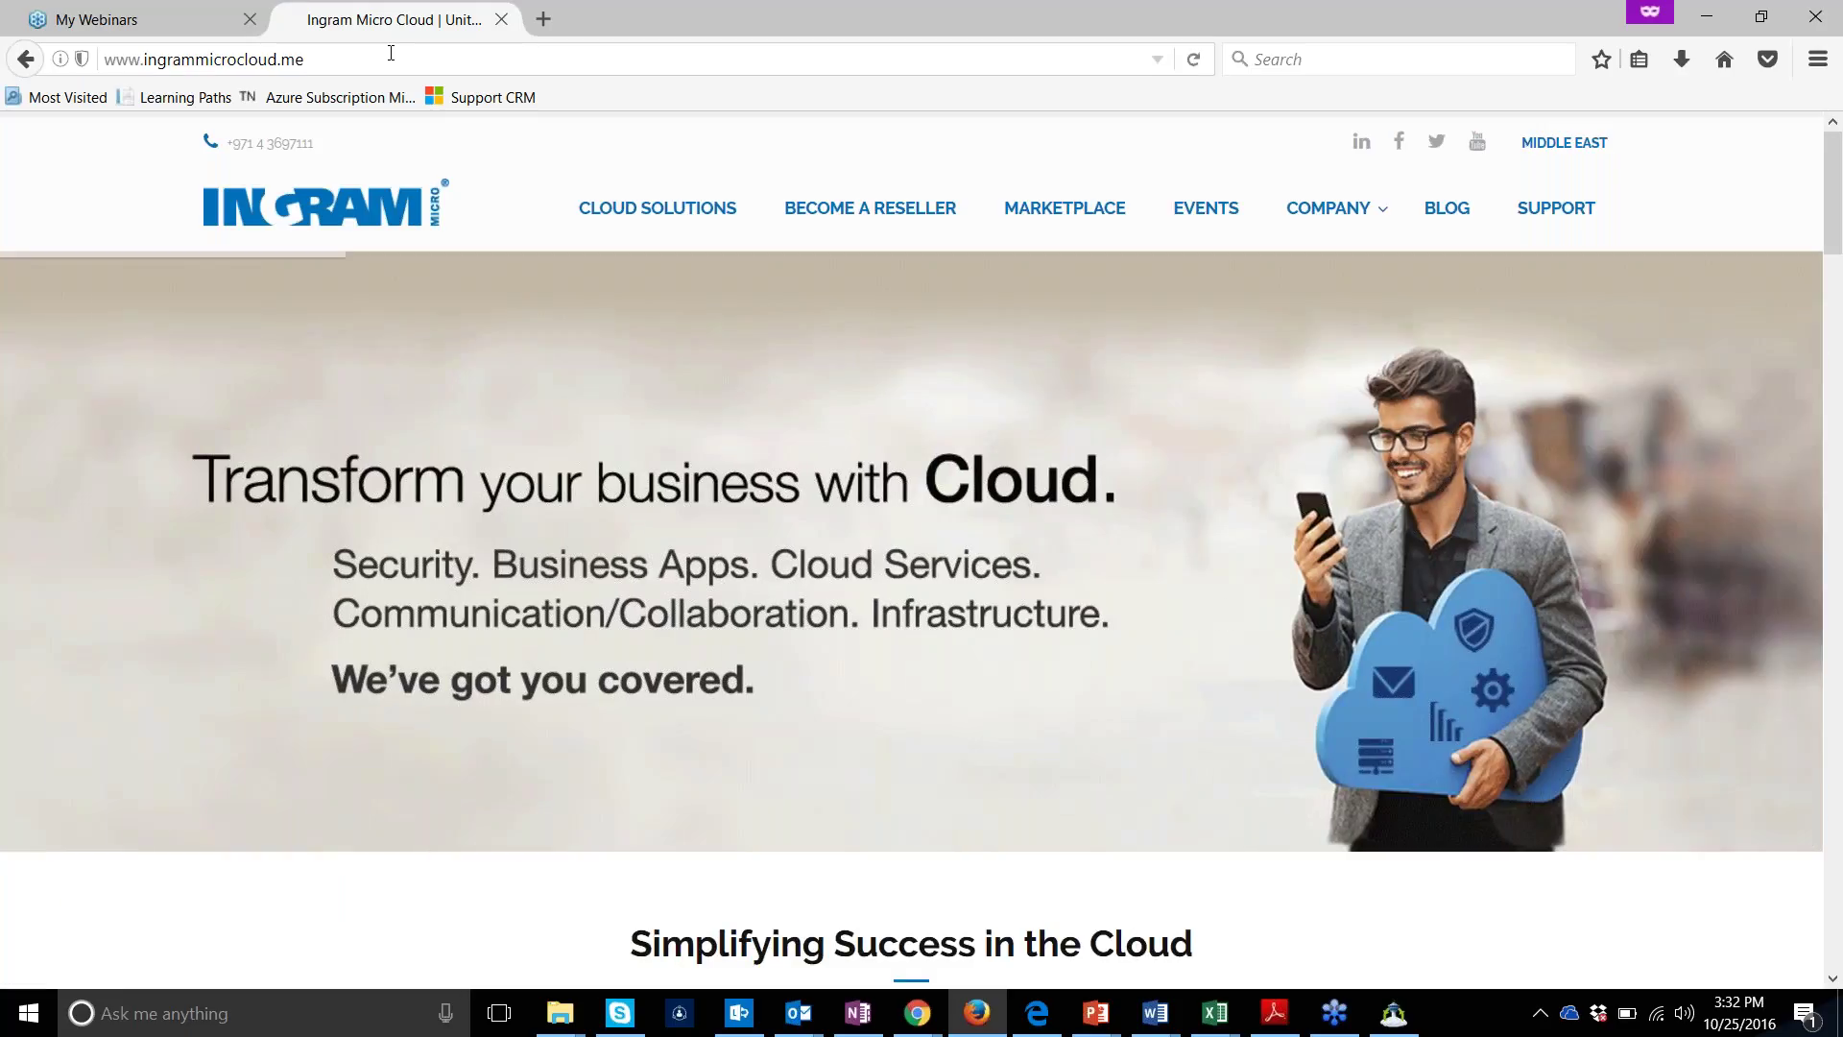
Navigate to the imcloud.me/events page
{"action": "left_click", "coordinate": [391, 53]}
{"action": "type", "text": "imc"}
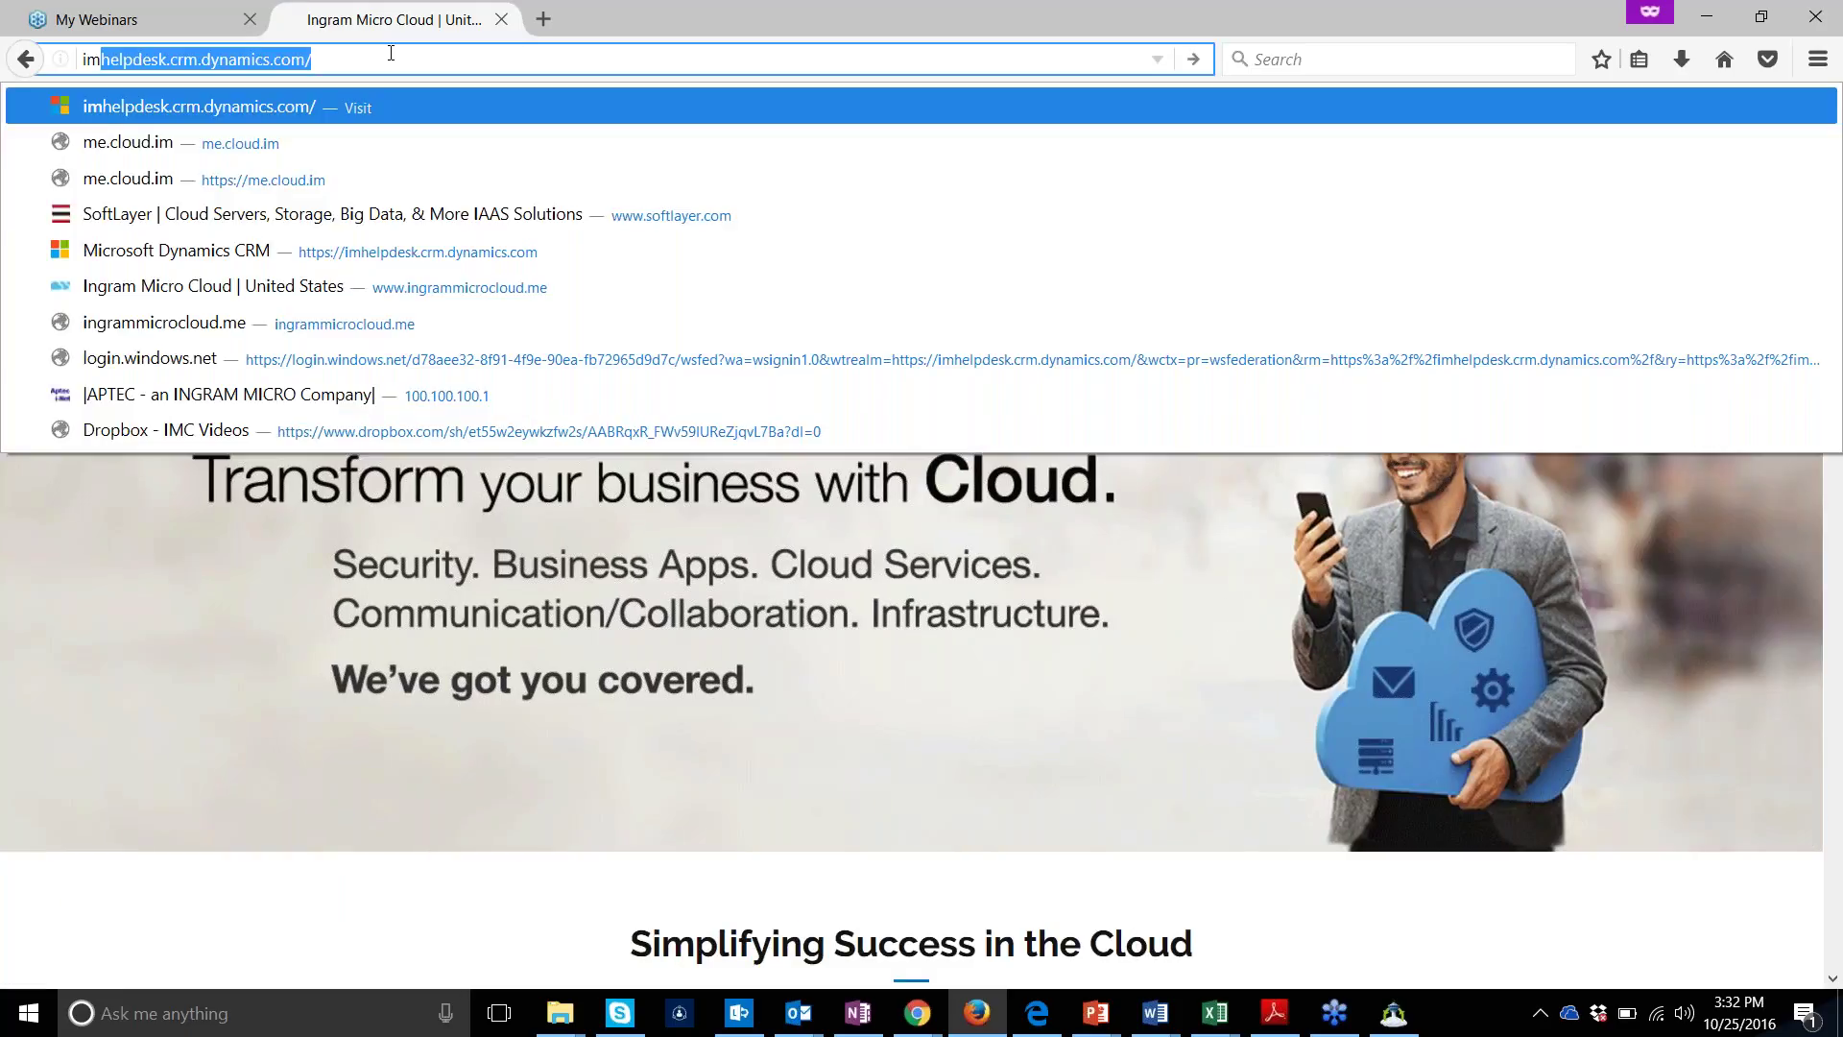
{"action": "type", "text": "loud."}
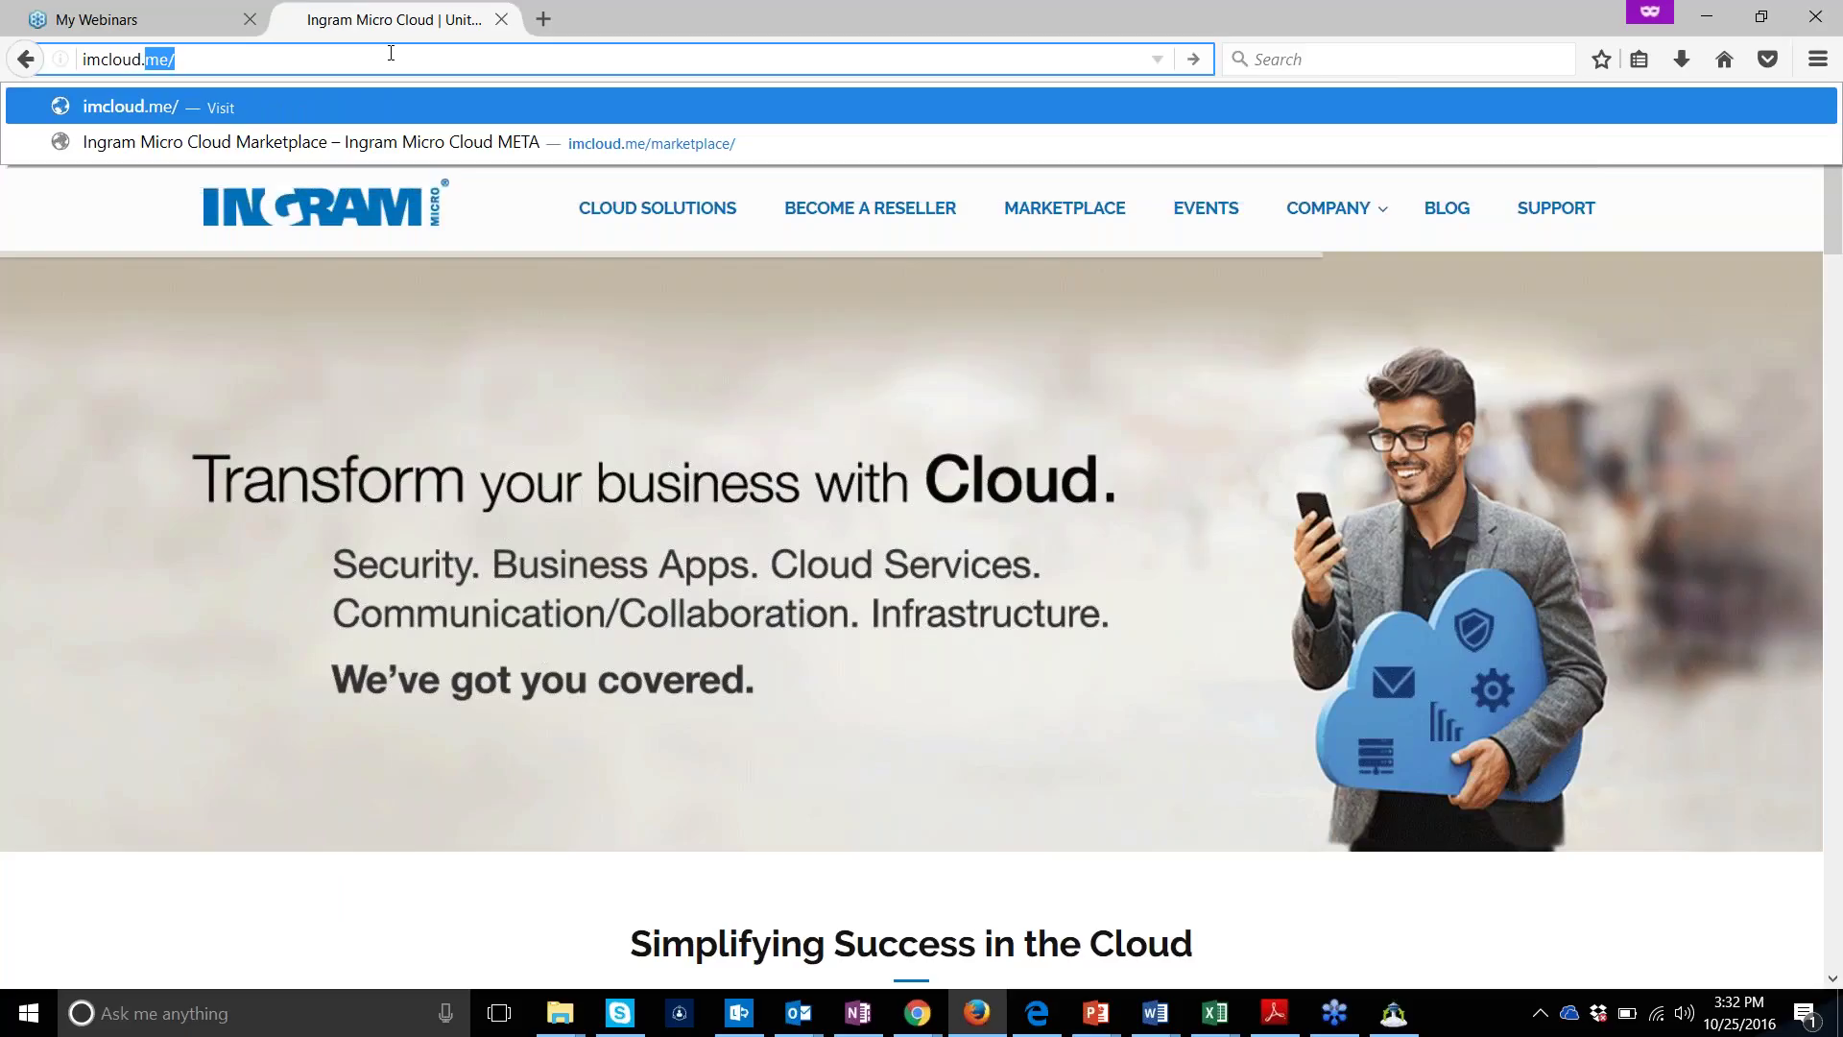
{"action": "type", "text": "me/"}
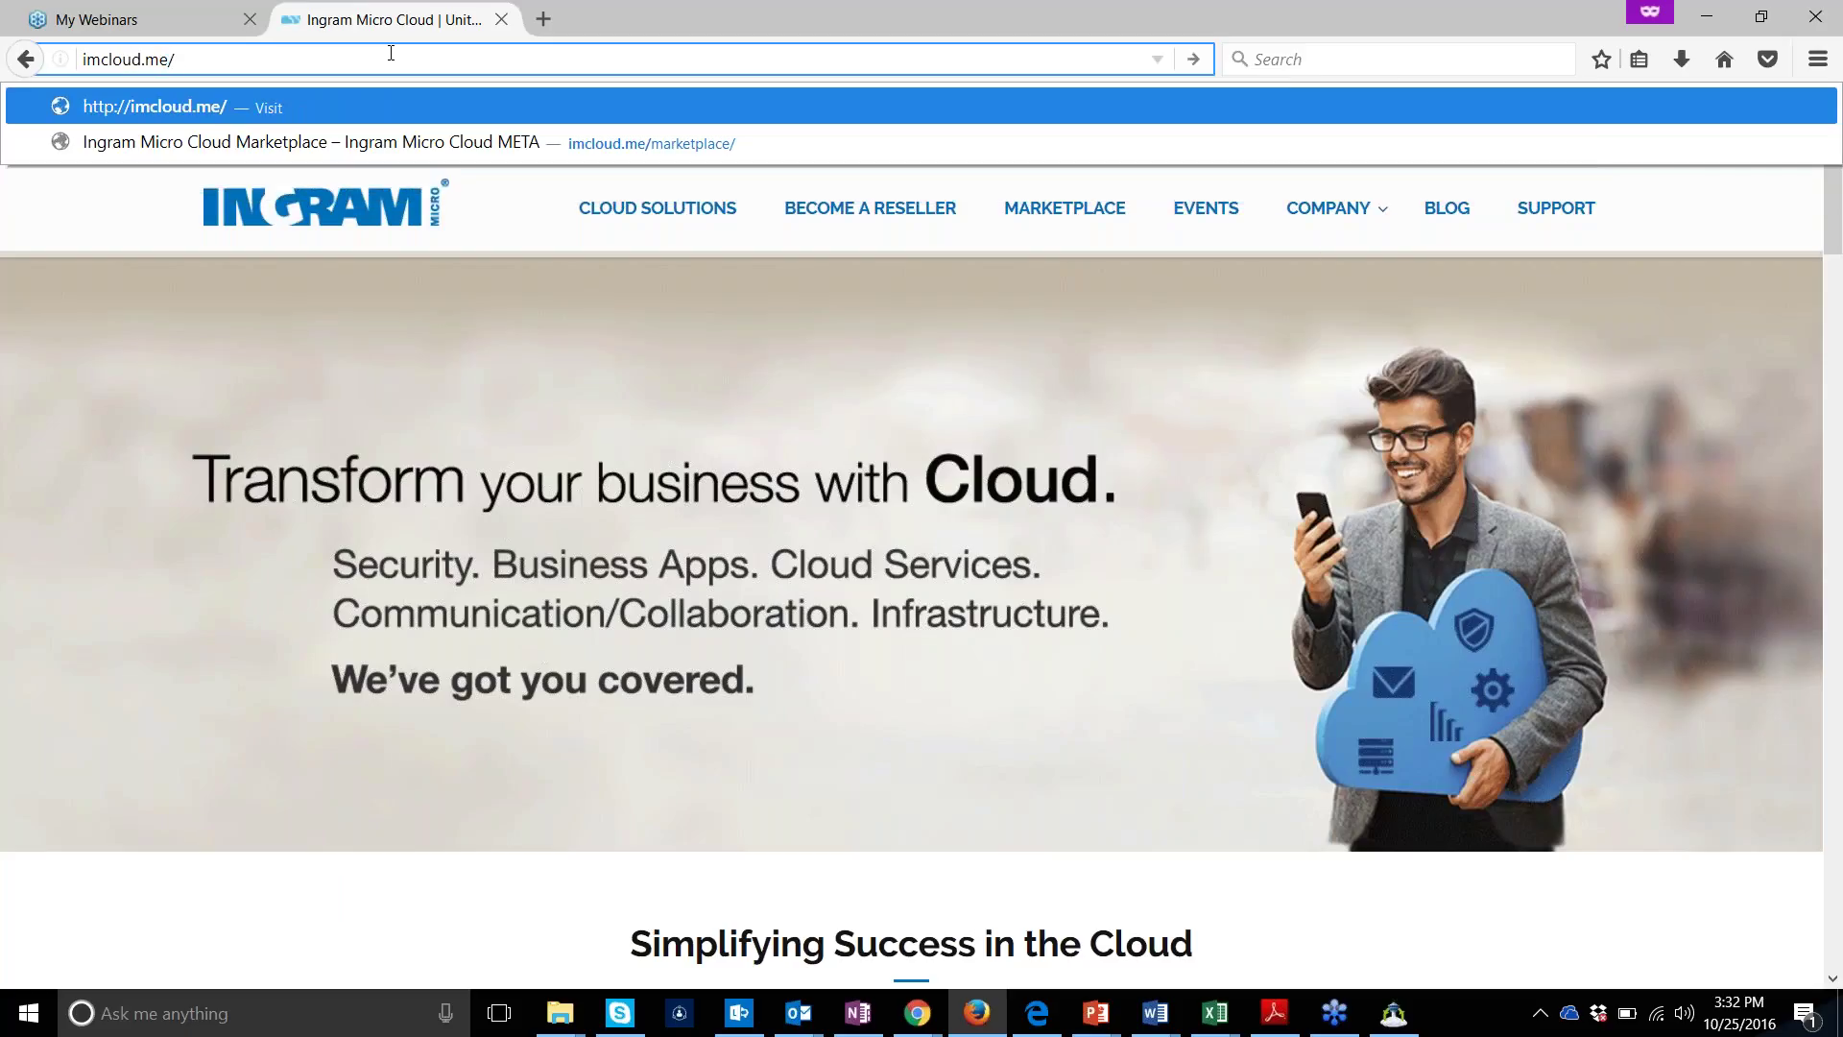
{"action": "type", "text": "event"}
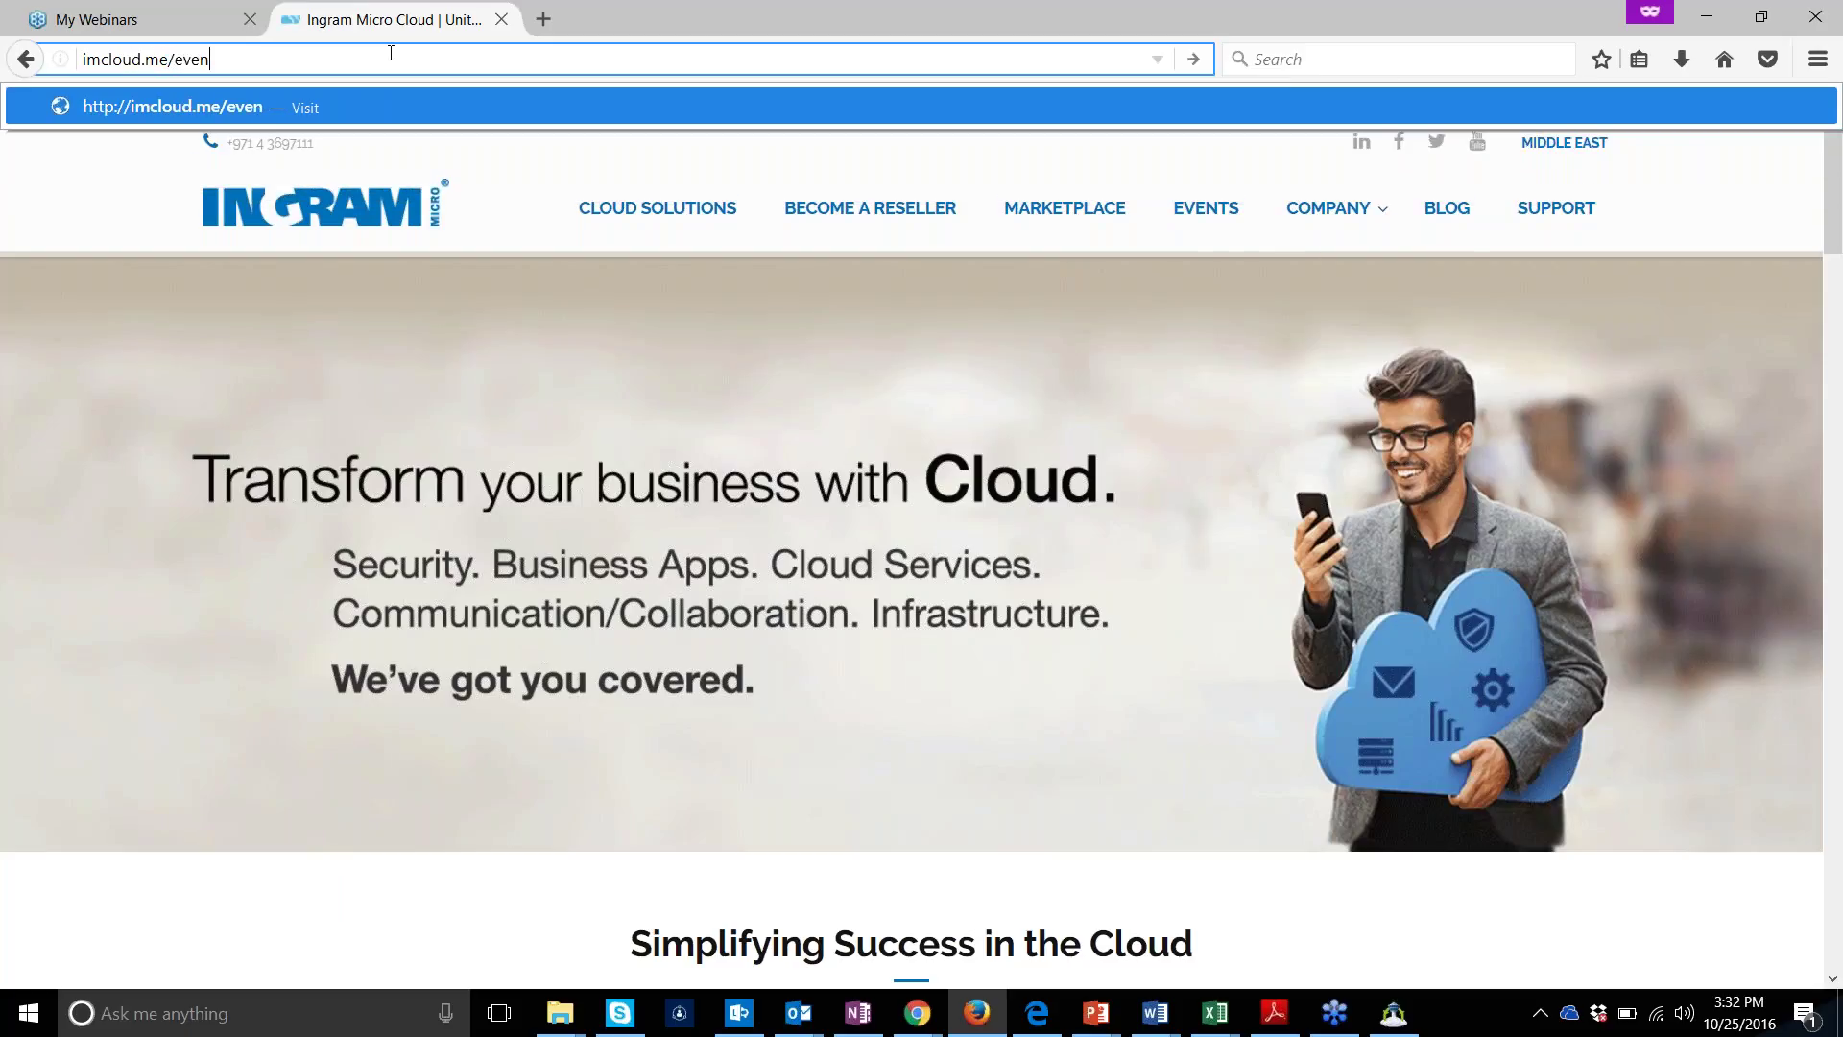
{"action": "type", "text": "s"}
{"action": "key", "text": "Return"}
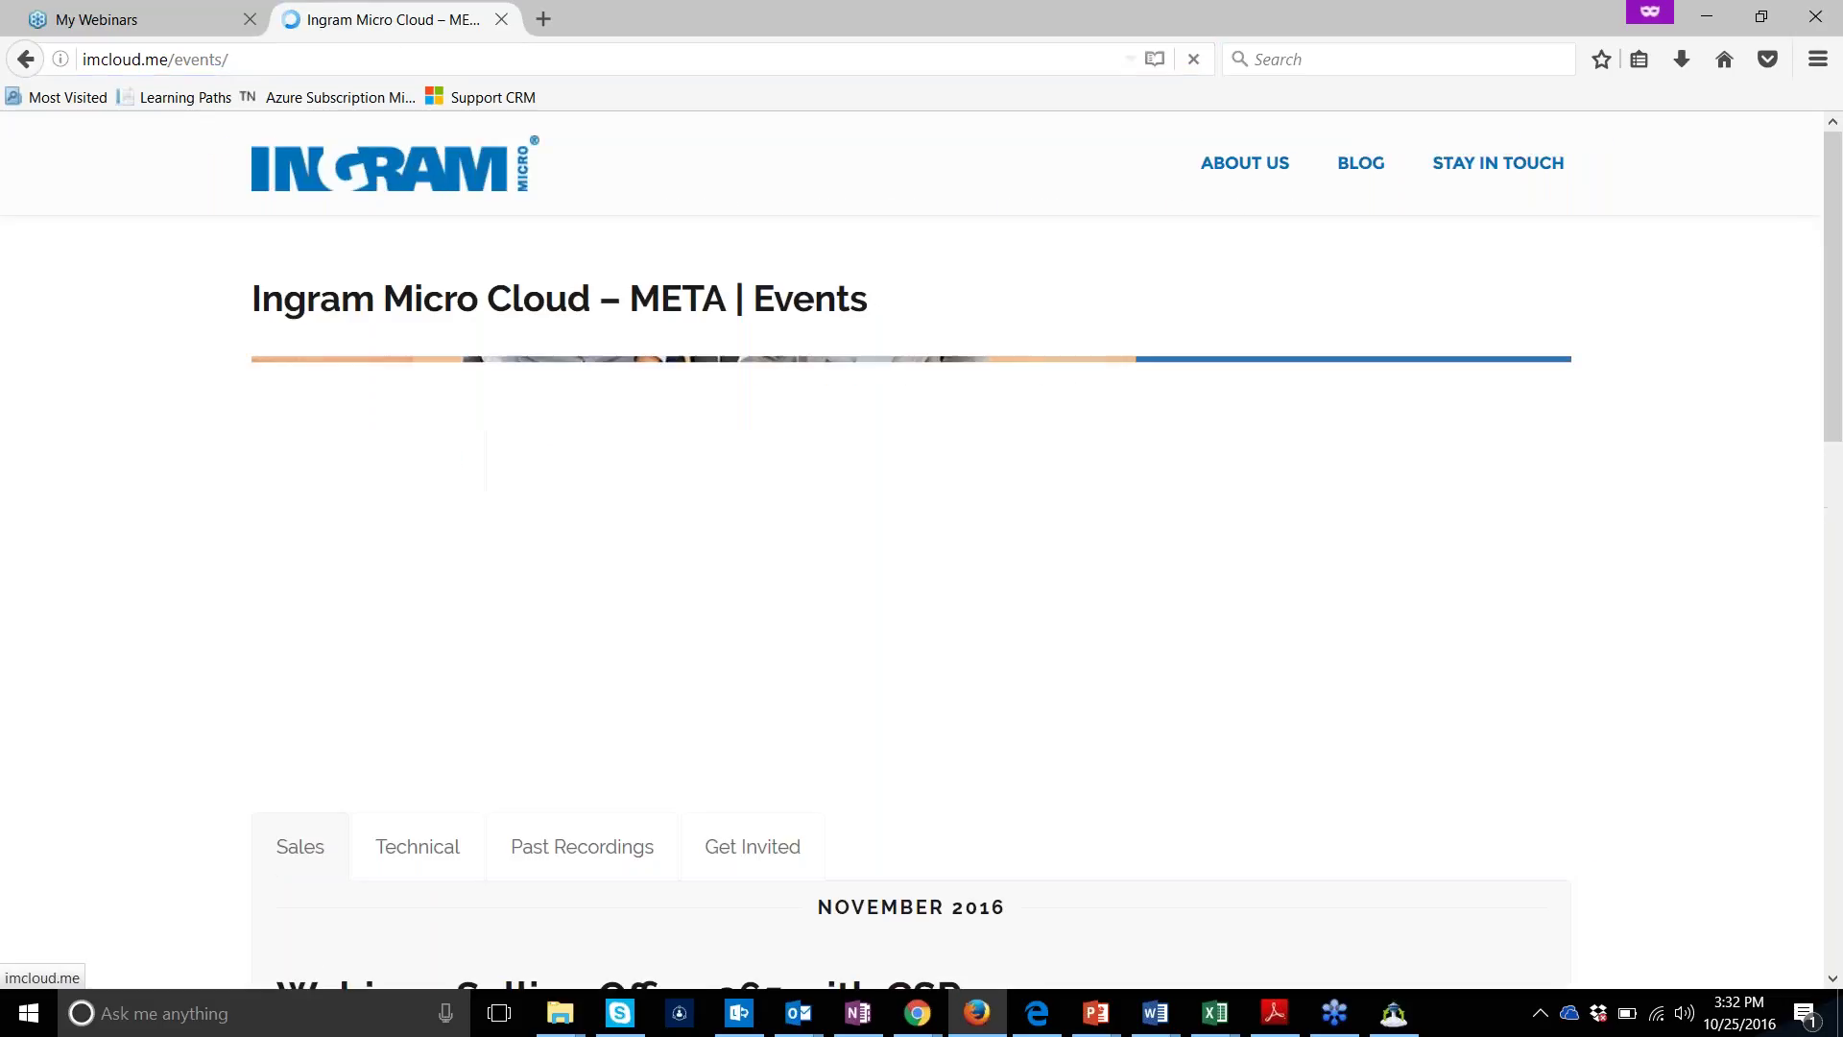
Browse the Technical, Get Invited and Sales webinar tabs, ending on Sales
{"action": "scroll", "coordinate": [56, 429], "scroll_direction": "down", "scroll_amount": 3}
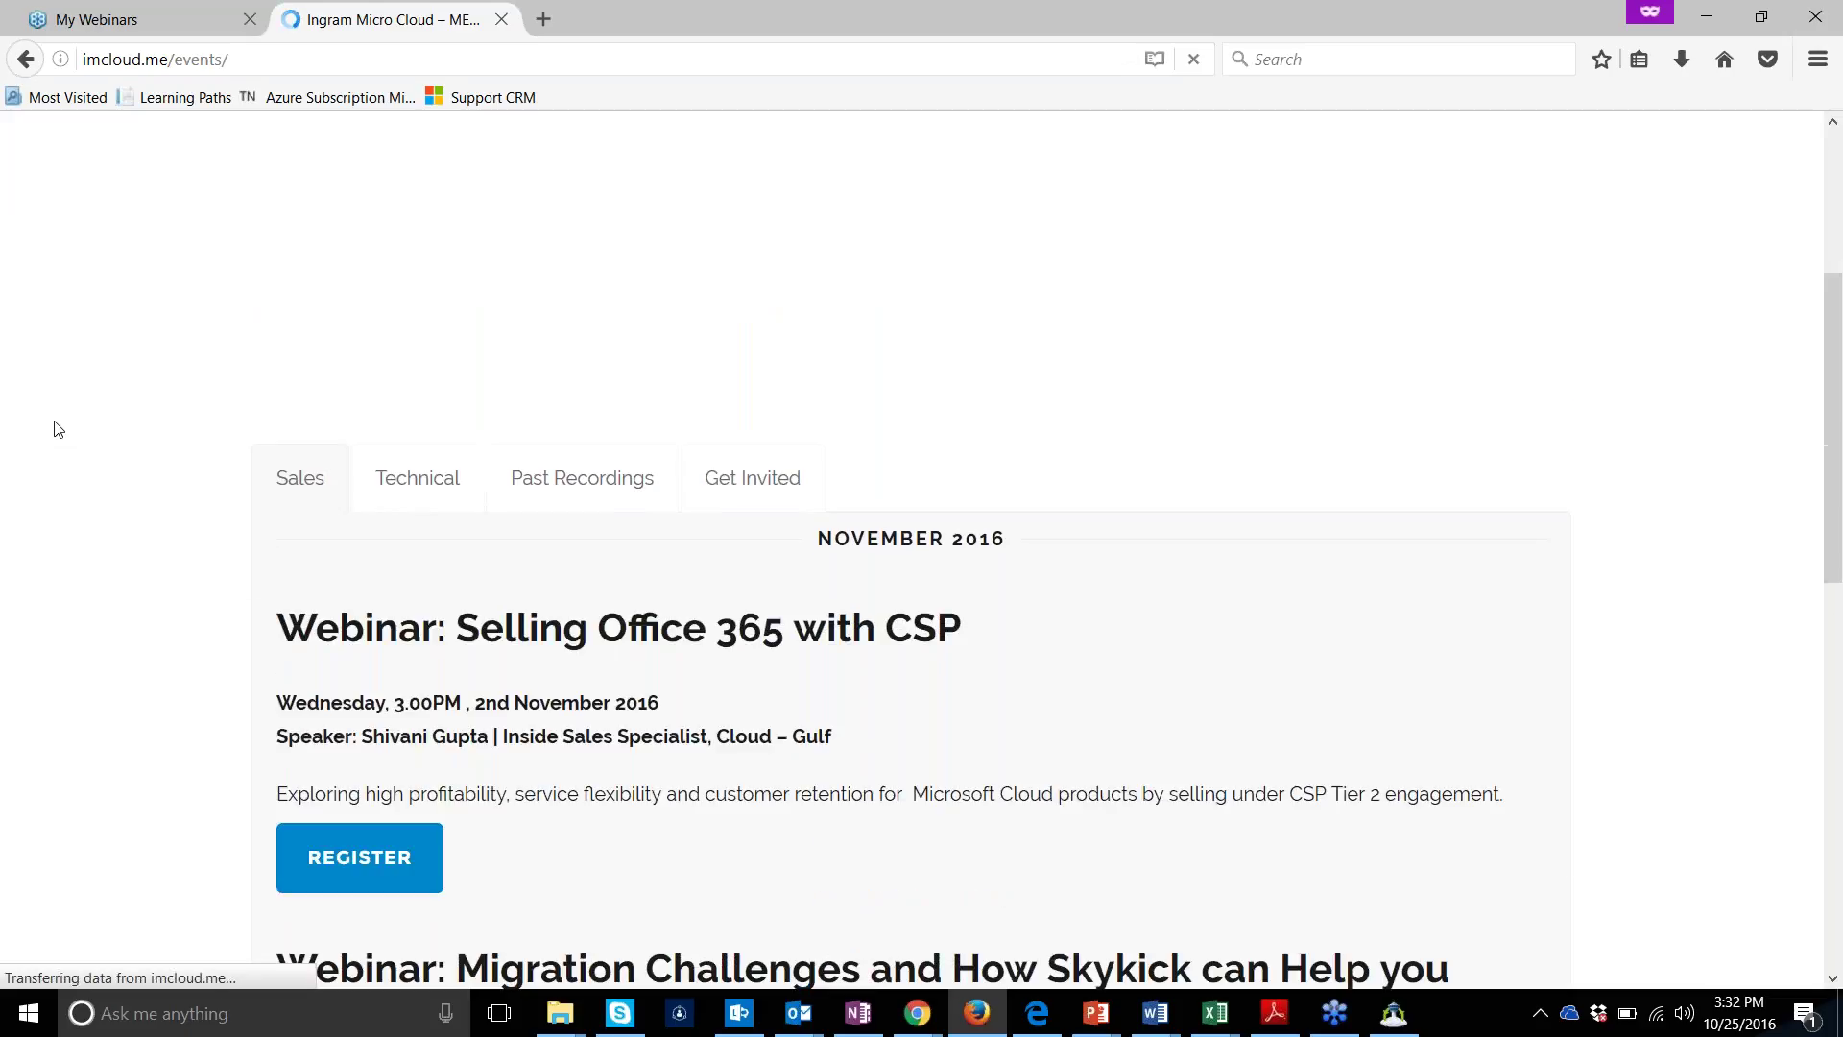
{"action": "scroll", "coordinate": [56, 429], "scroll_direction": "down", "scroll_amount": 3}
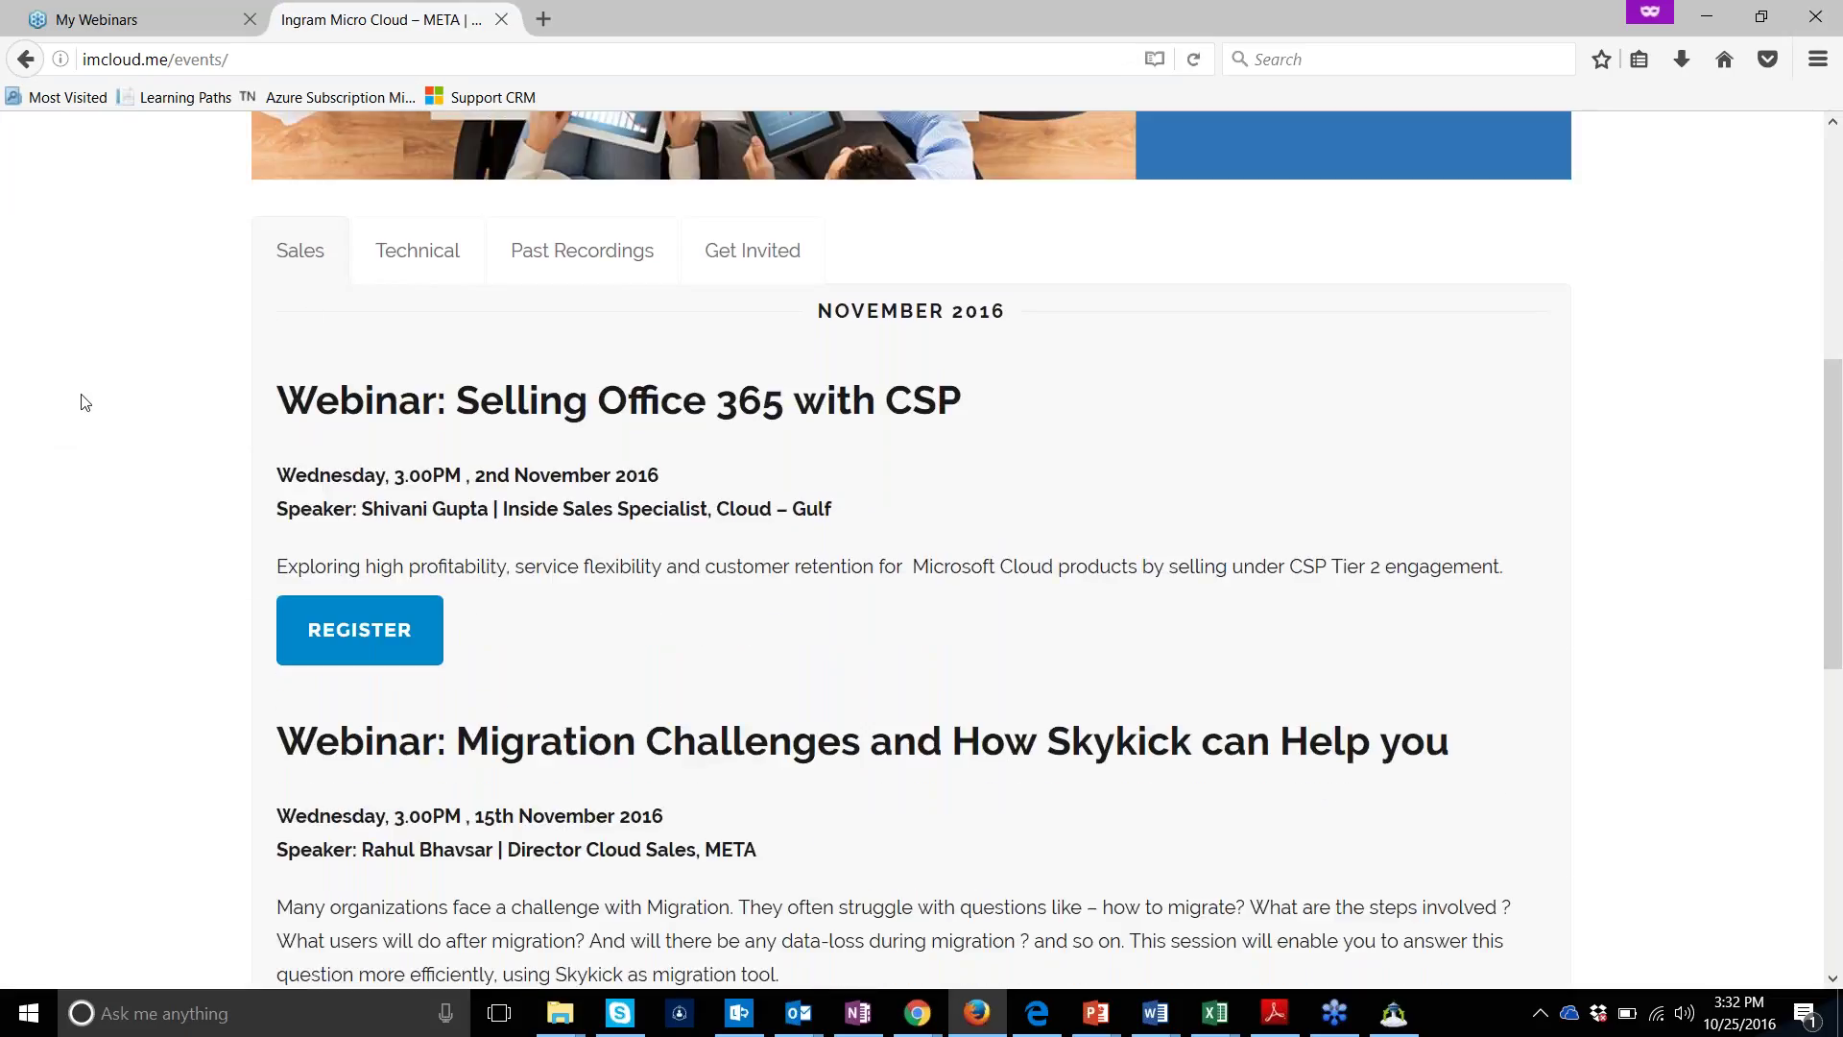
{"action": "left_click", "coordinate": [394, 253]}
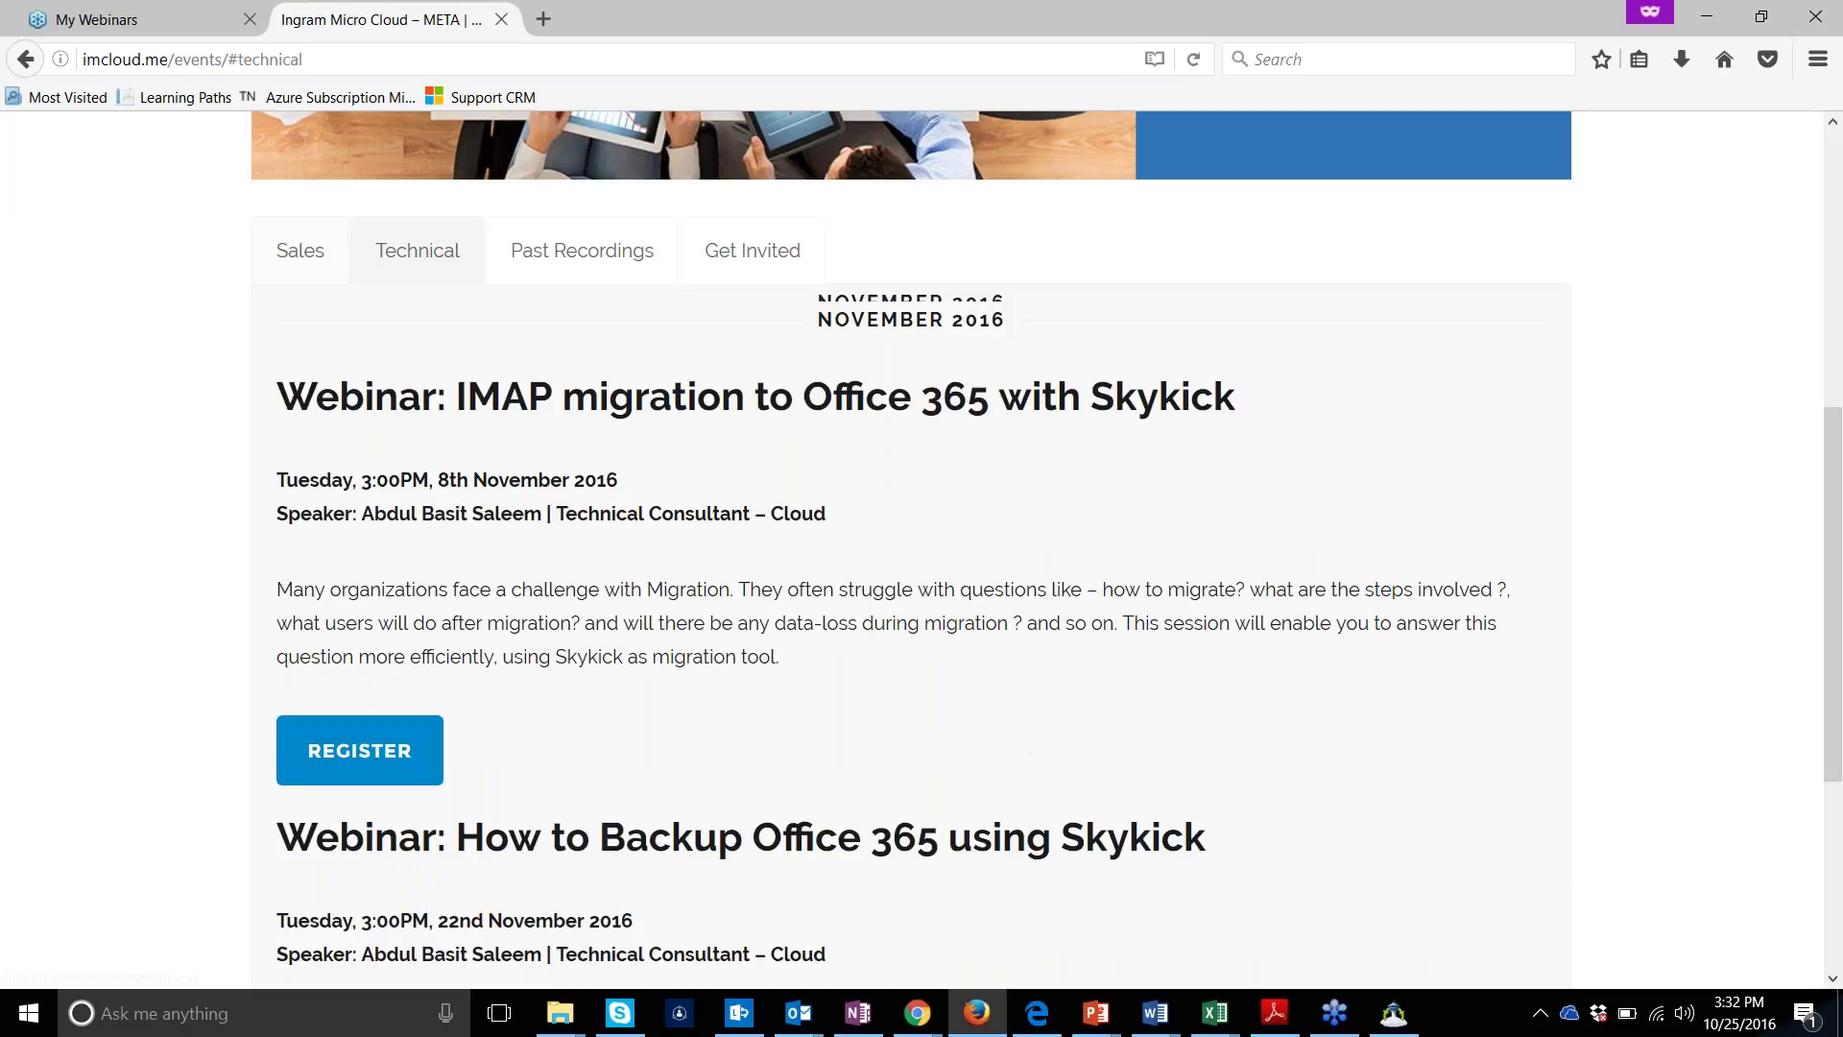
{"action": "left_click", "coordinate": [738, 254]}
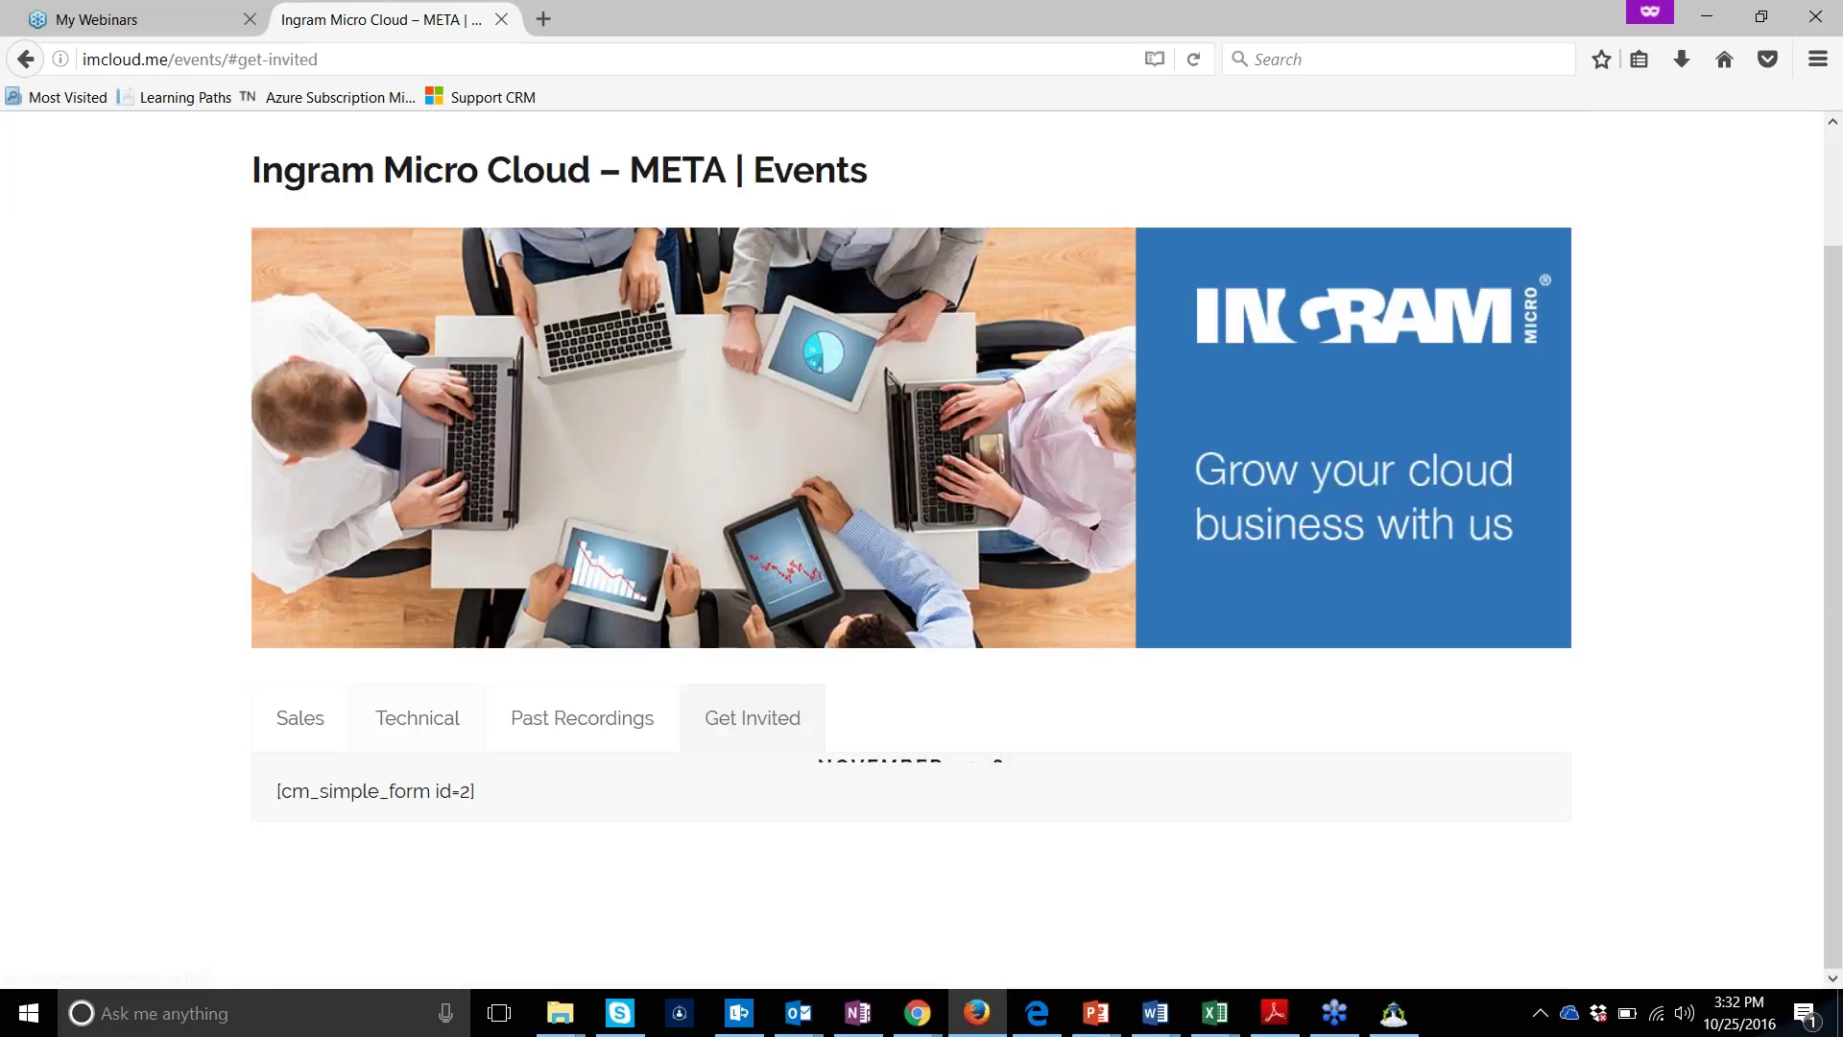
{"action": "scroll", "coordinate": [745, 774], "scroll_direction": "up", "scroll_amount": 1}
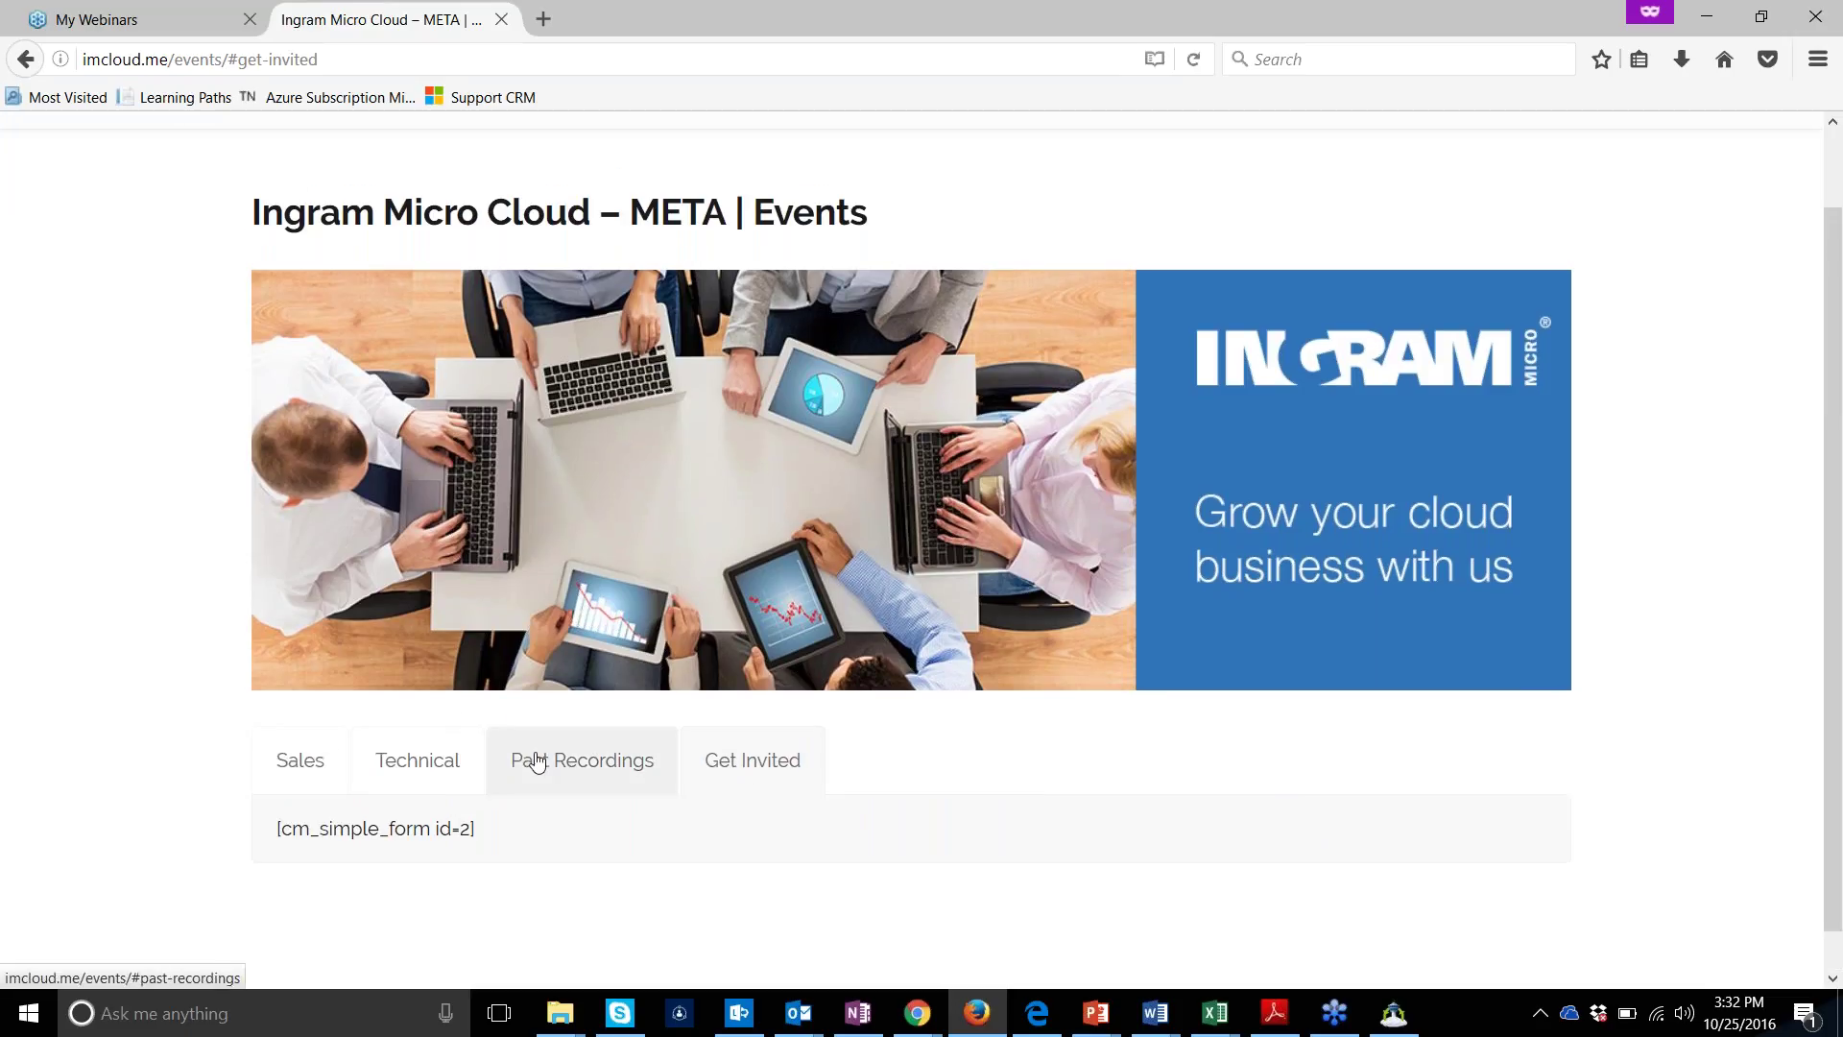
{"action": "left_click", "coordinate": [297, 768]}
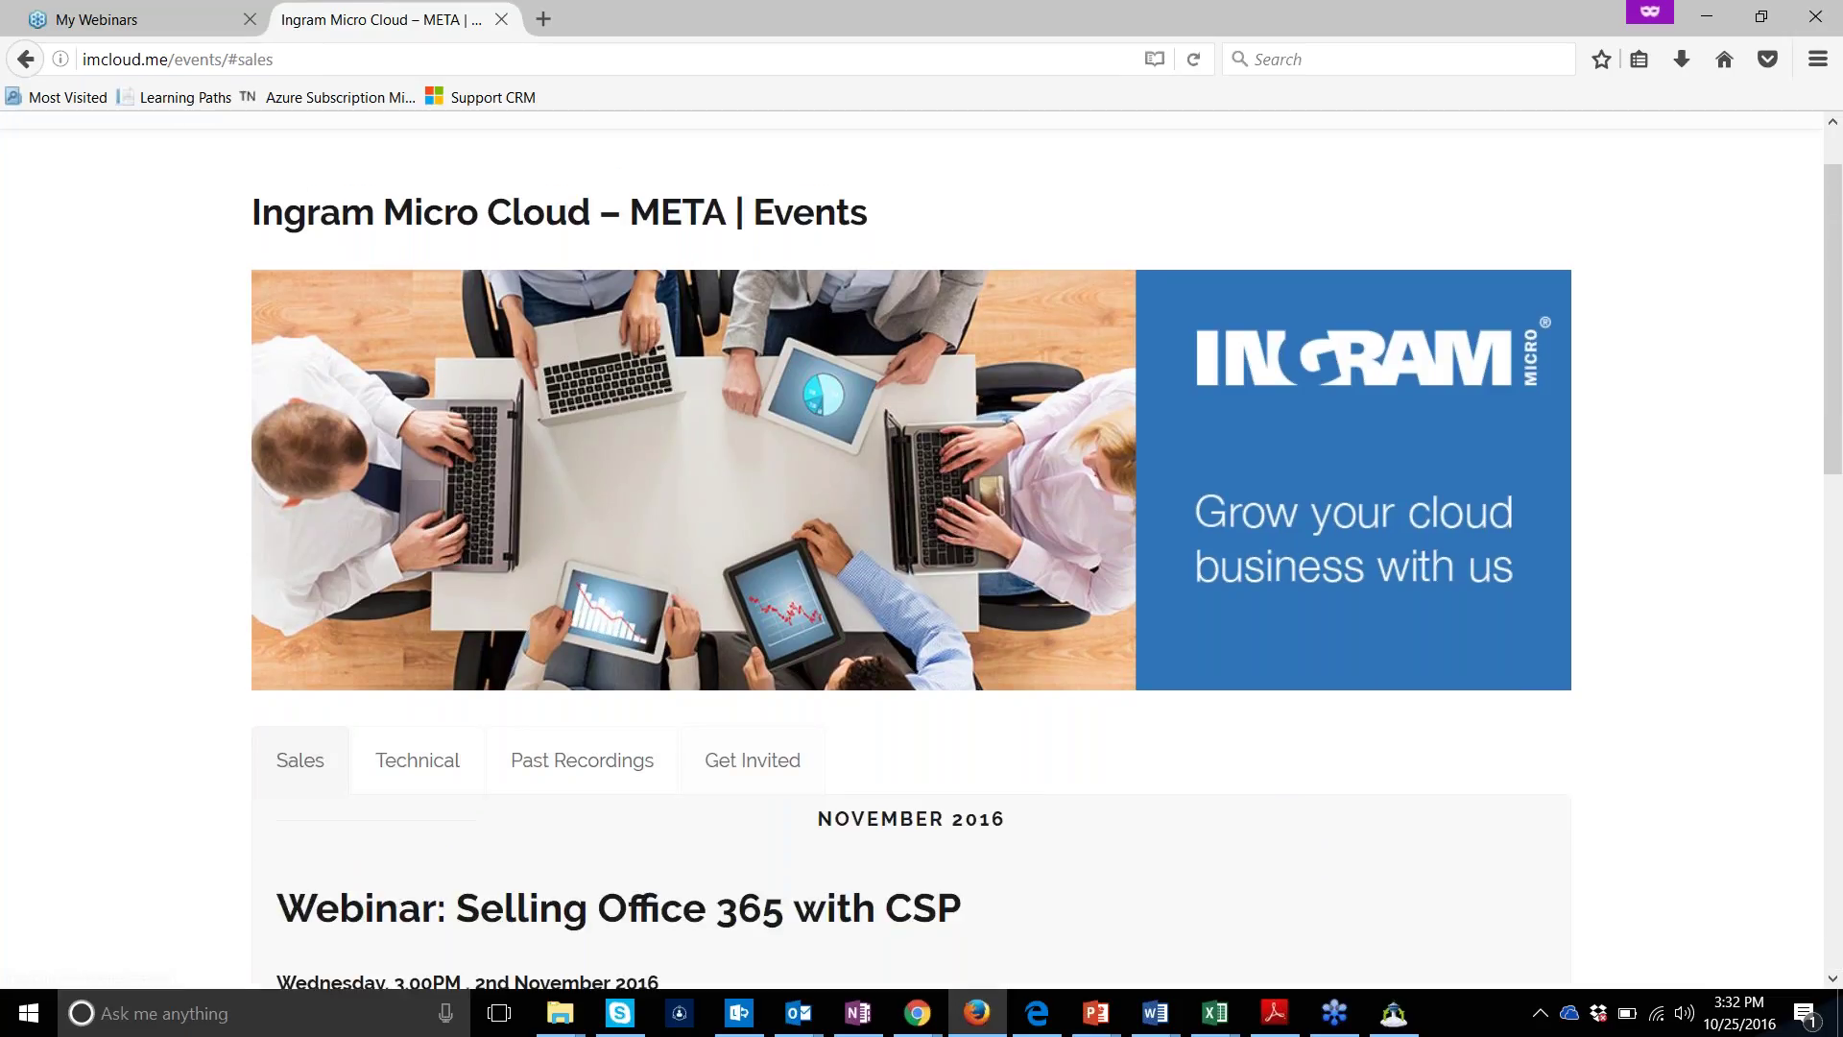
{"action": "left_click", "coordinate": [753, 760]}
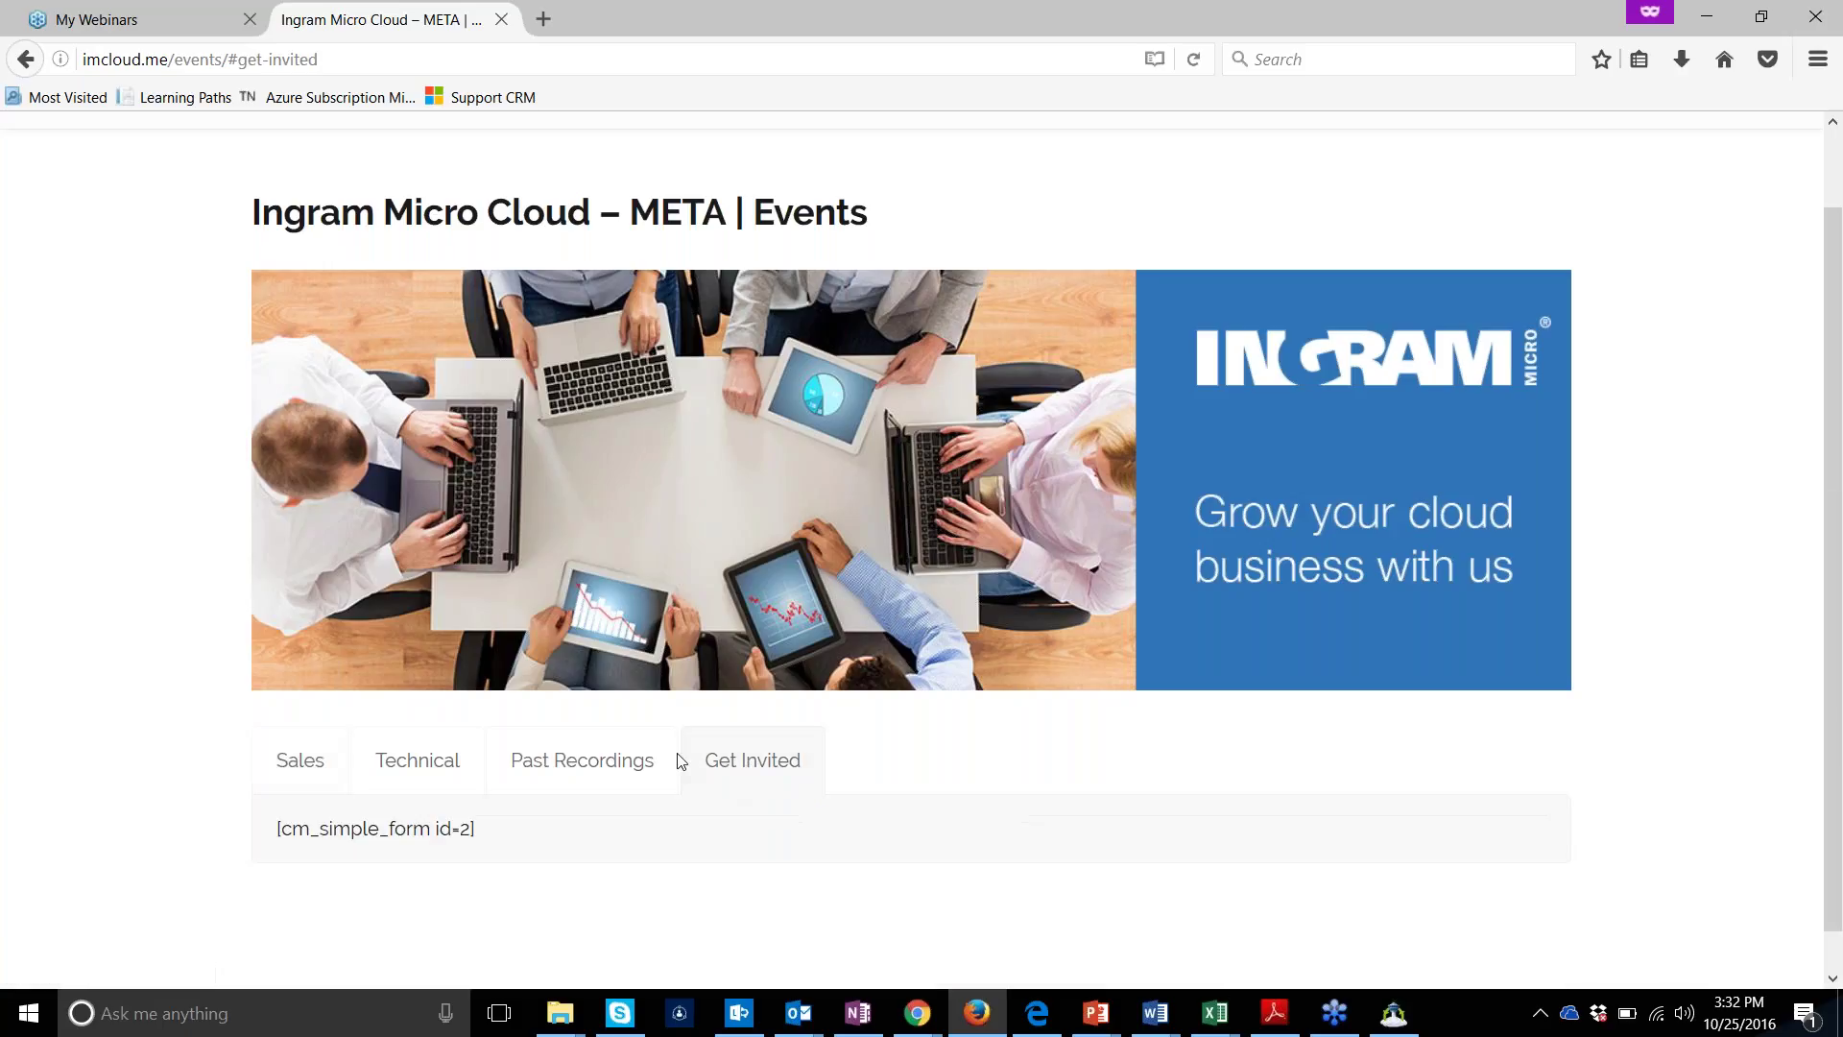
{"action": "left_click", "coordinate": [296, 759]}
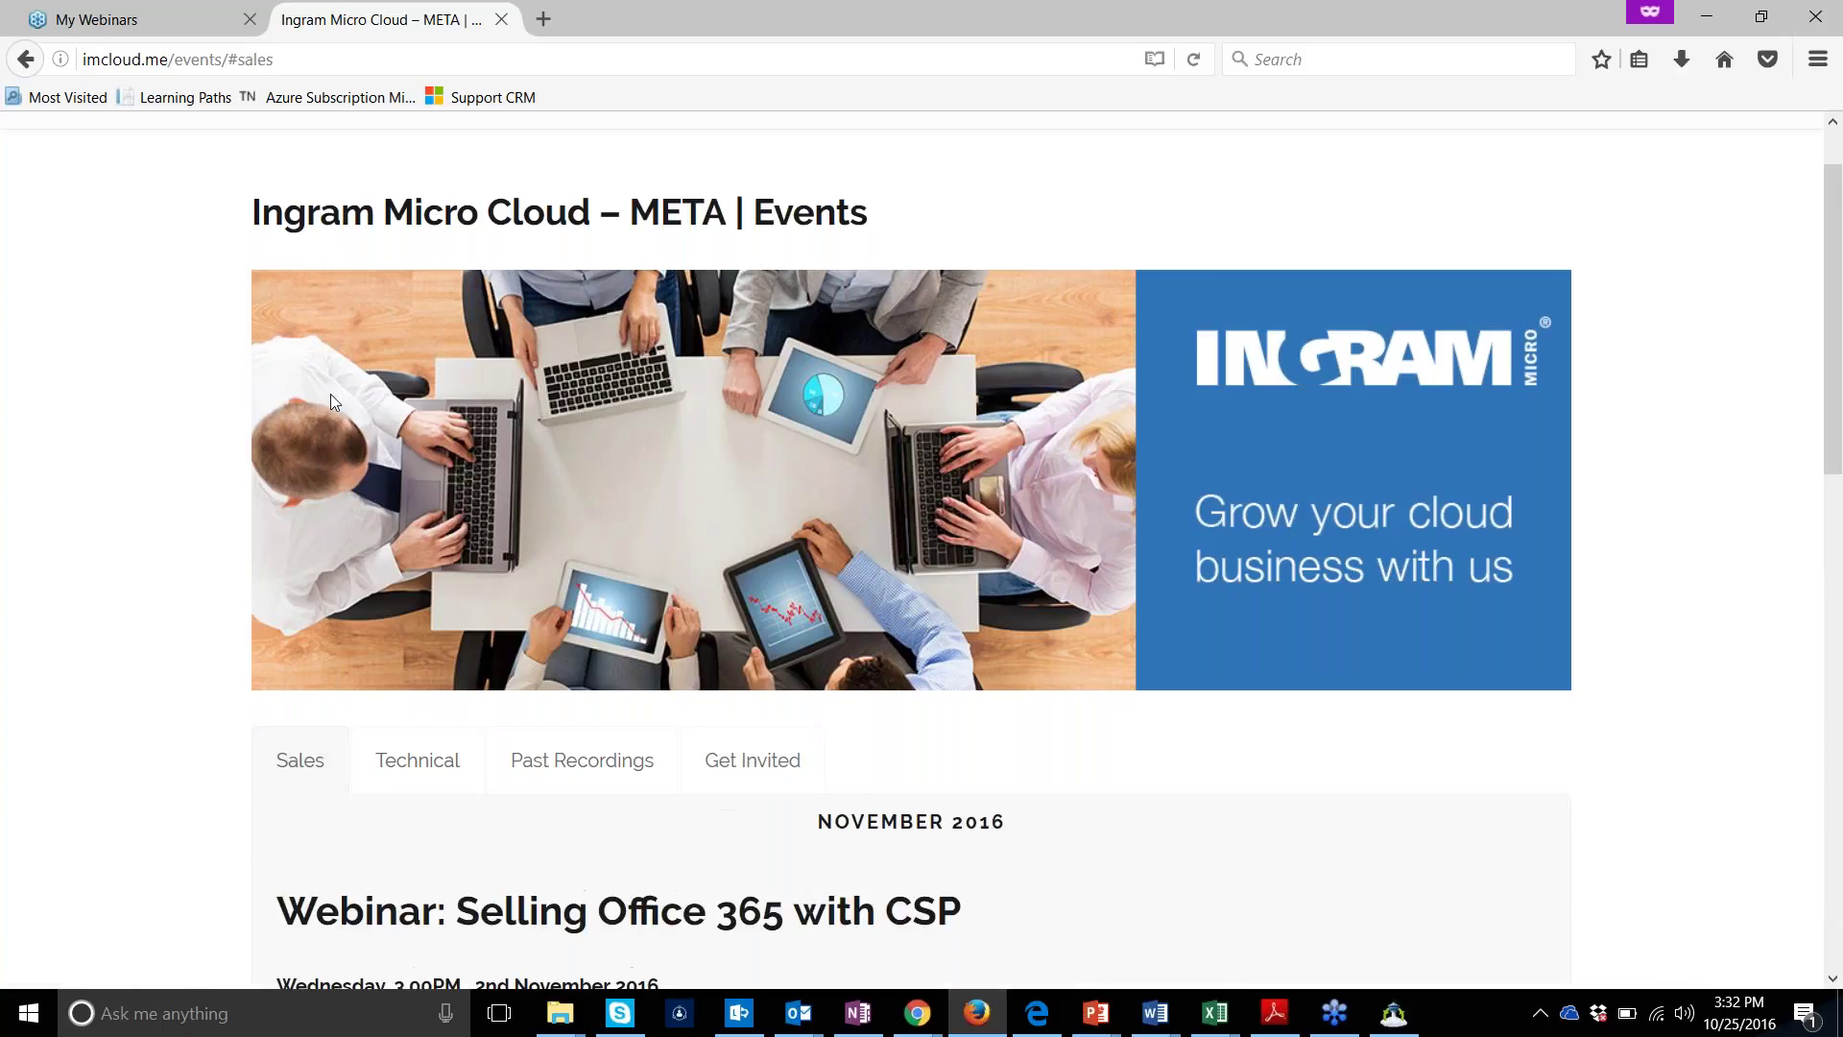
Scroll down the Sales webinar list to the Acronis Cloud Backup webinar
{"action": "left_click", "coordinate": [233, 60]}
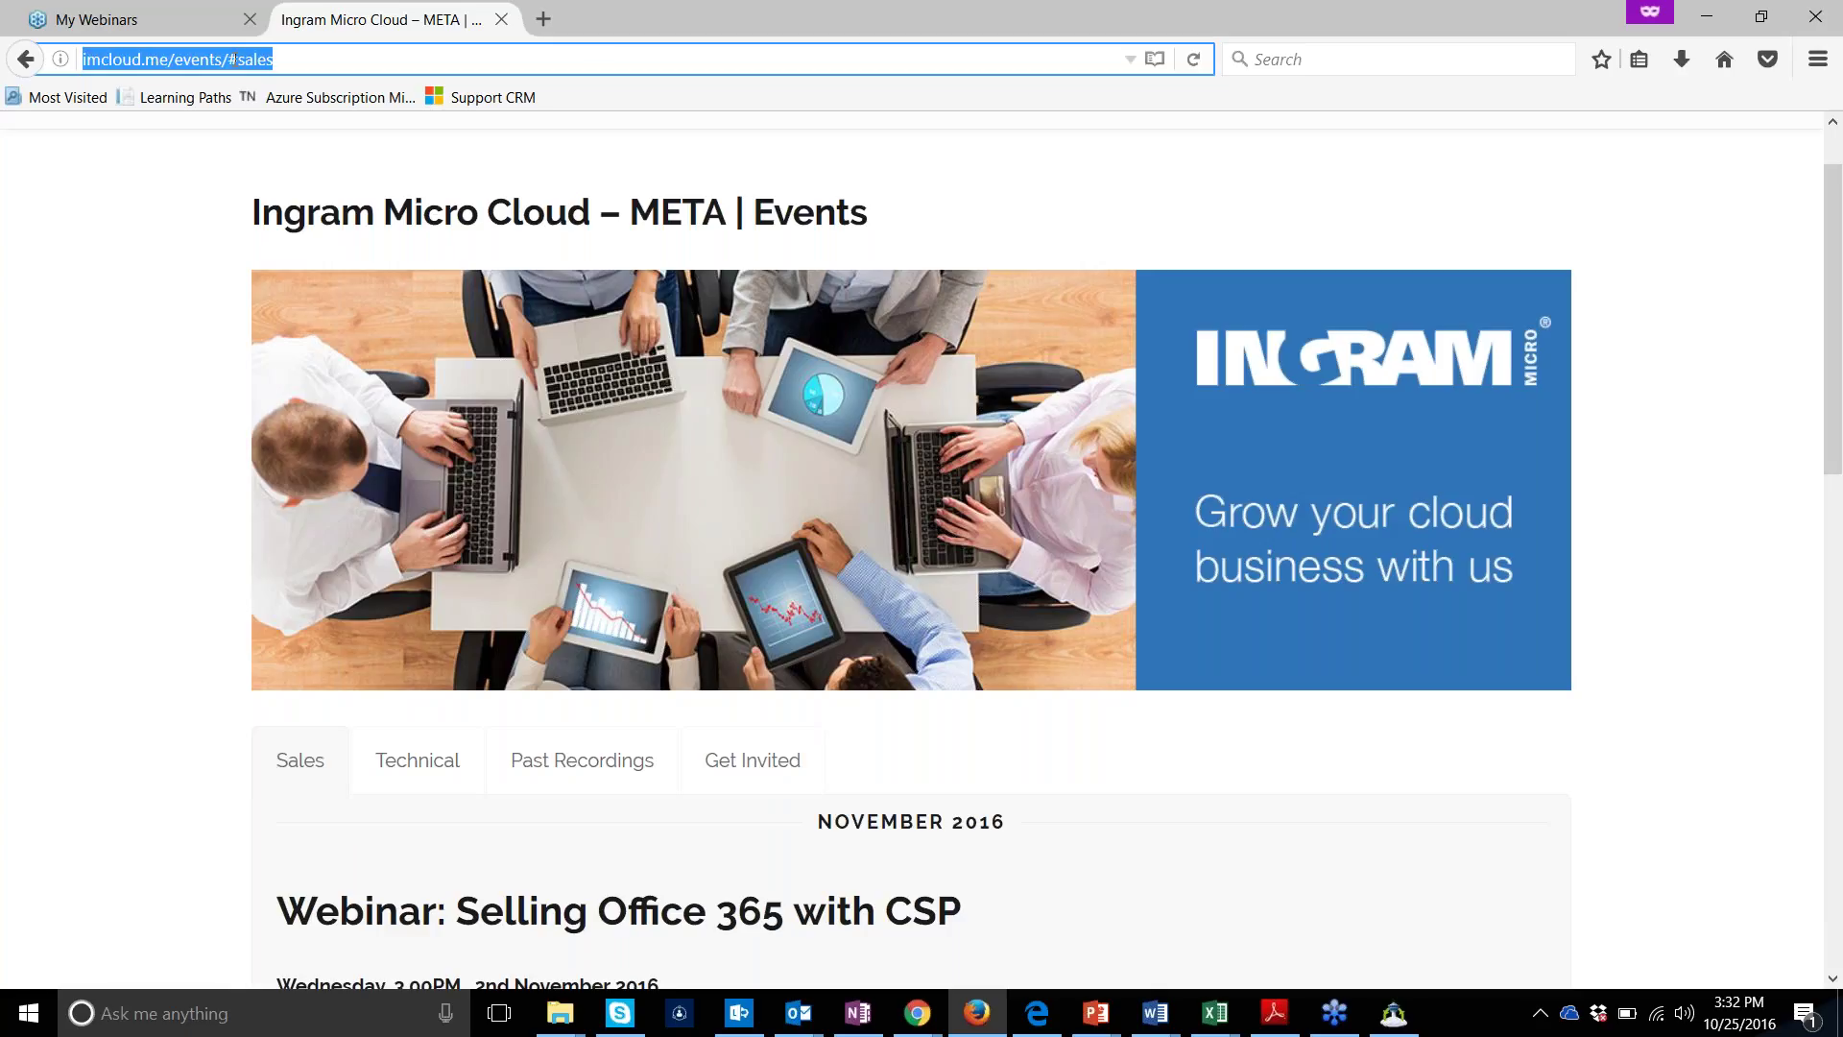
{"action": "left_click", "coordinate": [4, 421]}
{"action": "scroll", "coordinate": [5, 422], "scroll_direction": "down", "scroll_amount": 1}
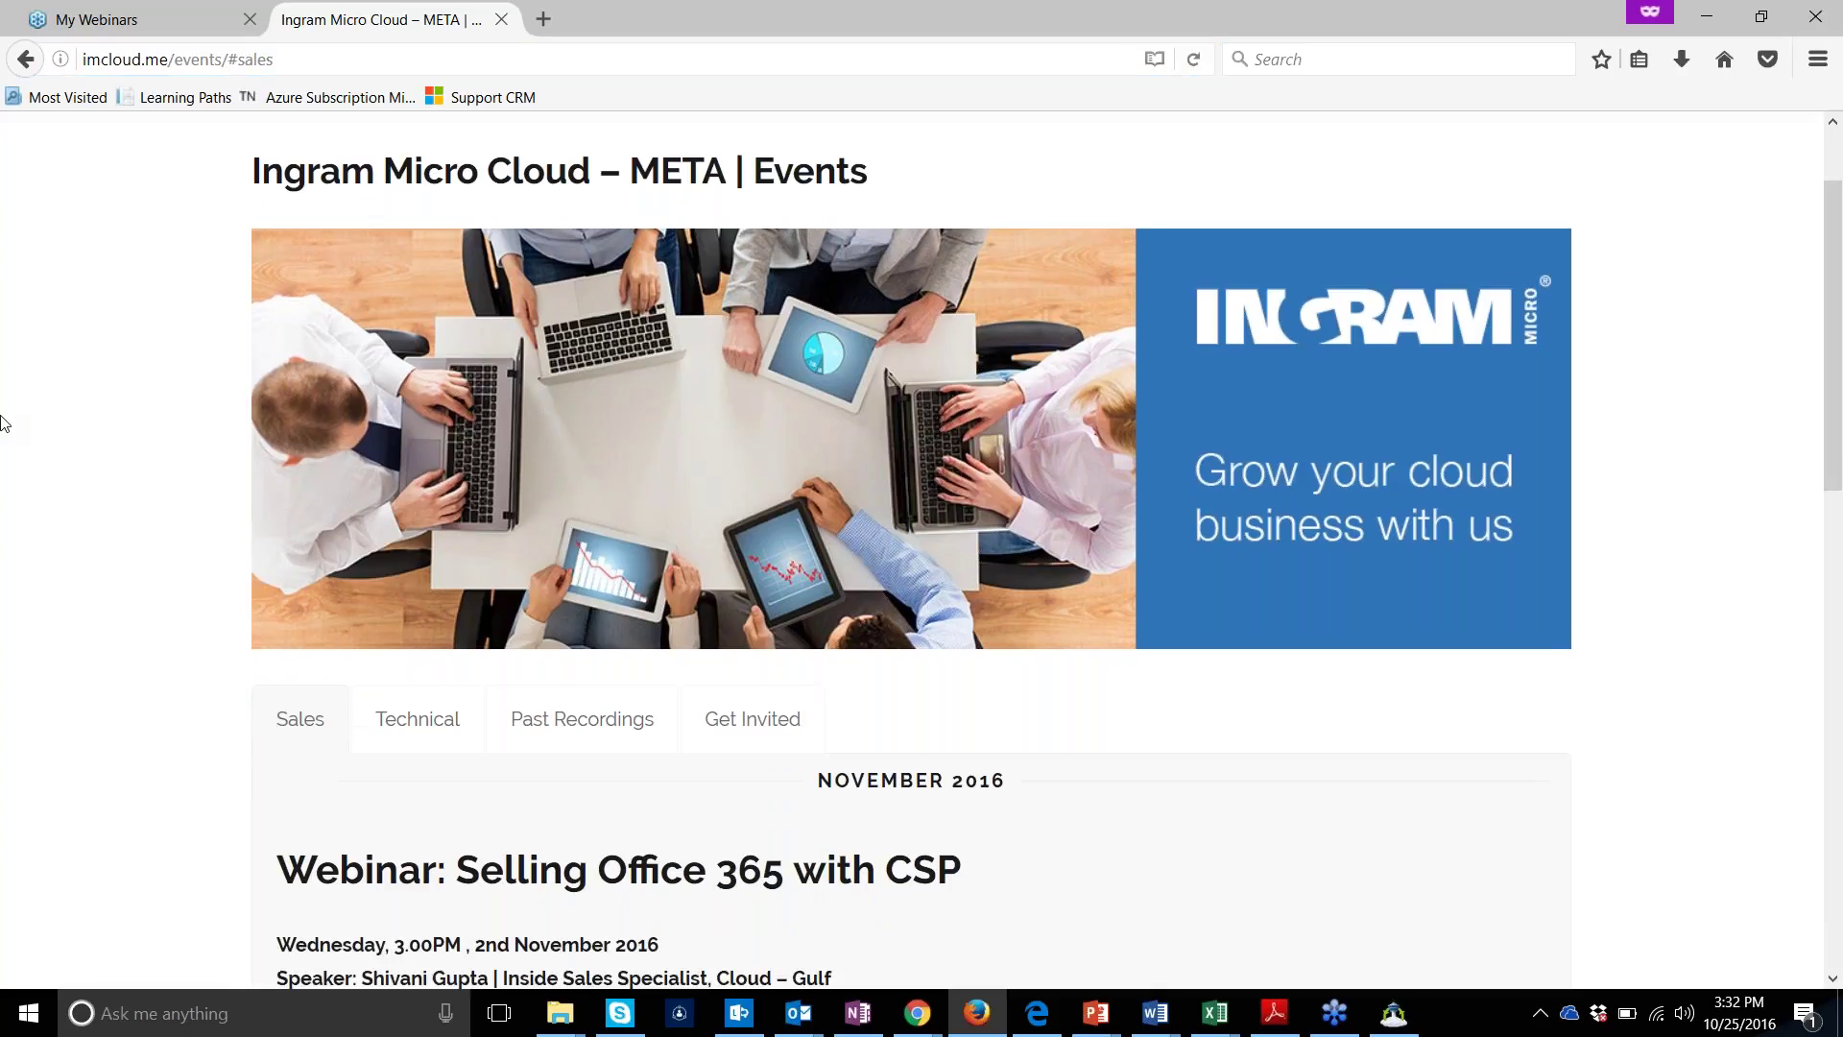
{"action": "scroll", "coordinate": [4, 422], "scroll_direction": "down", "scroll_amount": 6}
{"action": "scroll", "coordinate": [4, 423], "scroll_direction": "down", "scroll_amount": 1}
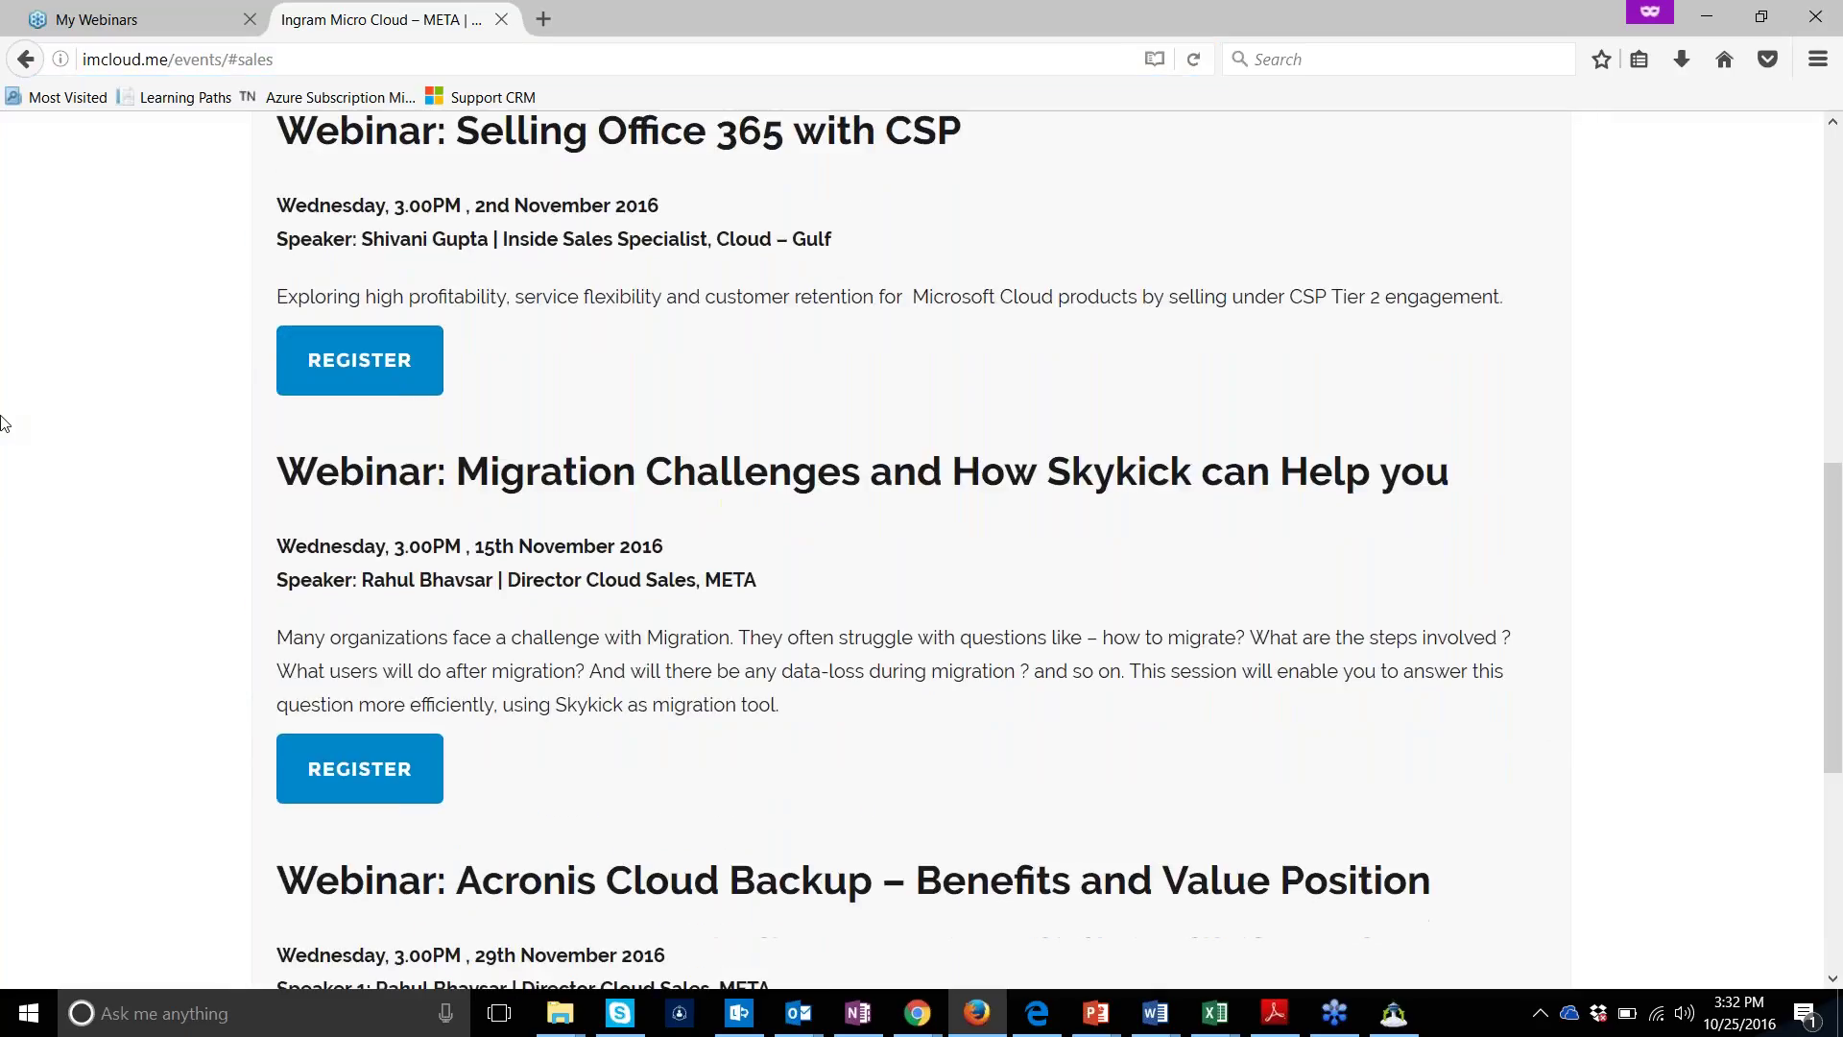
{"action": "scroll", "coordinate": [3, 423], "scroll_direction": "down", "scroll_amount": 5}
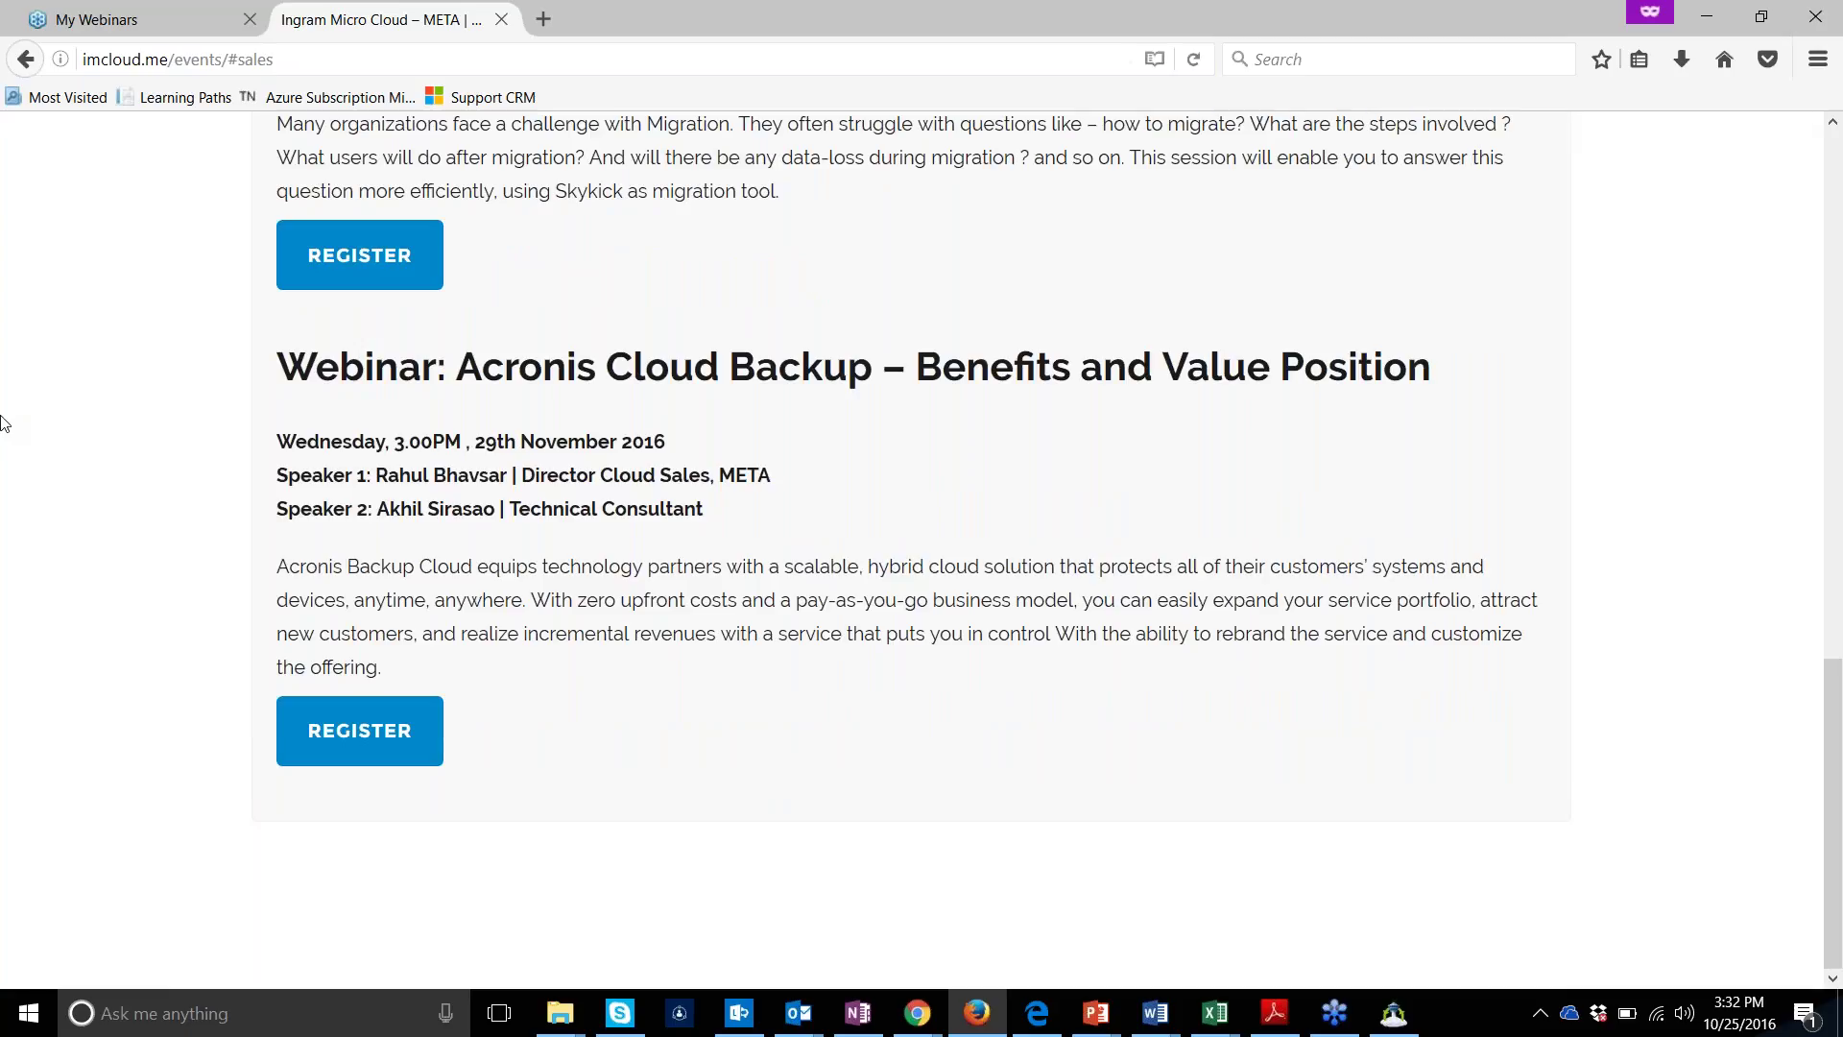
{"action": "scroll", "coordinate": [4, 422], "scroll_direction": "up", "scroll_amount": 12}
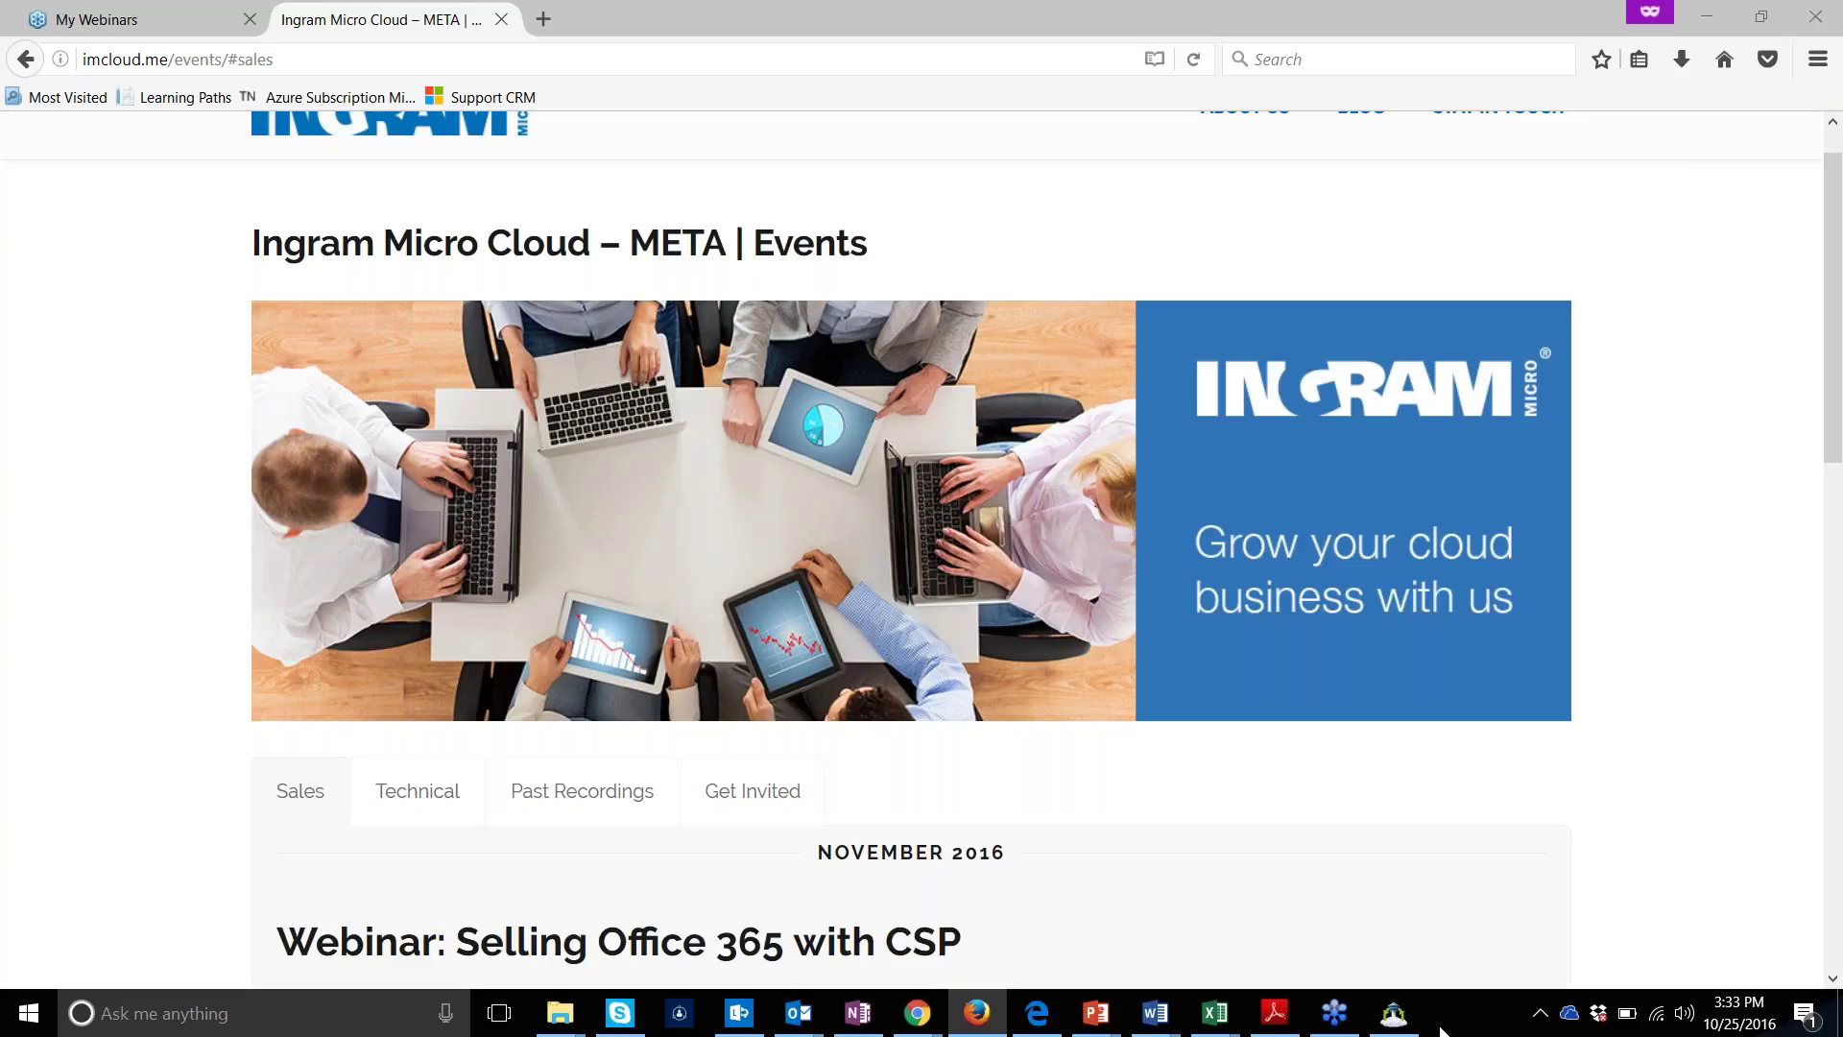
Bring the Backup Agent installer forward, then show the available Wi-Fi networks
{"action": "left_click", "coordinate": [1392, 1014]}
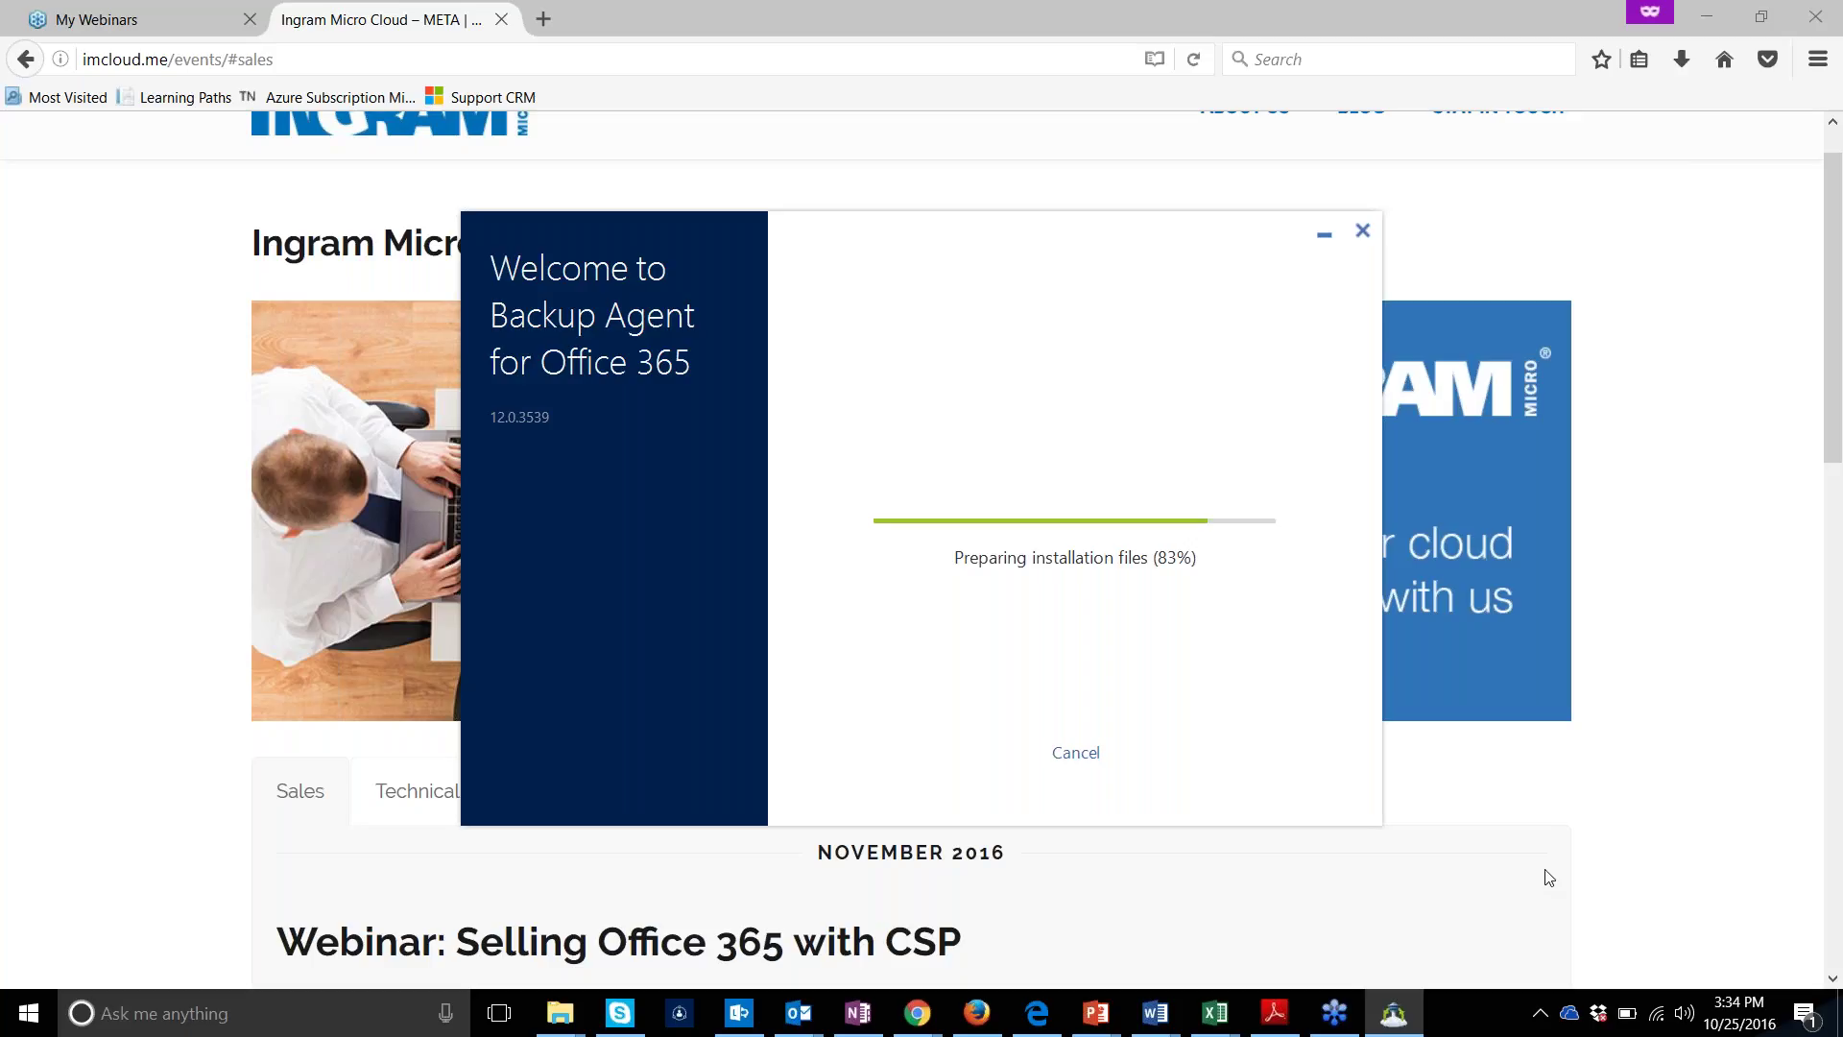
{"action": "left_click", "coordinate": [1657, 1013]}
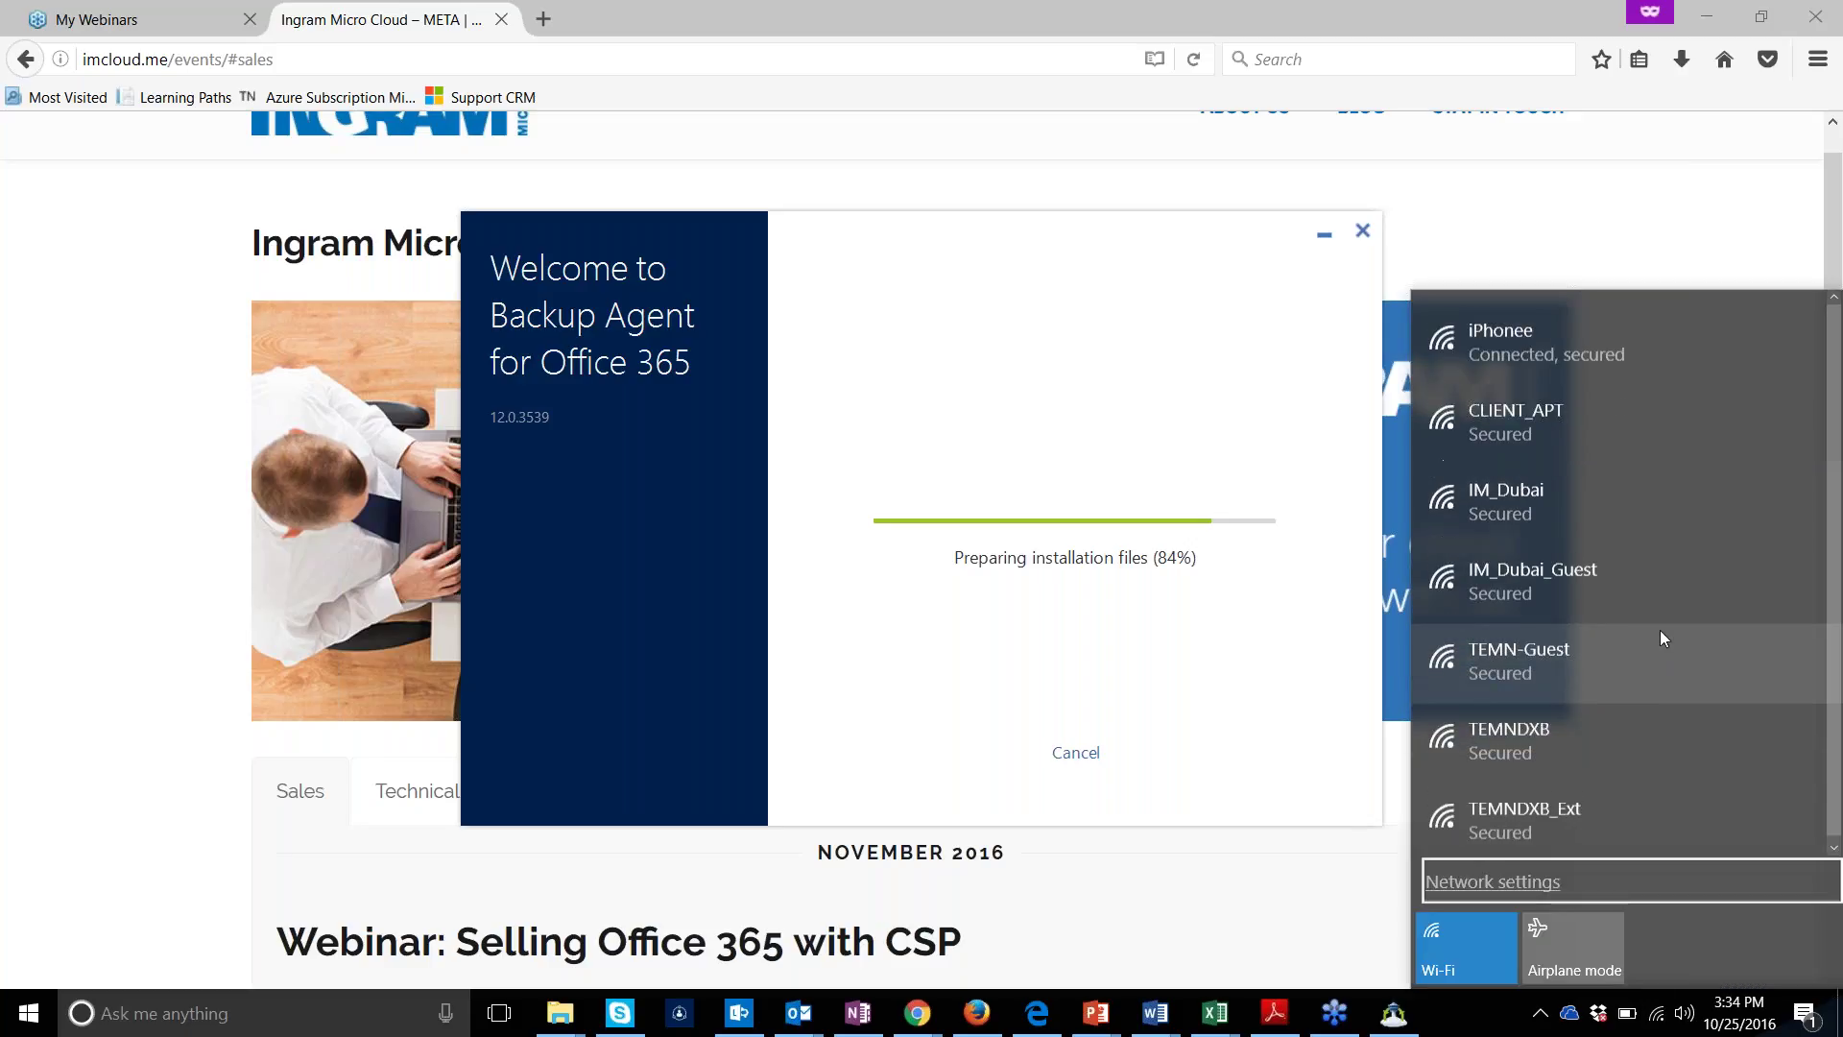
Turn Wi-Fi off and on to rejoin iPhonee, then go to Network settings
{"action": "left_click", "coordinate": [1437, 963]}
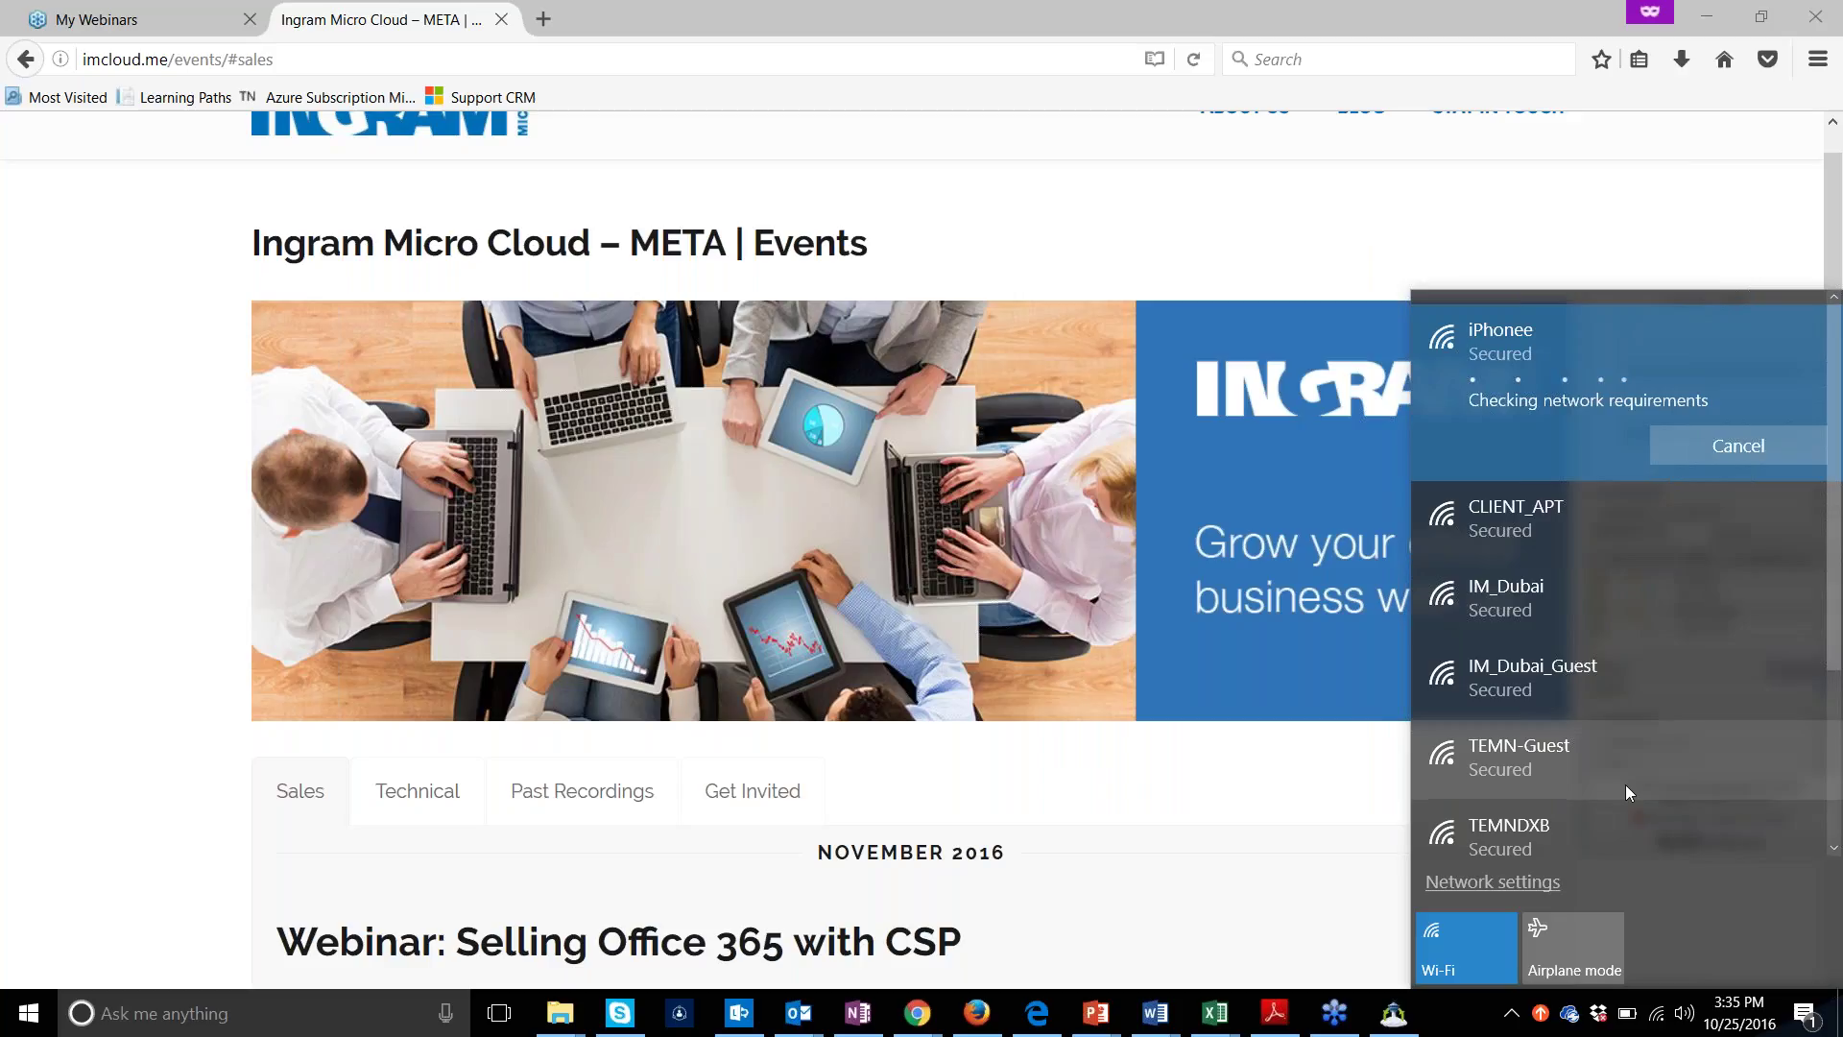
{"action": "left_click", "coordinate": [1427, 209]}
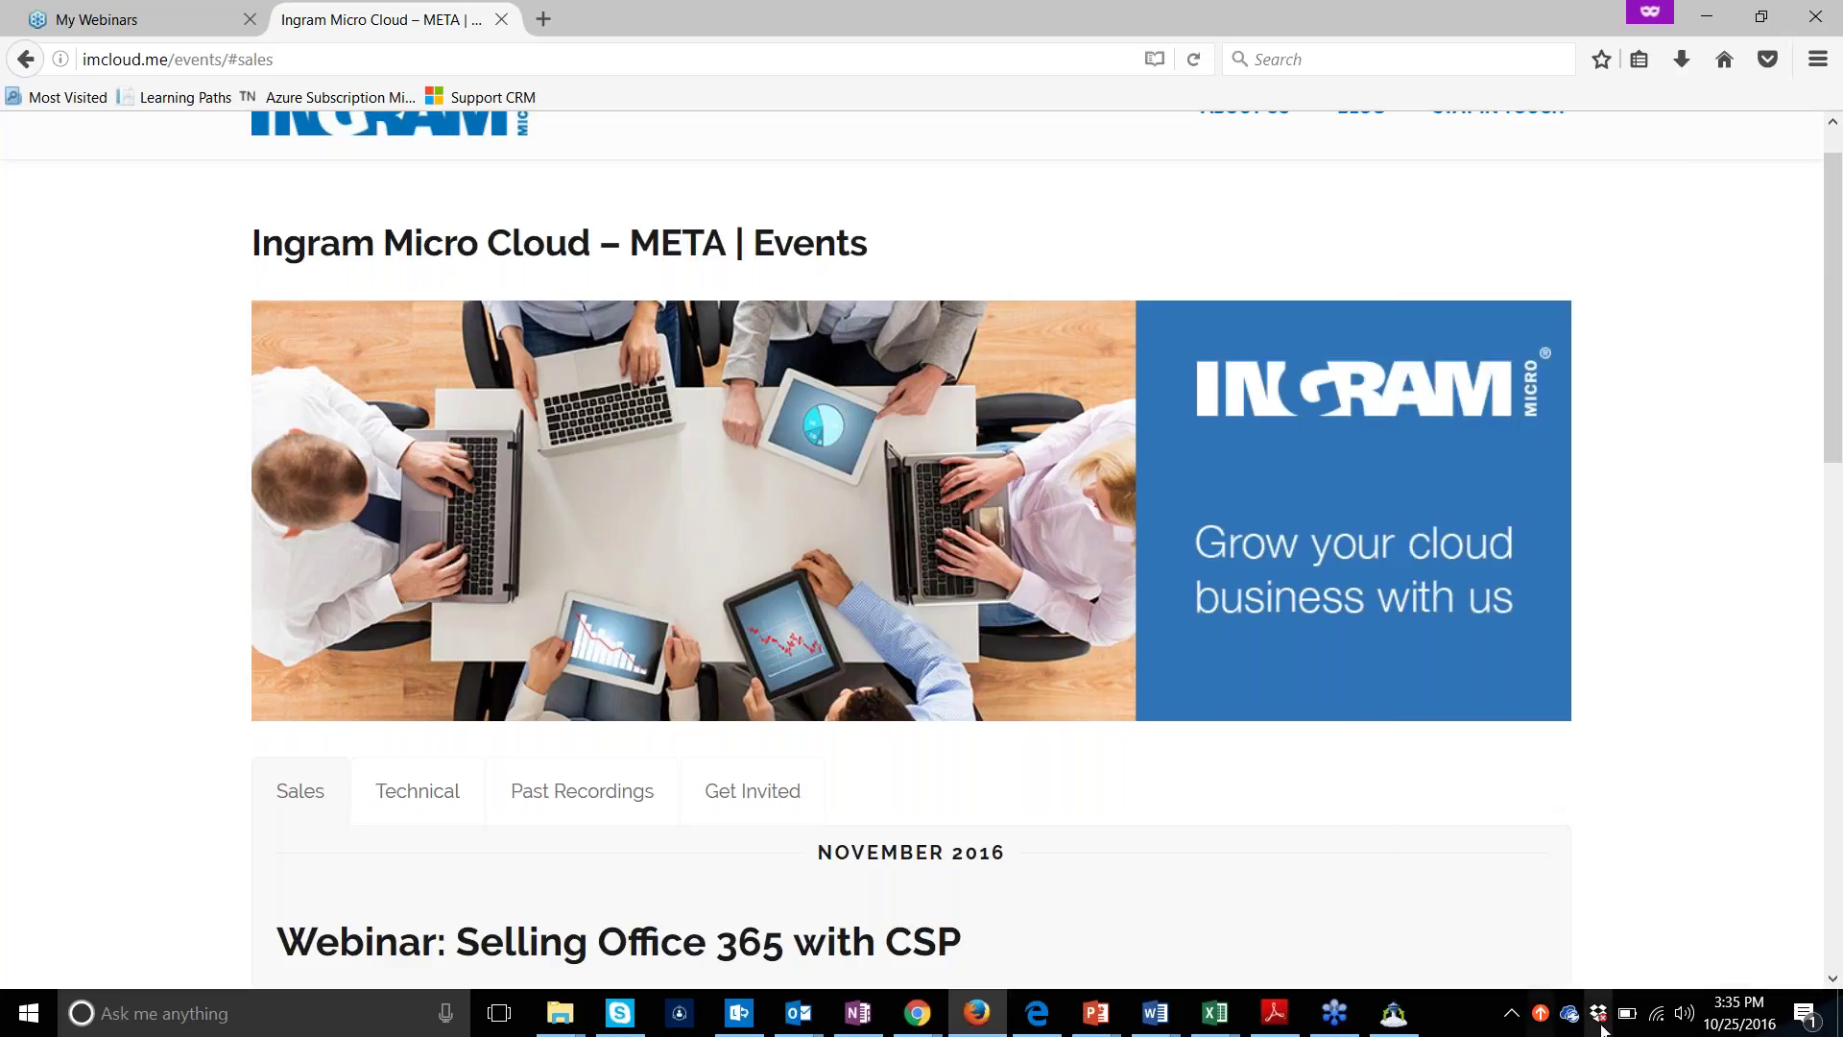
{"action": "left_click", "coordinate": [1662, 1024]}
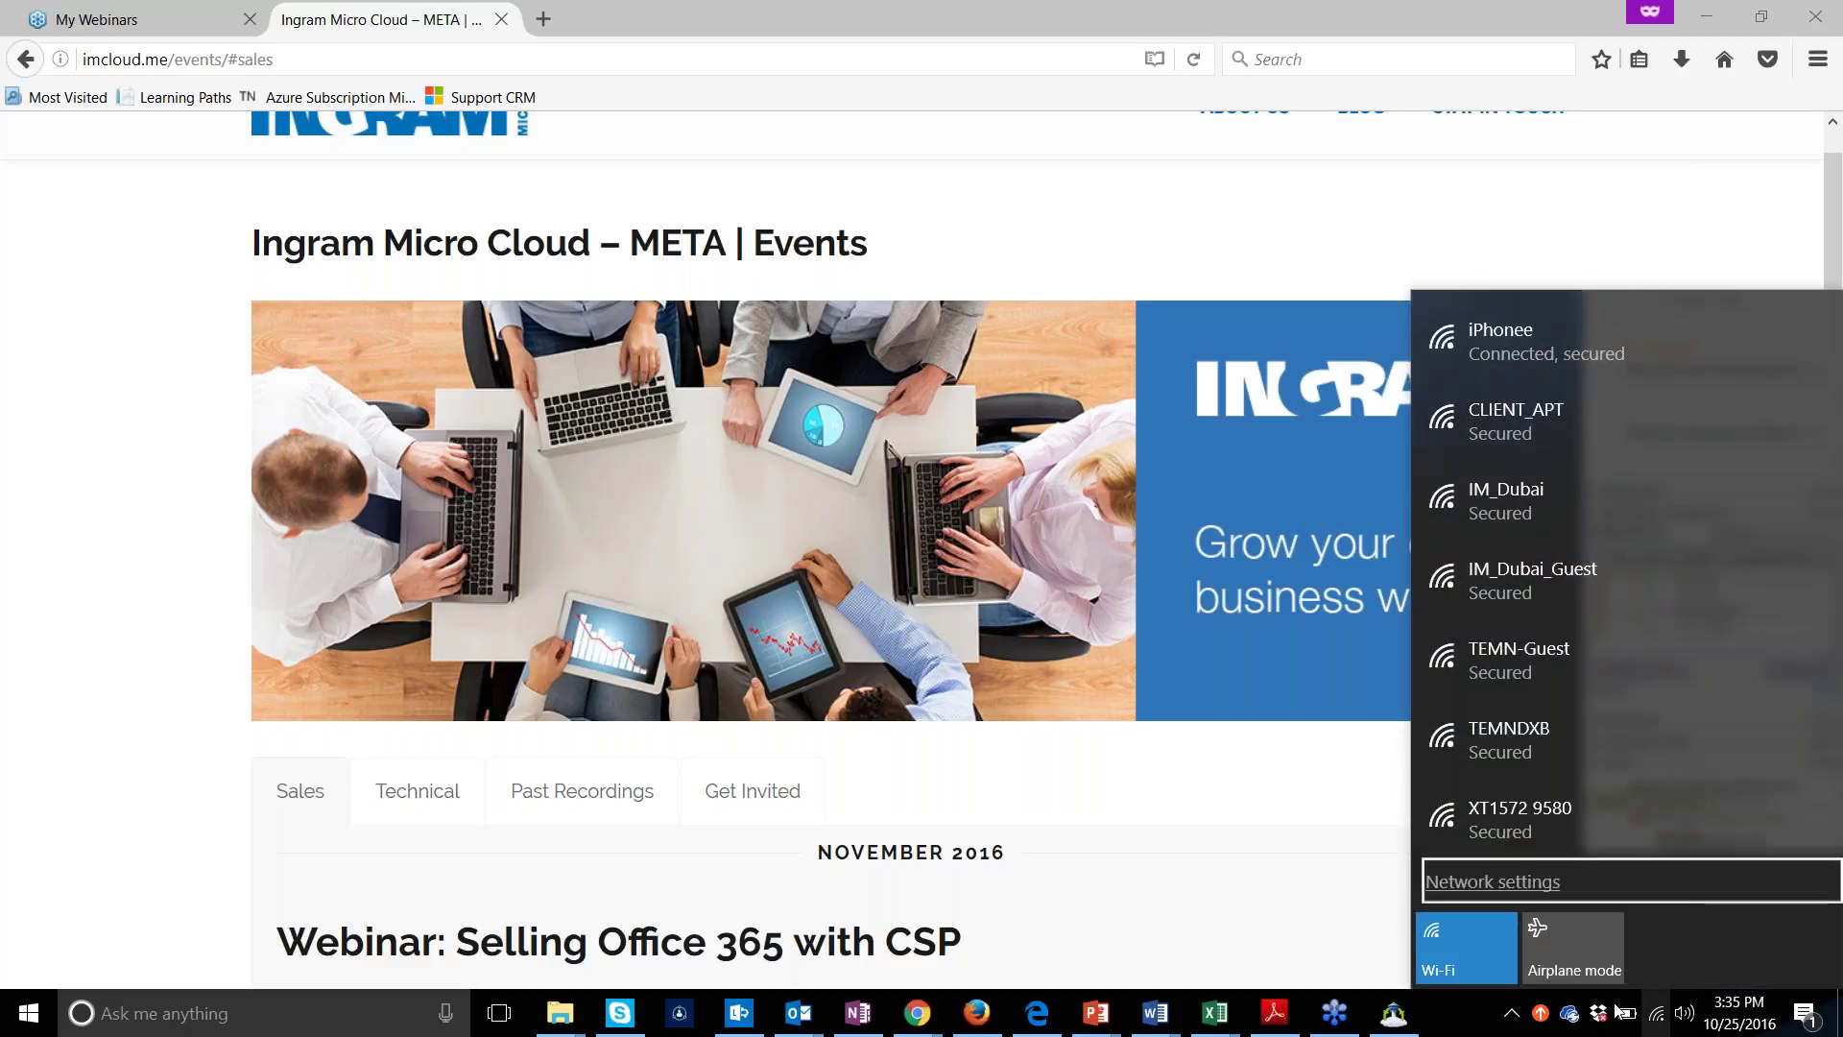
{"action": "left_click", "coordinate": [1483, 883]}
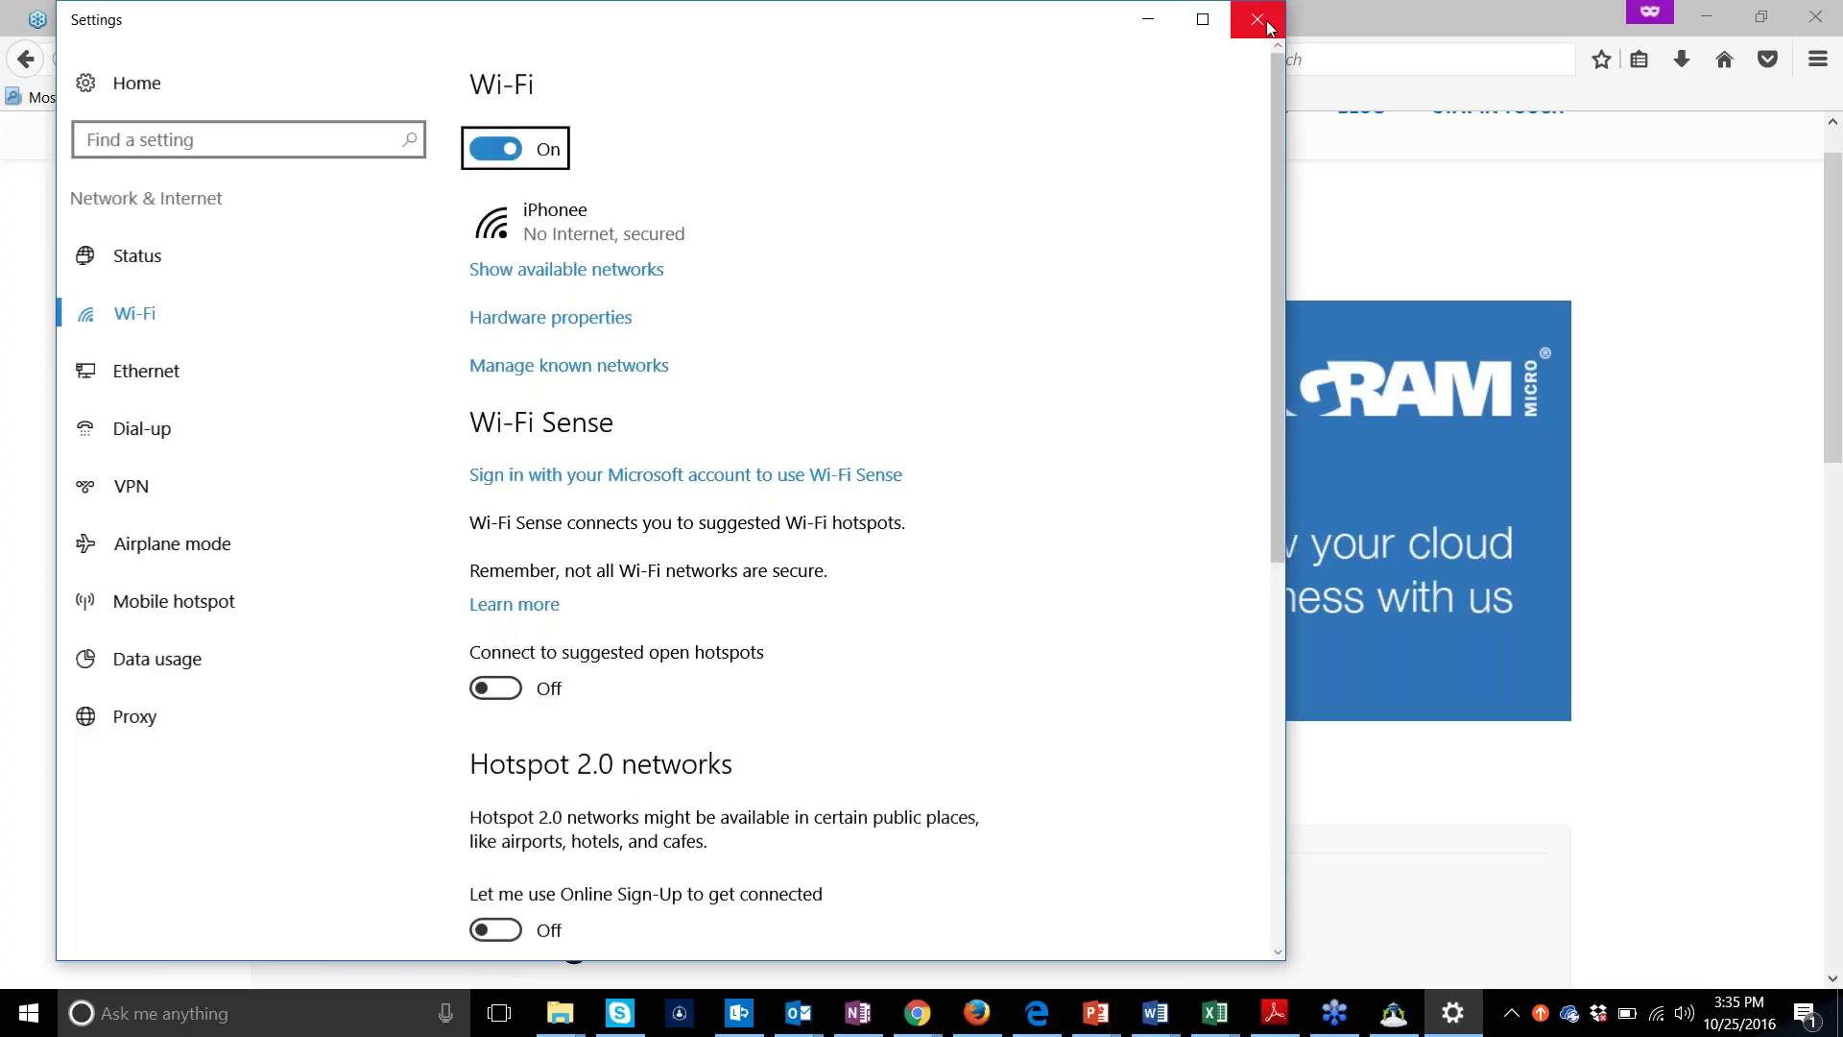
Connect to the XT1572 9580 Wi-Fi network with Connect automatically unchecked
{"action": "left_click", "coordinate": [1258, 20]}
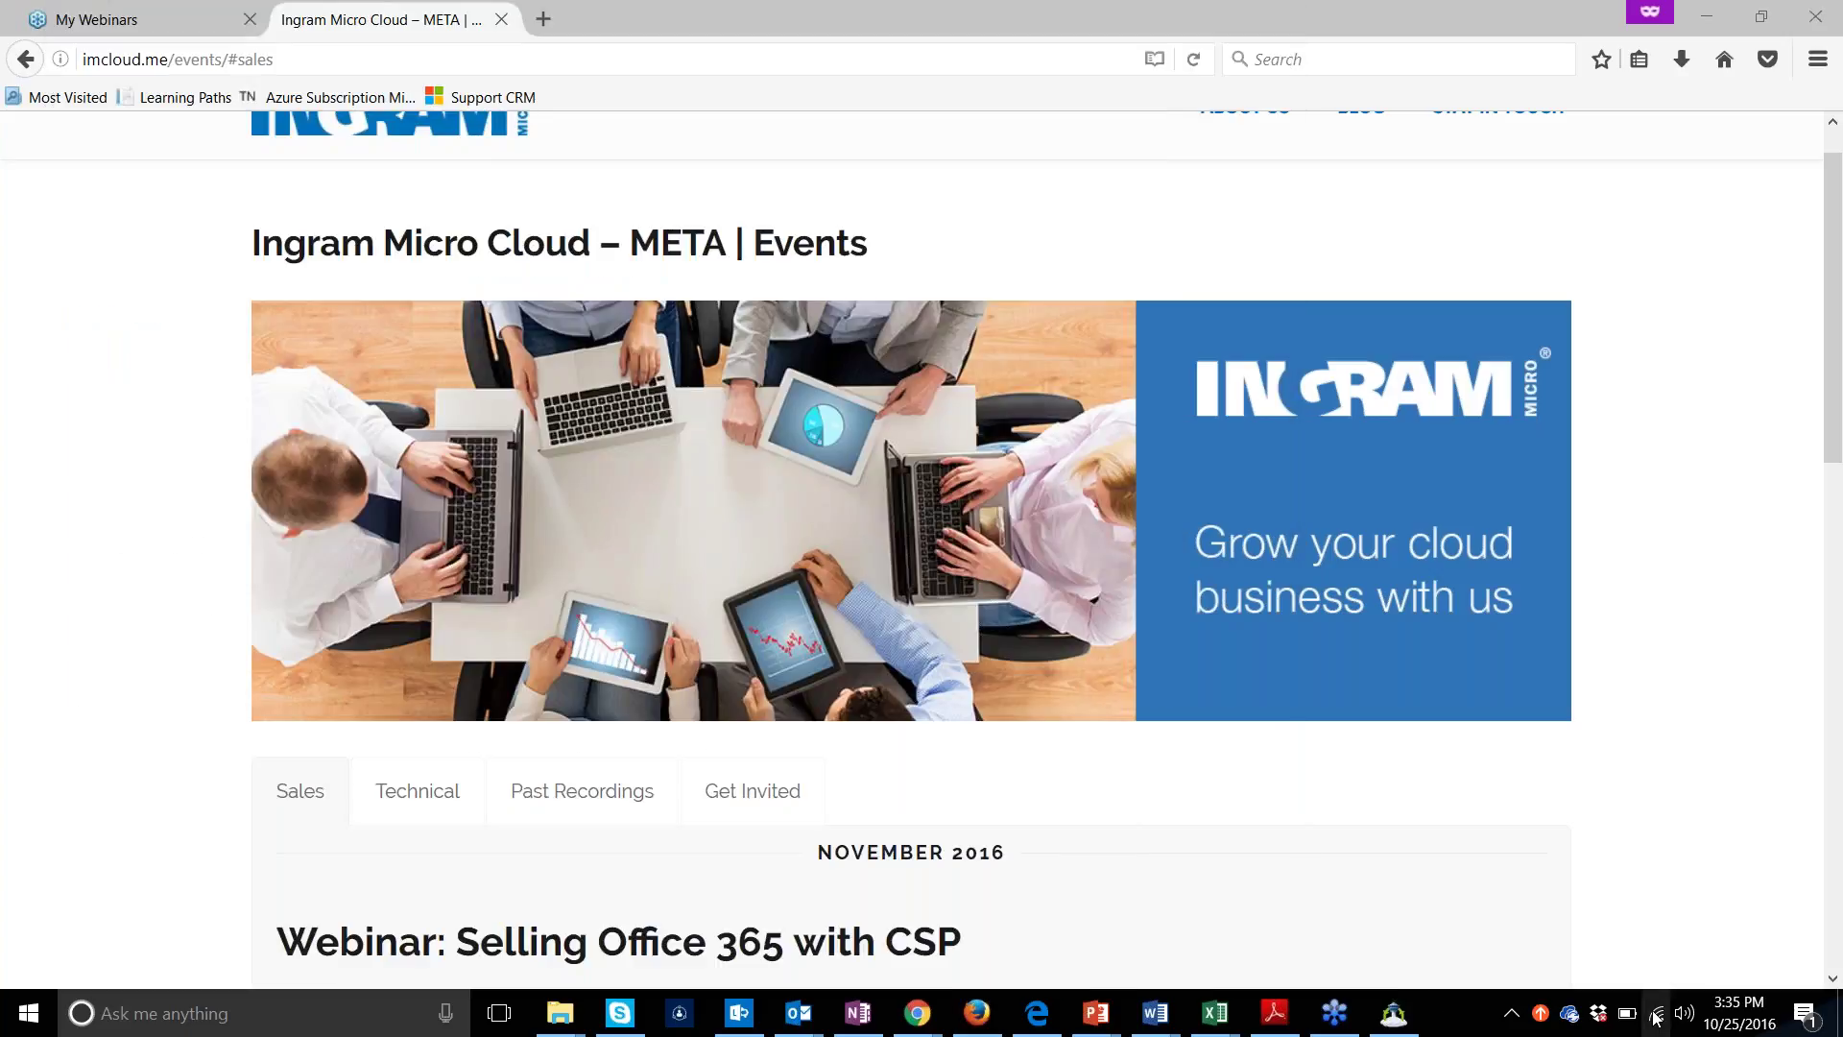
{"action": "left_click", "coordinate": [1657, 1013]}
{"action": "left_click", "coordinate": [1593, 816]}
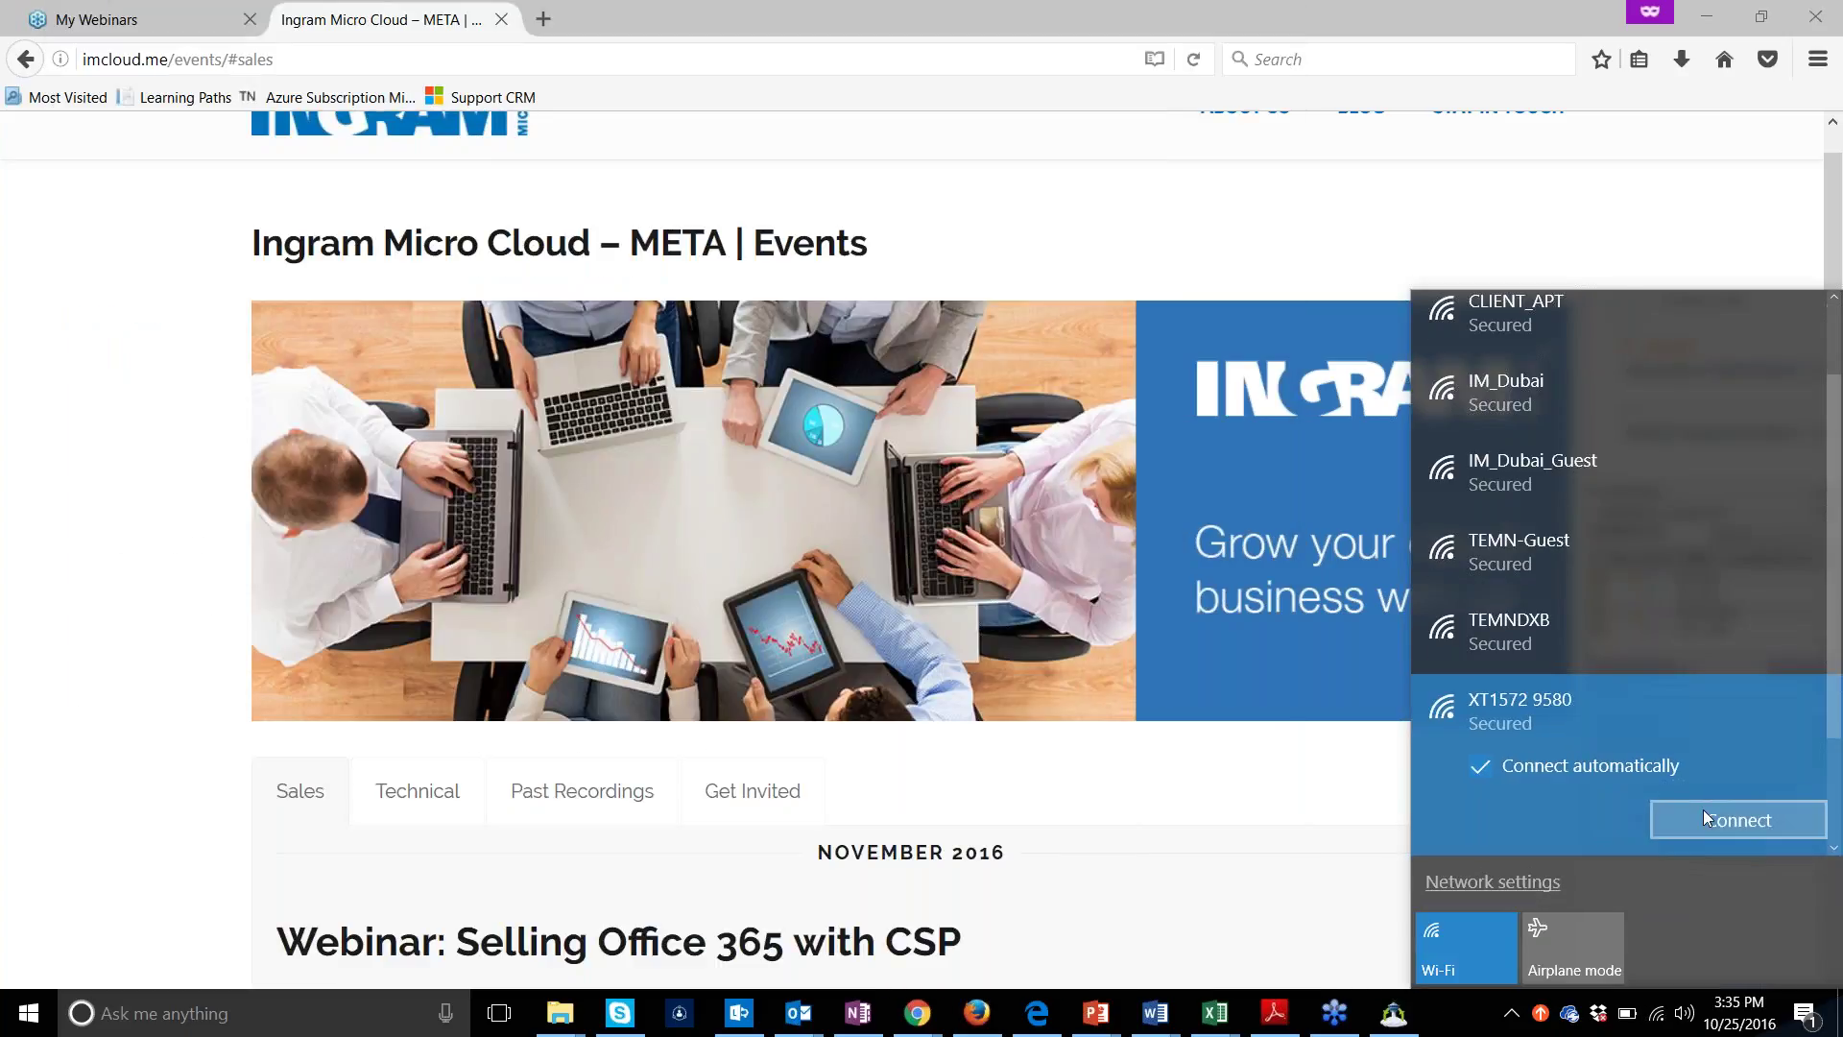
{"action": "left_click", "coordinate": [1636, 760]}
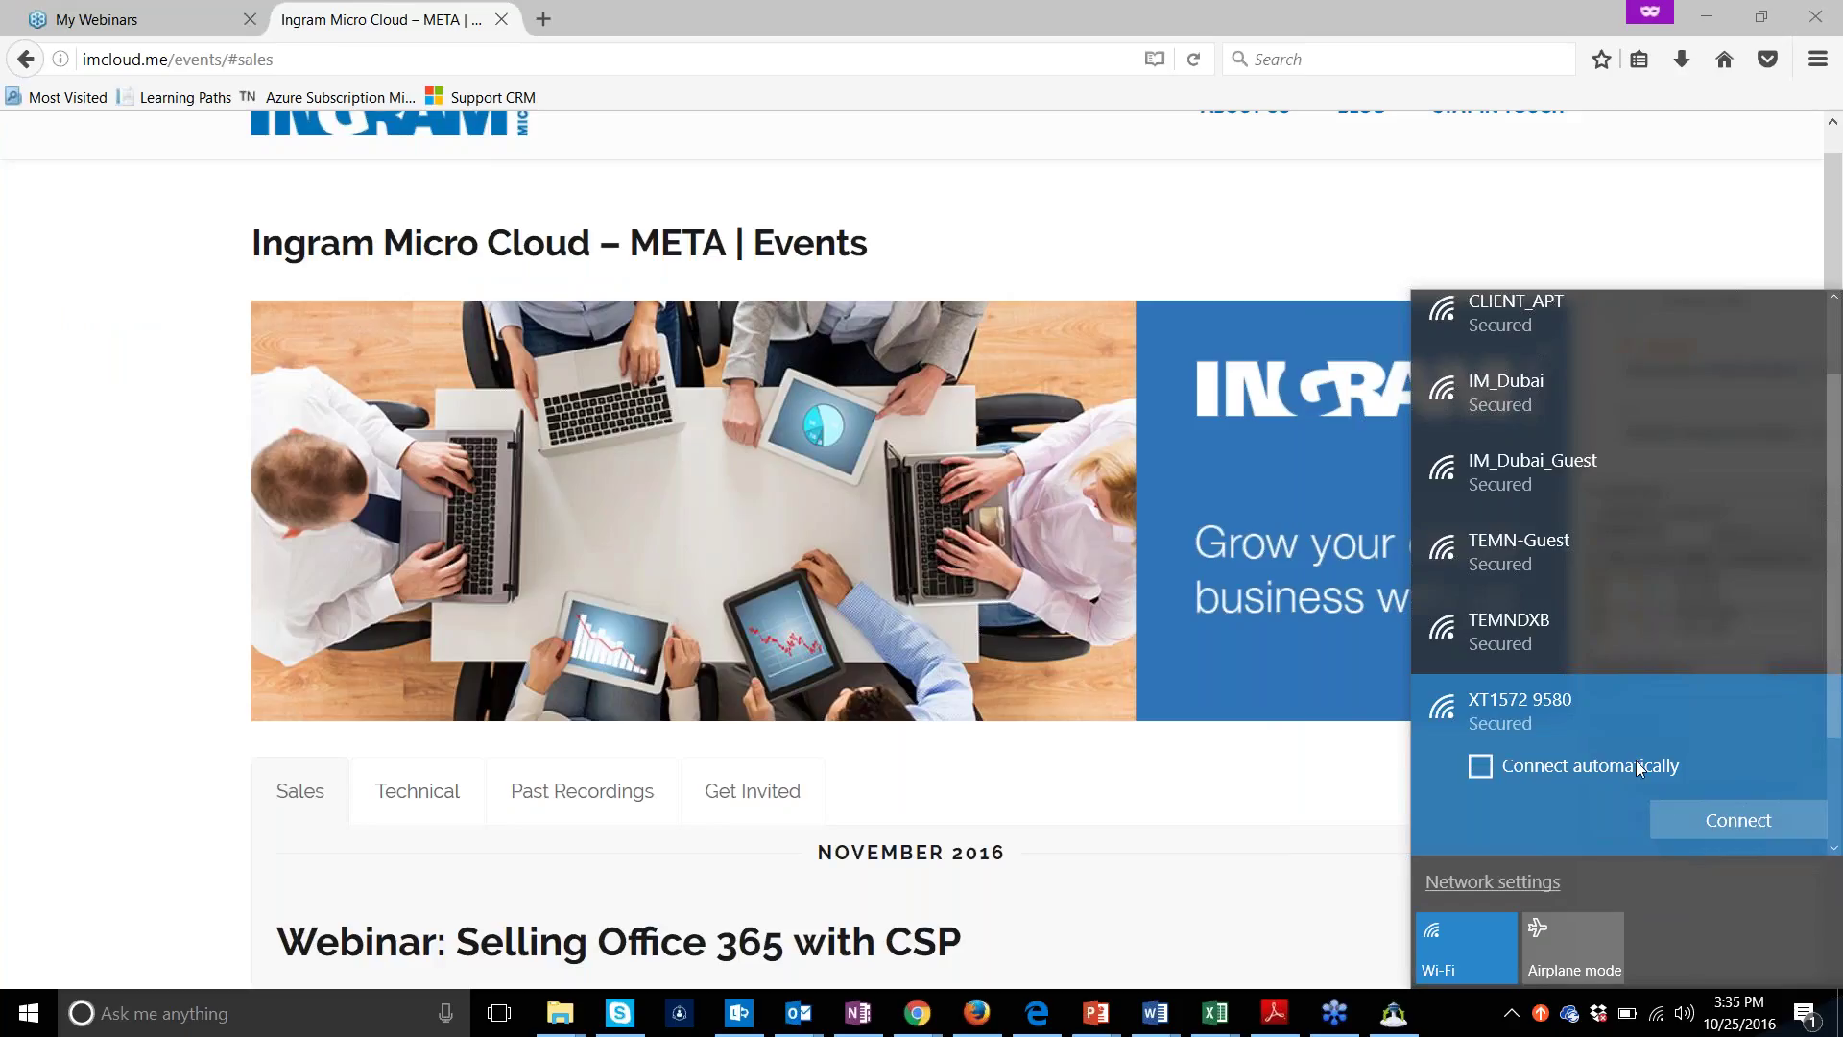
{"action": "left_click", "coordinate": [1743, 818]}
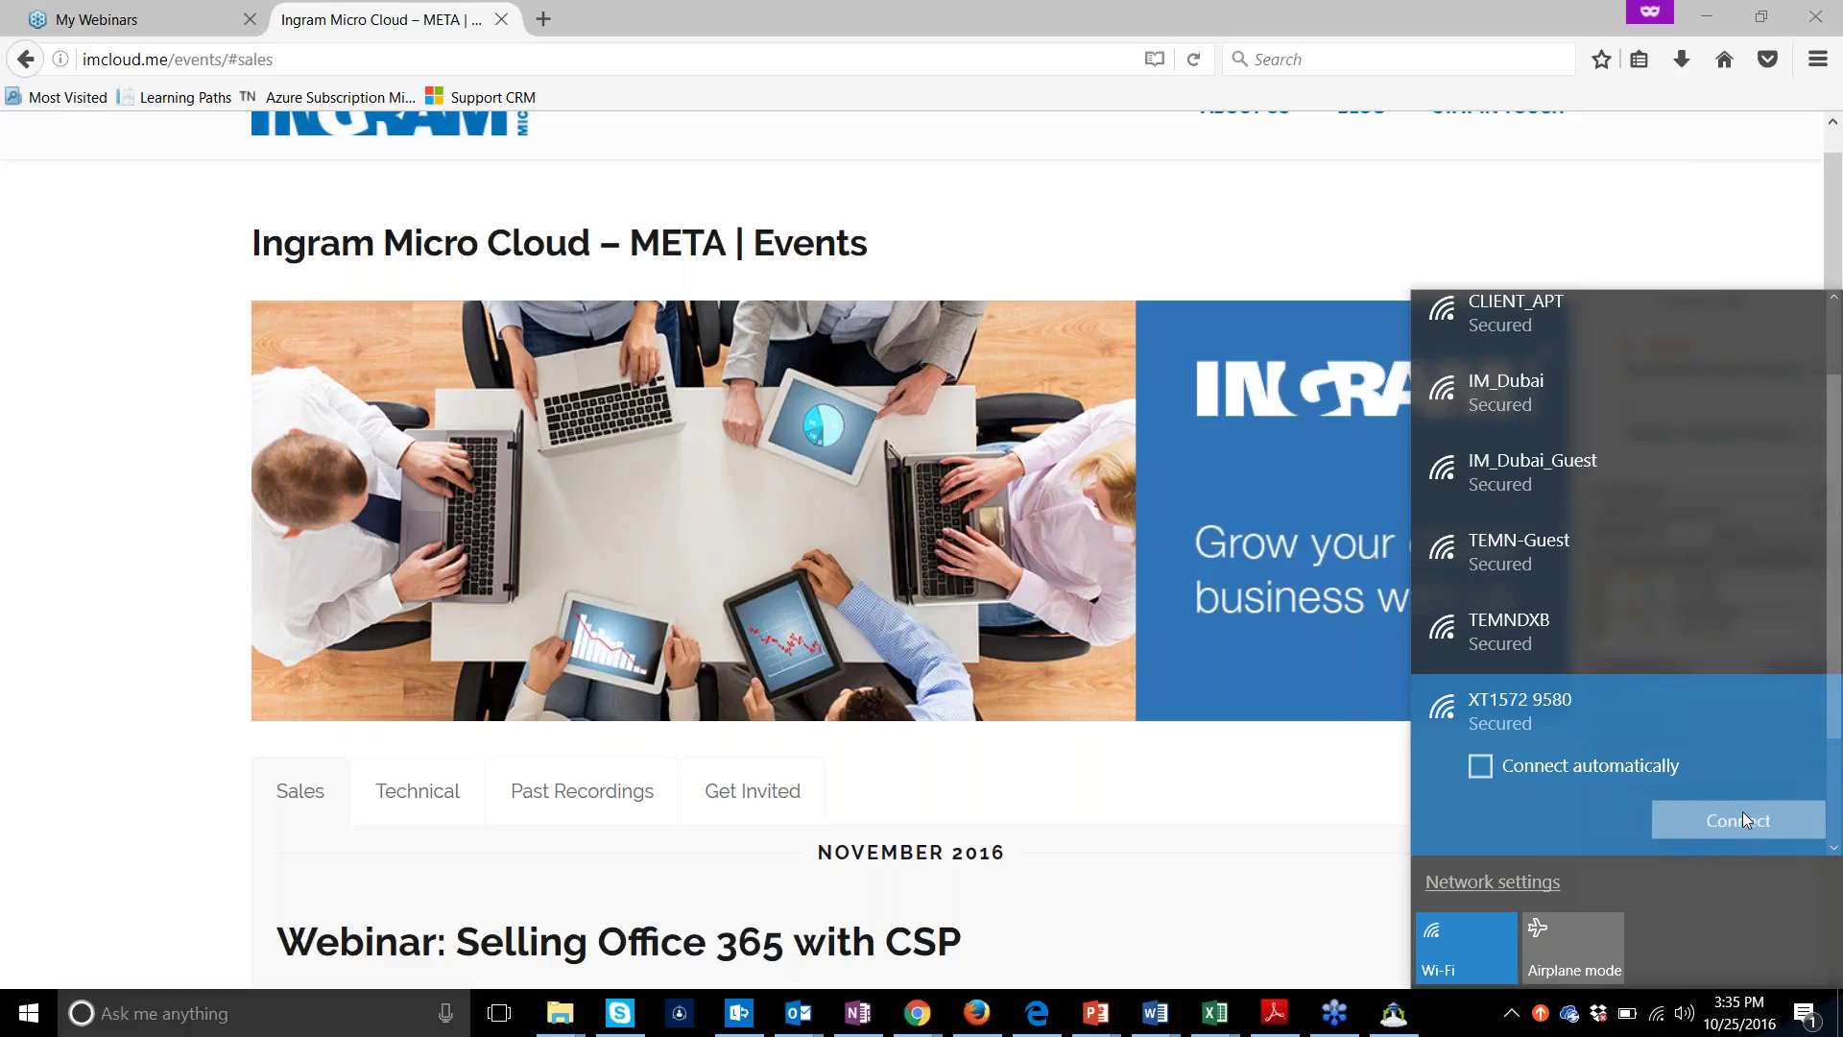
{"action": "left_click", "coordinate": [1743, 818]}
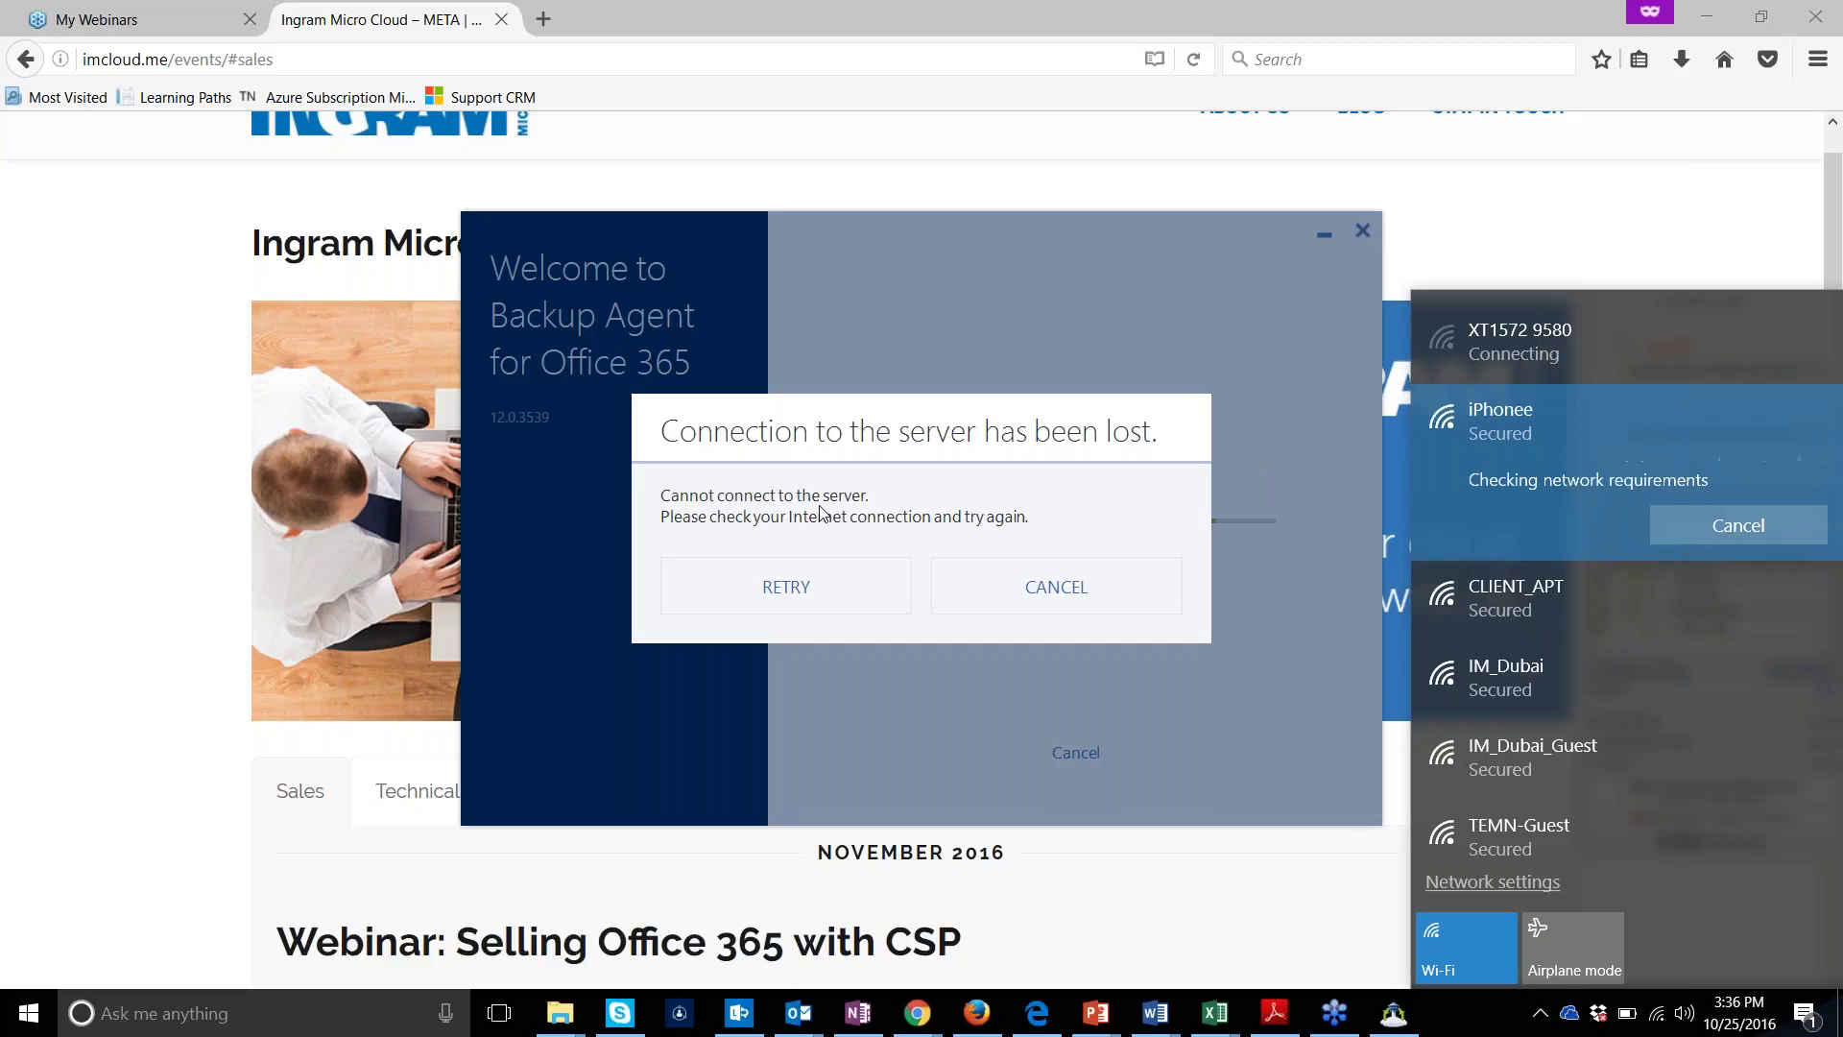
Retry the lost server connection so the installer resumes
{"action": "left_click", "coordinate": [806, 596]}
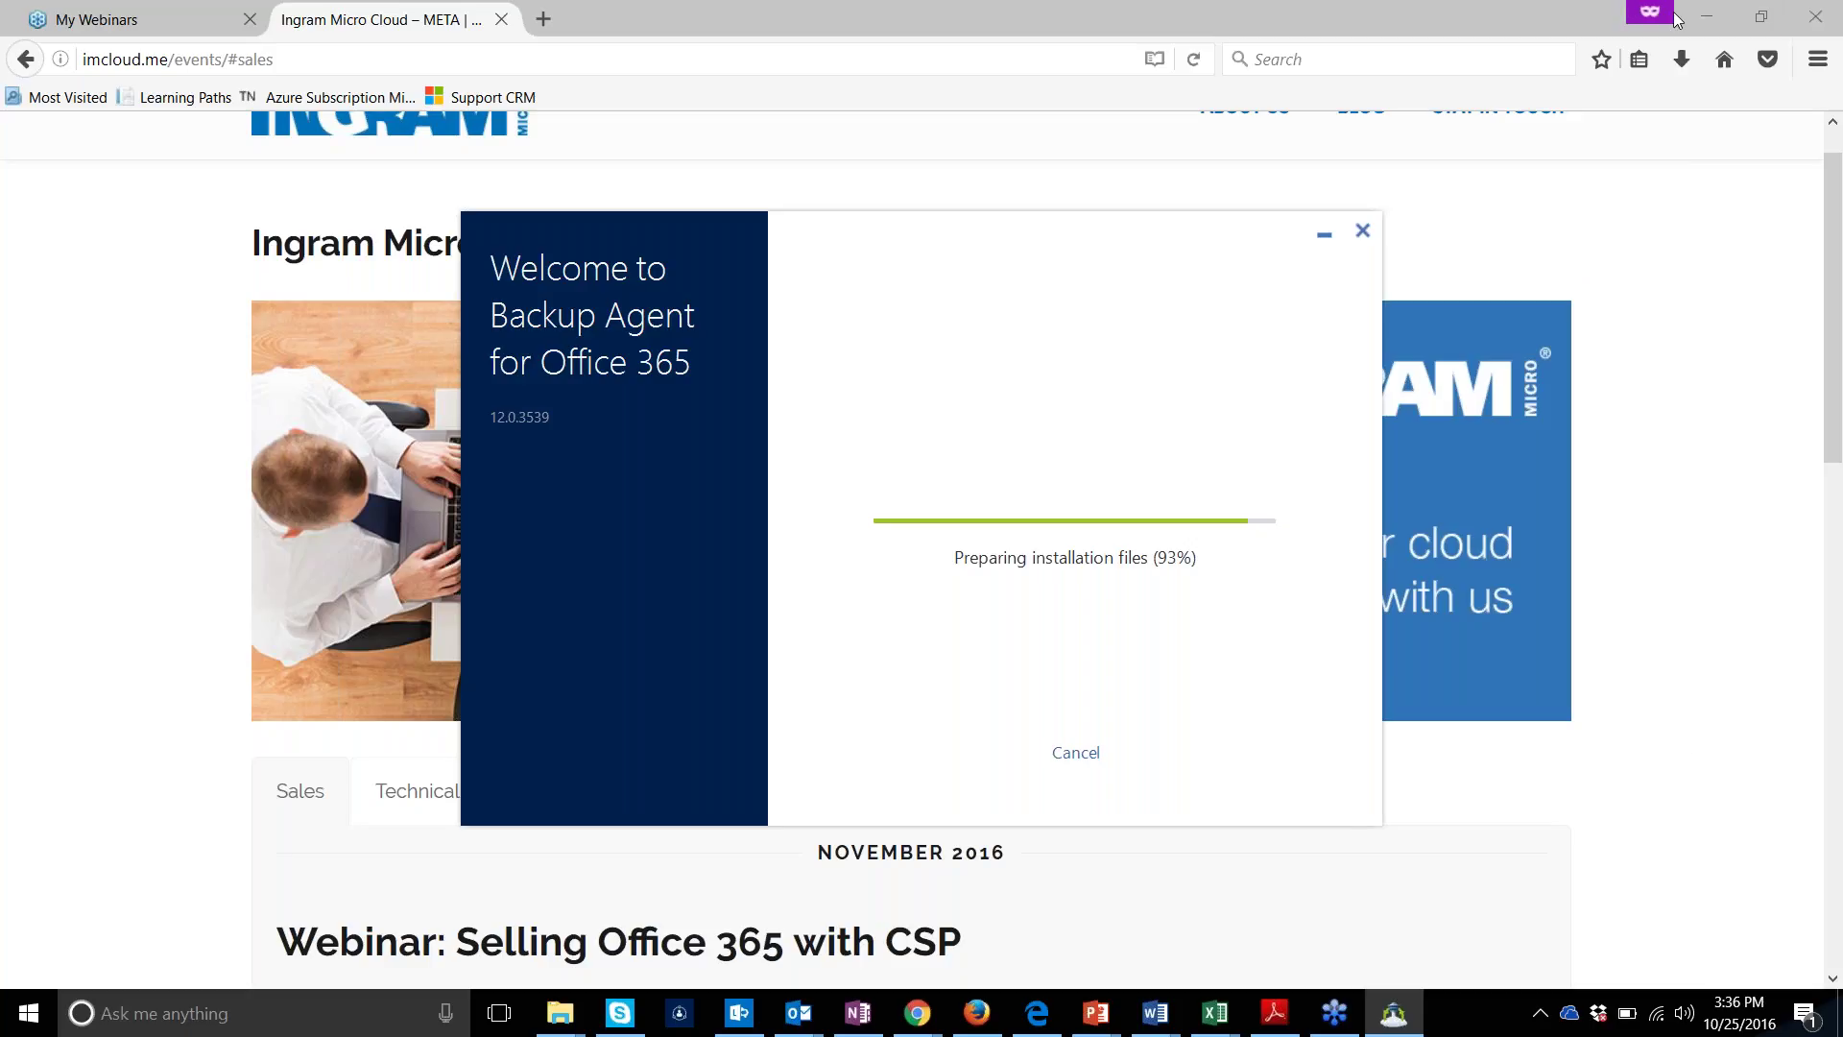
Wait for the installation to succeed, leaving 'Open the web console' checked
{"action": "left_click", "coordinate": [1584, 176]}
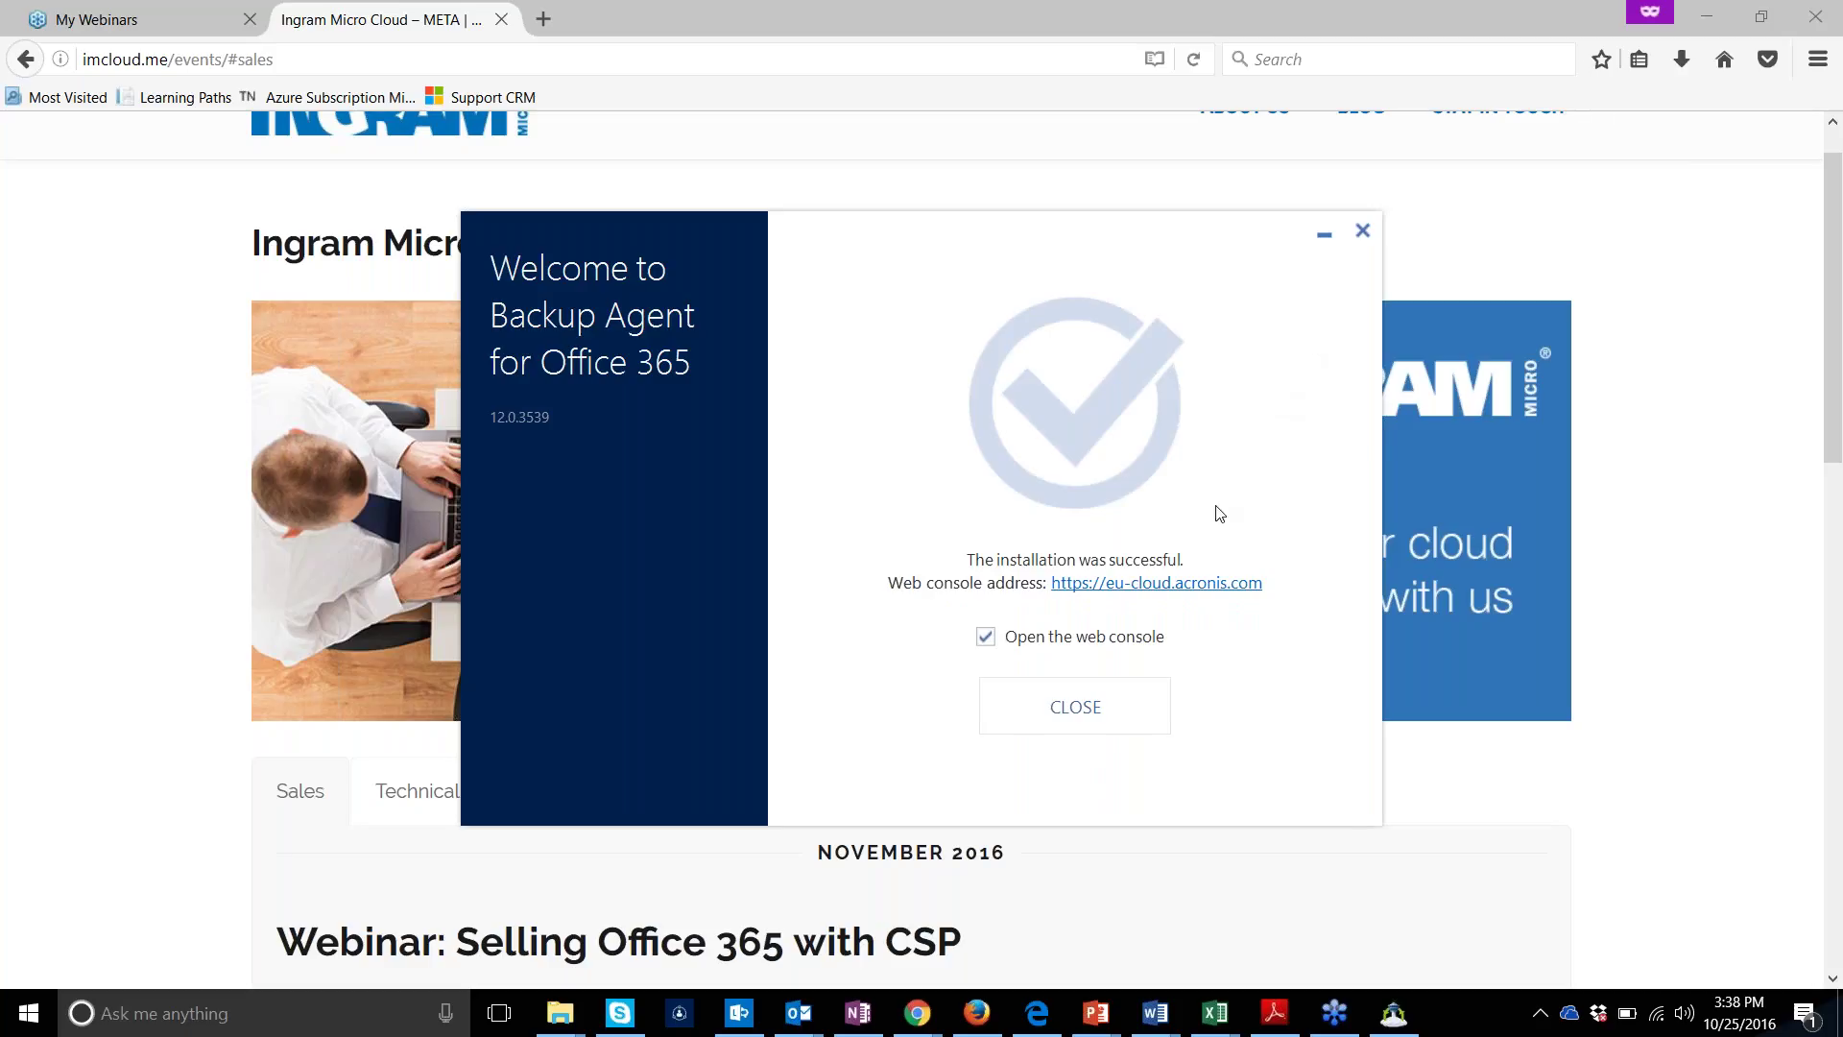
Close the installer, close the duplicate console tab, and bring up the account menu
{"action": "left_click", "coordinate": [1102, 699]}
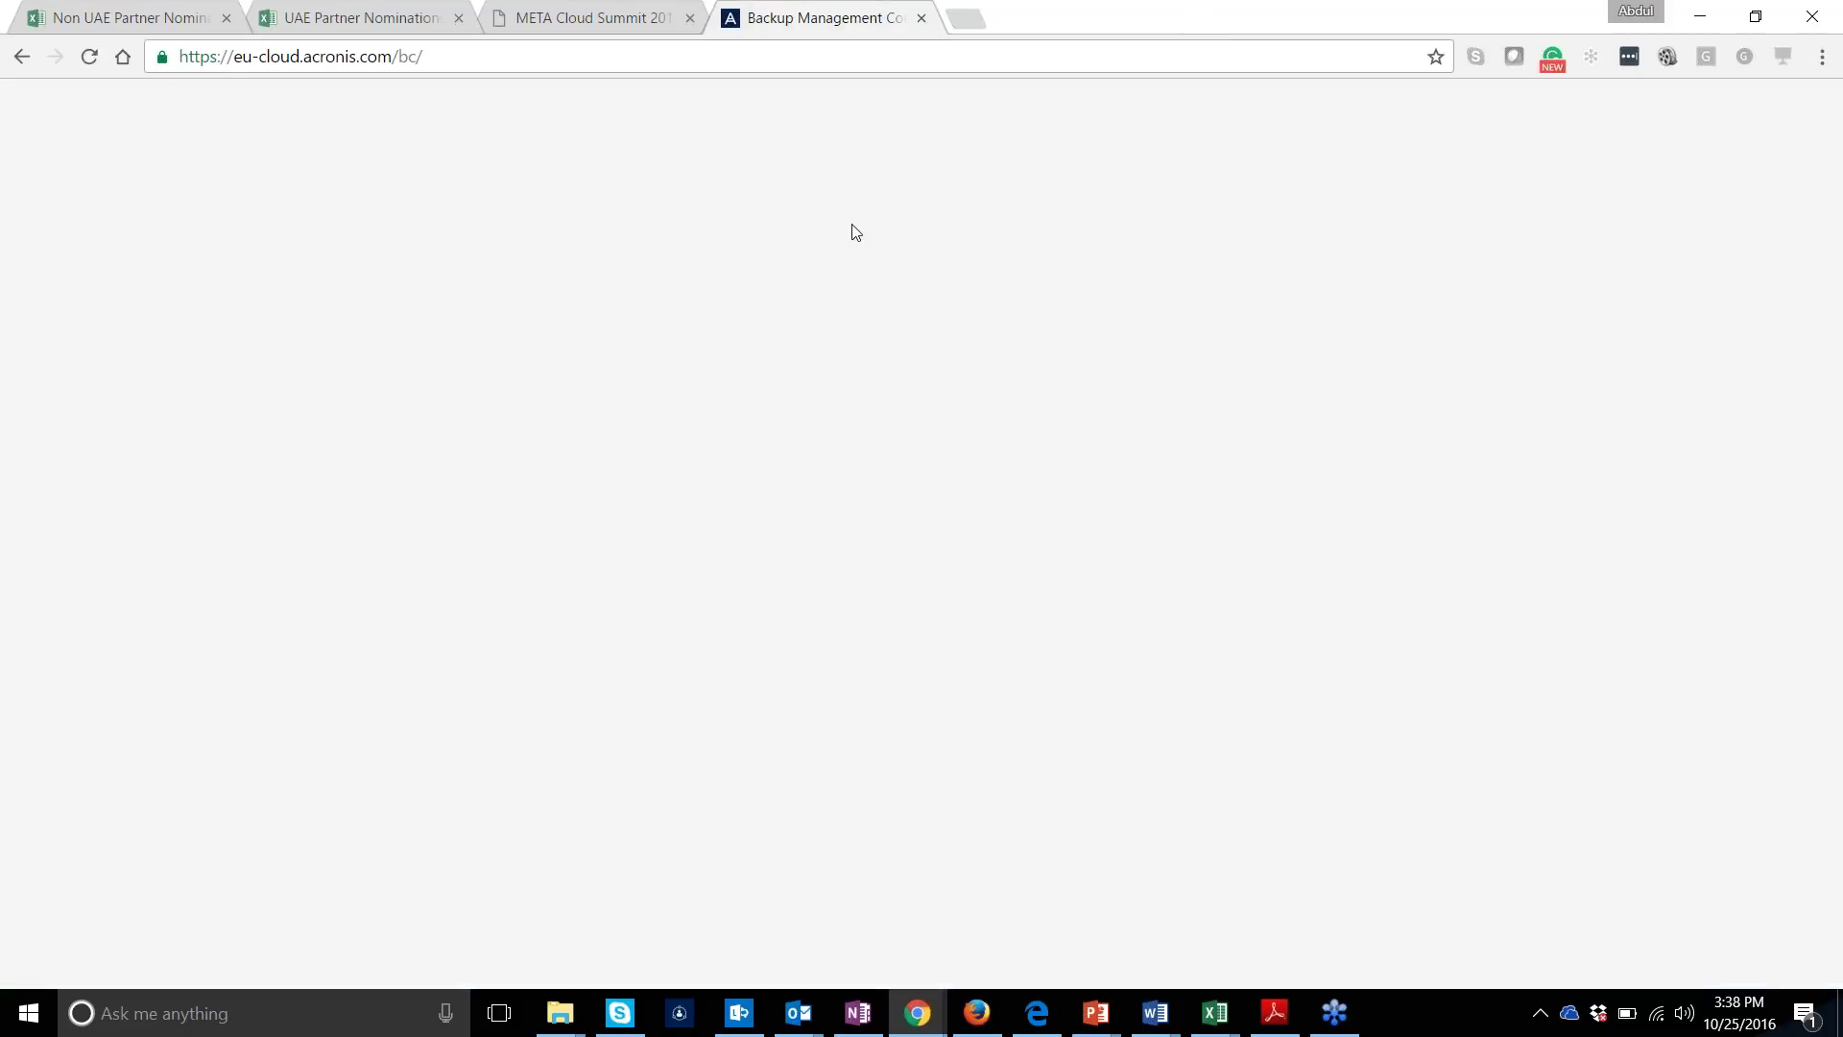
{"action": "left_click", "coordinate": [922, 19]}
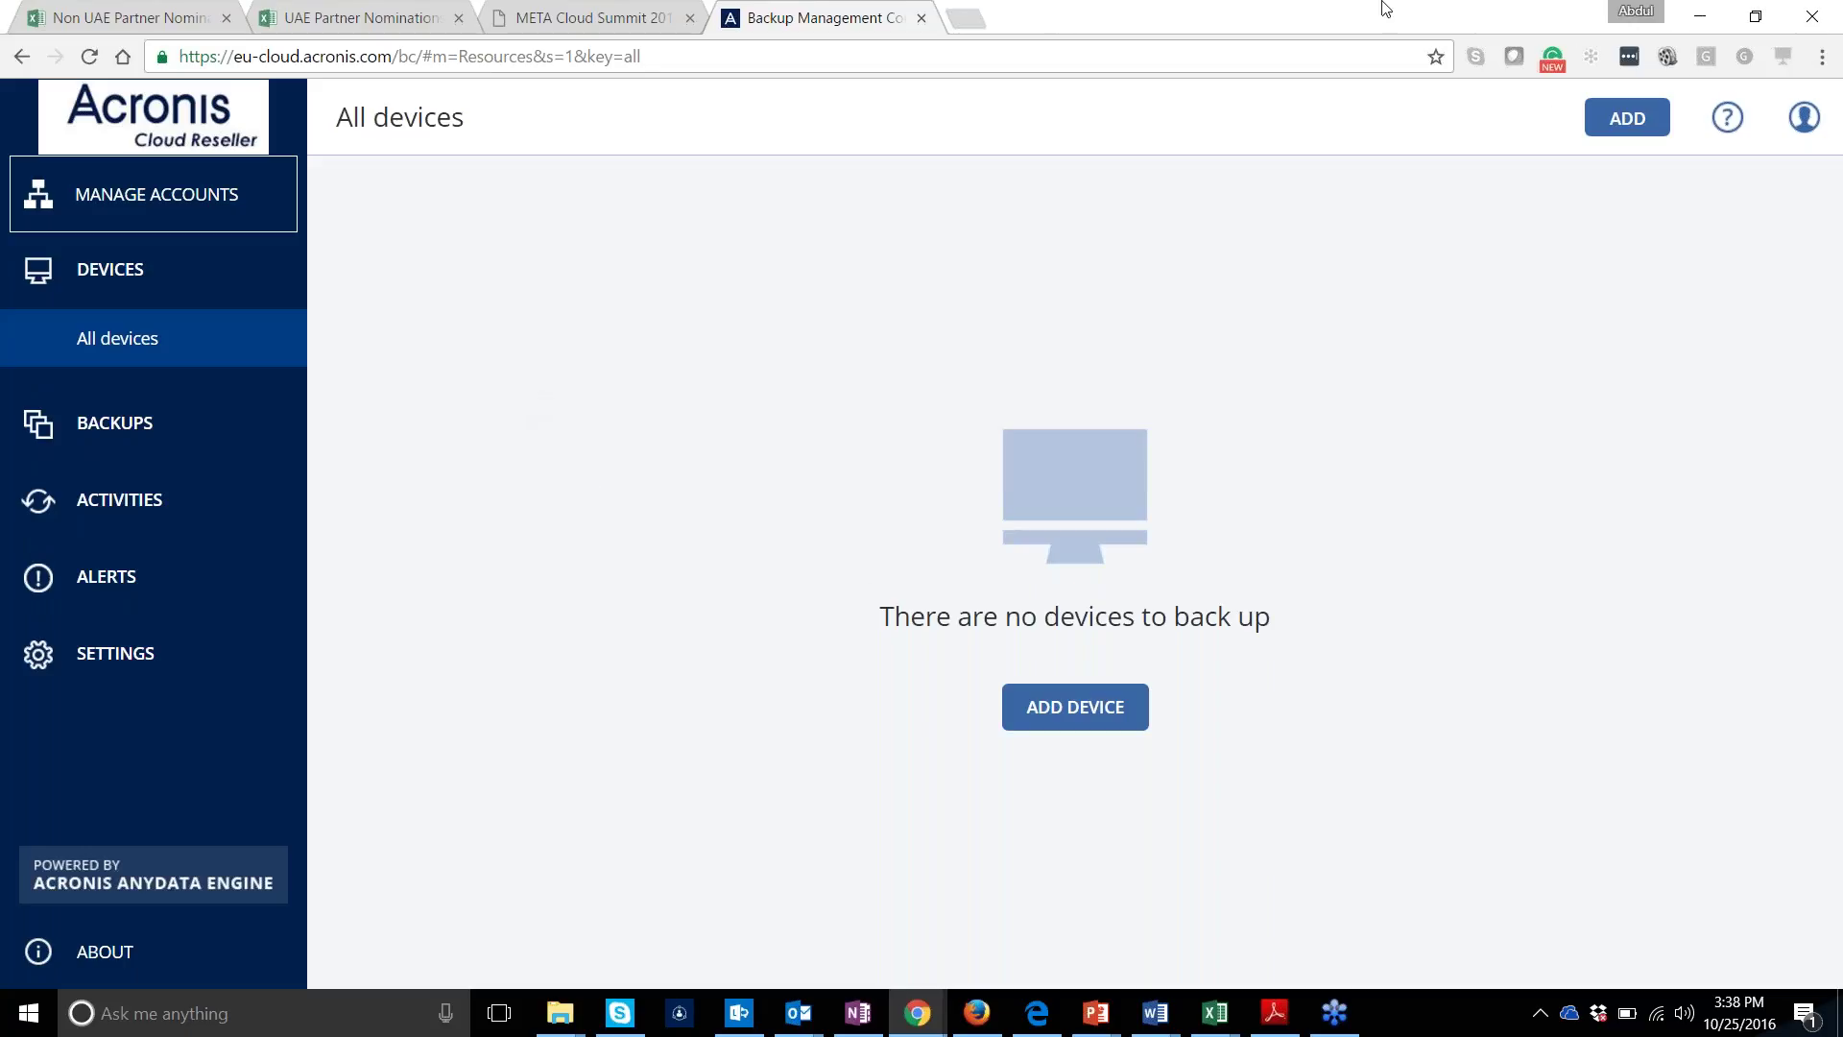
{"action": "left_click", "coordinate": [1805, 117]}
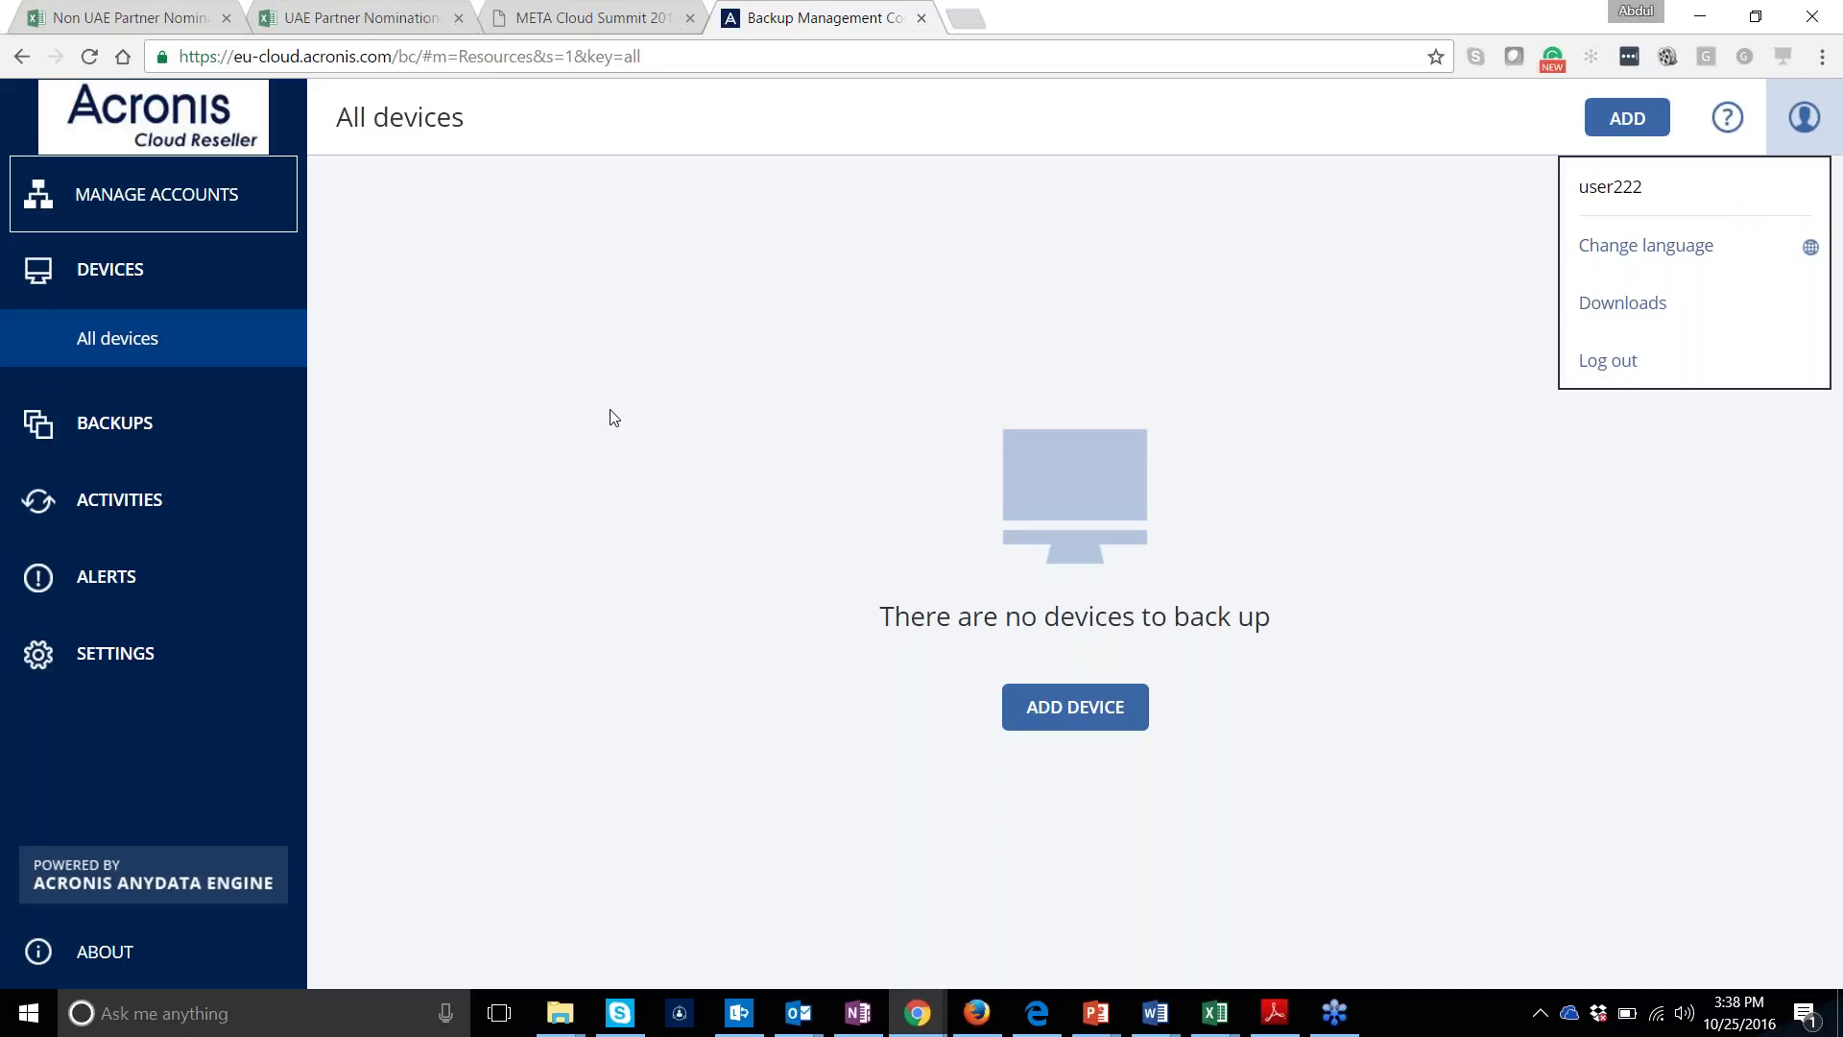
{"action": "left_click", "coordinate": [192, 282]}
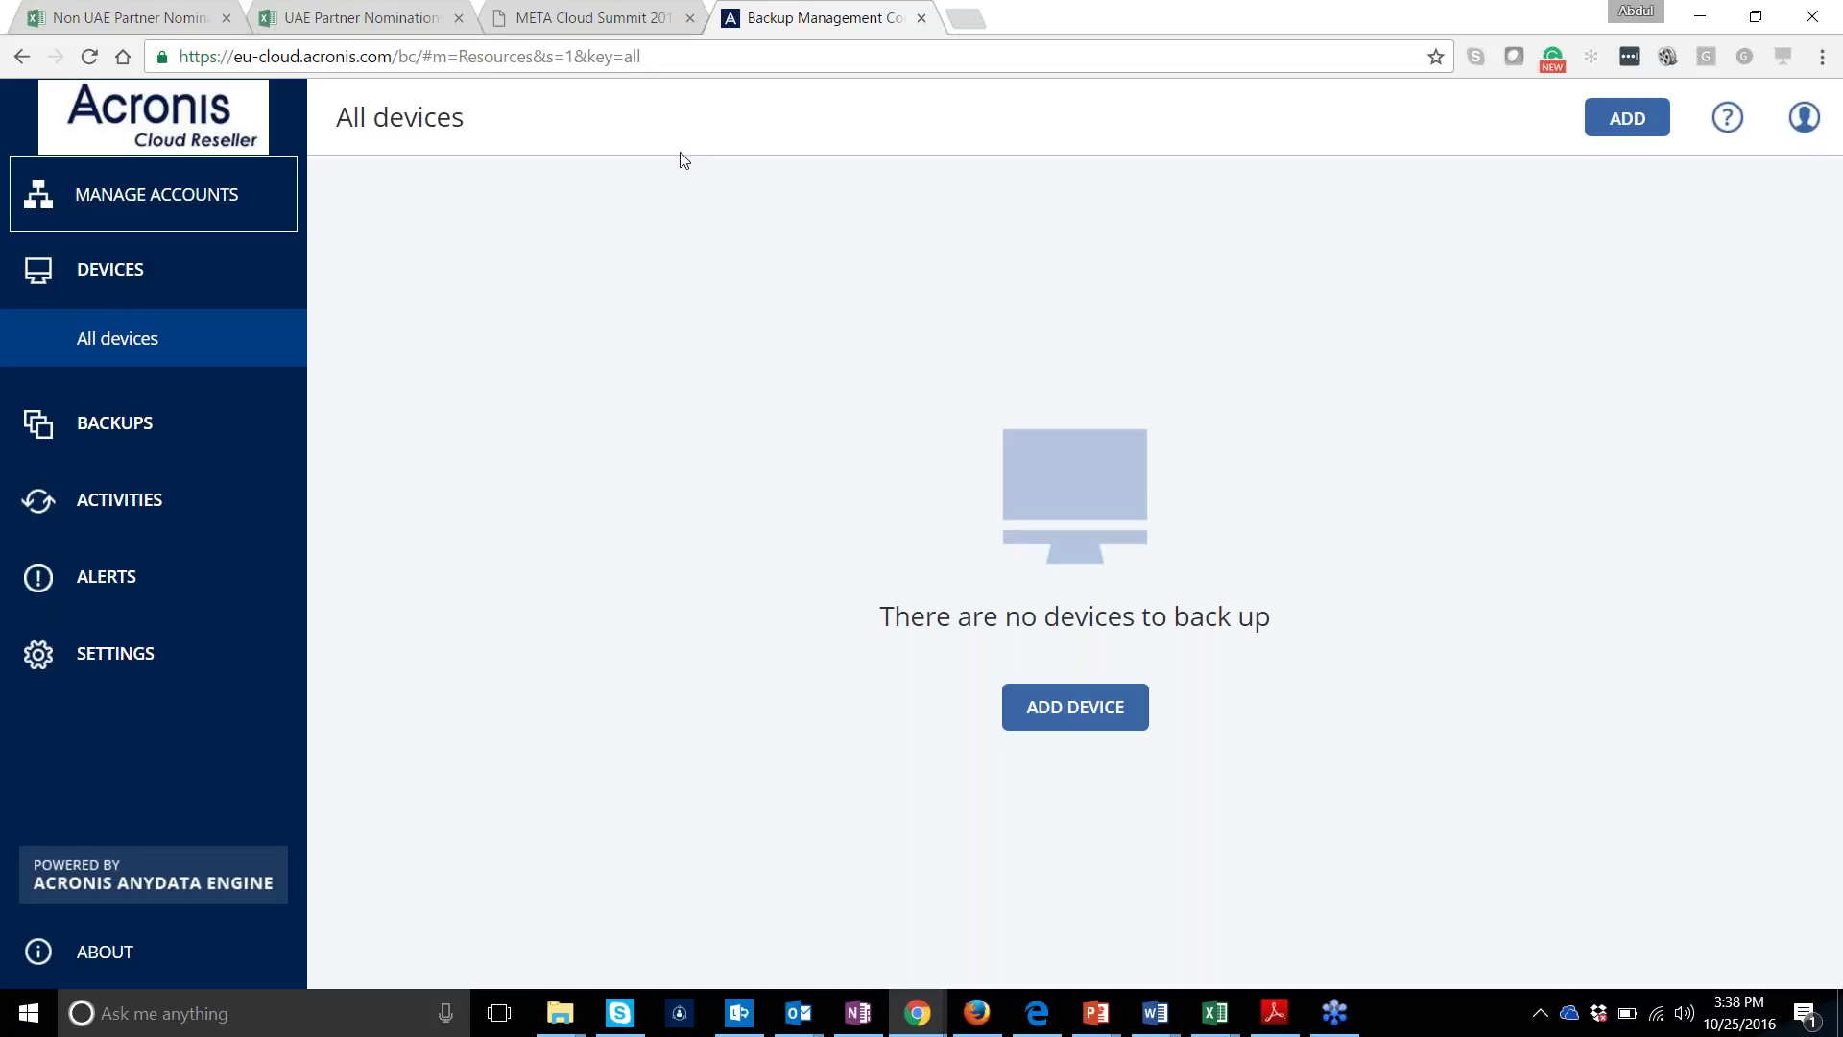
{"action": "left_click", "coordinate": [1805, 117]}
Log out, sign back in with another account's username and password, and let Chrome save the password
{"action": "left_click", "coordinate": [1663, 349]}
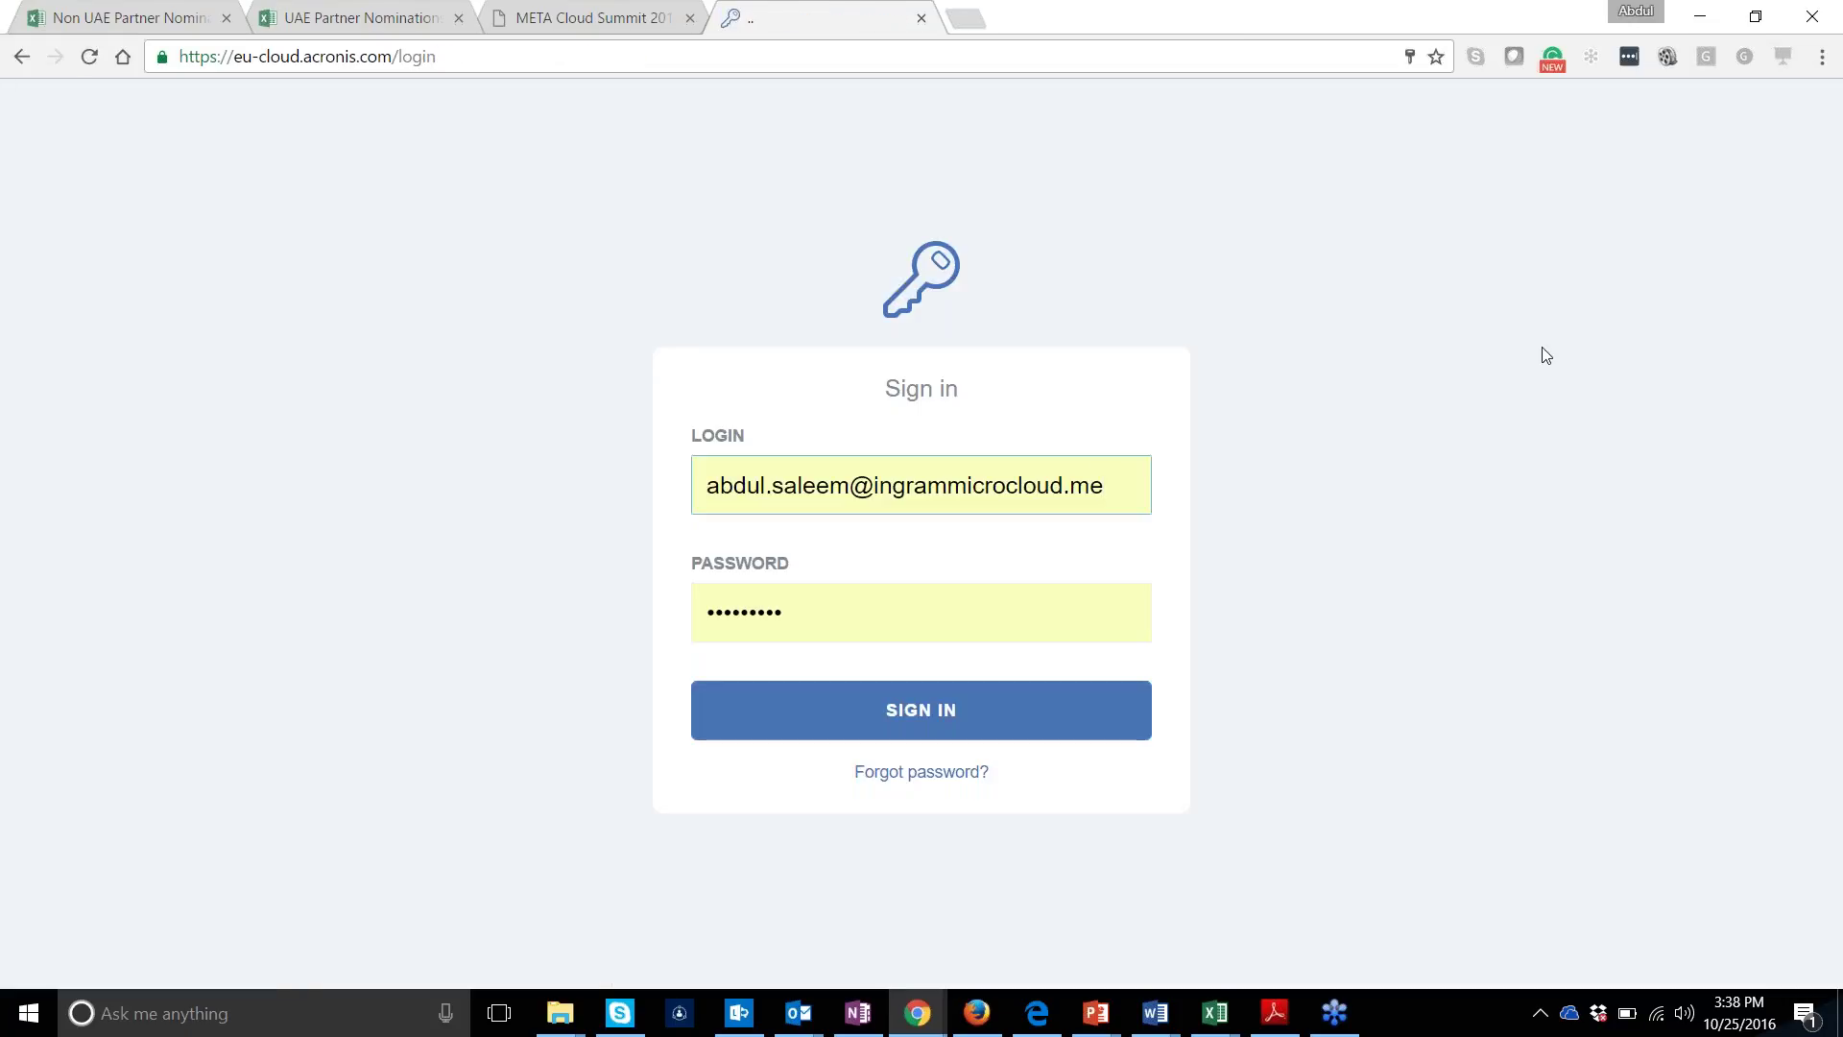
{"action": "left_click_drag", "start_coordinate": [1106, 485], "coordinate": [720, 480]}
{"action": "key", "text": "BackSpace"}
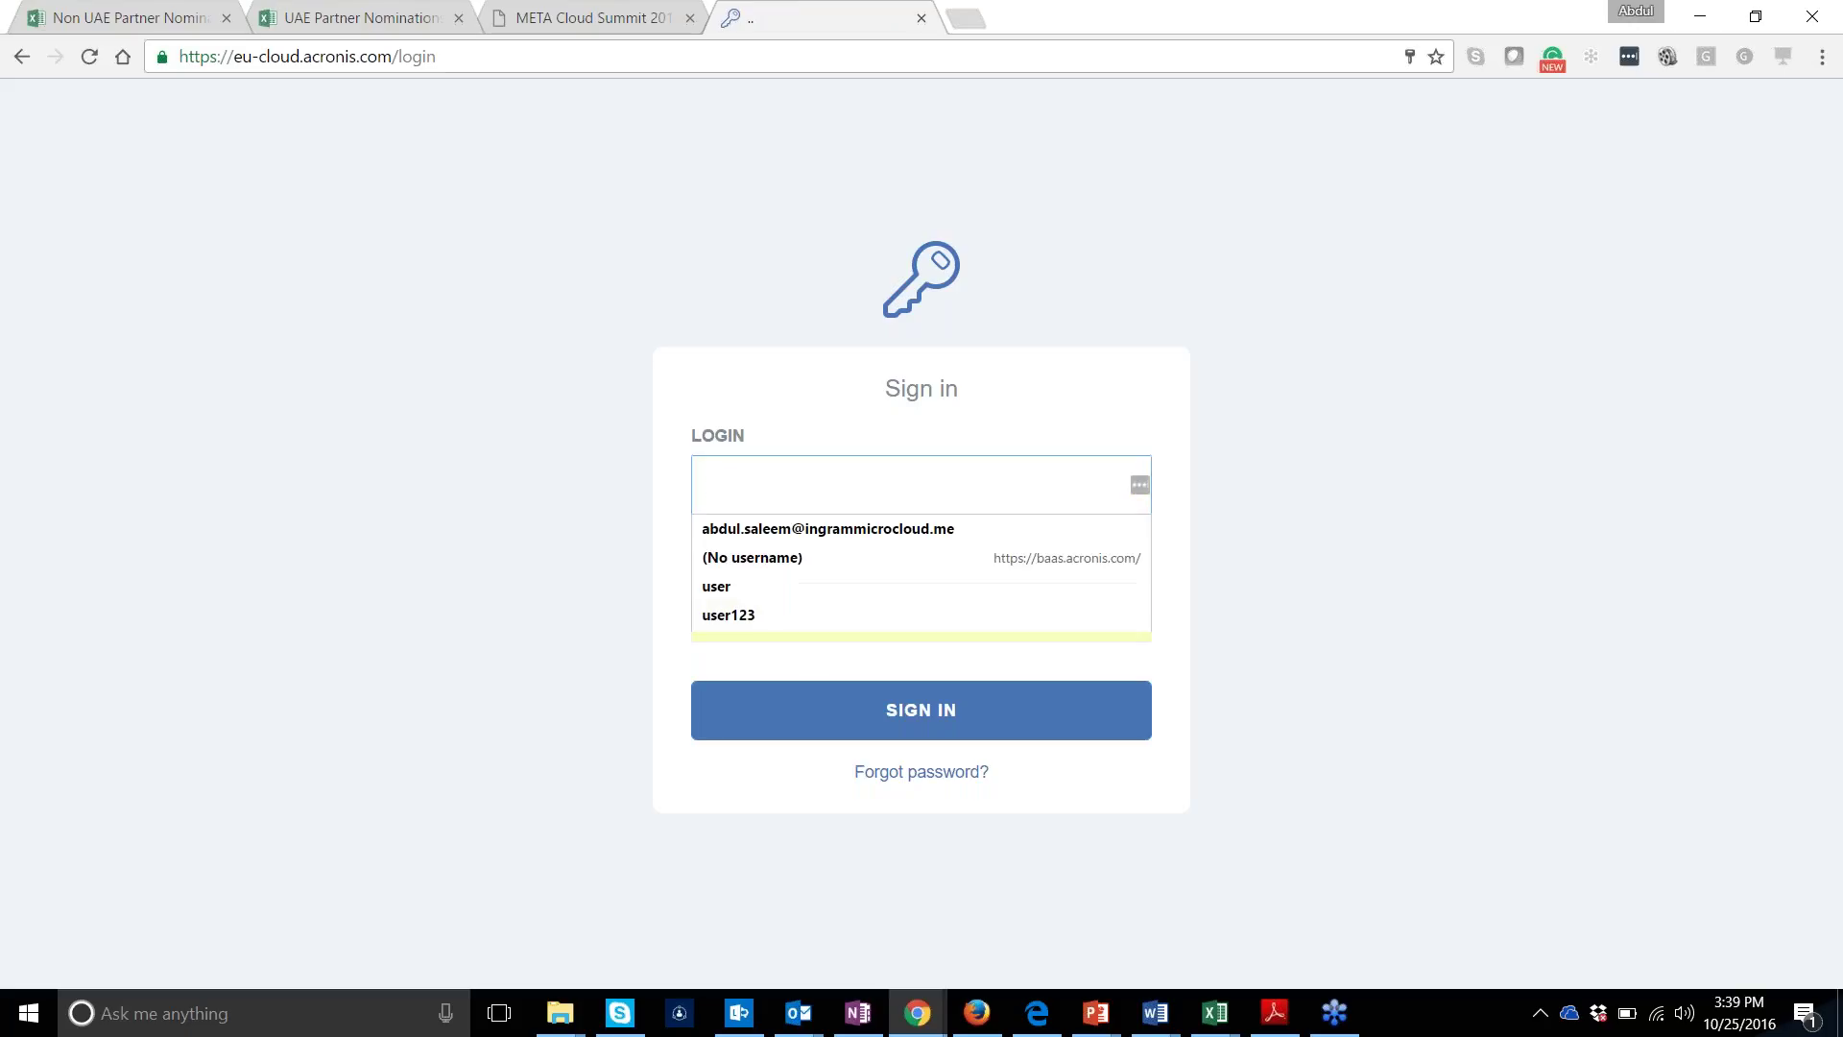
{"action": "type", "text": "use"}
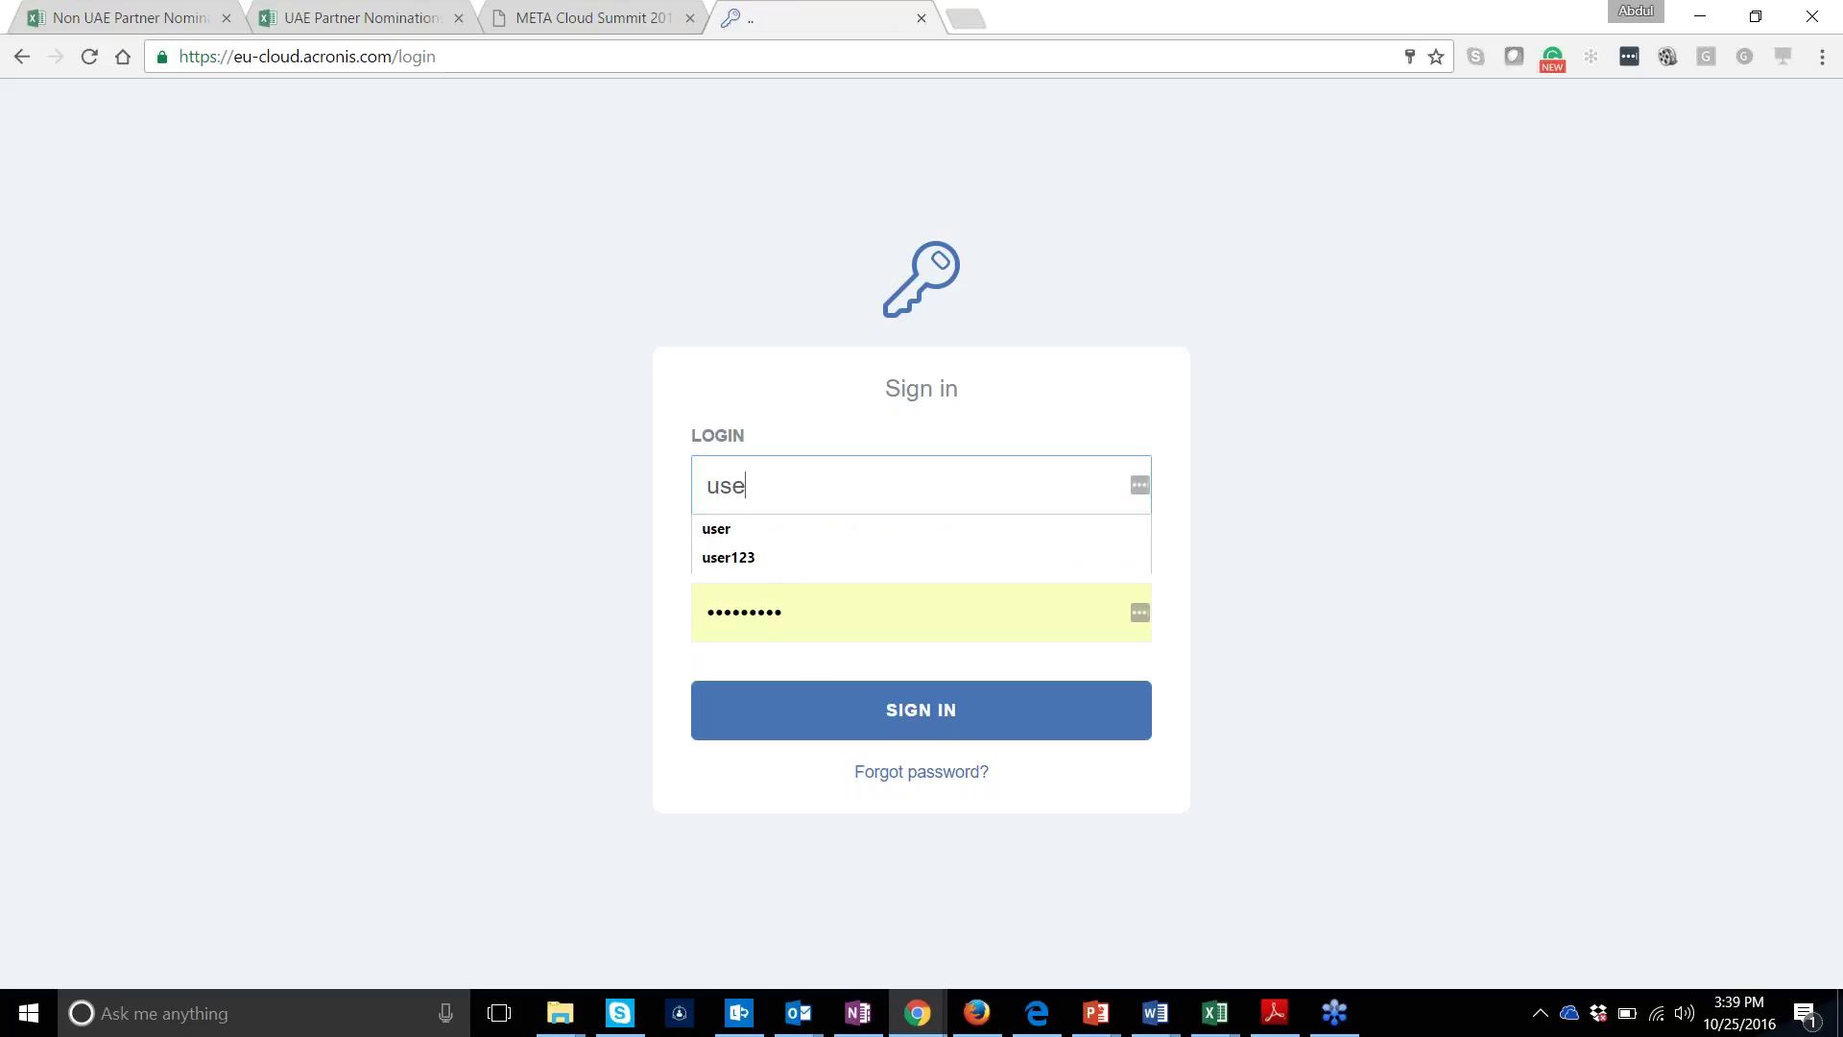
{"action": "type", "text": "r222"}
{"action": "key", "text": "Tab"}
{"action": "type", "text": "p•••••••"}
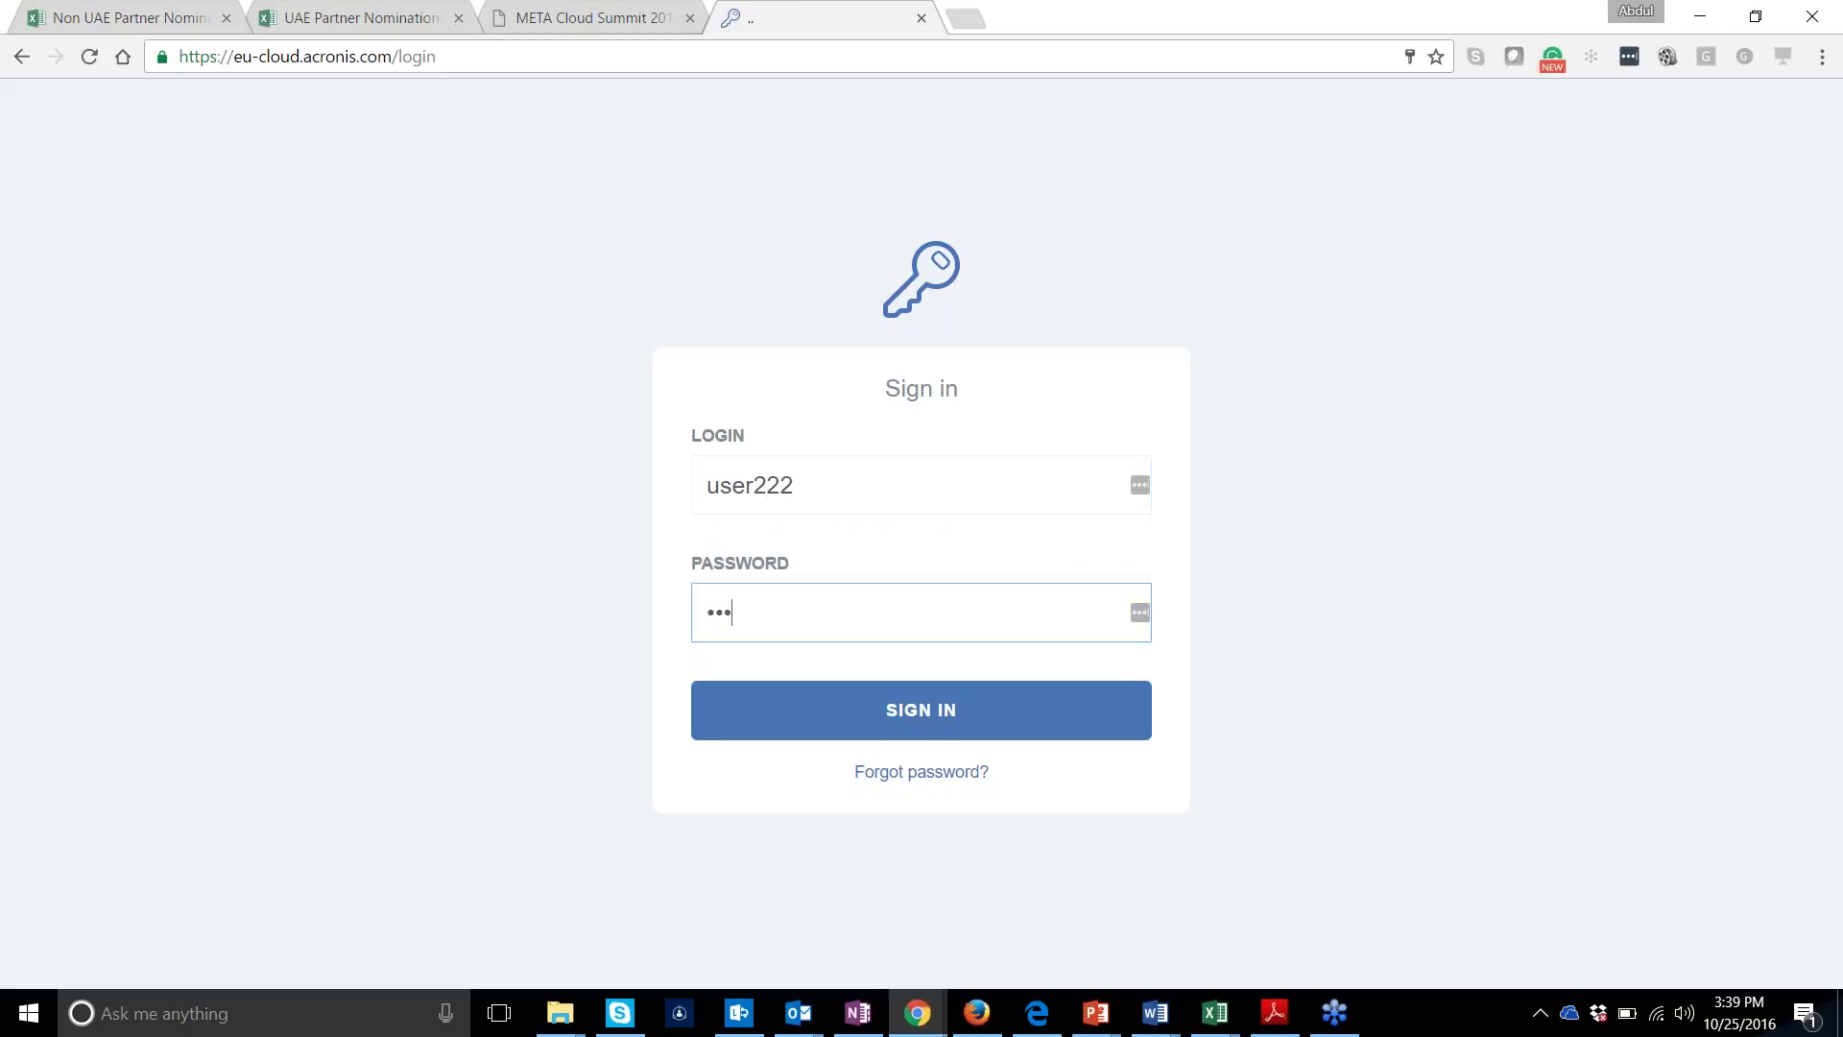
{"action": "key", "text": "Return"}
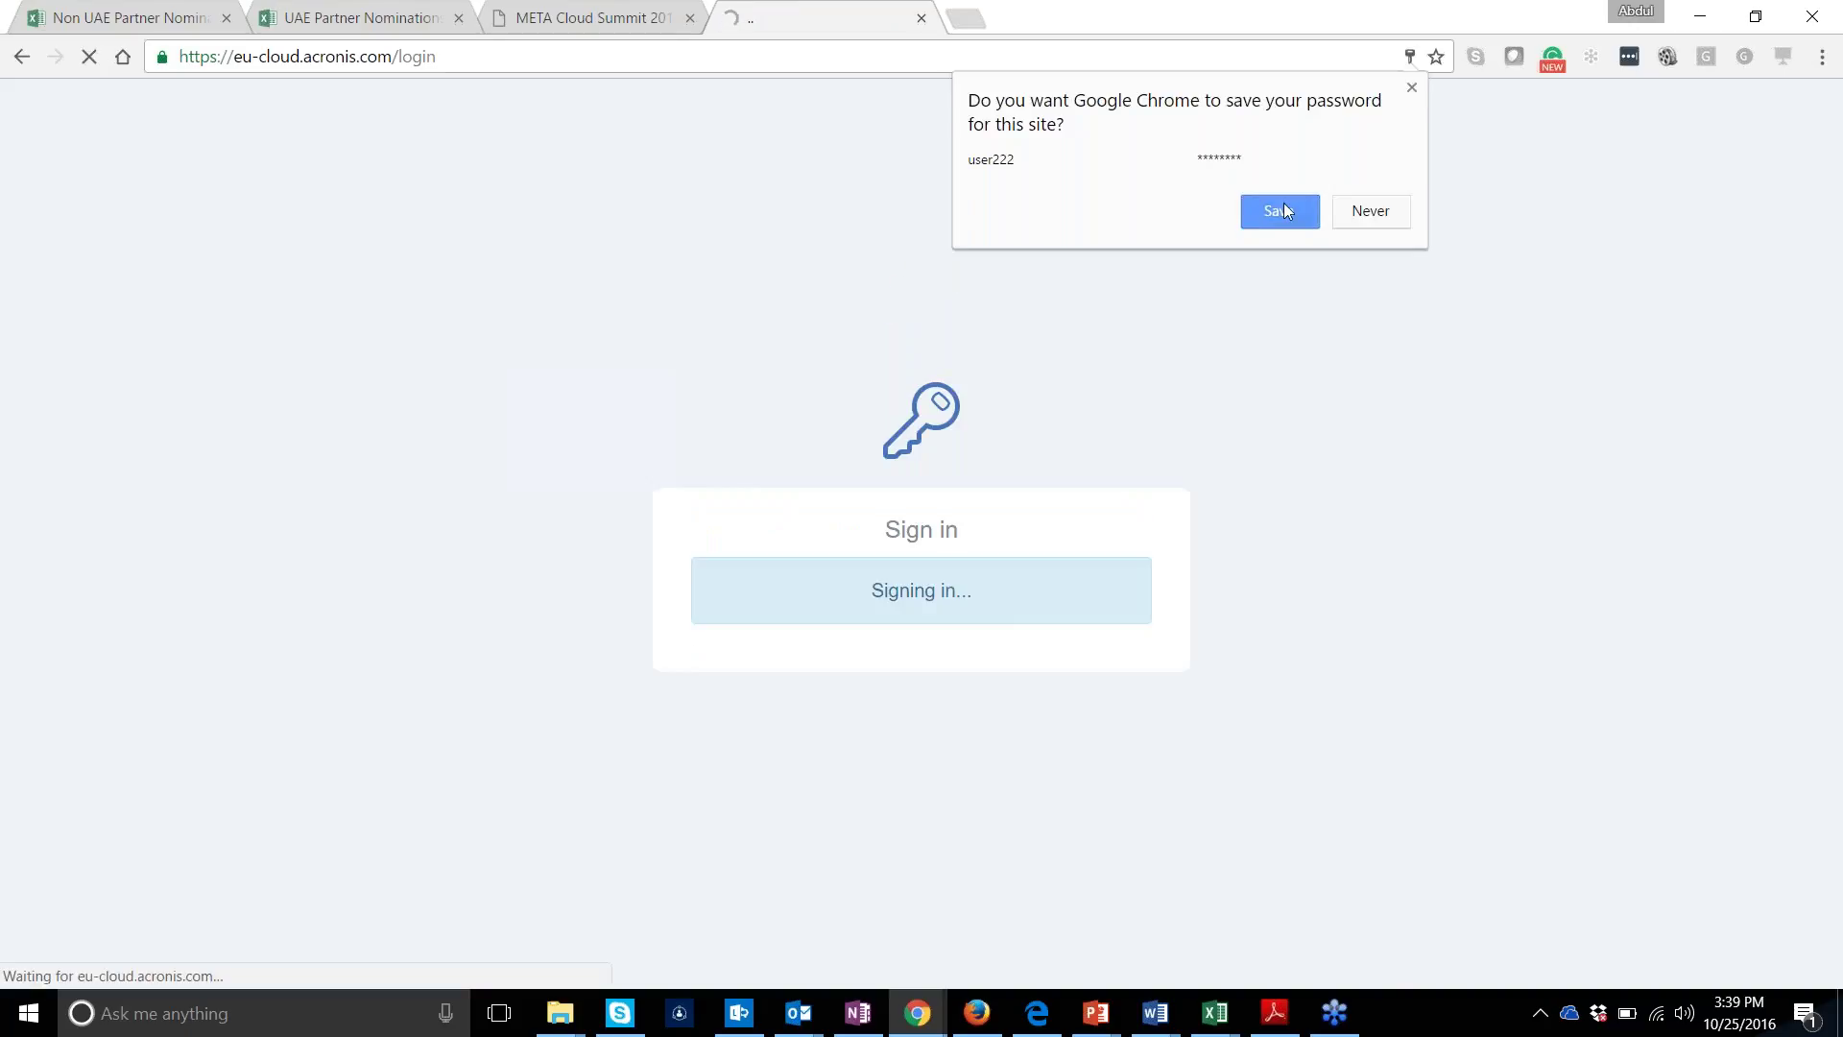
{"action": "left_click", "coordinate": [1282, 209]}
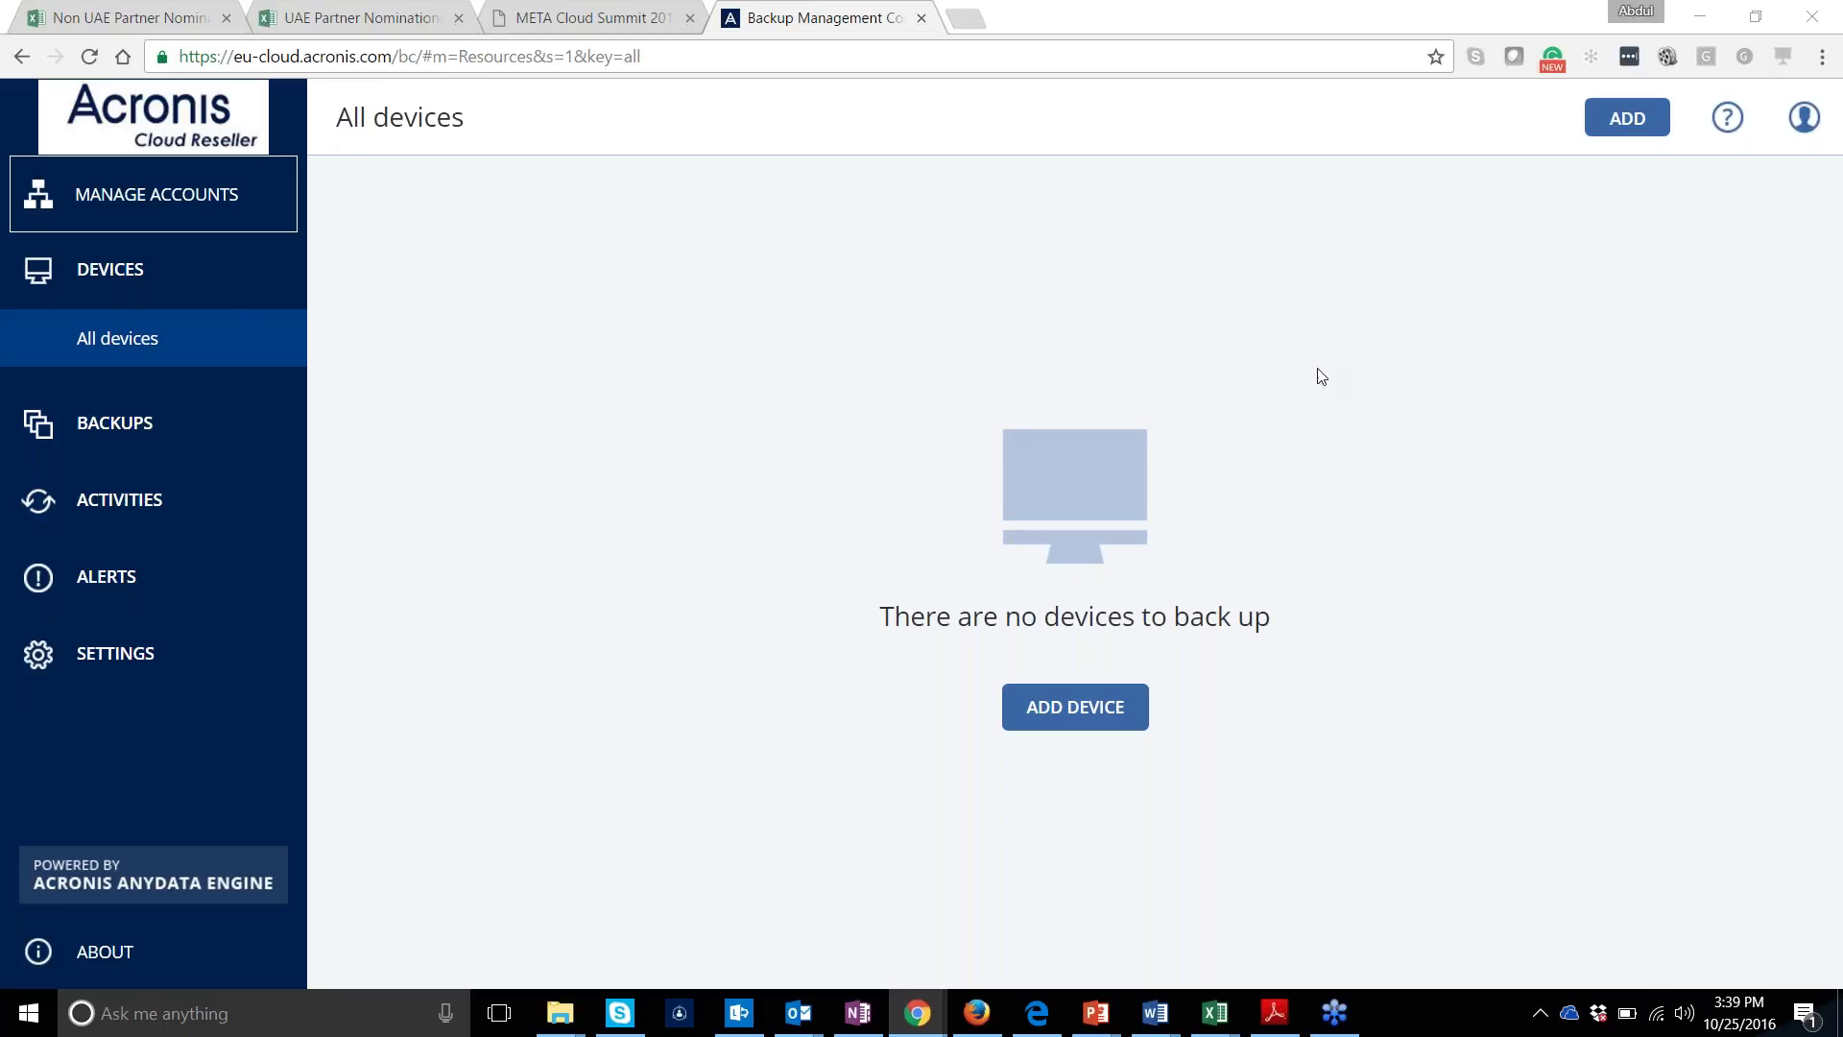
From the Add device list under Applications, choose Microsoft Office 365 to download its backup agent
{"action": "left_click", "coordinate": [1622, 123]}
{"action": "left_click", "coordinate": [1632, 129]}
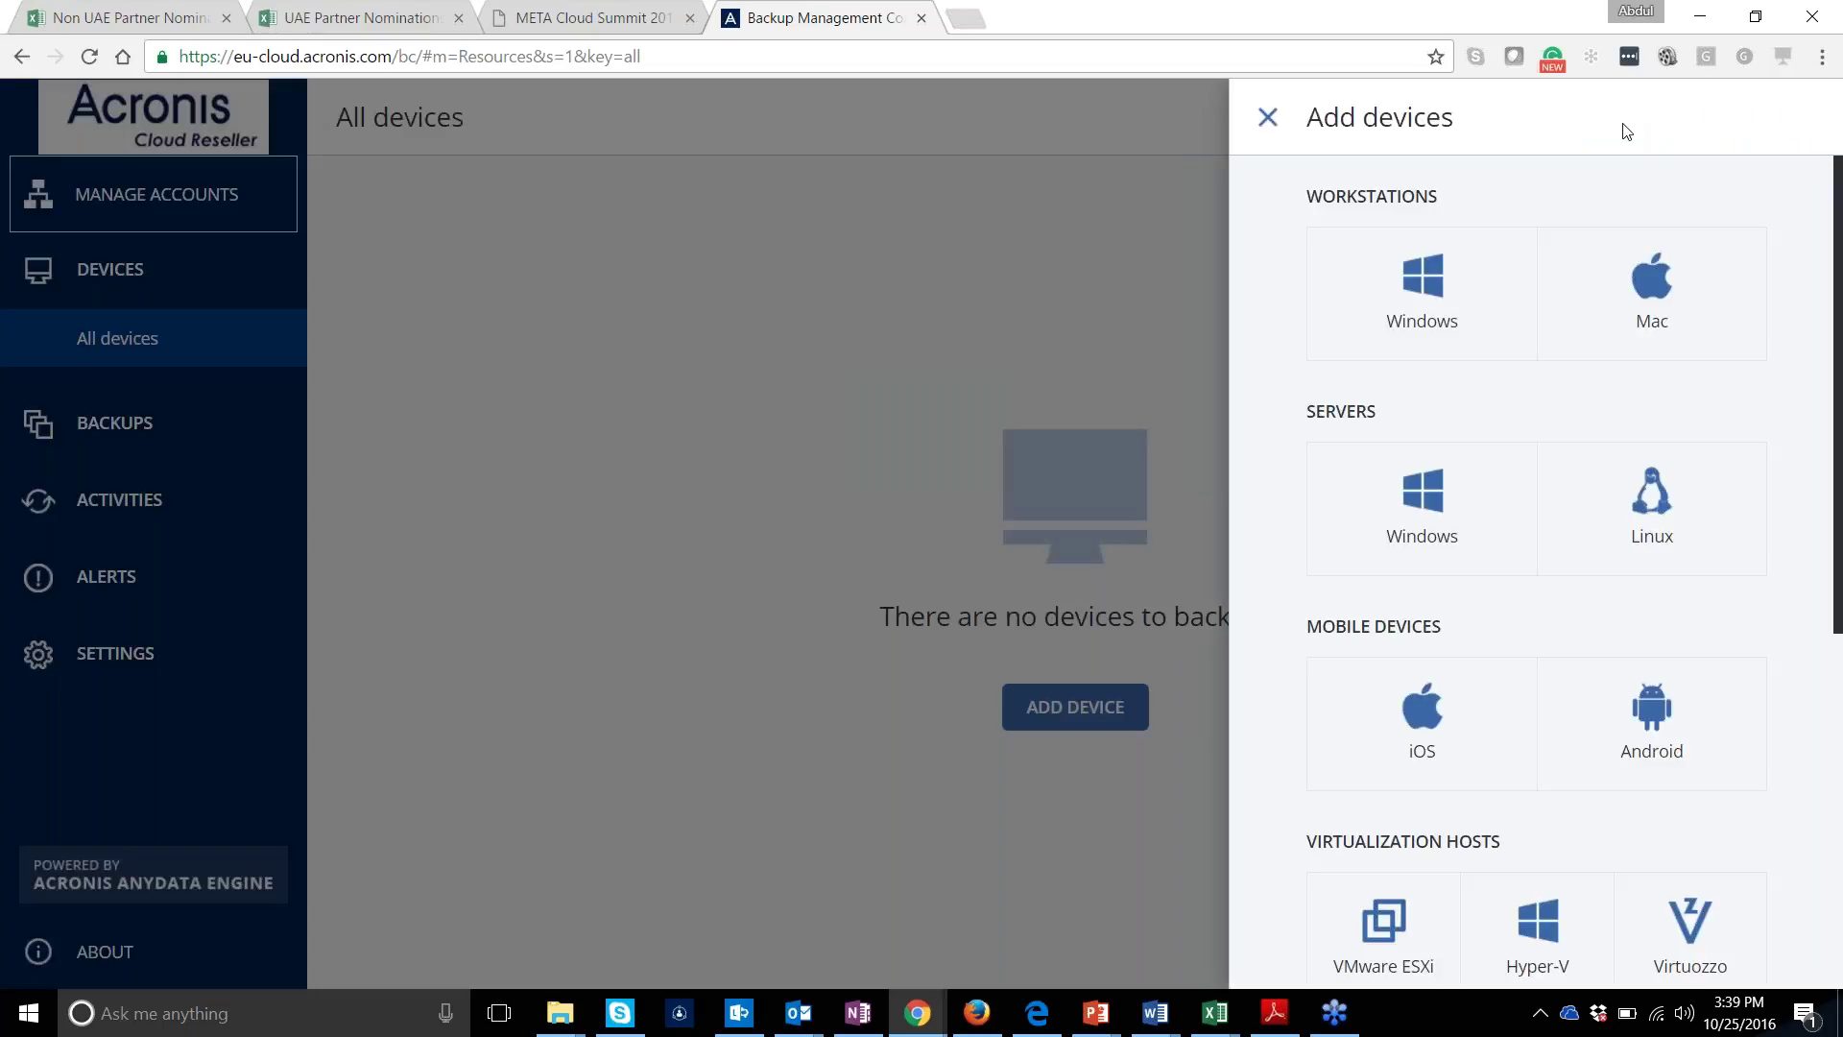
{"action": "scroll", "coordinate": [1651, 672], "scroll_direction": "down", "scroll_amount": 5}
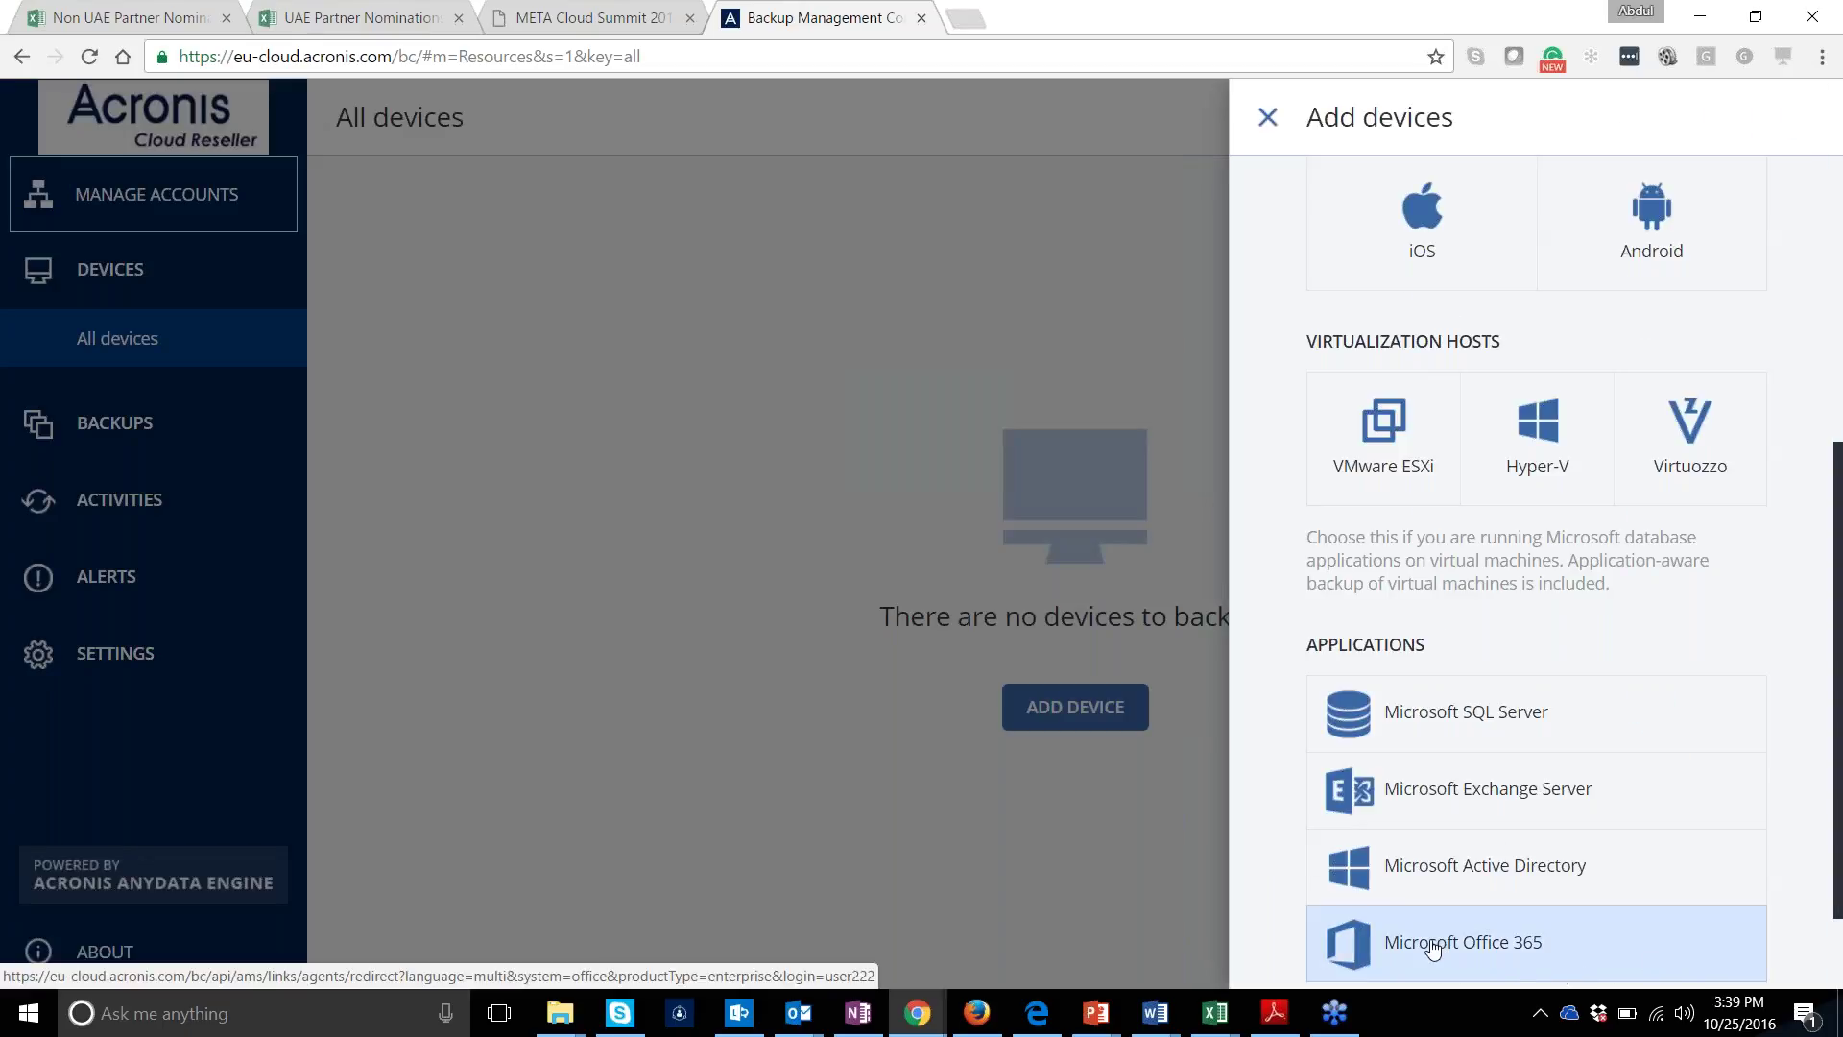
{"action": "right_click", "coordinate": [1356, 946]}
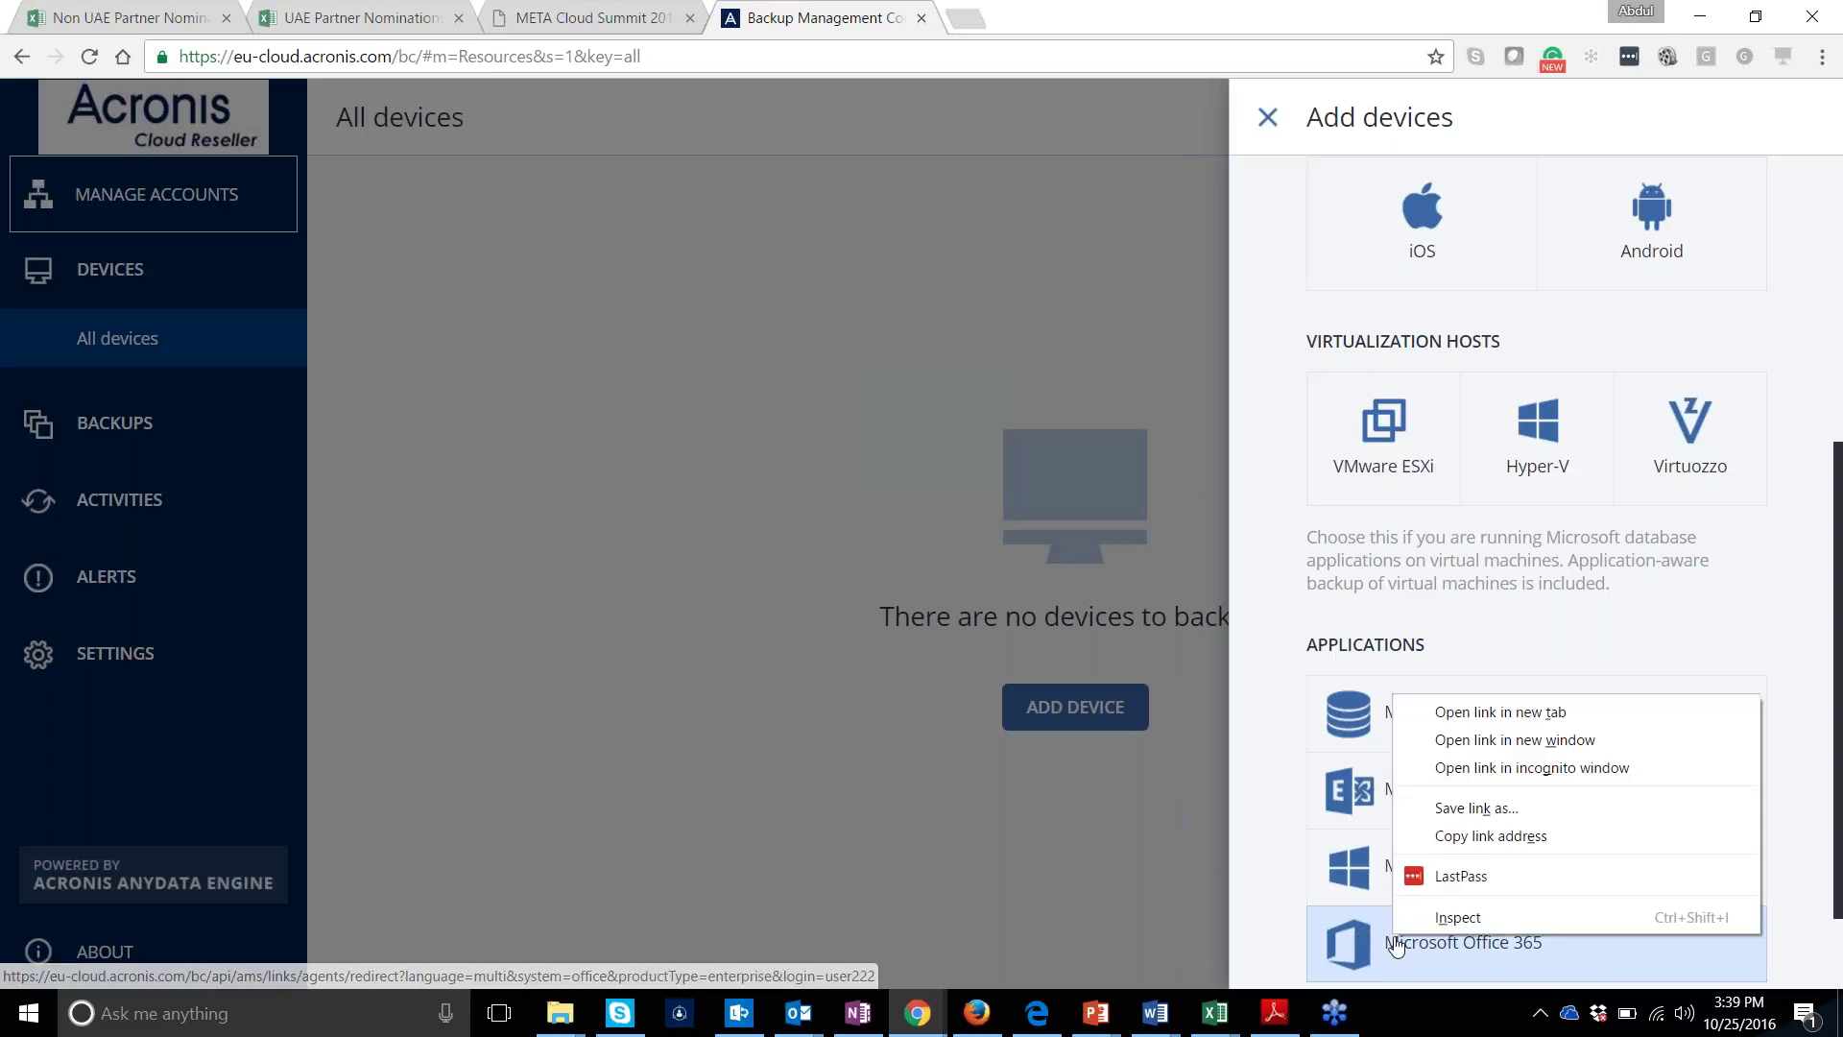
{"action": "key", "text": "Escape"}
{"action": "right_click", "coordinate": [1353, 944]}
{"action": "key", "text": "Escape"}
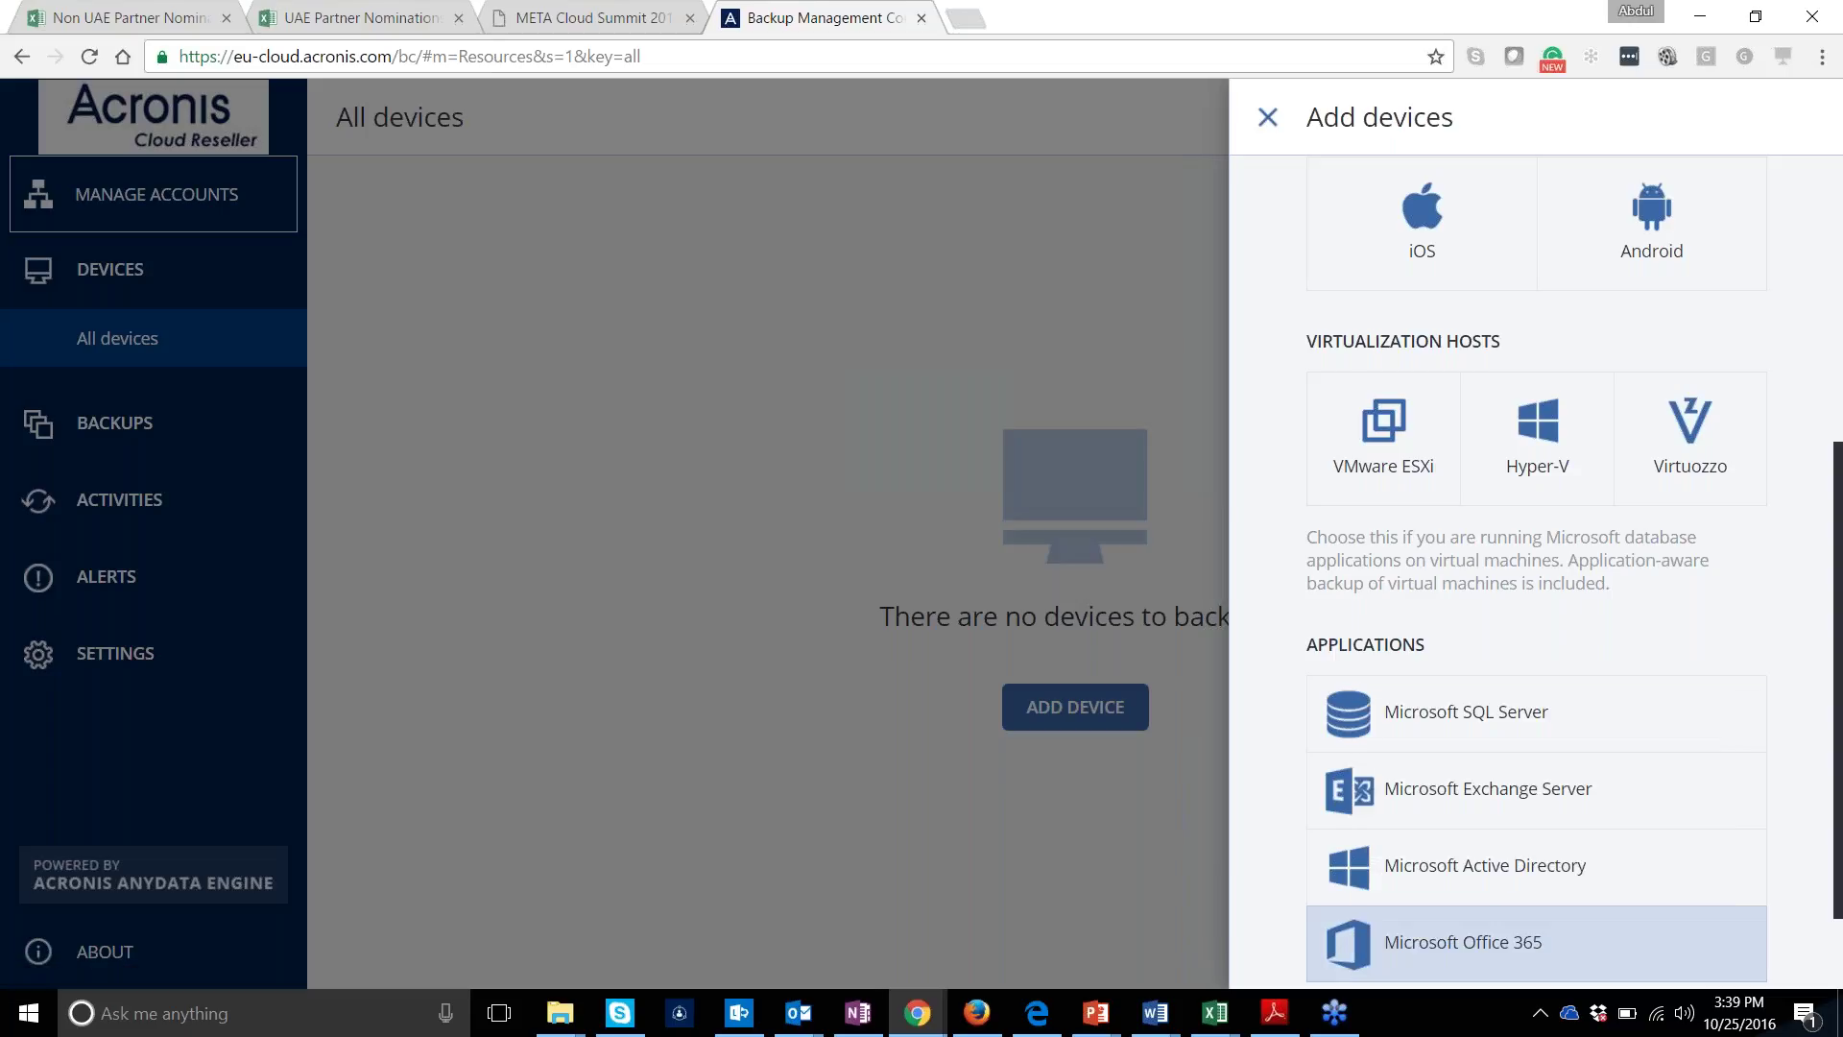
{"action": "left_click", "coordinate": [1353, 944]}
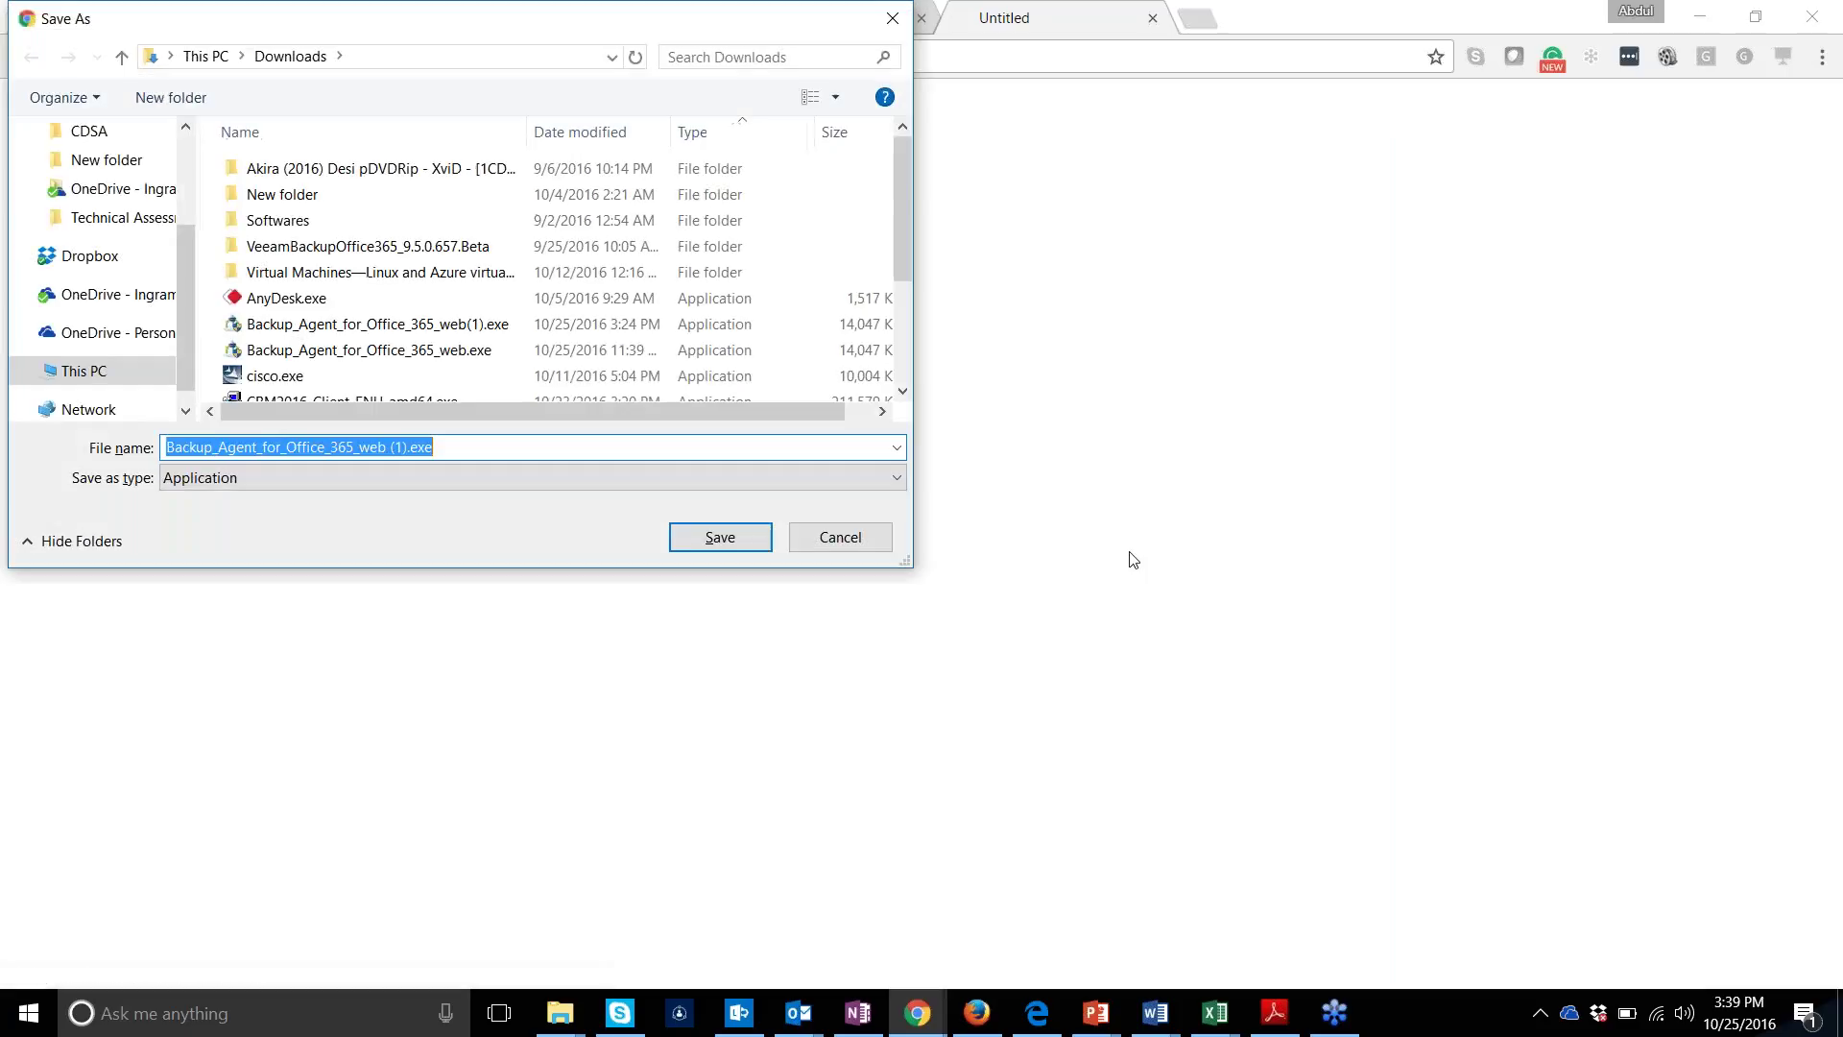
Save the installer to Downloads, then cancel that download and bring up the Downloads folder preview
{"action": "left_click", "coordinate": [751, 554]}
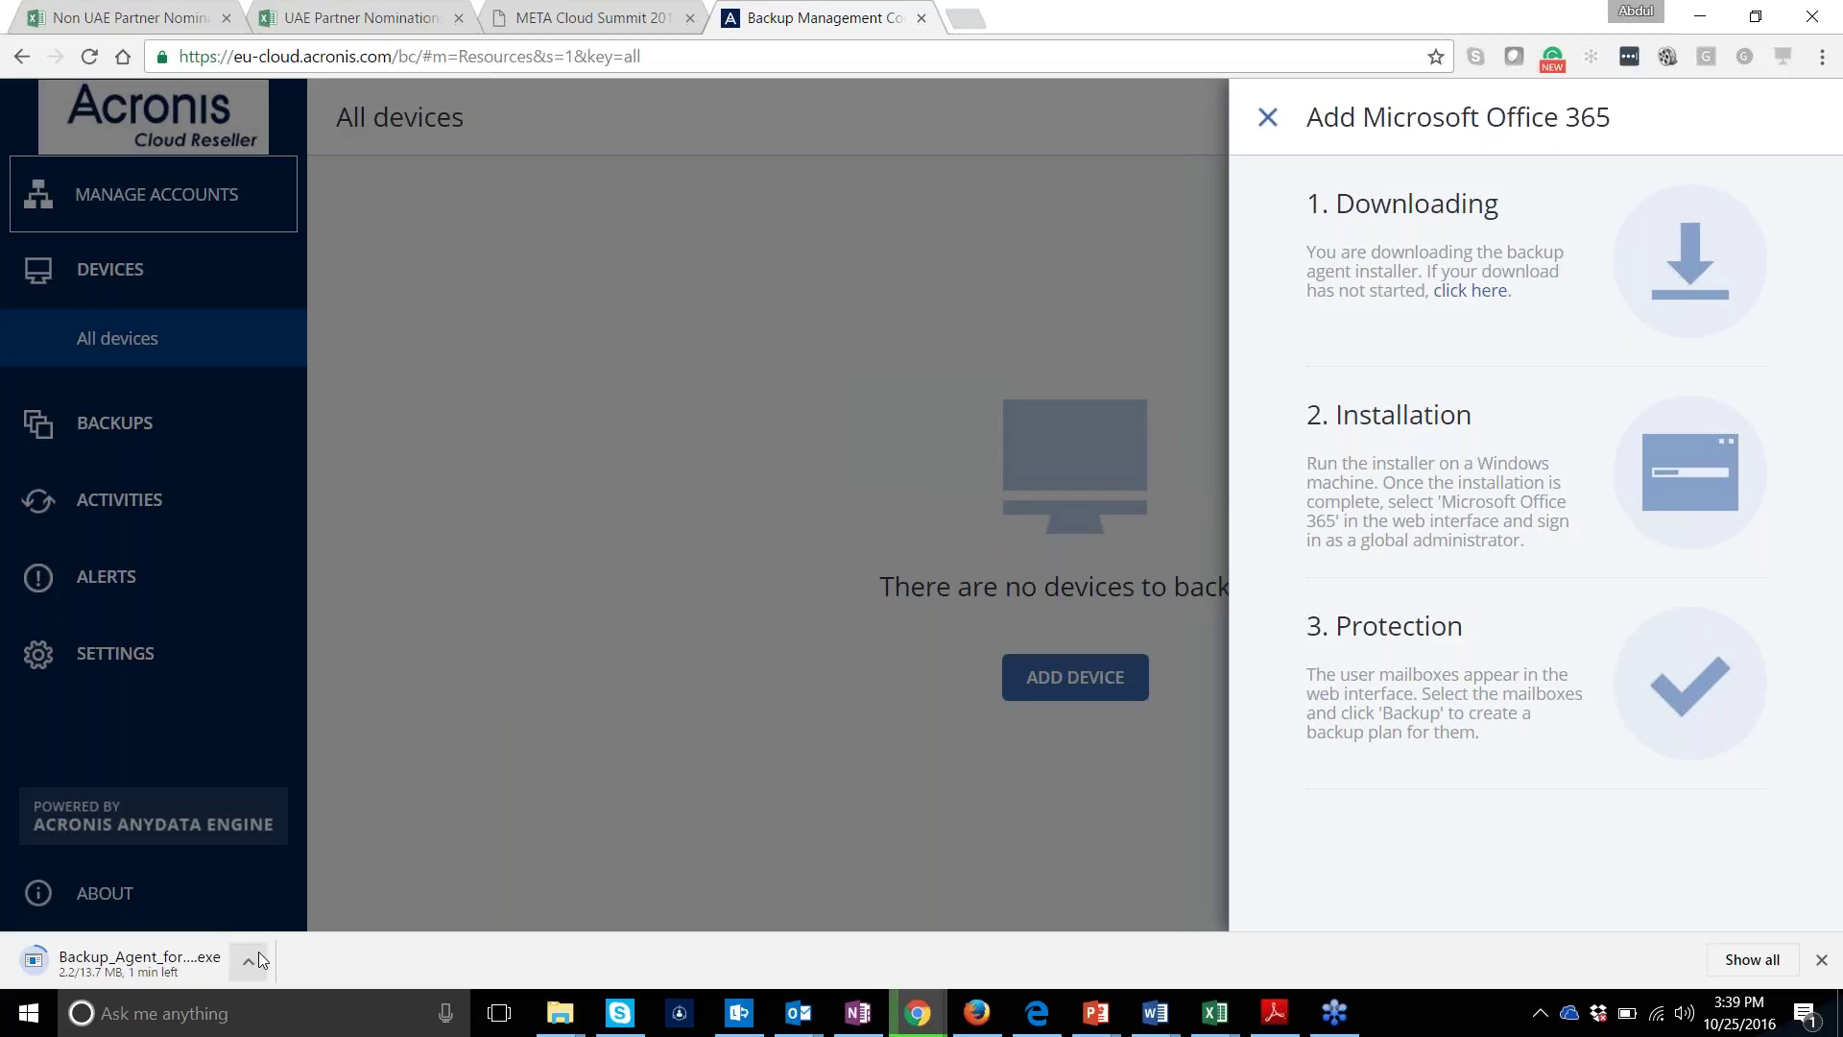
{"action": "left_click", "coordinate": [259, 960]}
{"action": "left_click", "coordinate": [277, 918]}
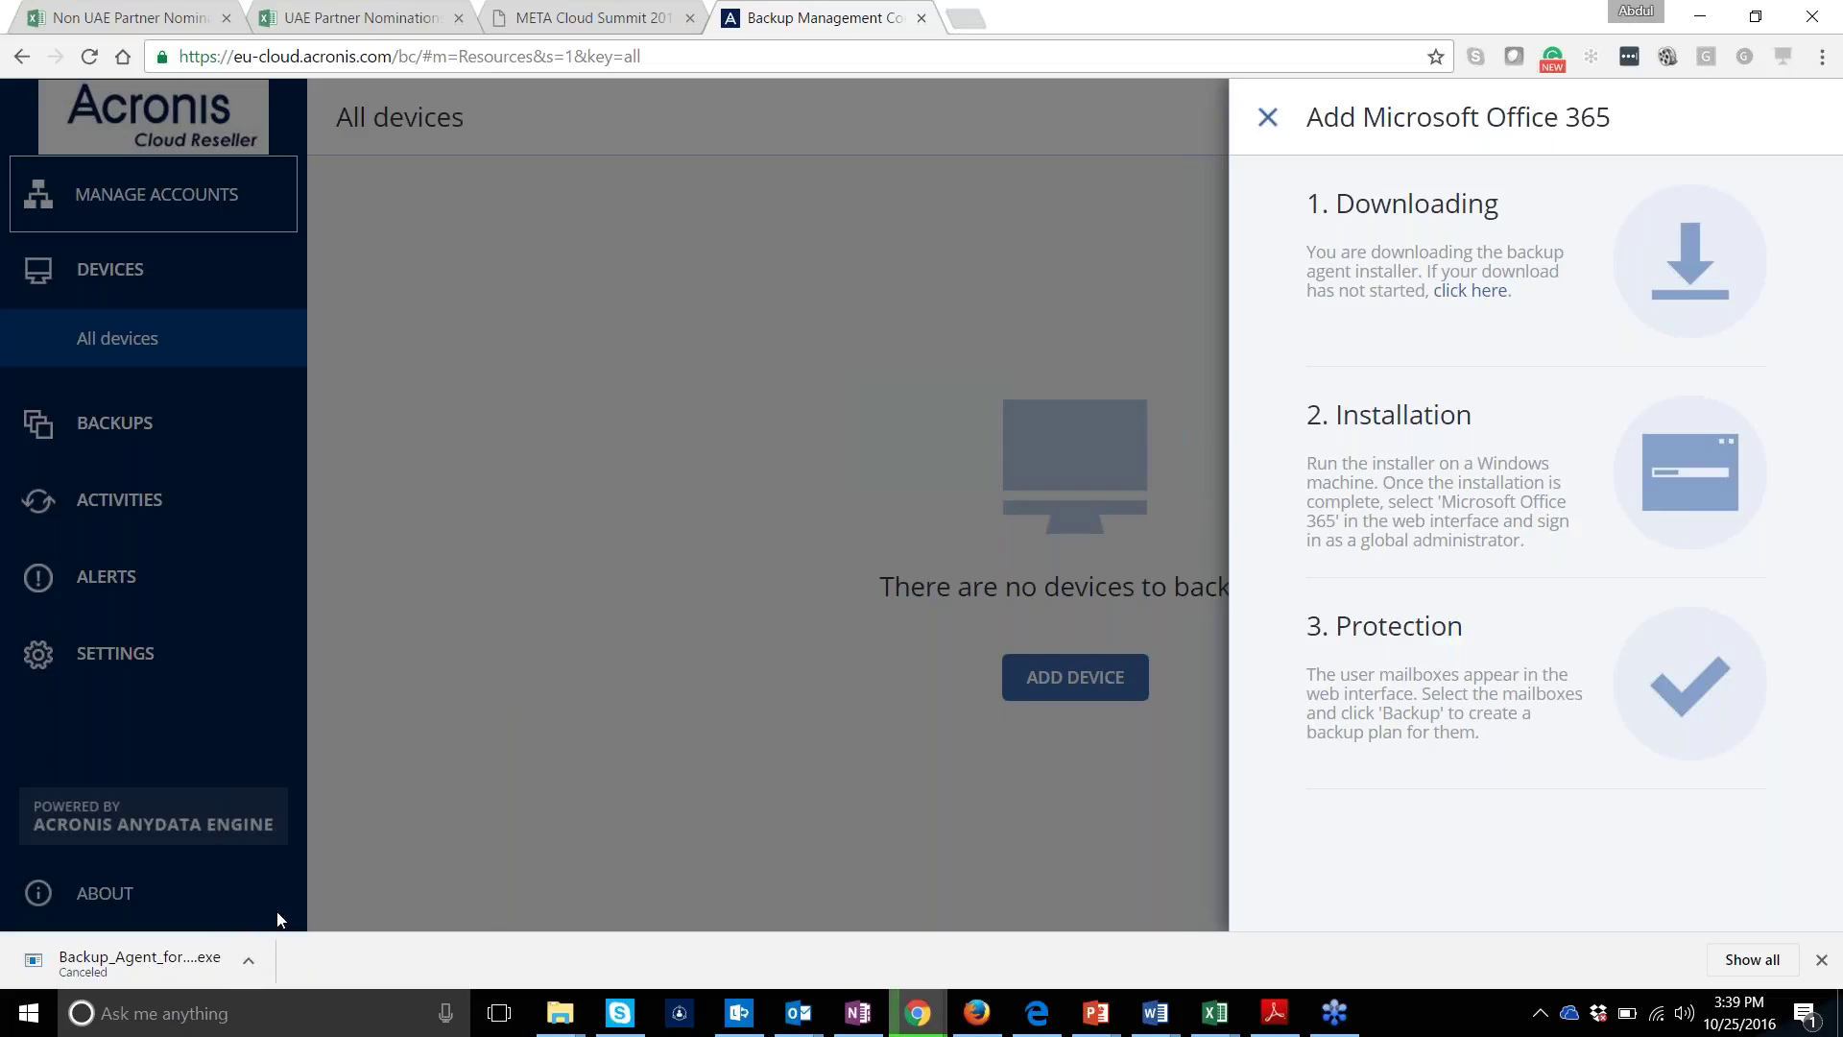
{"action": "mouse_move", "coordinate": [557, 1025]}
{"action": "mouse_move", "coordinate": [616, 929]}
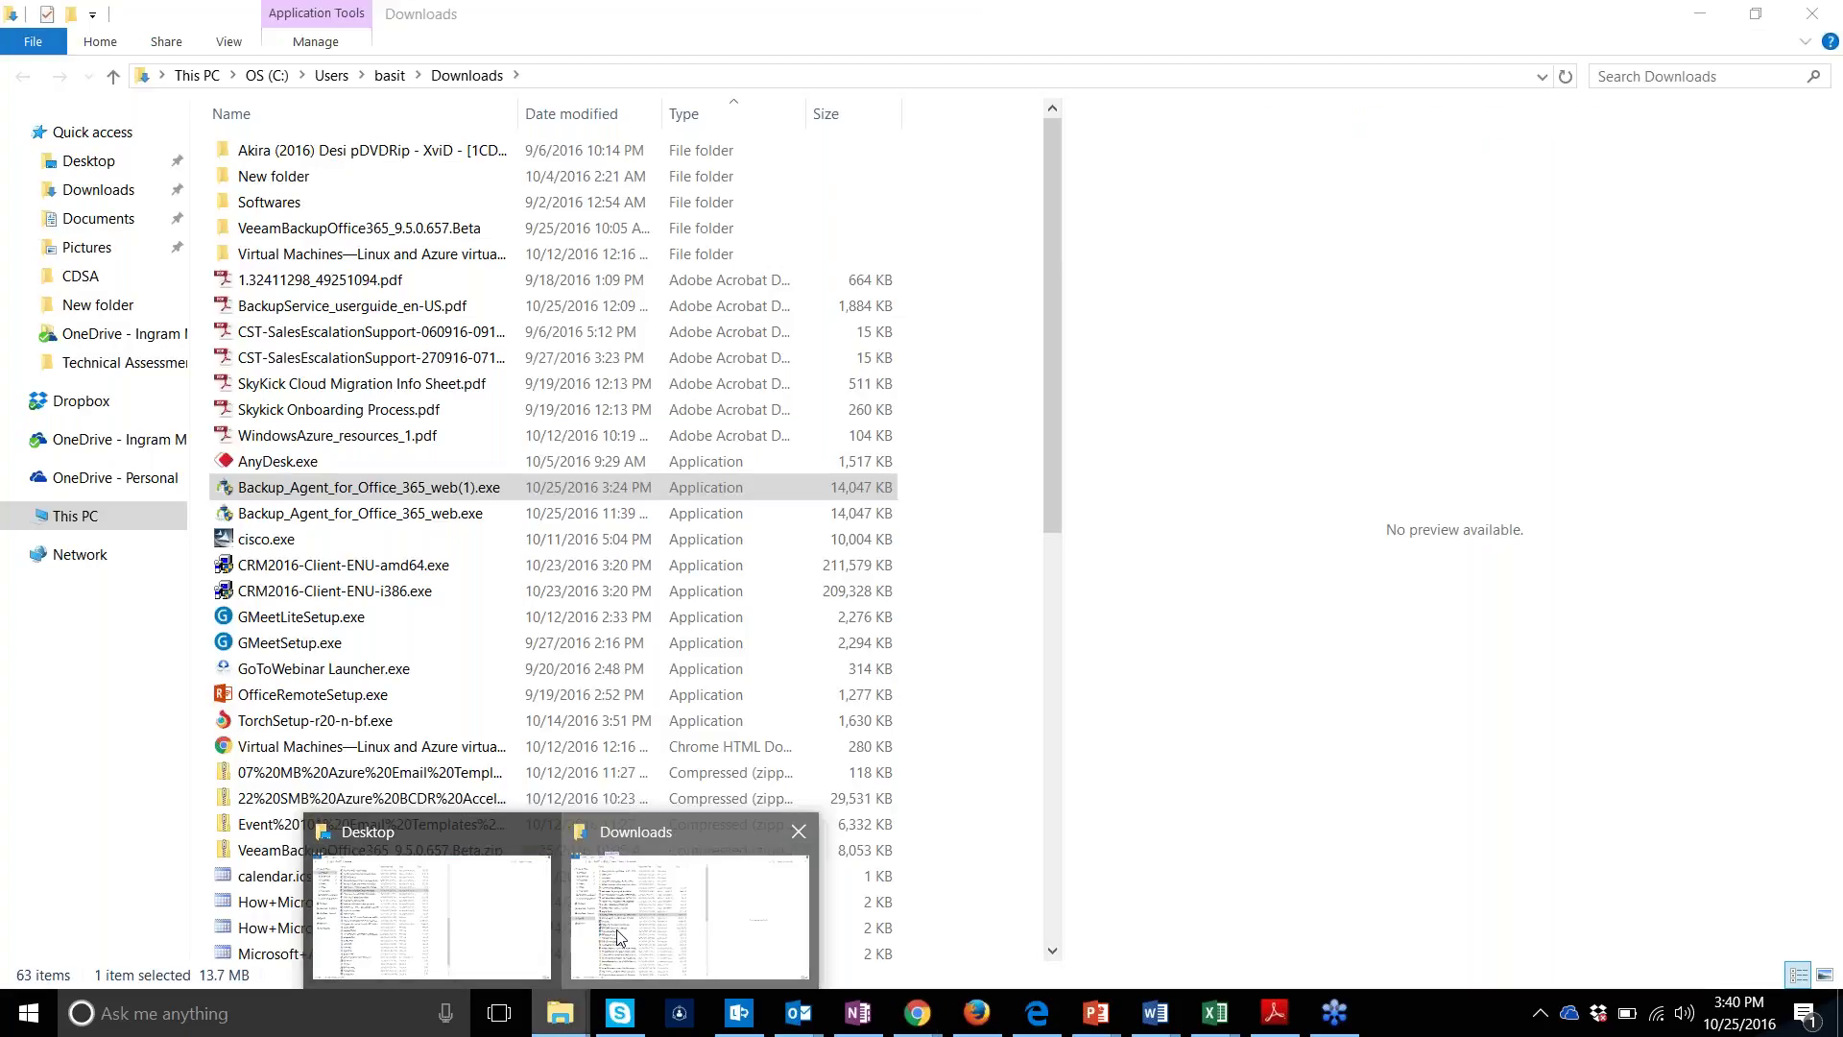
Run Backup_Agent_for_Office_365_web(1).exe from the Downloads folder and choose Repair
{"action": "left_click", "coordinate": [616, 930]}
{"action": "double_click", "coordinate": [441, 488]}
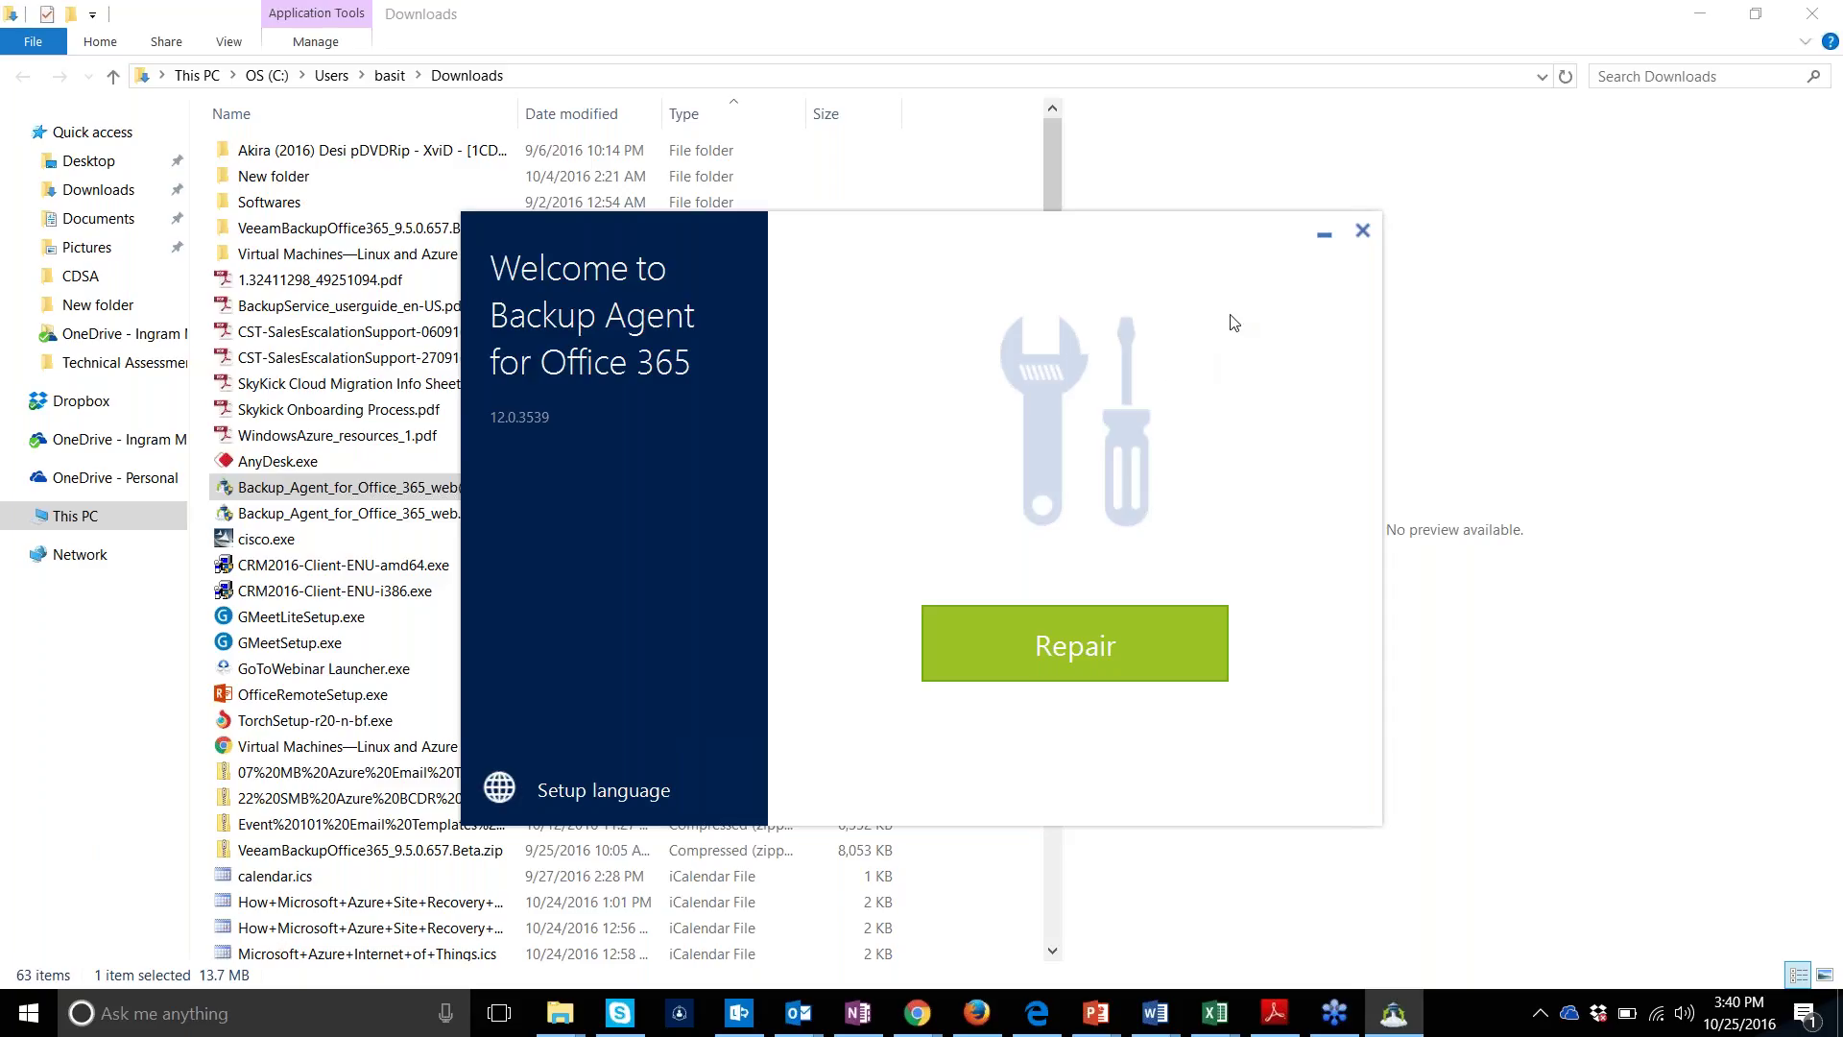
{"action": "left_click", "coordinate": [1126, 628]}
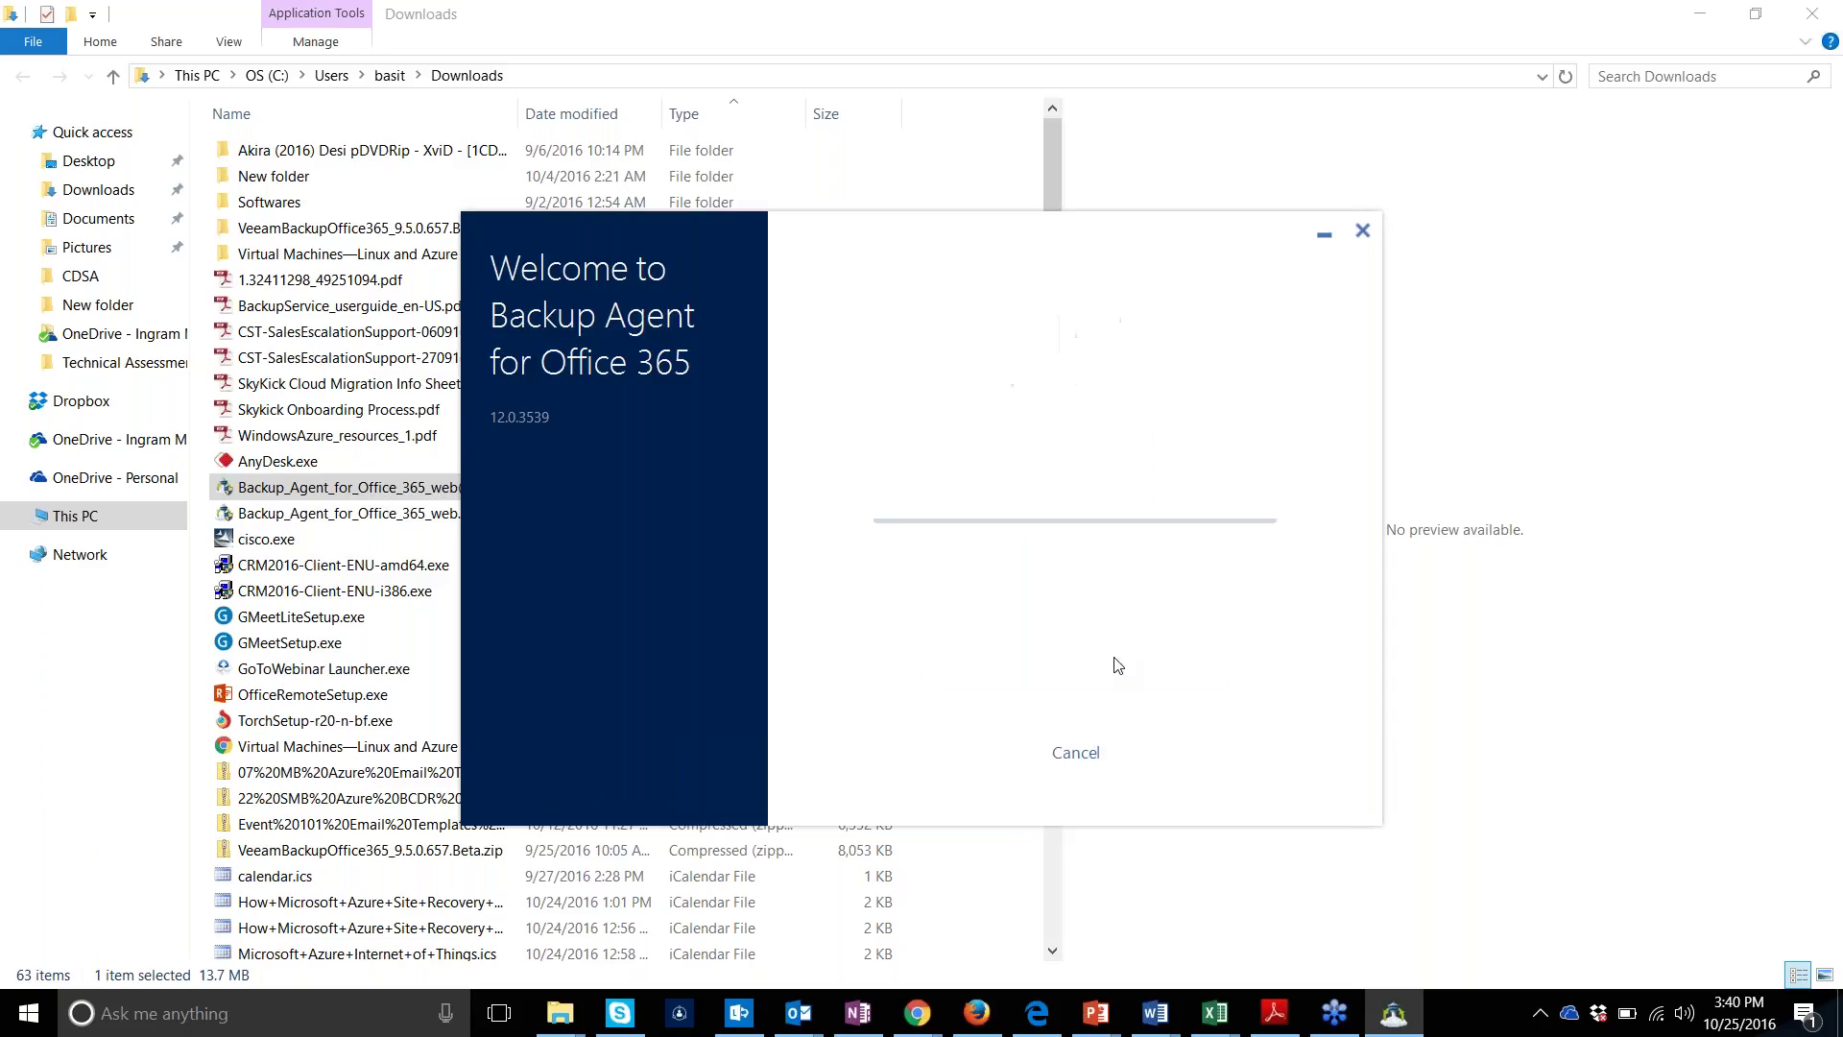
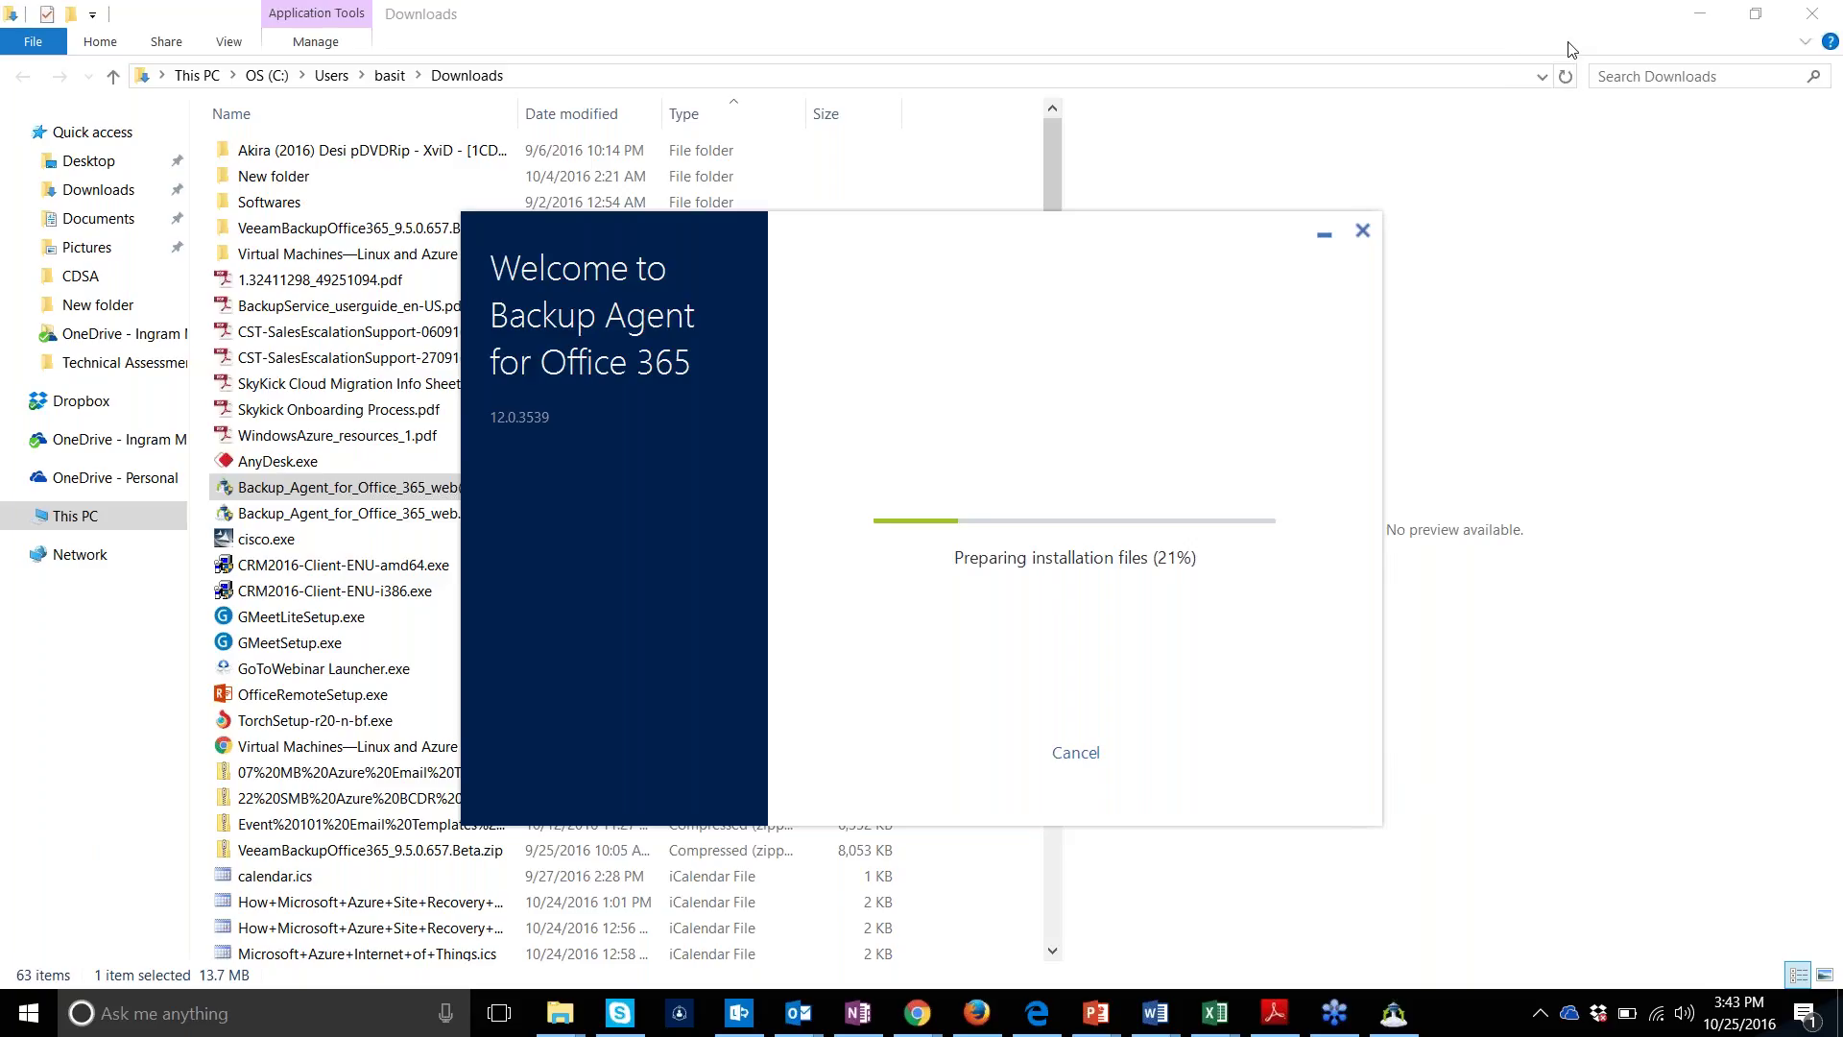
Minimize the Downloads folder and bring the Acronis All devices list to the front
{"action": "left_click", "coordinate": [1699, 10]}
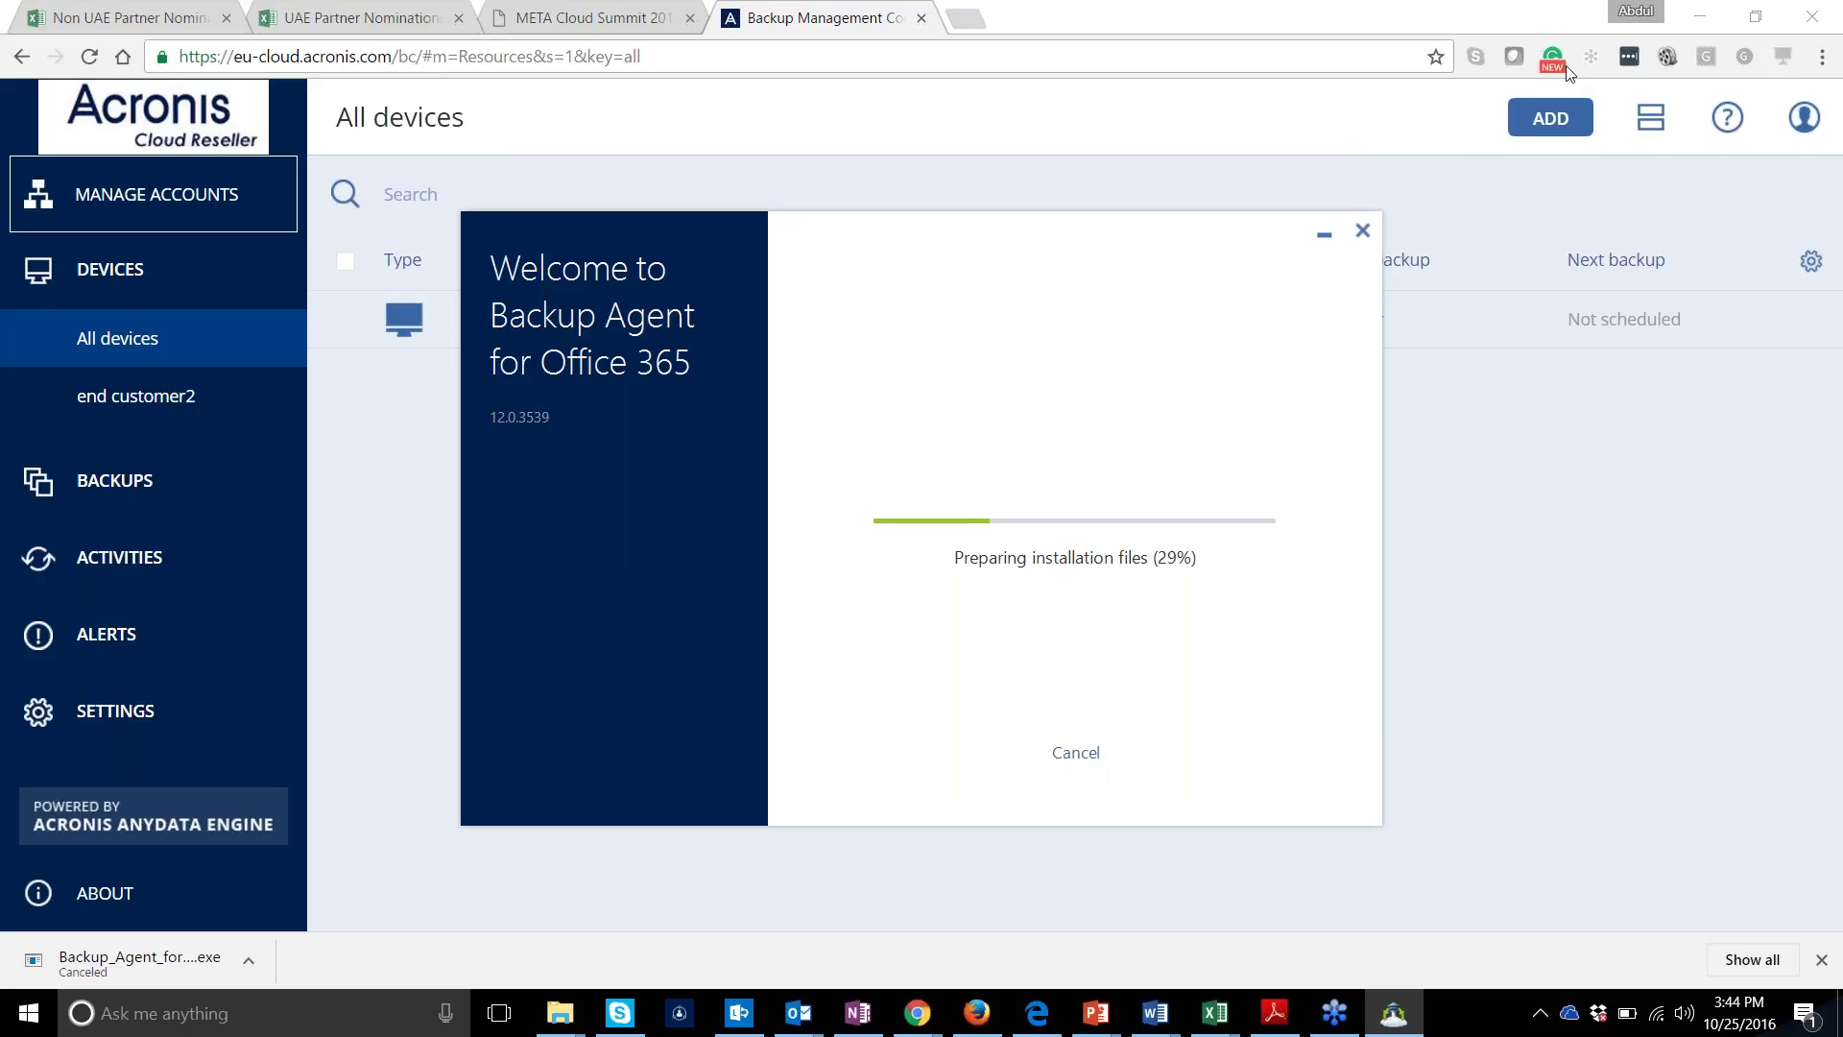
{"action": "left_click", "coordinate": [1230, 155]}
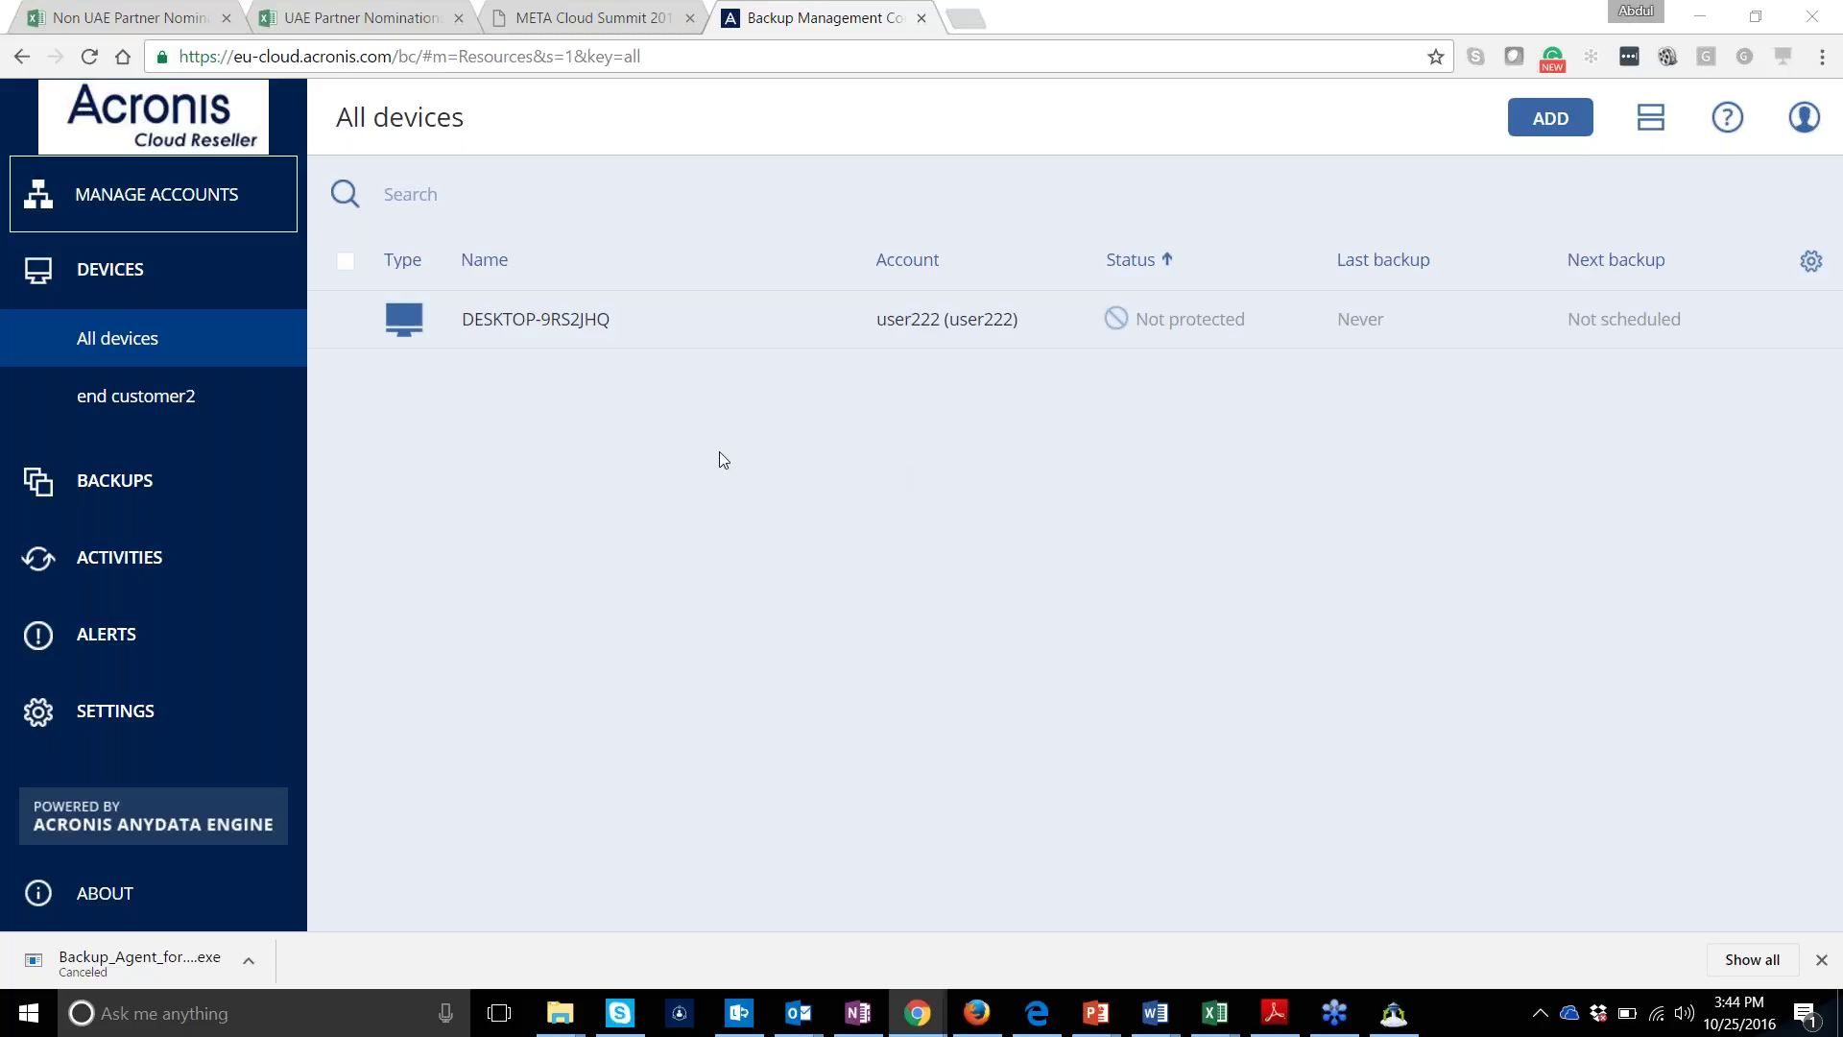
Close the Acronis tab in Chrome and load baas.acronis.com in a new Firefox private tab
{"action": "left_click", "coordinate": [922, 19]}
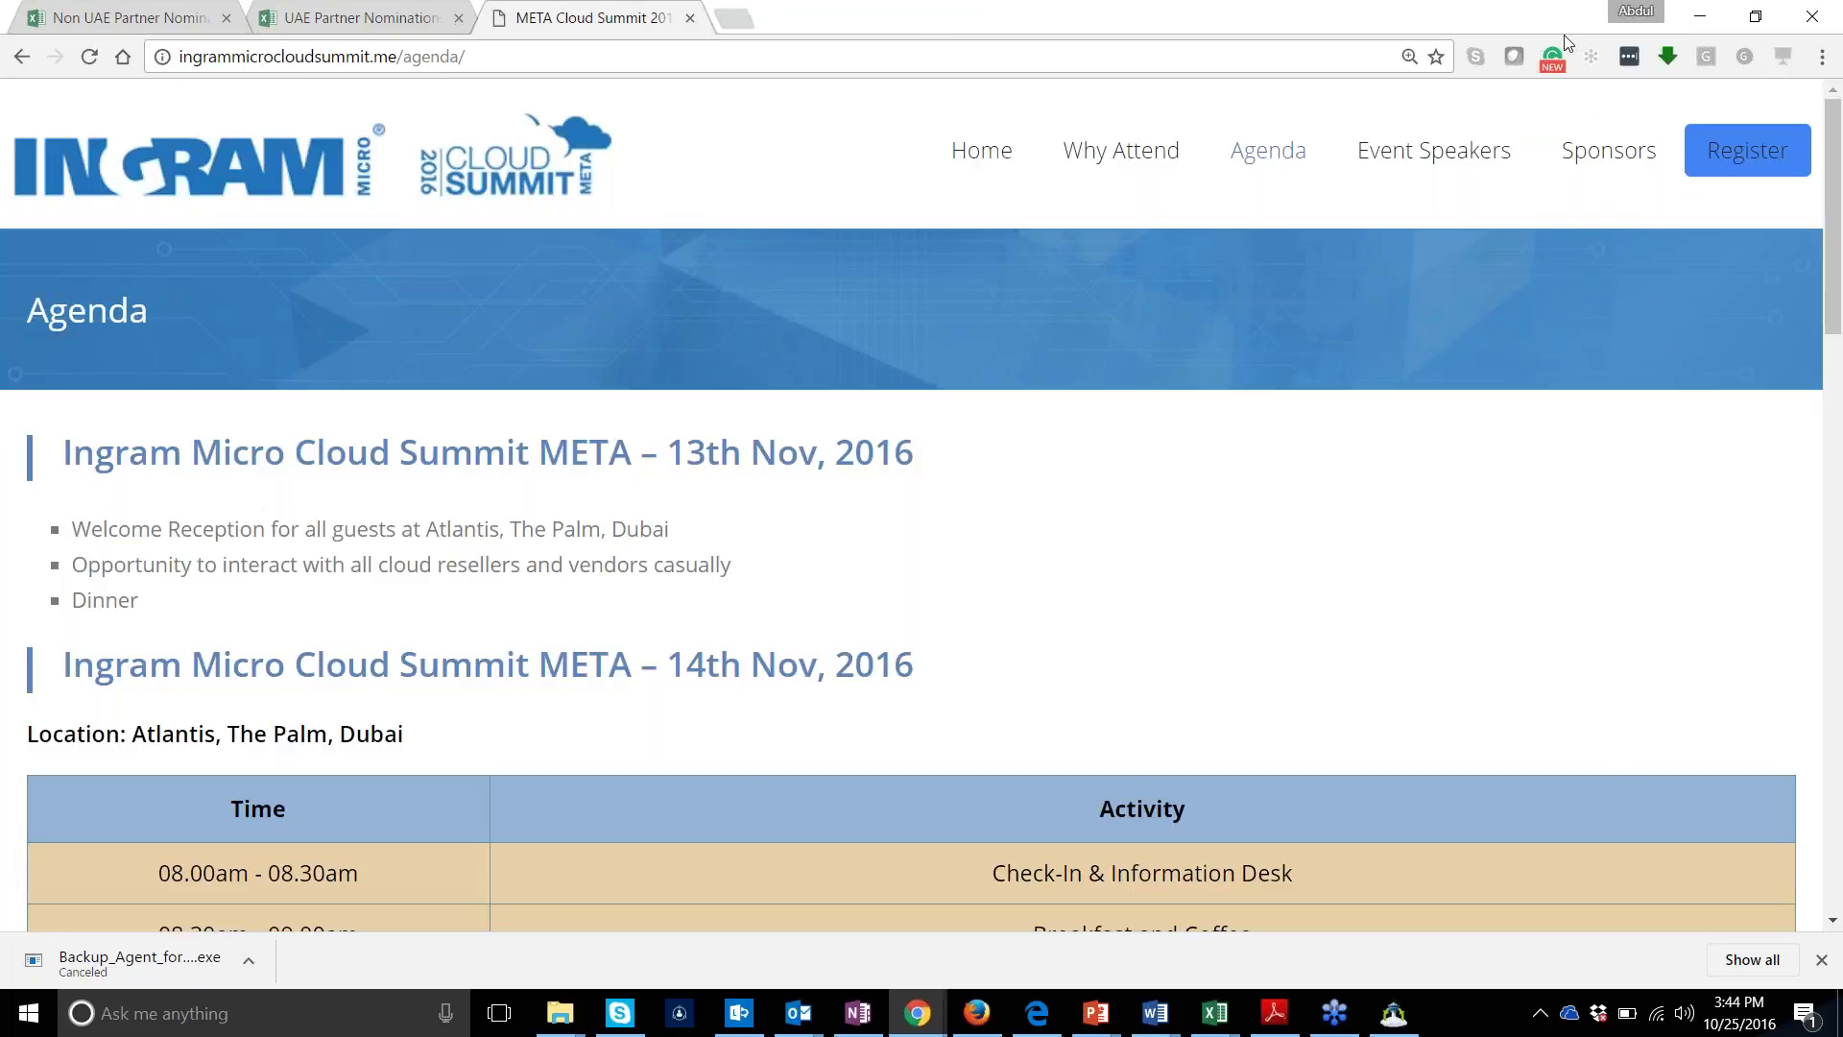
{"action": "left_click", "coordinate": [1700, 10]}
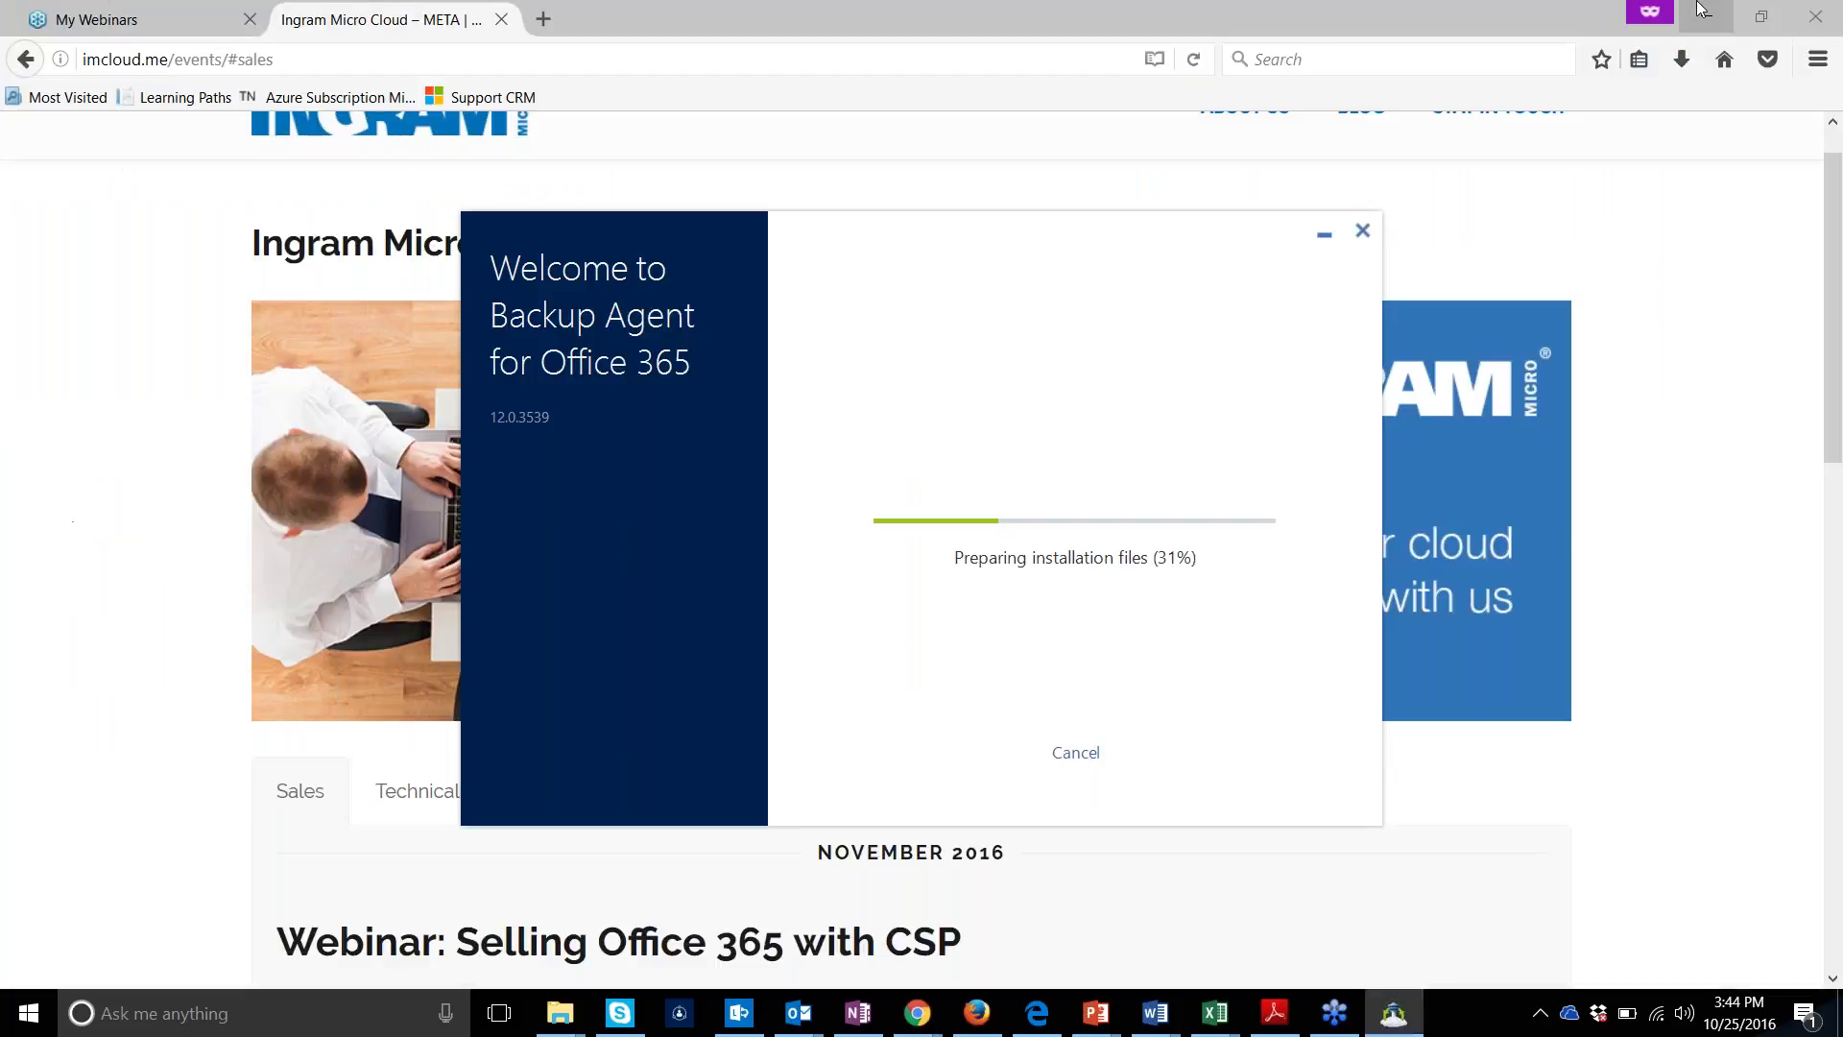
{"action": "left_click", "coordinate": [555, 30]}
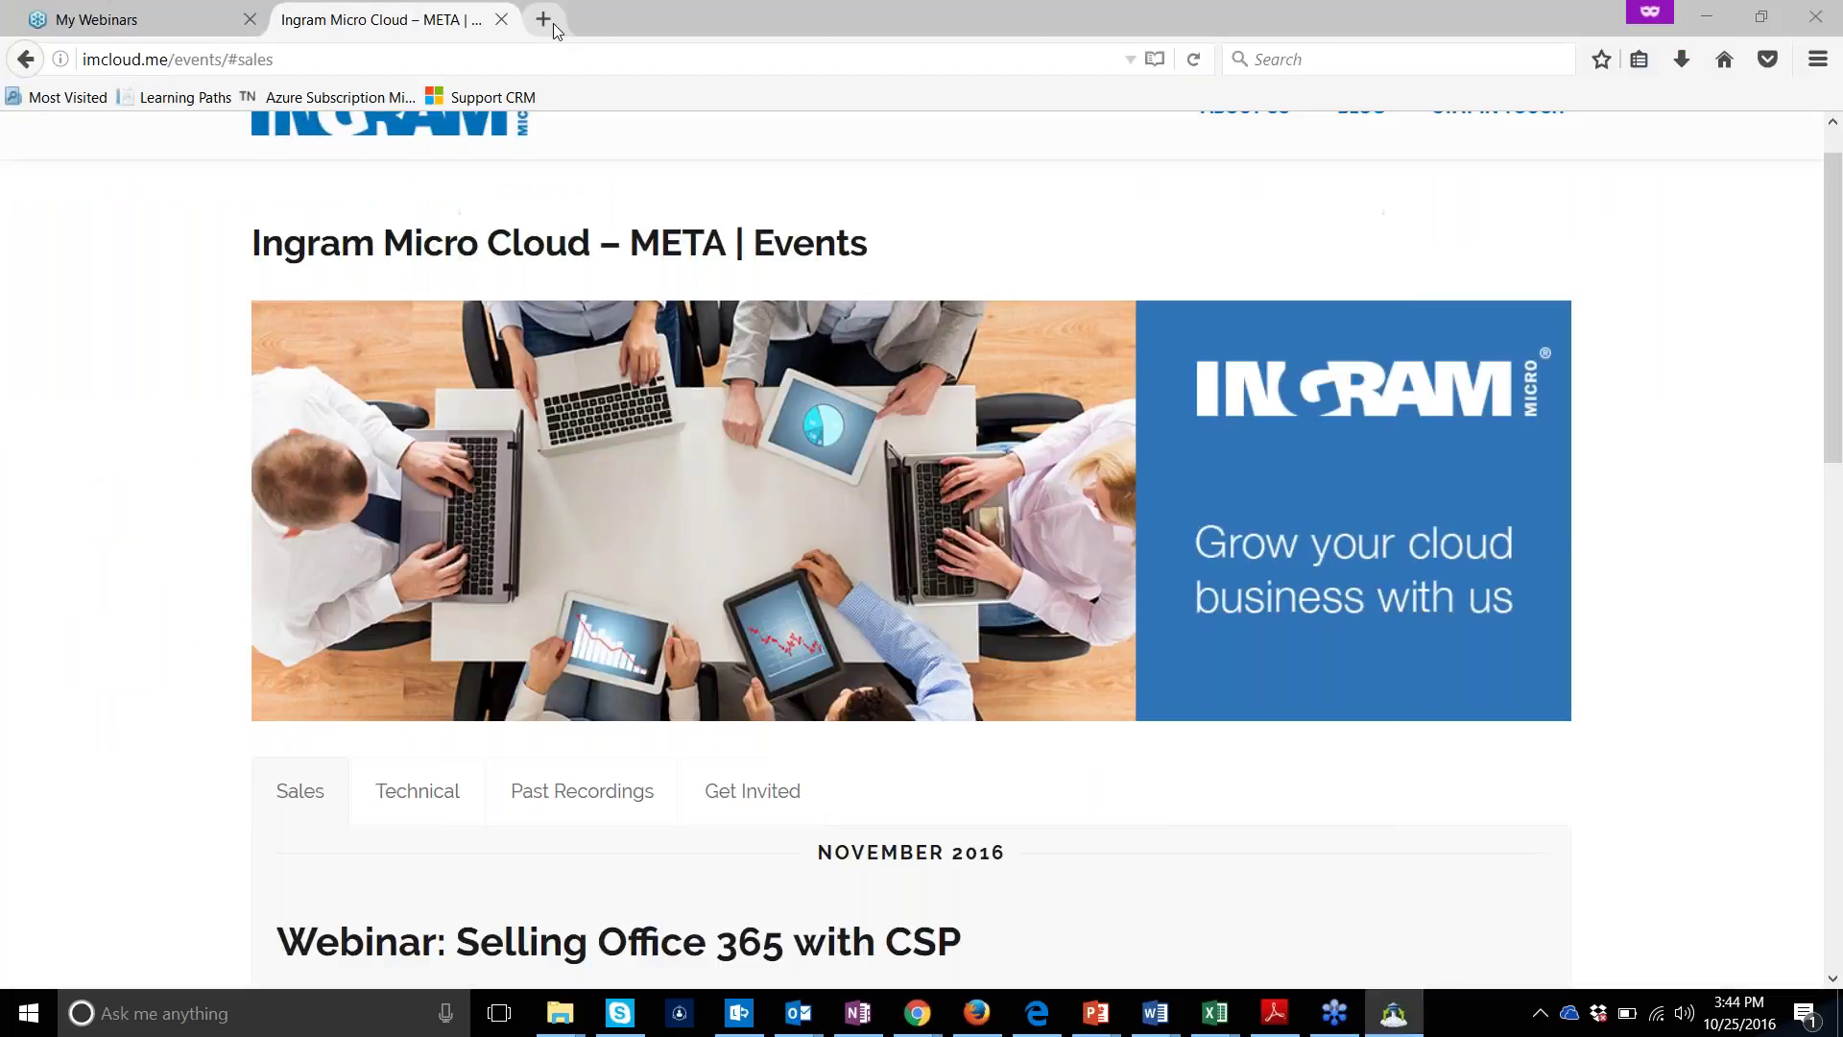
{"action": "left_click", "coordinate": [554, 27]}
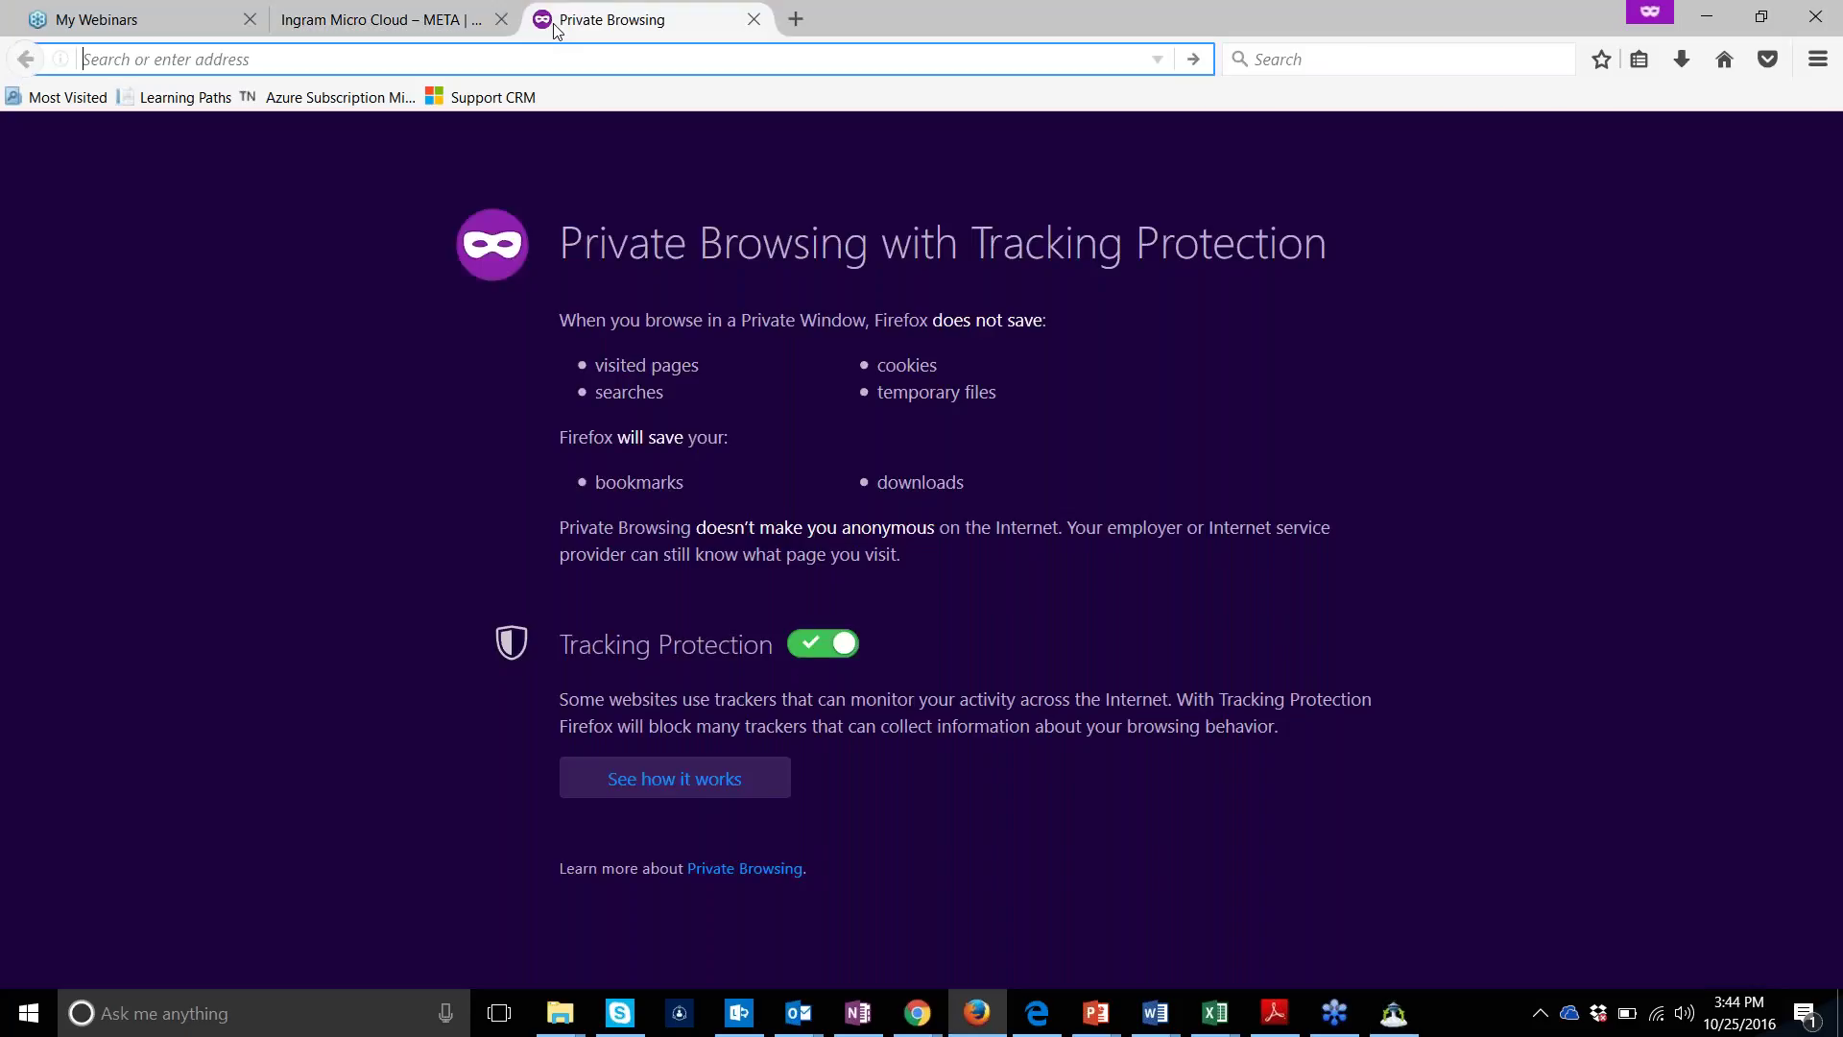
{"action": "type", "text": "b"}
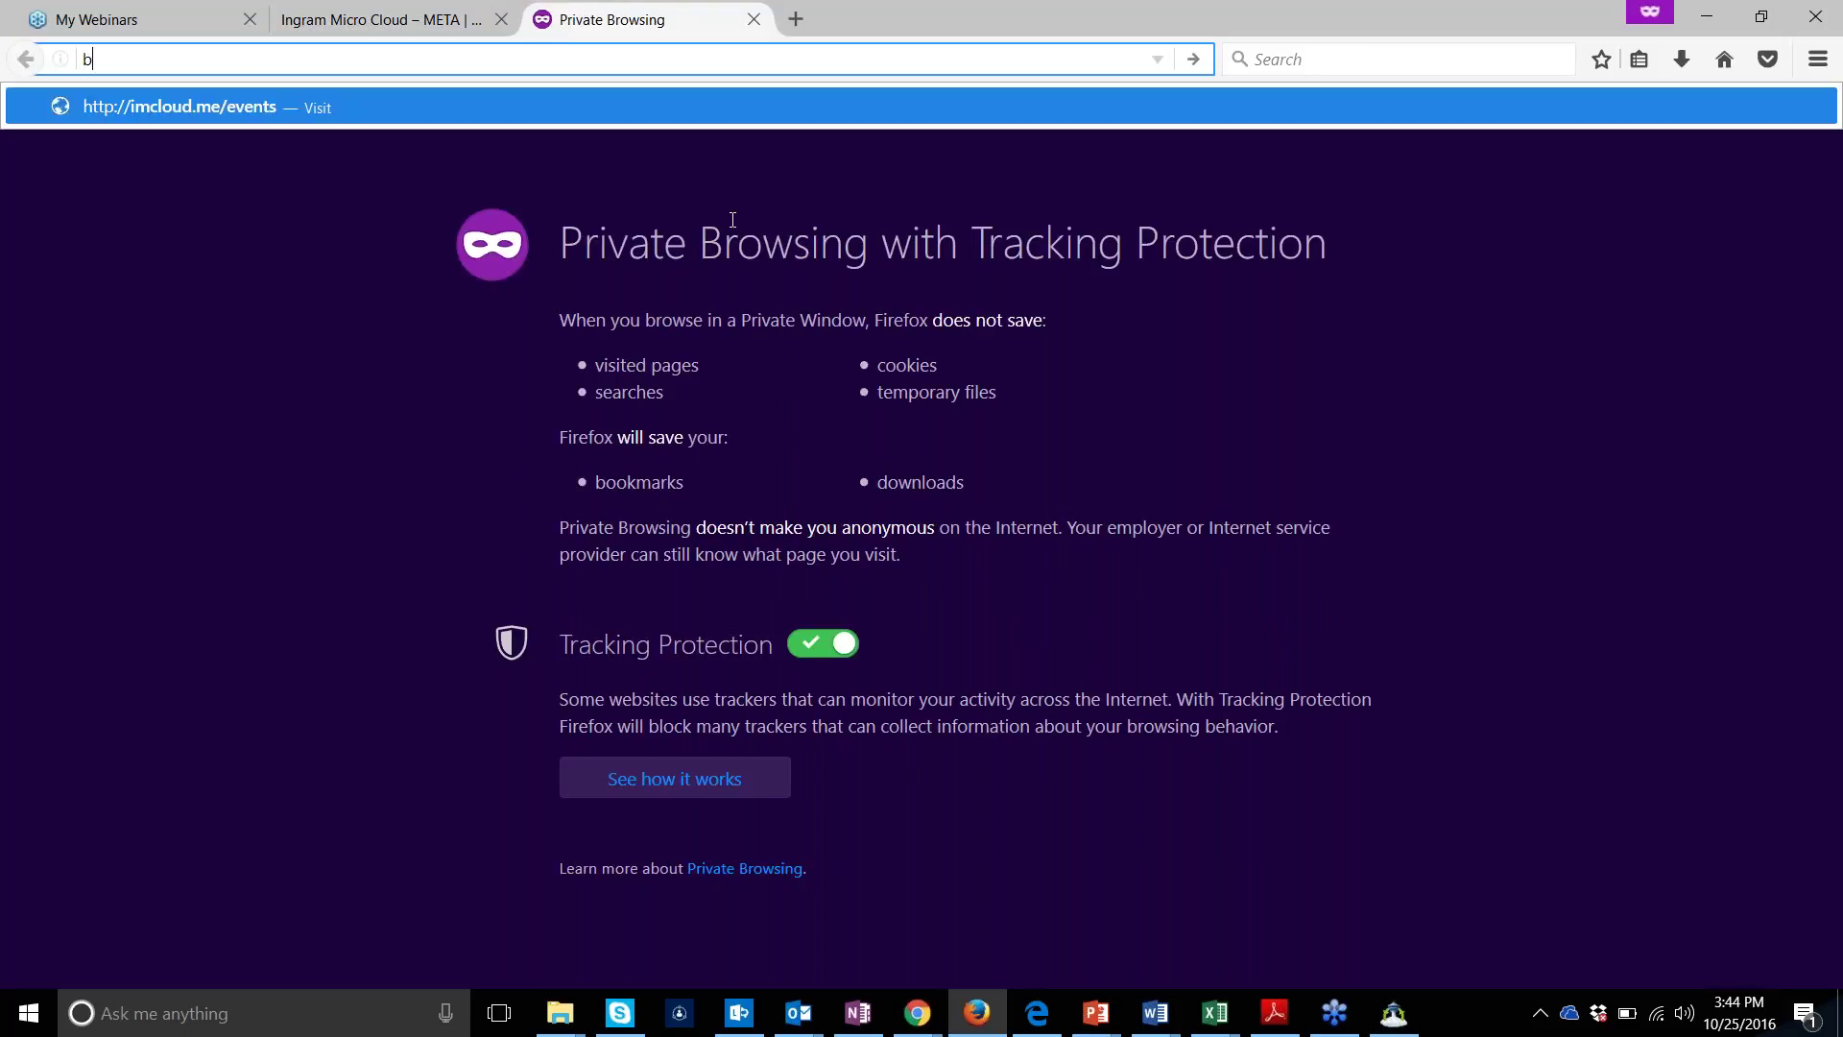
{"action": "type", "text": "aas.acronis.com"}
{"action": "key", "text": "Return"}
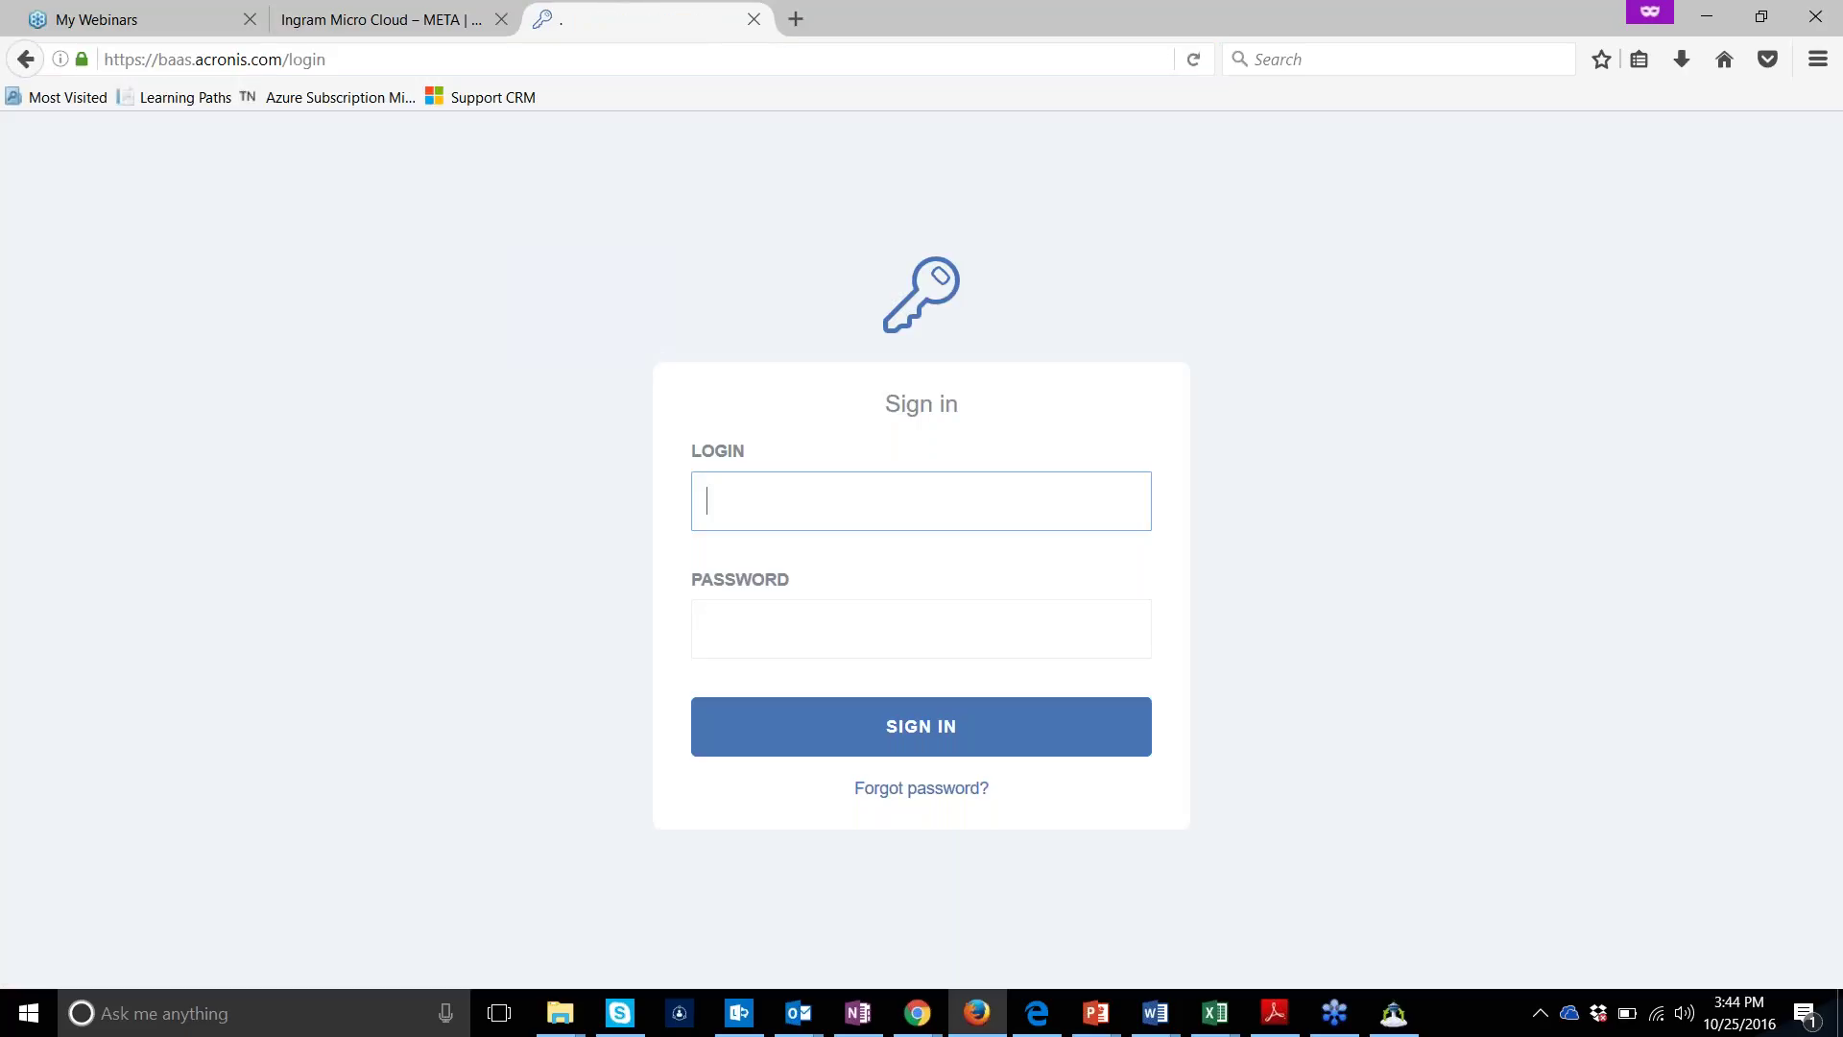
Enter the account login and password to sign in, reaching All devices with DESKTOP-9RS2JHQ
{"action": "type", "text": "user222"}
{"action": "key", "text": "Tab"}
{"action": "type", "text": "•••••••"}
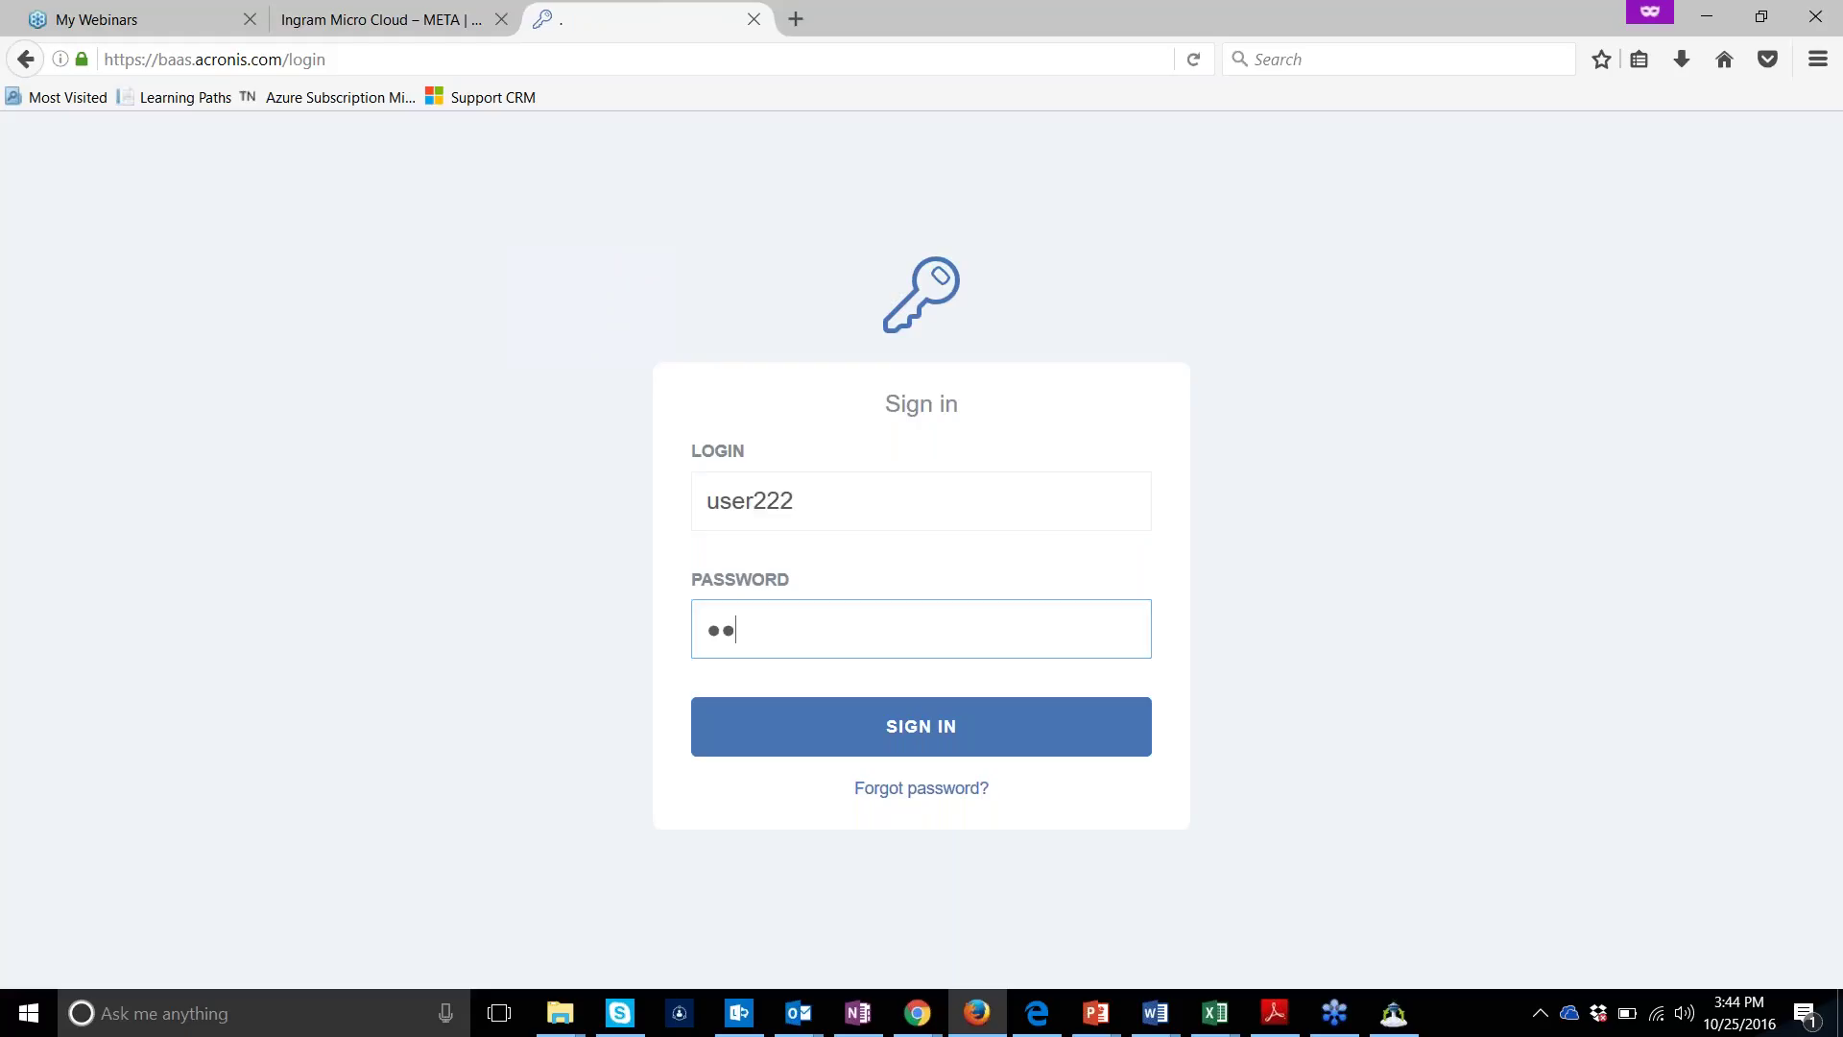
{"action": "type", "text": "•"}
{"action": "left_click", "coordinate": [794, 500]}
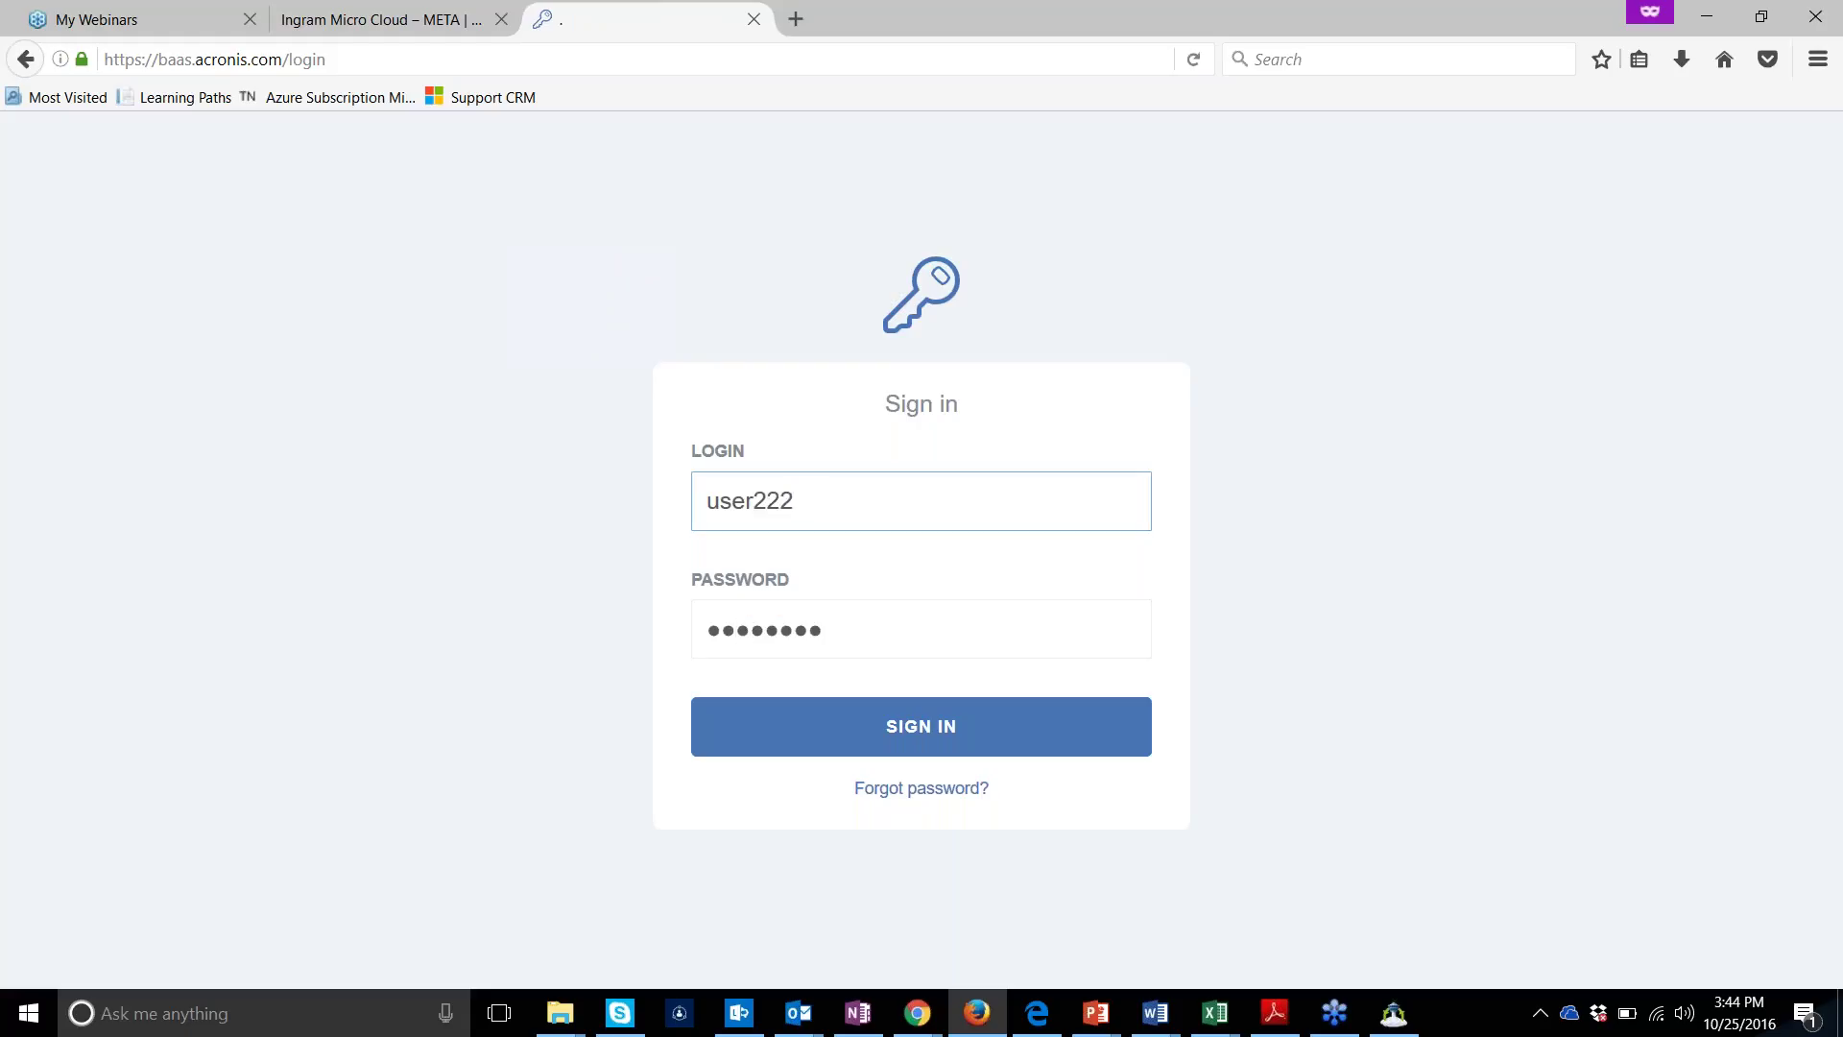
{"action": "key", "text": "Return"}
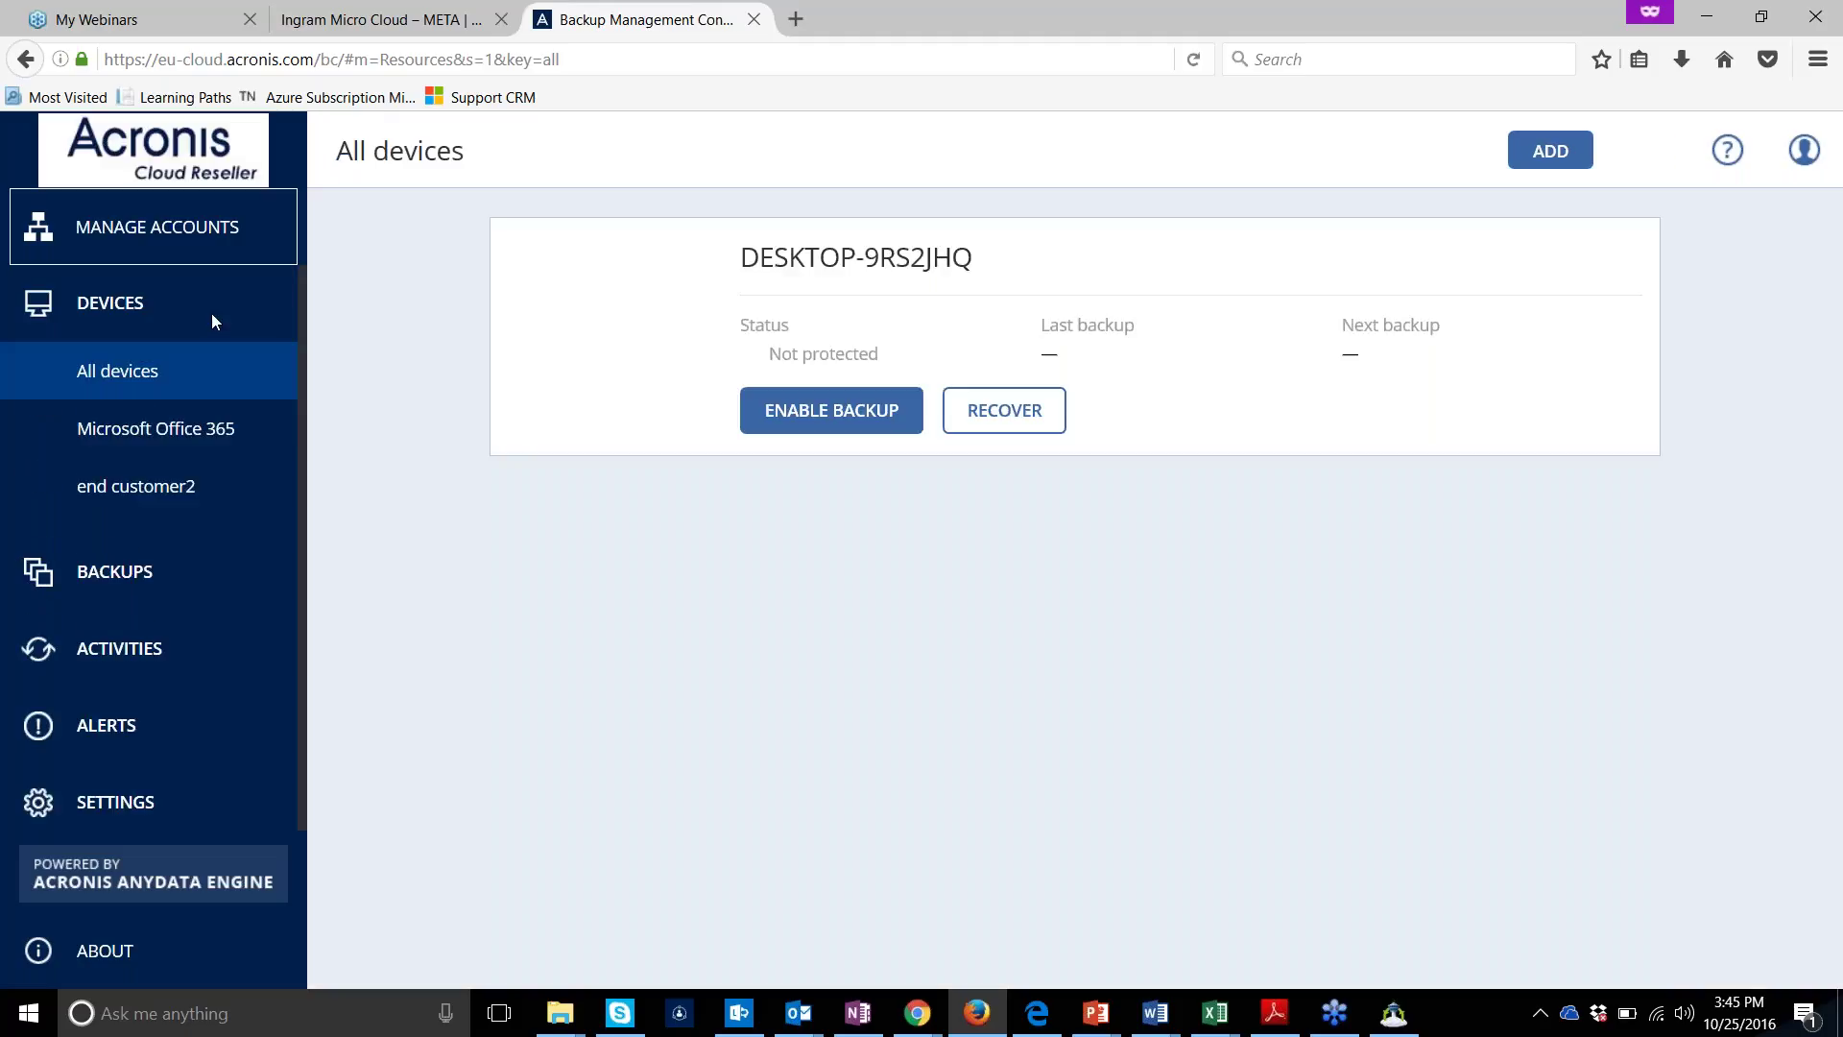
Open the Office 365 global administrator sign-in form, check the installer, and minimize Firefox
{"action": "left_click", "coordinate": [191, 423]}
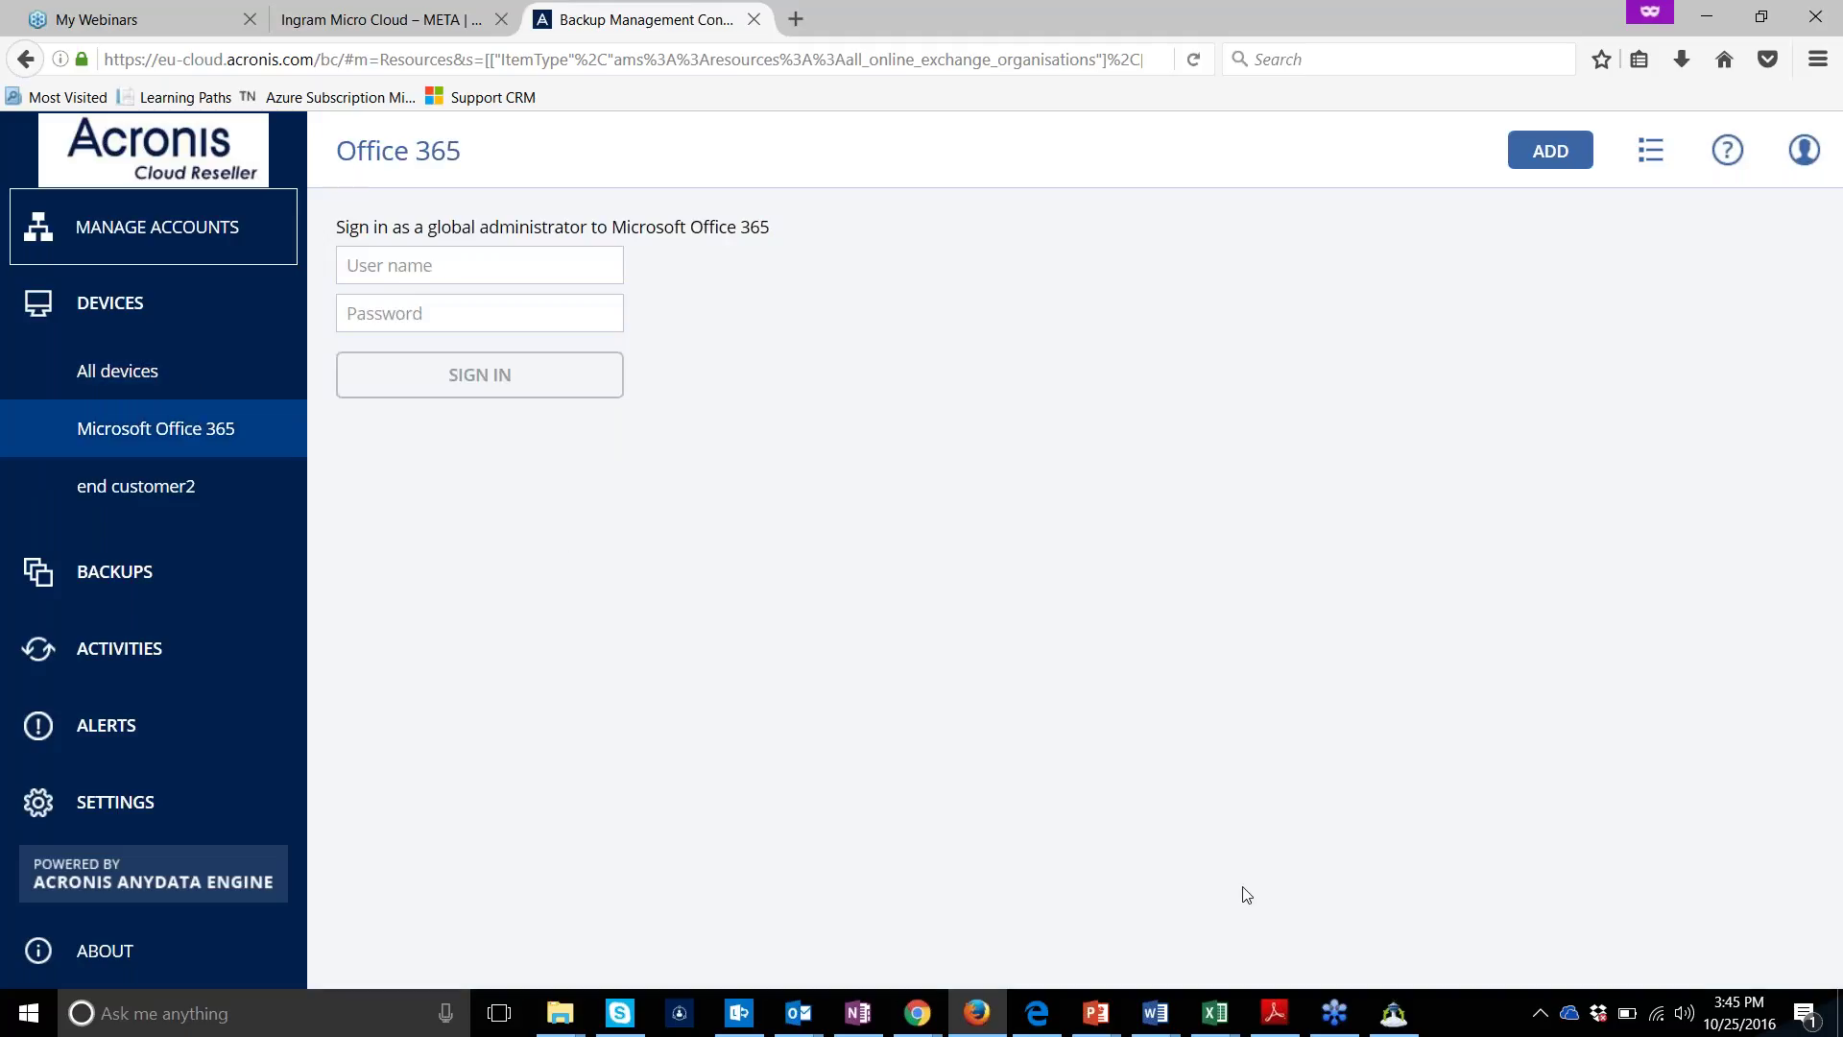
{"action": "left_click", "coordinate": [1397, 1011]}
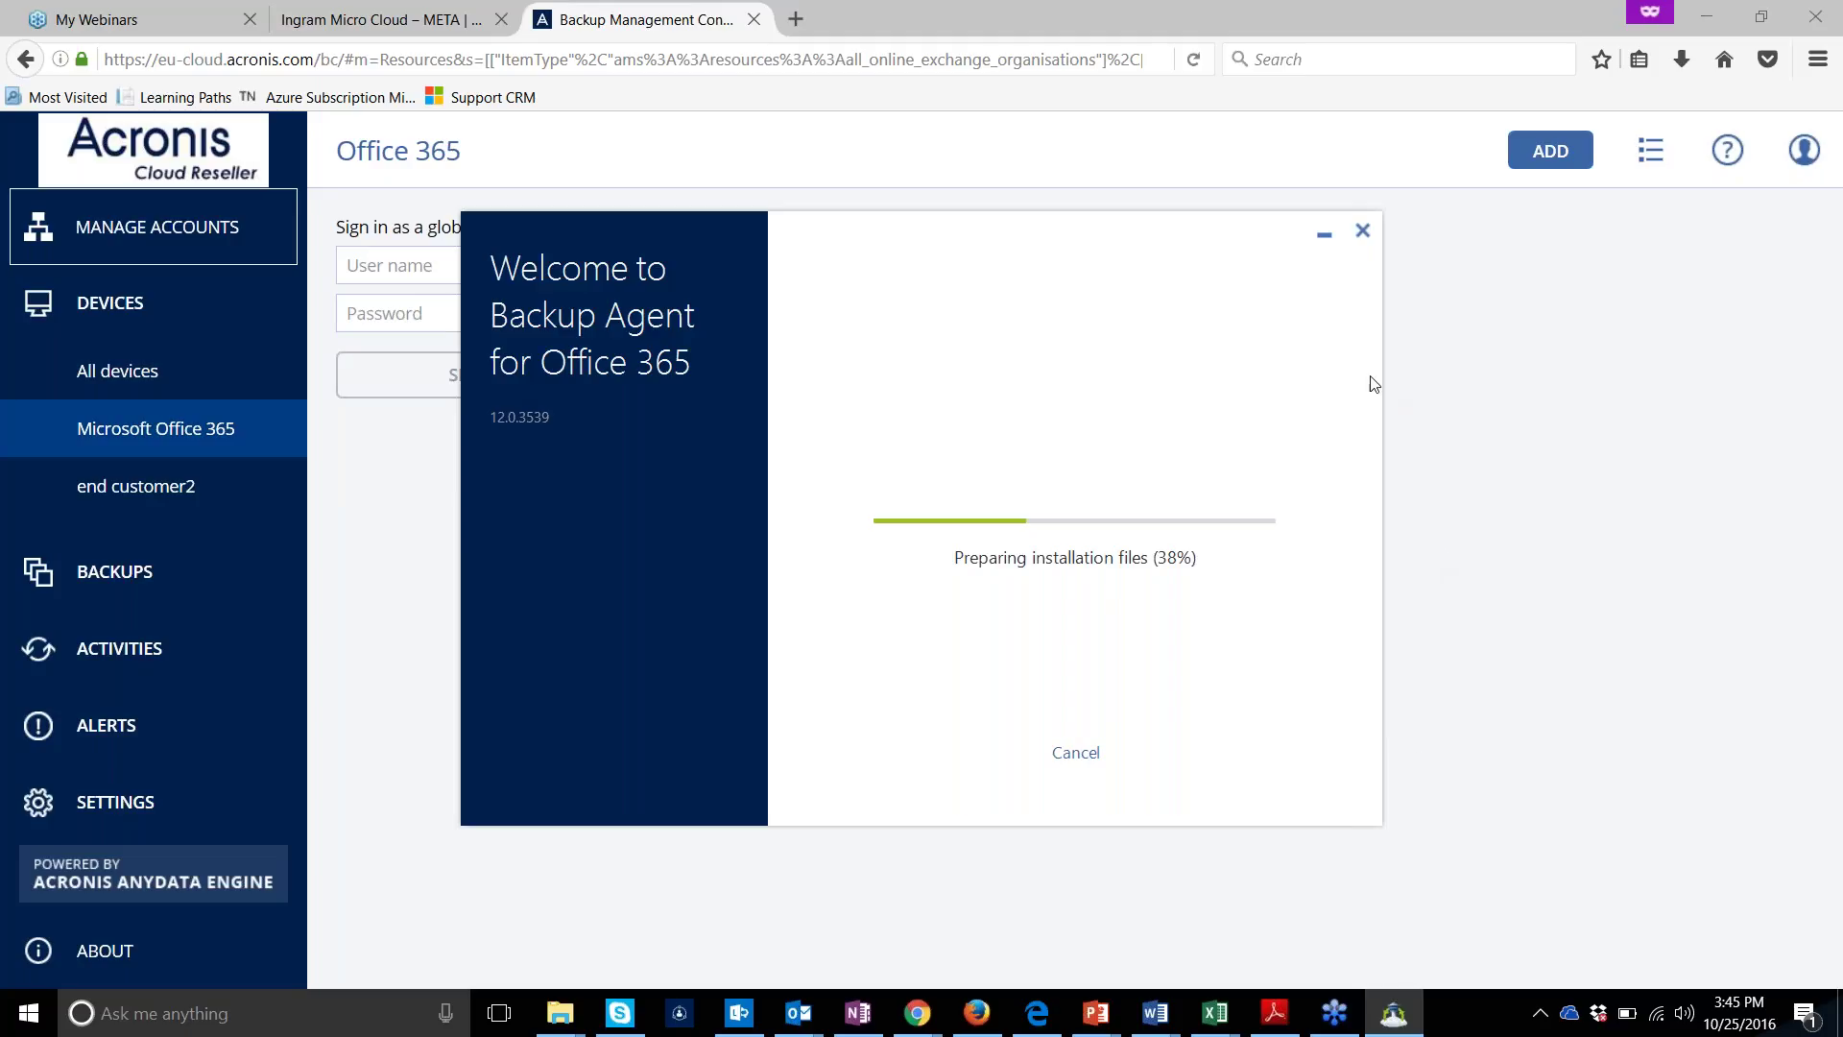
{"action": "left_click", "coordinate": [1321, 241]}
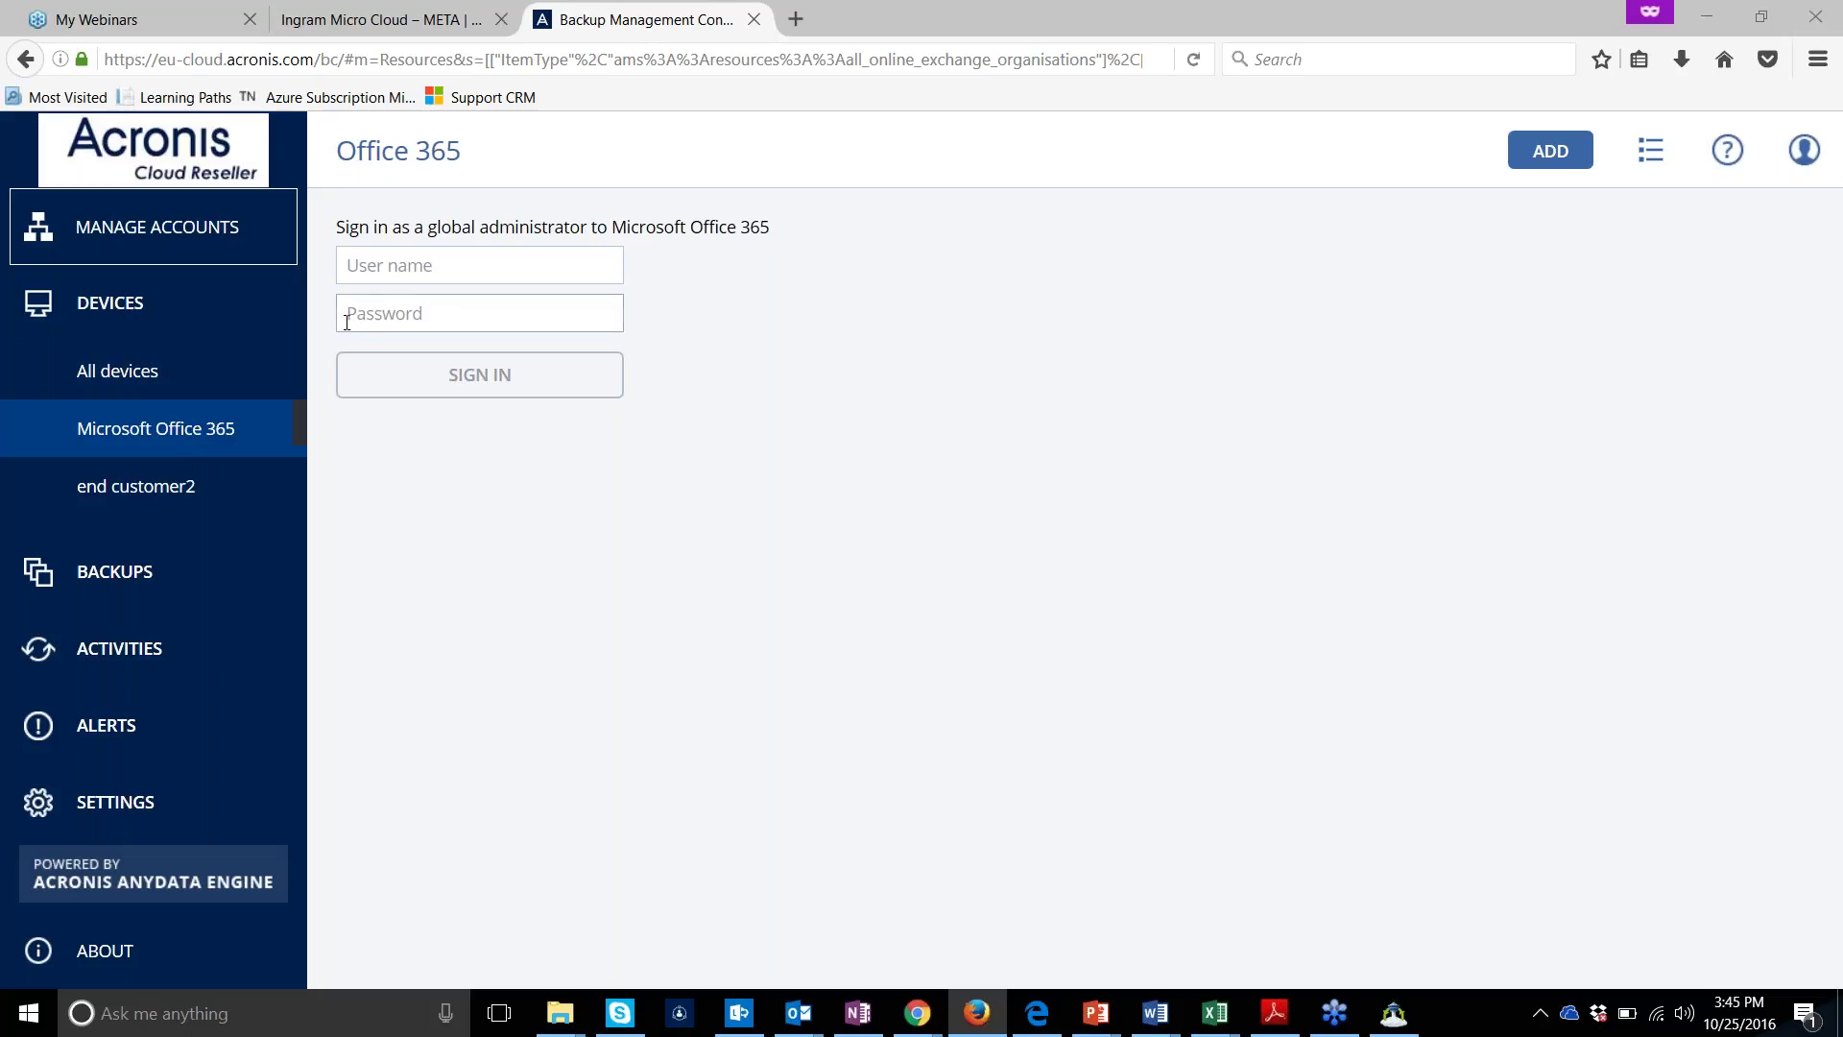
{"action": "left_click", "coordinate": [433, 265]}
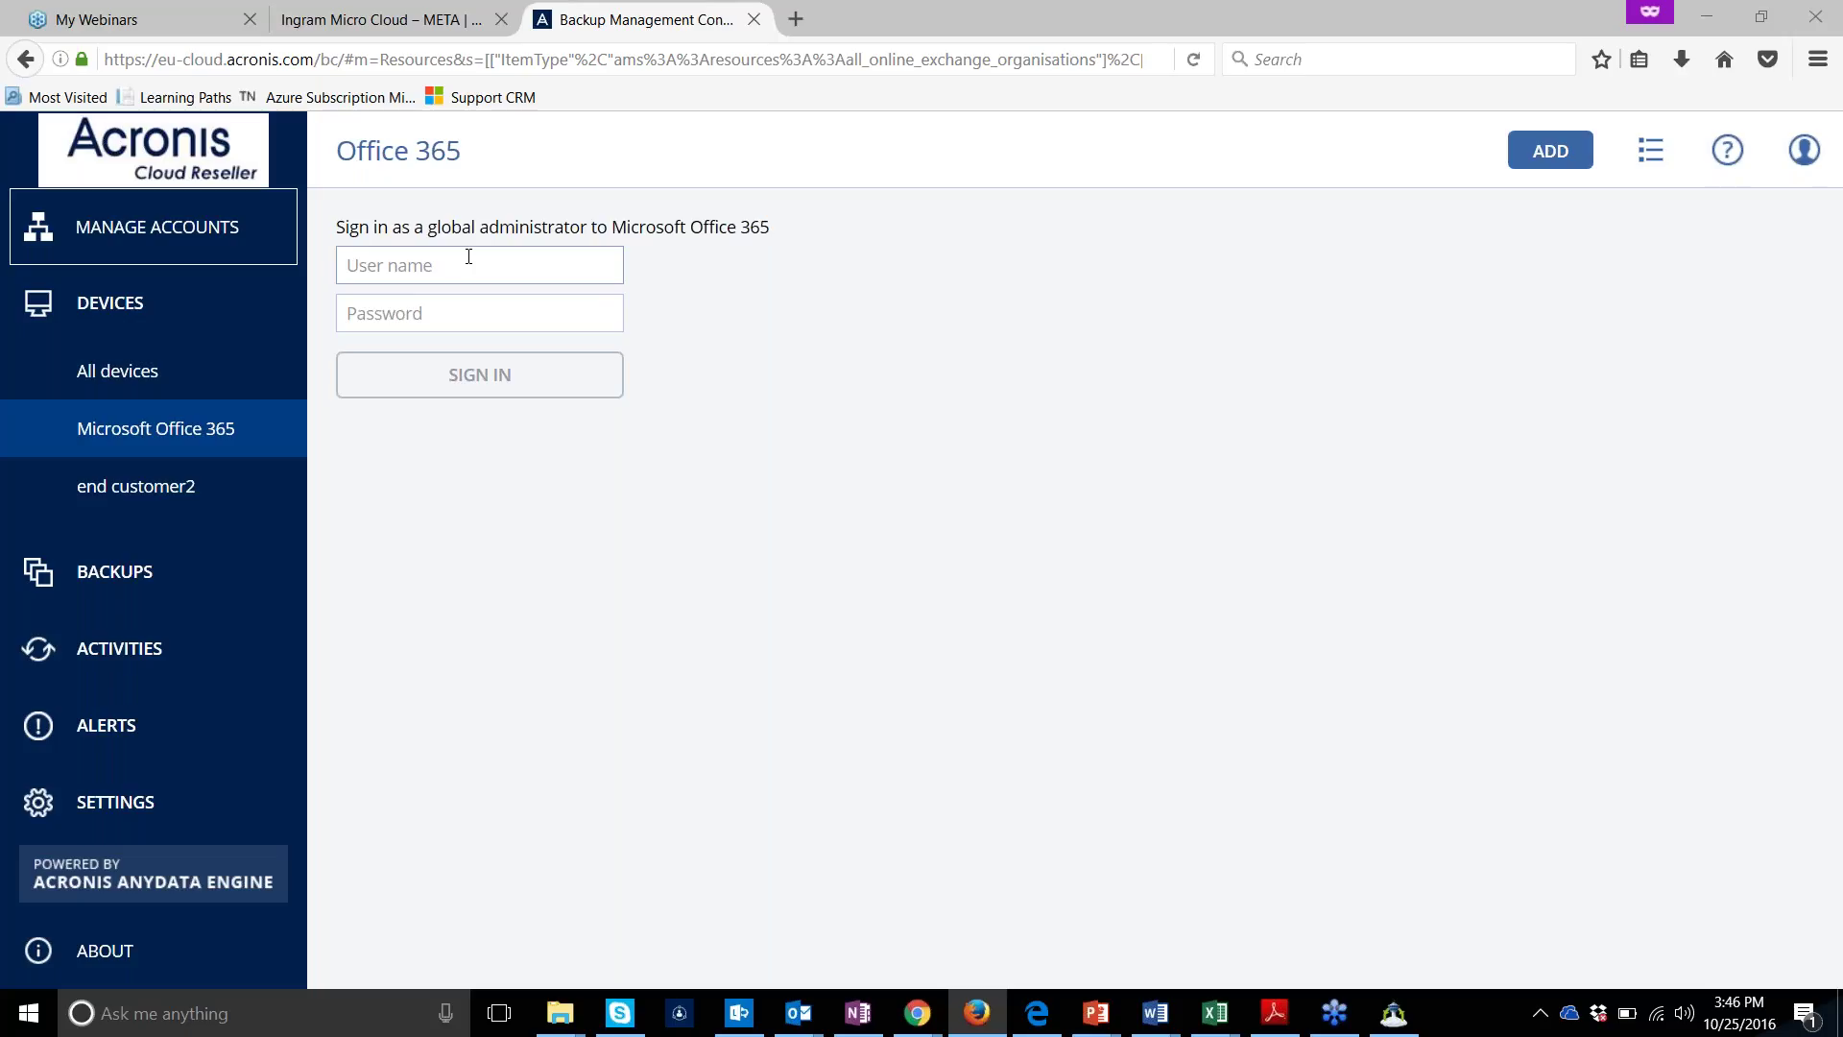
{"action": "left_click", "coordinate": [469, 256]}
{"action": "left_click", "coordinate": [1046, 7]}
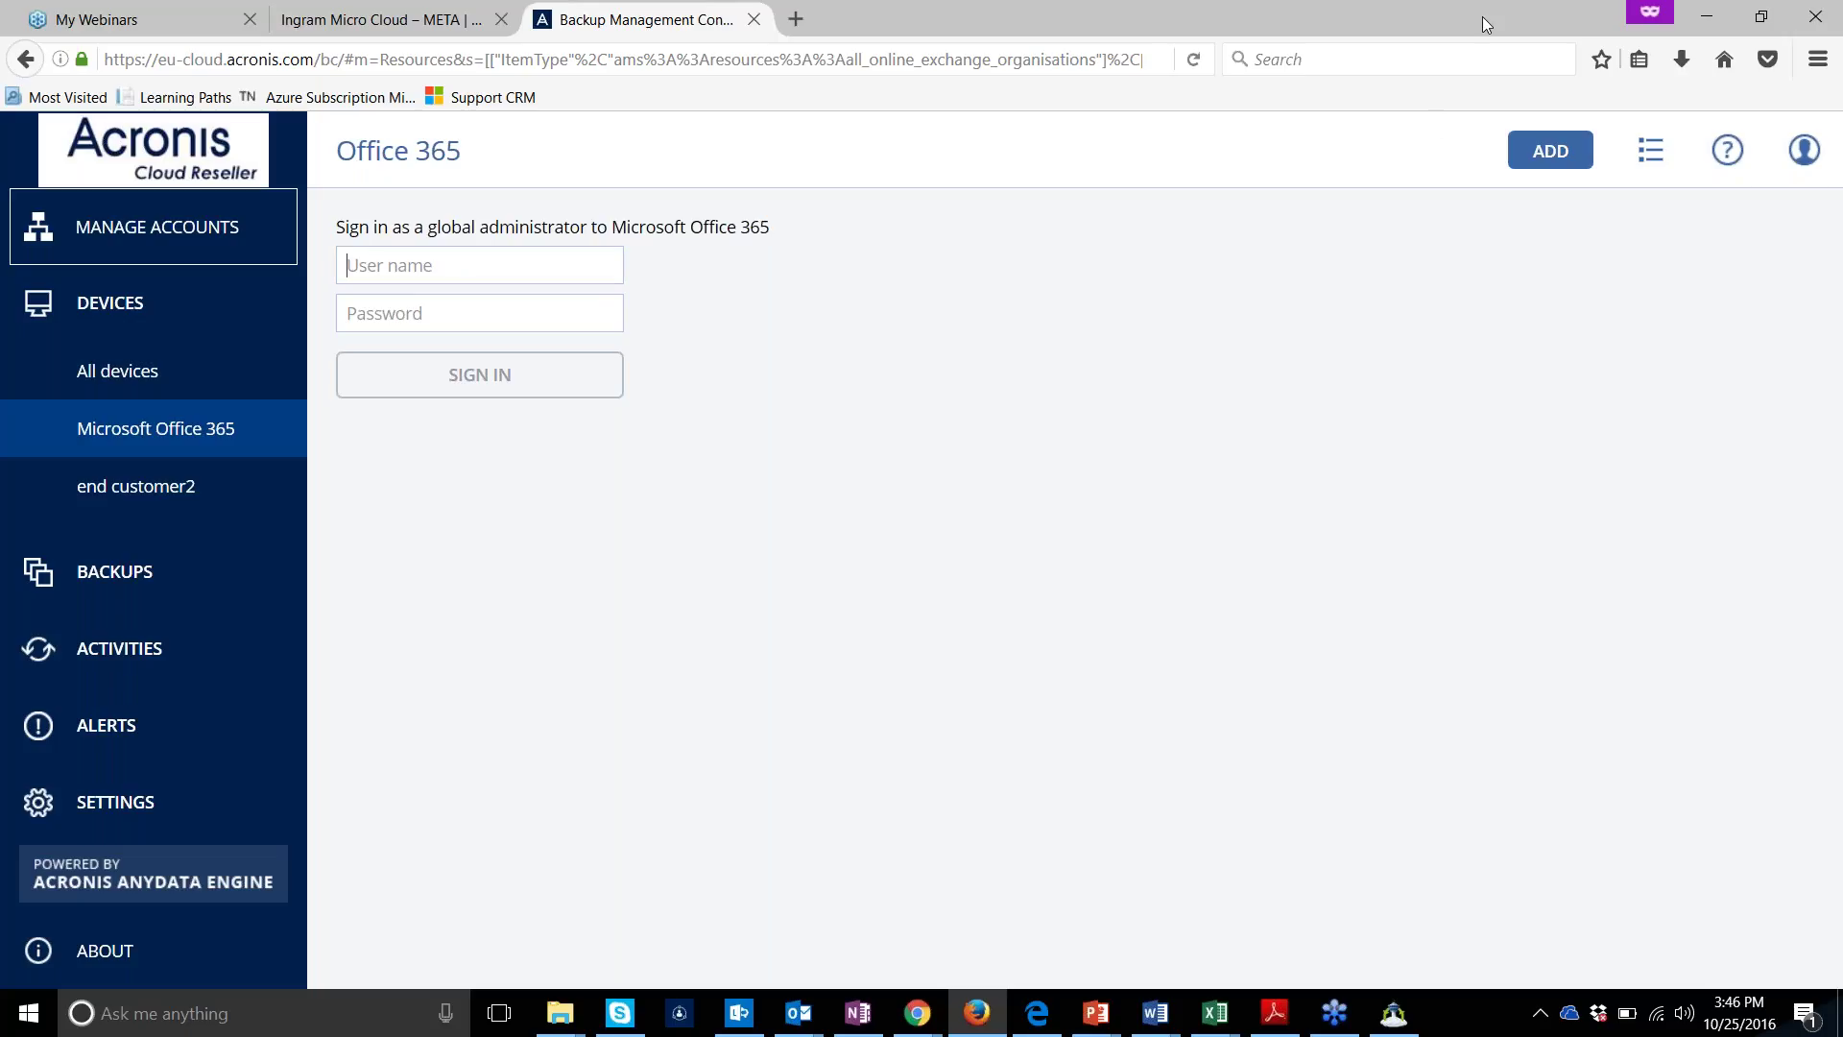
{"action": "left_click", "coordinate": [1708, 15]}
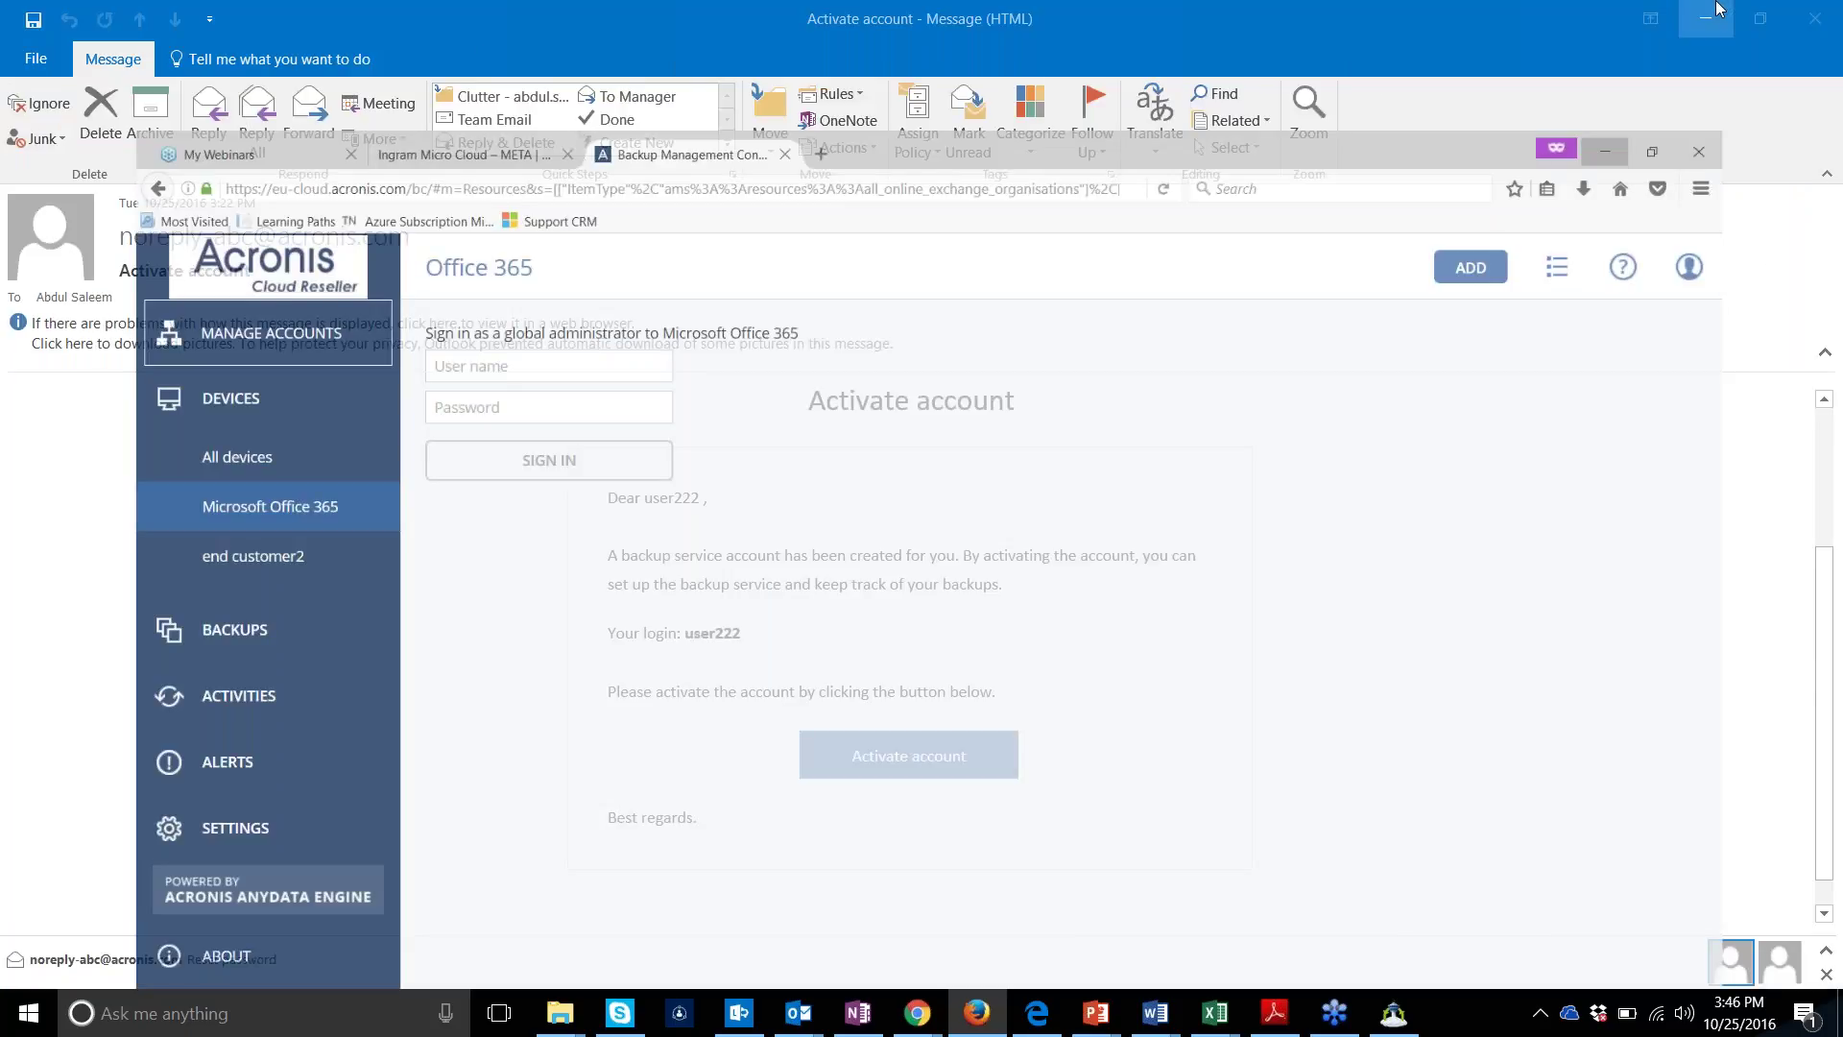
Minimize the Activate account message and Outlook, then open a new Chrome tab
{"action": "left_click", "coordinate": [1718, 7]}
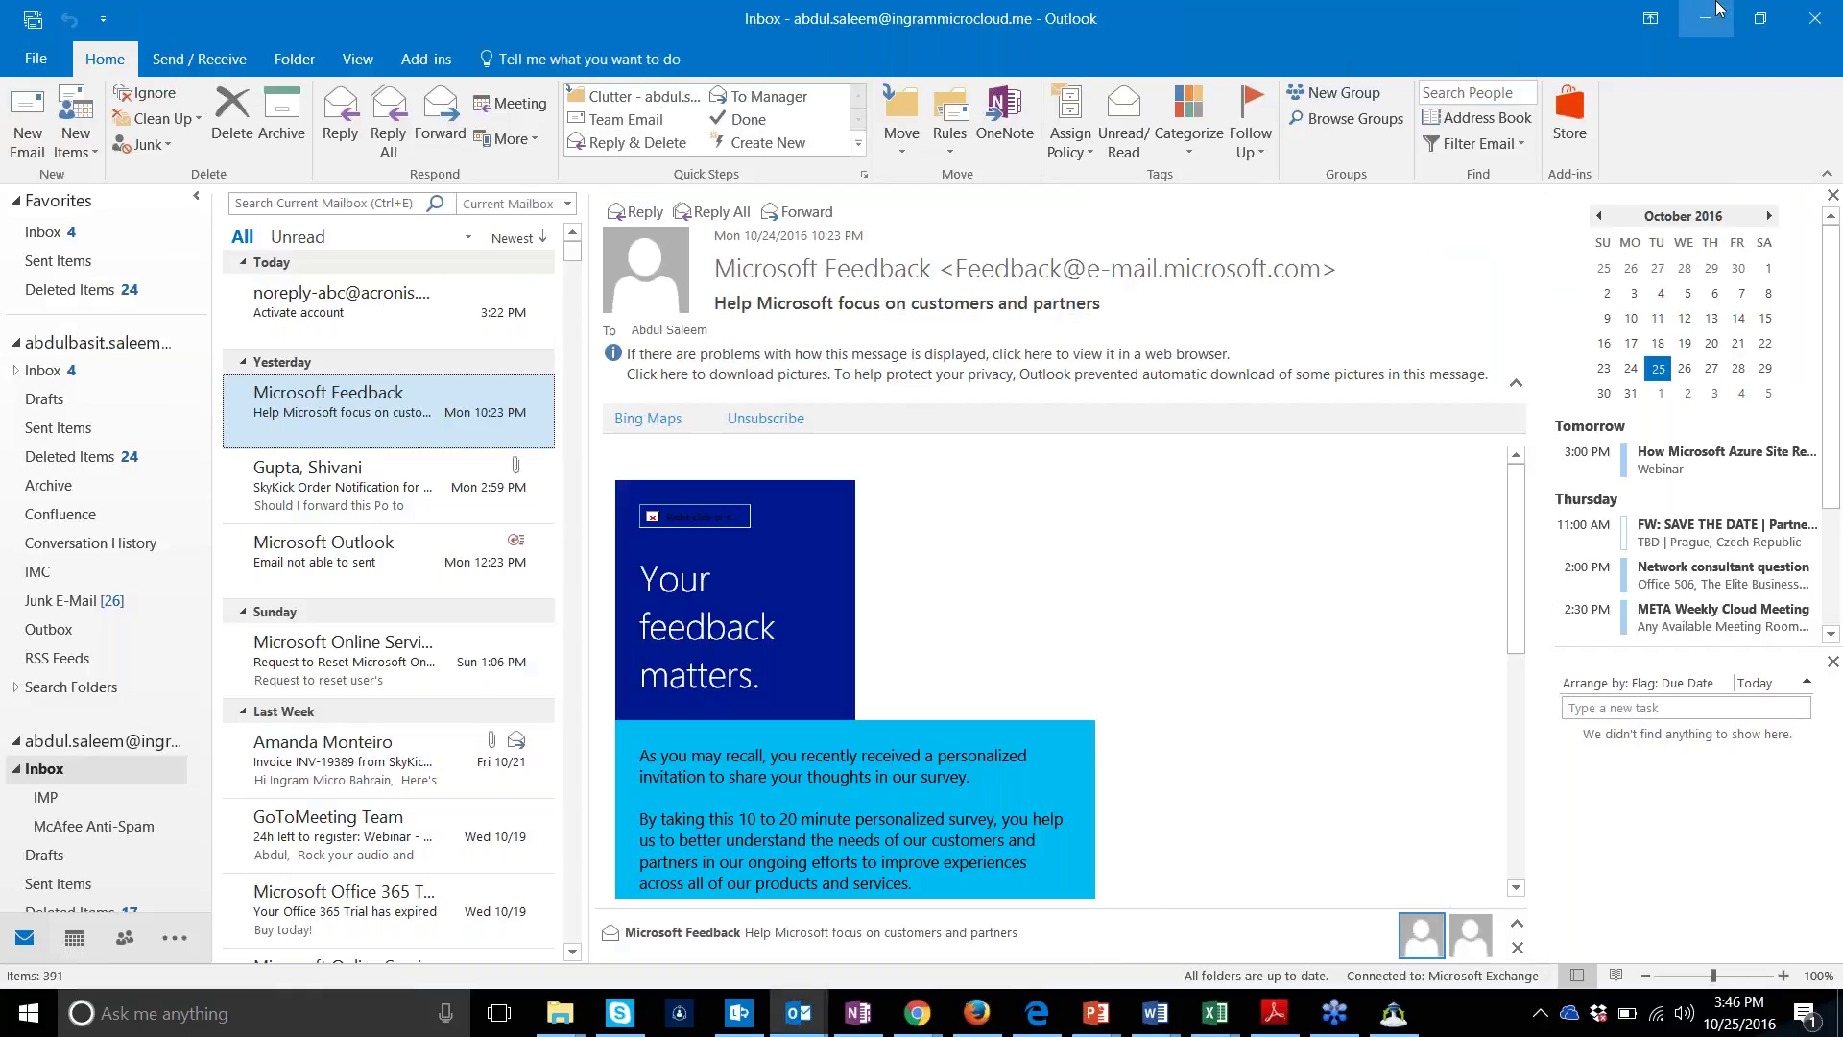
{"action": "left_click", "coordinate": [1717, 12]}
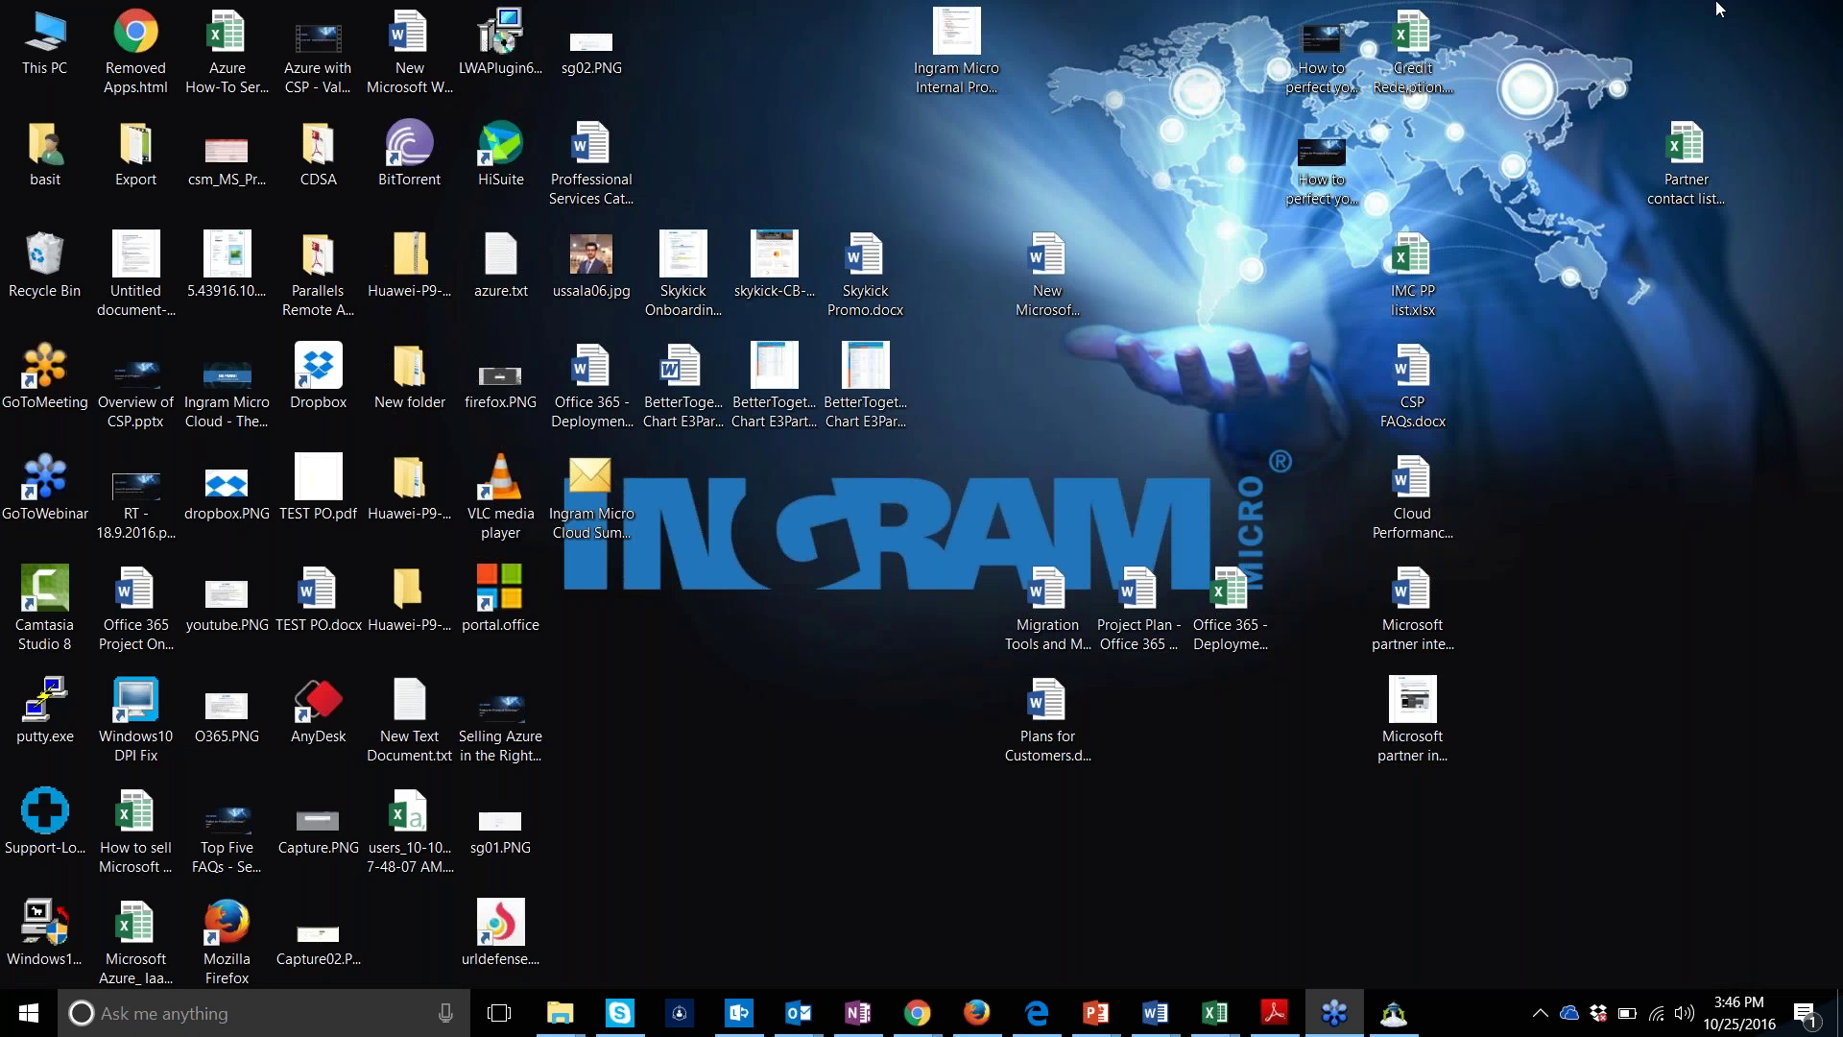
{"action": "mouse_move", "coordinate": [917, 1013]}
{"action": "mouse_move", "coordinate": [1035, 941]}
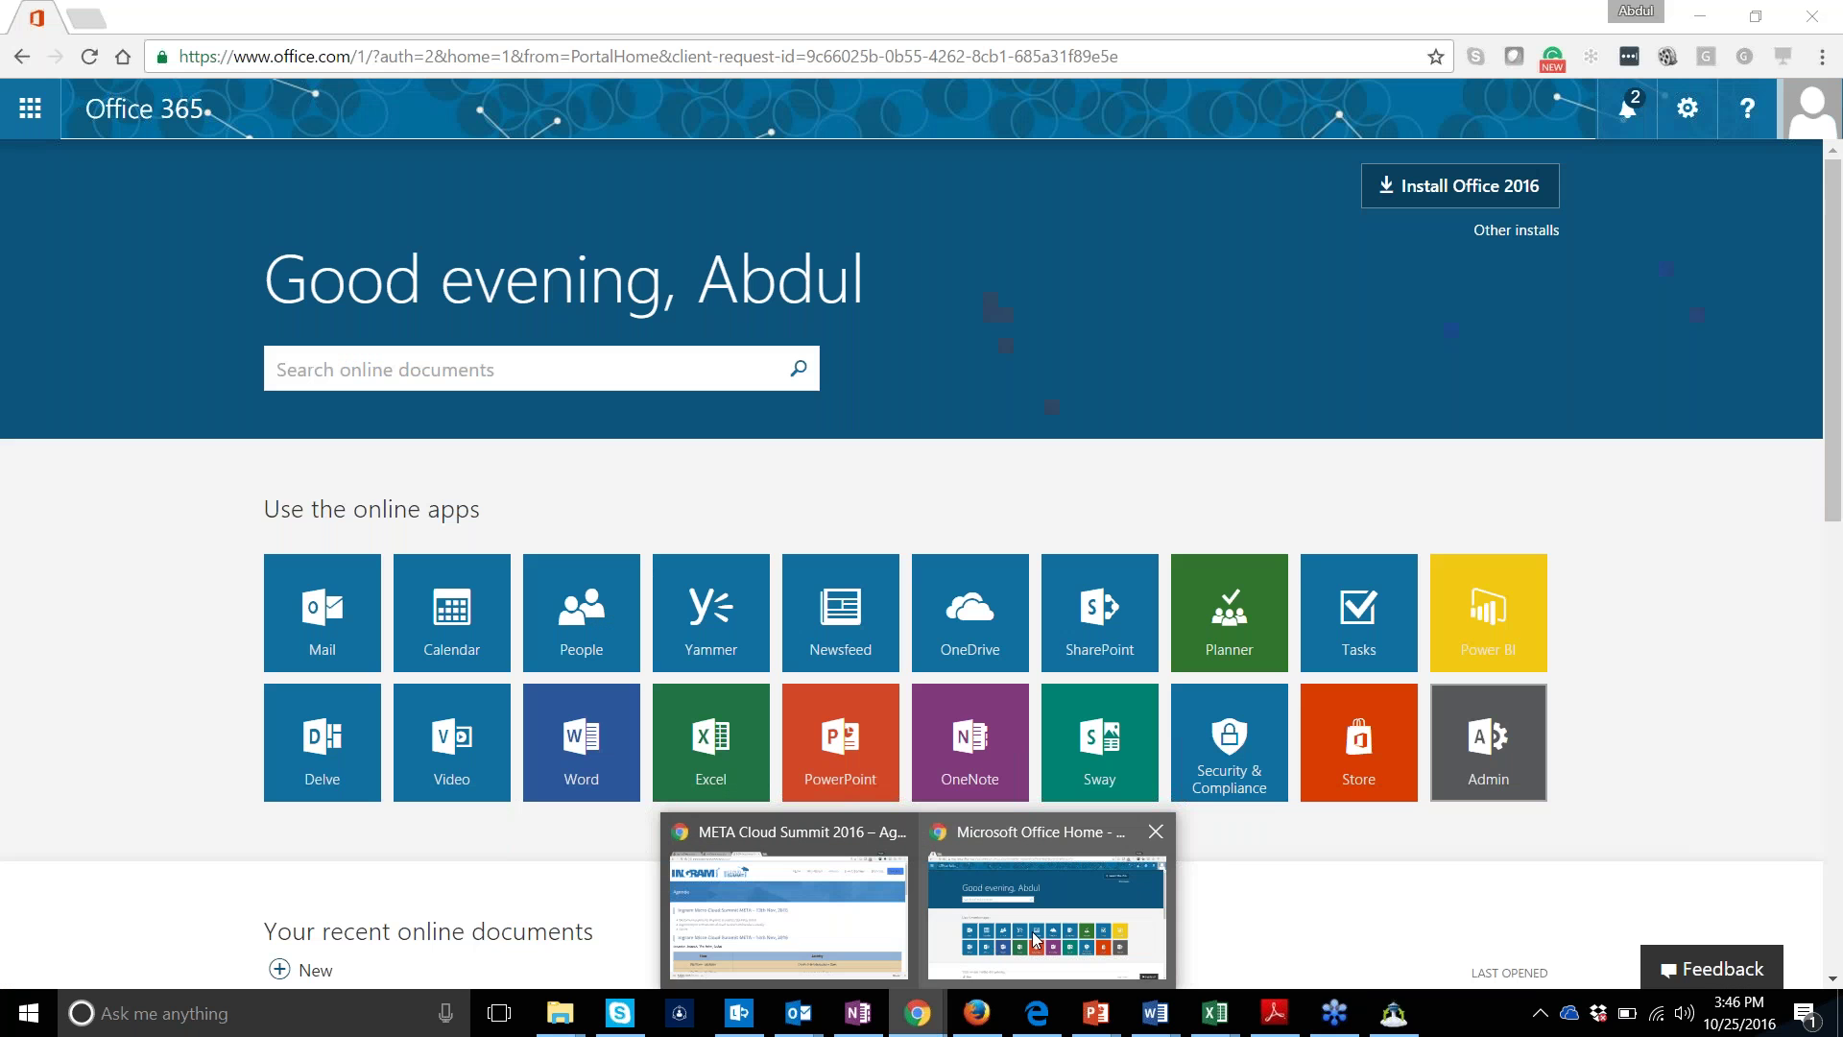
{"action": "mouse_move", "coordinate": [832, 917]}
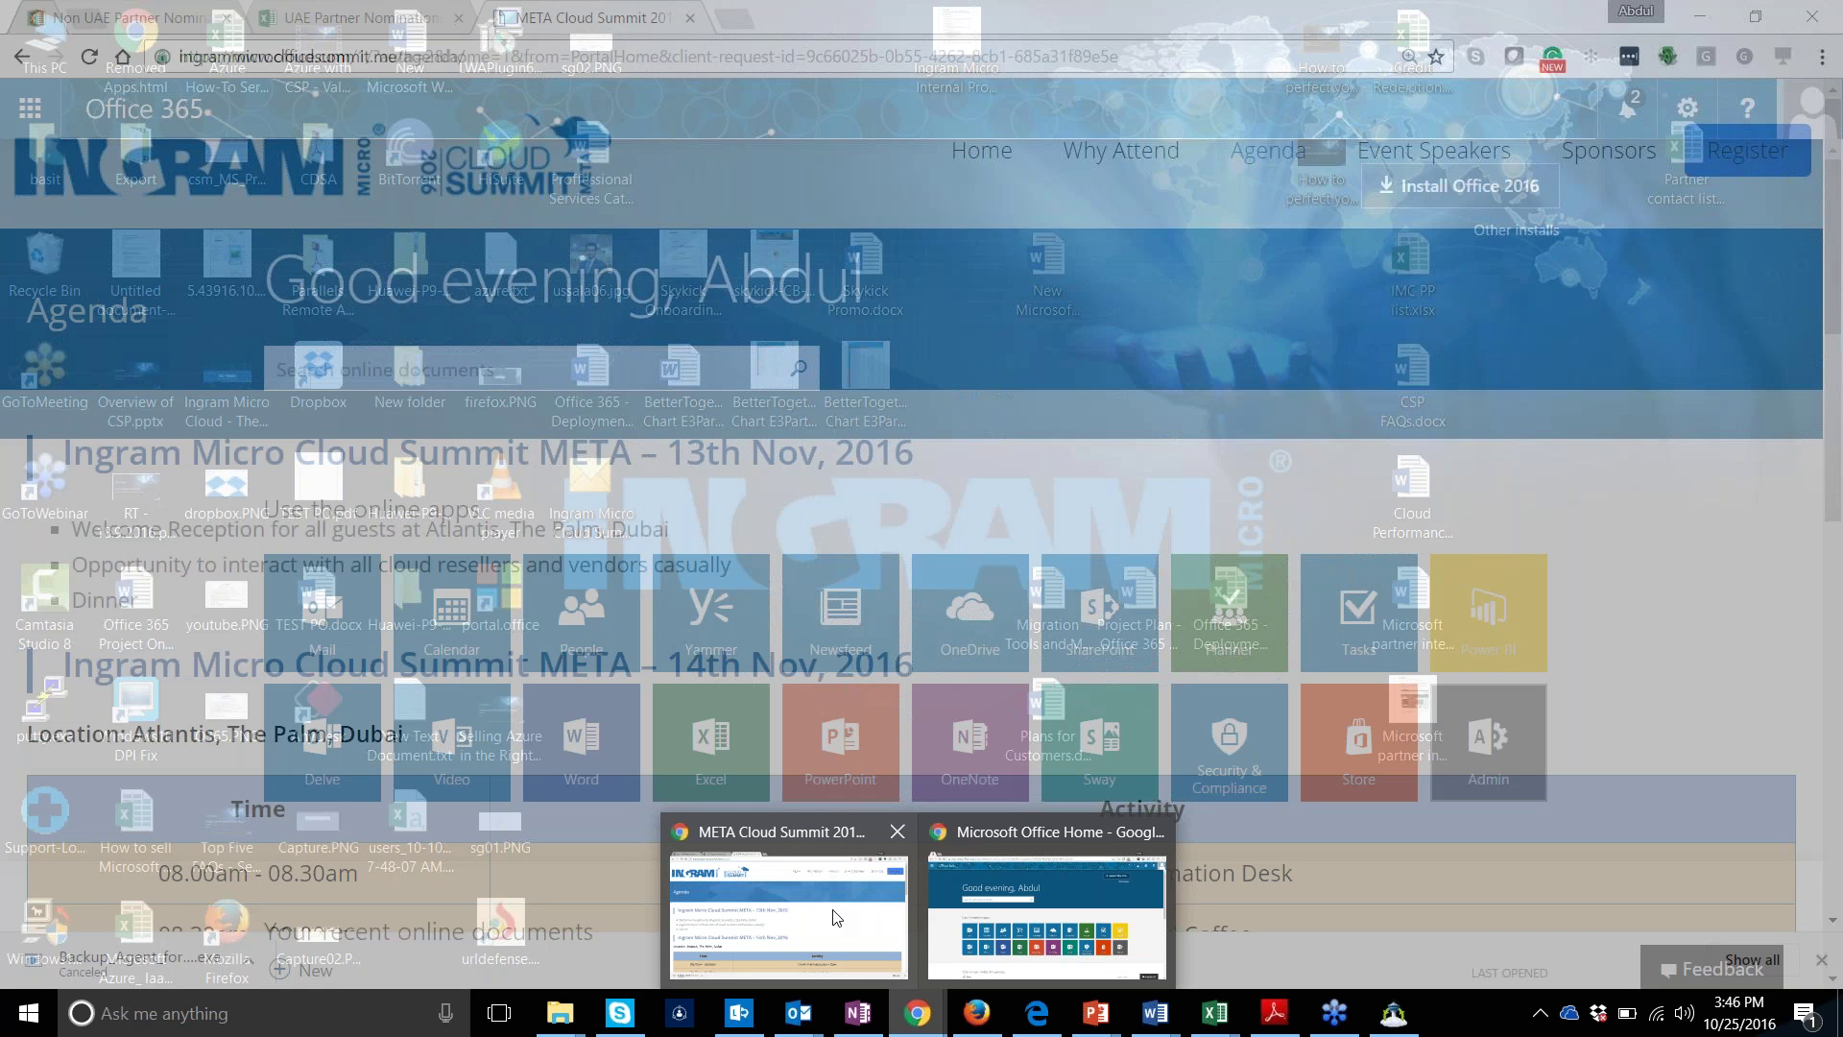
{"action": "key", "text": "ctrl+t"}
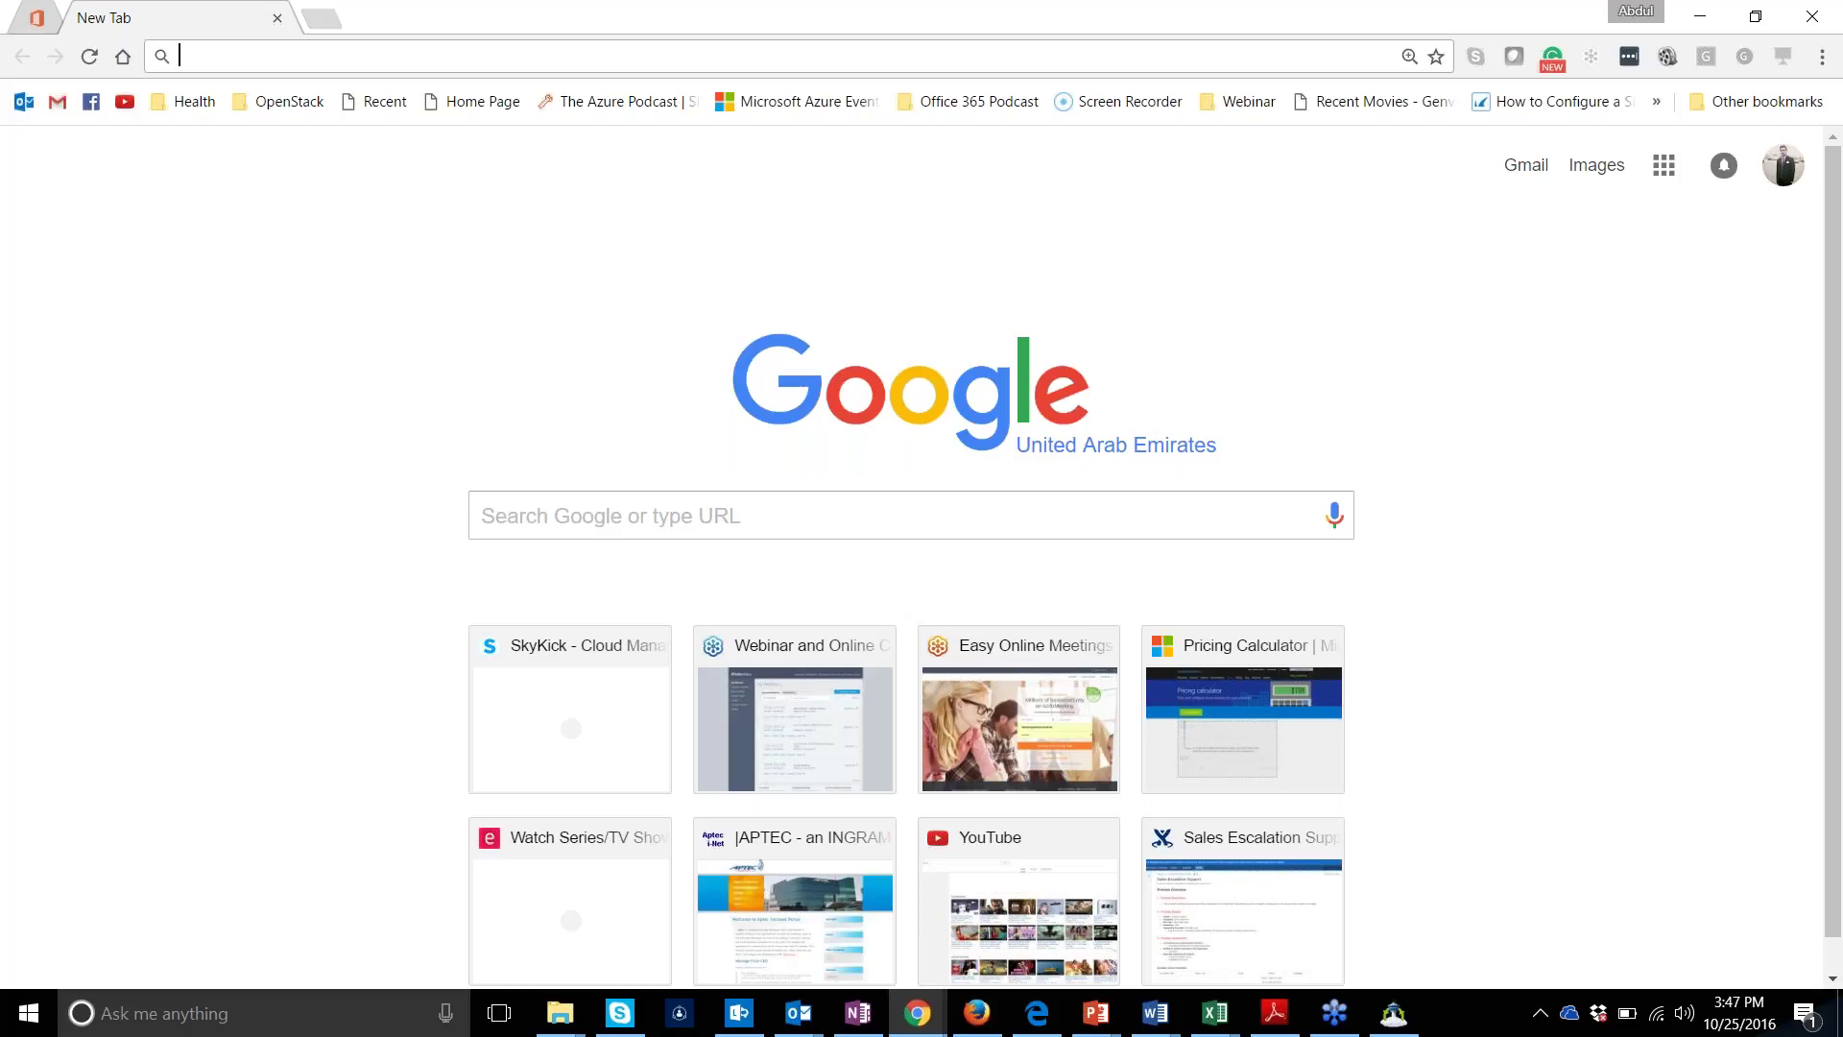
Load the baas.acronis.com console in the new Chrome tab
{"action": "left_click", "coordinate": [975, 1014]}
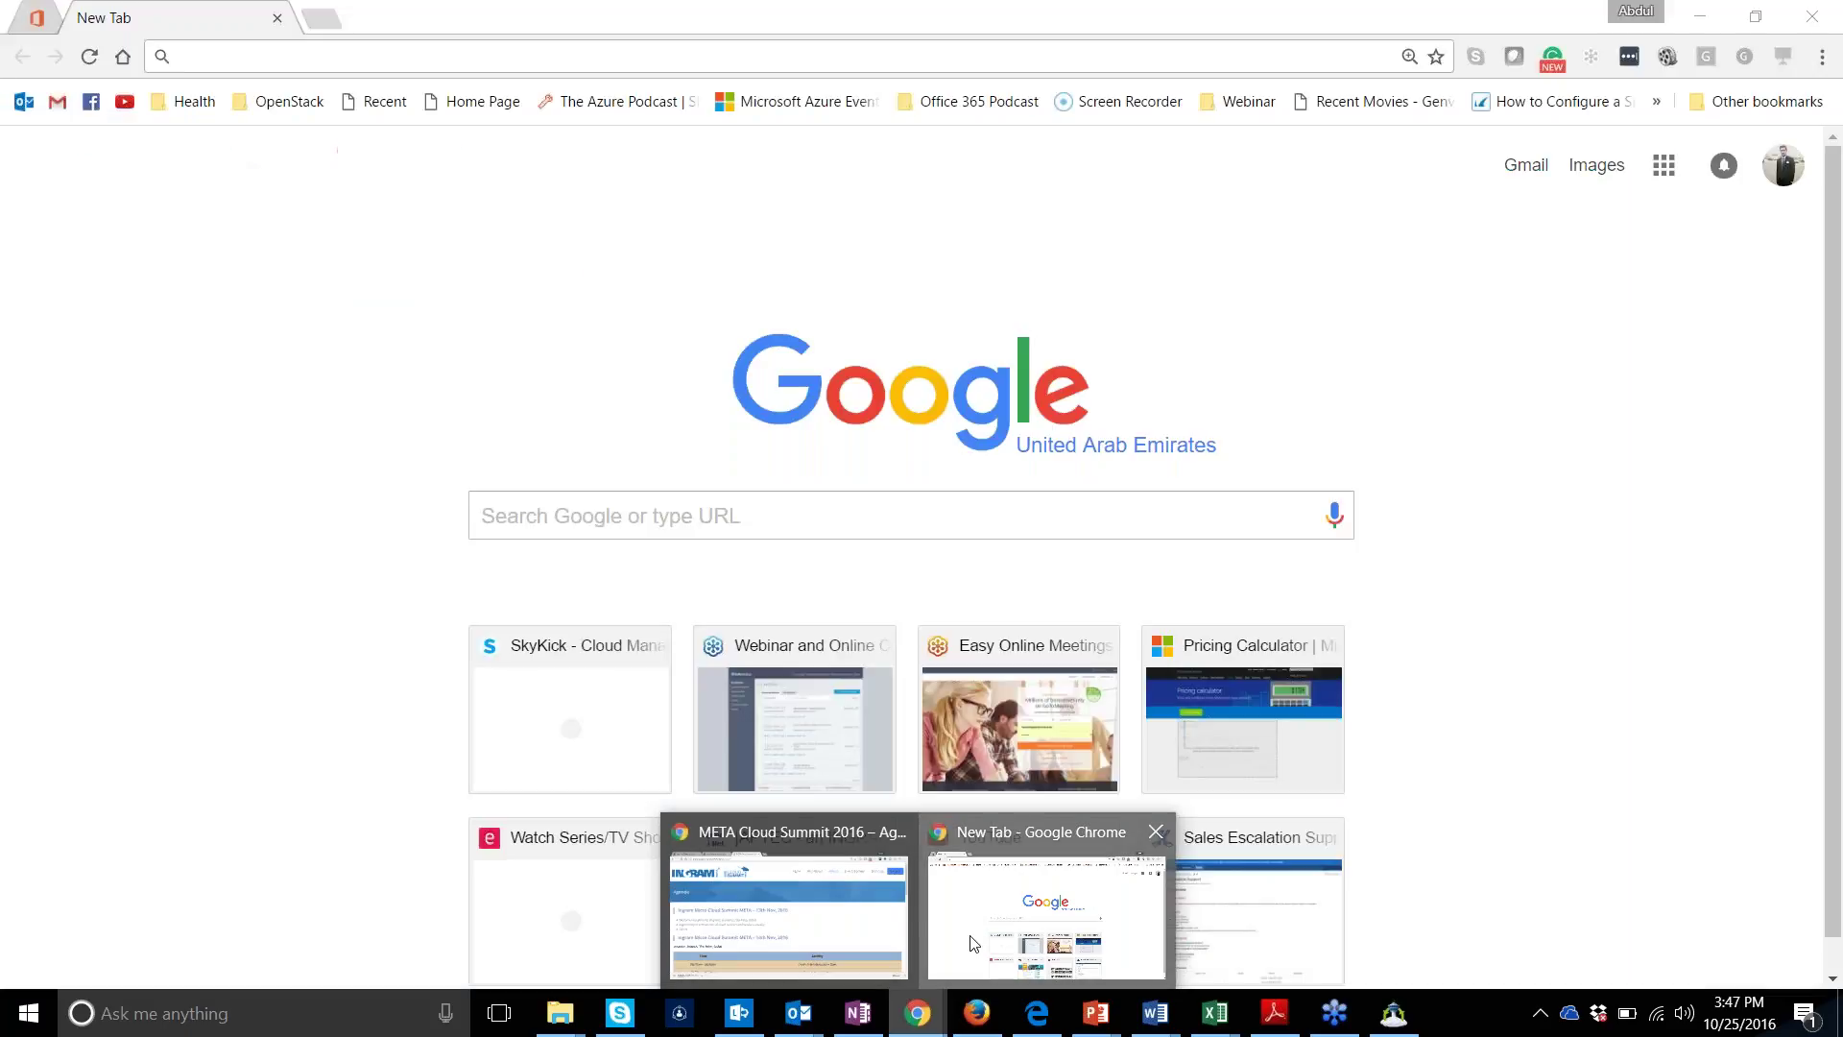
{"action": "left_click", "coordinate": [974, 944]}
{"action": "type", "text": "b"}
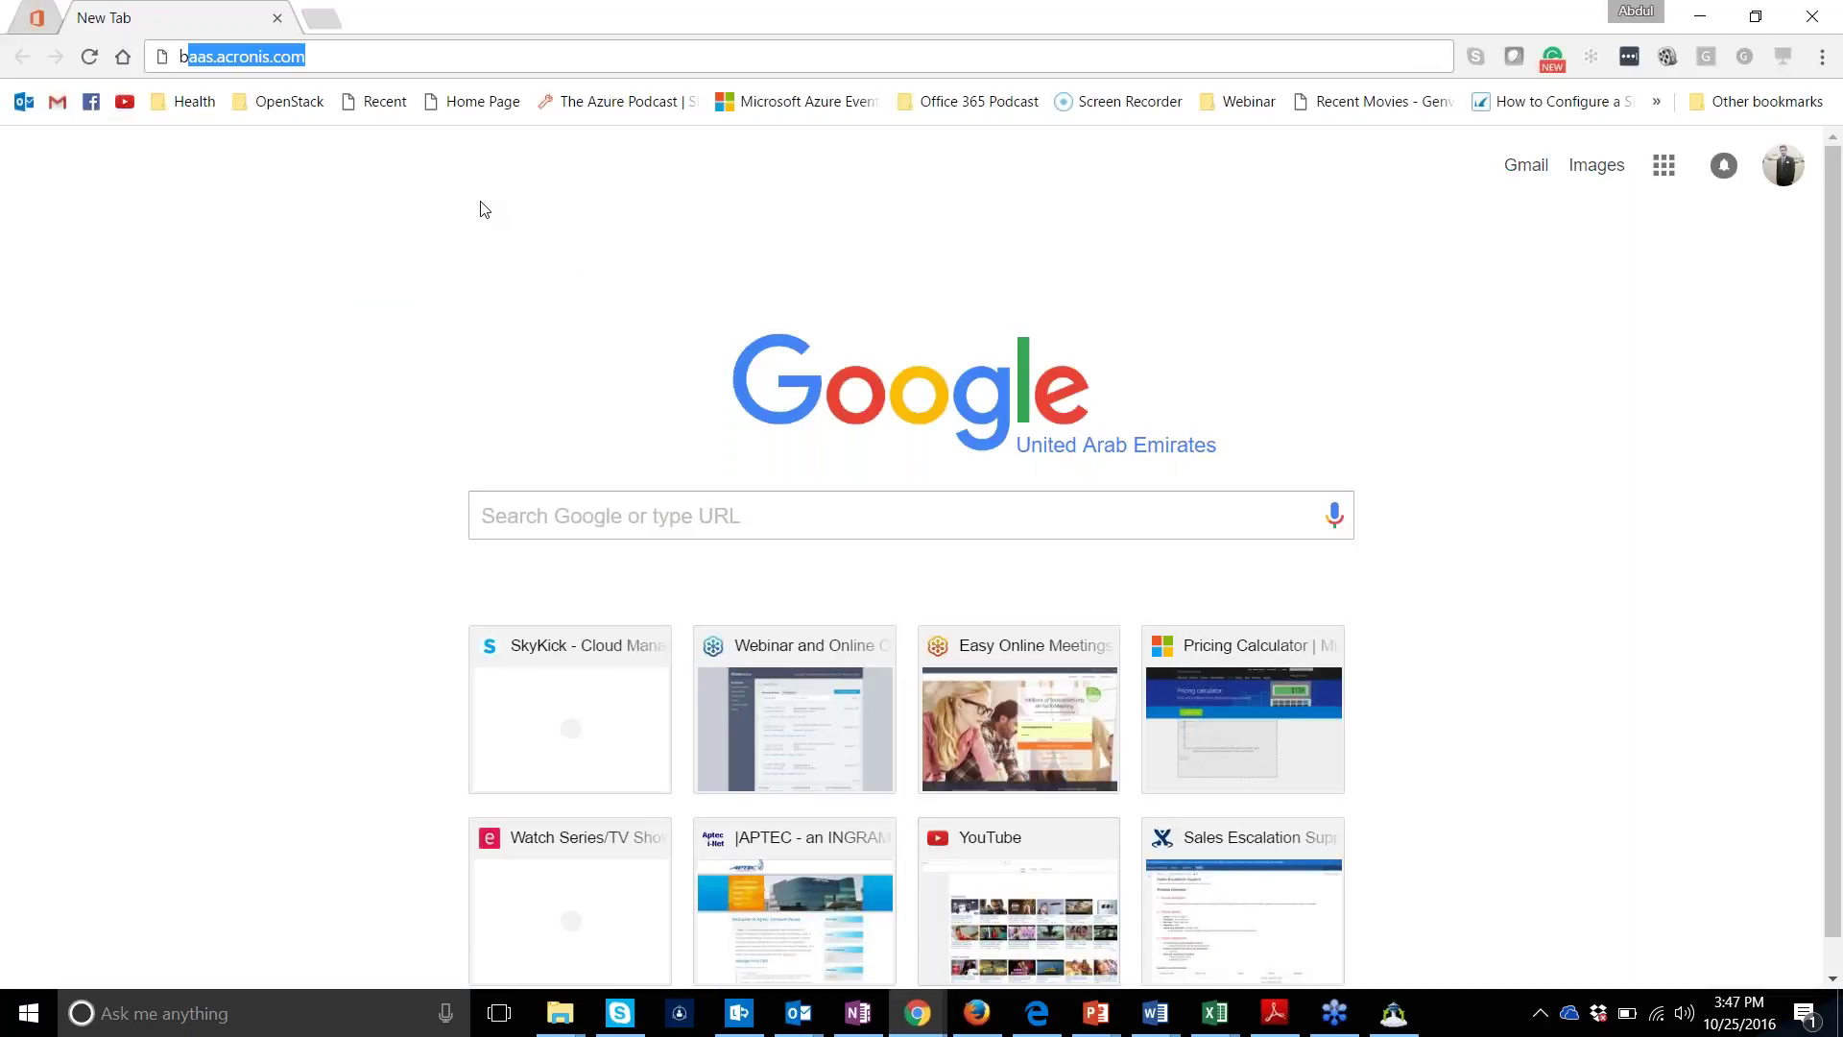
{"action": "type", "text": "aas"}
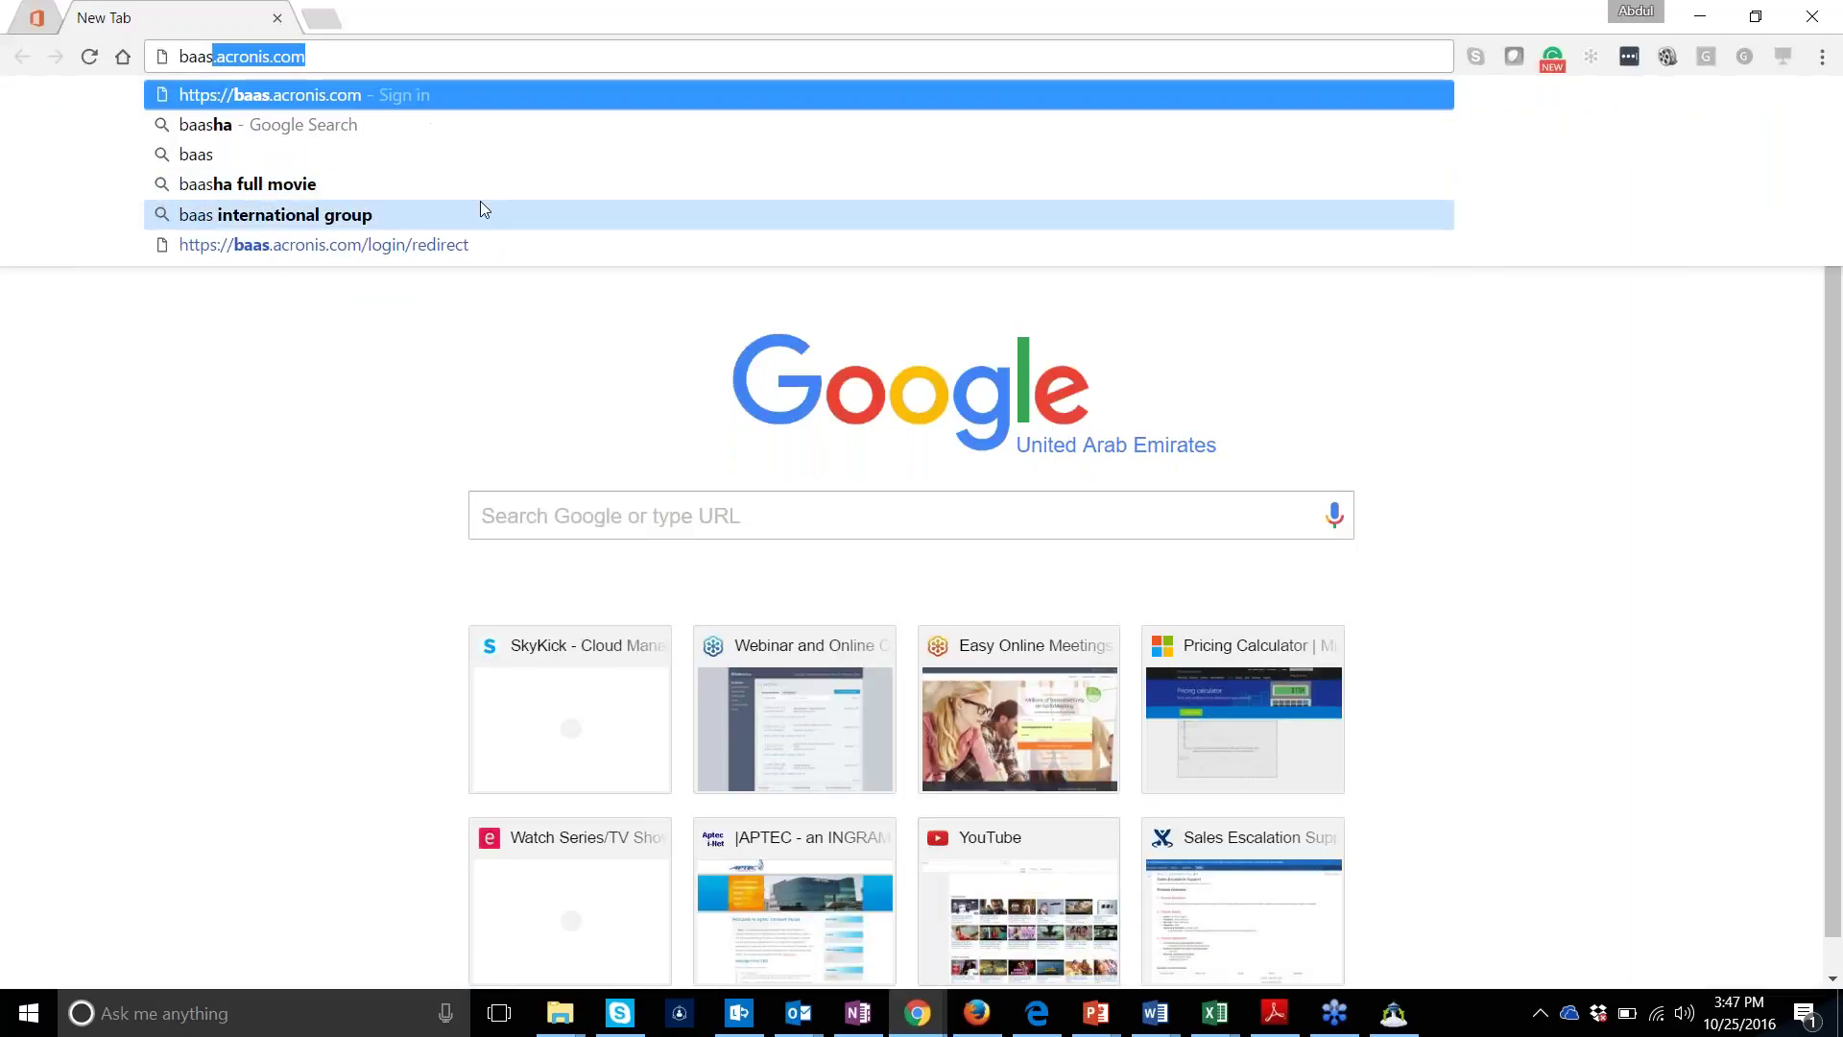
{"action": "key", "text": "Return"}
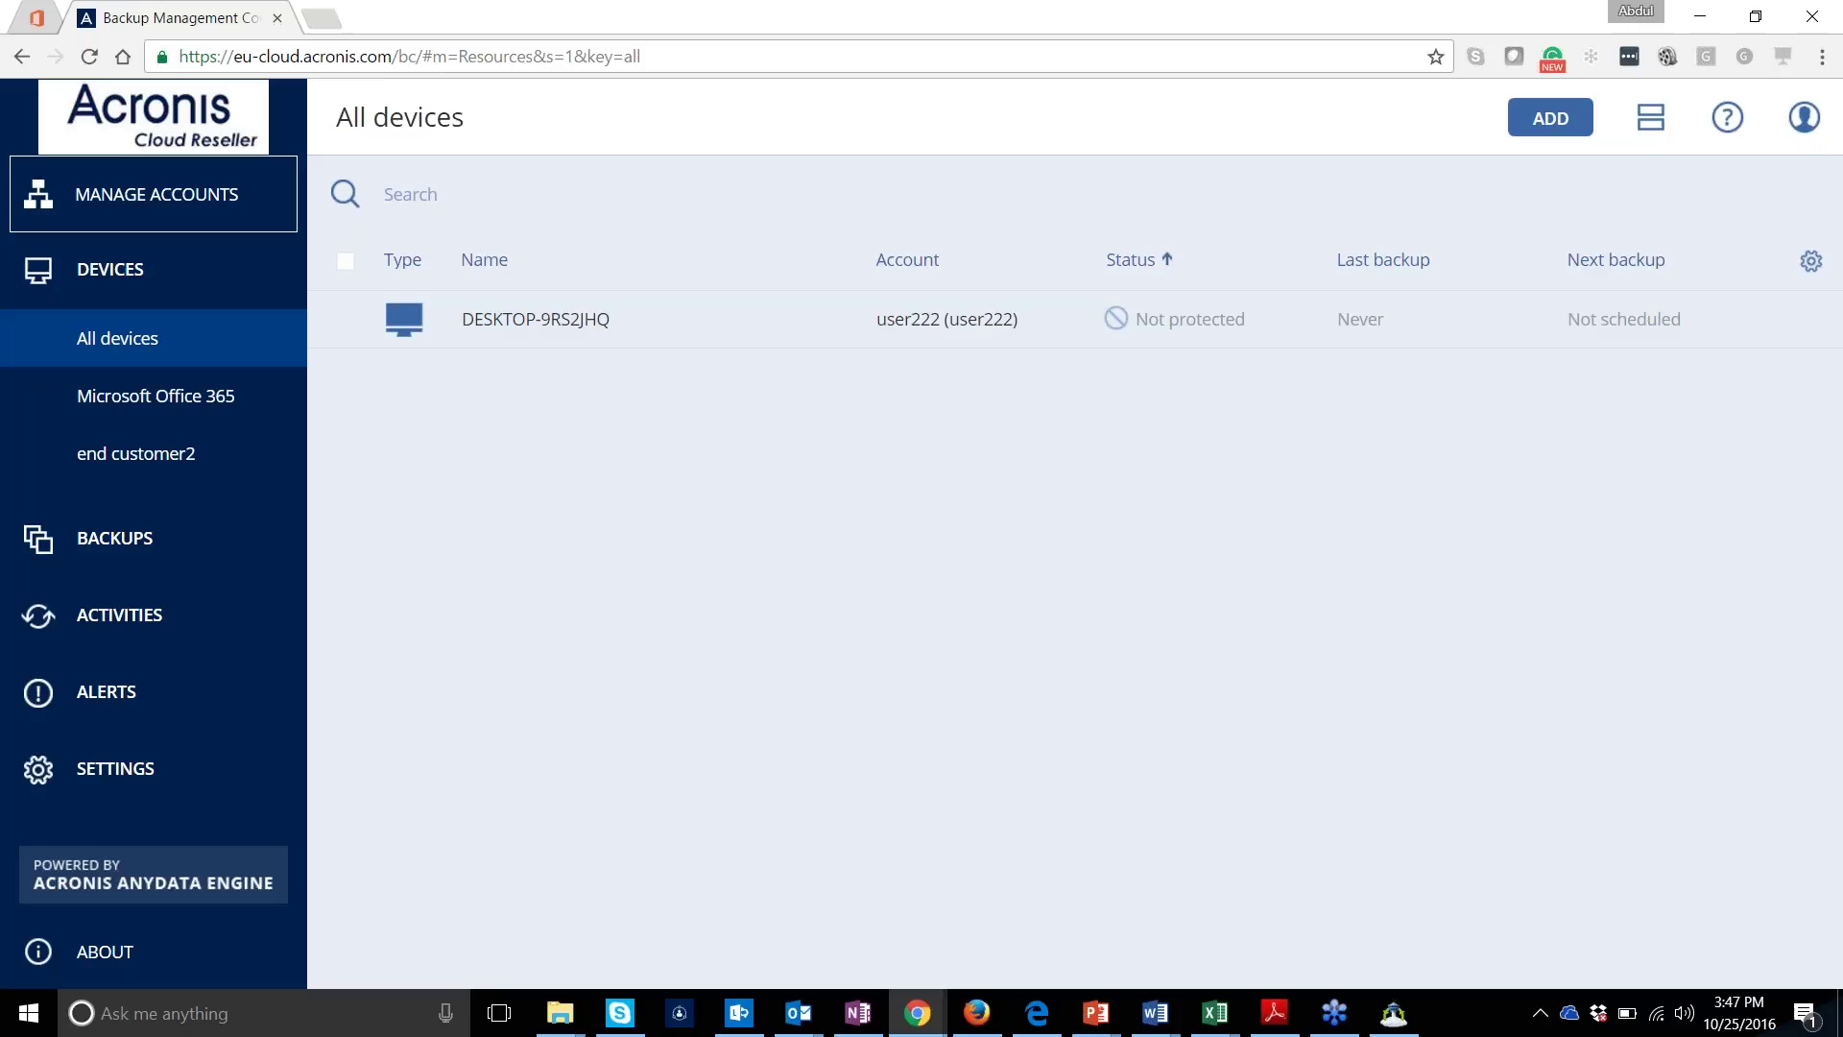
View the Microsoft Office 365 page, then log out of the backup console
{"action": "left_click", "coordinate": [217, 427]}
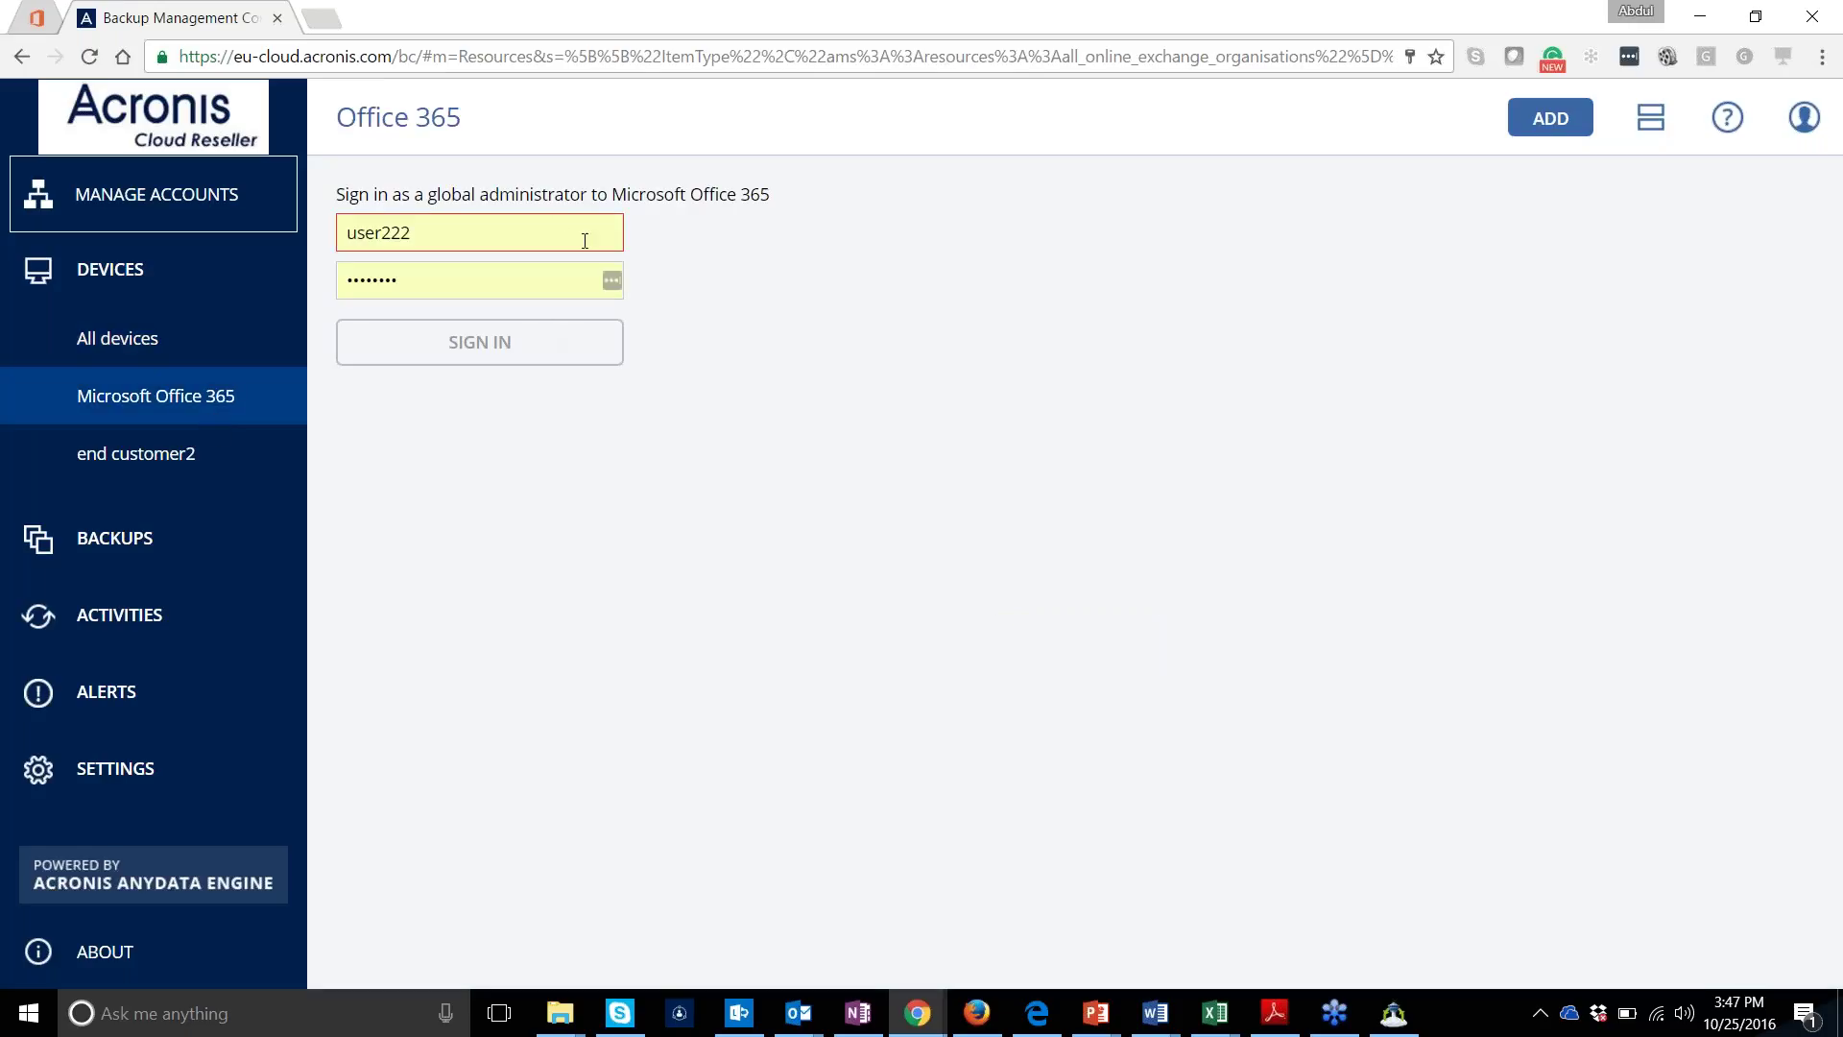
{"action": "left_click", "coordinate": [564, 223]}
{"action": "left_click", "coordinate": [1802, 123]}
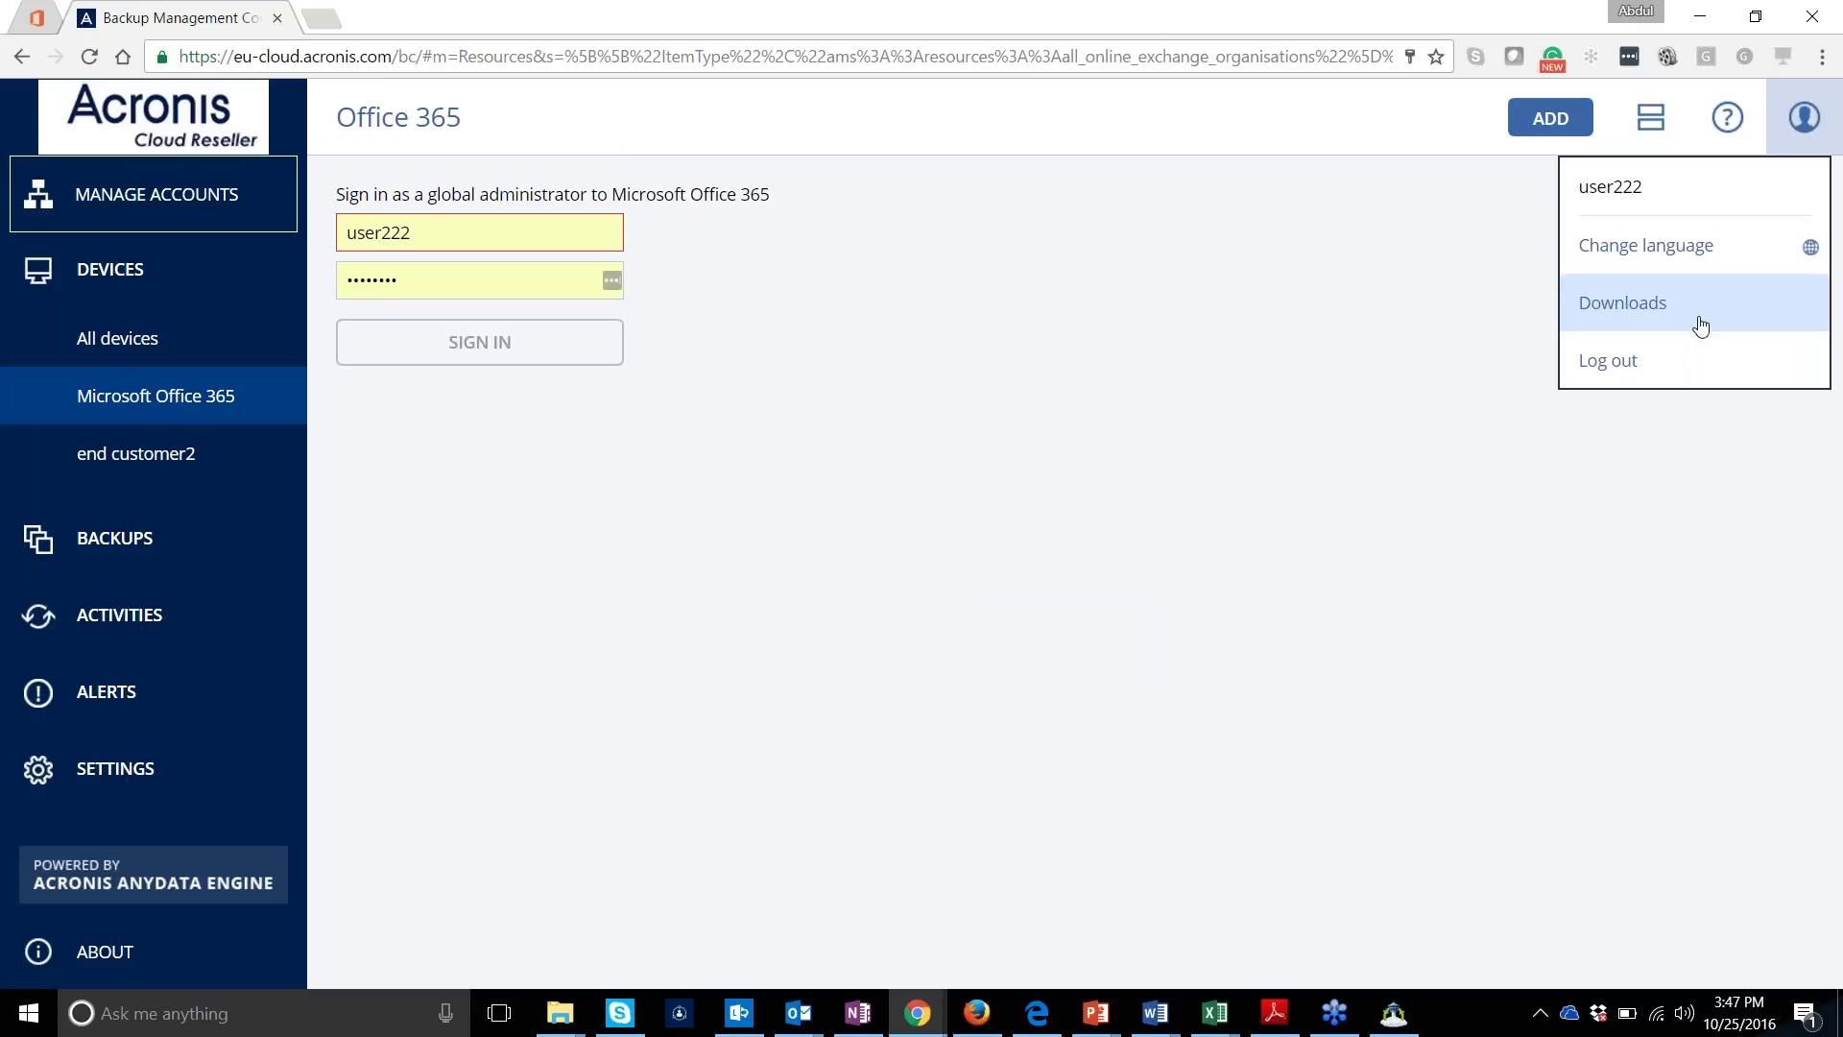
{"action": "left_click", "coordinate": [1679, 367]}
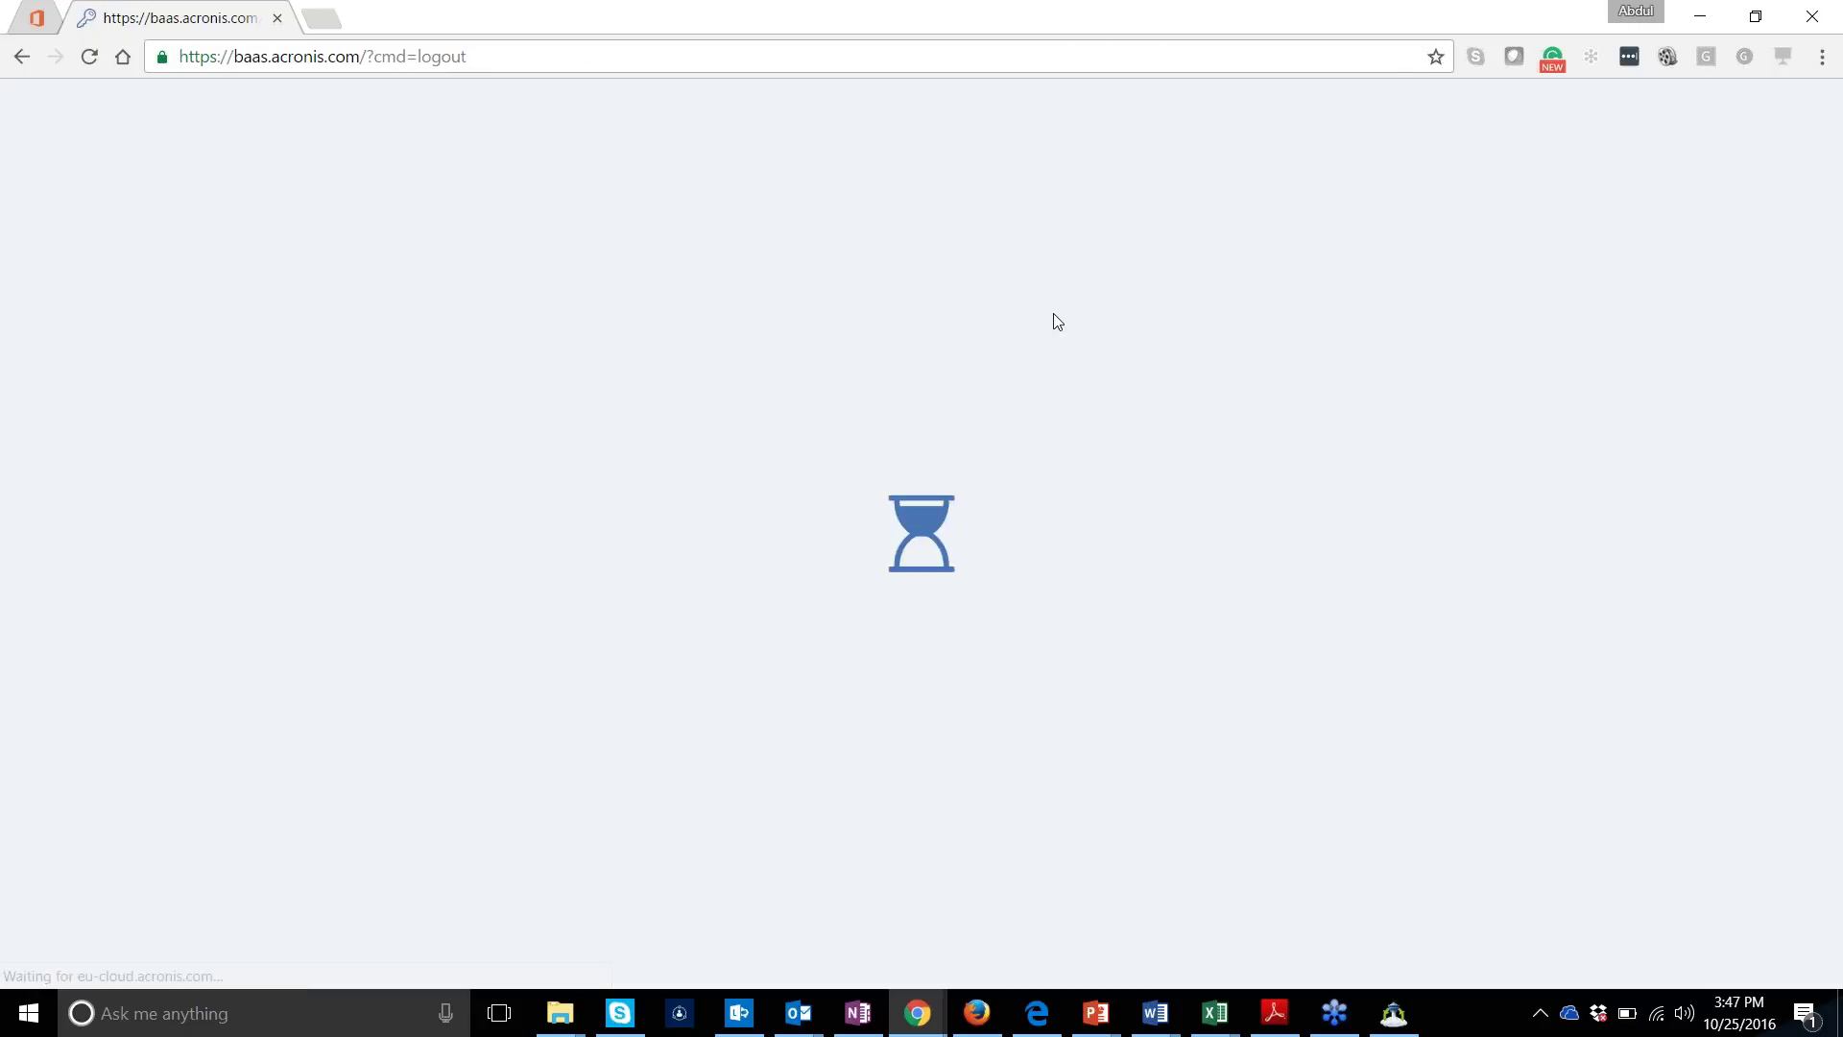
{"action": "left_click", "coordinate": [924, 470]}
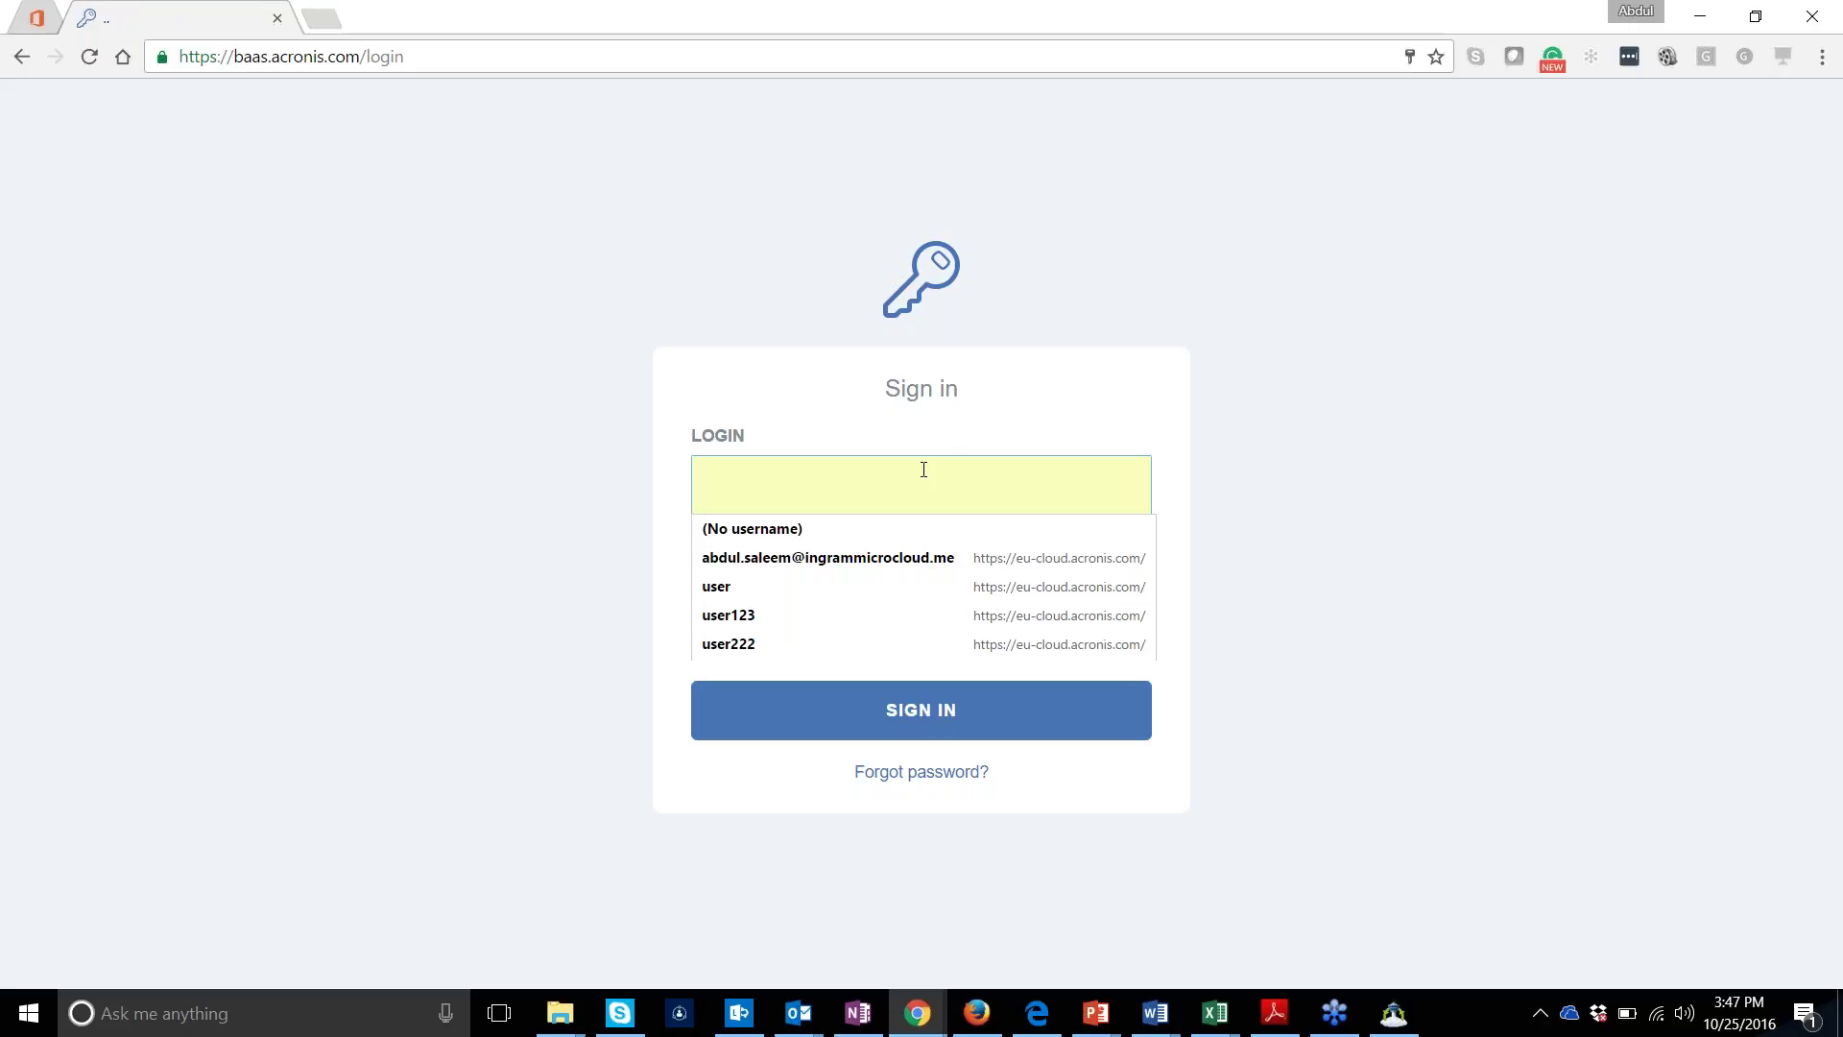
Sign in with the saved login from autofill and save the password in Chrome
{"action": "type", "text": "uer"}
{"action": "key", "text": "BackSpace"}
{"action": "key", "text": "BackSpace"}
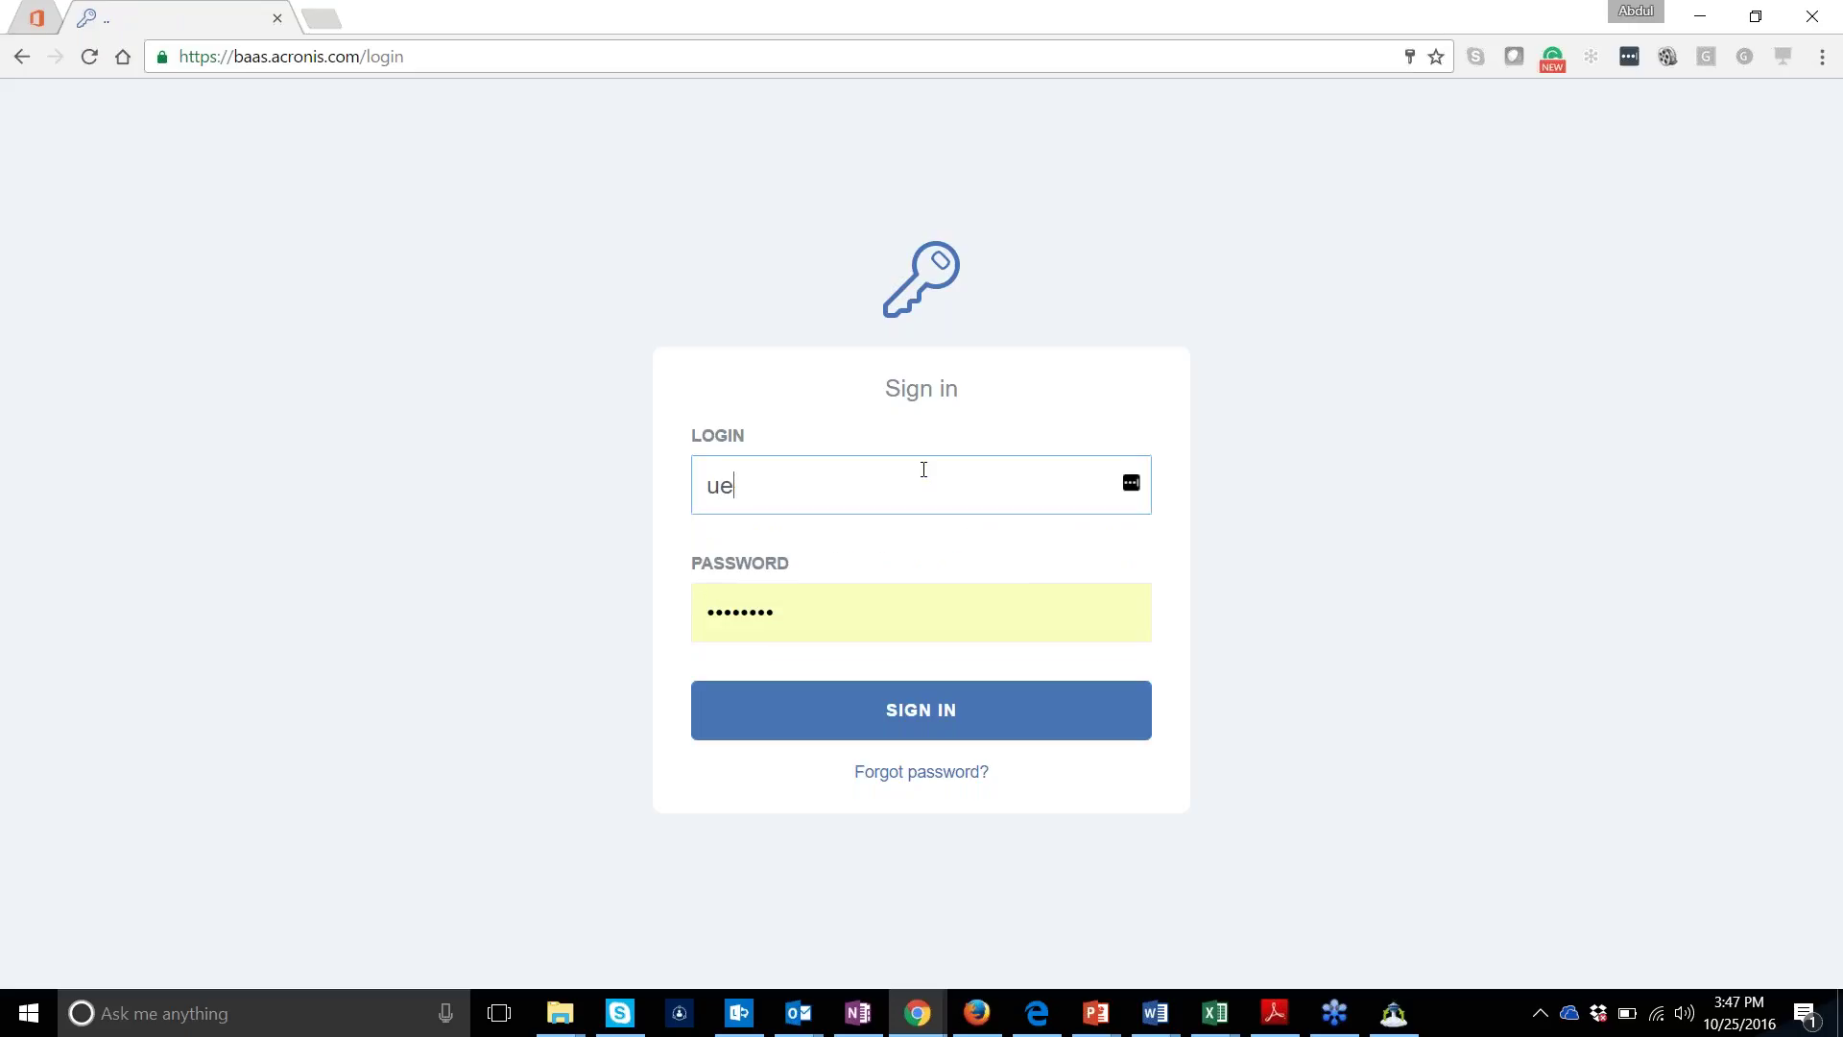
{"action": "type", "text": "s"}
{"action": "key", "text": "Down"}
{"action": "key", "text": "Down"}
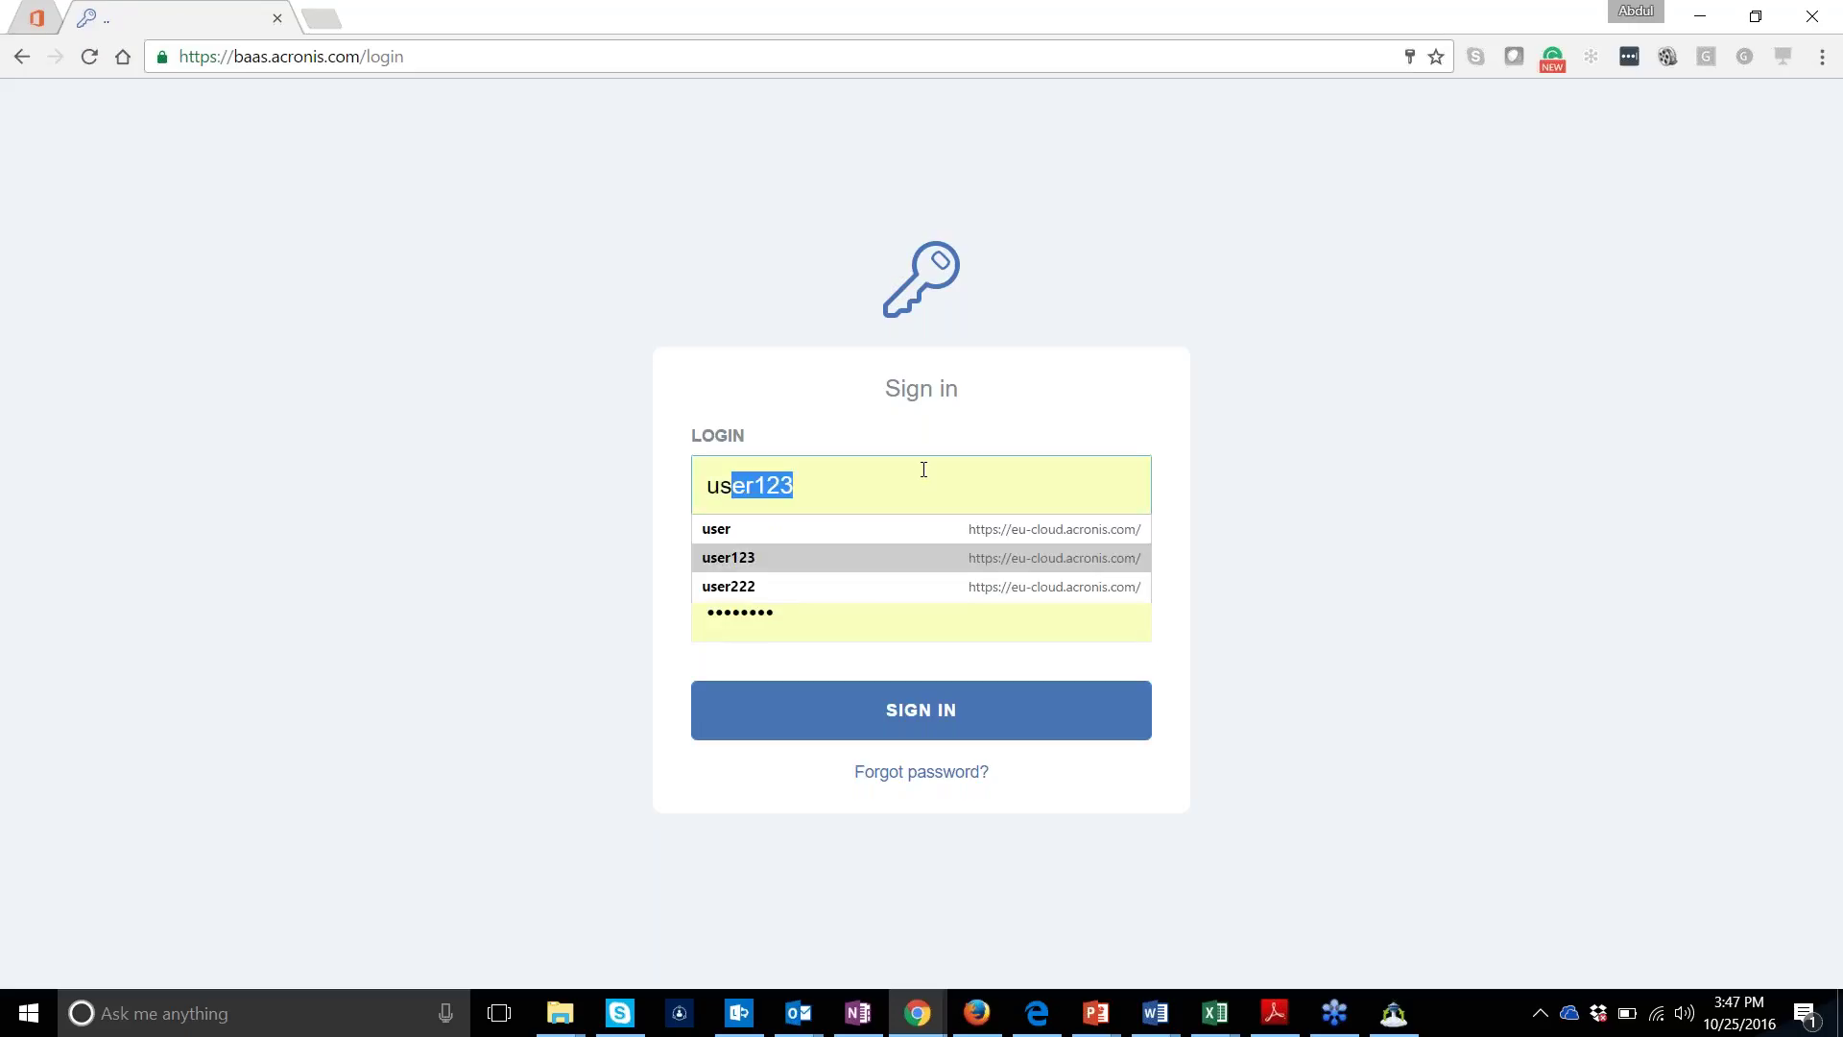
{"action": "key", "text": "Return"}
{"action": "key", "text": "Return"}
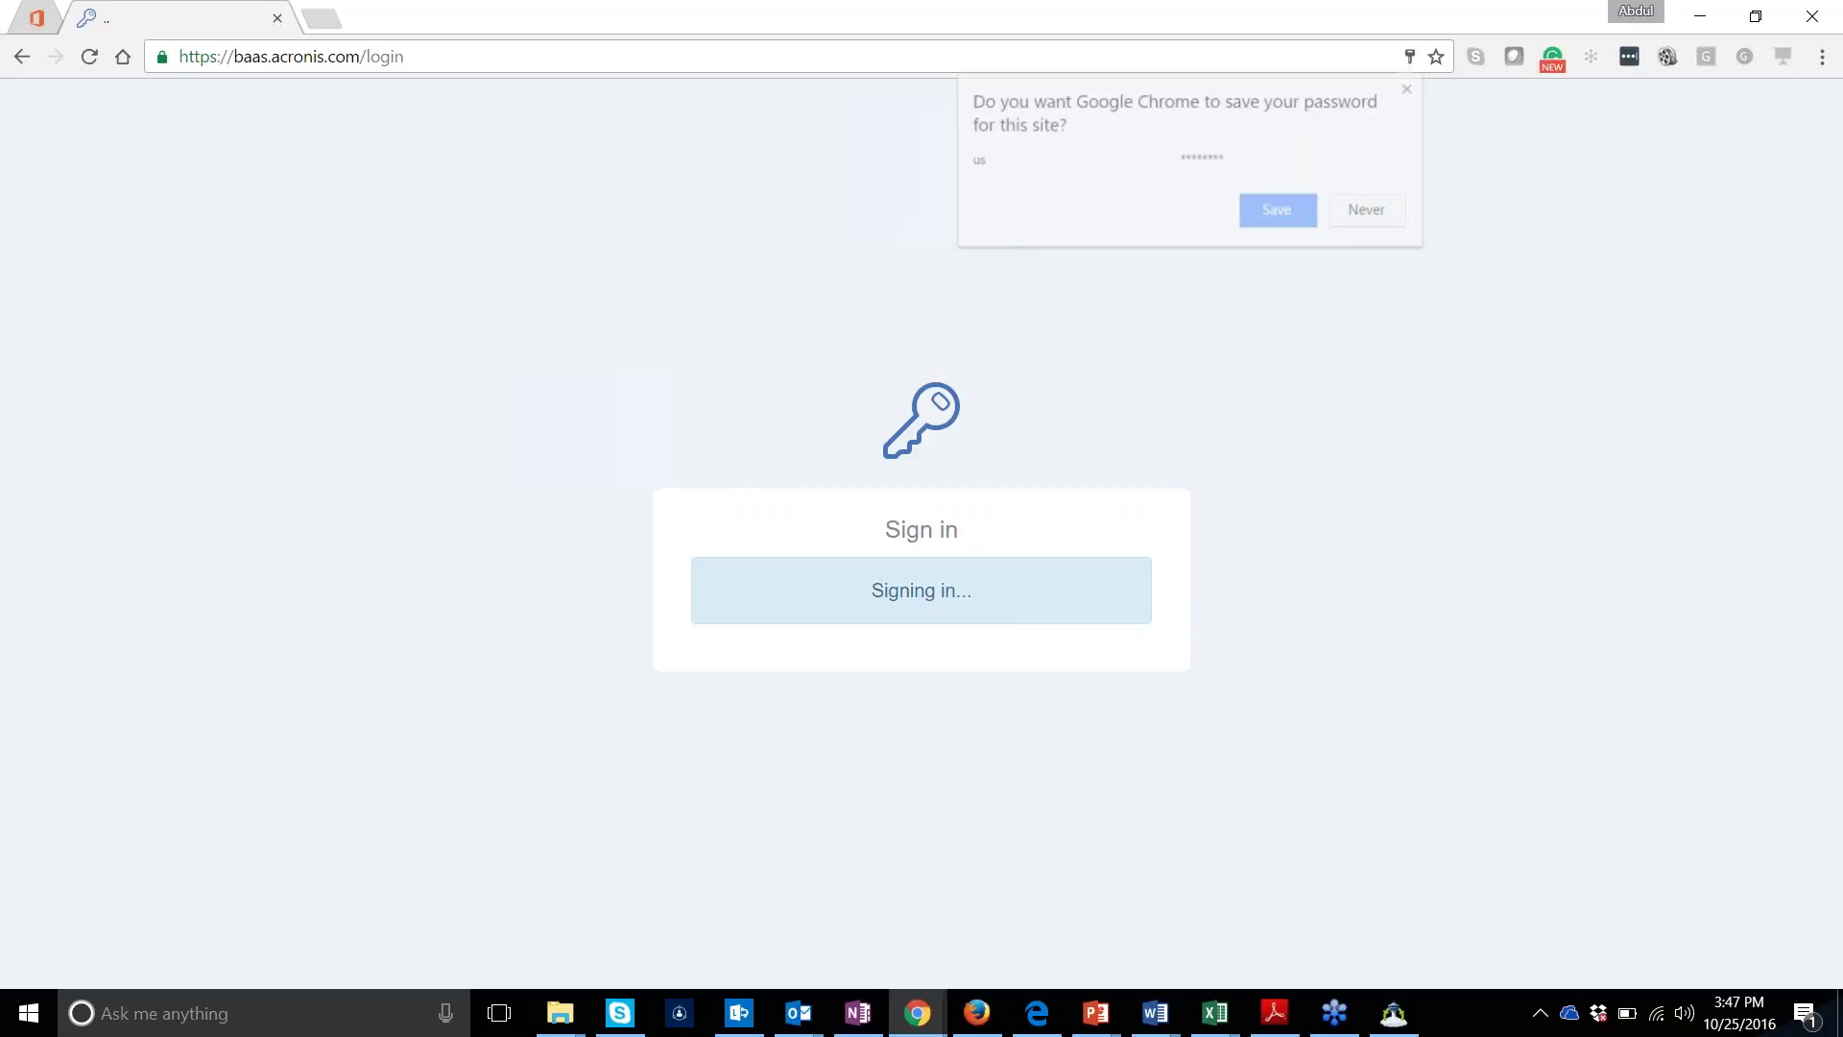
{"action": "left_click", "coordinate": [1278, 219]}
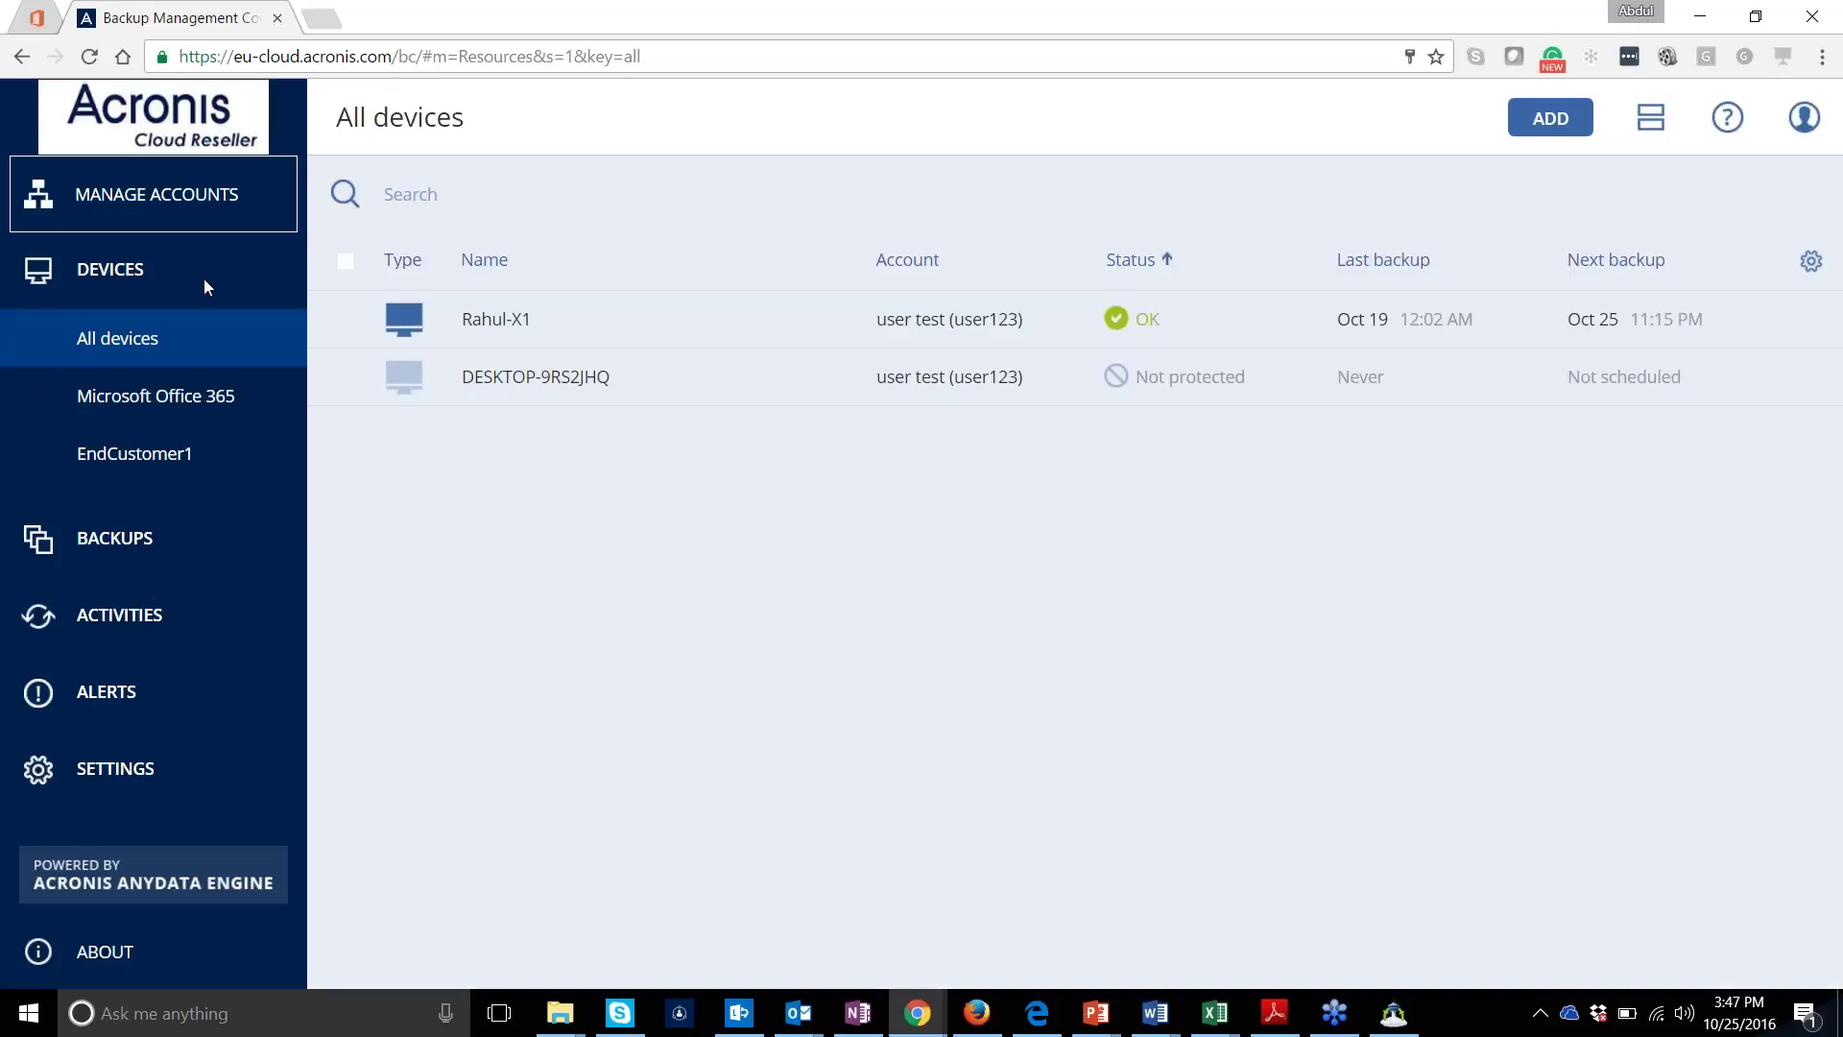
Open Microsoft Office 365 under Devices and scroll the unprotected mailbox list
{"action": "left_click", "coordinate": [159, 392]}
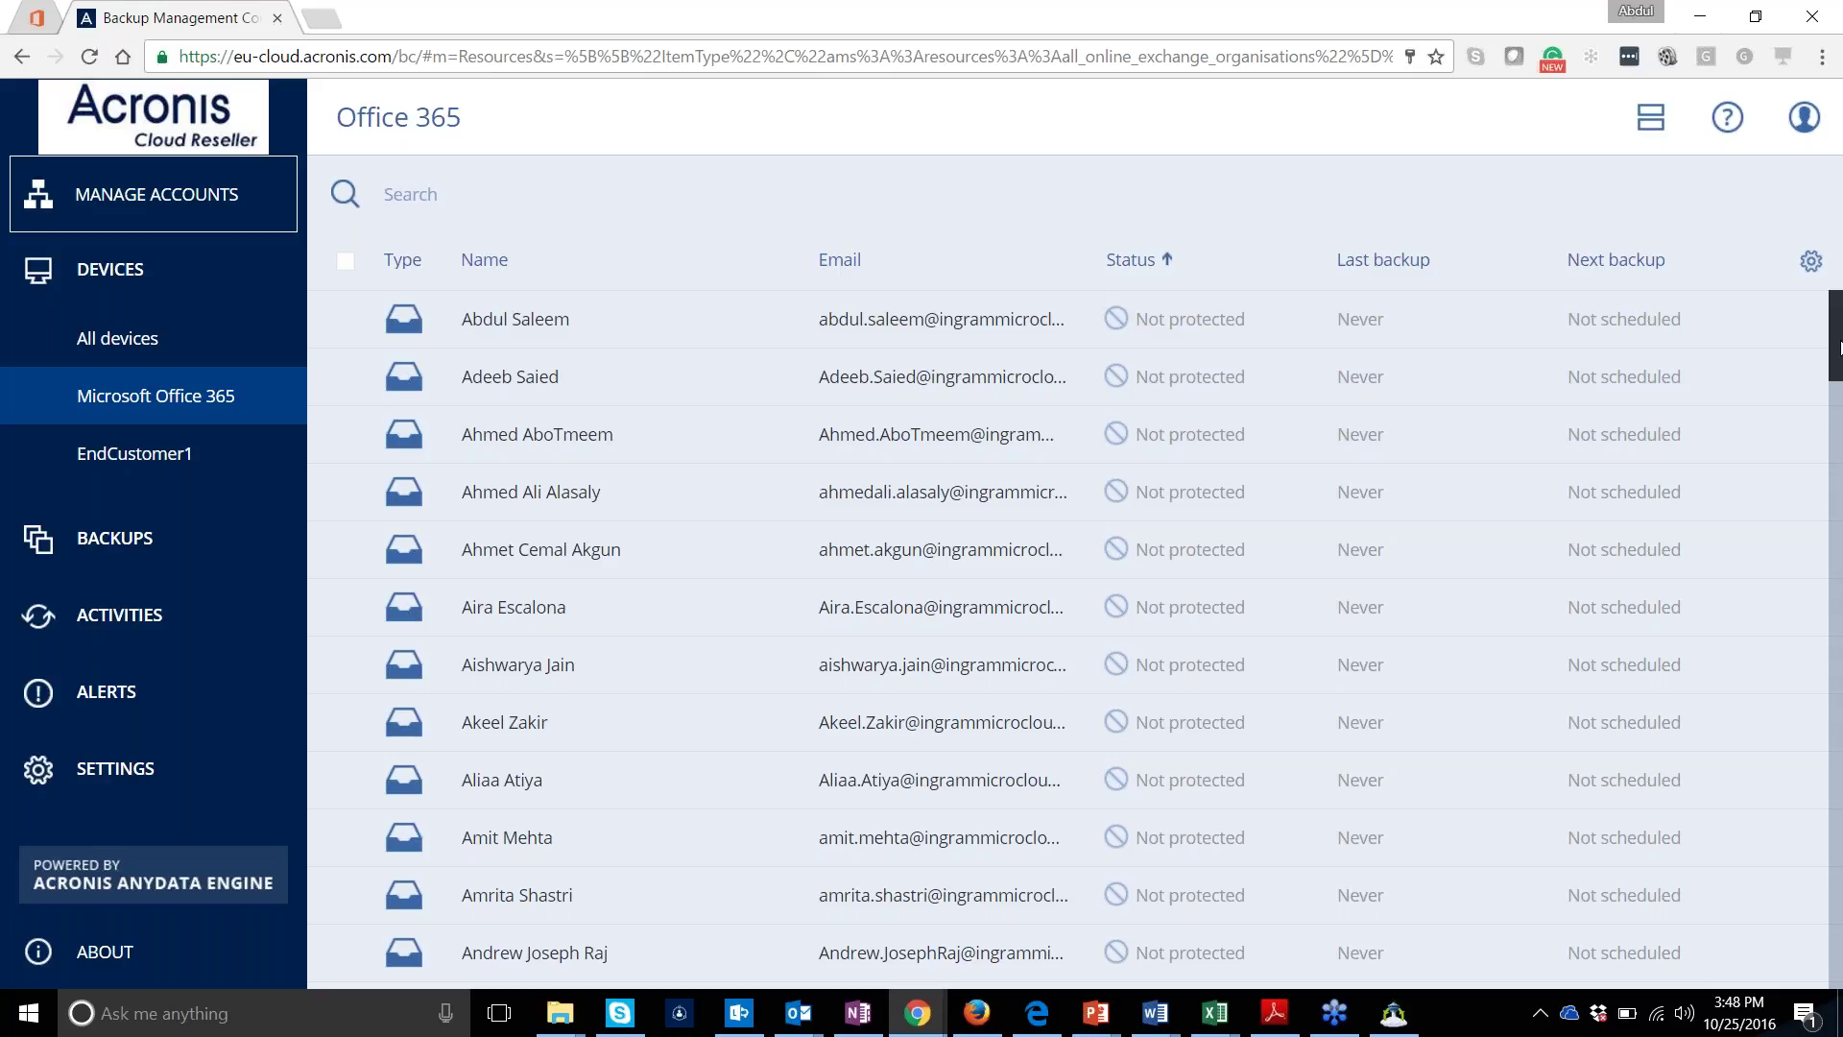
{"action": "left_click_drag", "start_coordinate": [1838, 348], "coordinate": [1834, 341]}
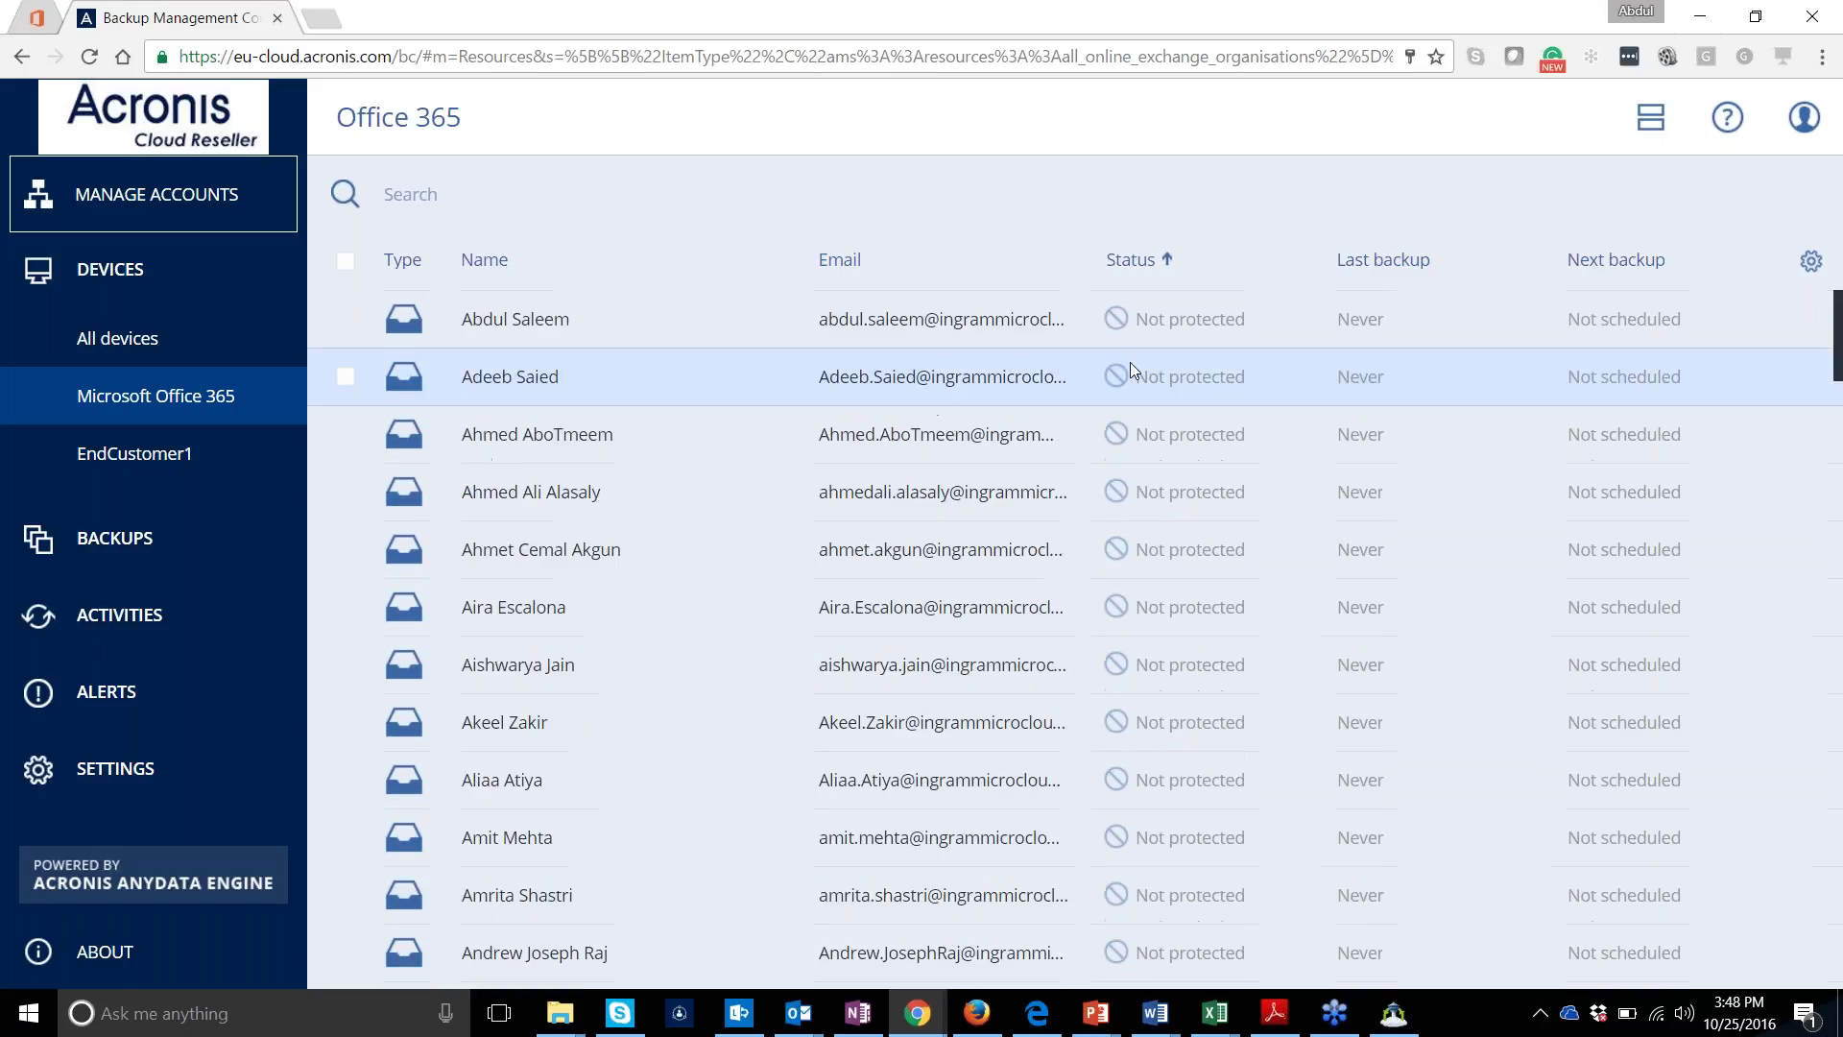
{"action": "left_click", "coordinate": [346, 319]}
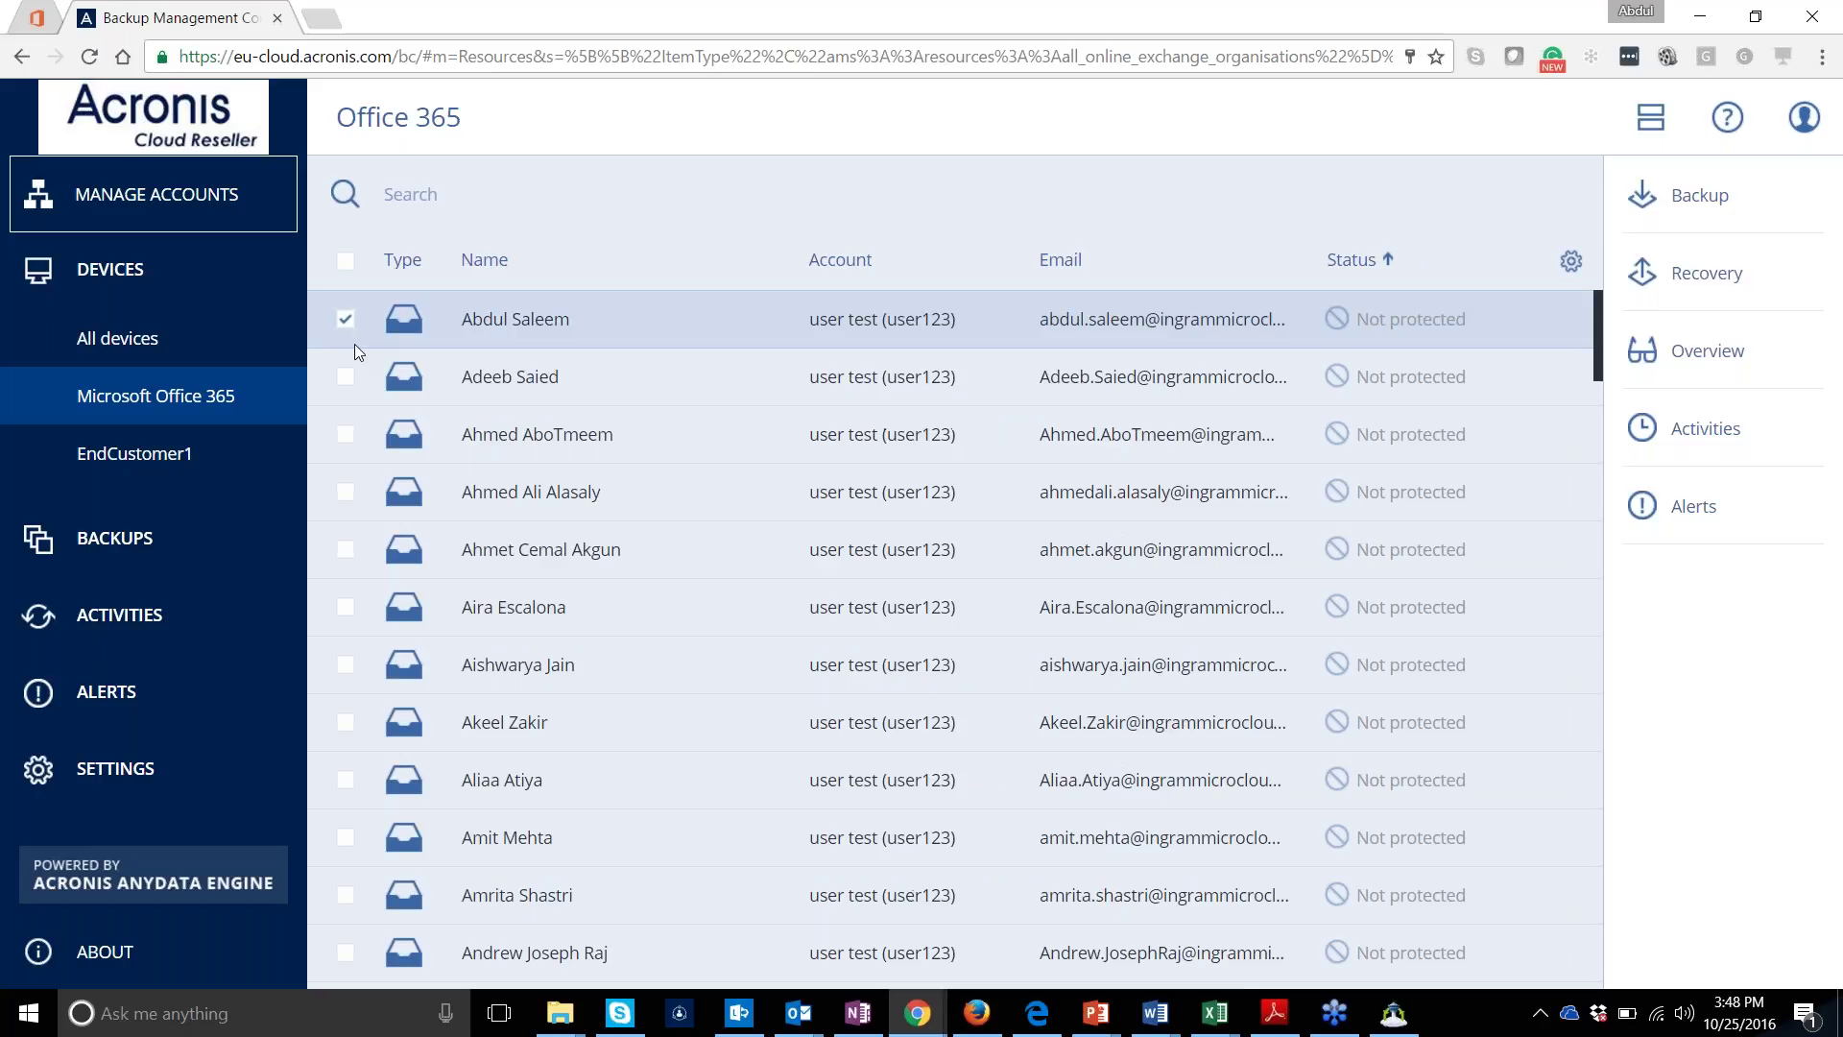
{"action": "left_click", "coordinate": [345, 377]}
{"action": "left_click", "coordinate": [346, 434]}
{"action": "left_click", "coordinate": [346, 319]}
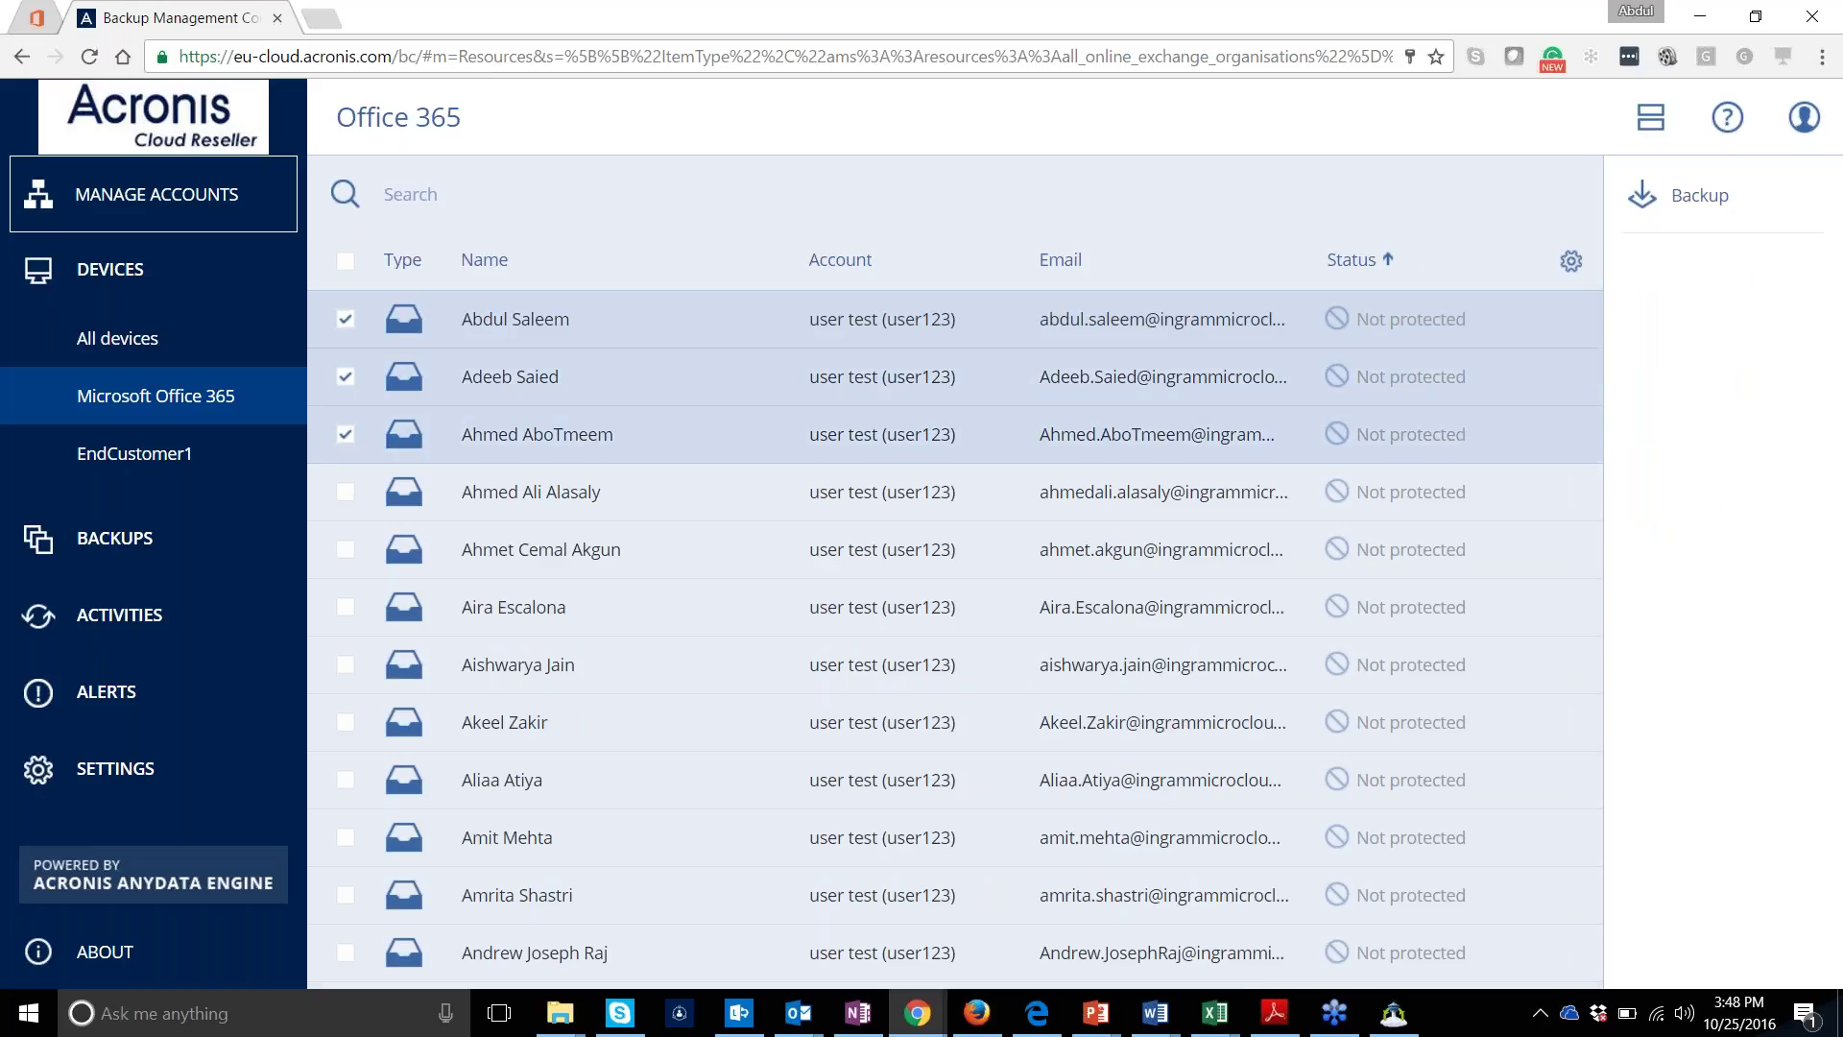
{"action": "left_click", "coordinate": [345, 260]}
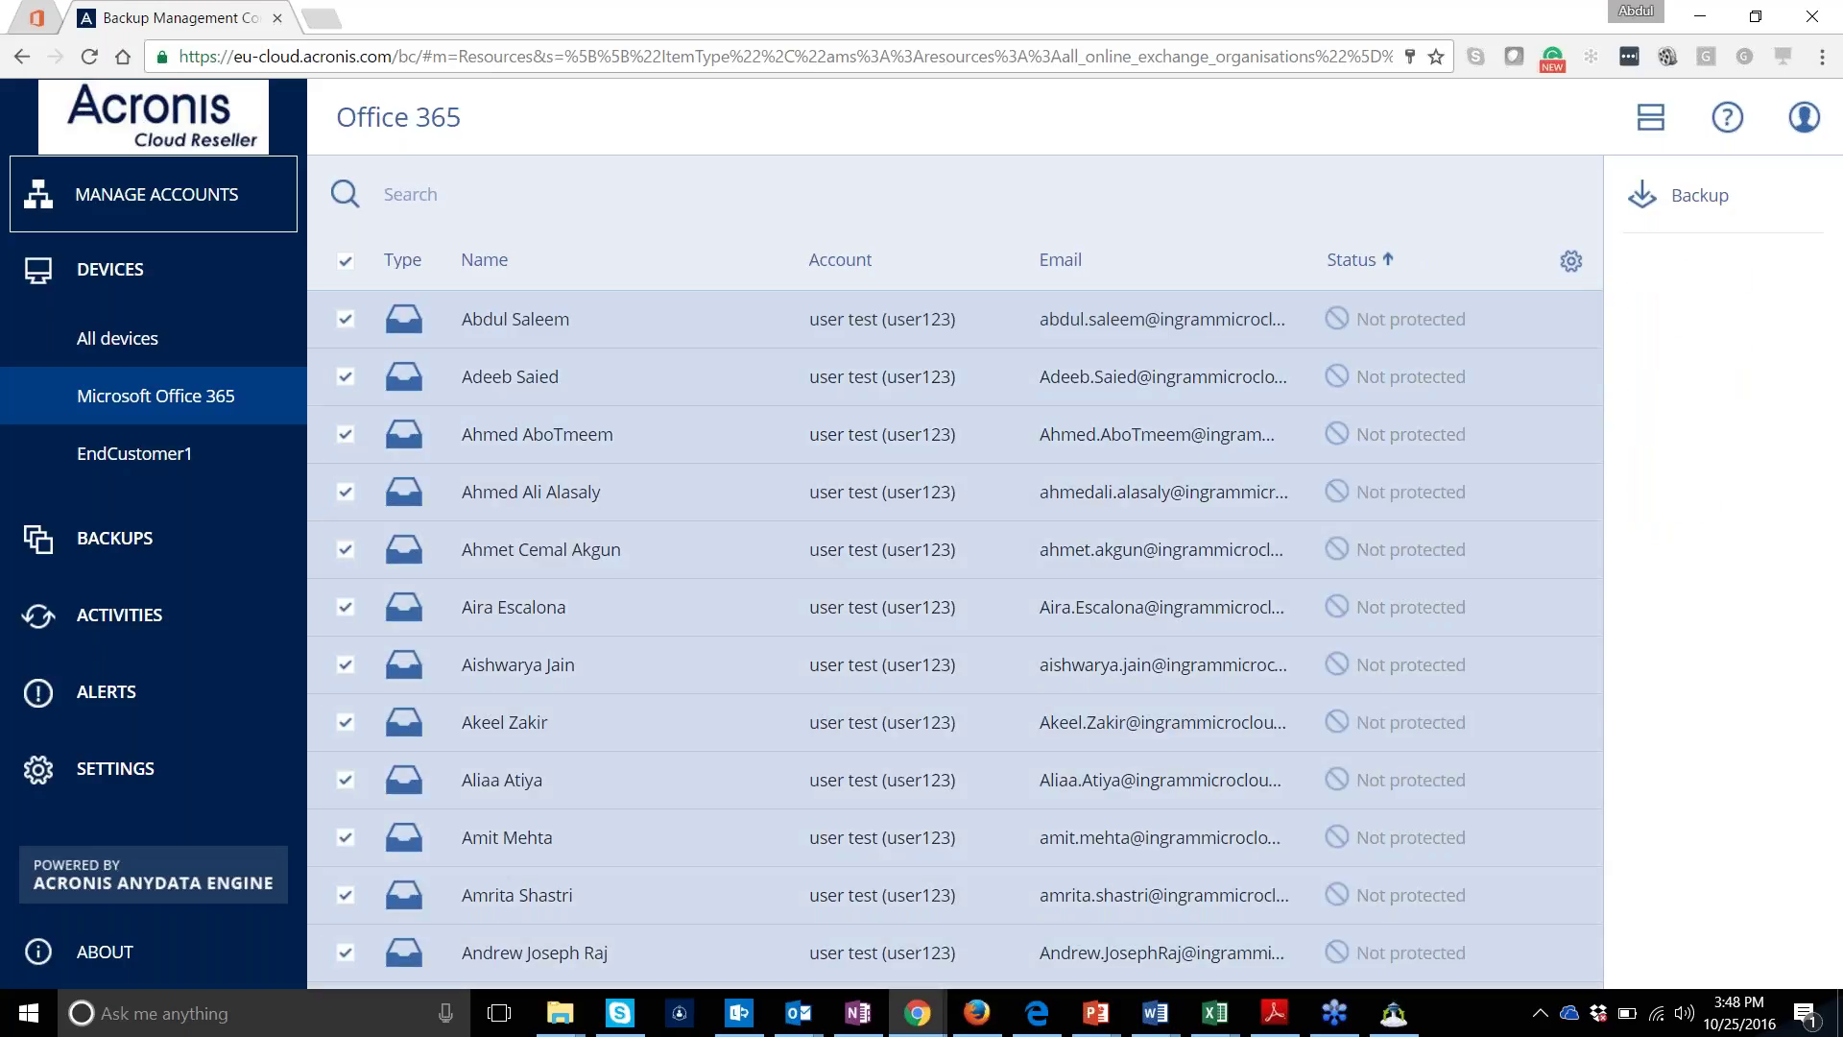
{"action": "left_click", "coordinate": [345, 260]}
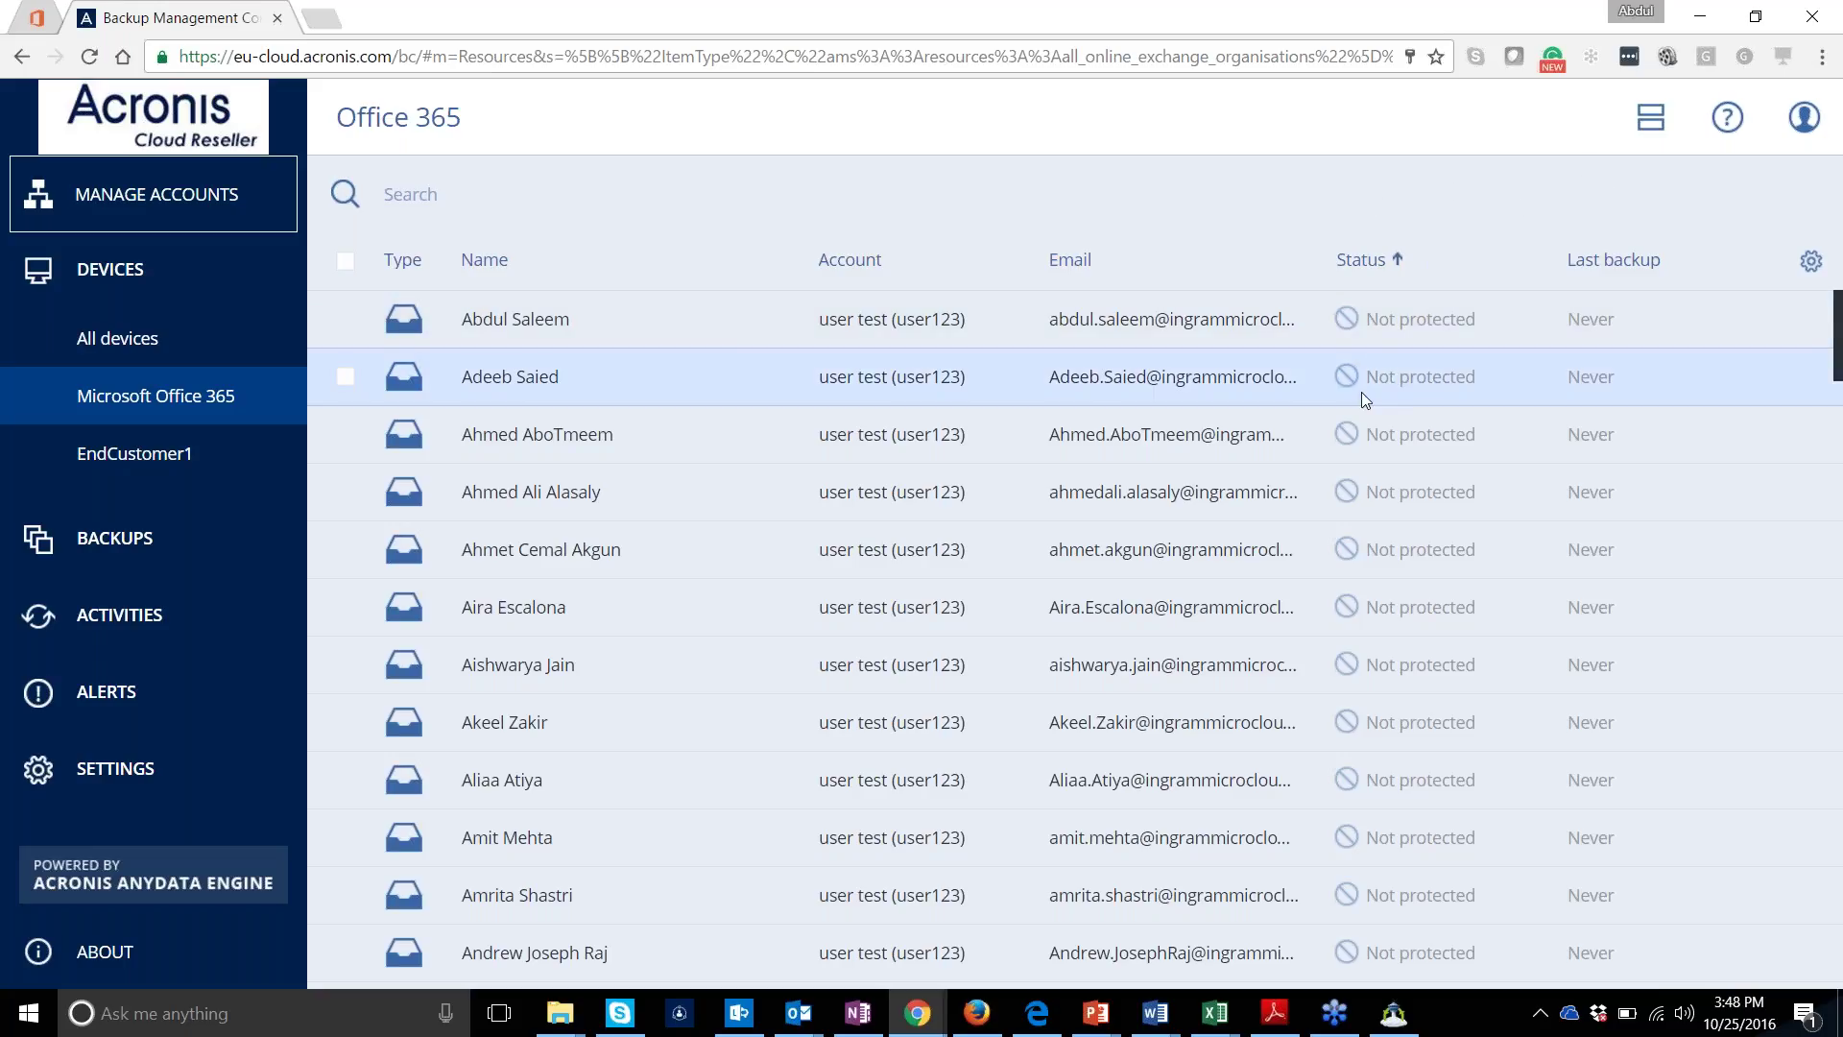
{"action": "left_click", "coordinate": [1649, 119]}
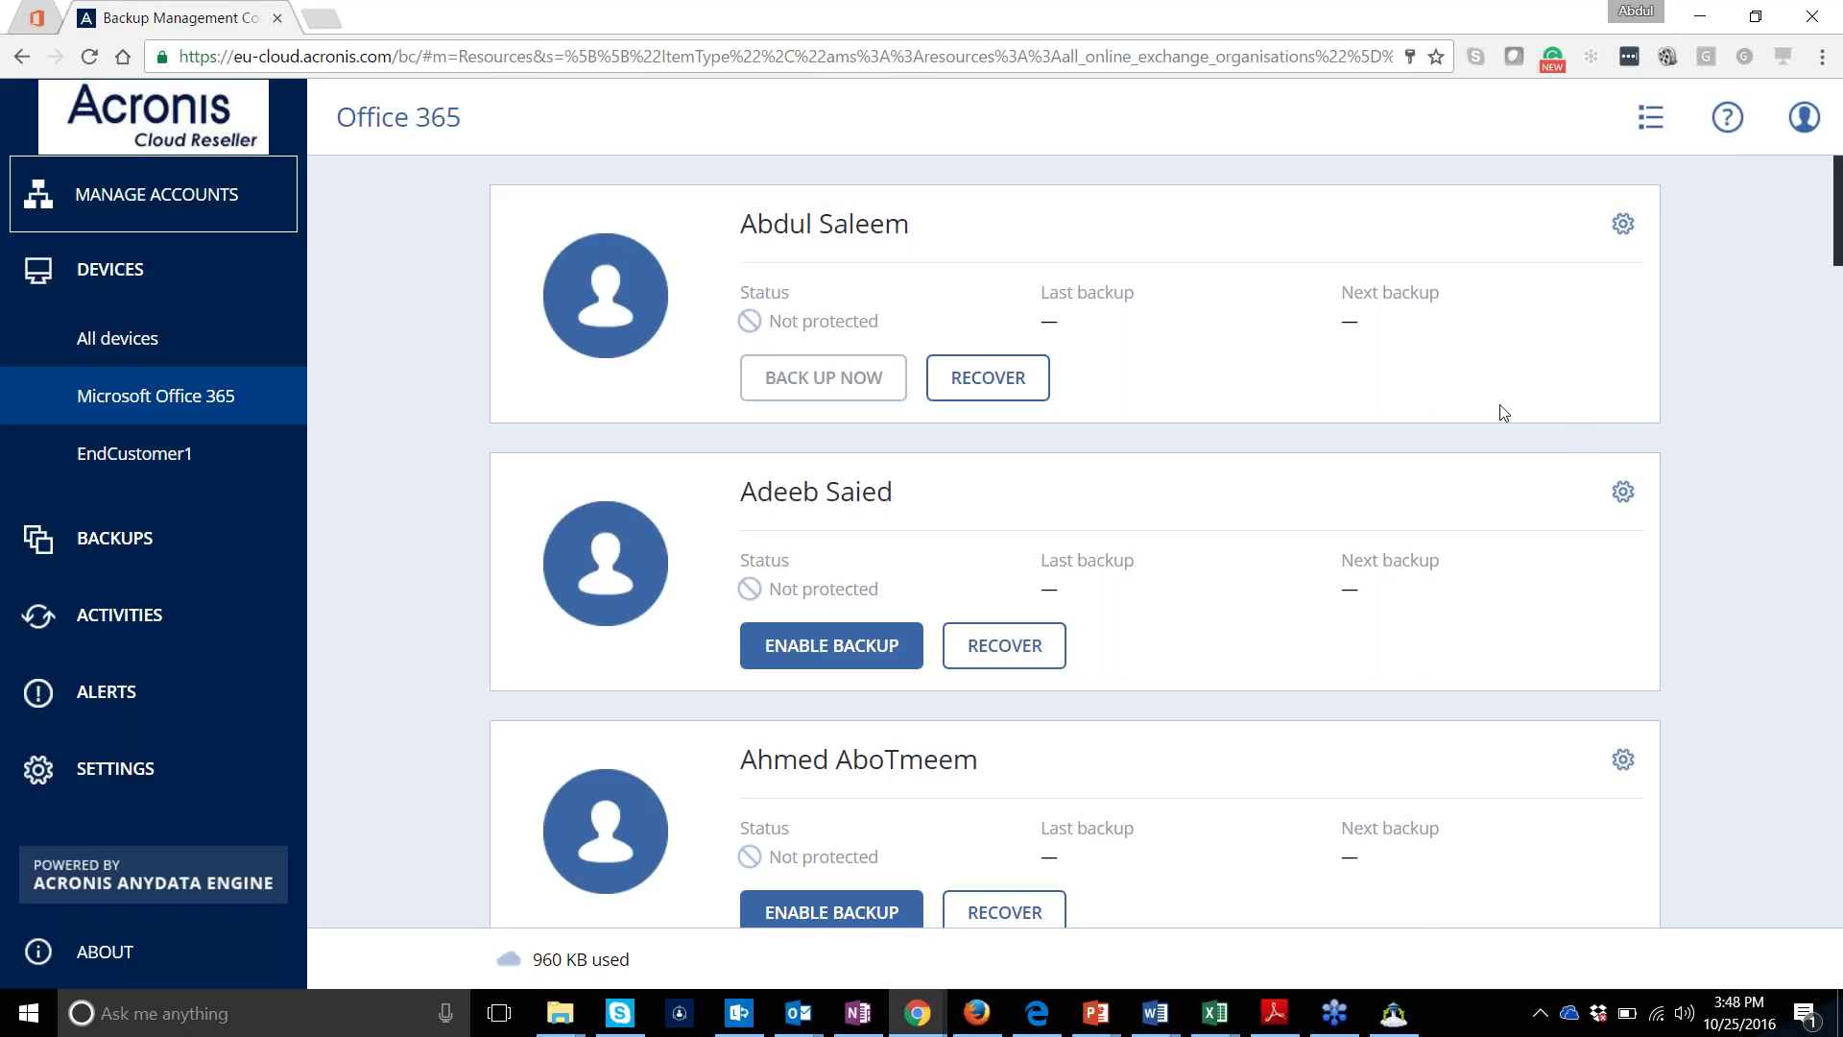
{"action": "left_click", "coordinate": [1643, 134]}
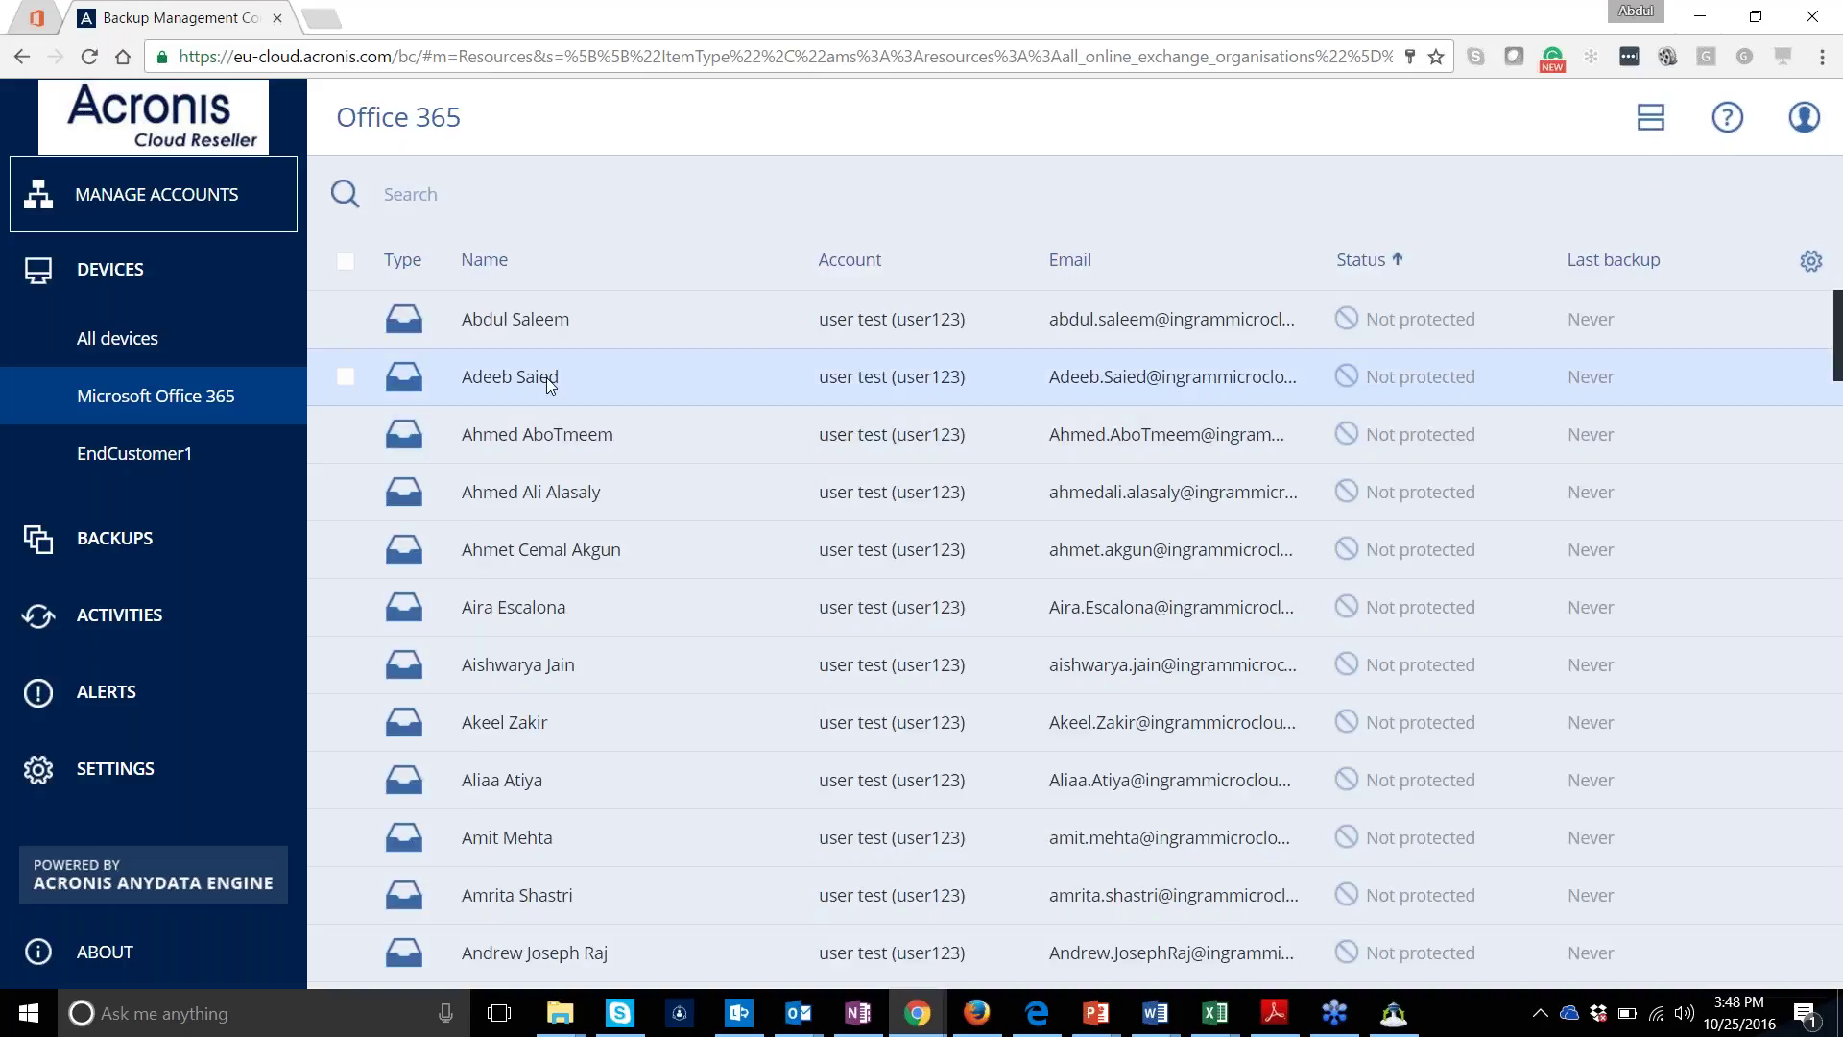
Create a new backup plan, Microsoft Office 365 mailbox to Cloud Storage (2), for the first mailbox
{"action": "left_click", "coordinate": [516, 324]}
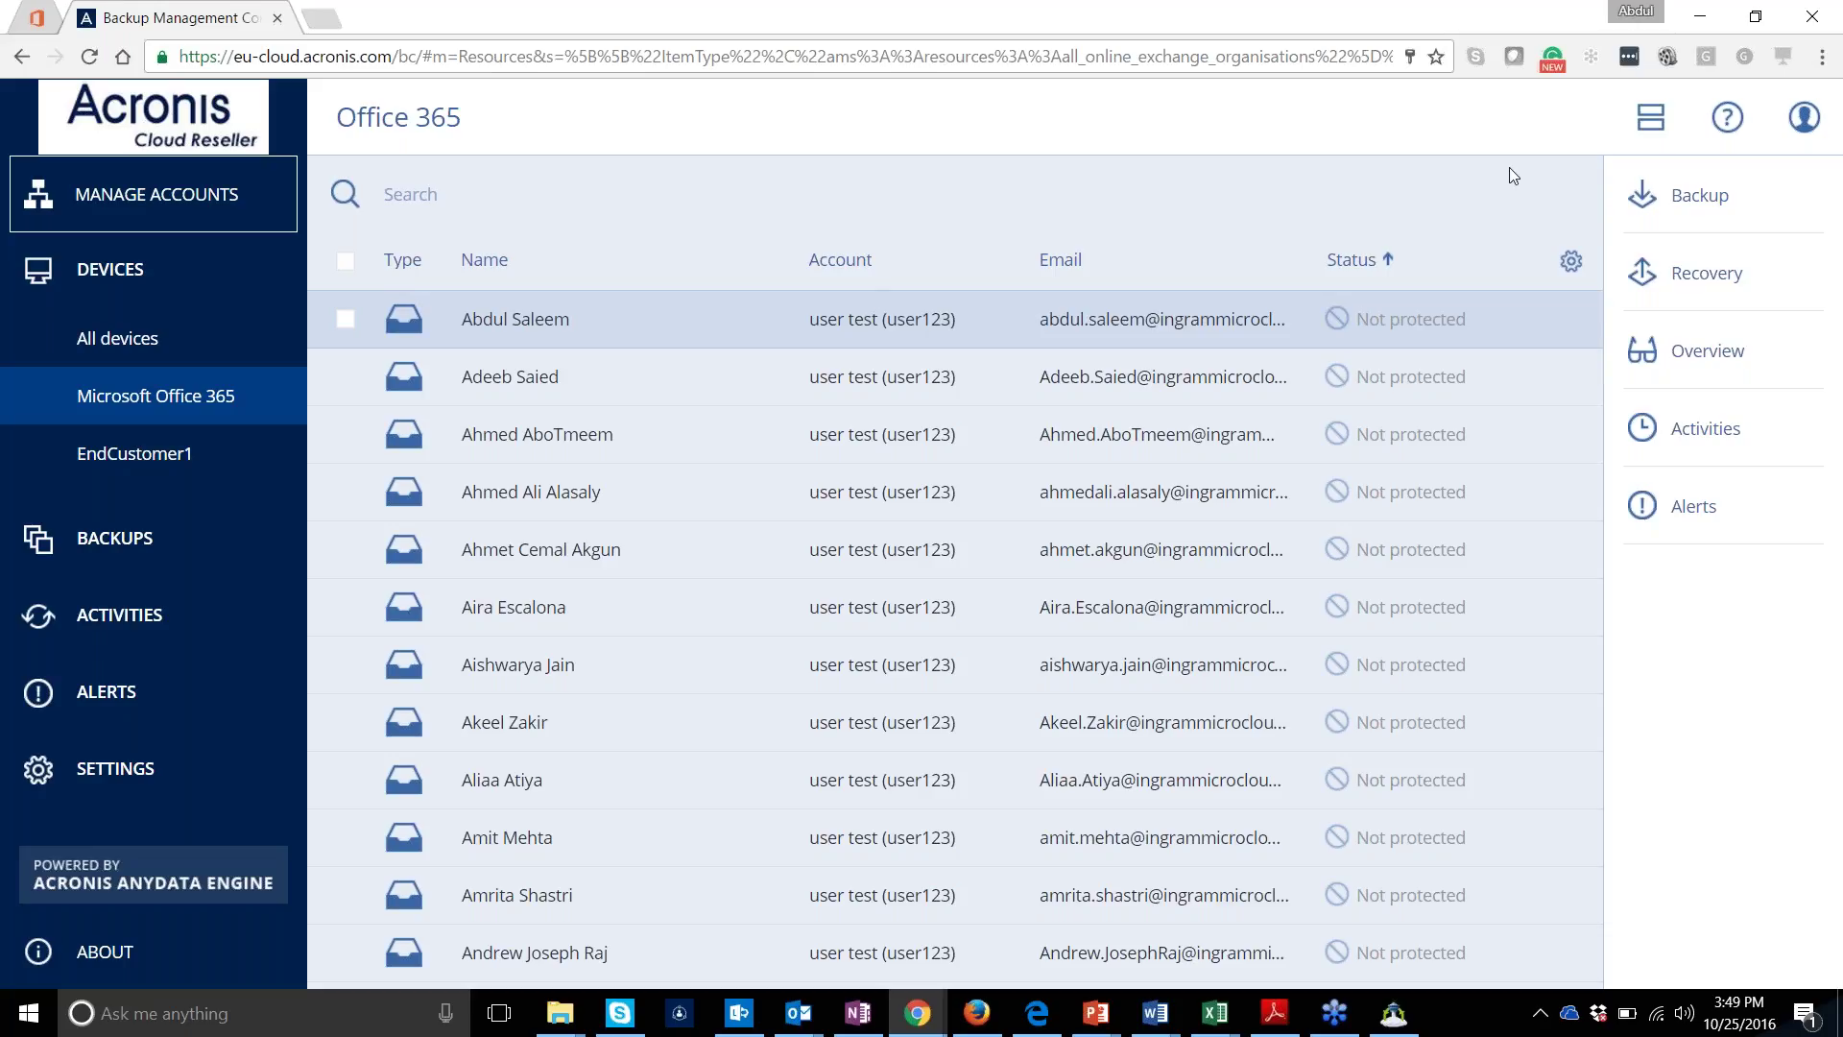
{"action": "left_click", "coordinate": [1697, 209]}
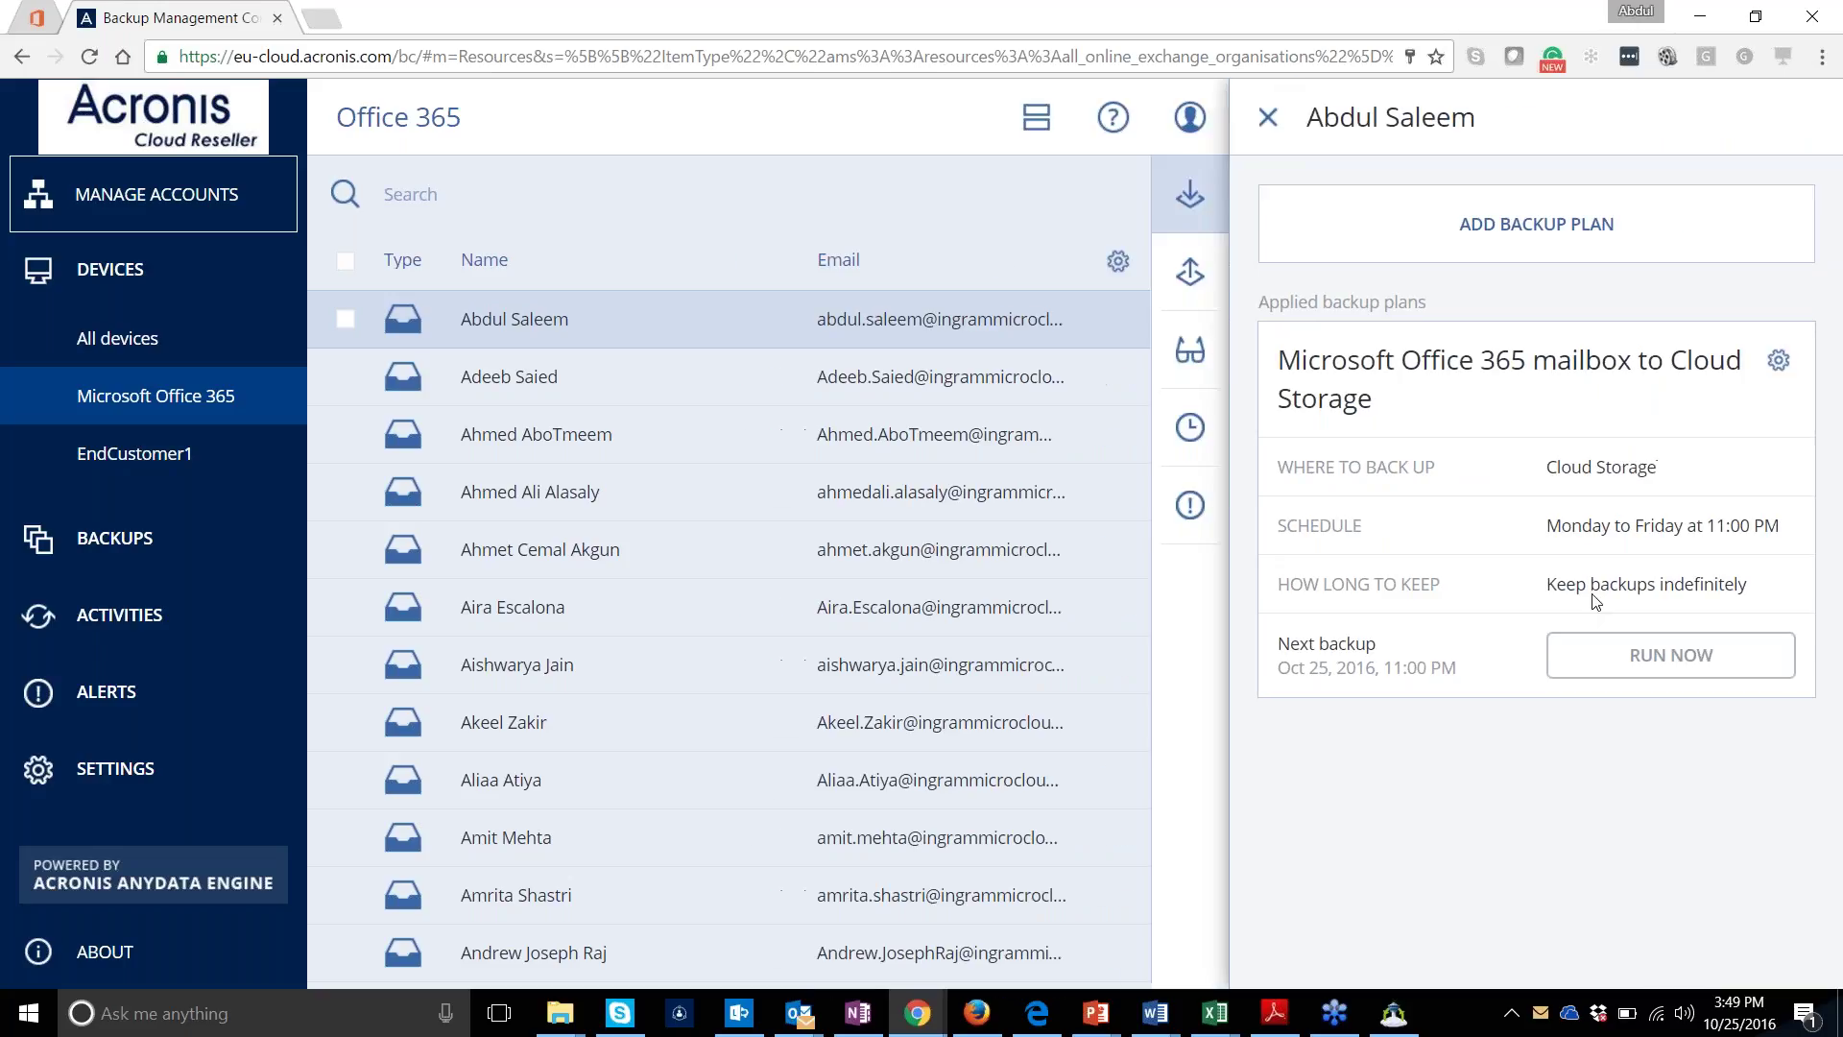
{"action": "left_click", "coordinate": [1593, 600]}
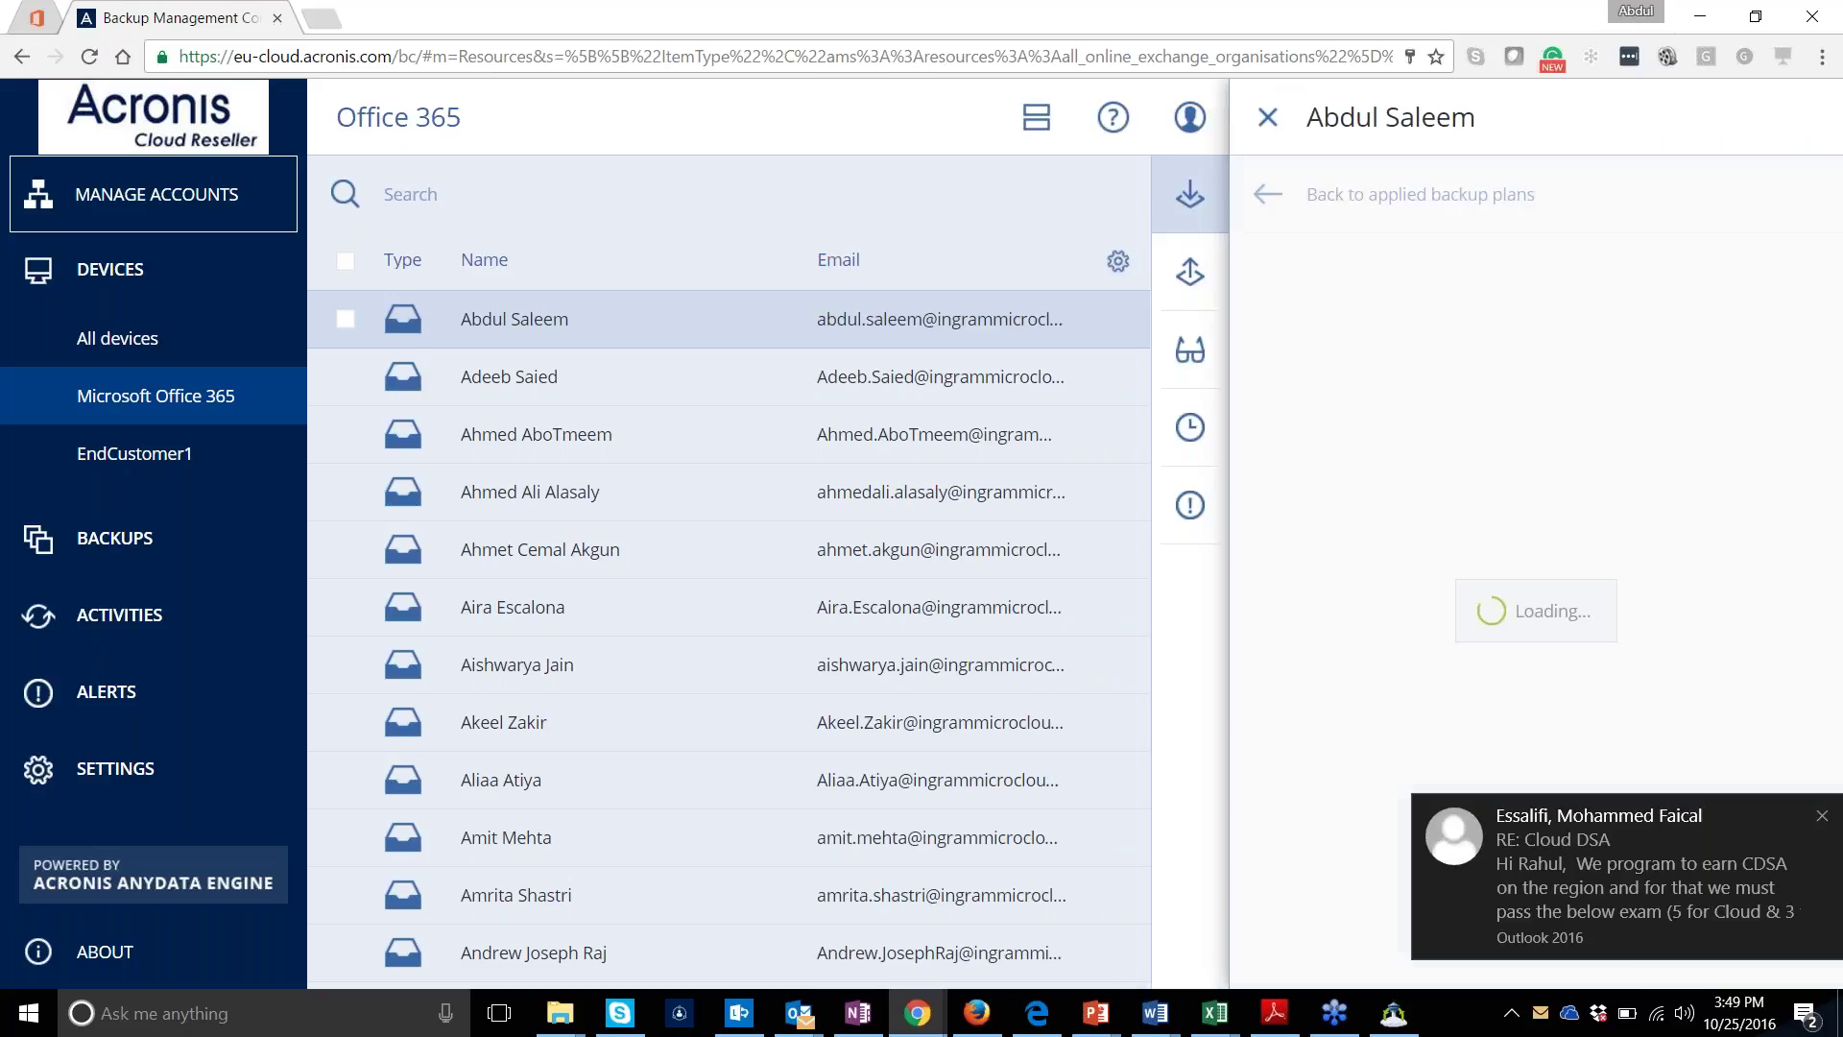
{"action": "left_click", "coordinate": [1822, 816]}
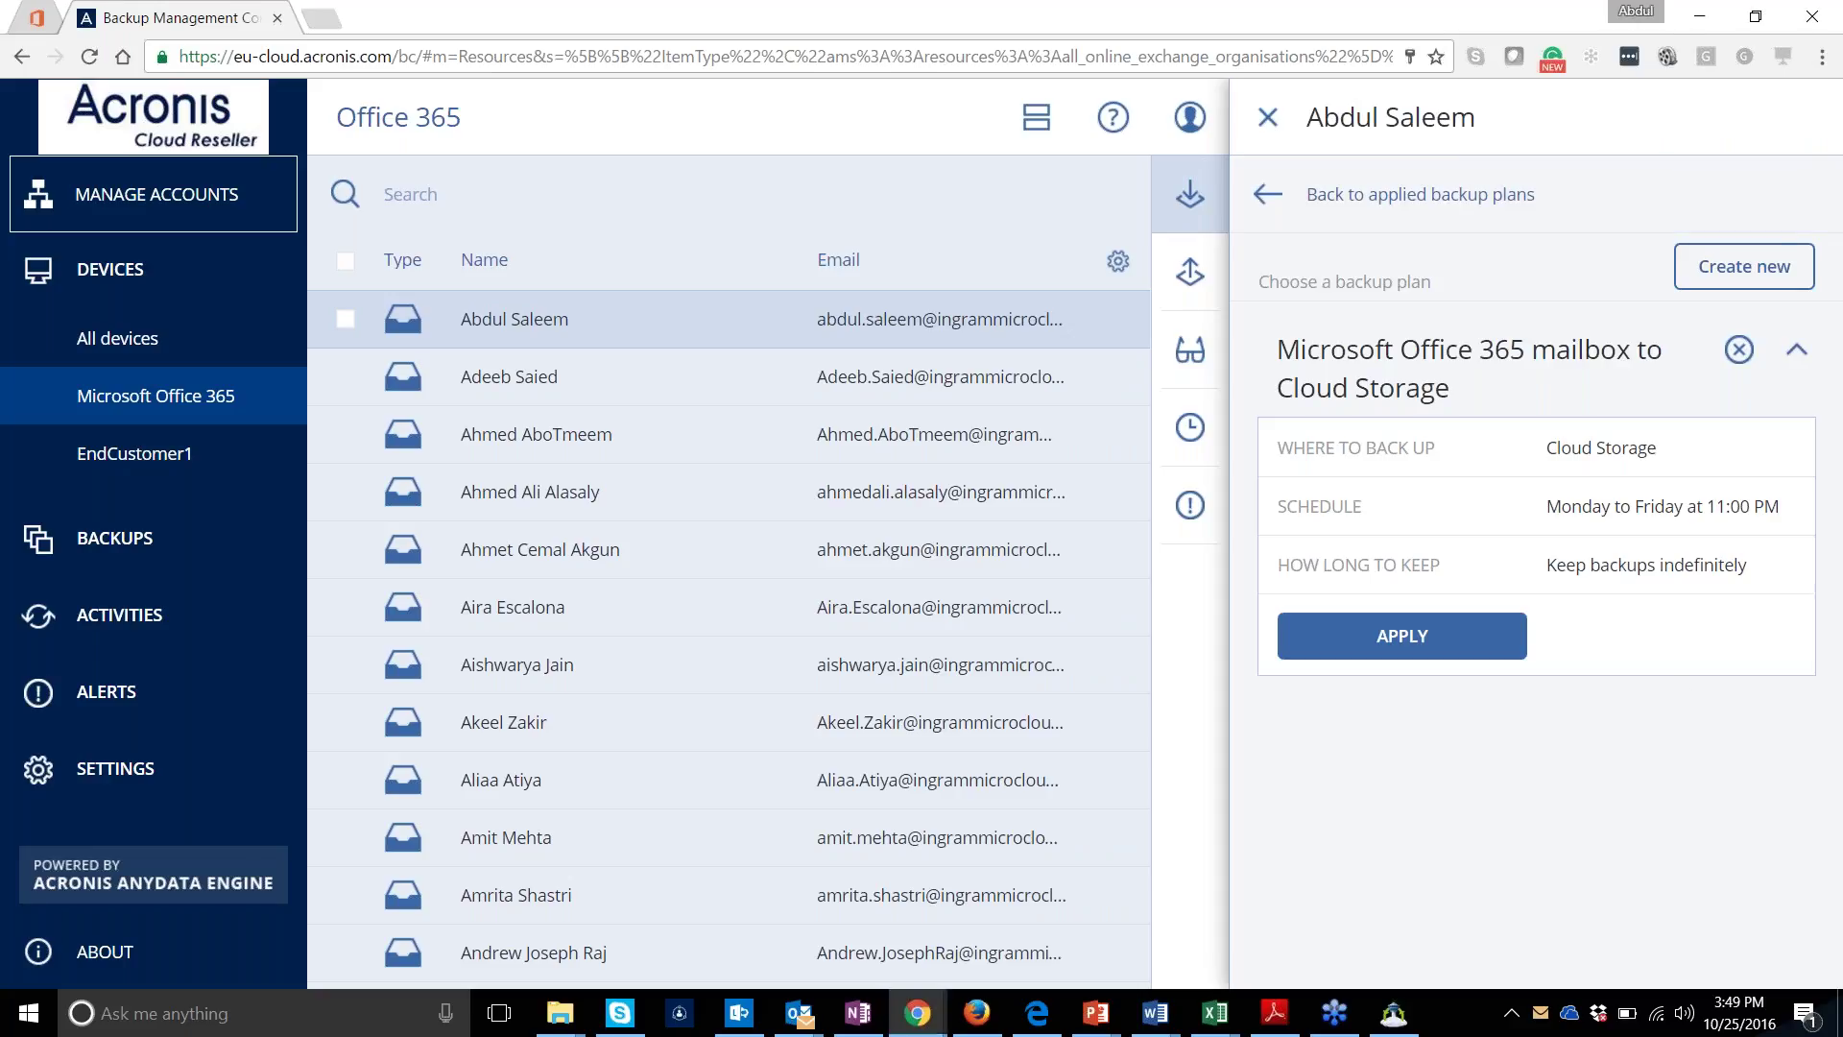
{"action": "left_click", "coordinate": [1714, 288]}
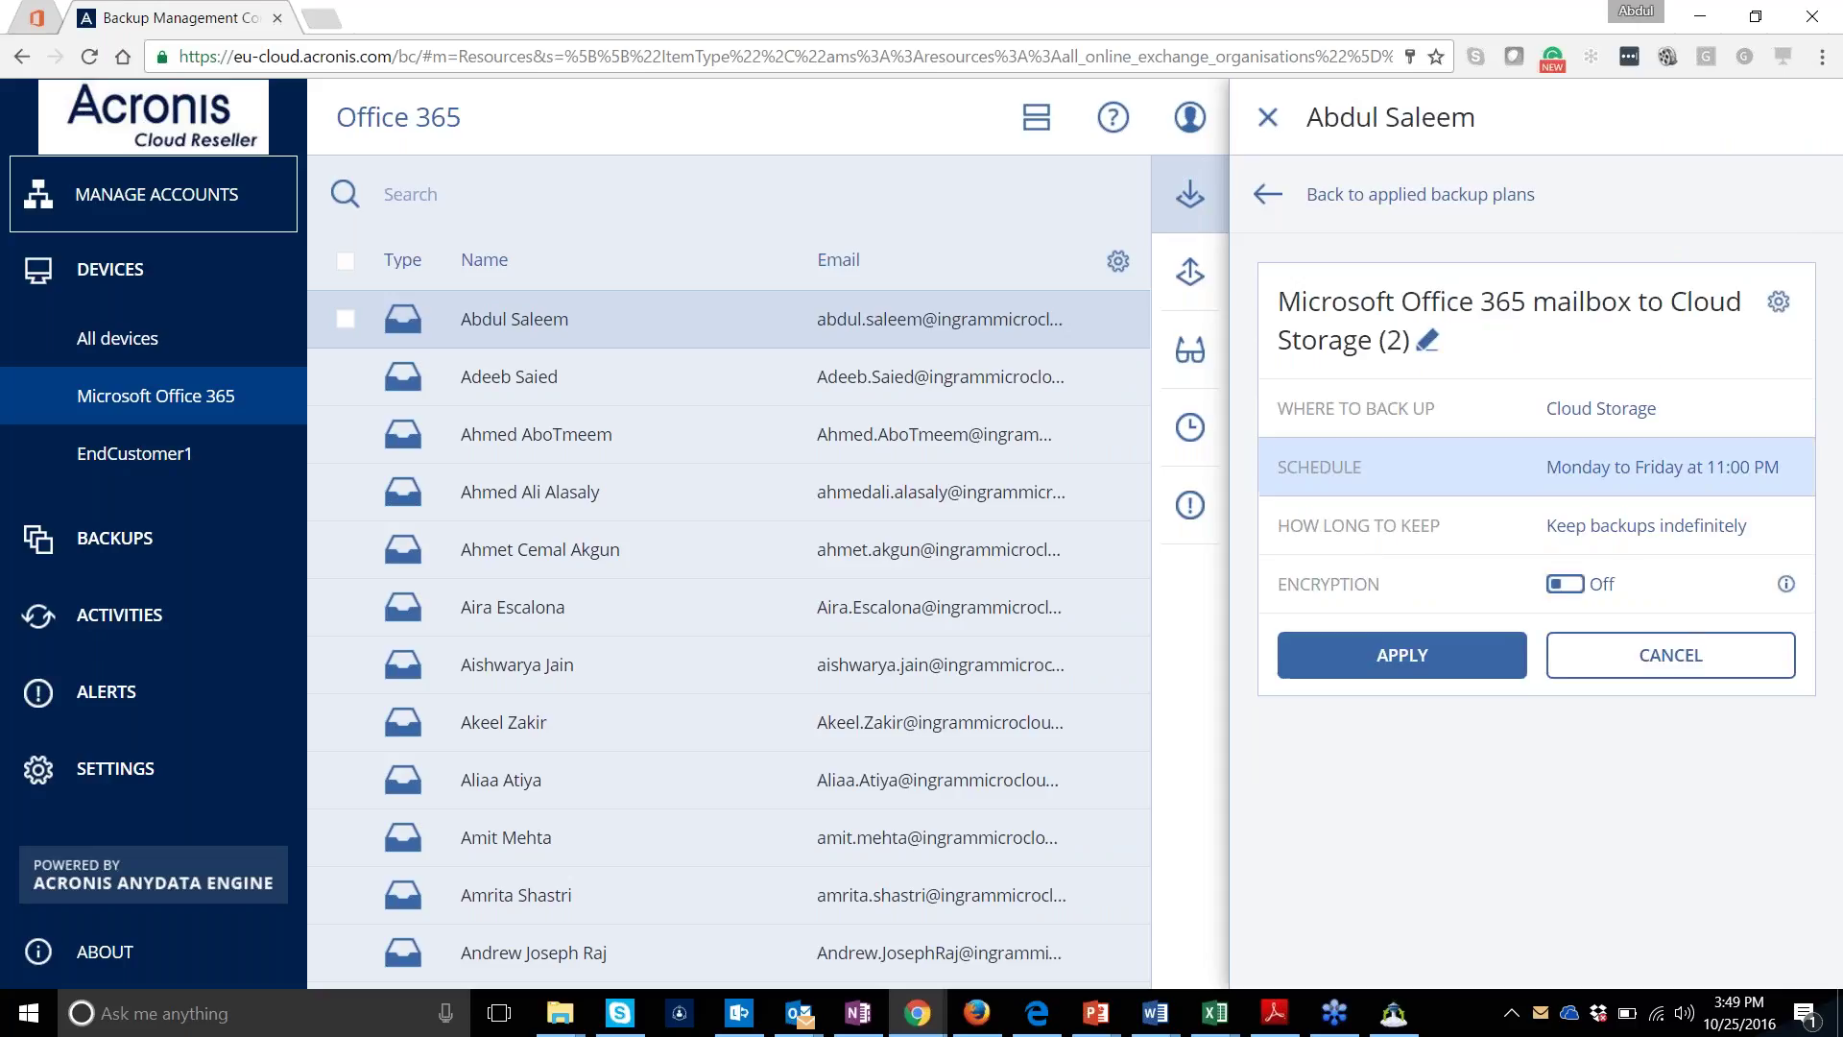
Keep Cloud storage as the destination and the weekday 11:00 PM schedule
{"action": "left_click", "coordinate": [1622, 411]}
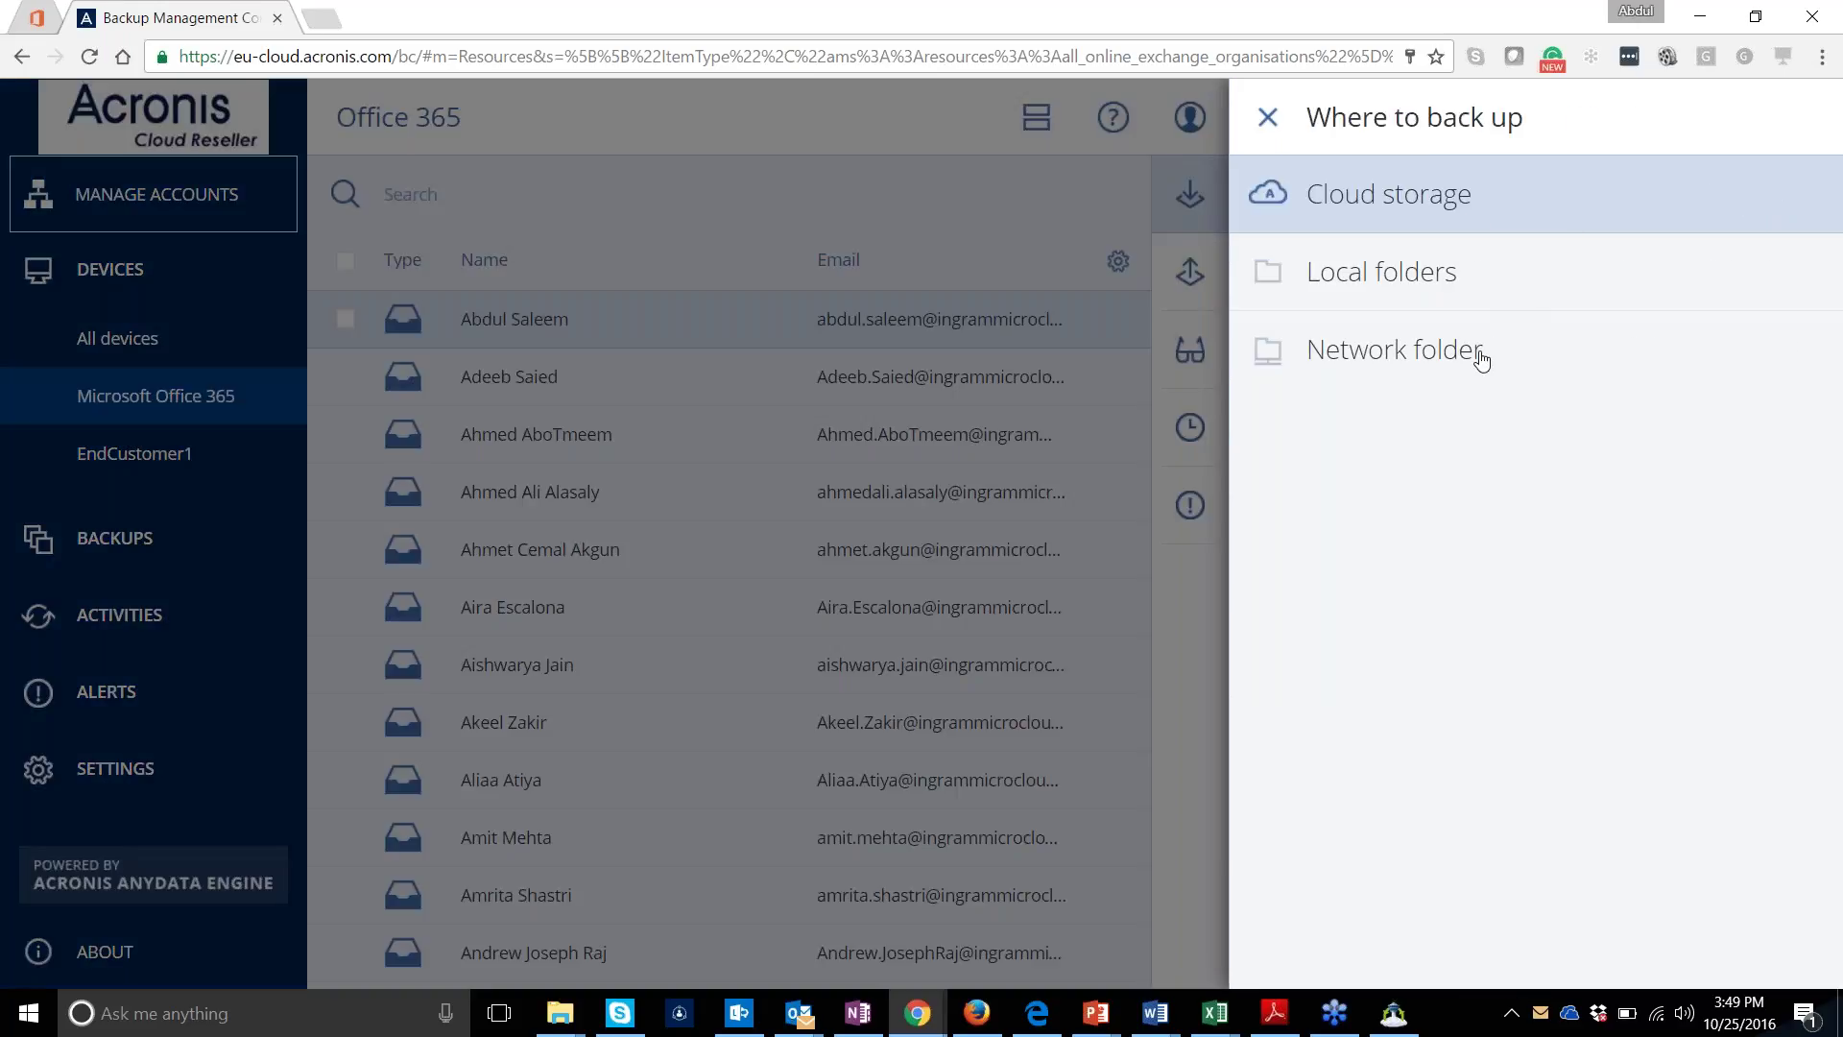
{"action": "left_click", "coordinate": [1268, 118]}
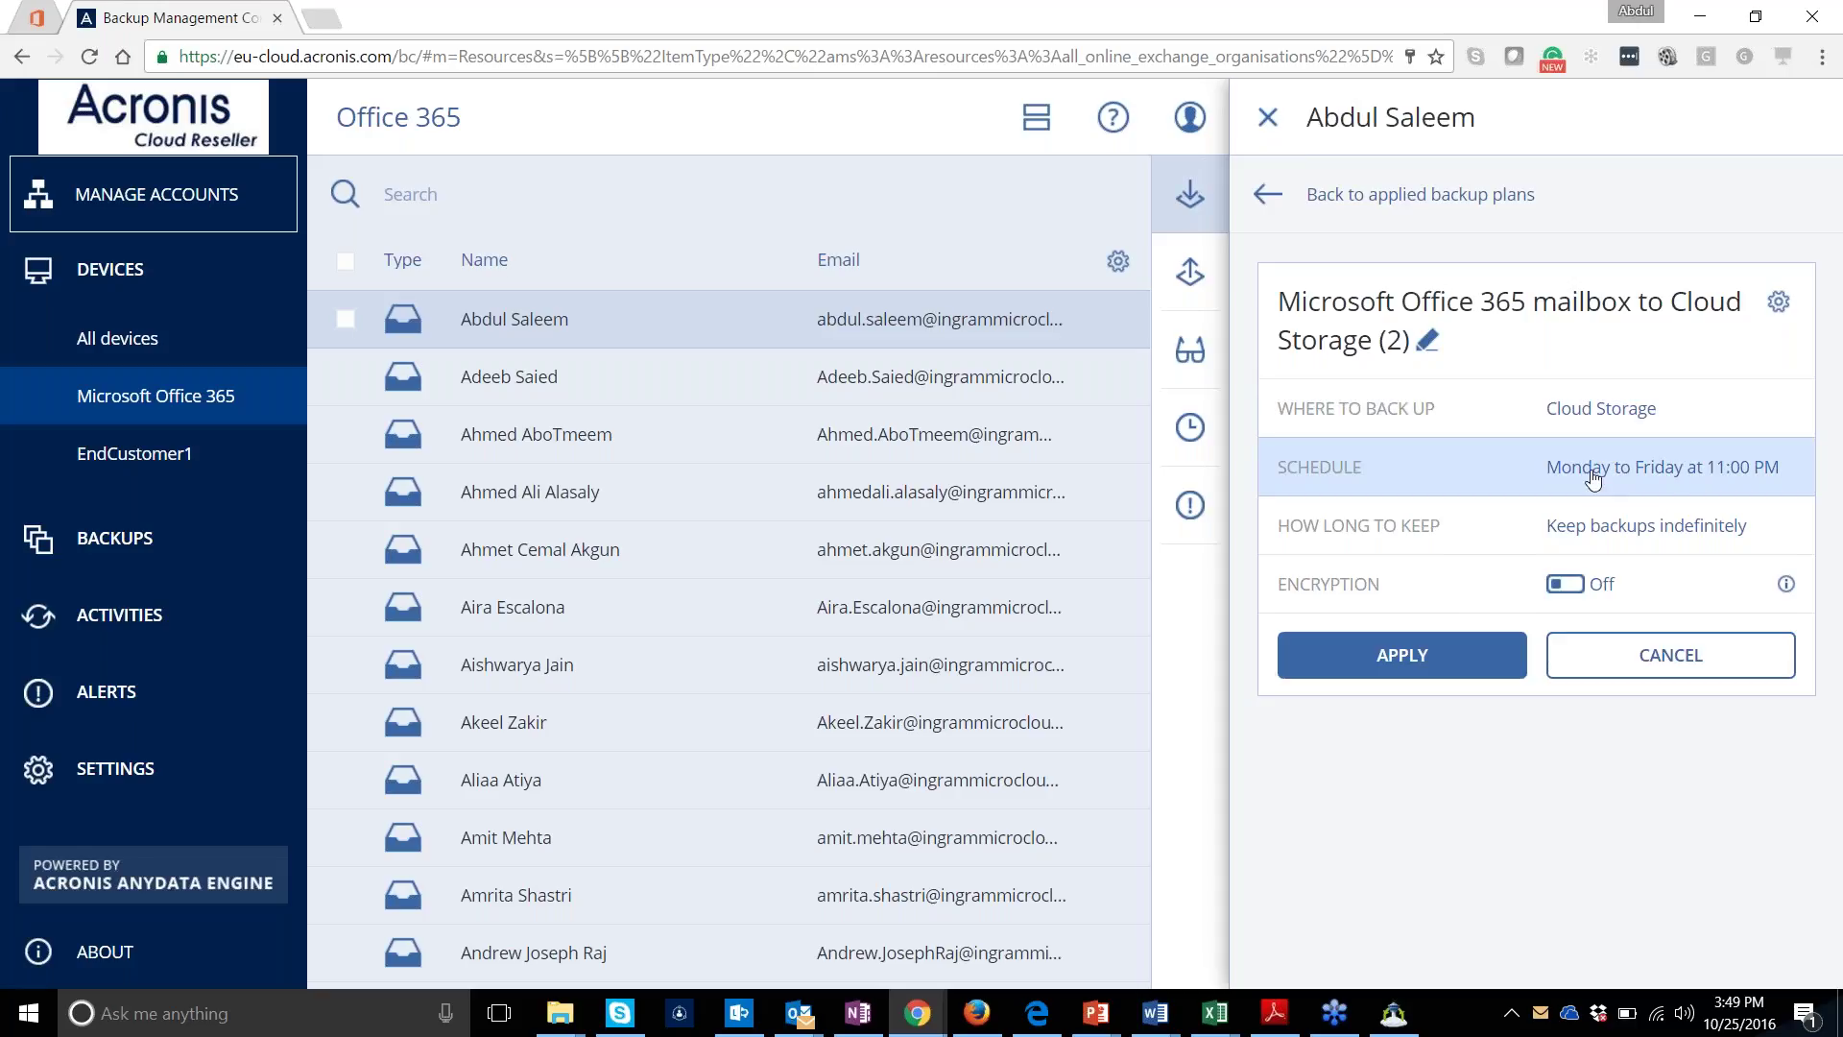
{"action": "left_click", "coordinate": [1504, 470]}
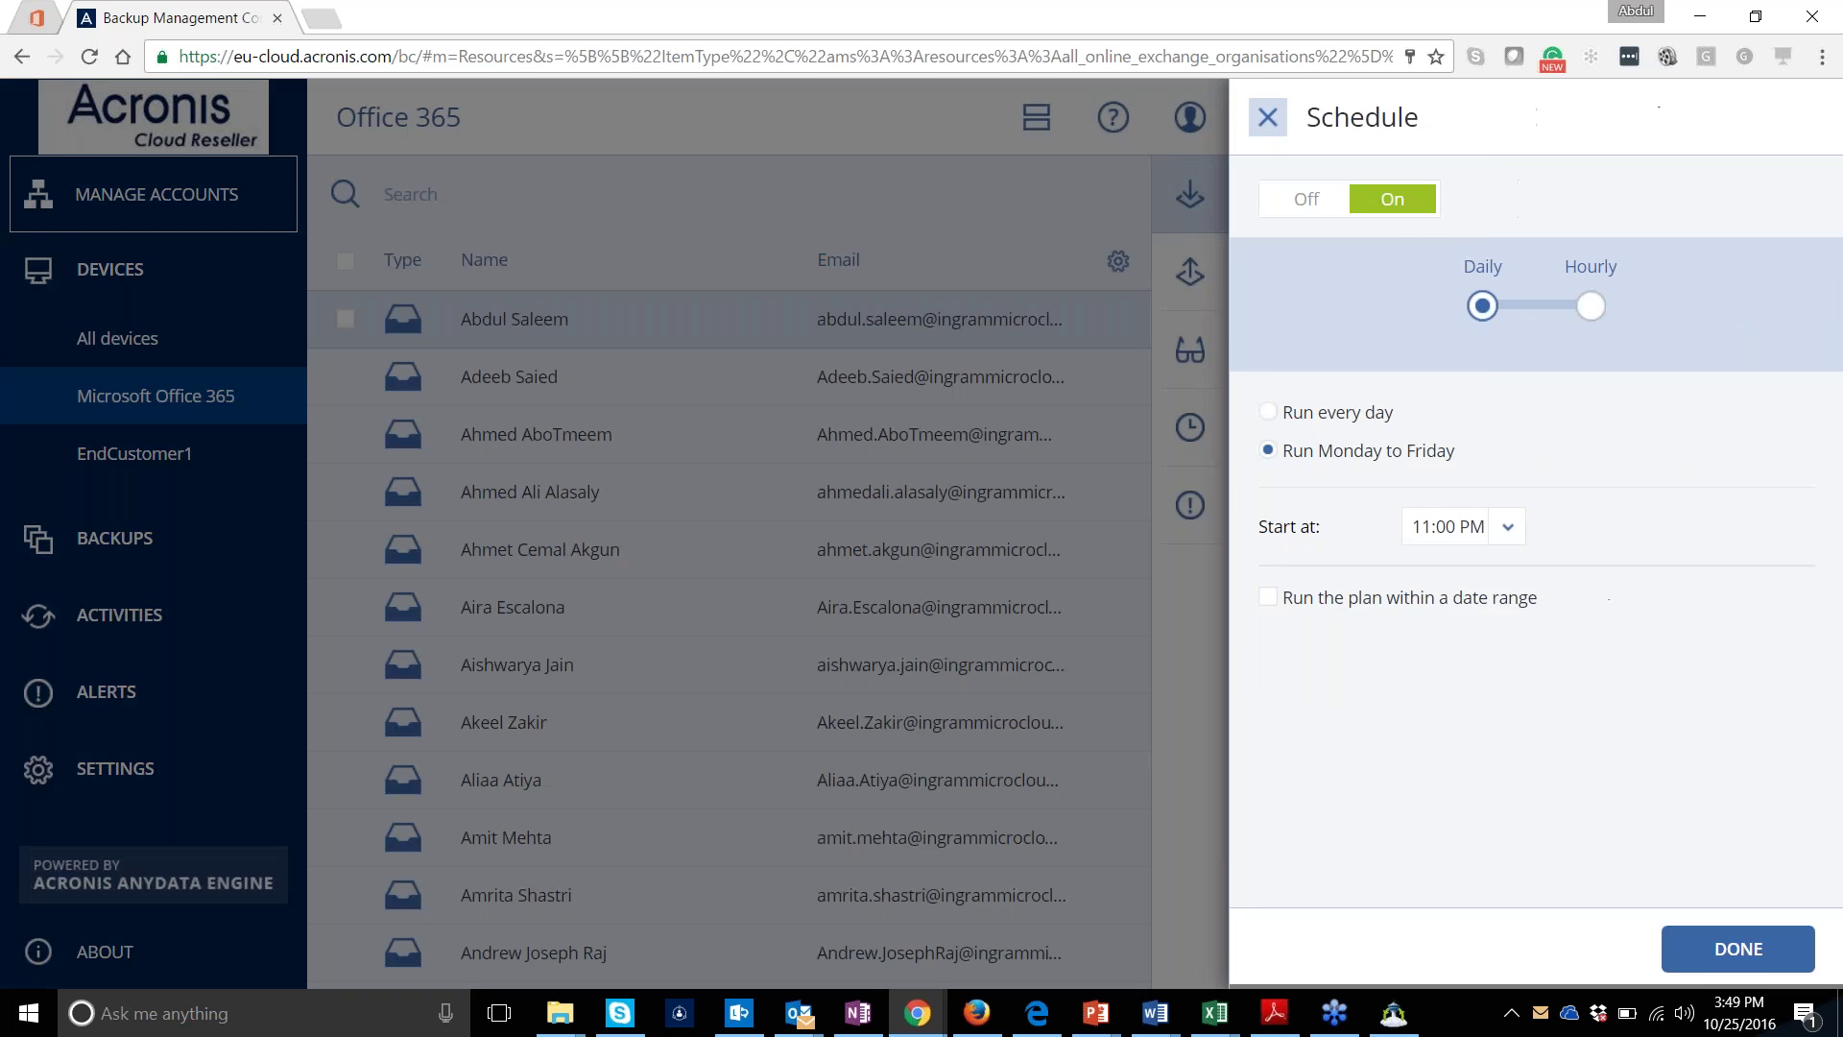
{"action": "left_click", "coordinate": [1267, 119]}
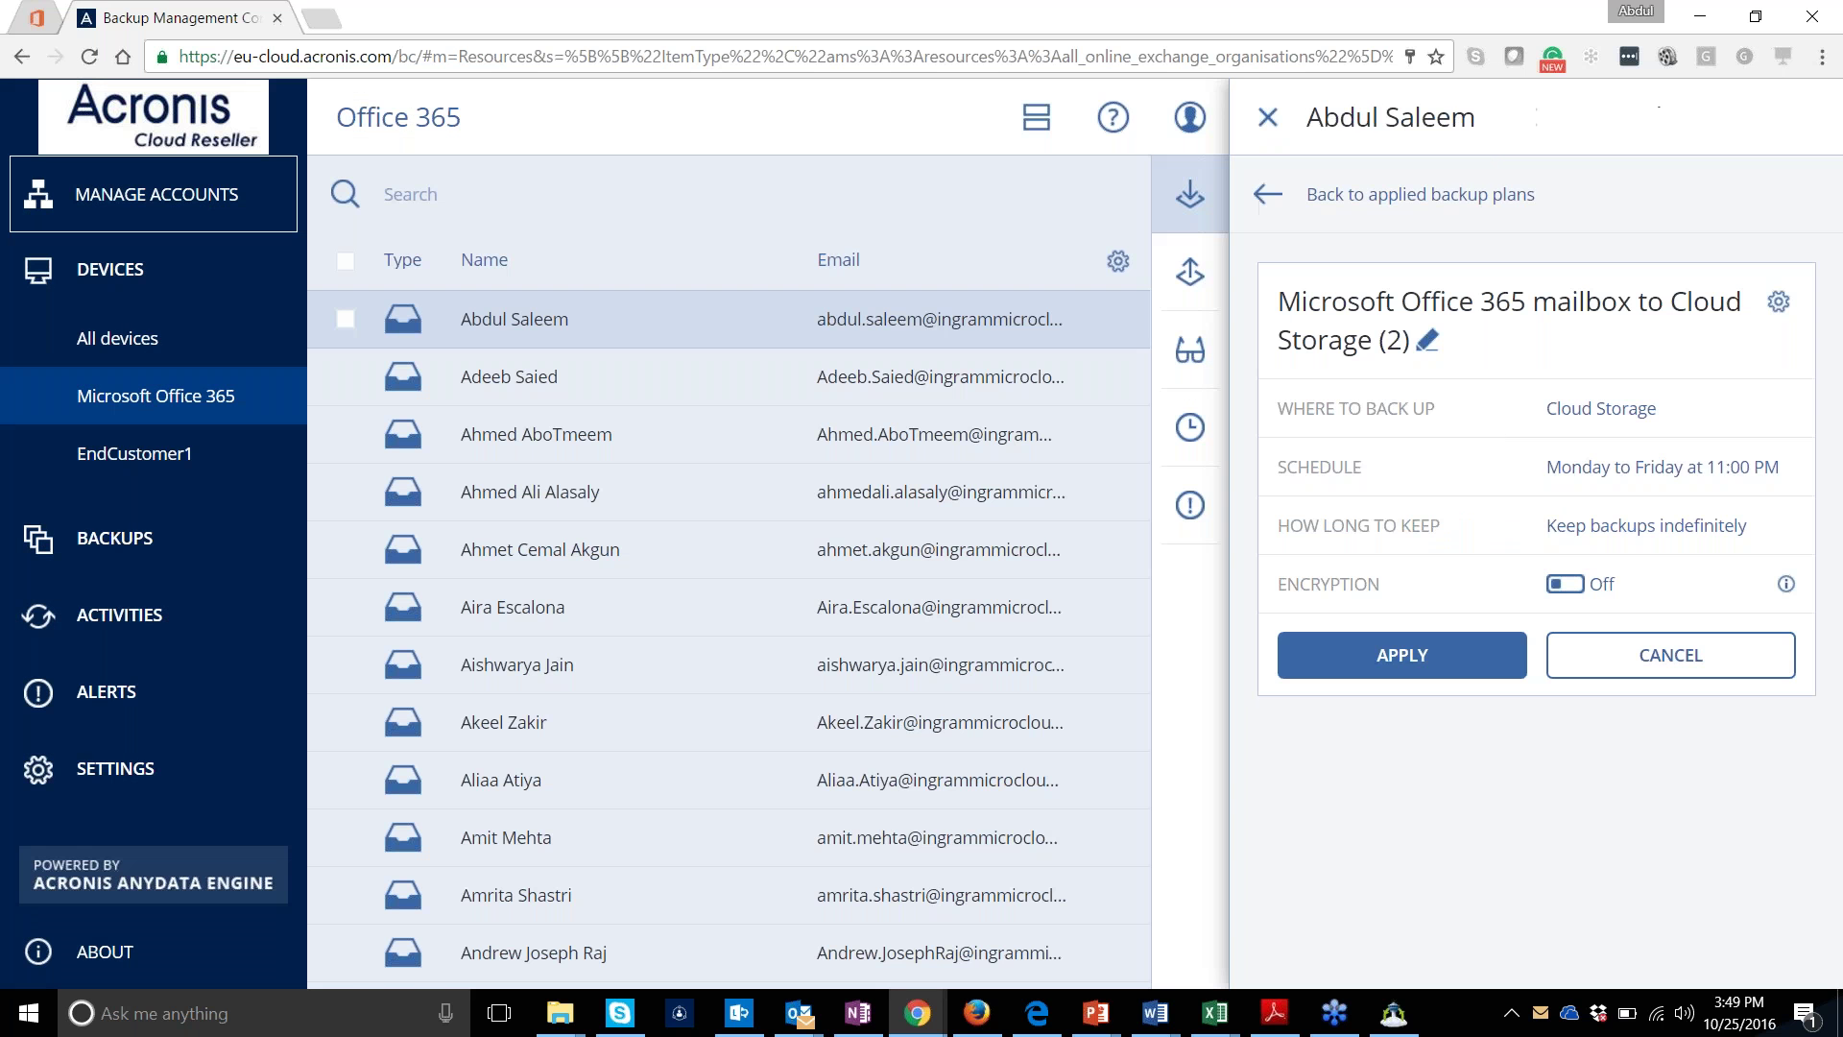
Set retention to keep at most 10 backups by number, leaving encryption off
{"action": "left_click", "coordinate": [1582, 521]}
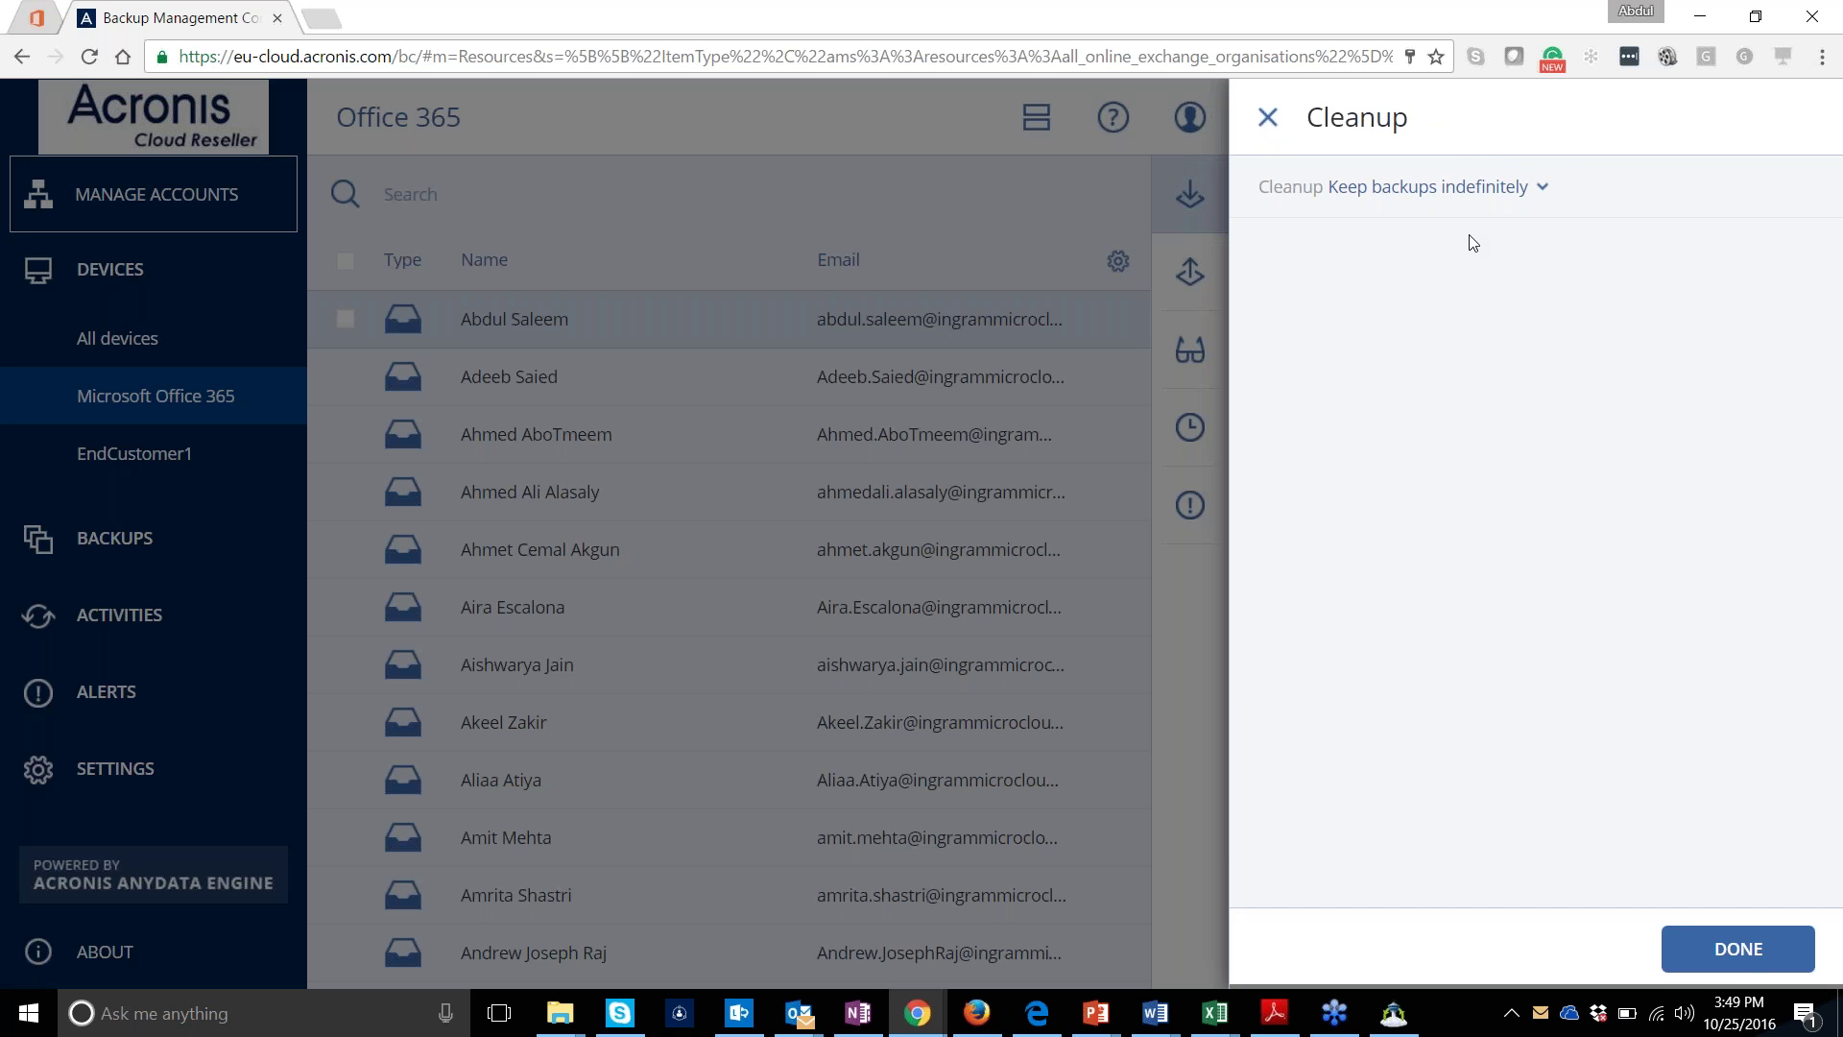
{"action": "left_click", "coordinate": [1484, 197]}
{"action": "left_click", "coordinate": [1440, 226]}
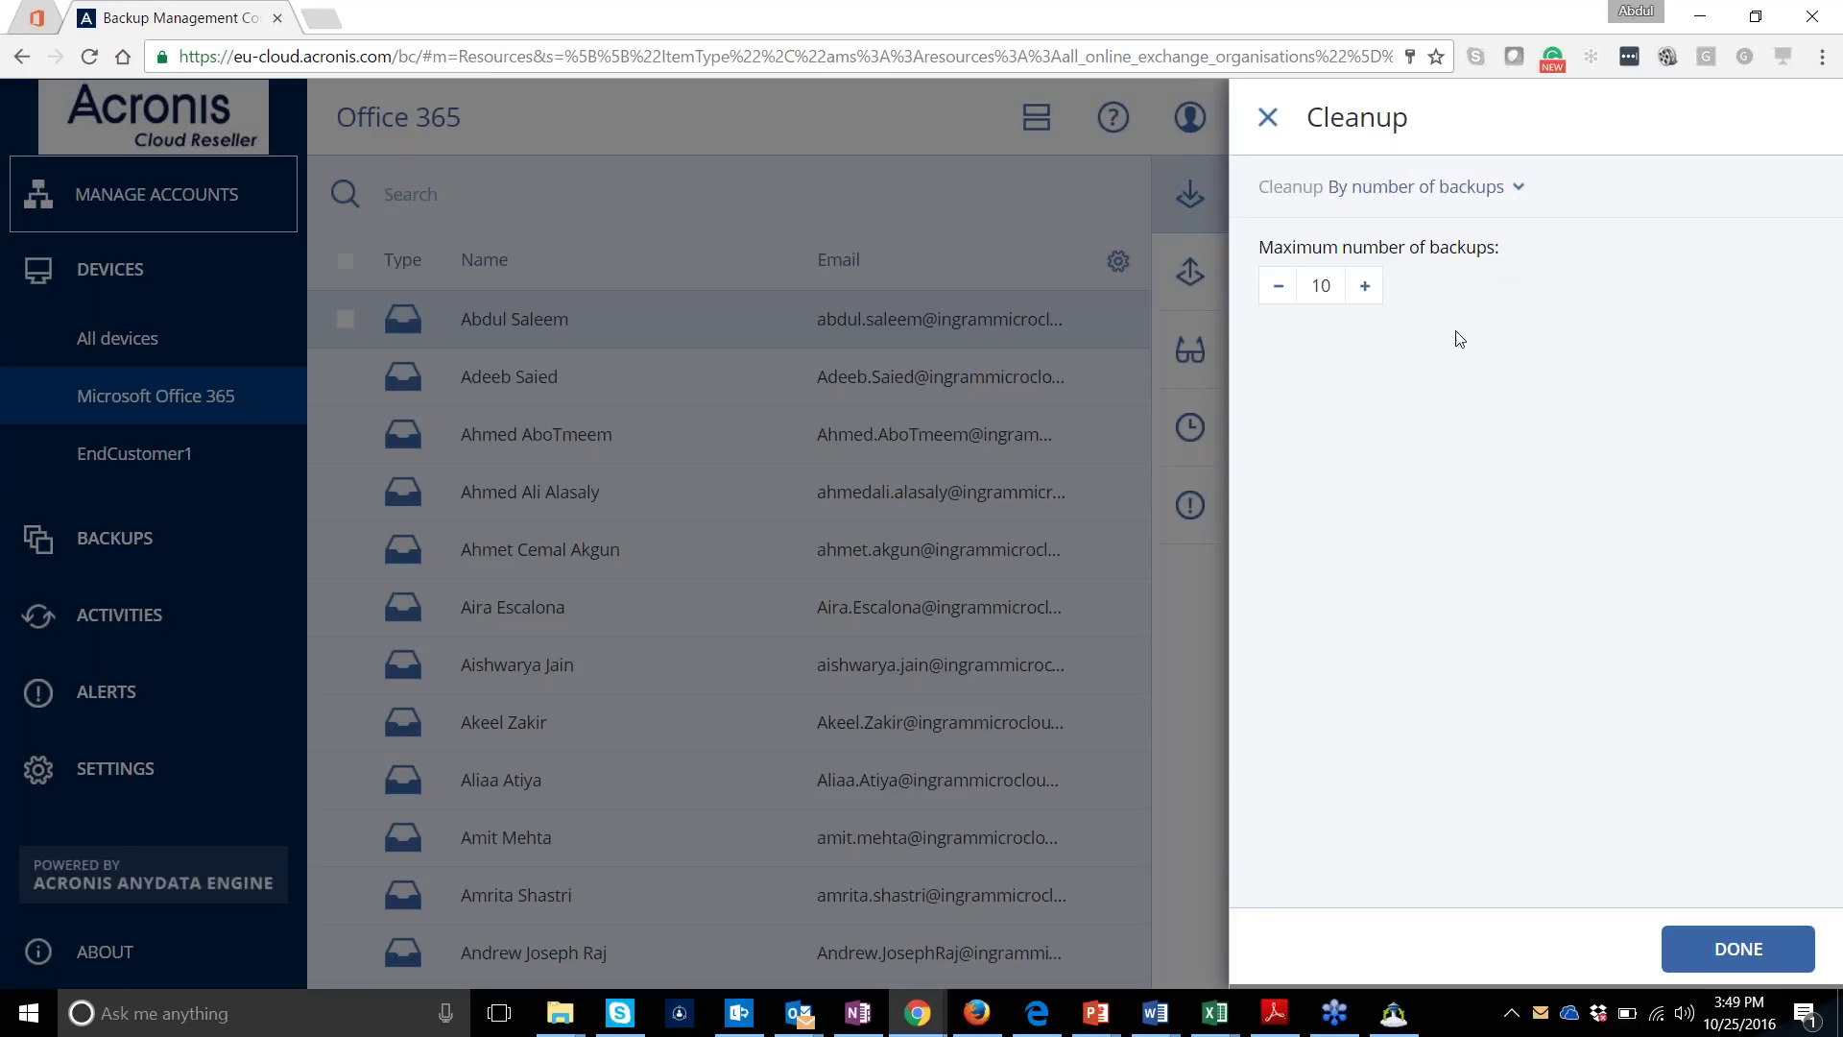
{"action": "left_click", "coordinate": [1268, 117]}
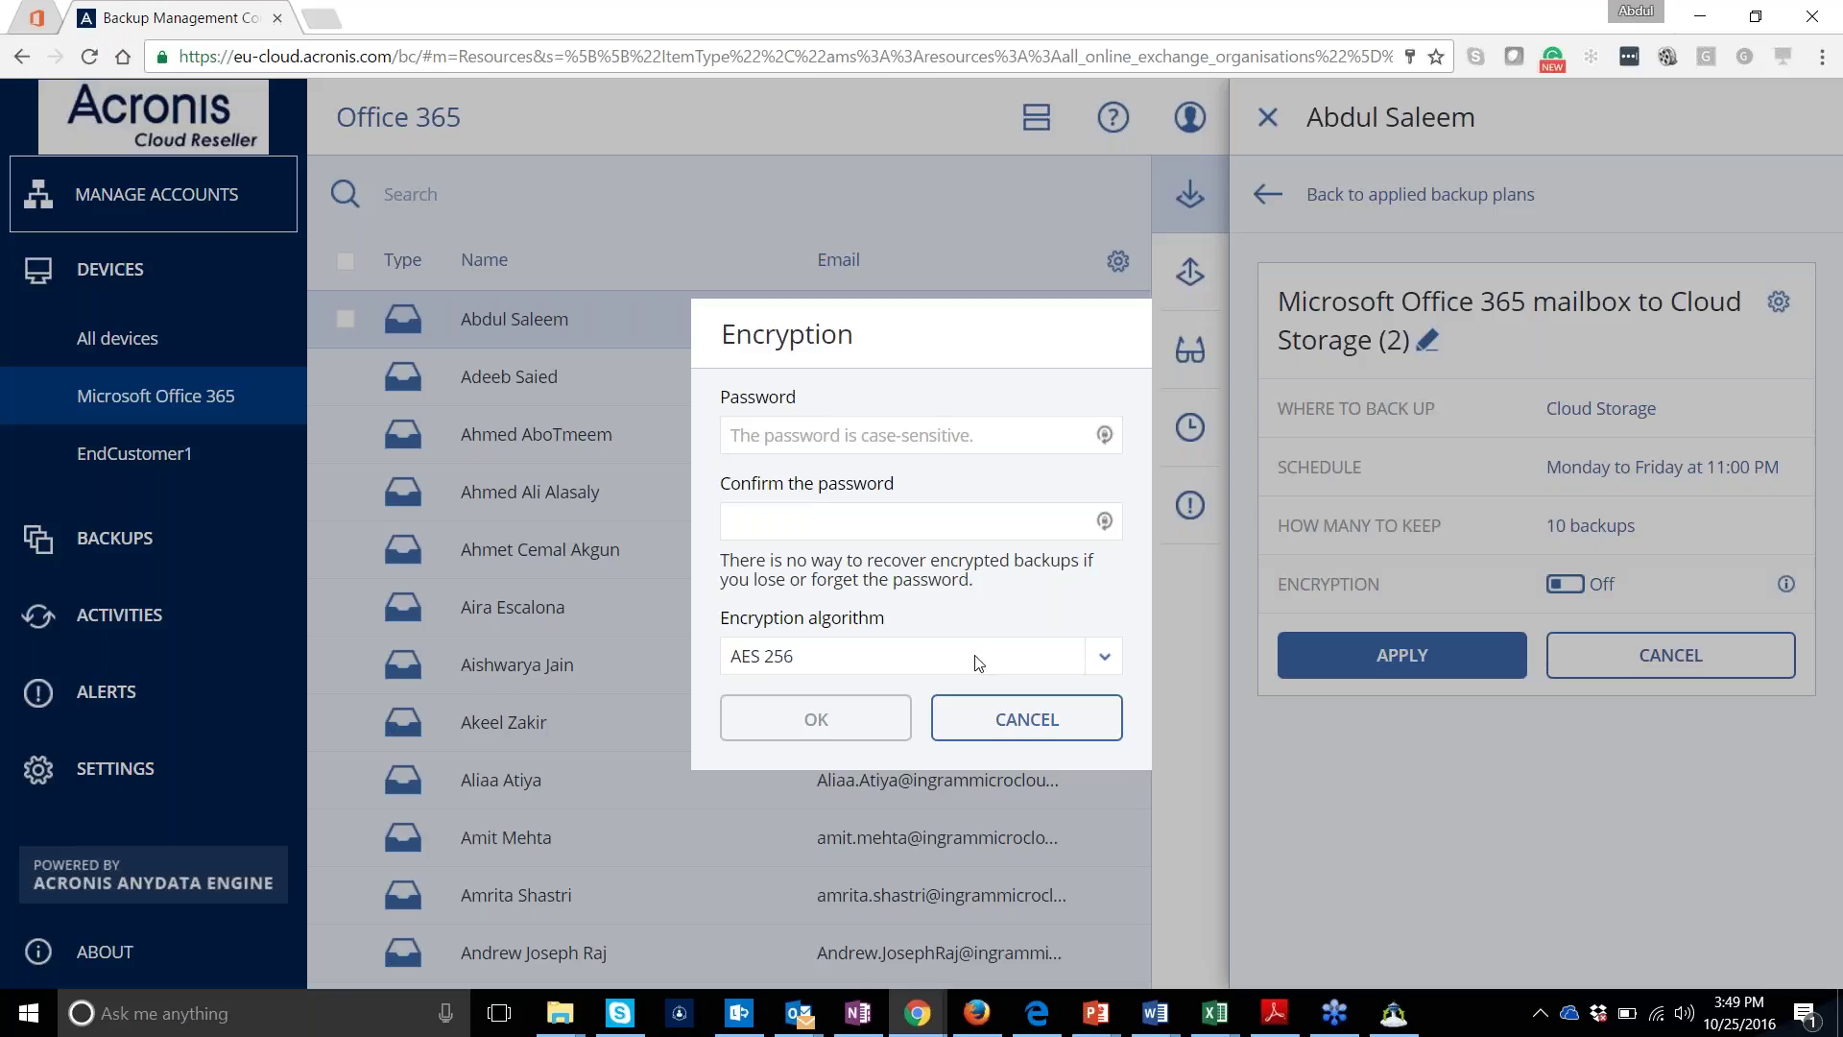
{"action": "left_click", "coordinate": [1013, 727]}
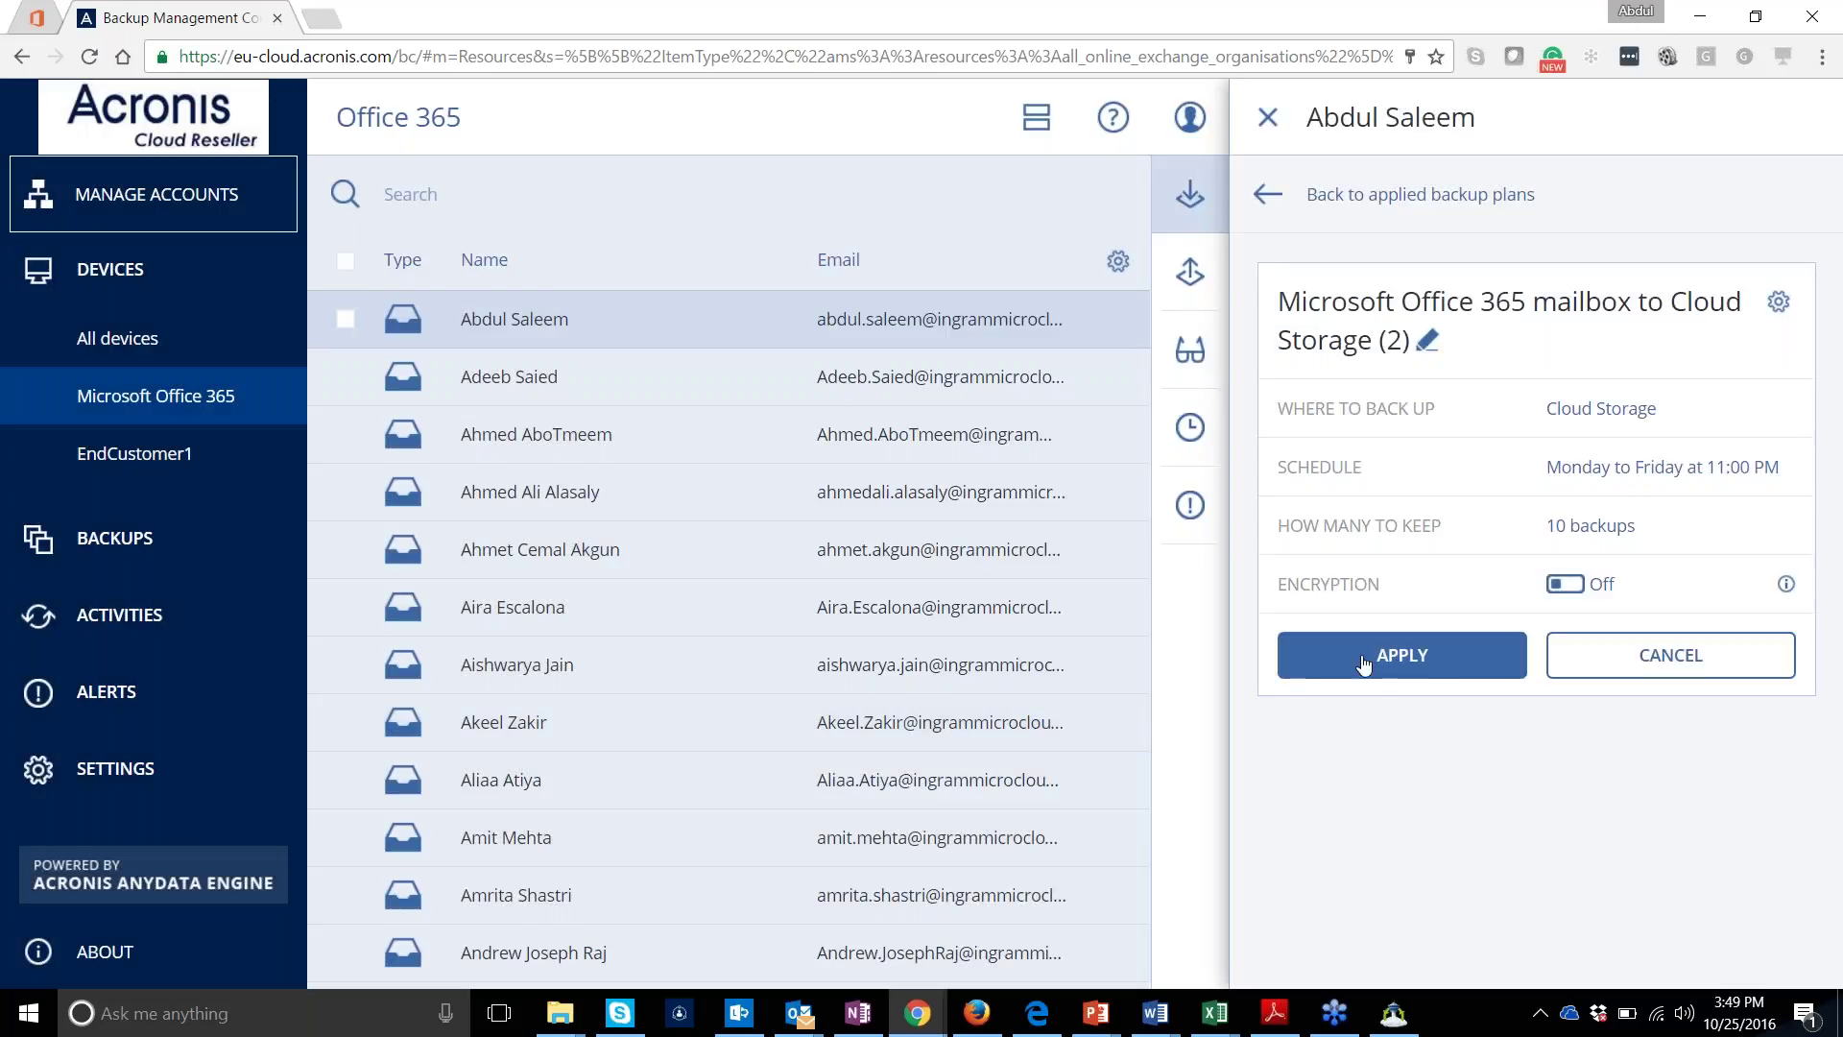
Apply 'Microsoft Office 365 mailbox to Cloud Storage (2)' and confirm both plans on the mailbox
{"action": "left_click", "coordinate": [1401, 654]}
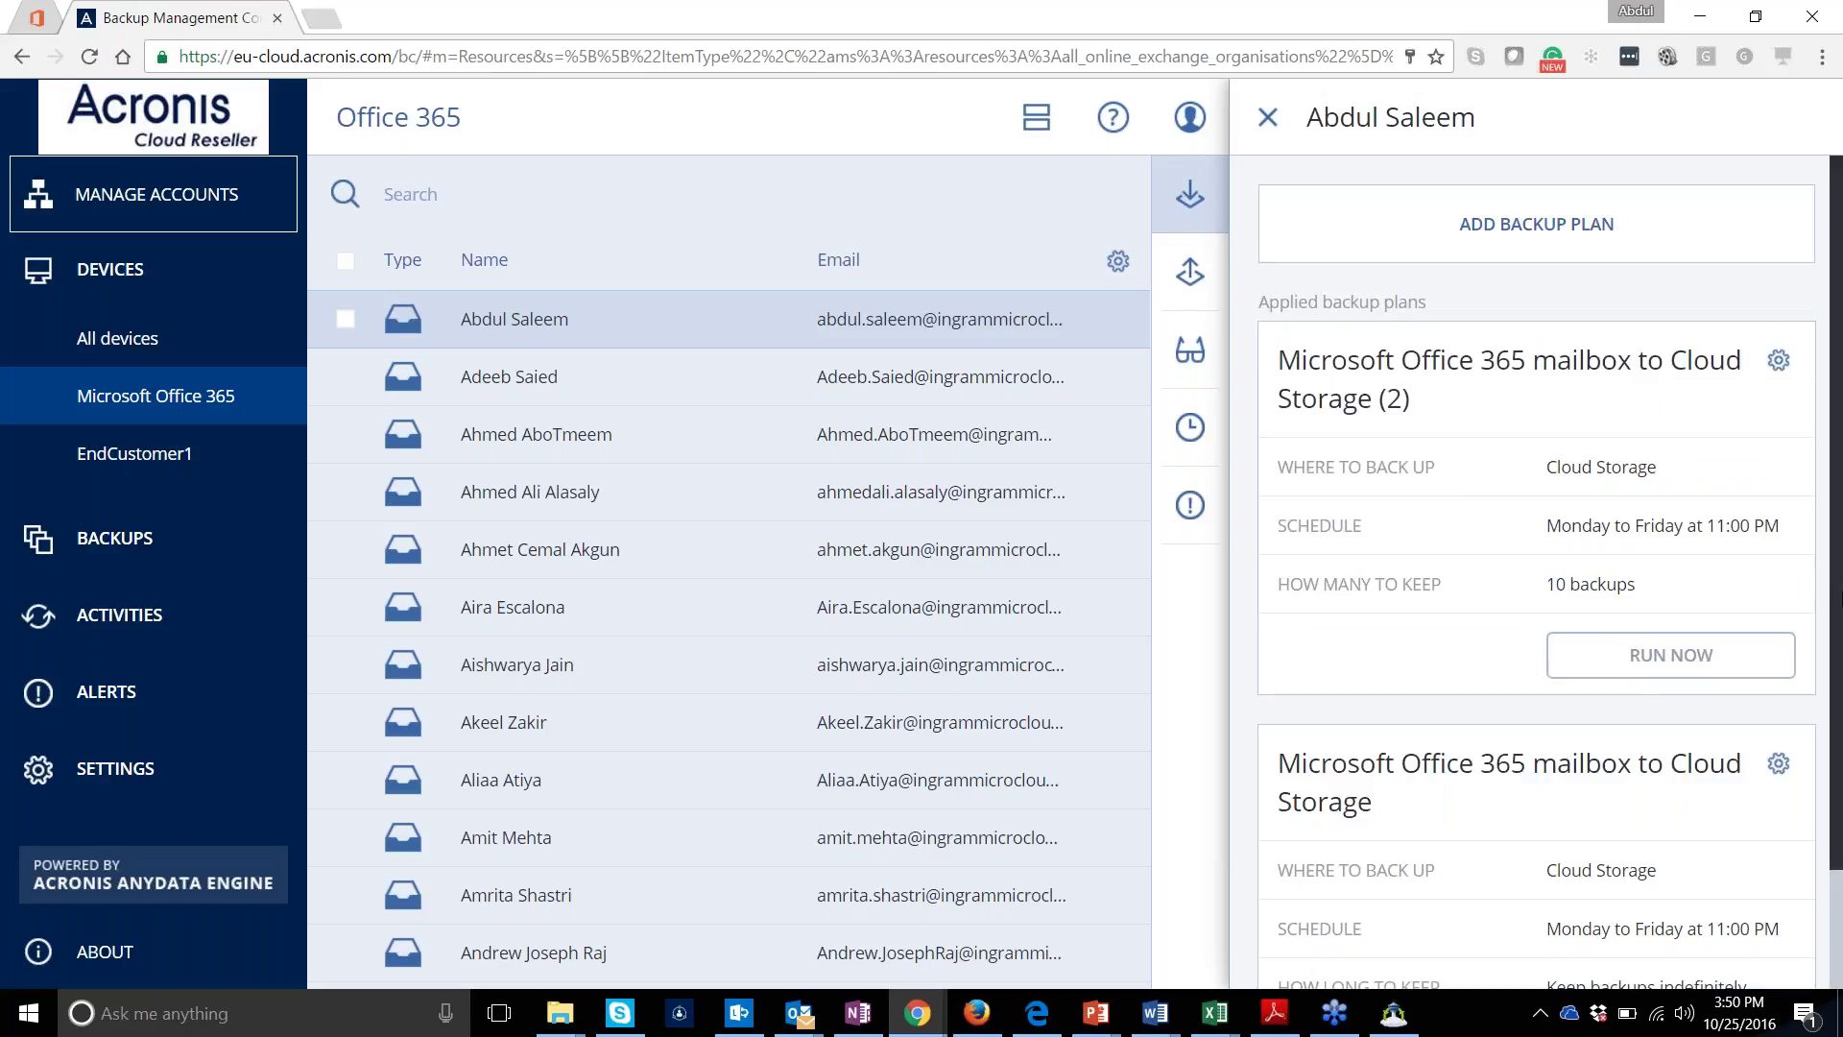
{"action": "scroll", "coordinate": [1549, 573], "scroll_direction": "down", "scroll_amount": 1}
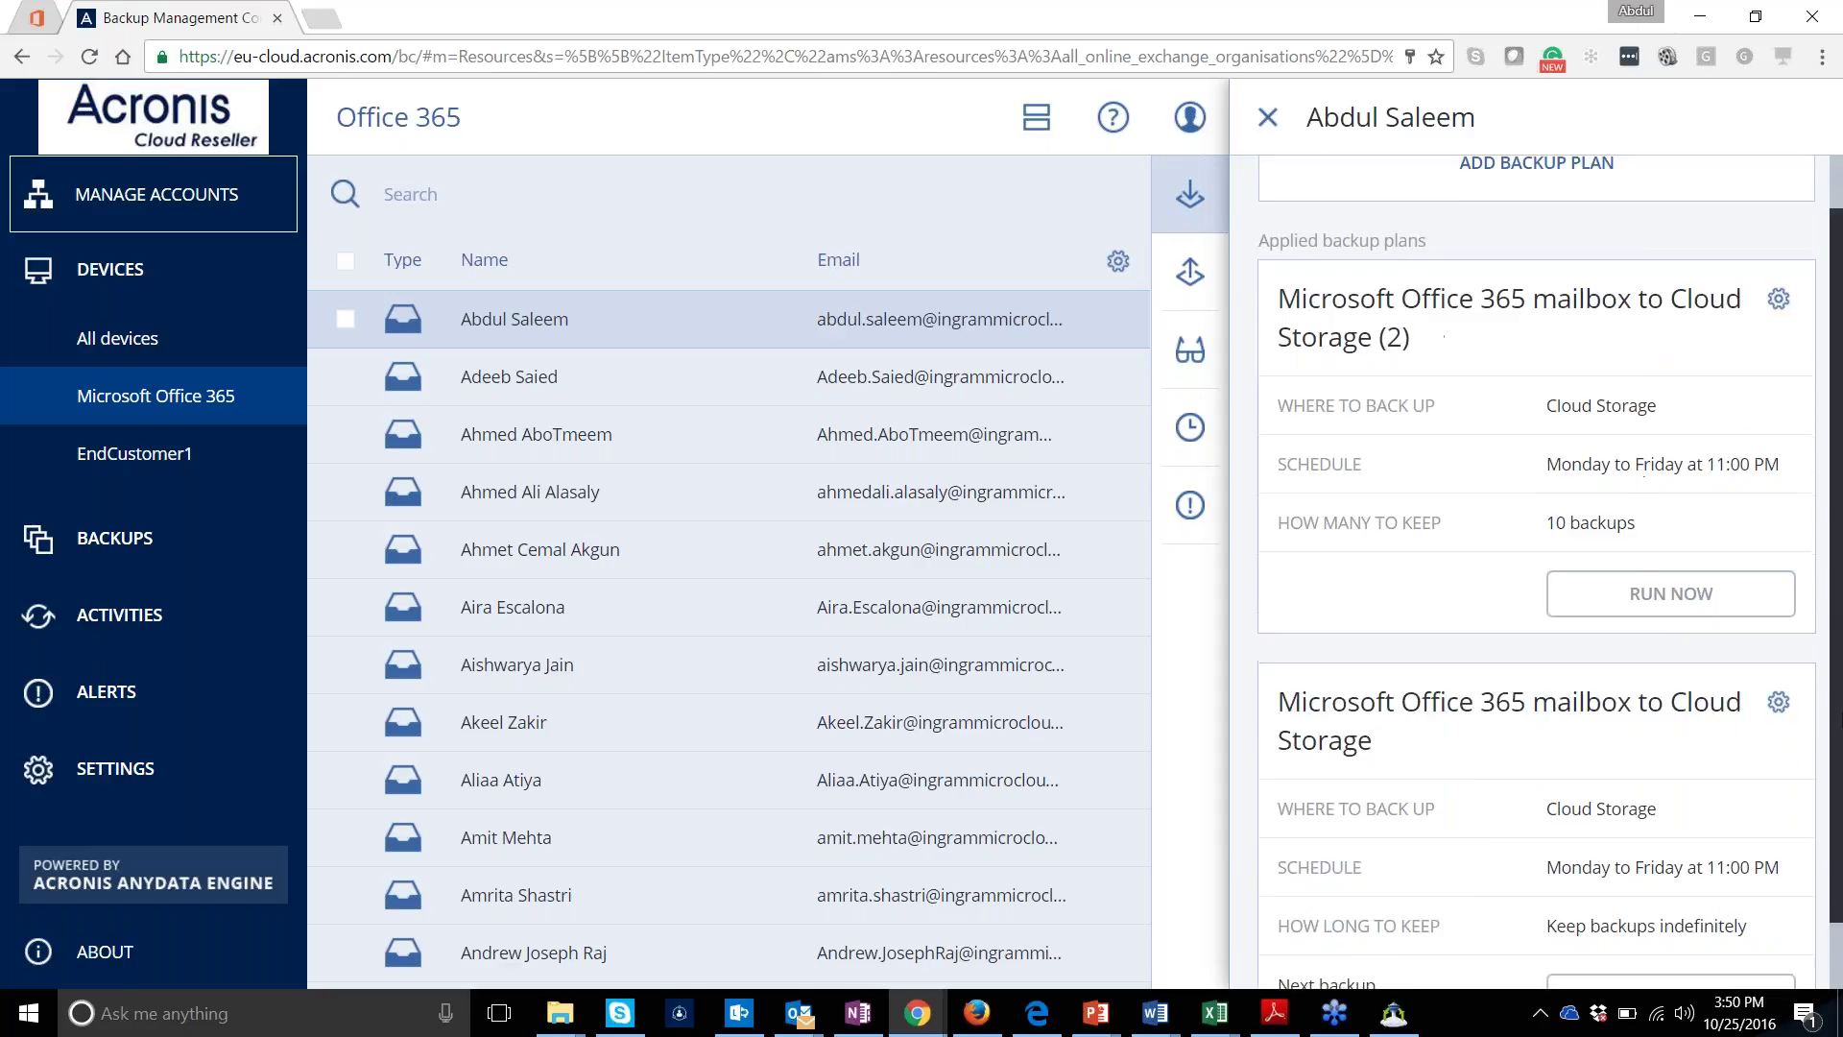
{"action": "scroll", "coordinate": [1549, 573], "scroll_direction": "down", "scroll_amount": 1}
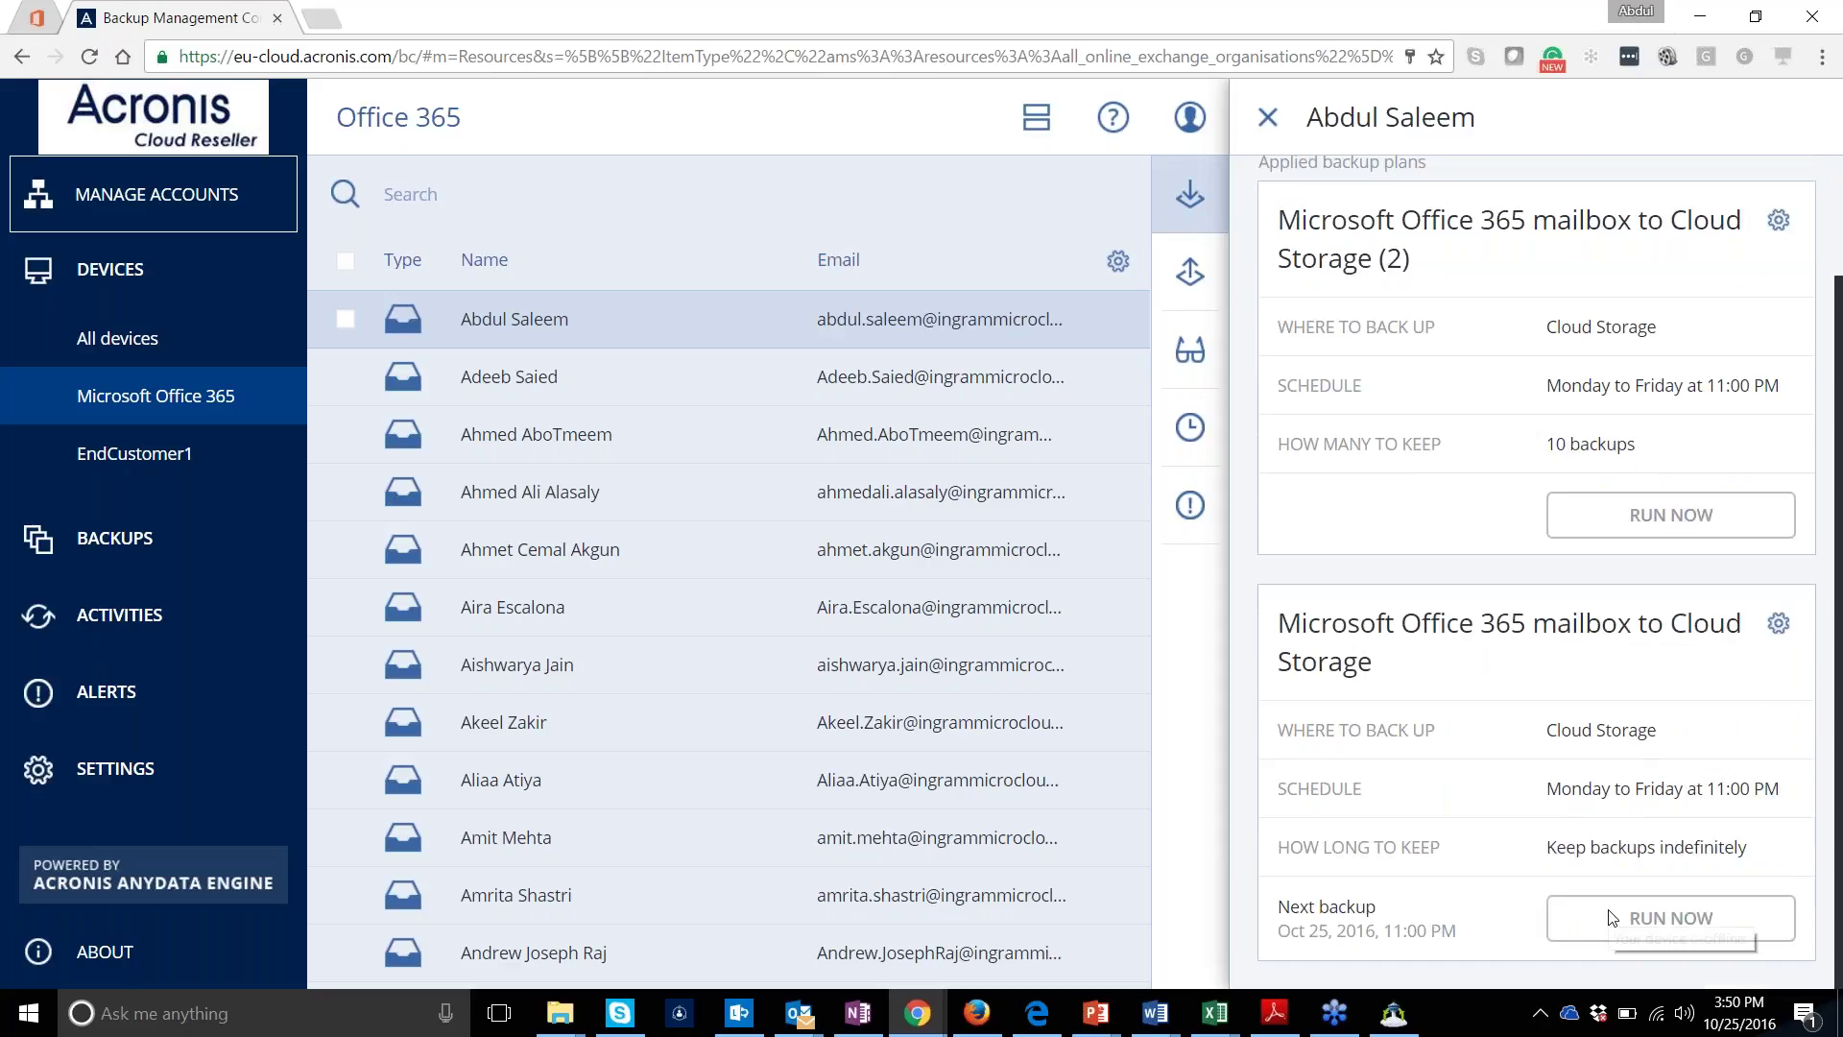